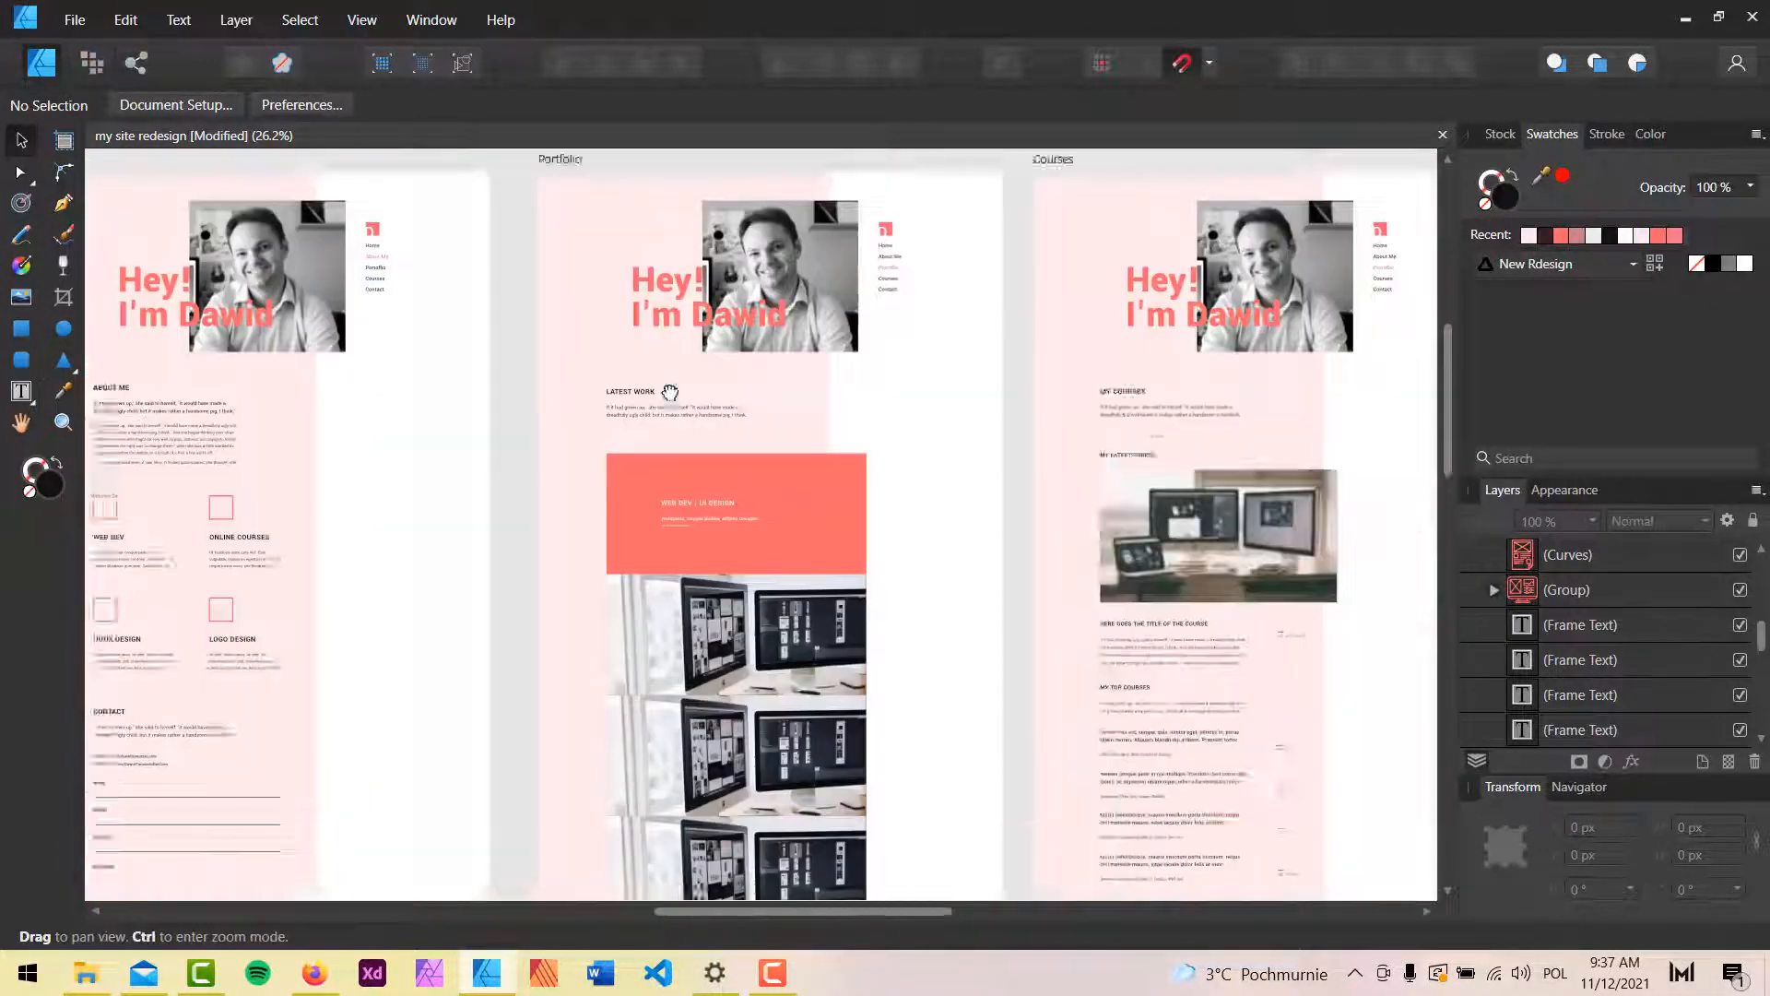
Pan across the mockup artboards to view the contact, services, About Me and Portfolio sections.
left_click_drag(1194, 390, 847, 407)
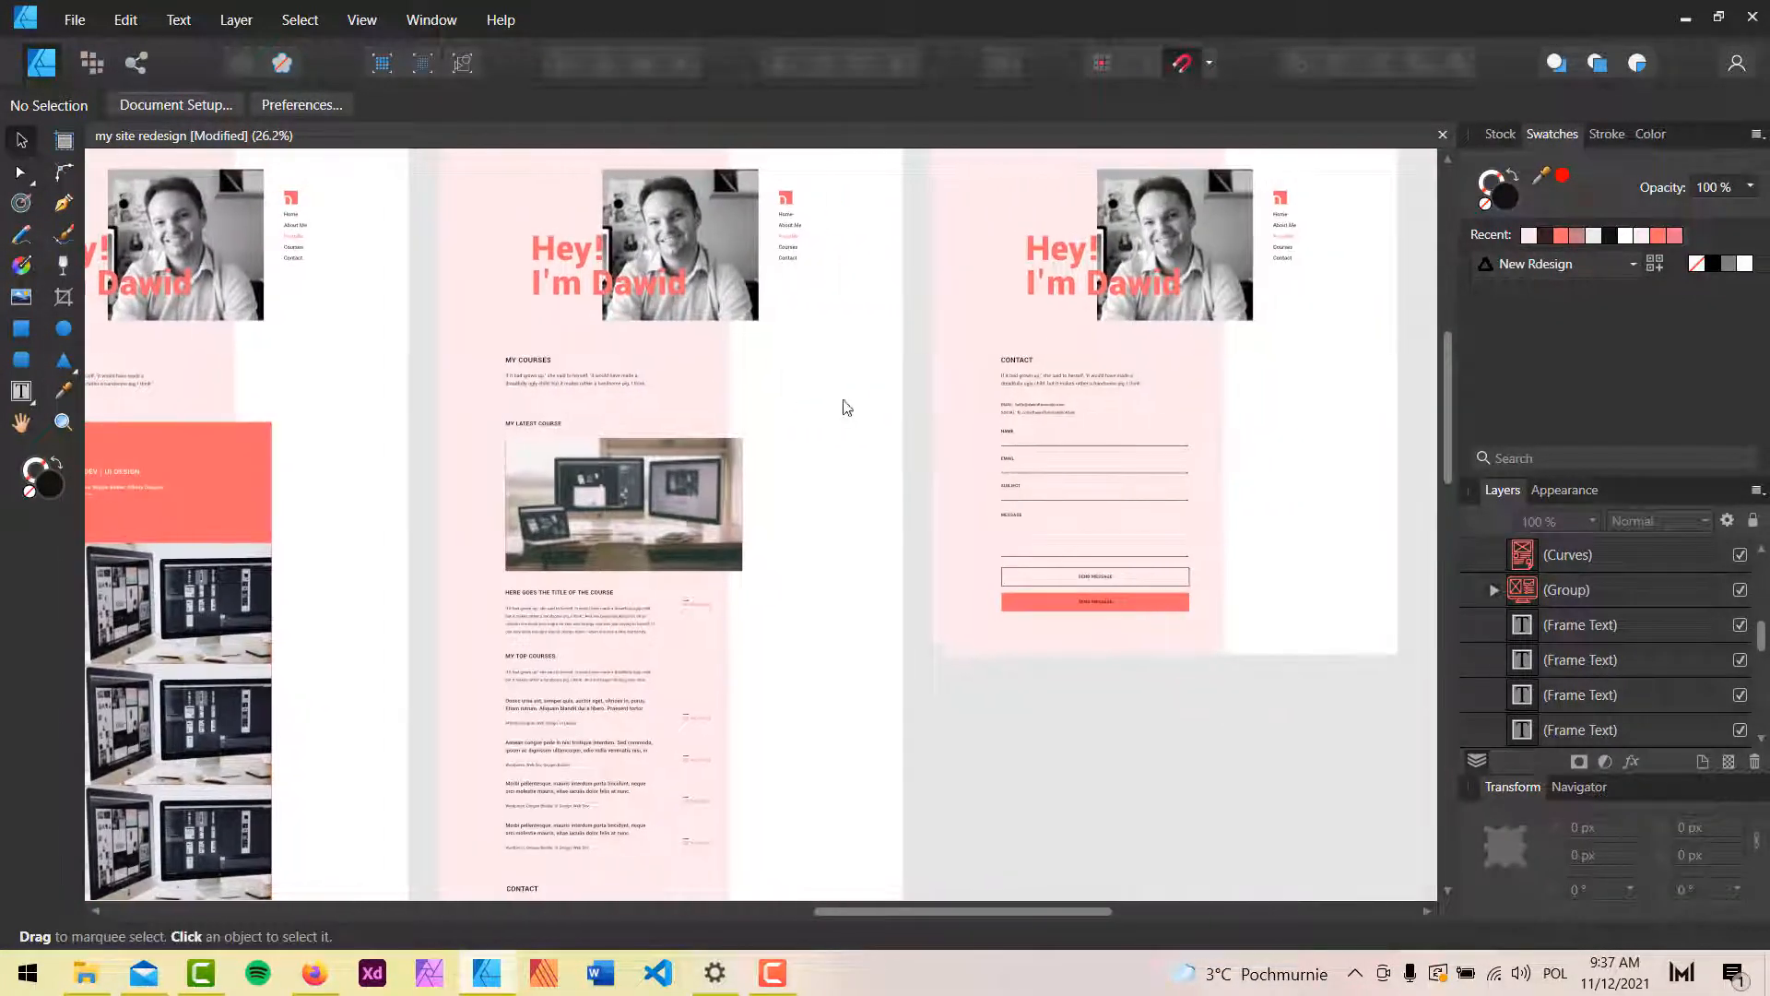
key("space")
left_click_drag(458, 401, 813, 423)
scroll(616, 395, "up", 2)
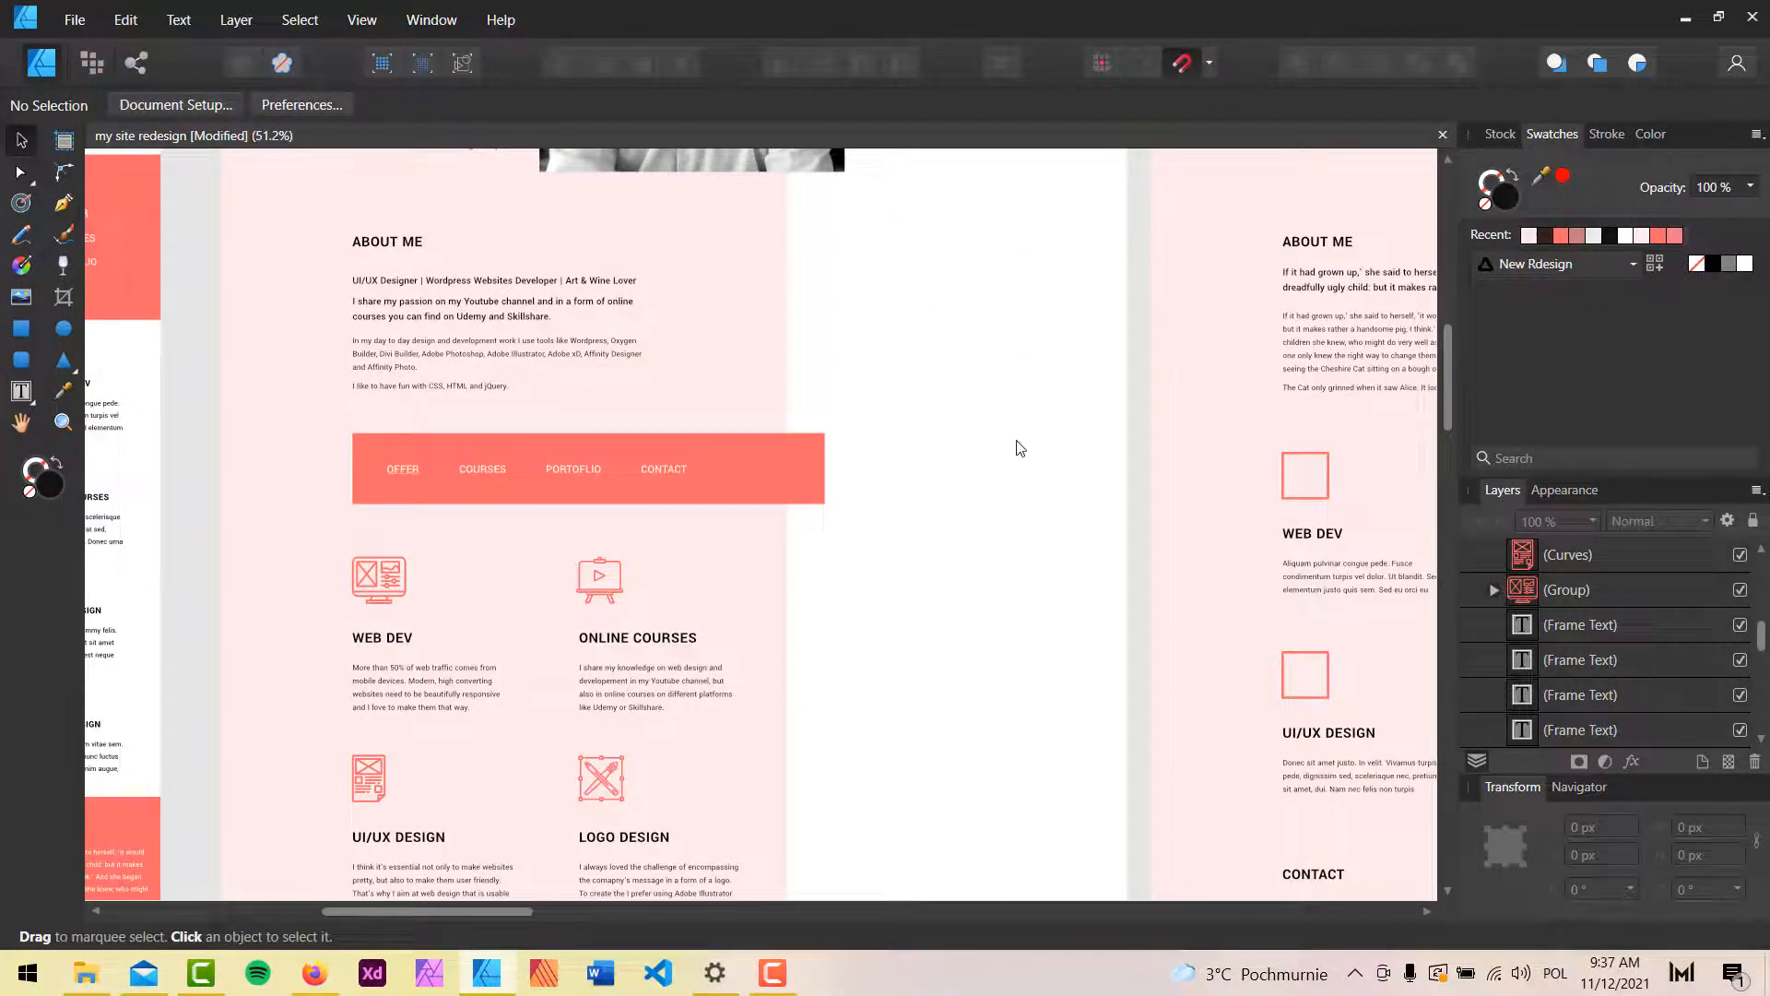
scroll(1021, 448, "down", 3)
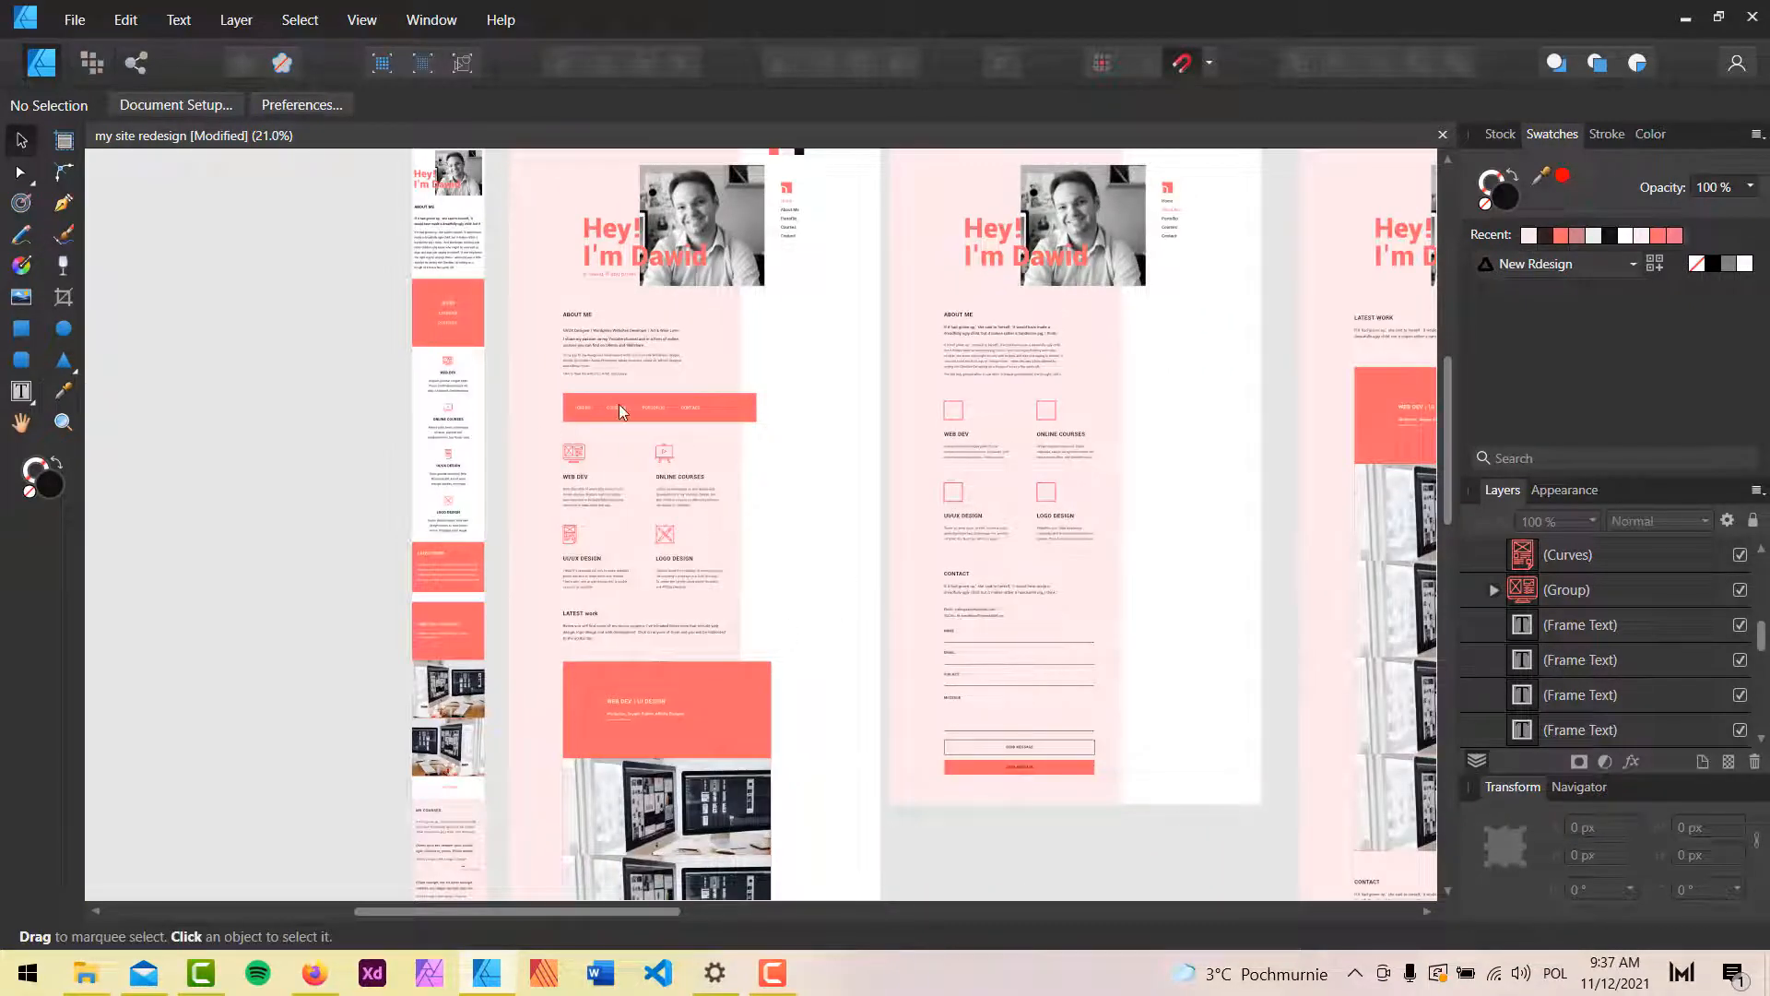
scroll(758, 358, "right", 5)
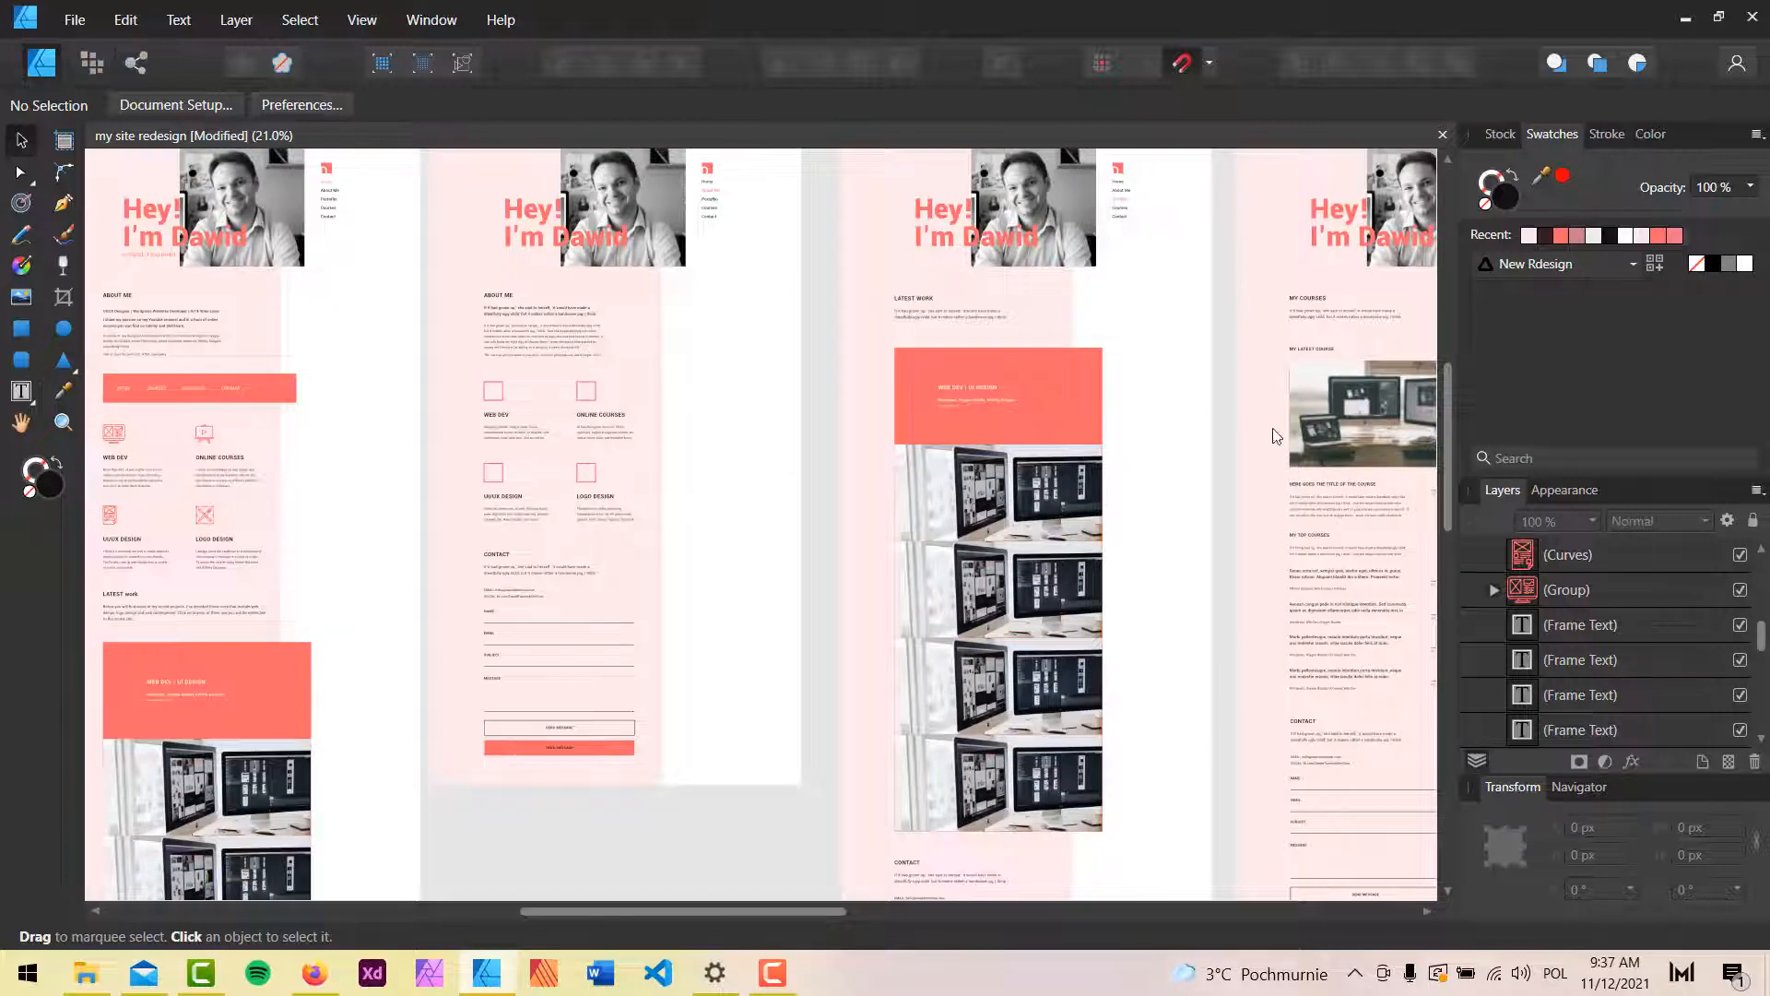
scroll(958, 355, "right", 5)
scroll(875, 438, "left", 7)
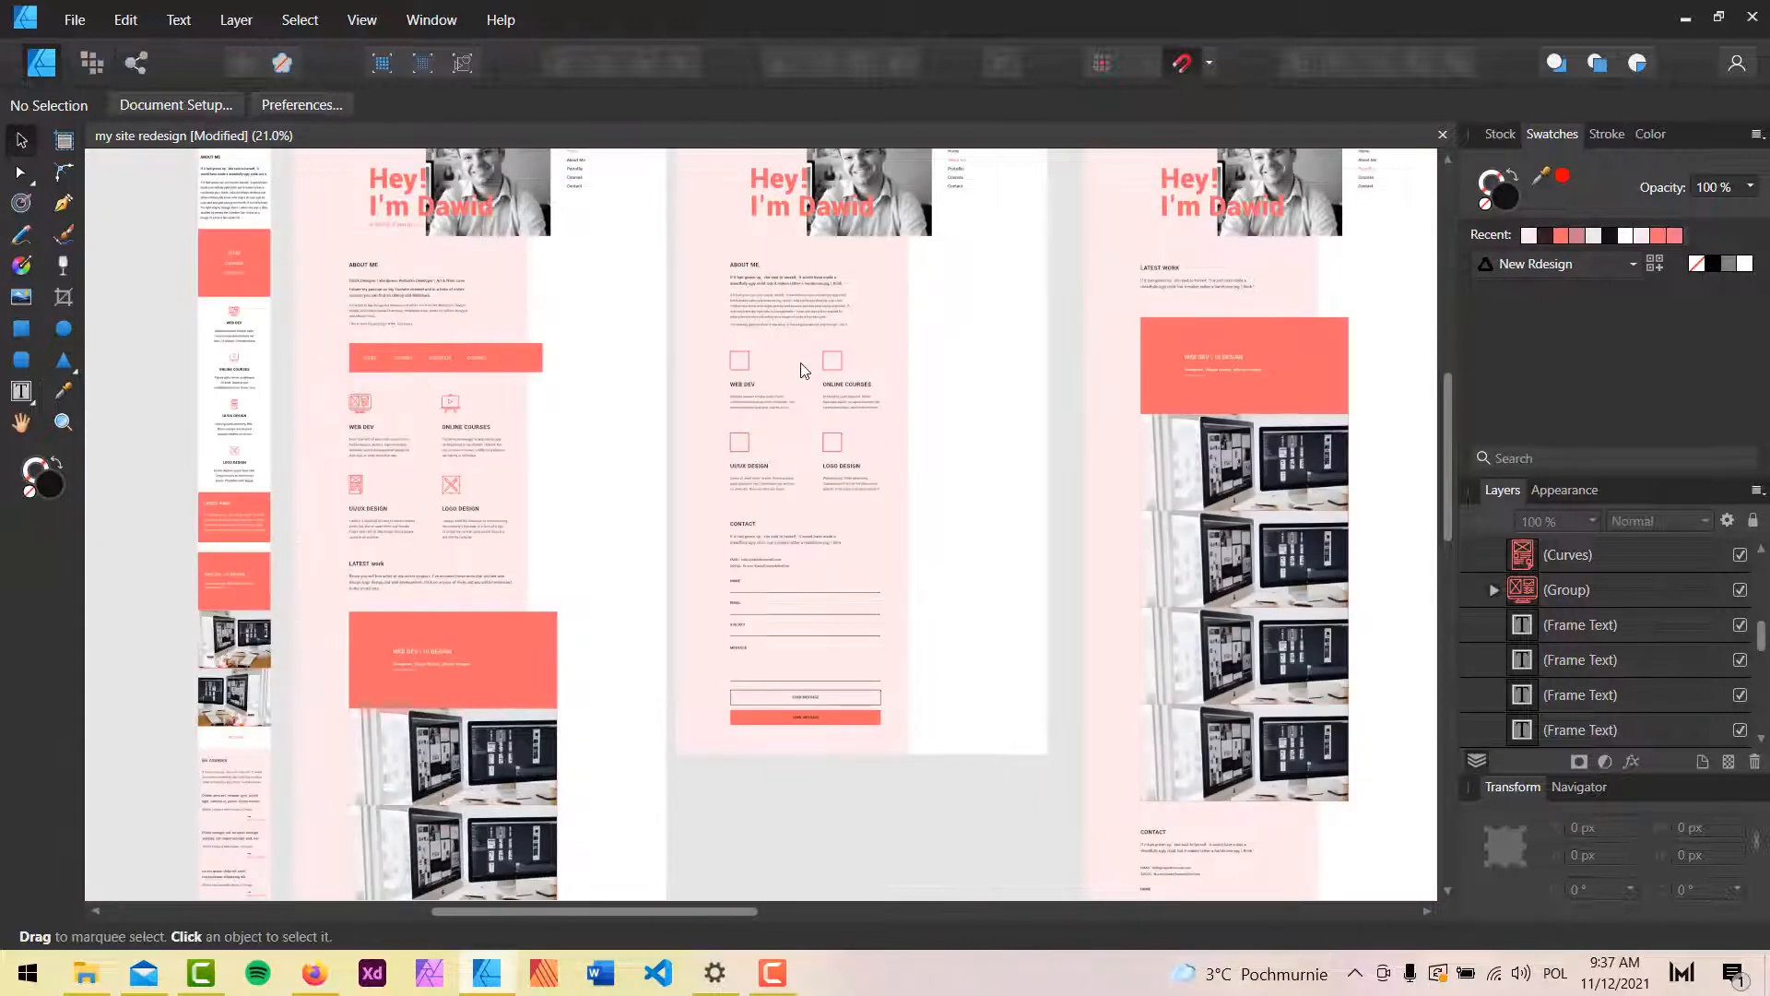
scroll(803, 370, "up", 3)
left_click_drag(517, 391, 1324, 415)
left_click_drag(711, 506, 765, 381)
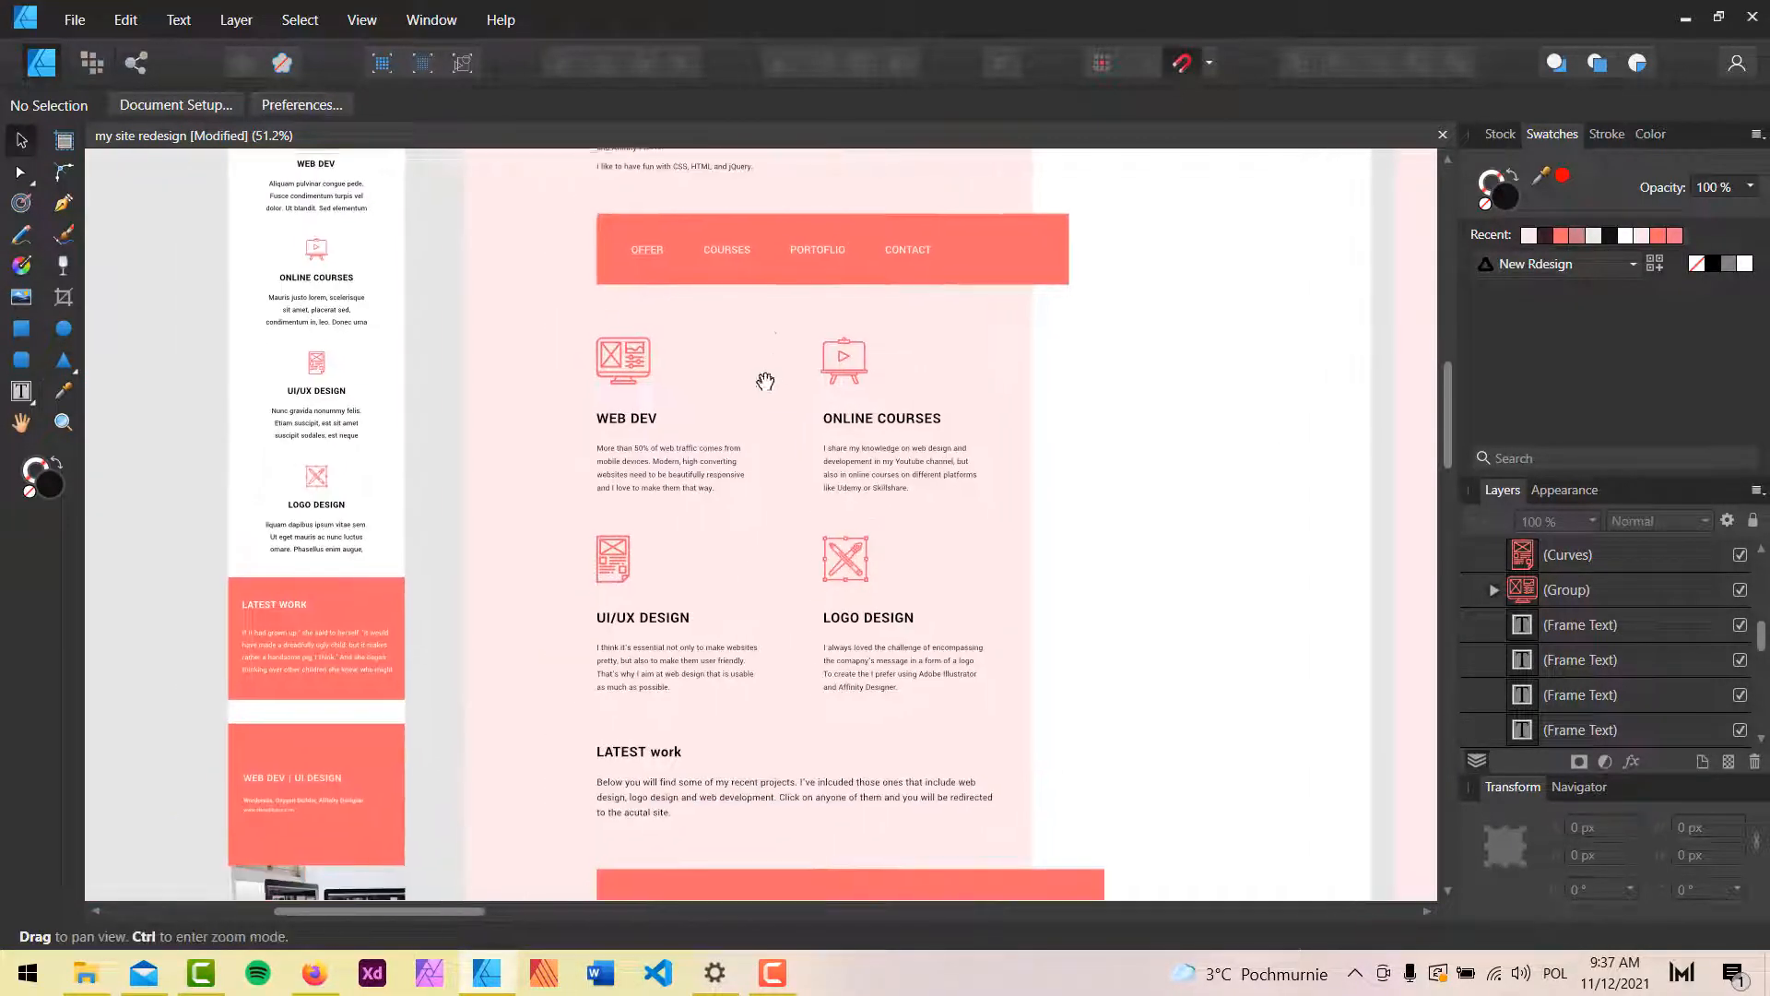
scroll(764, 408, "up", 2)
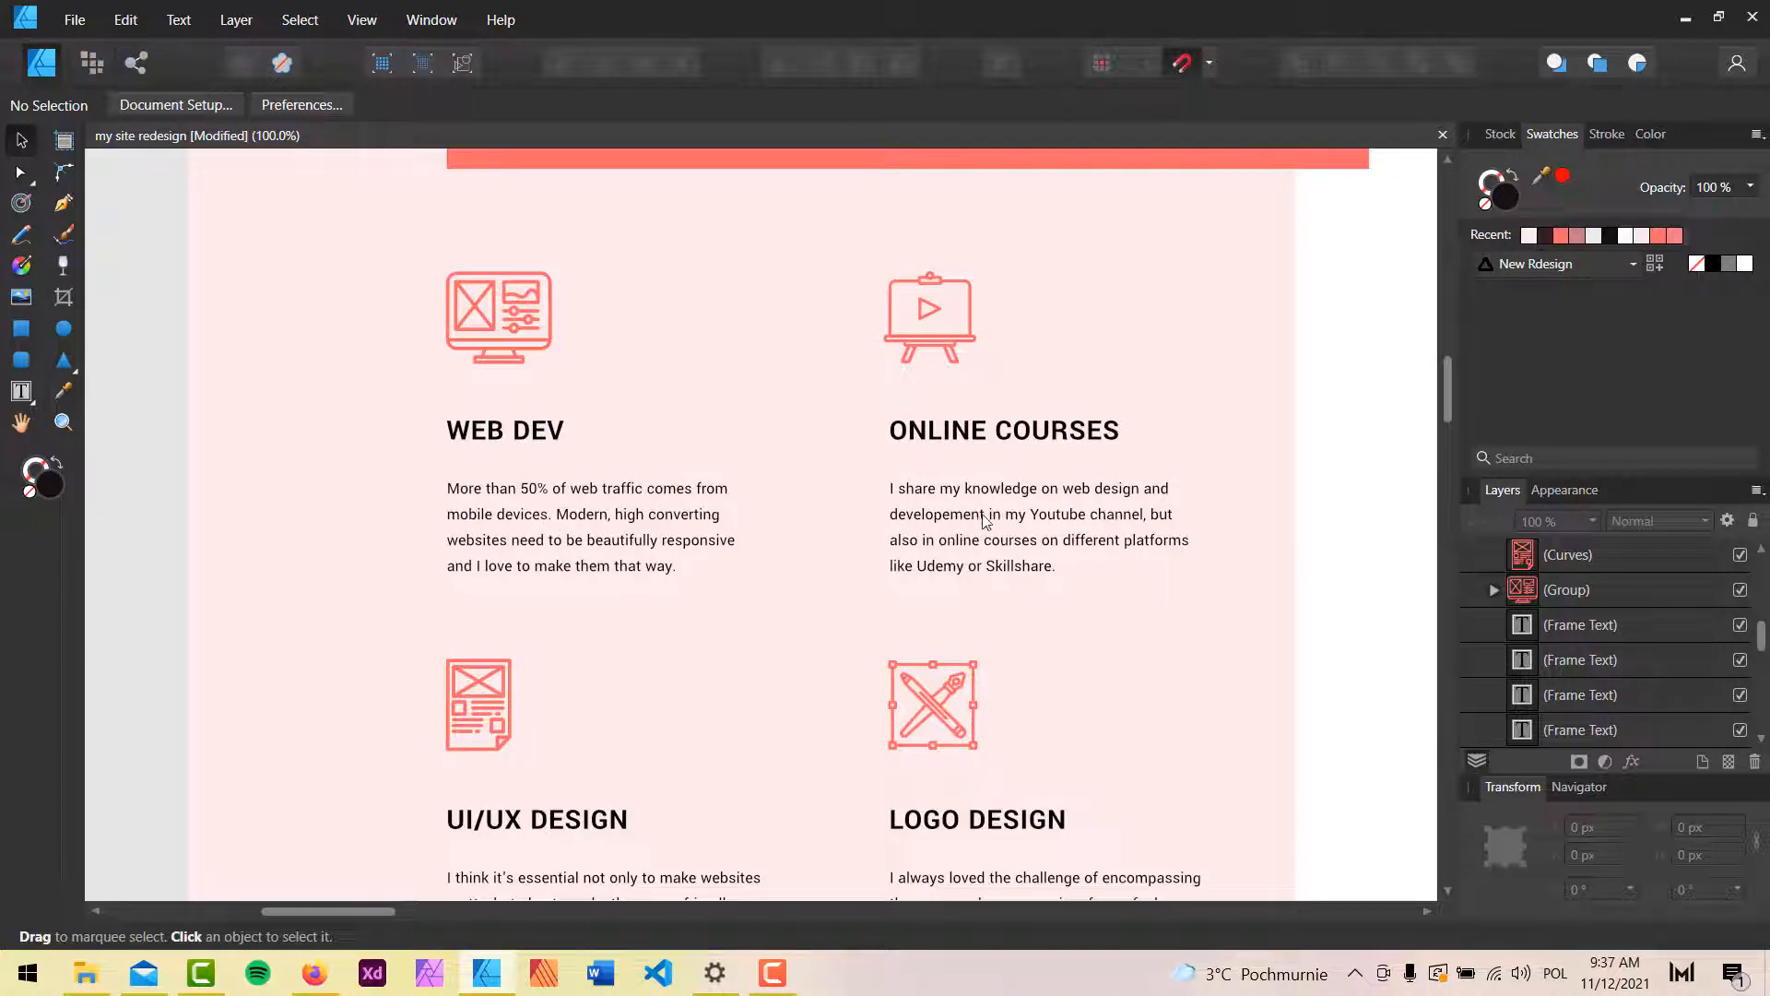
scroll(1057, 512, "down", 3)
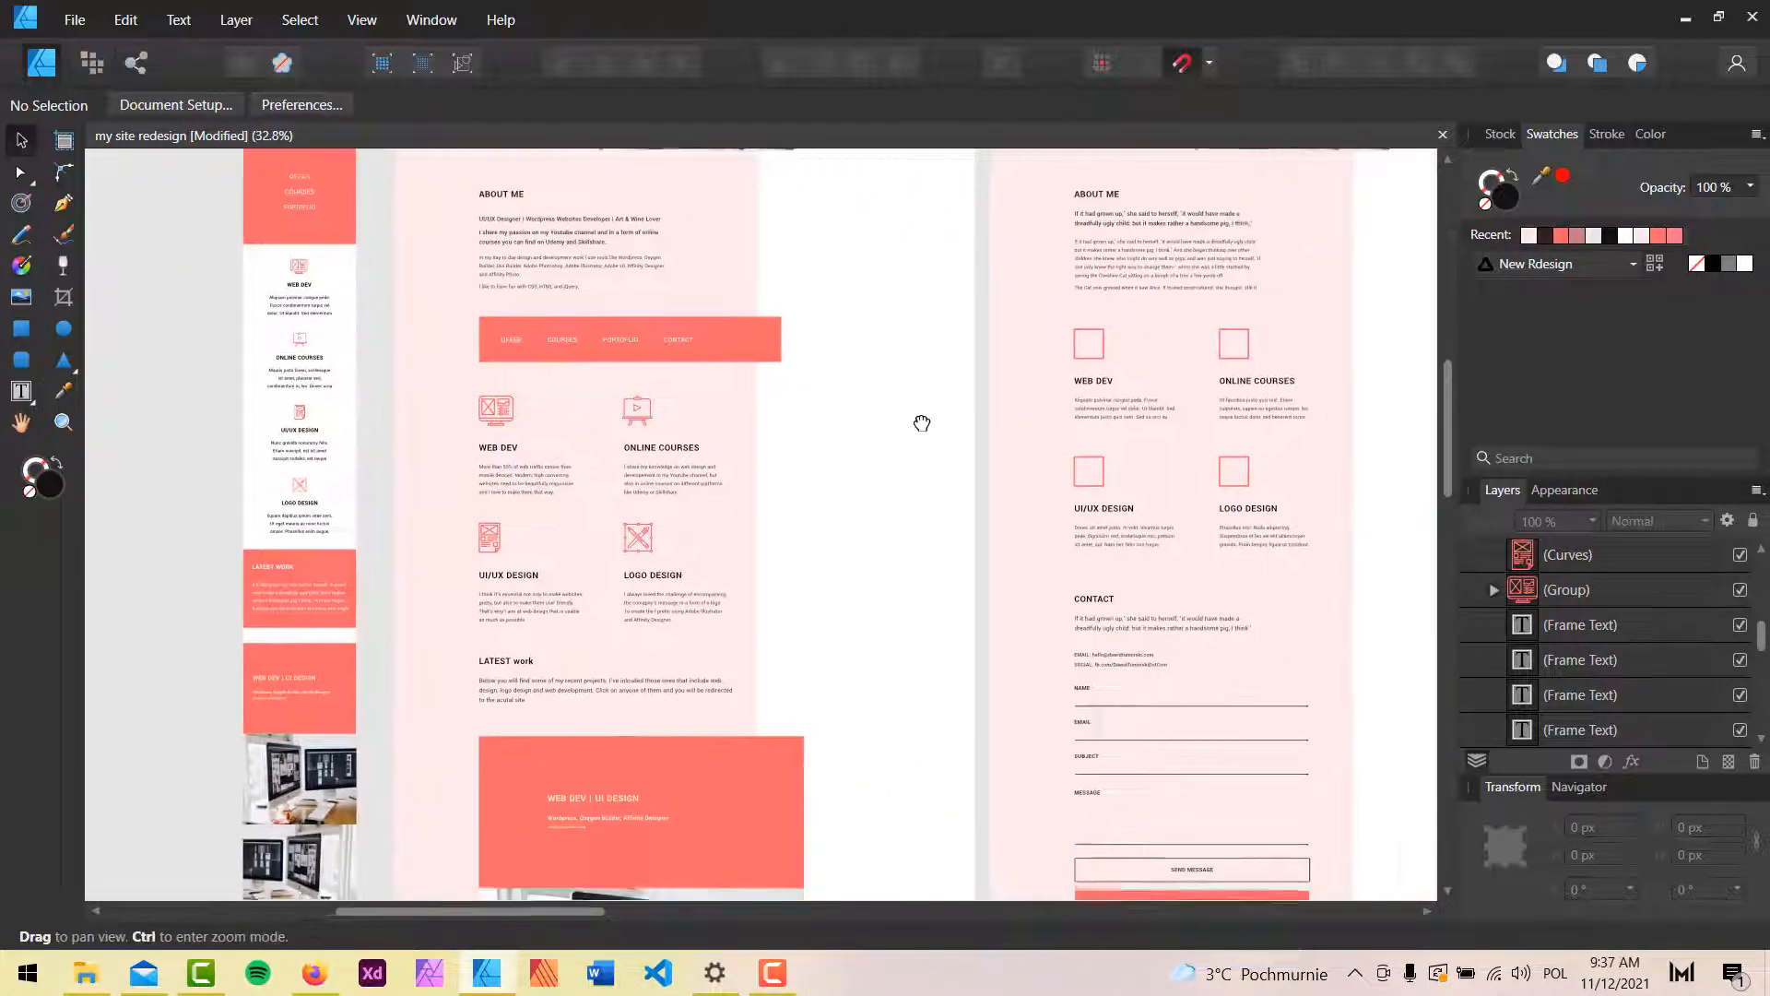
scroll(644, 462, "right", 3)
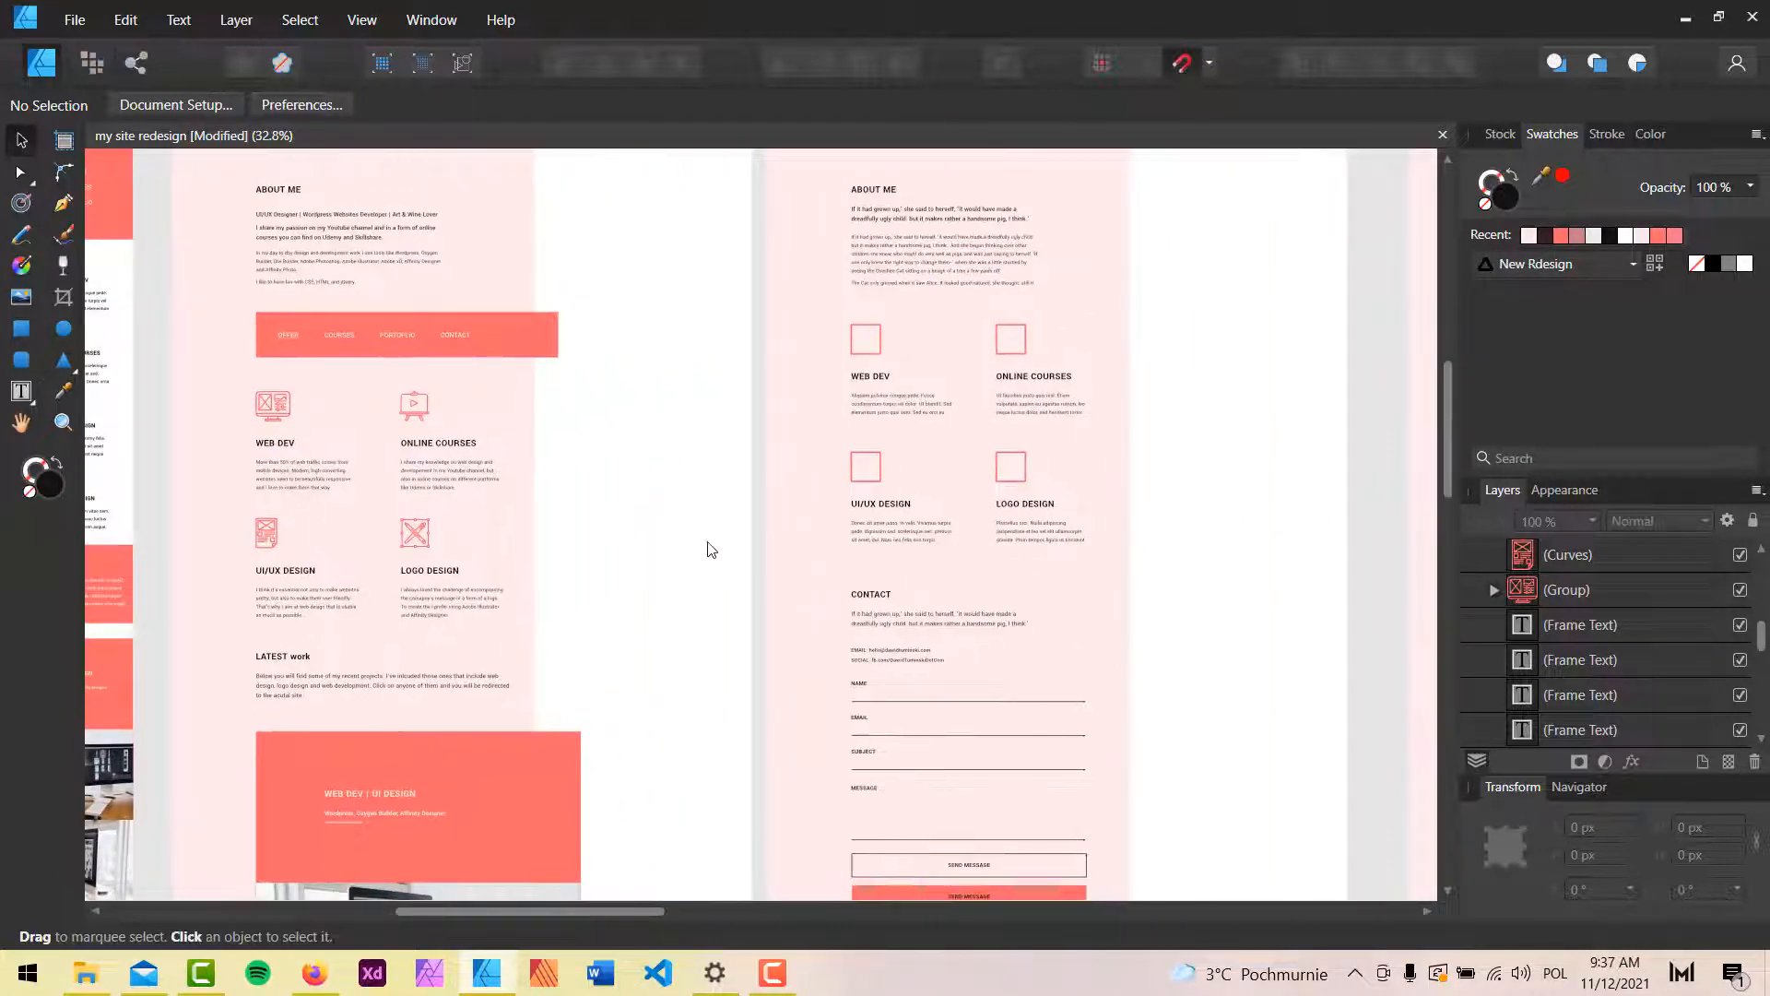
left_click_drag(1041, 374, 839, 645)
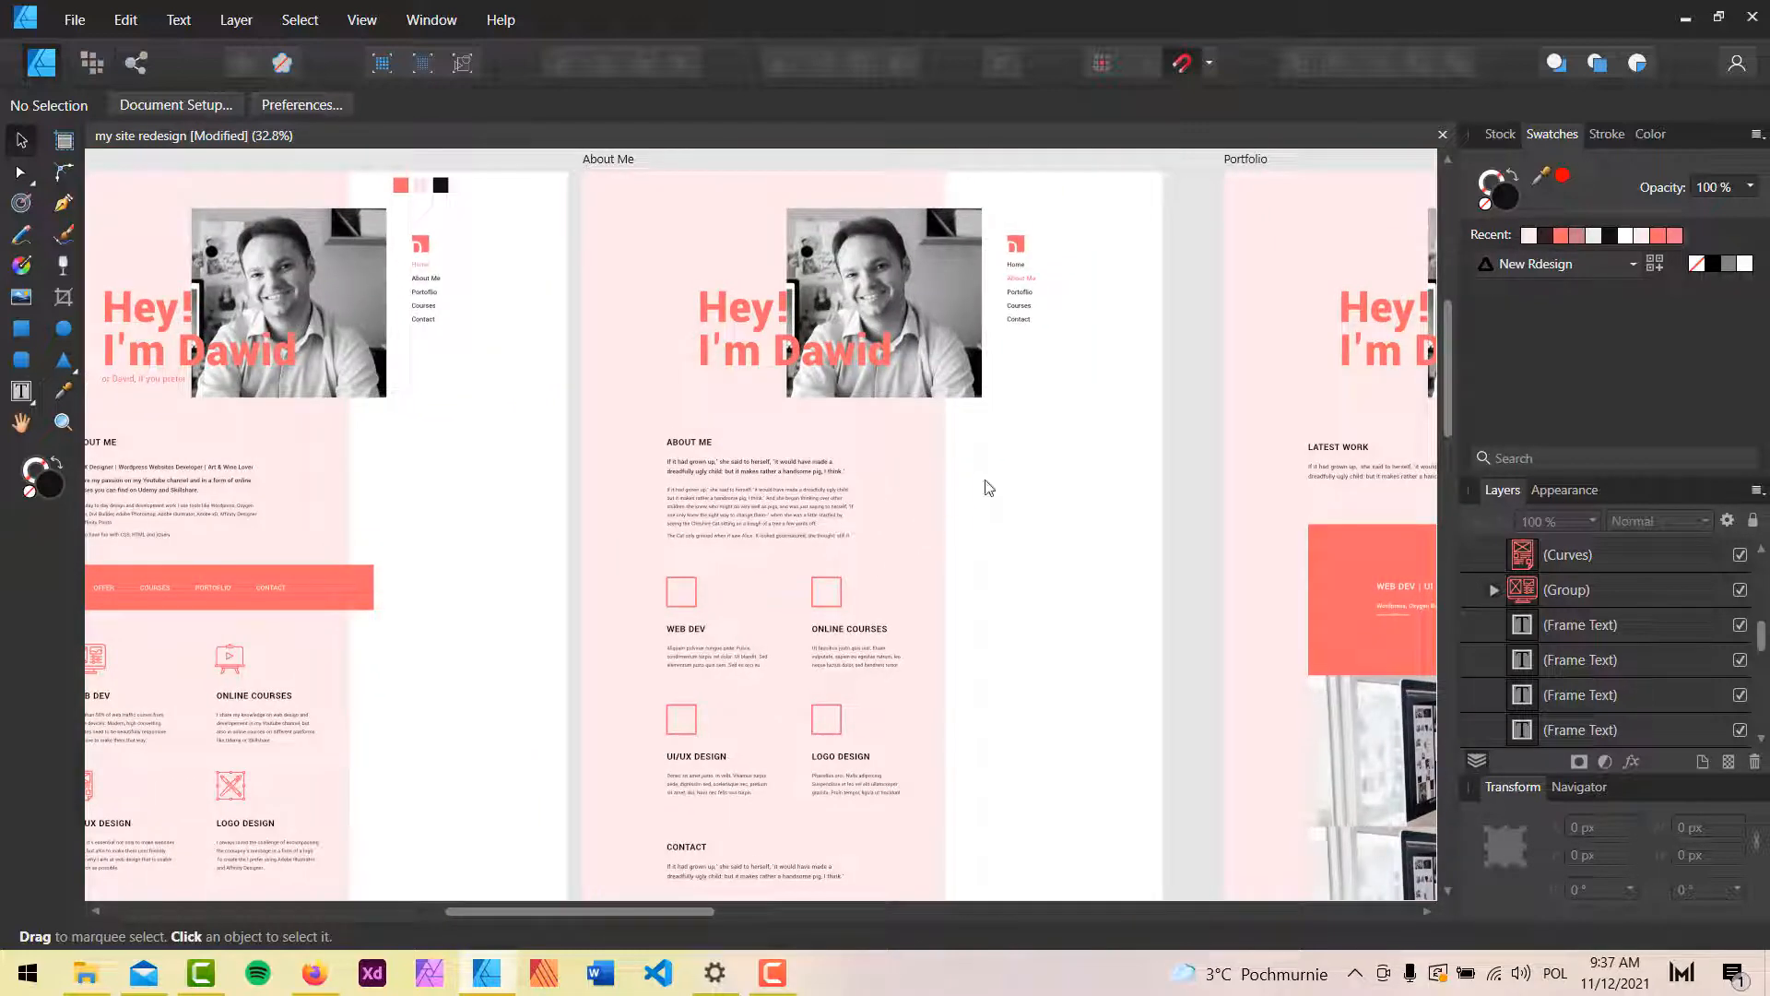
left_click_drag(1167, 448, 945, 429)
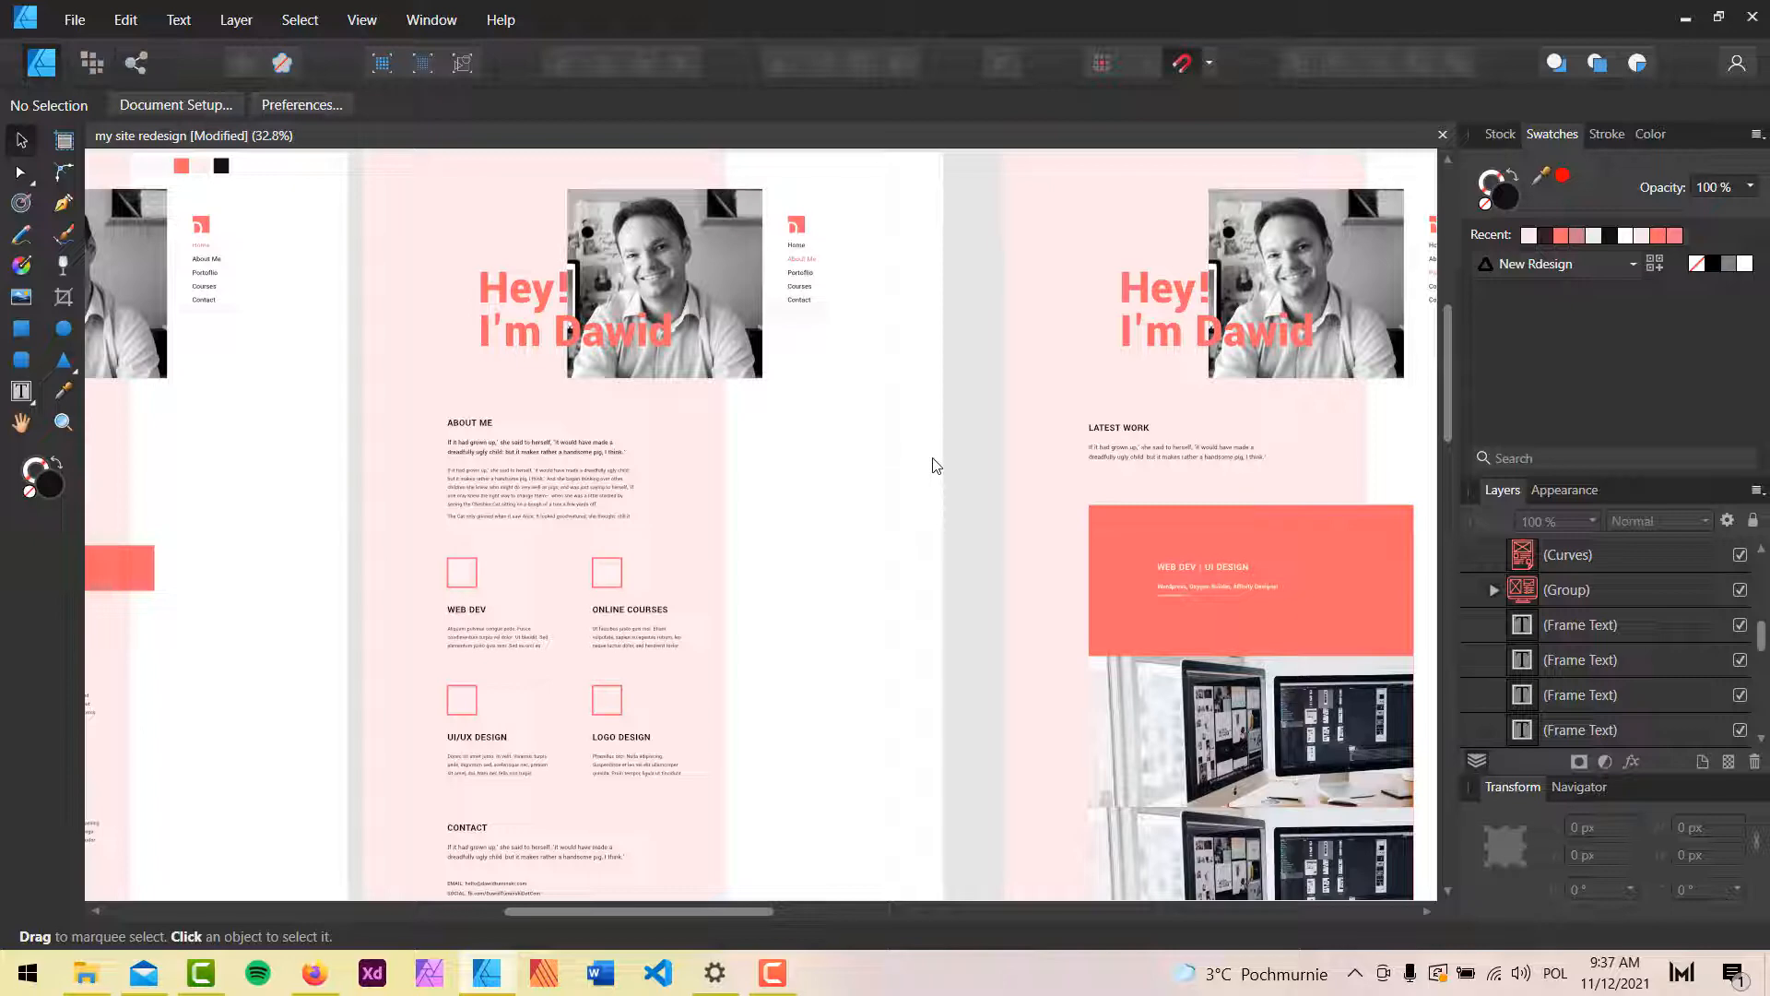
Scroll the home page in the builder from About Me down to My Courses.
scroll(605, 418, "up", 2)
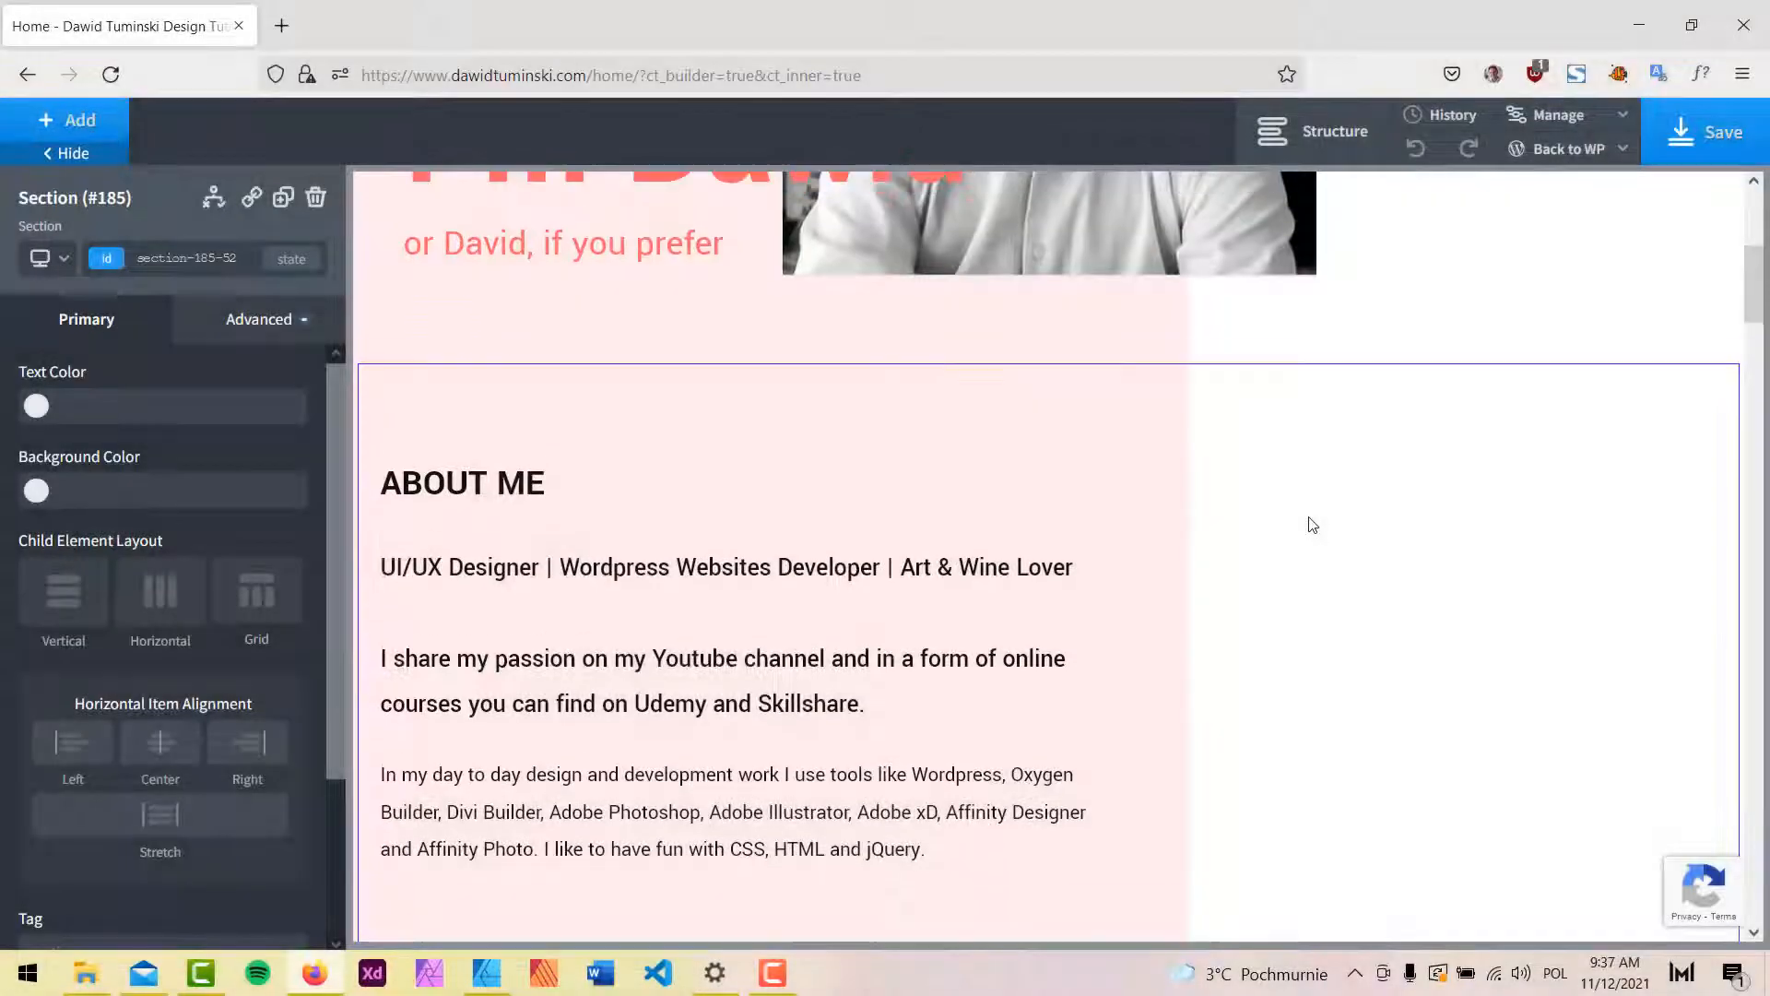
scroll(1360, 498, "up", 5)
scroll(1521, 560, "down", 5)
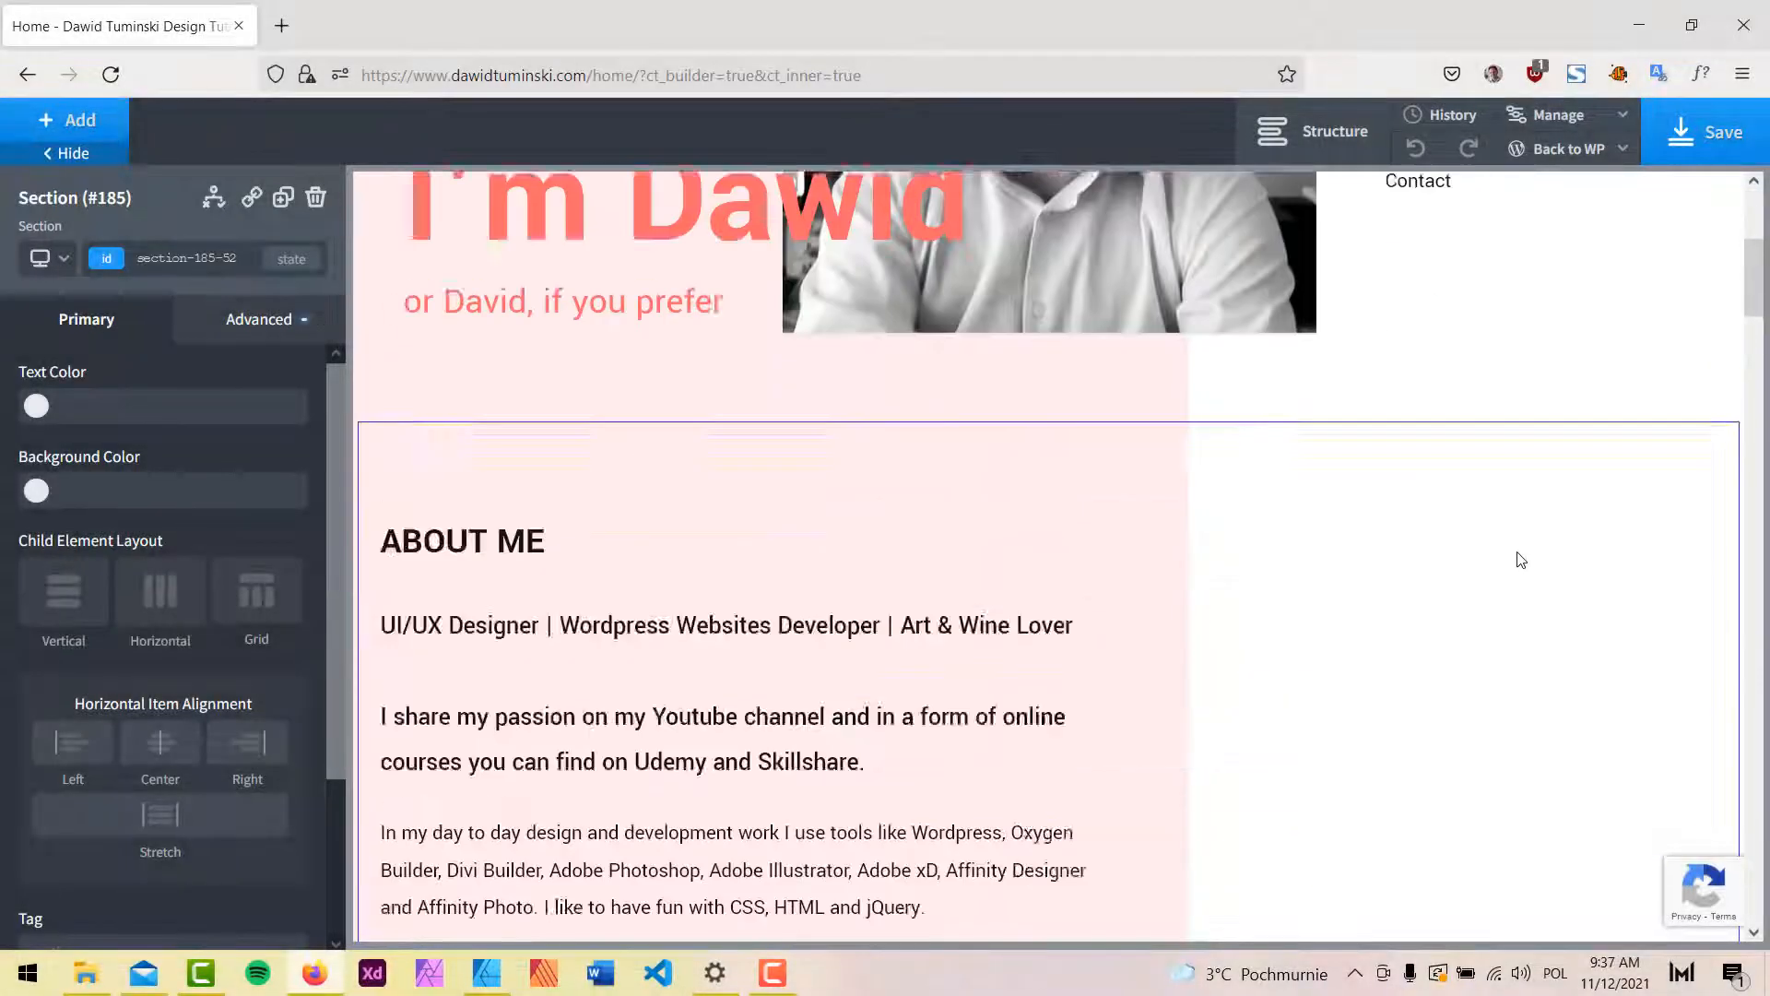
scroll(1521, 559, "down", 10)
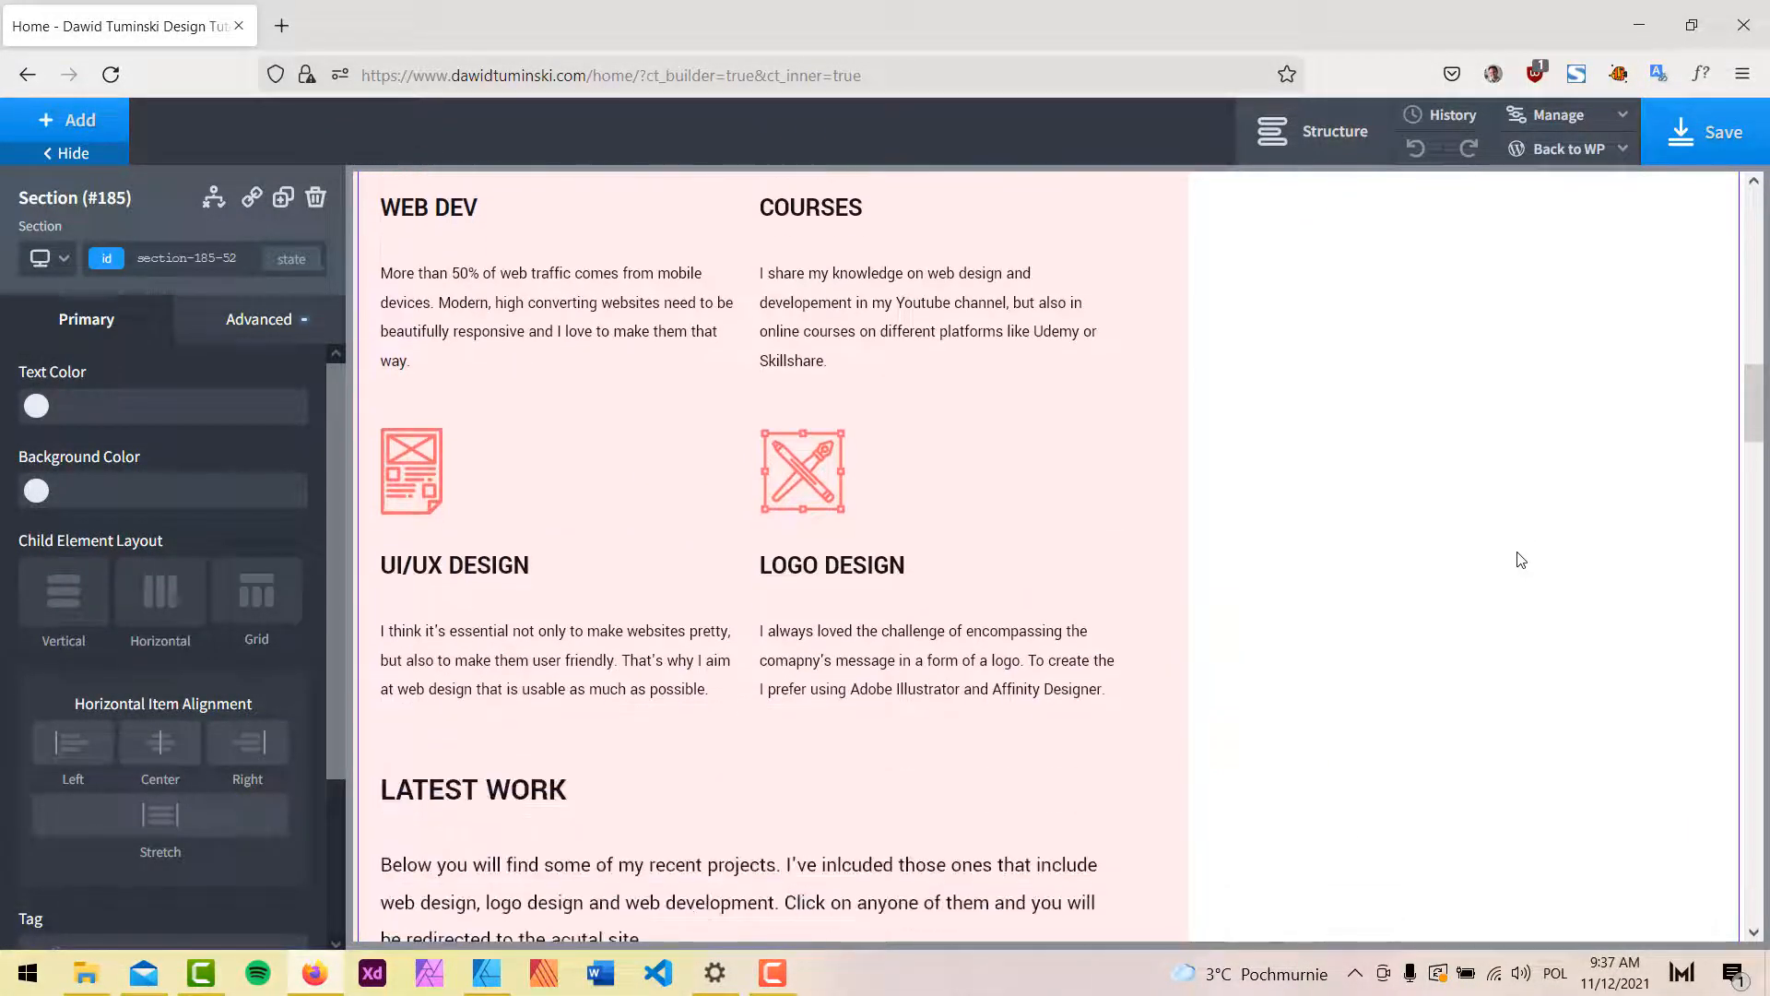
scroll(962, 595, "down", 6)
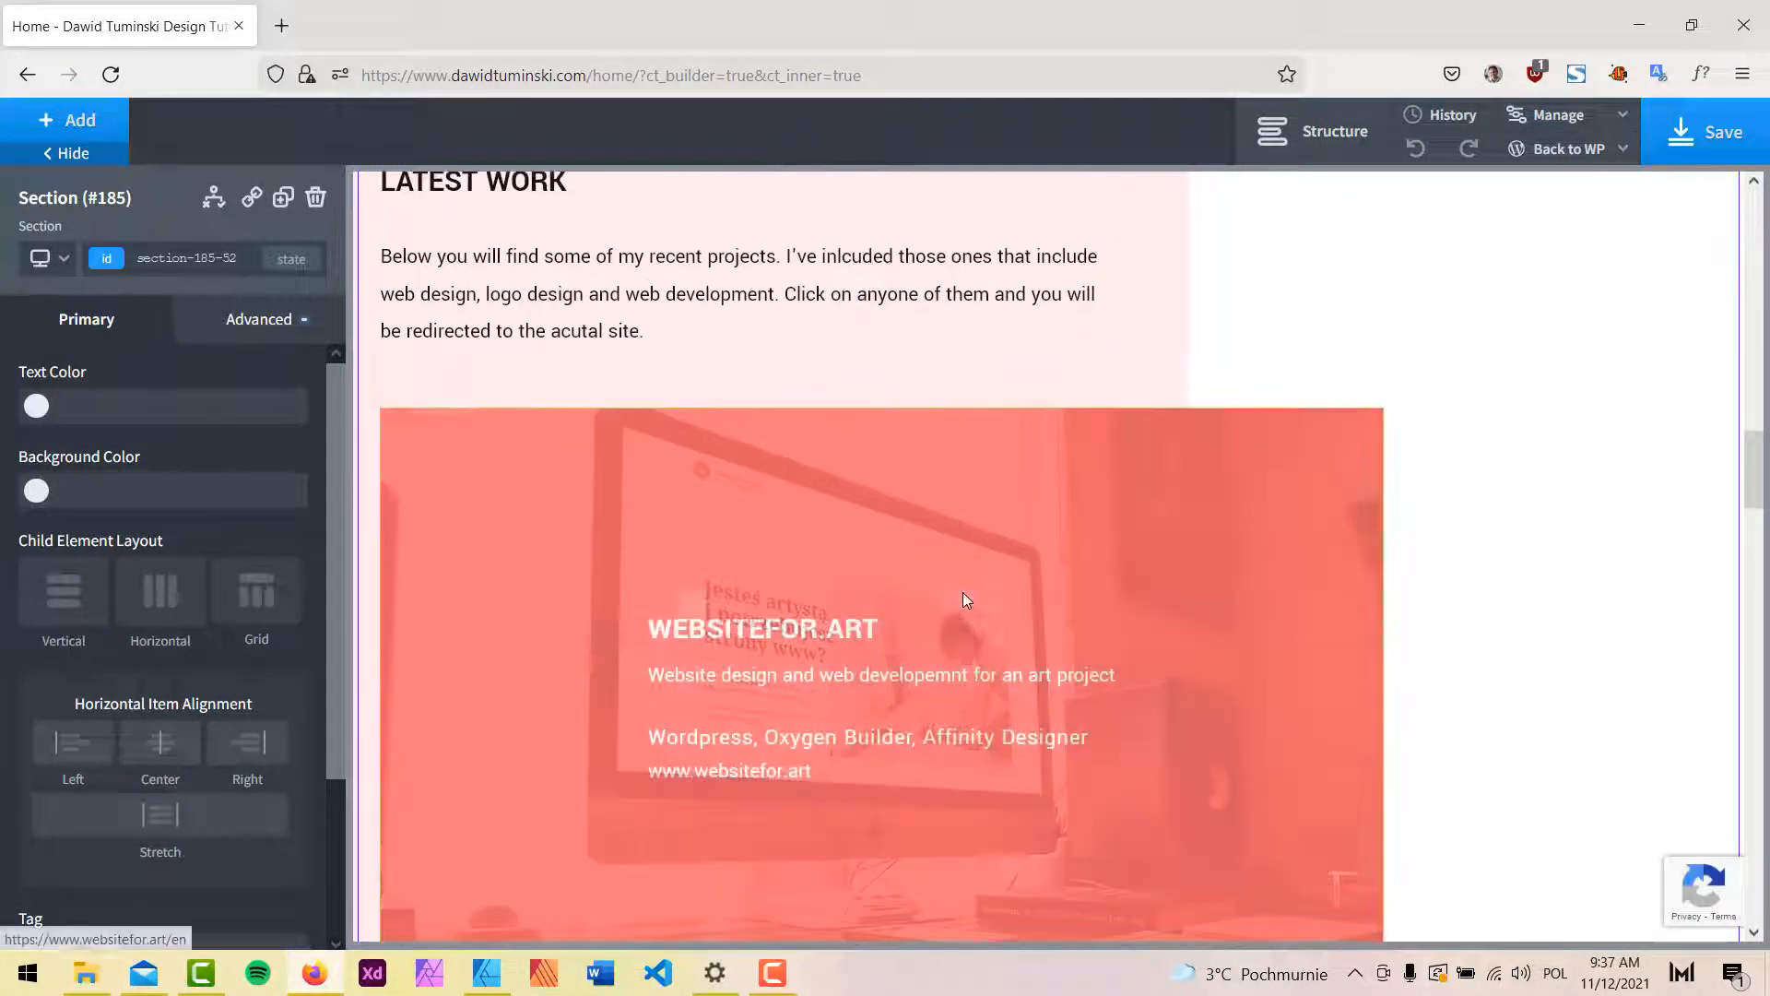
scroll(962, 593, "down", 15)
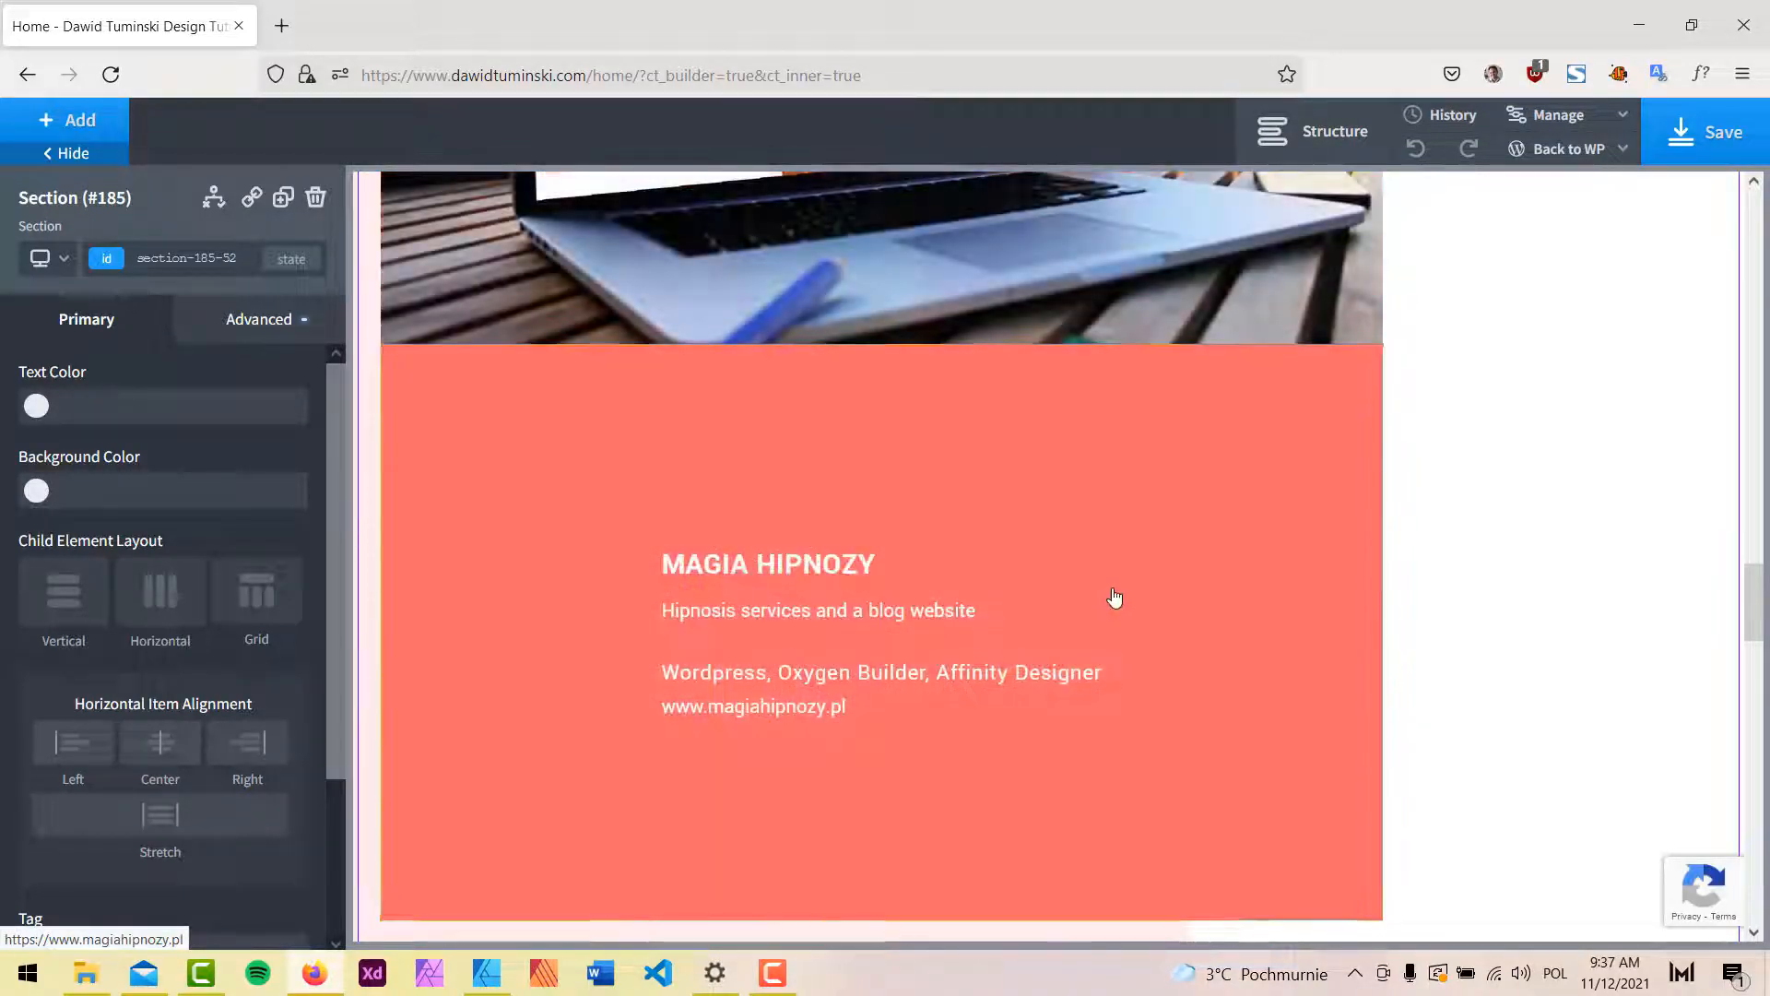
scroll(1114, 598, "up", 8)
scroll(1112, 583, "down", 9)
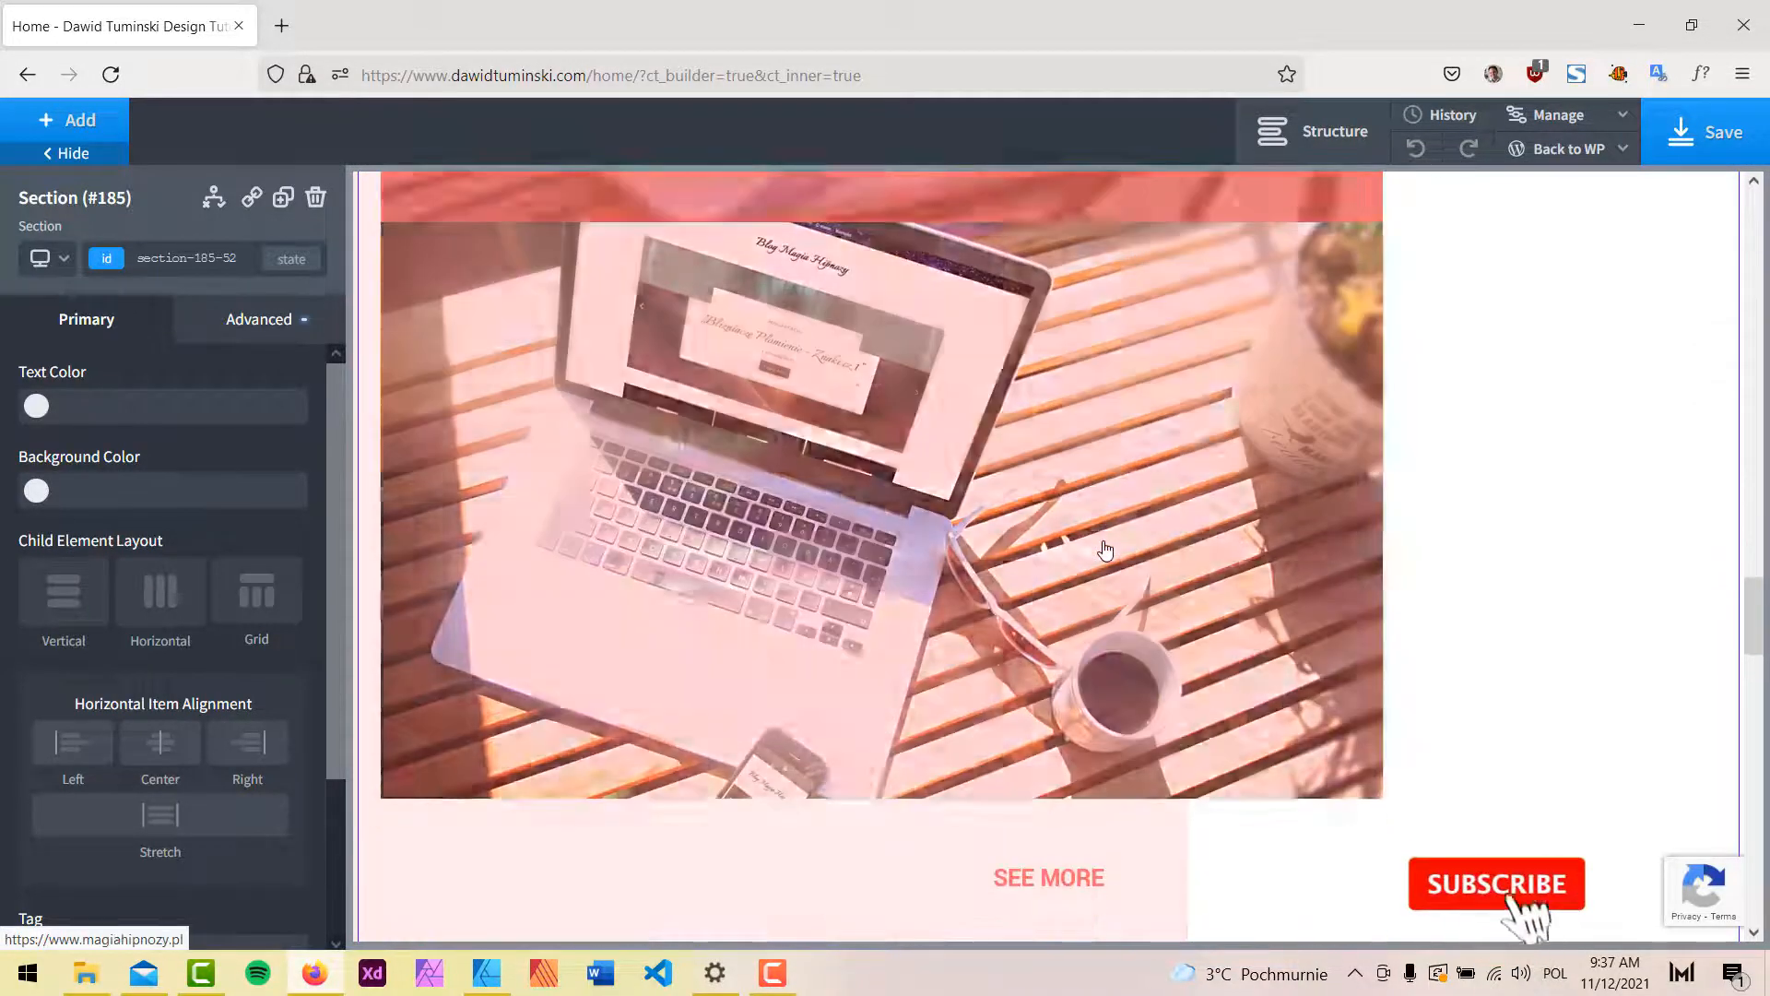
scroll(1106, 550, "down", 6)
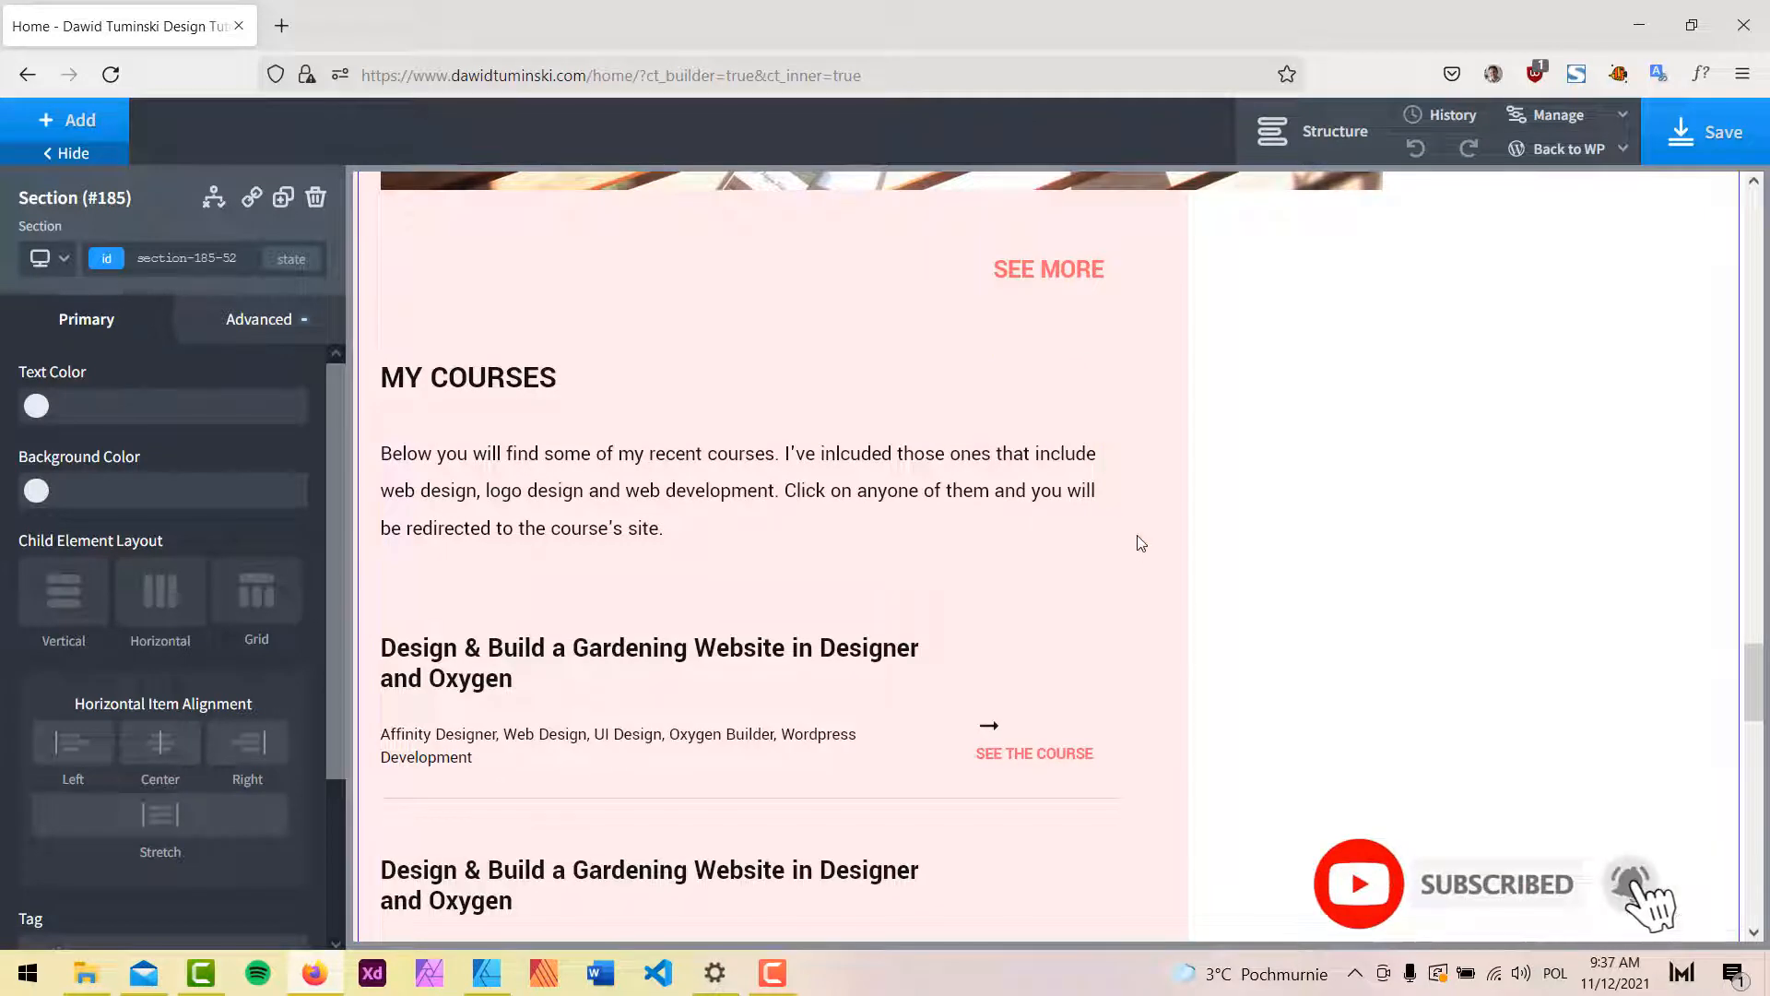
Inspect the SEE MORE heading's settings and its portfolio link without changing anything.
left_click(1018, 274)
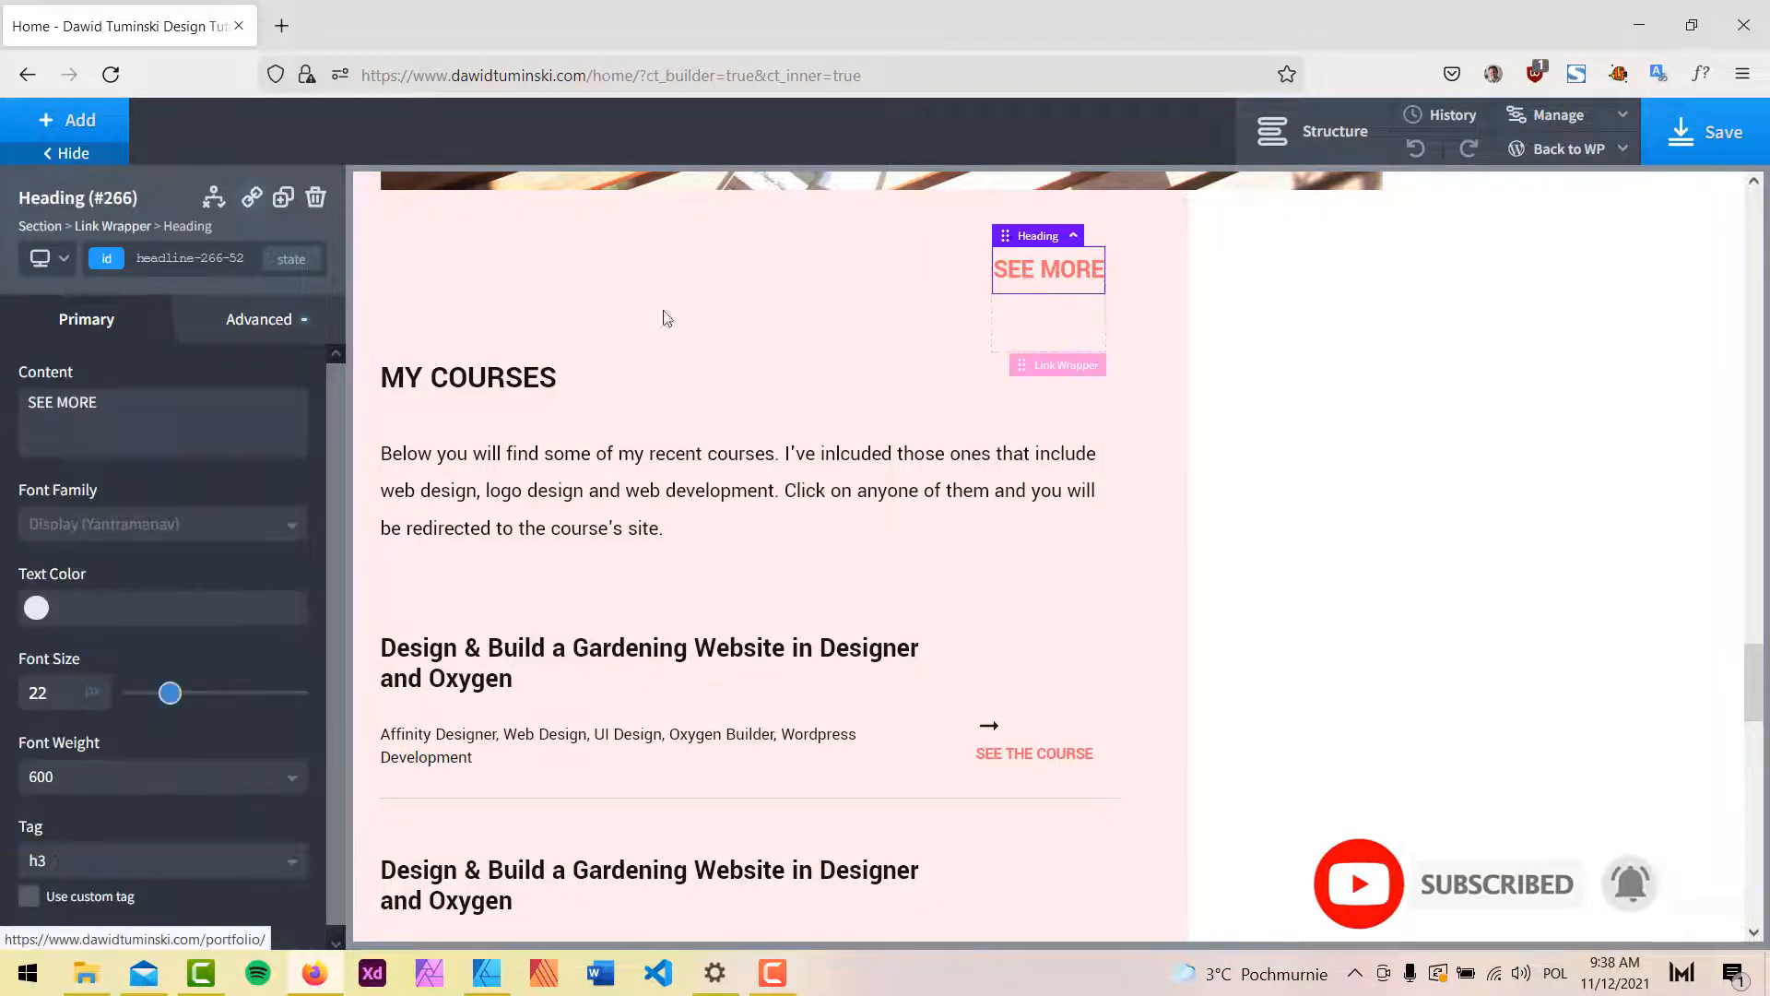
left_click(238, 318)
left_click(97, 311)
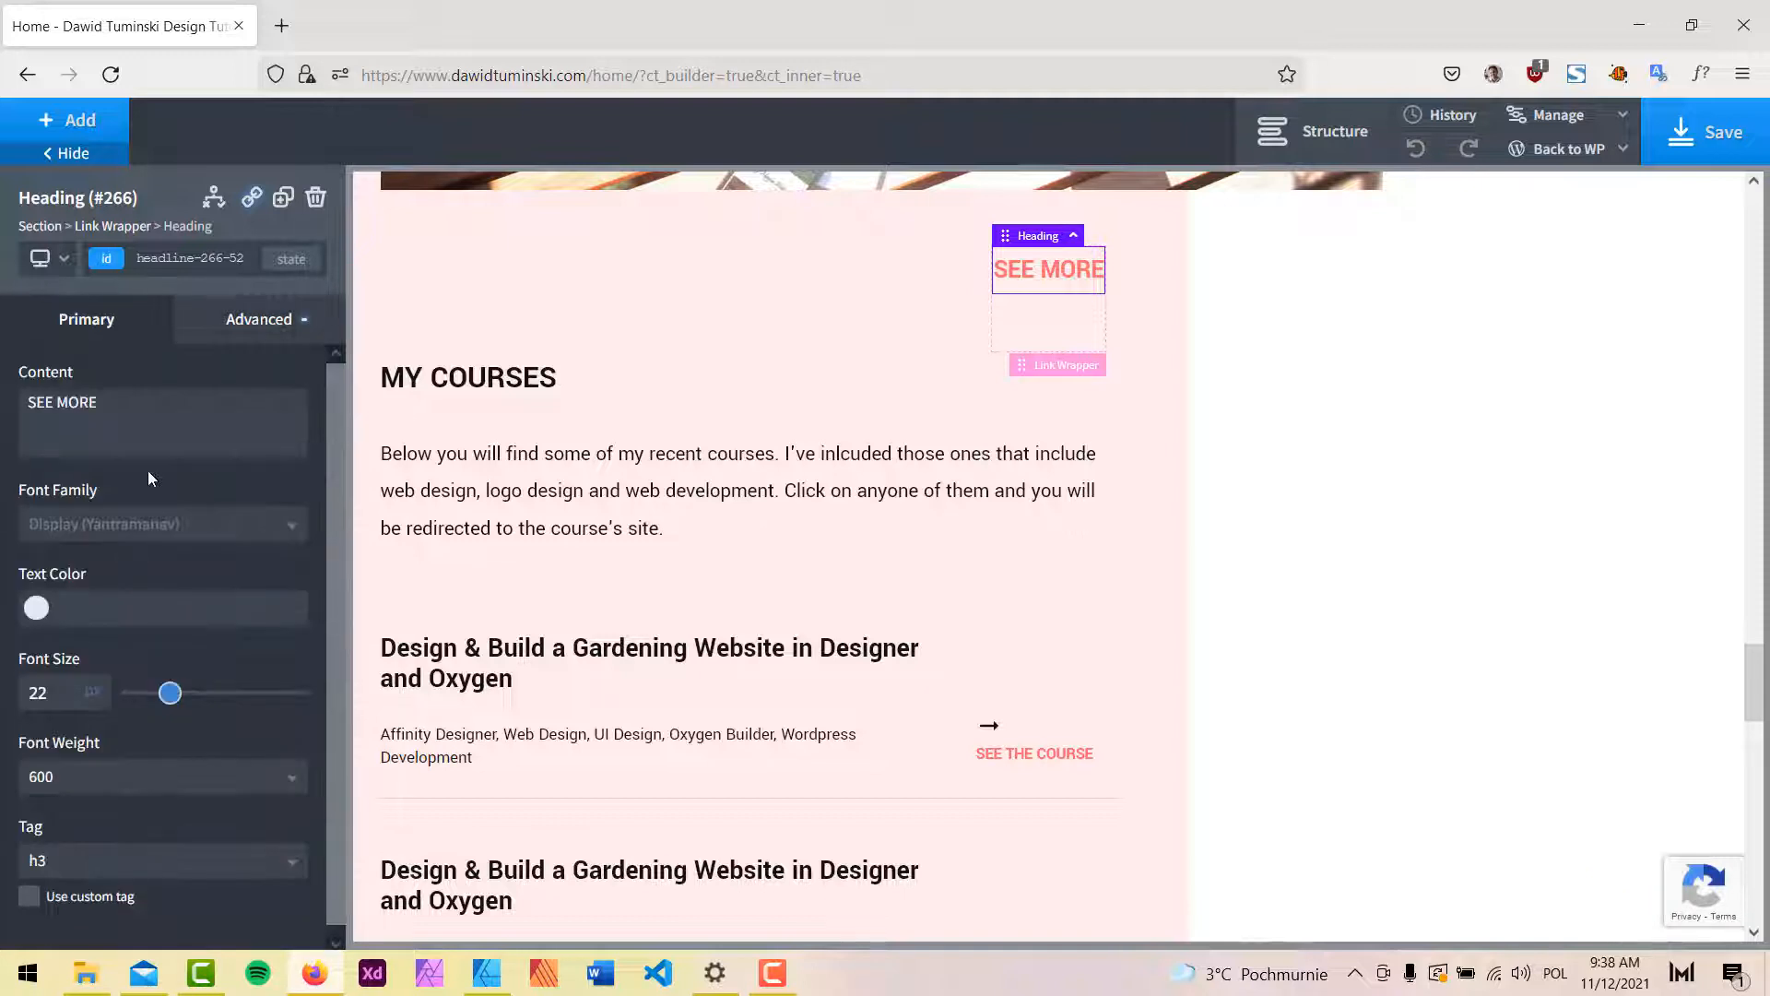
left_click(250, 197)
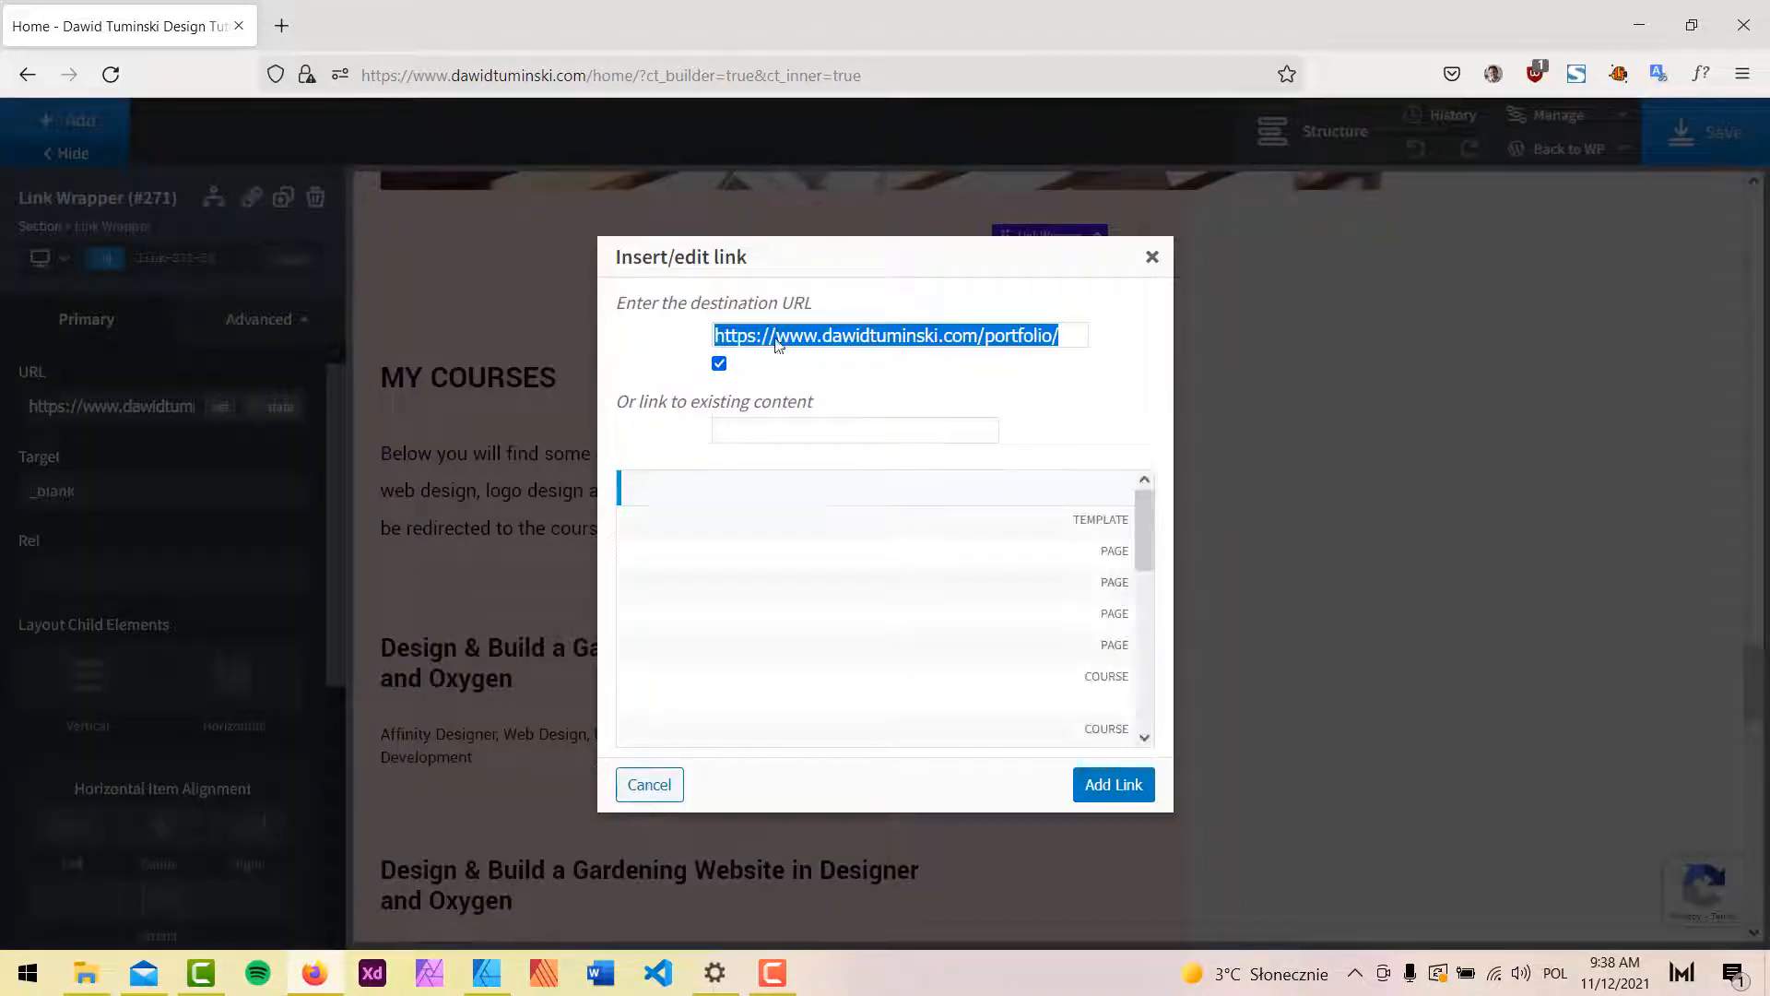
left_click(1153, 258)
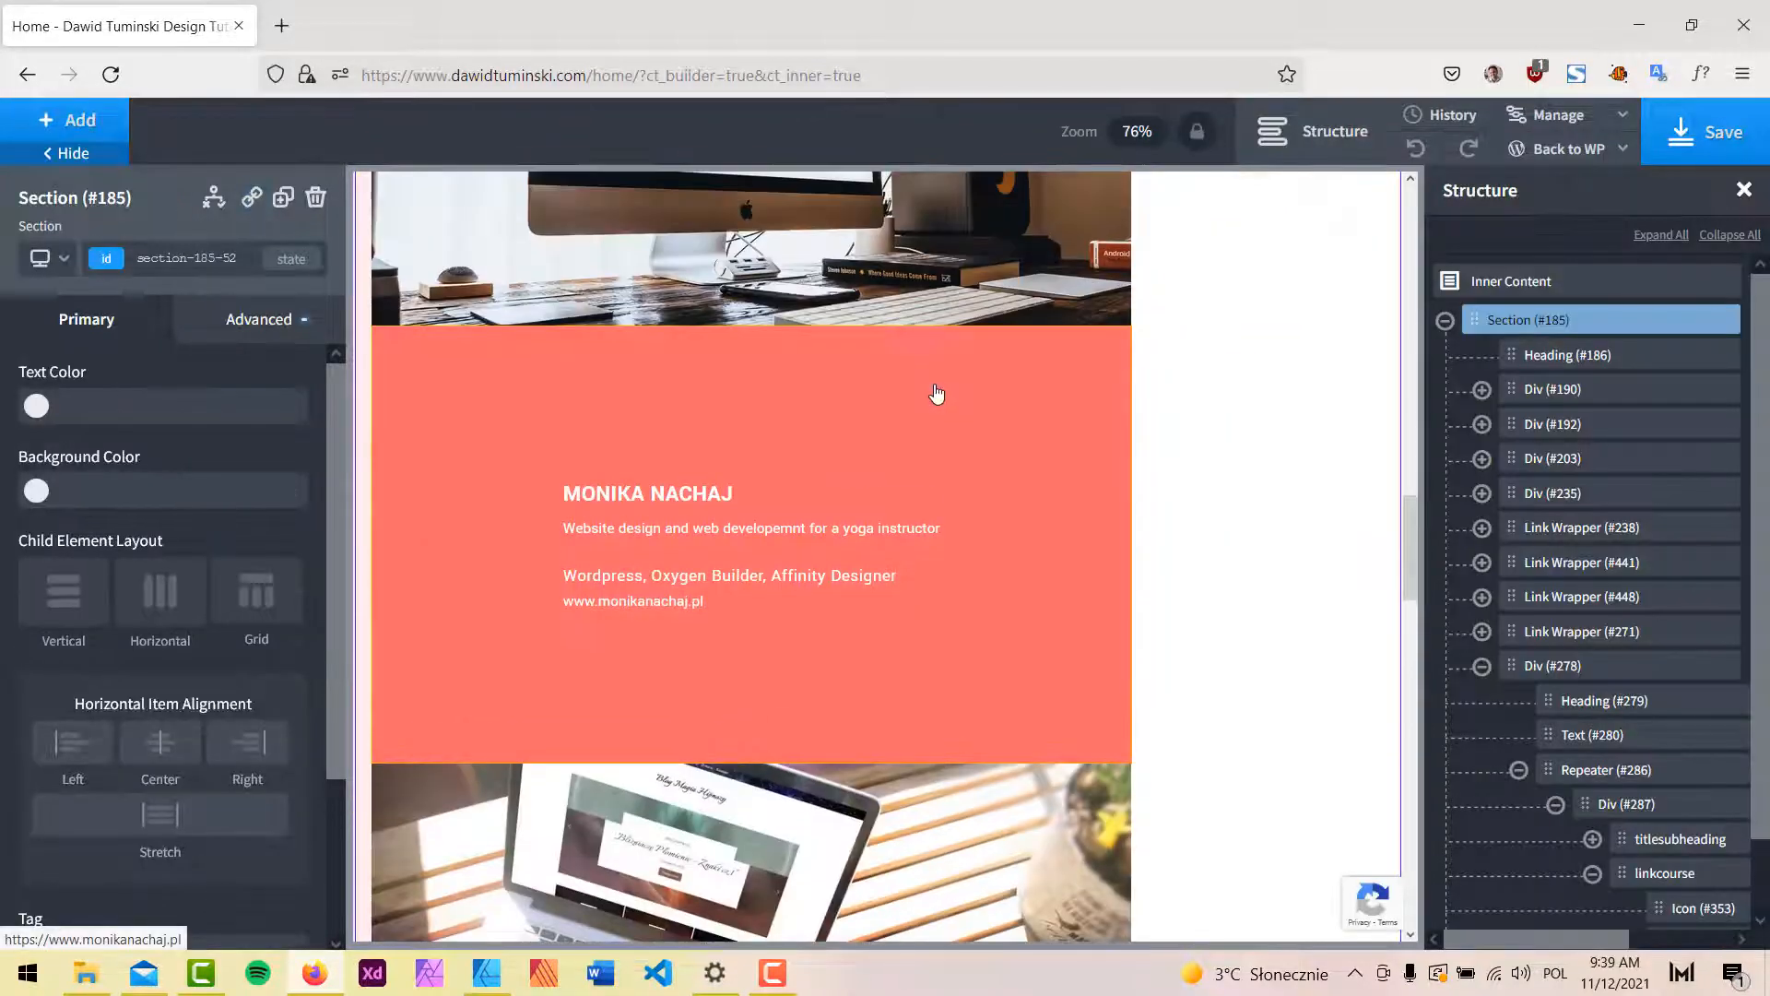
Select the Link Wrapper around the SEE MY LATEST COURSES heading.
scroll(935, 394, "down", 15)
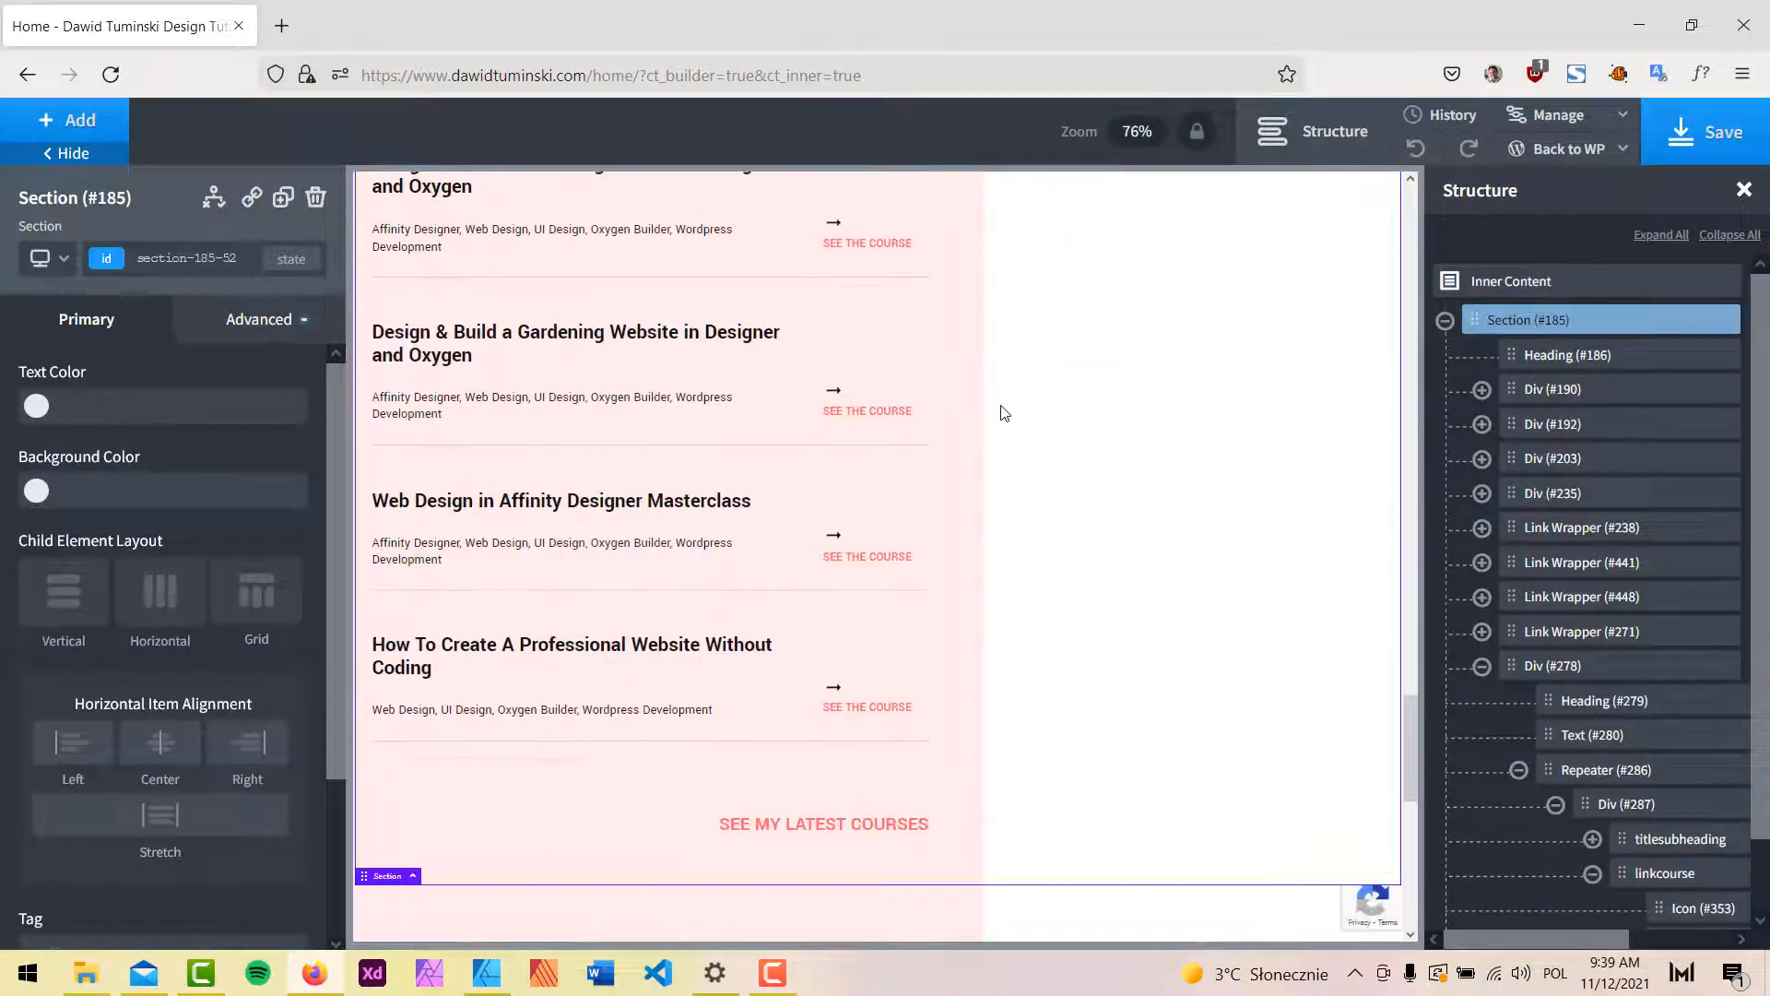
scroll(978, 429, "down", 5)
left_click(880, 558)
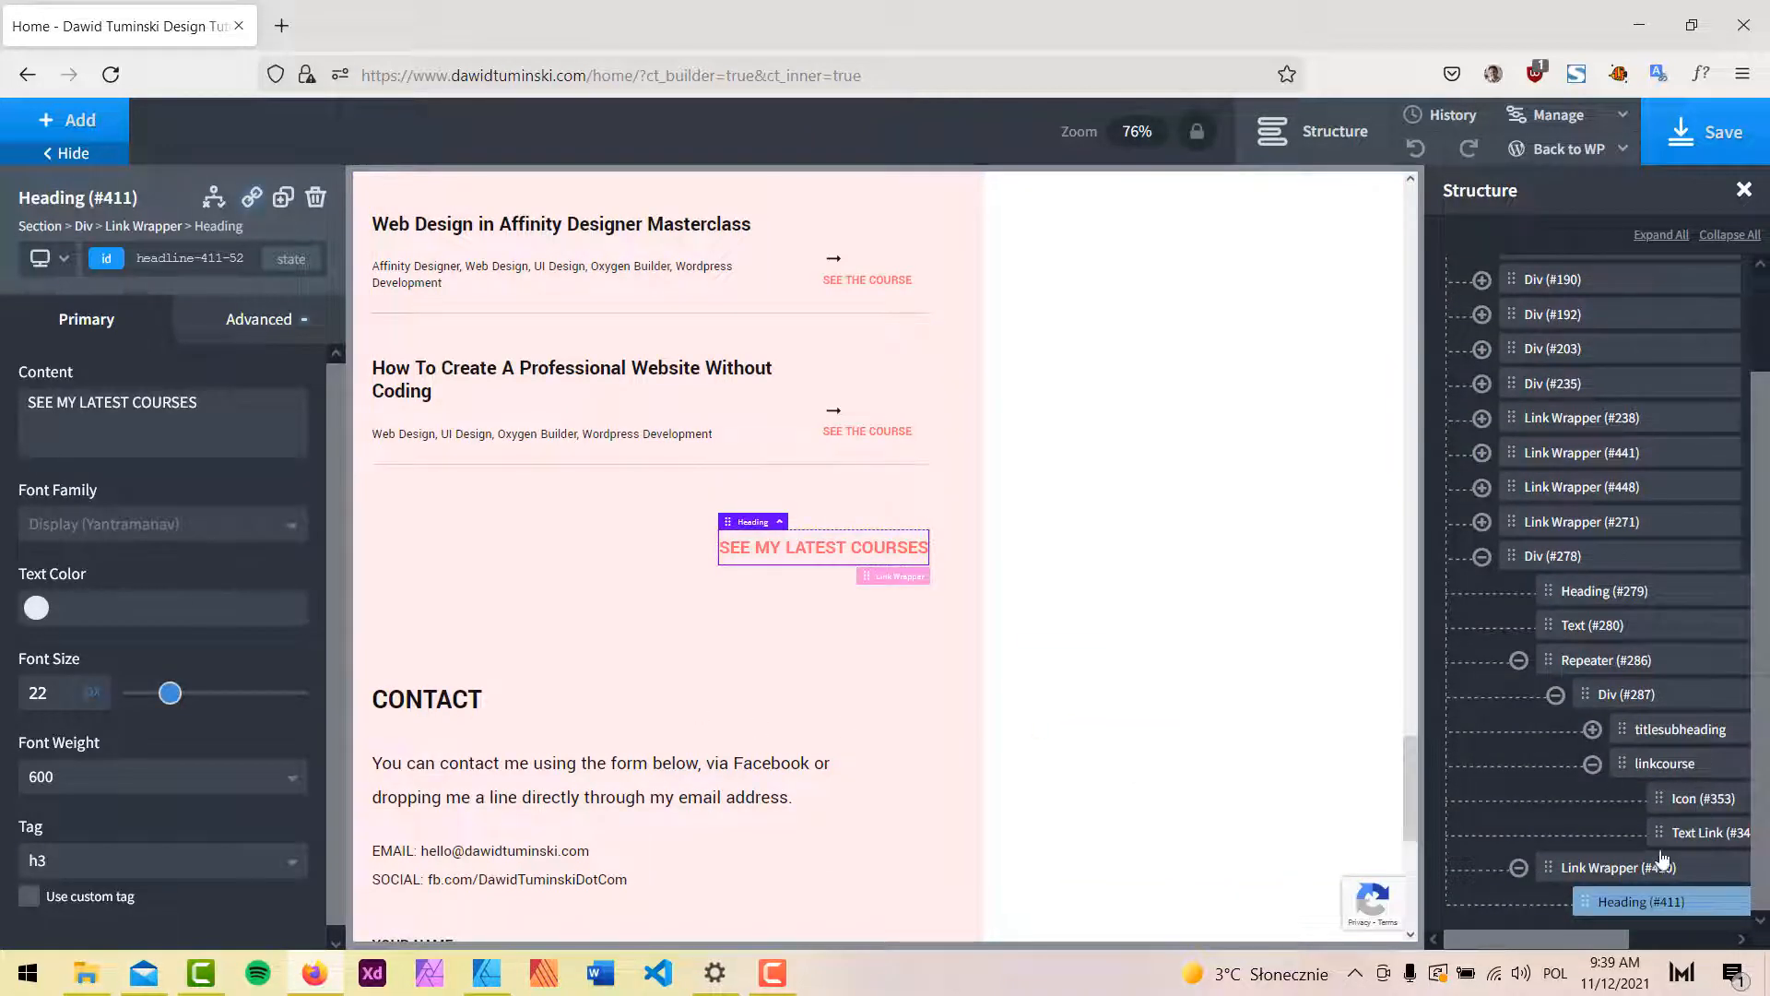
left_click(1622, 832)
left_click(1613, 867)
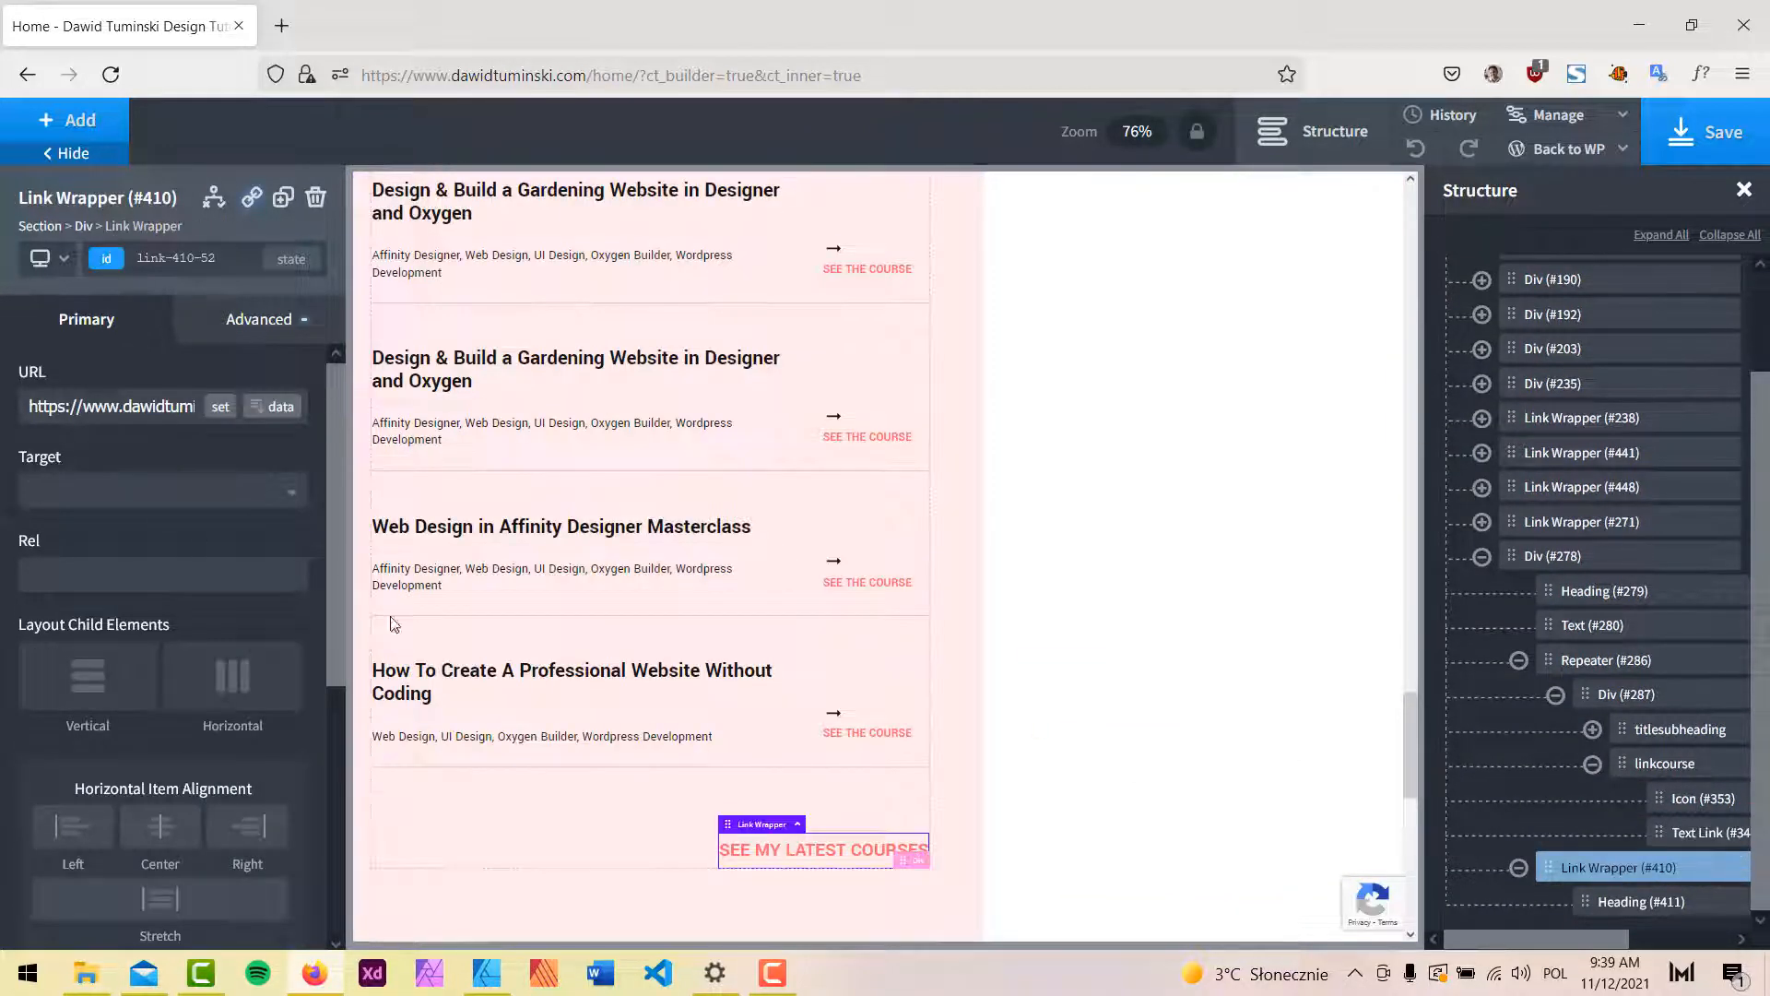
Save the home page and go back to the WordPress page editor.
scroll(987, 434, "down", 5)
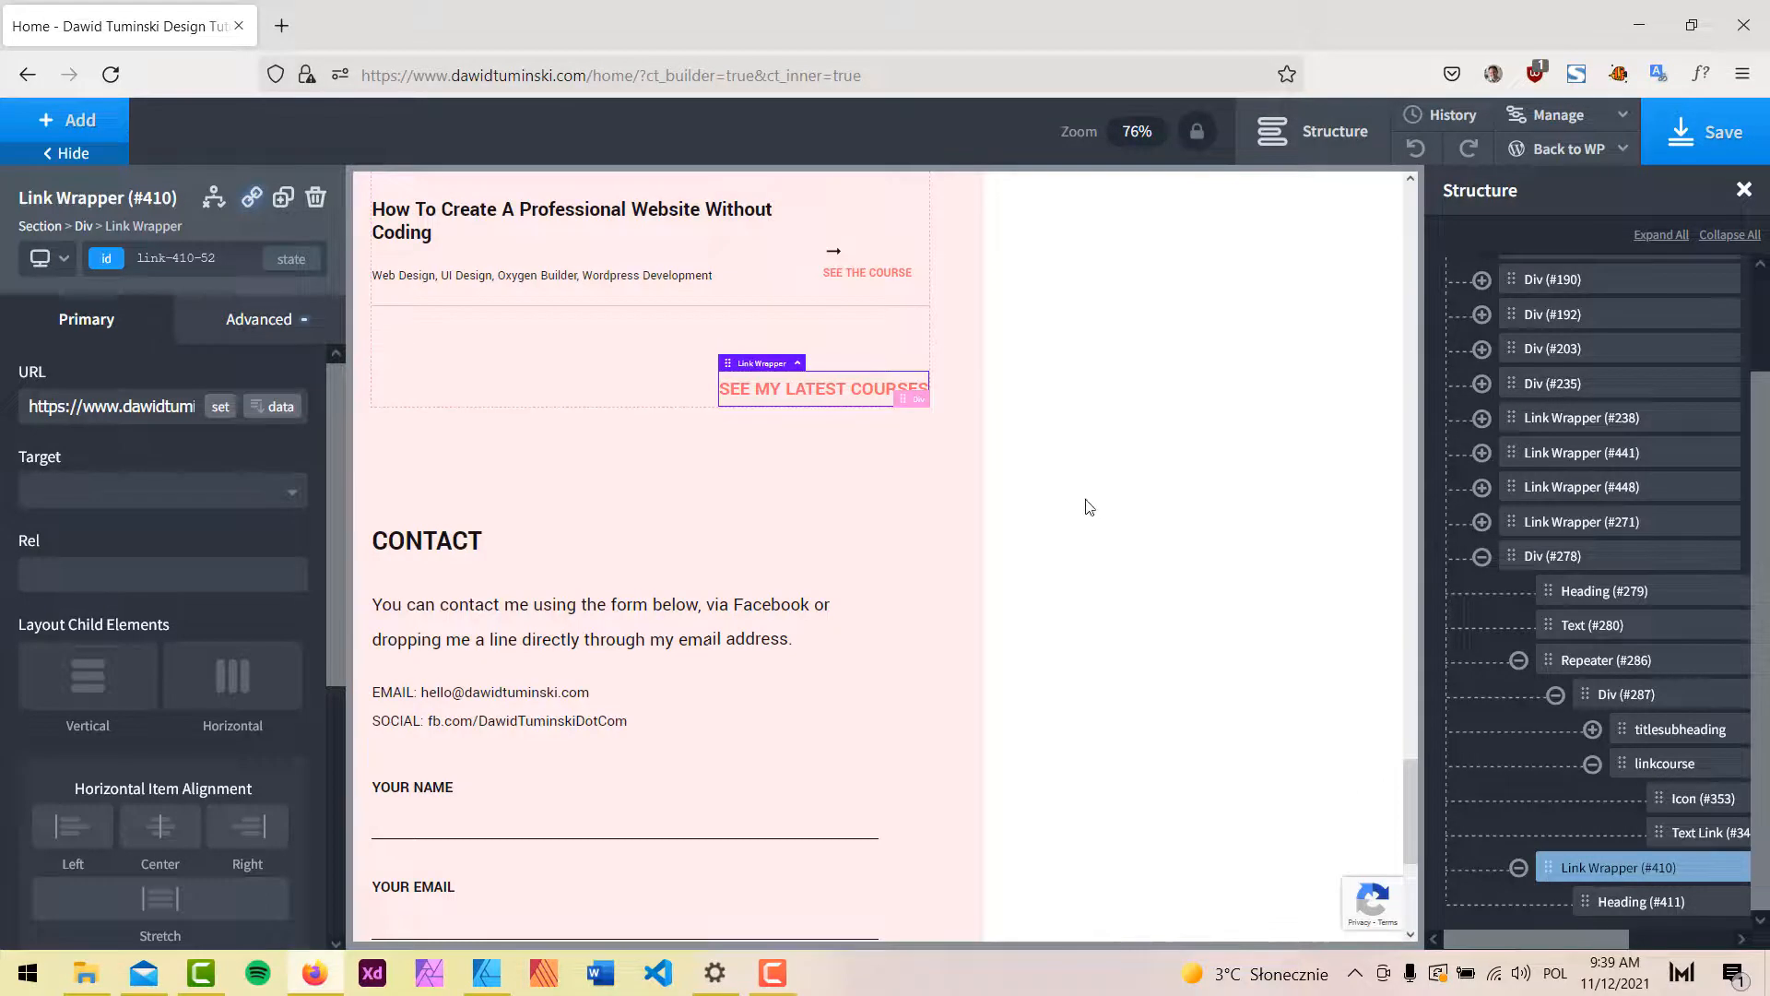
left_click(1689, 154)
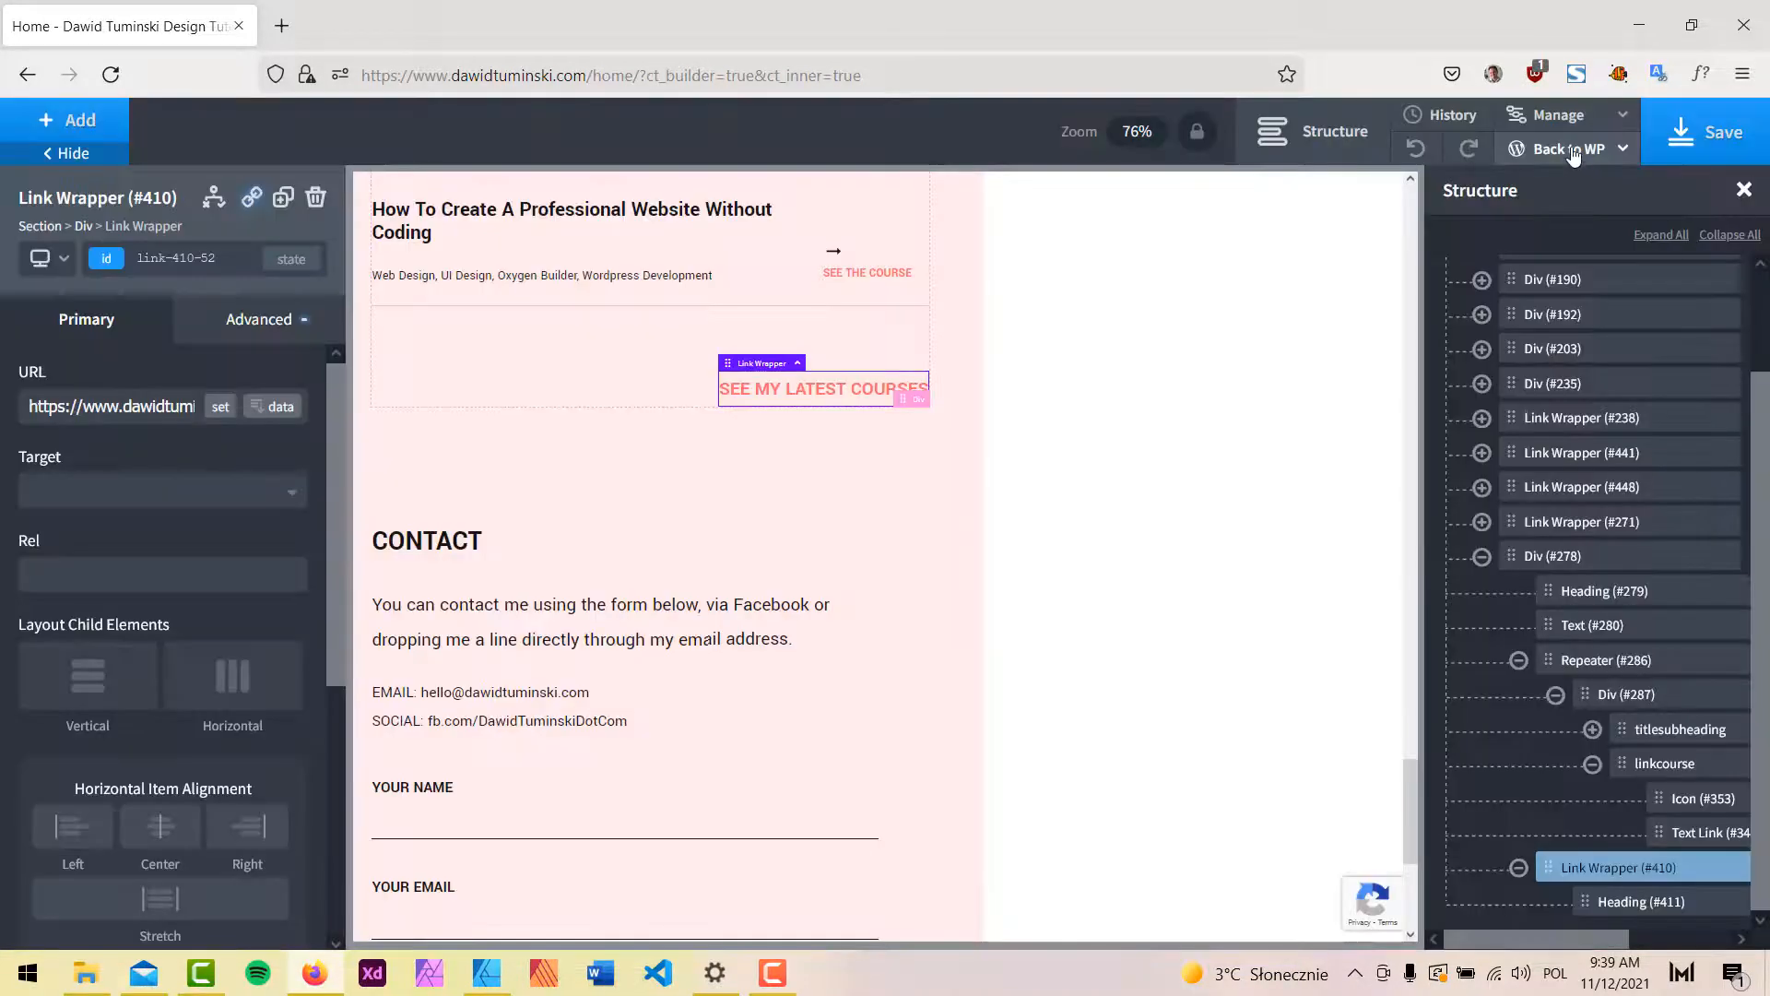
left_click(1556, 179)
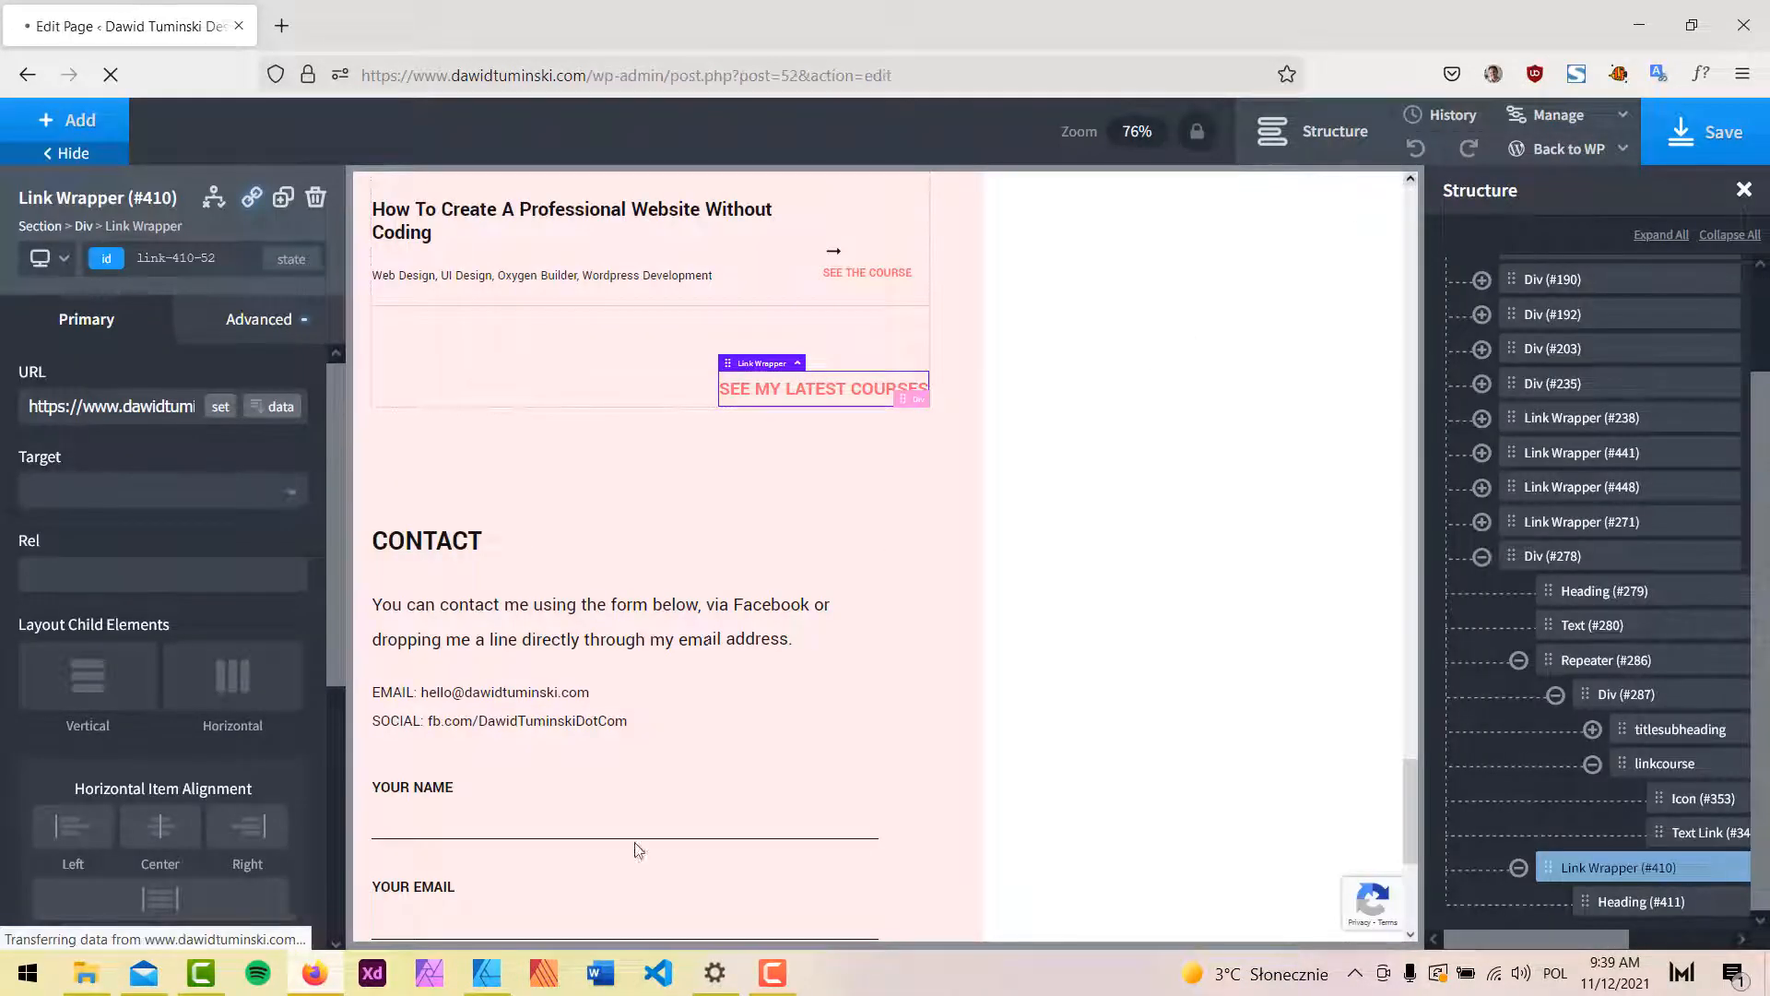
Compare the mockup's About Me and Portfolio artboards before returning to the browser.
left_click(487, 969)
left_click_drag(1176, 323, 1194, 461)
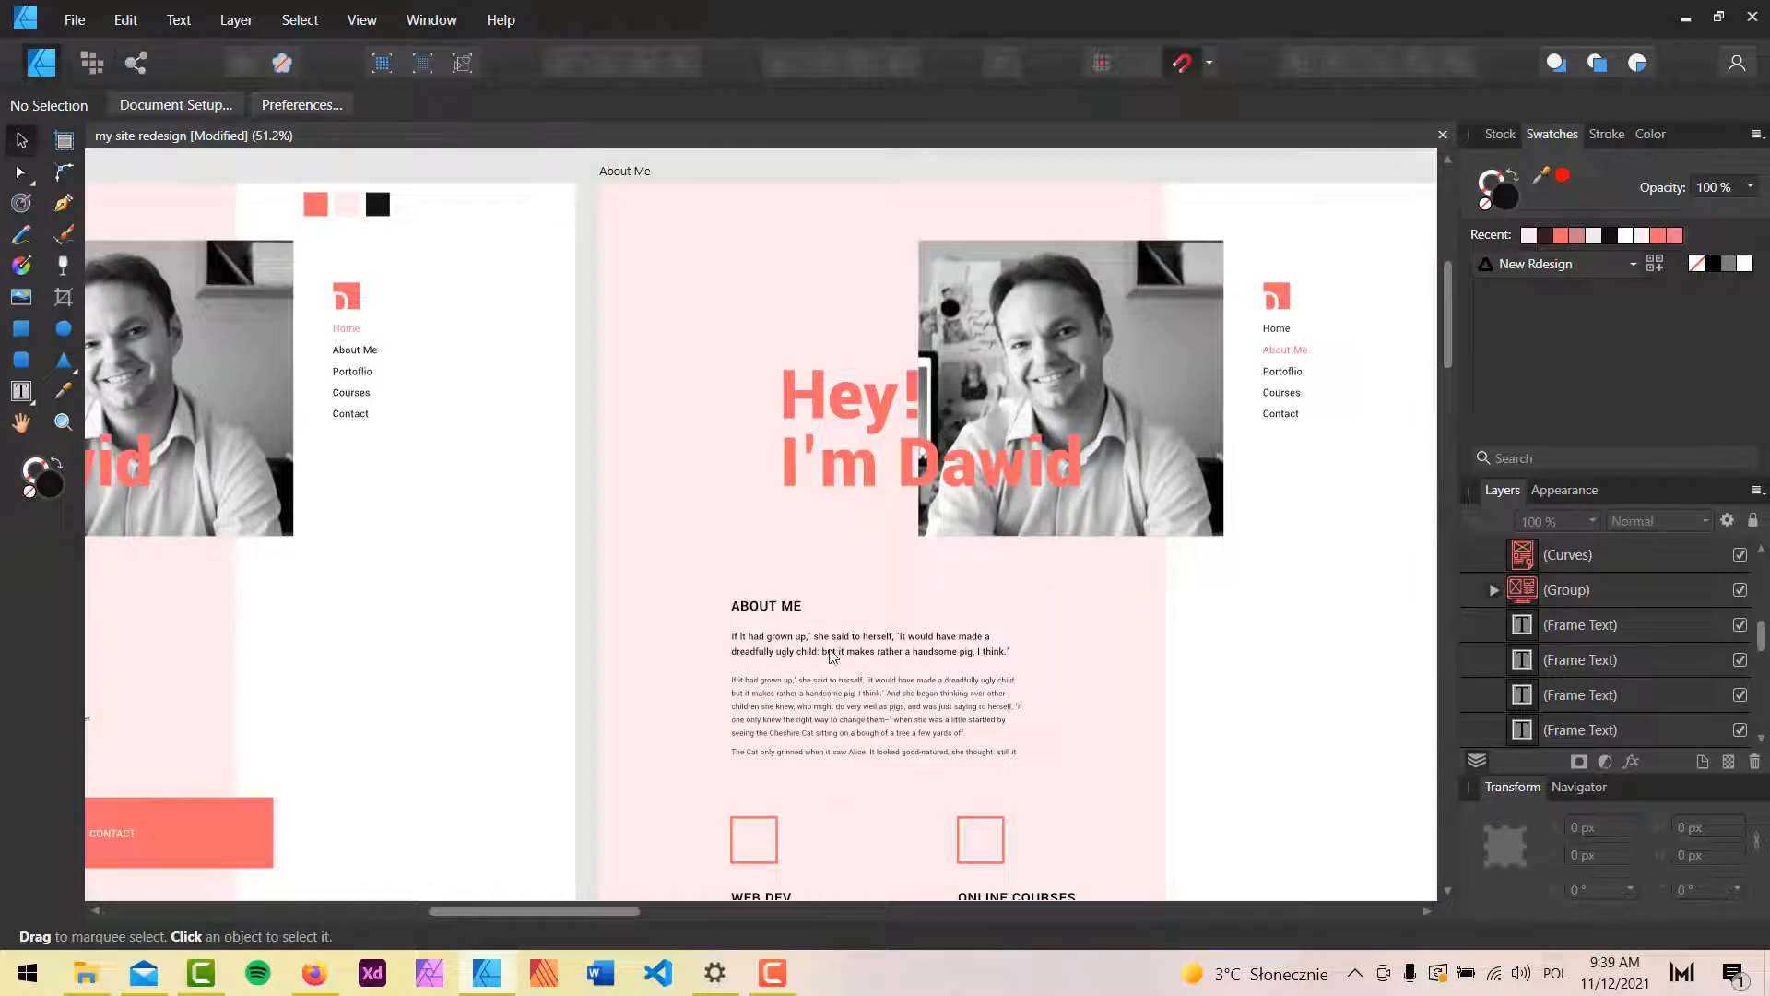
left_click(1685, 17)
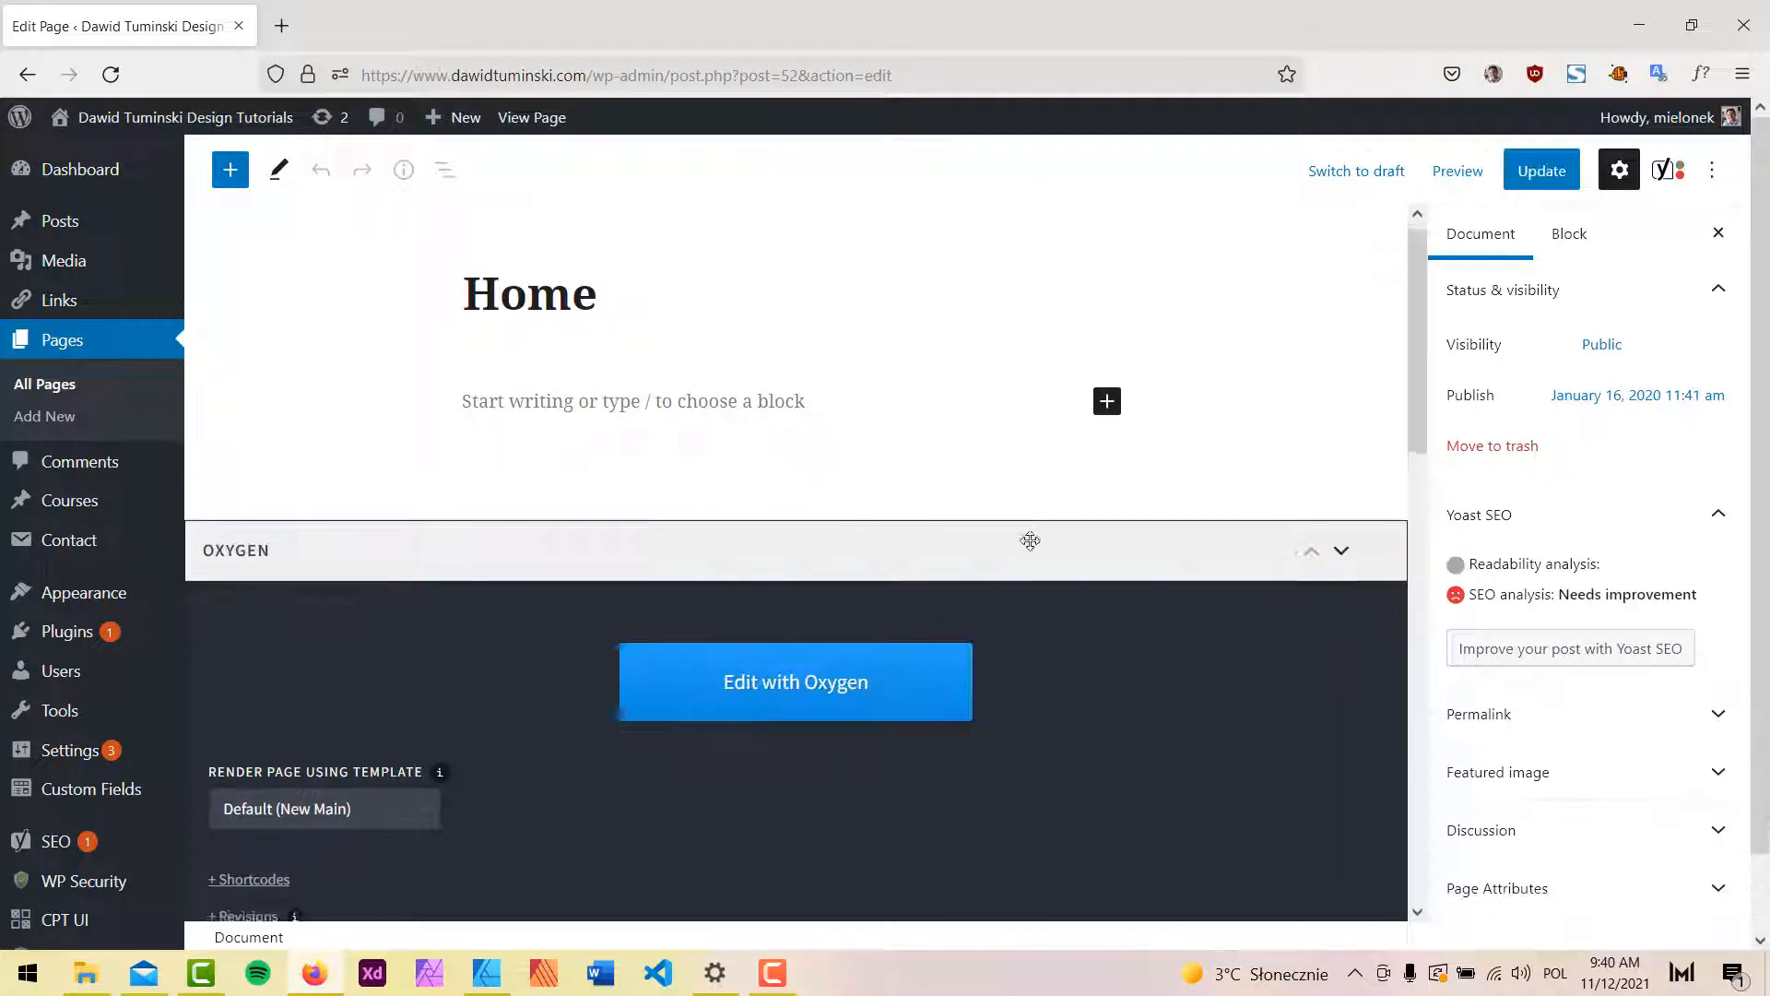
Expand the Home page's Oxygen shortcodes and select all of the text.
scroll(1031, 544, "down", 5)
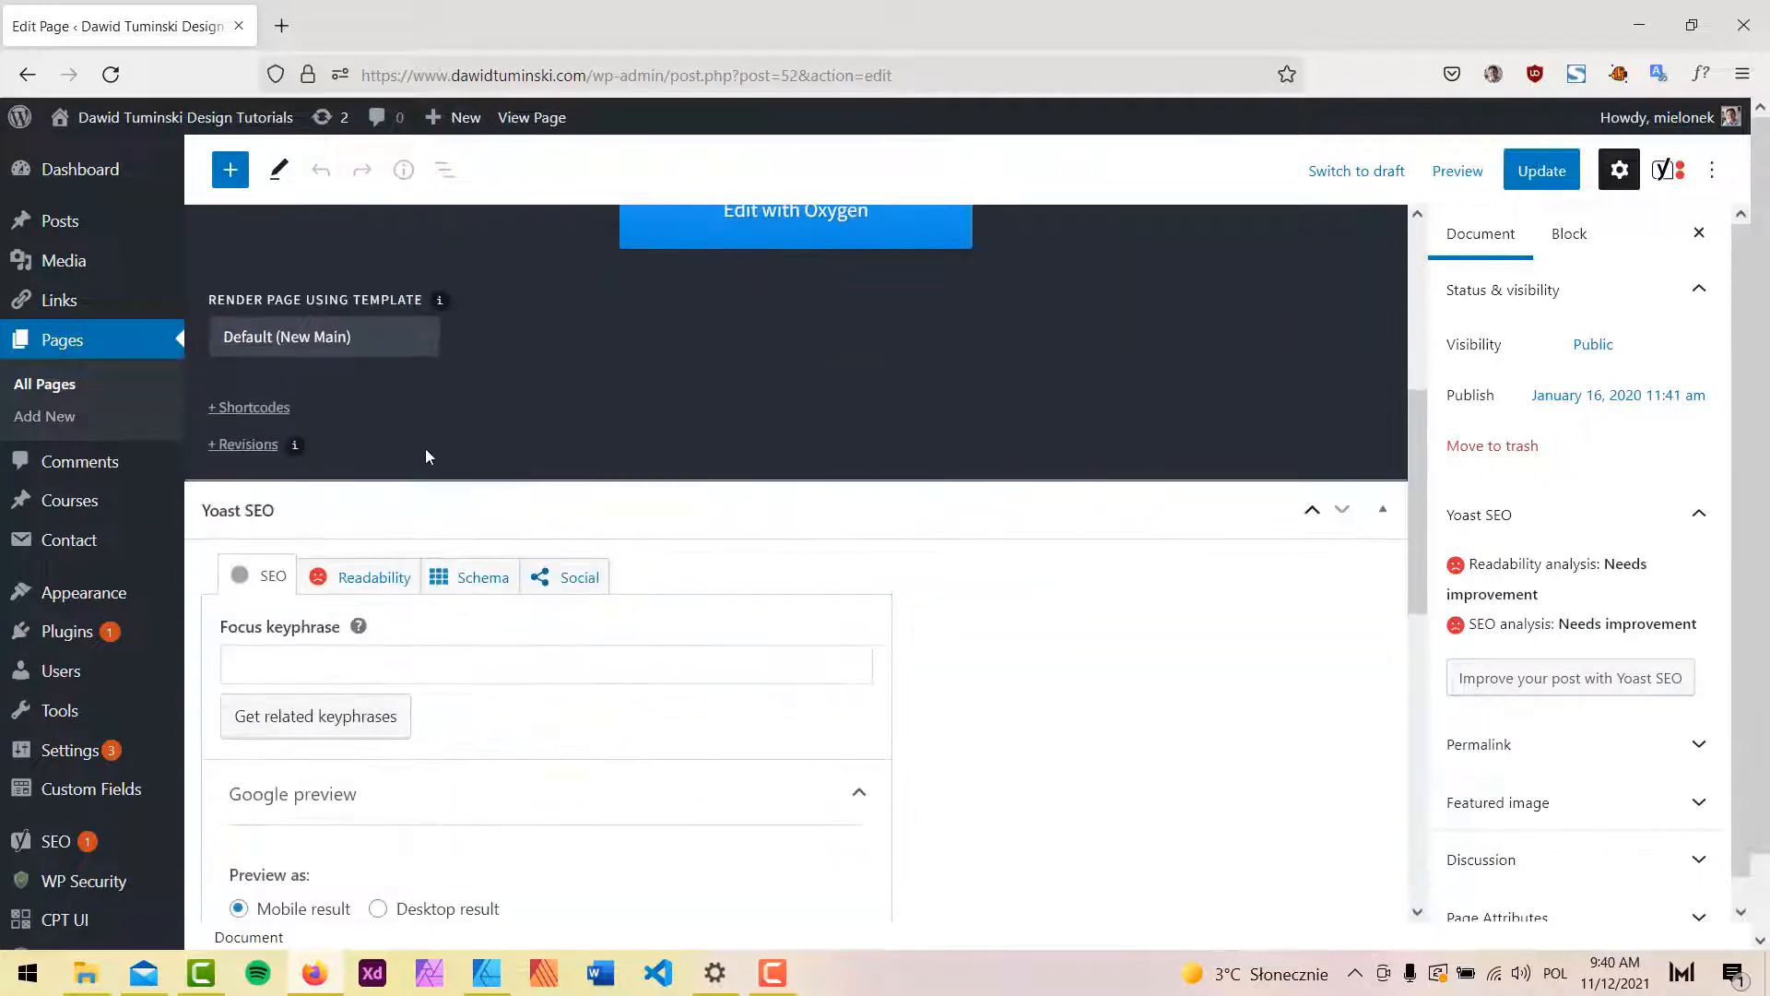
left_click(253, 408)
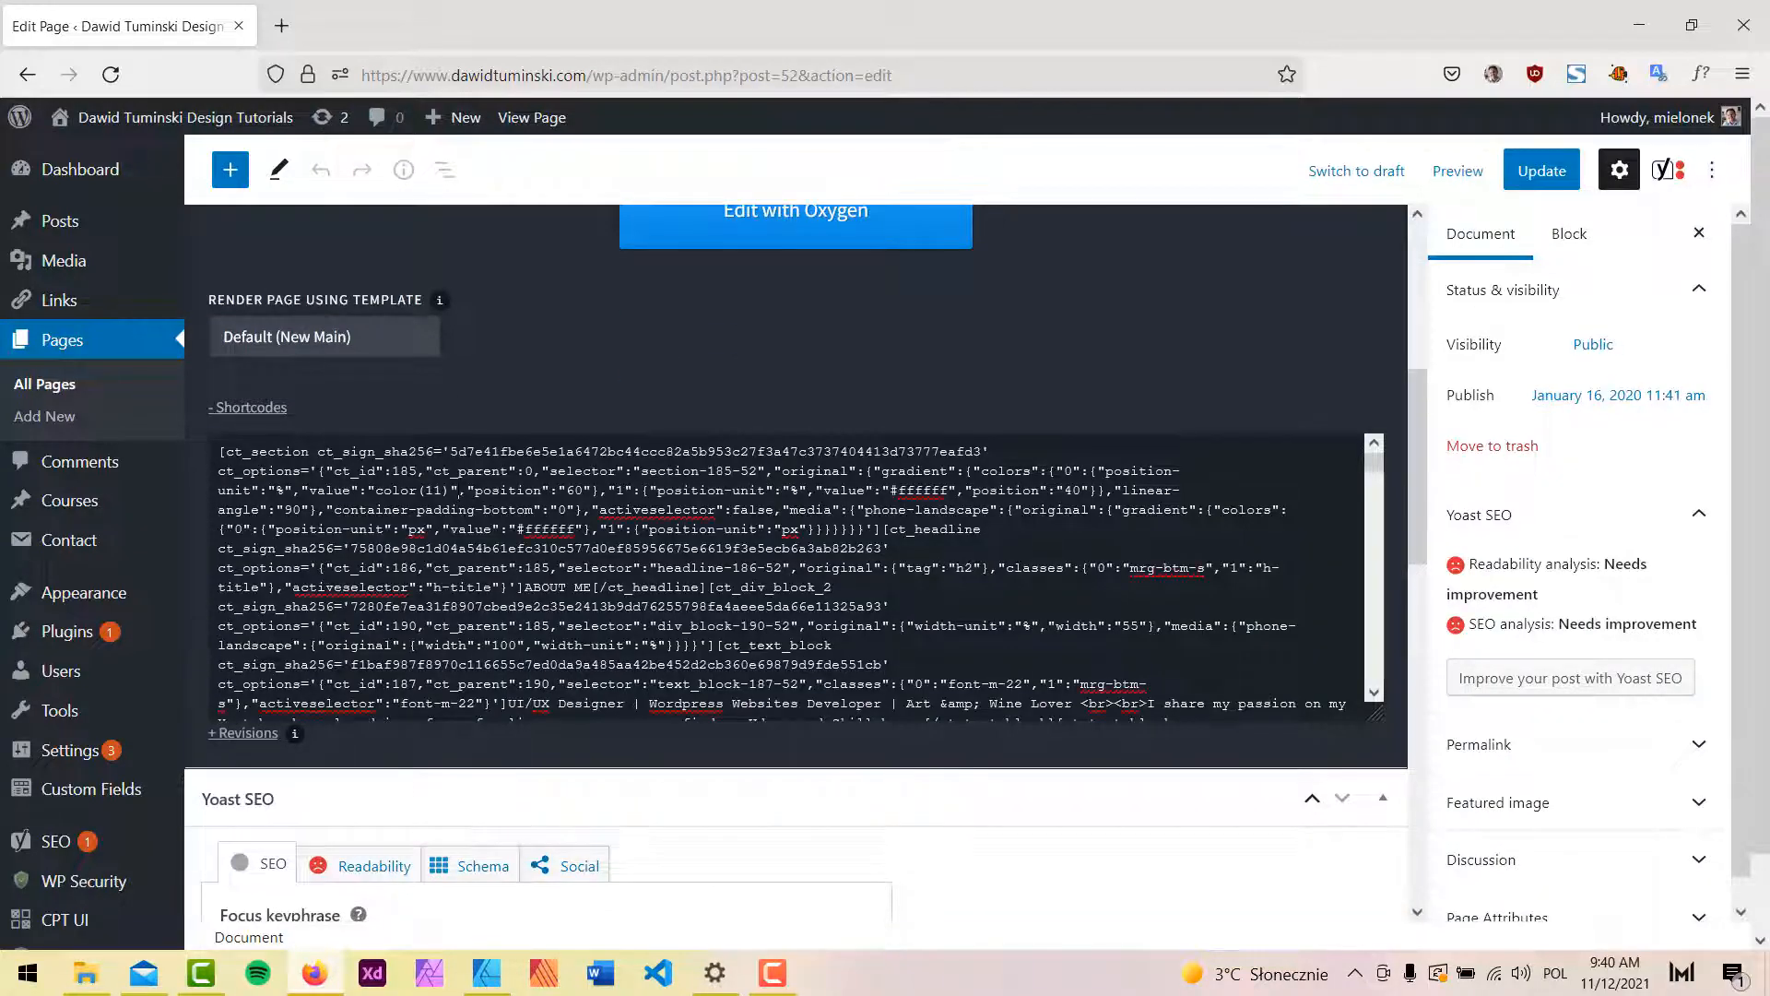
key("ctrl+a")
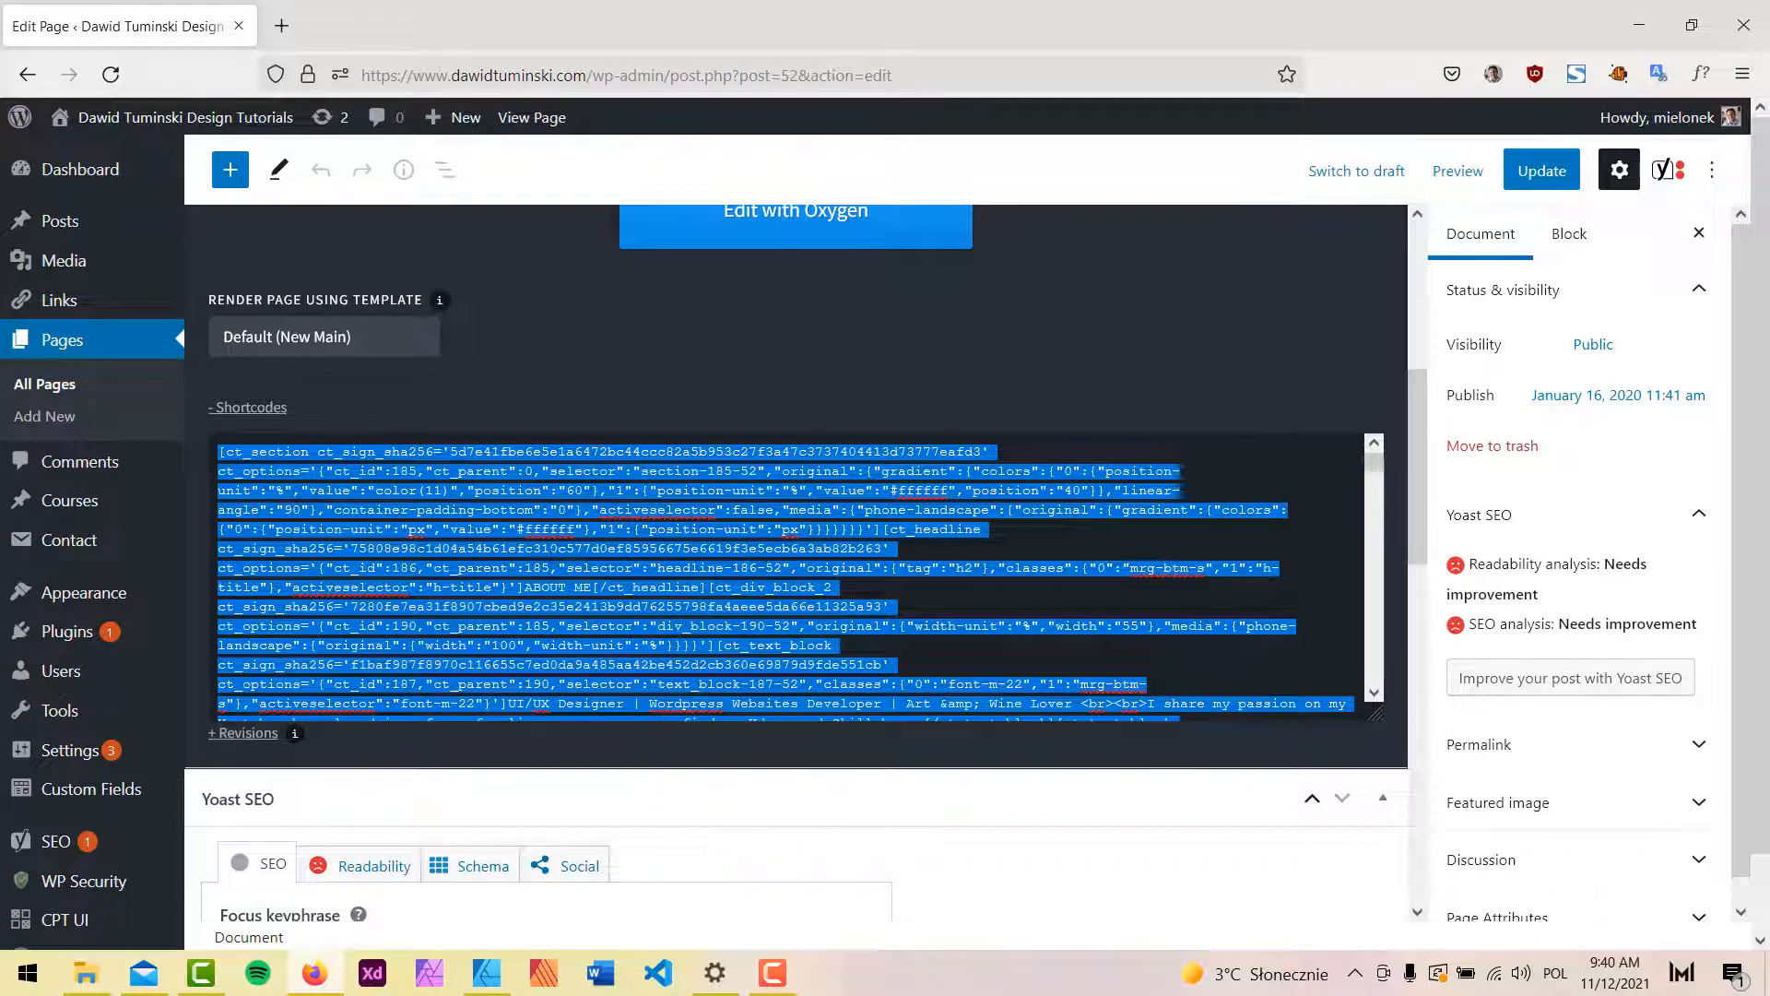
Paste the Home shortcodes into the About me page, update it, and launch Oxygen.
left_click(50, 387)
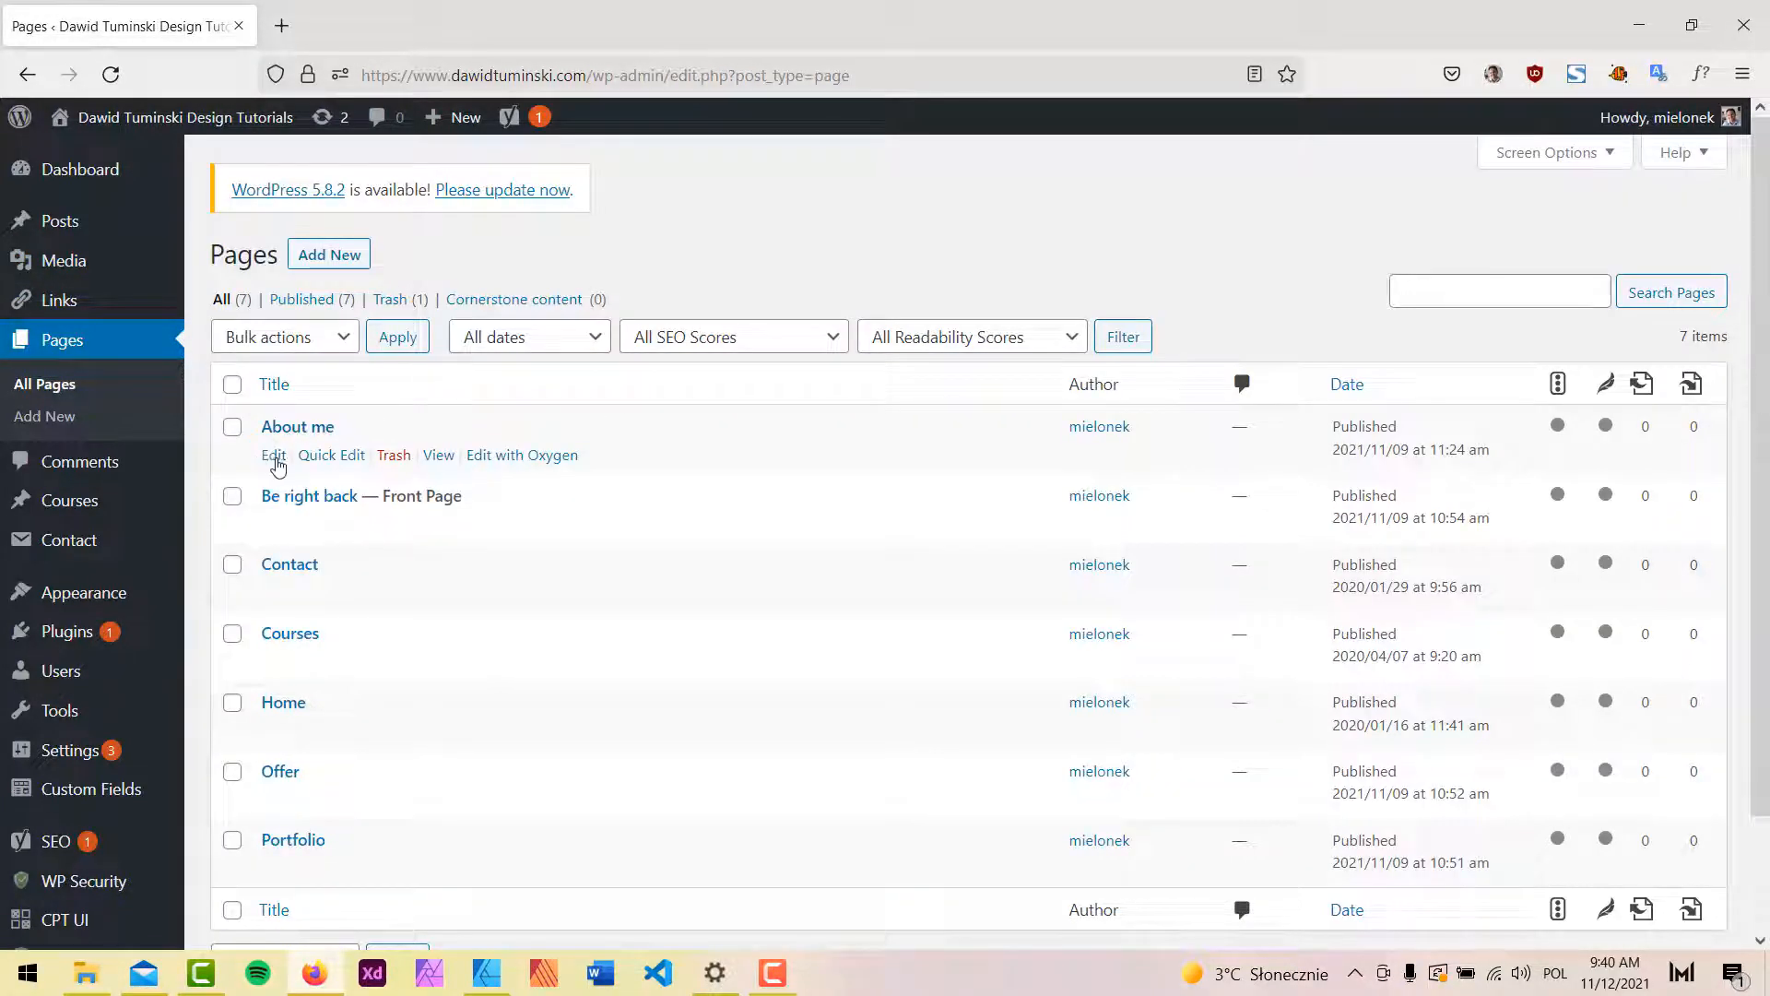
left_click(280, 467)
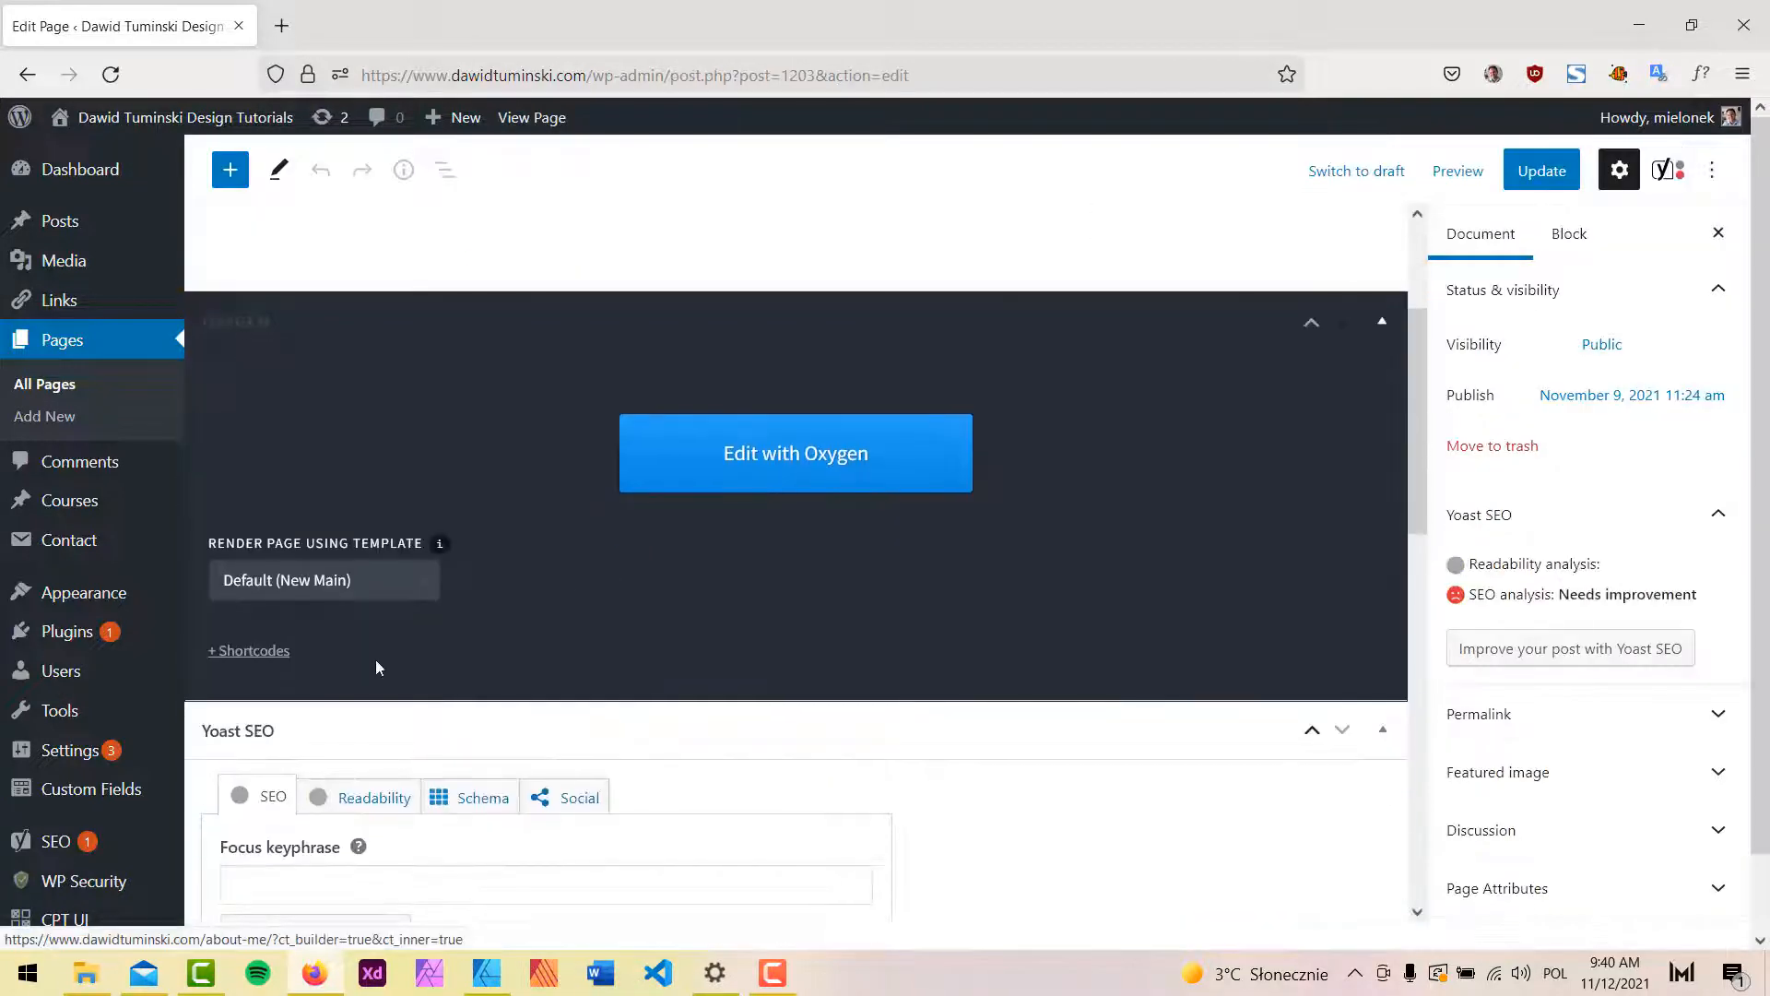
left_click(265, 652)
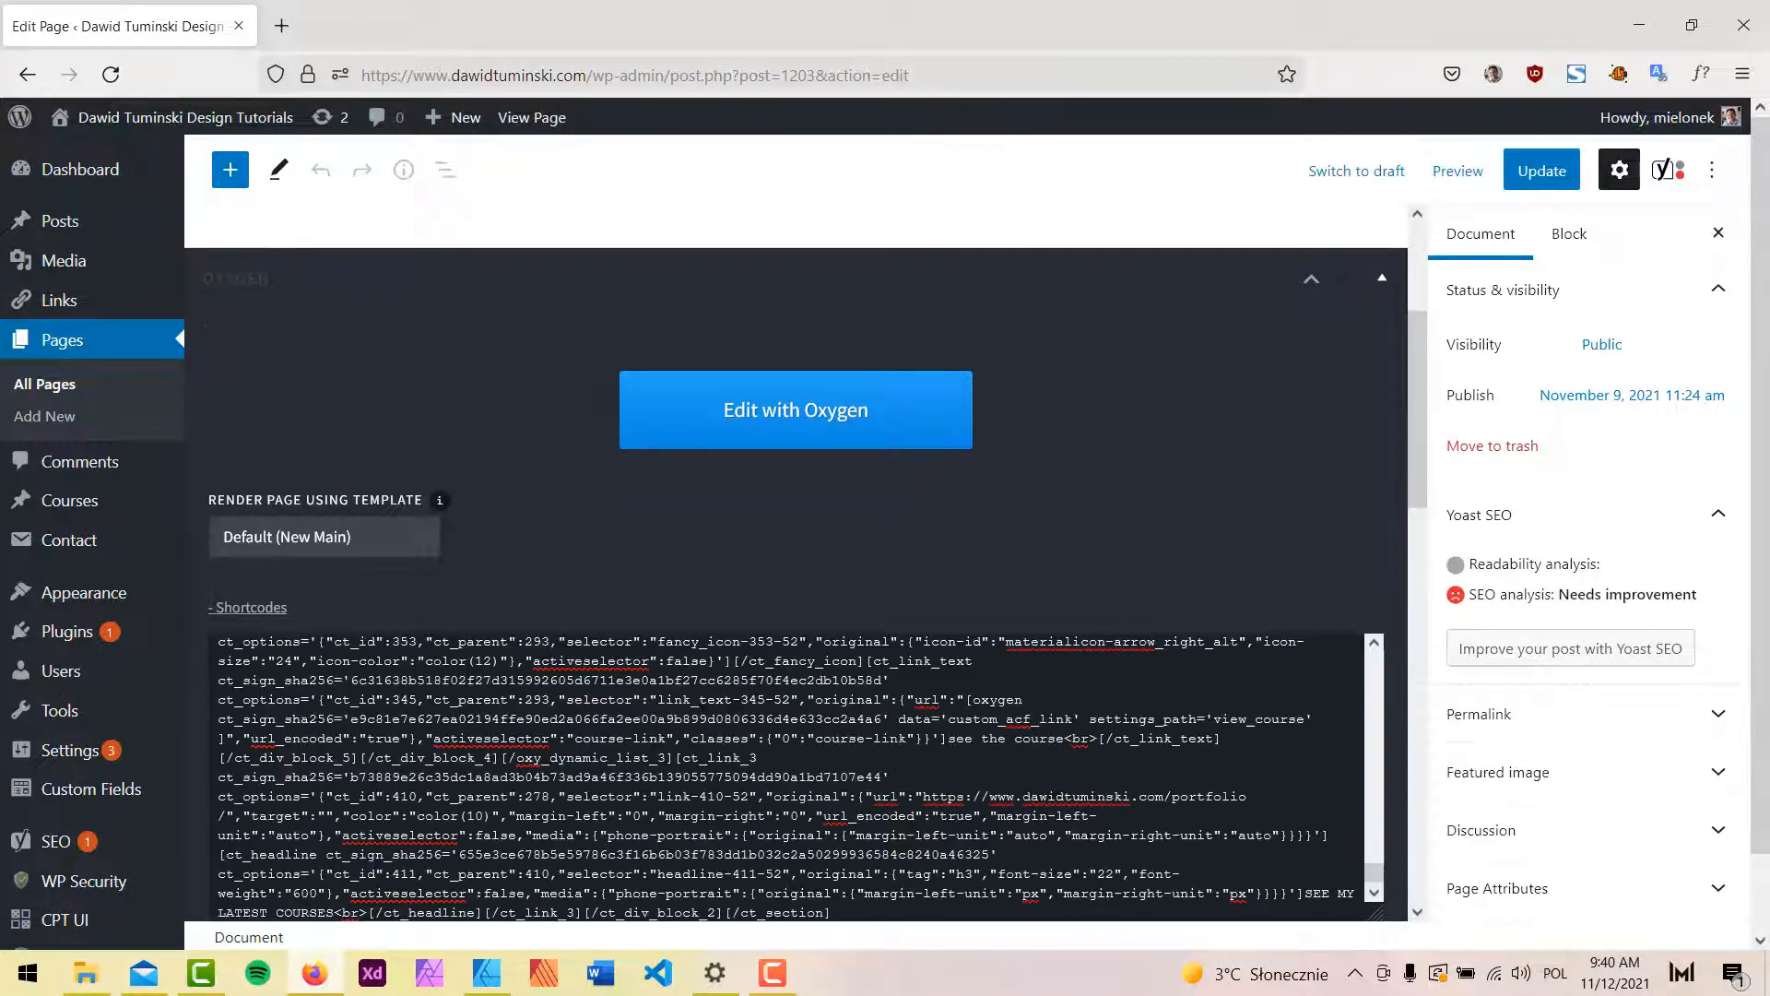
left_click(1545, 182)
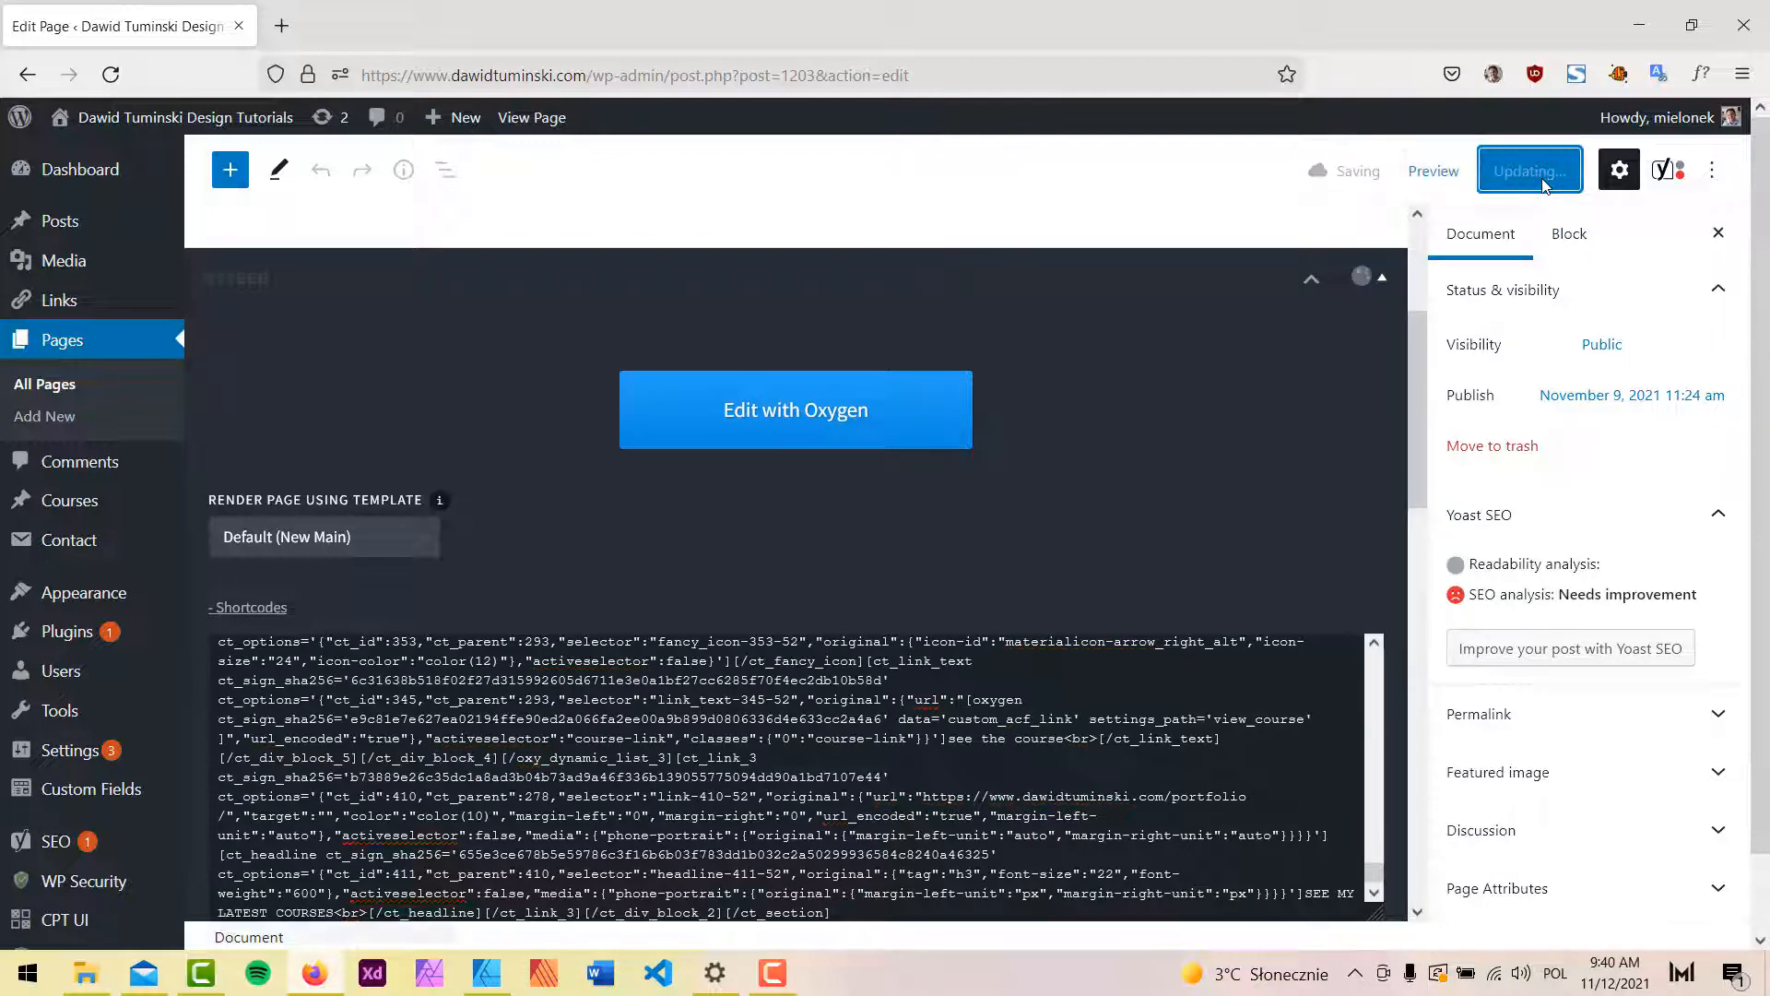
left_click(853, 416)
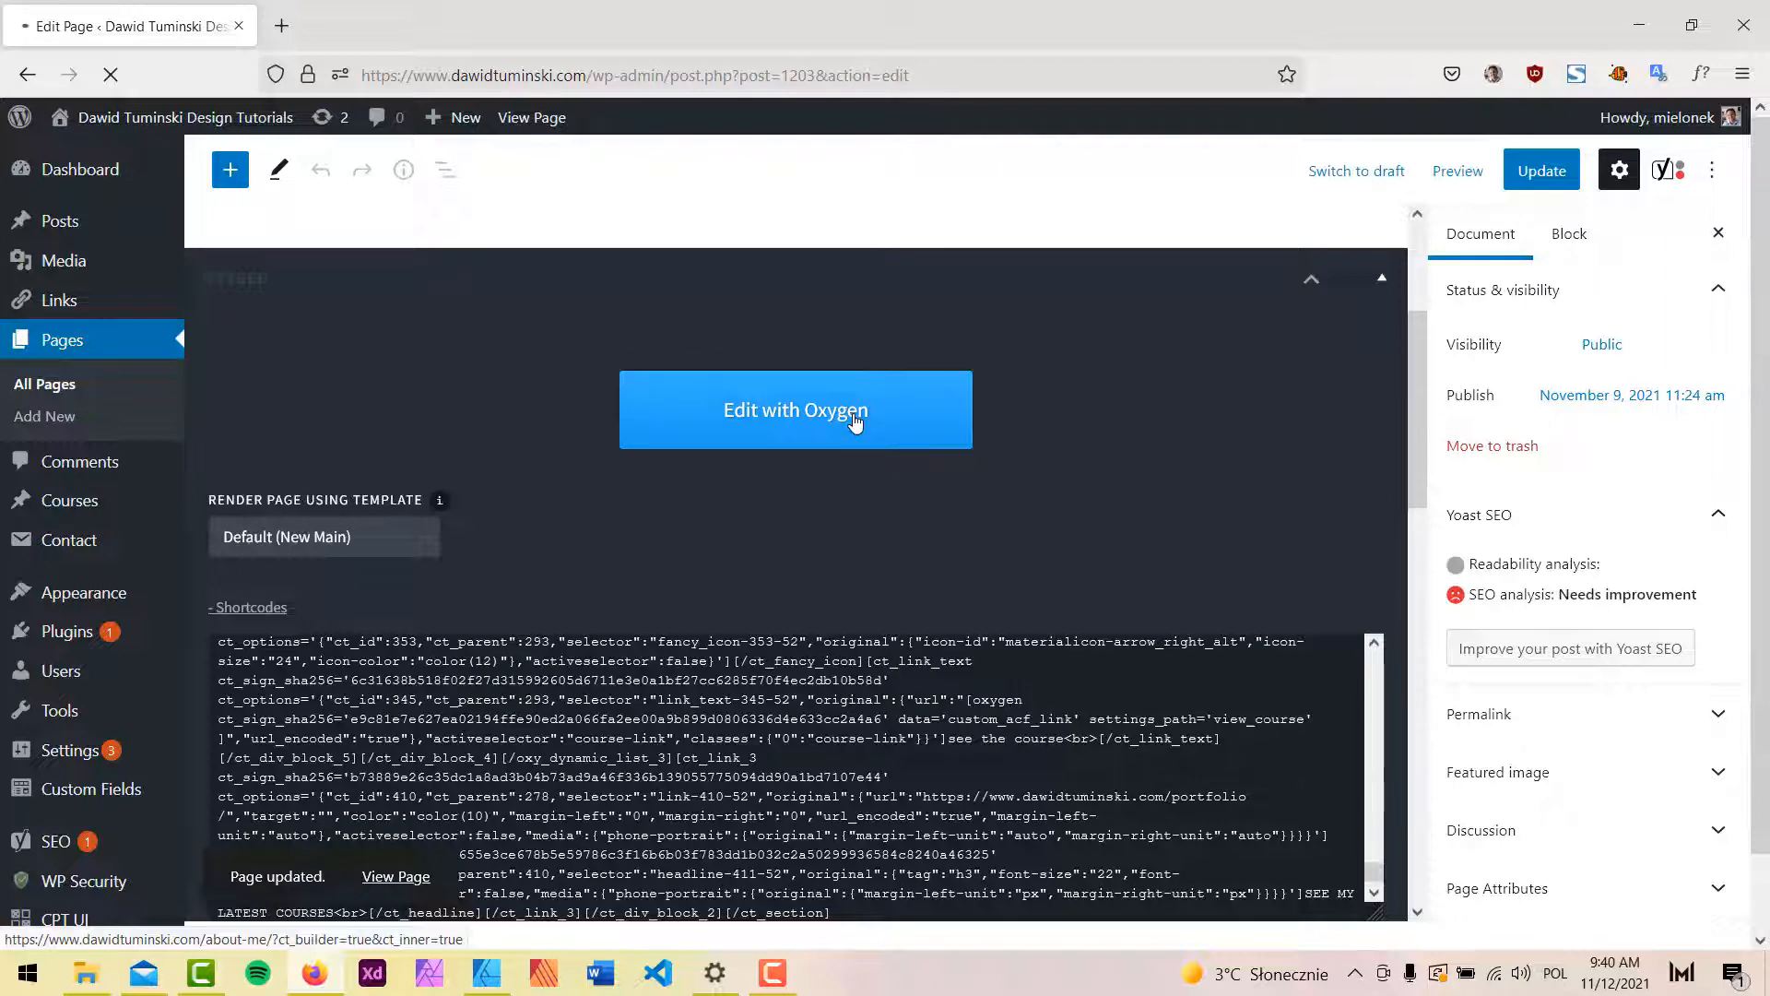
Scroll the About me page's copied layout down through Latest Work to My Courses.
scroll(1686, 495, "down", 10)
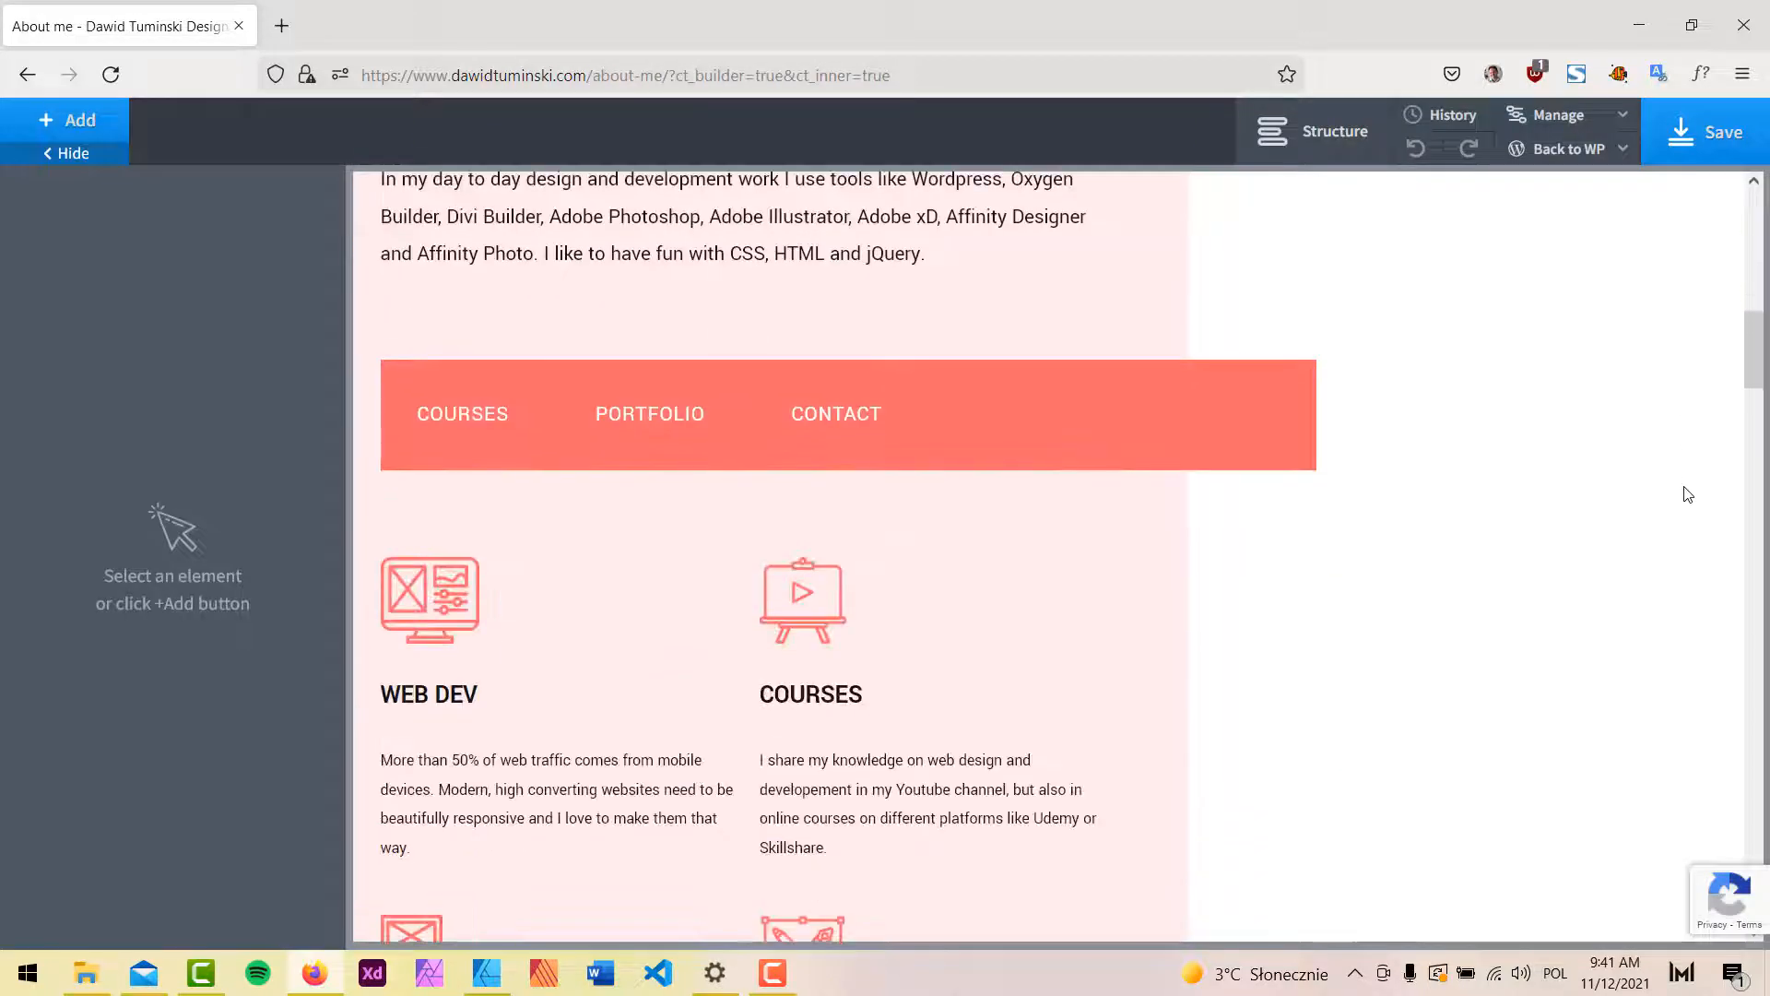
scroll(1687, 495, "down", 6)
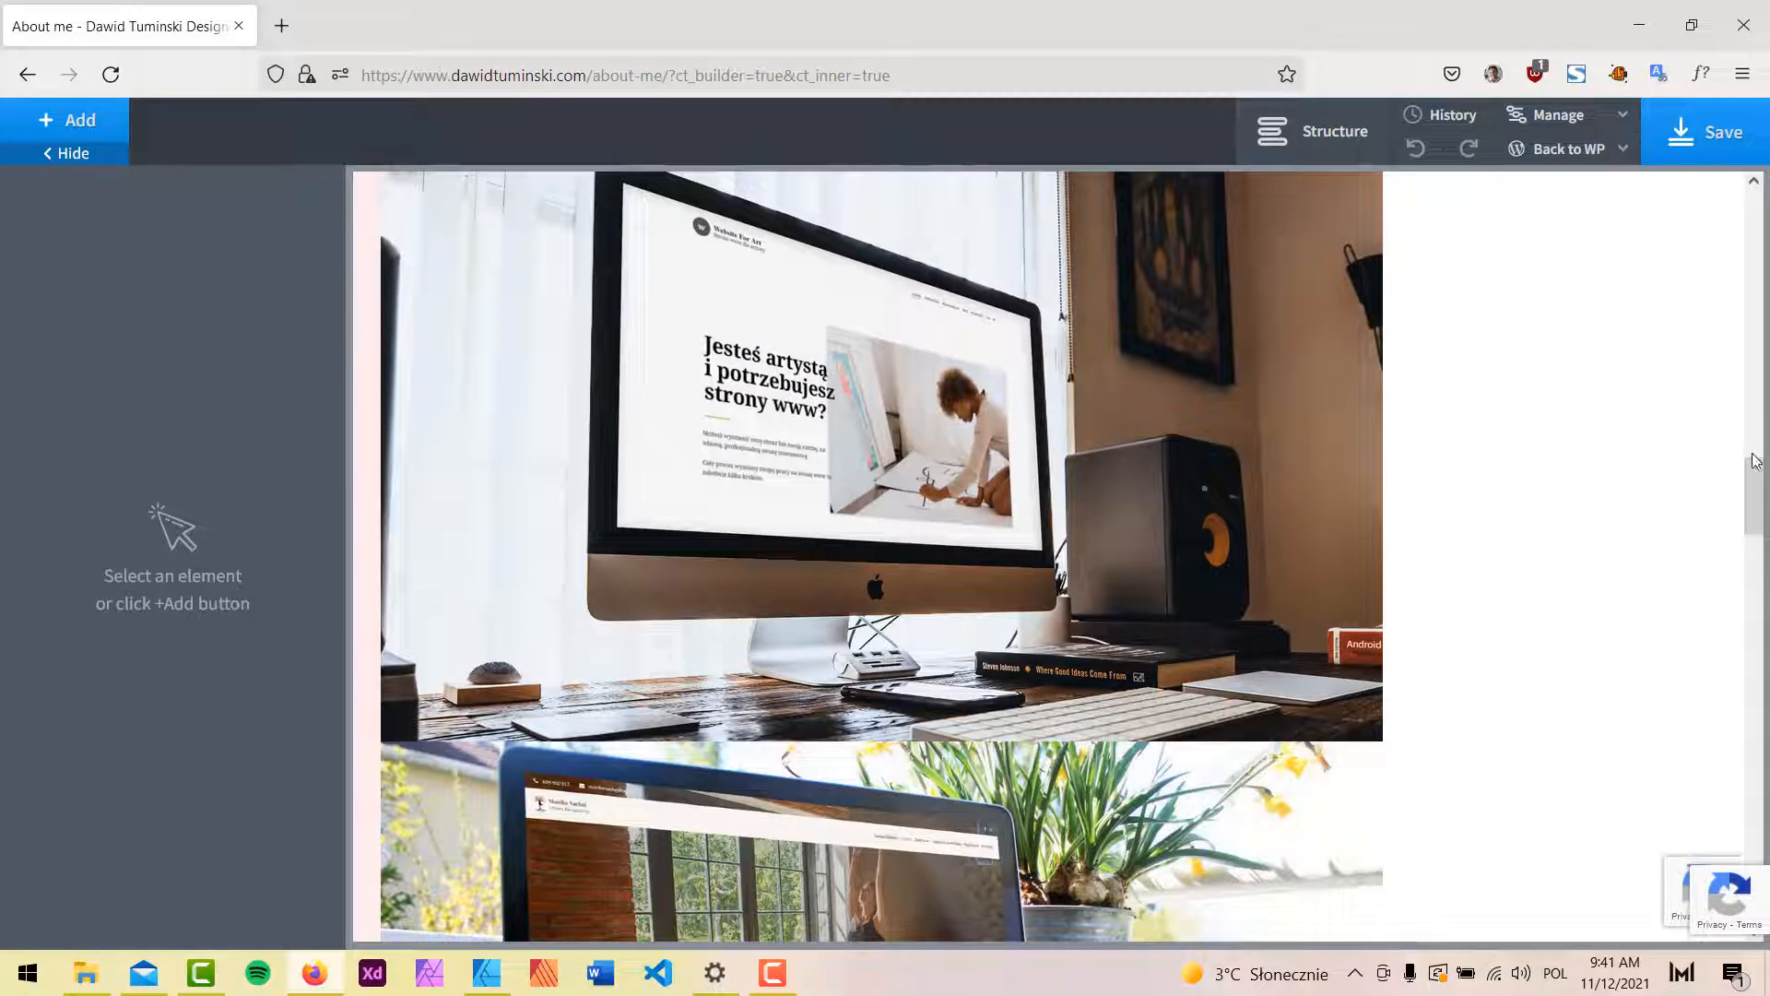
scroll(1755, 461, "down", 10)
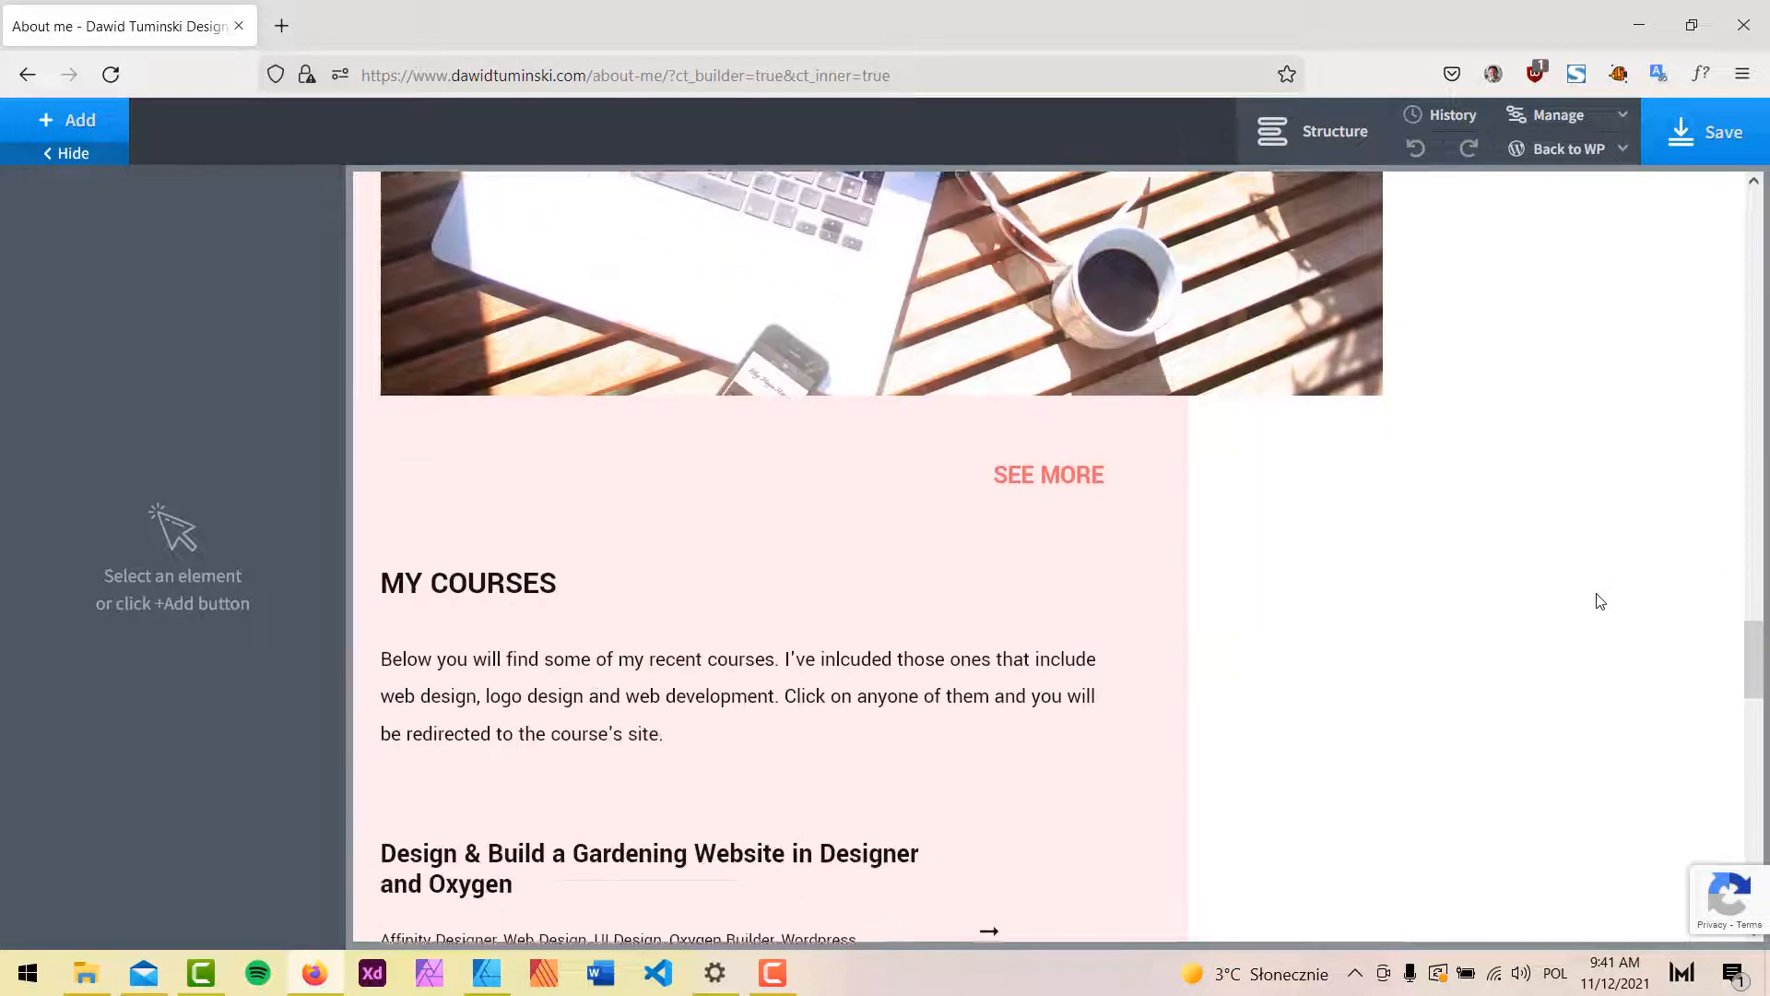
scroll(1521, 581, "down", 3)
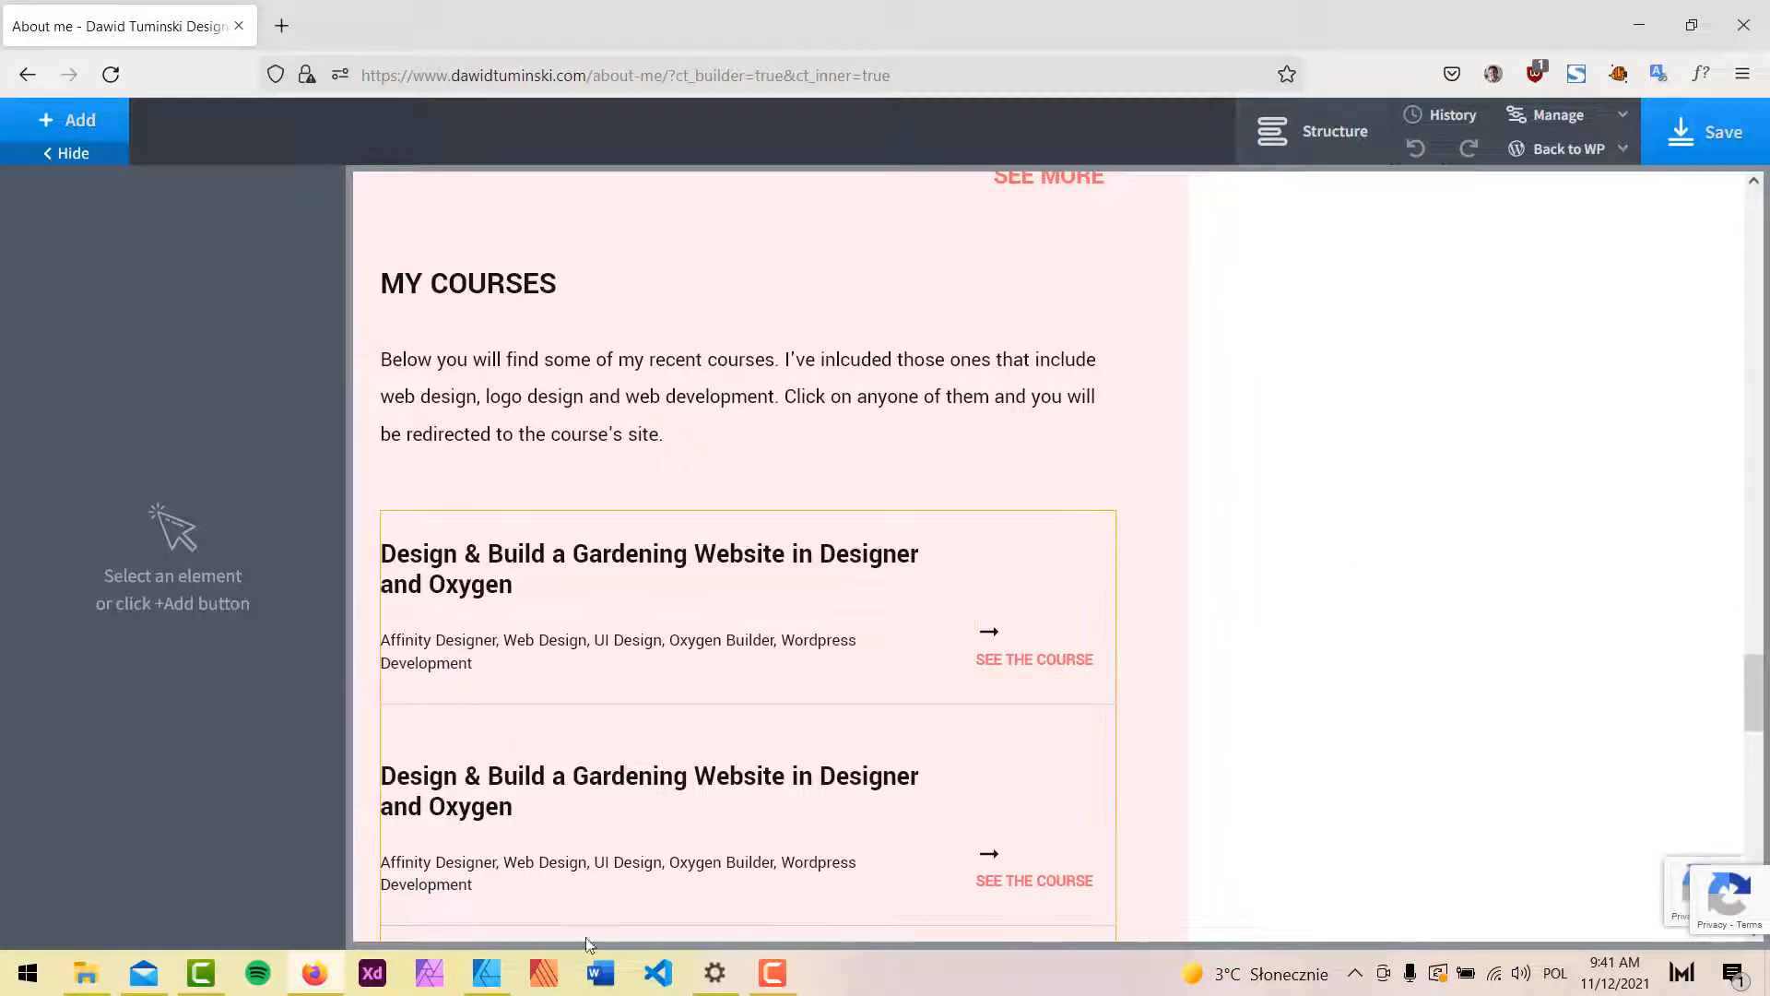
Review the About Me artboard in 'my site redesign', then minimize Affinity Designer.
left_click(503, 991)
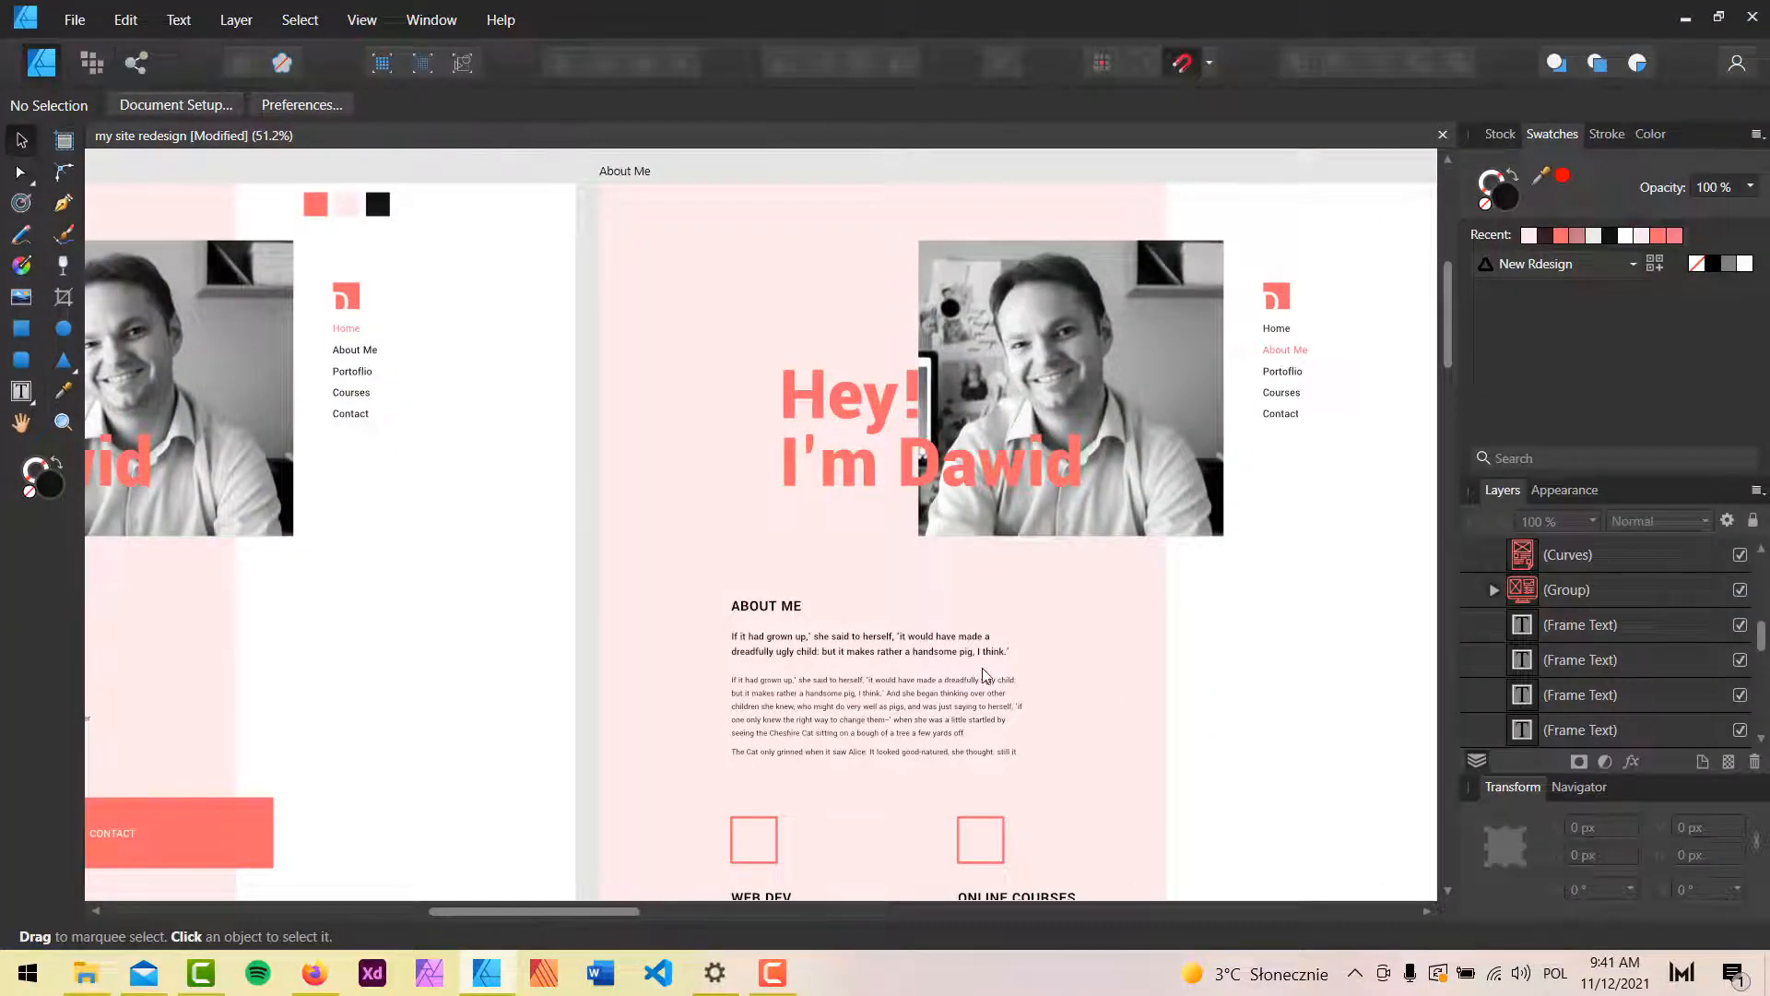
scroll(1046, 628, "down", 2)
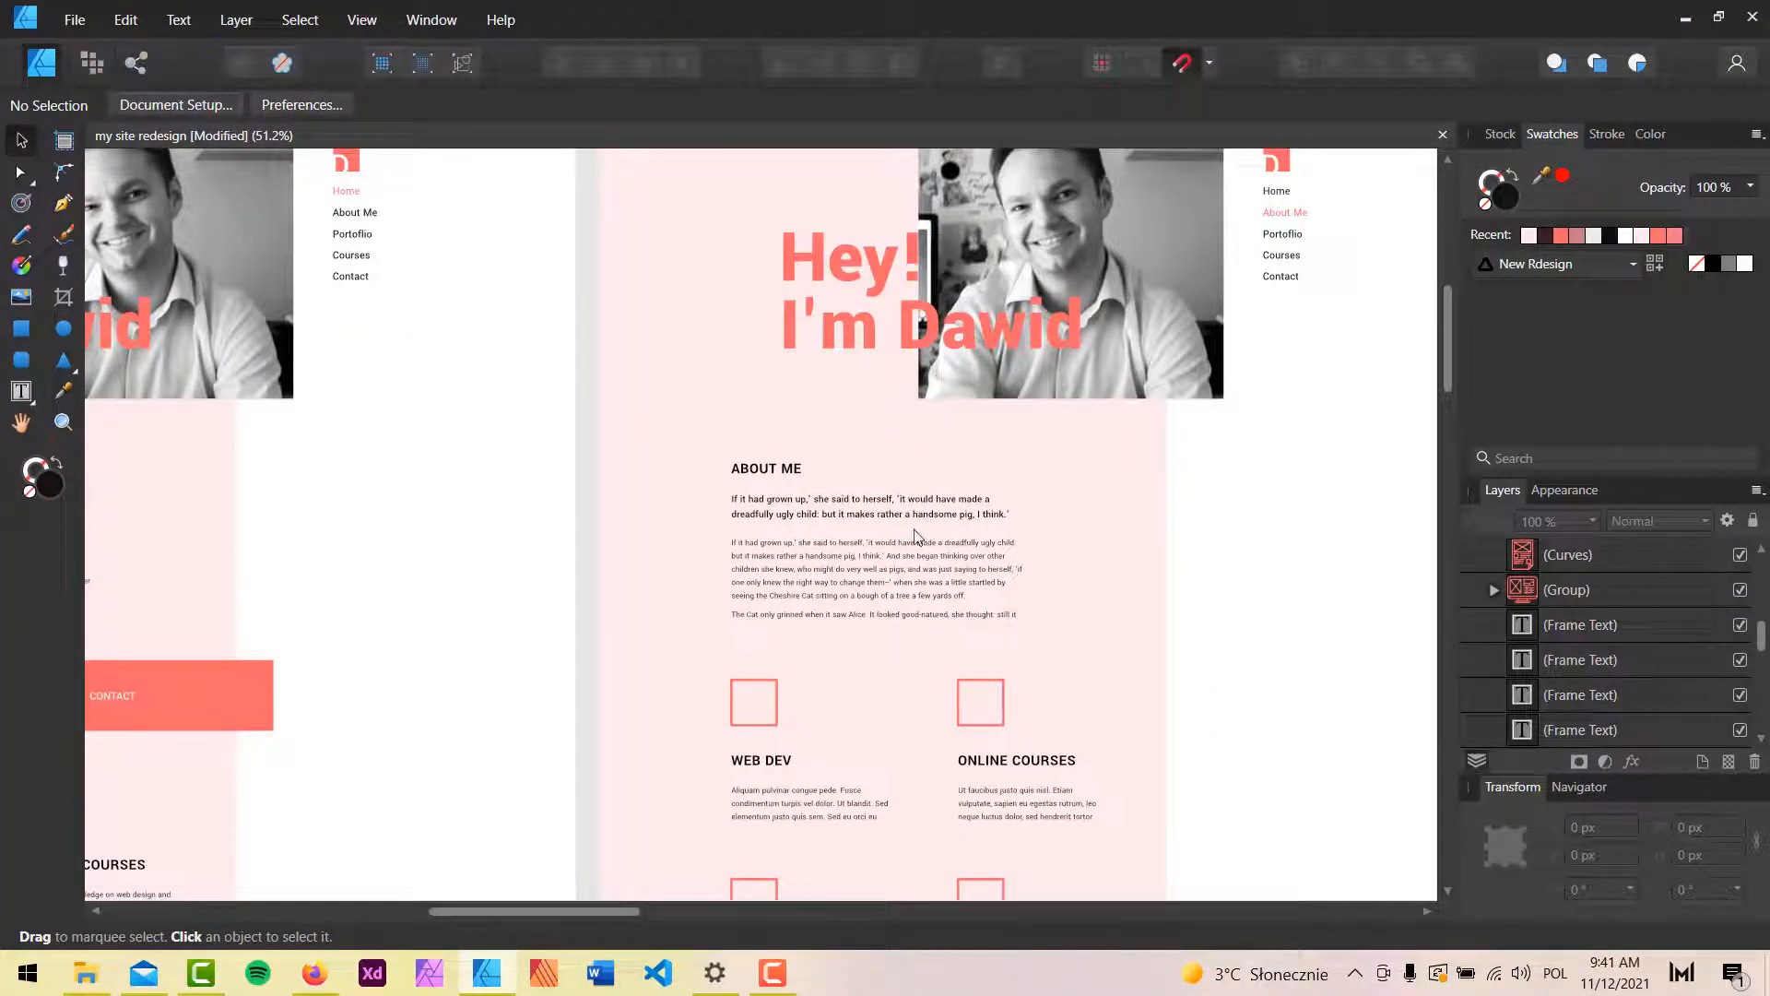
scroll(883, 529, "down", 7)
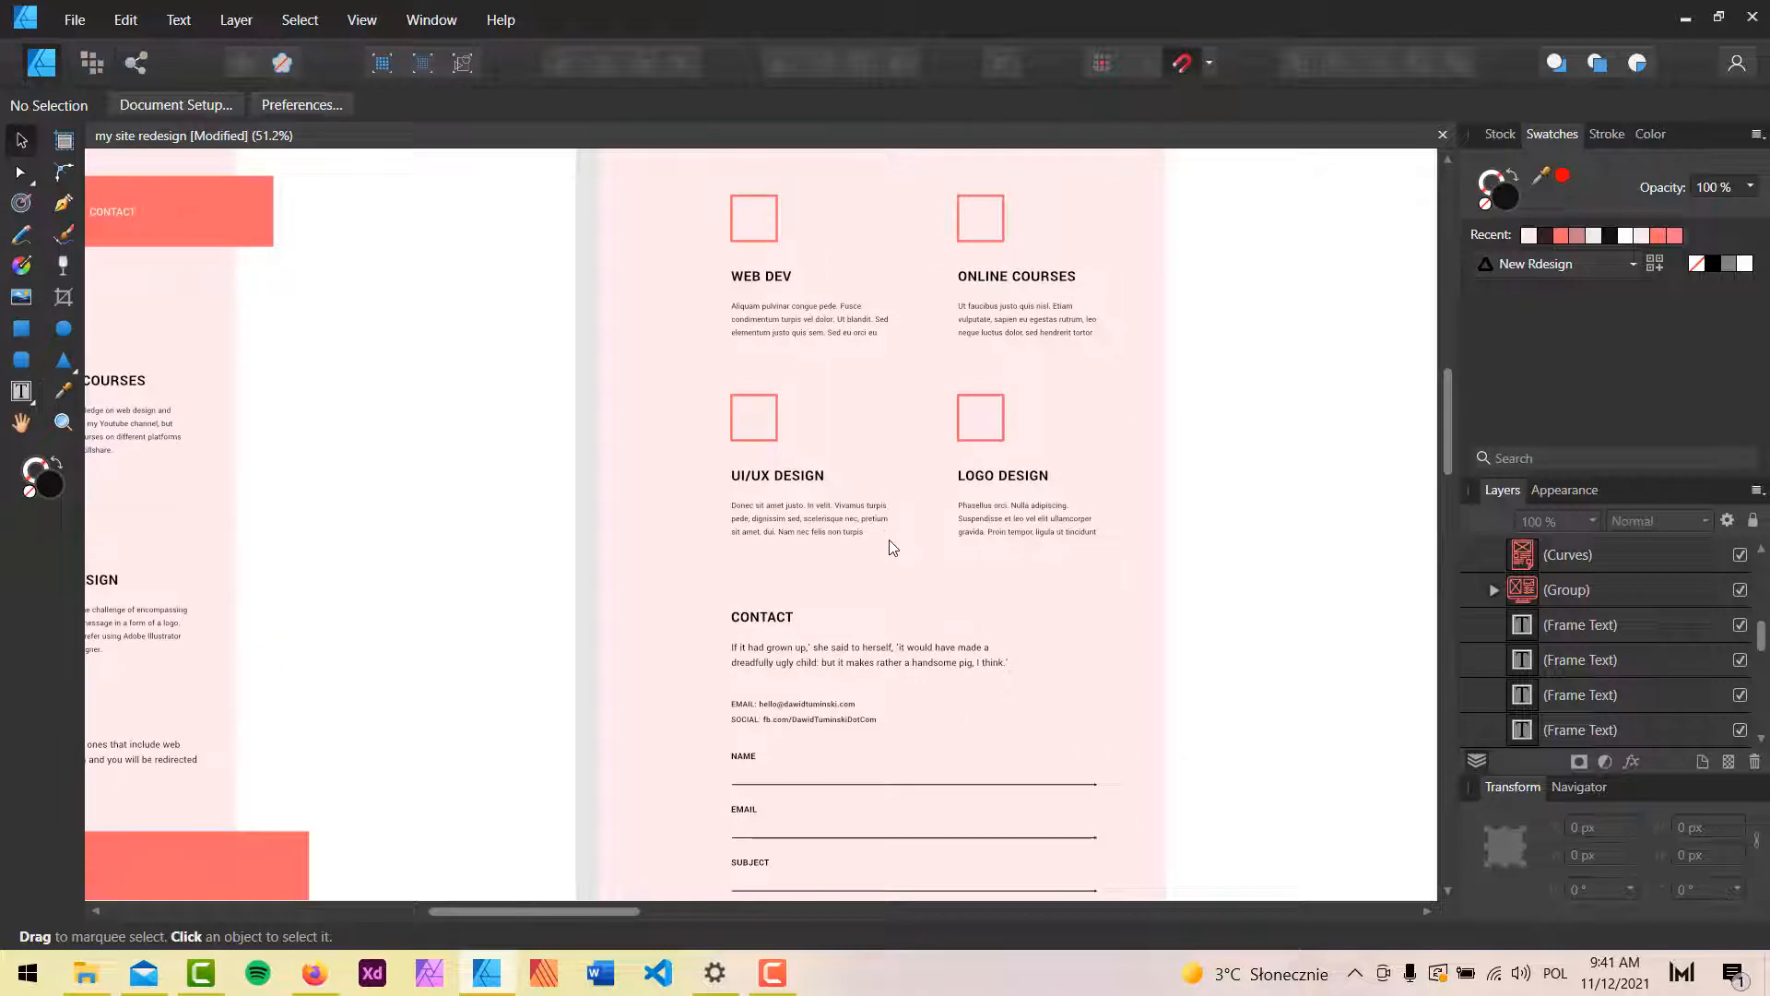
scroll(888, 540, "up", 4)
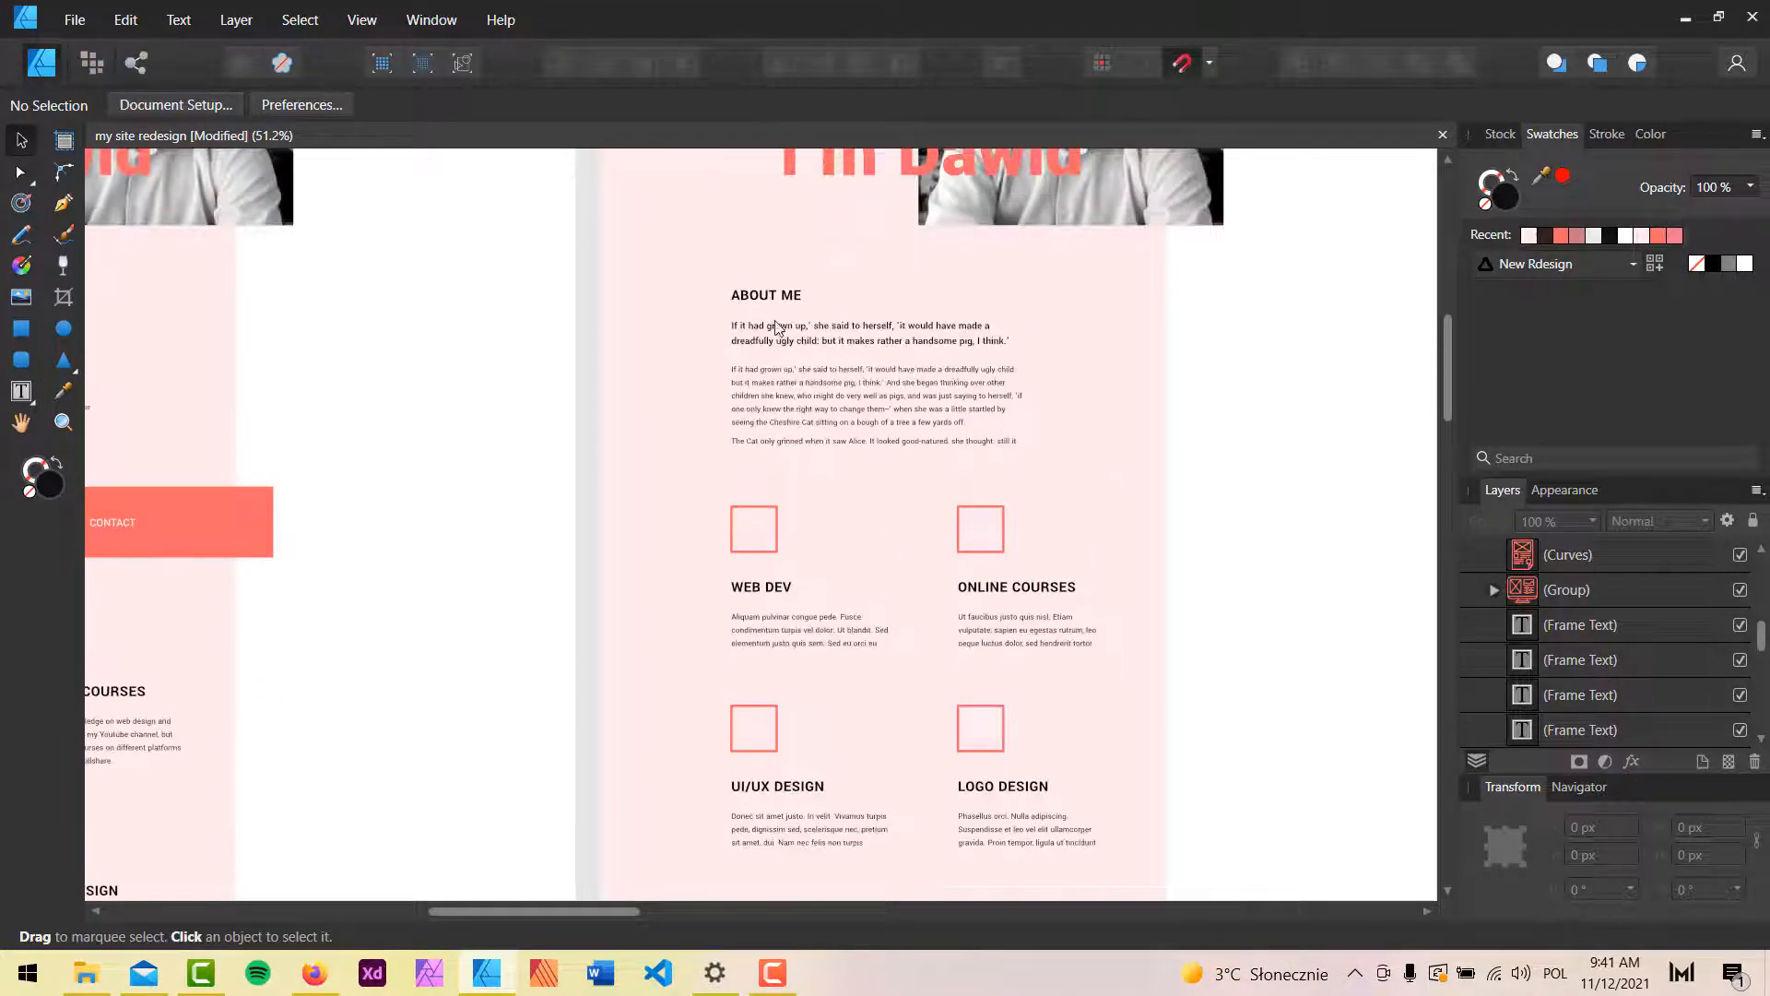
left_click(1684, 18)
Delete the LATEST WORK block (Div #235) through the Structure panel.
scroll(870, 540, "up", 10)
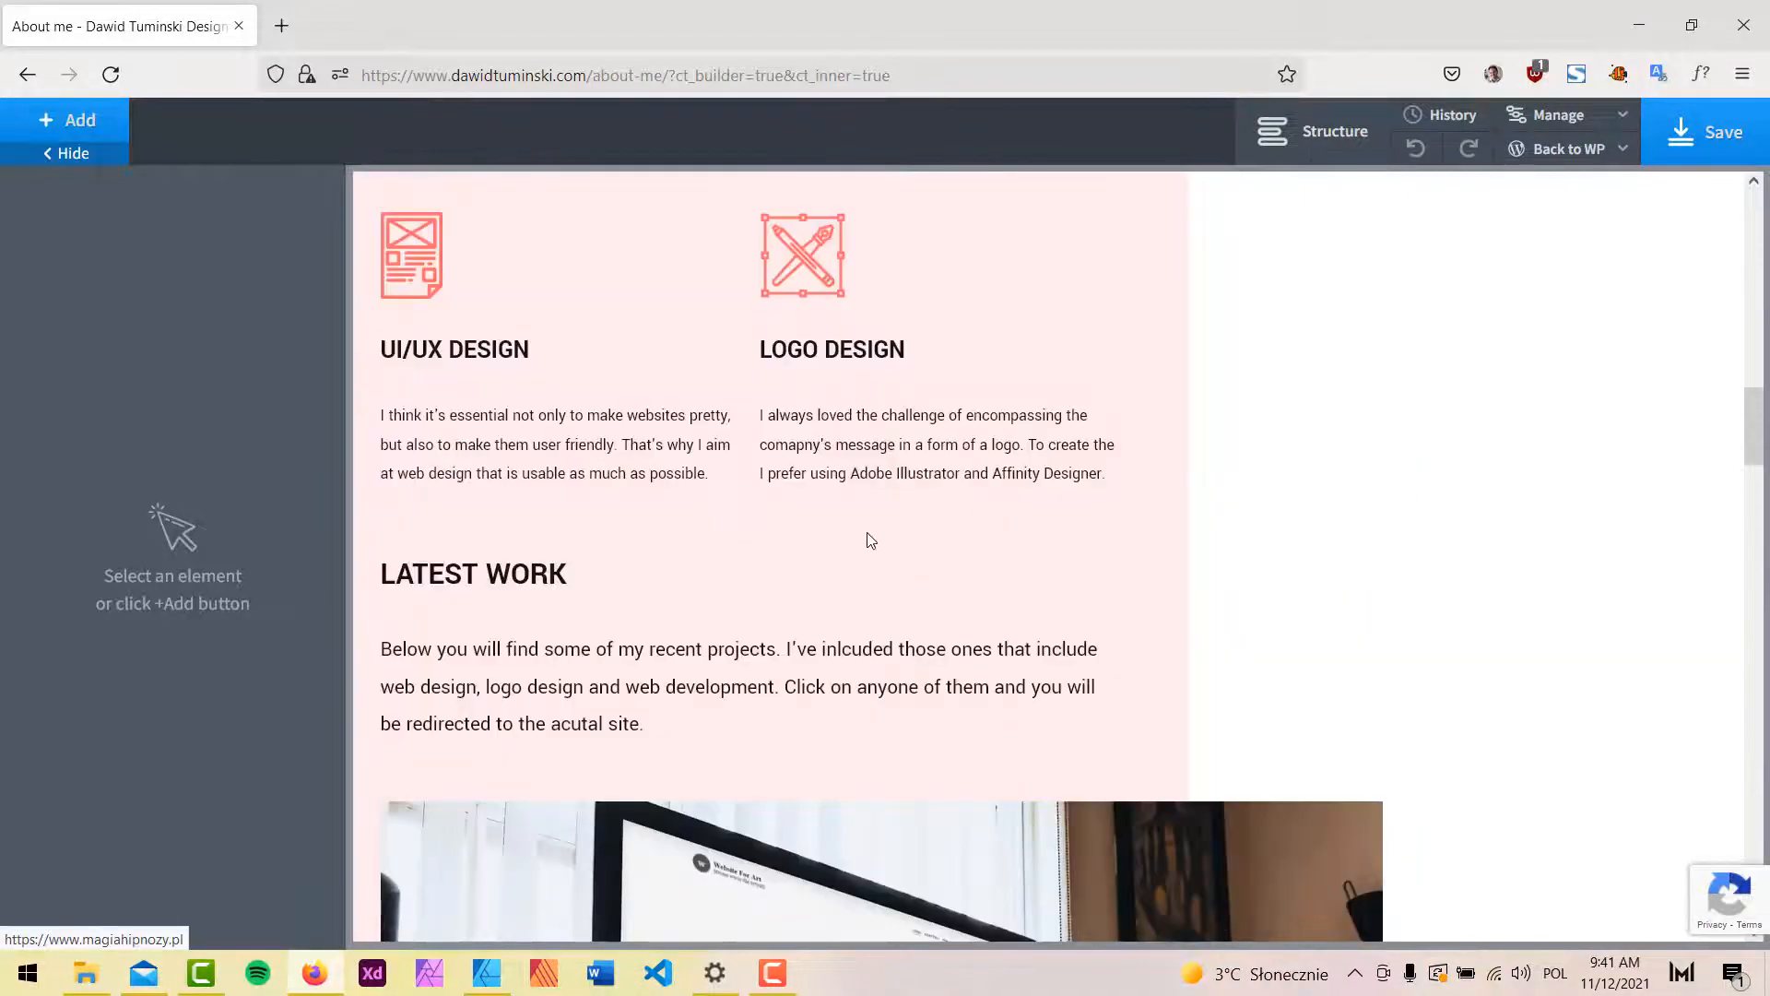
scroll(1387, 448, "up", 15)
scroll(1387, 452, "down", 3)
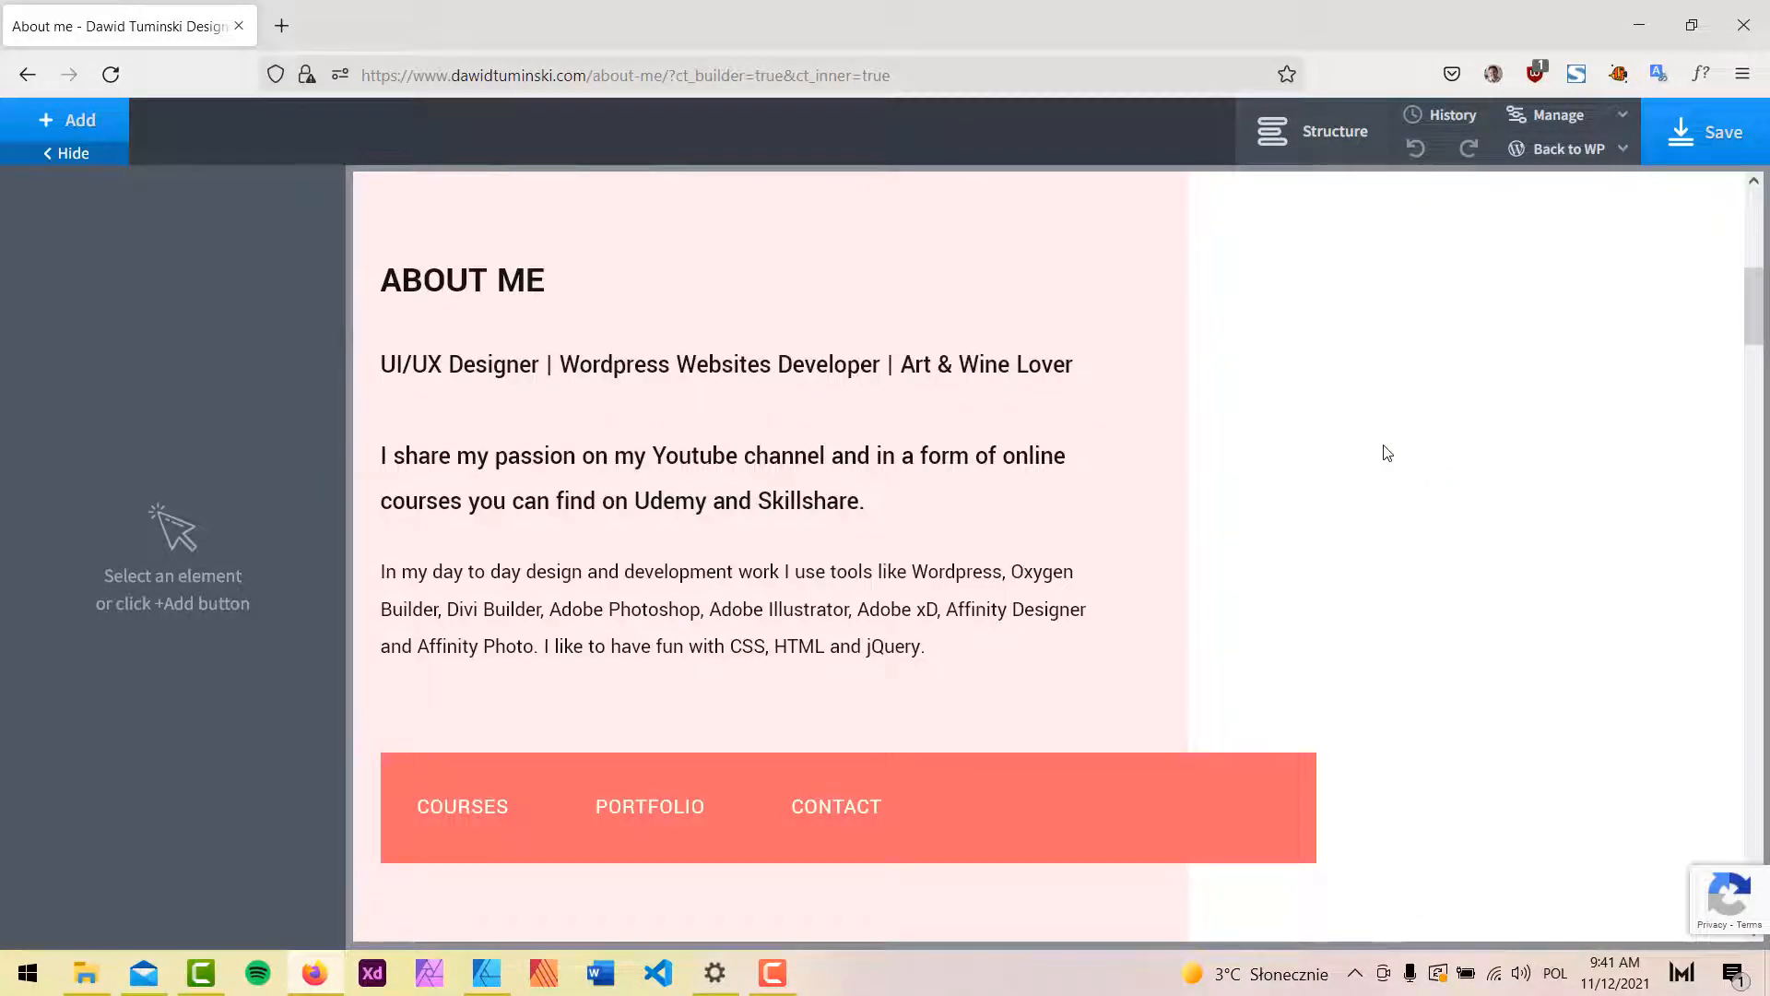
scroll(1493, 525, "down", 8)
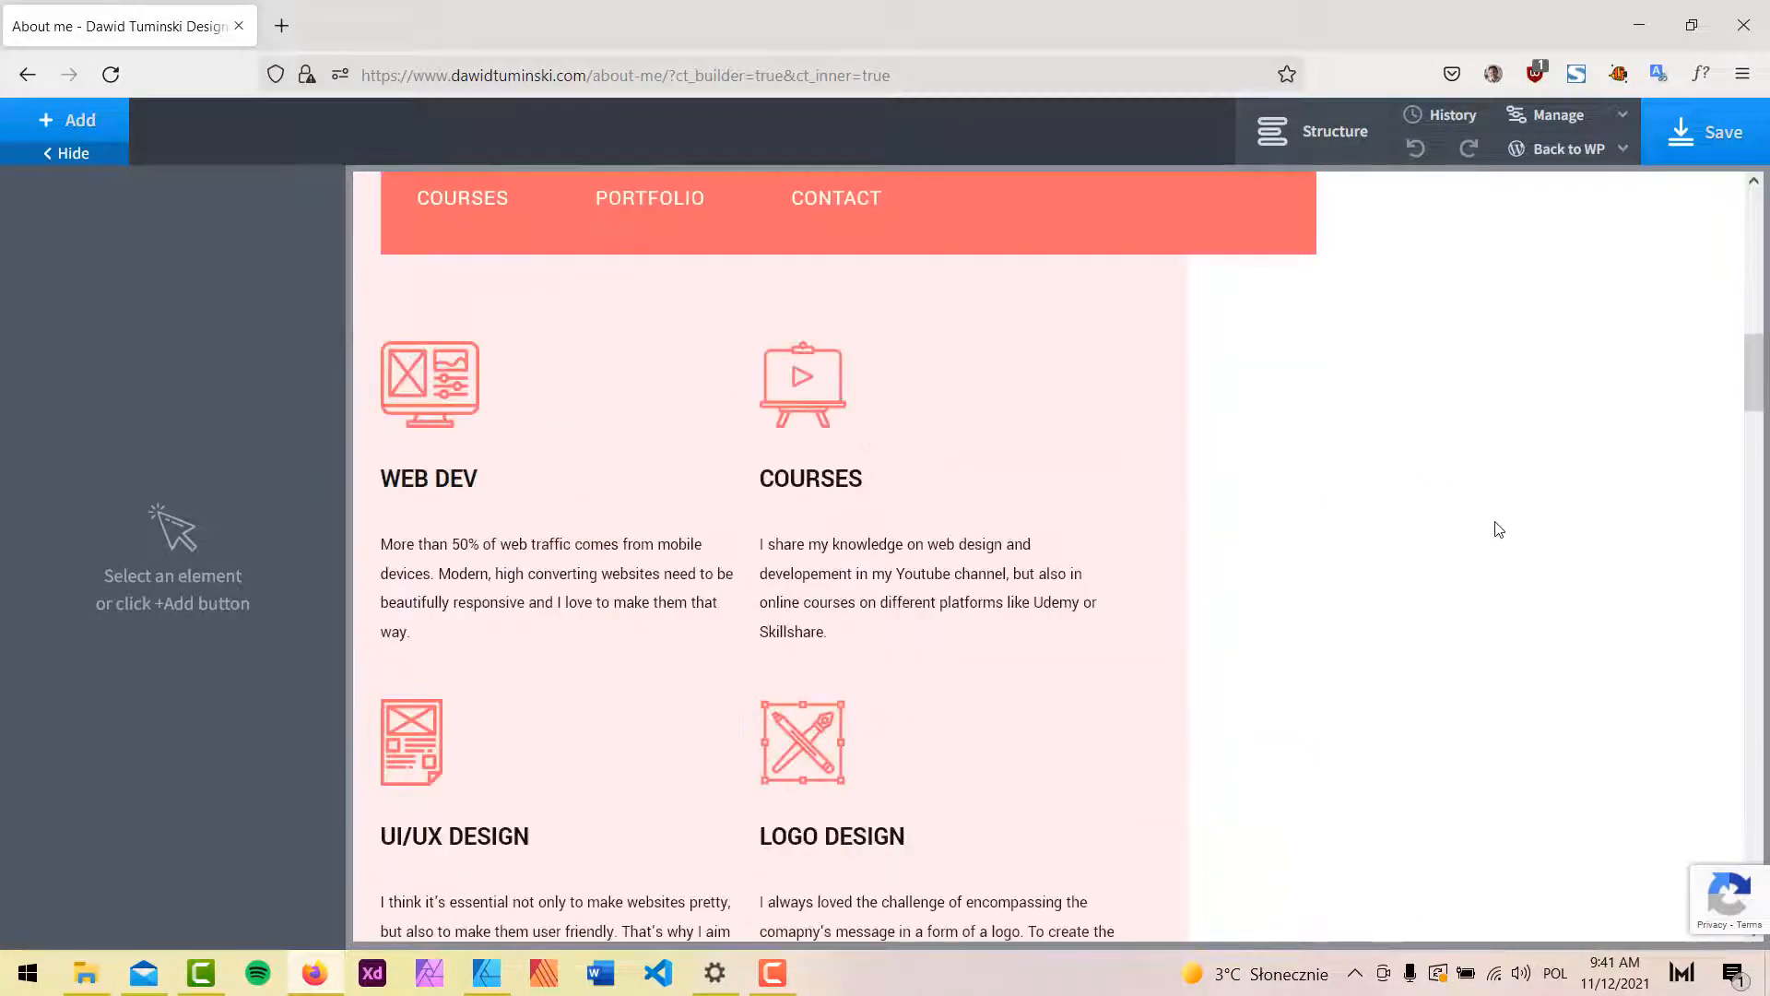
scroll(759, 494, "down", 8)
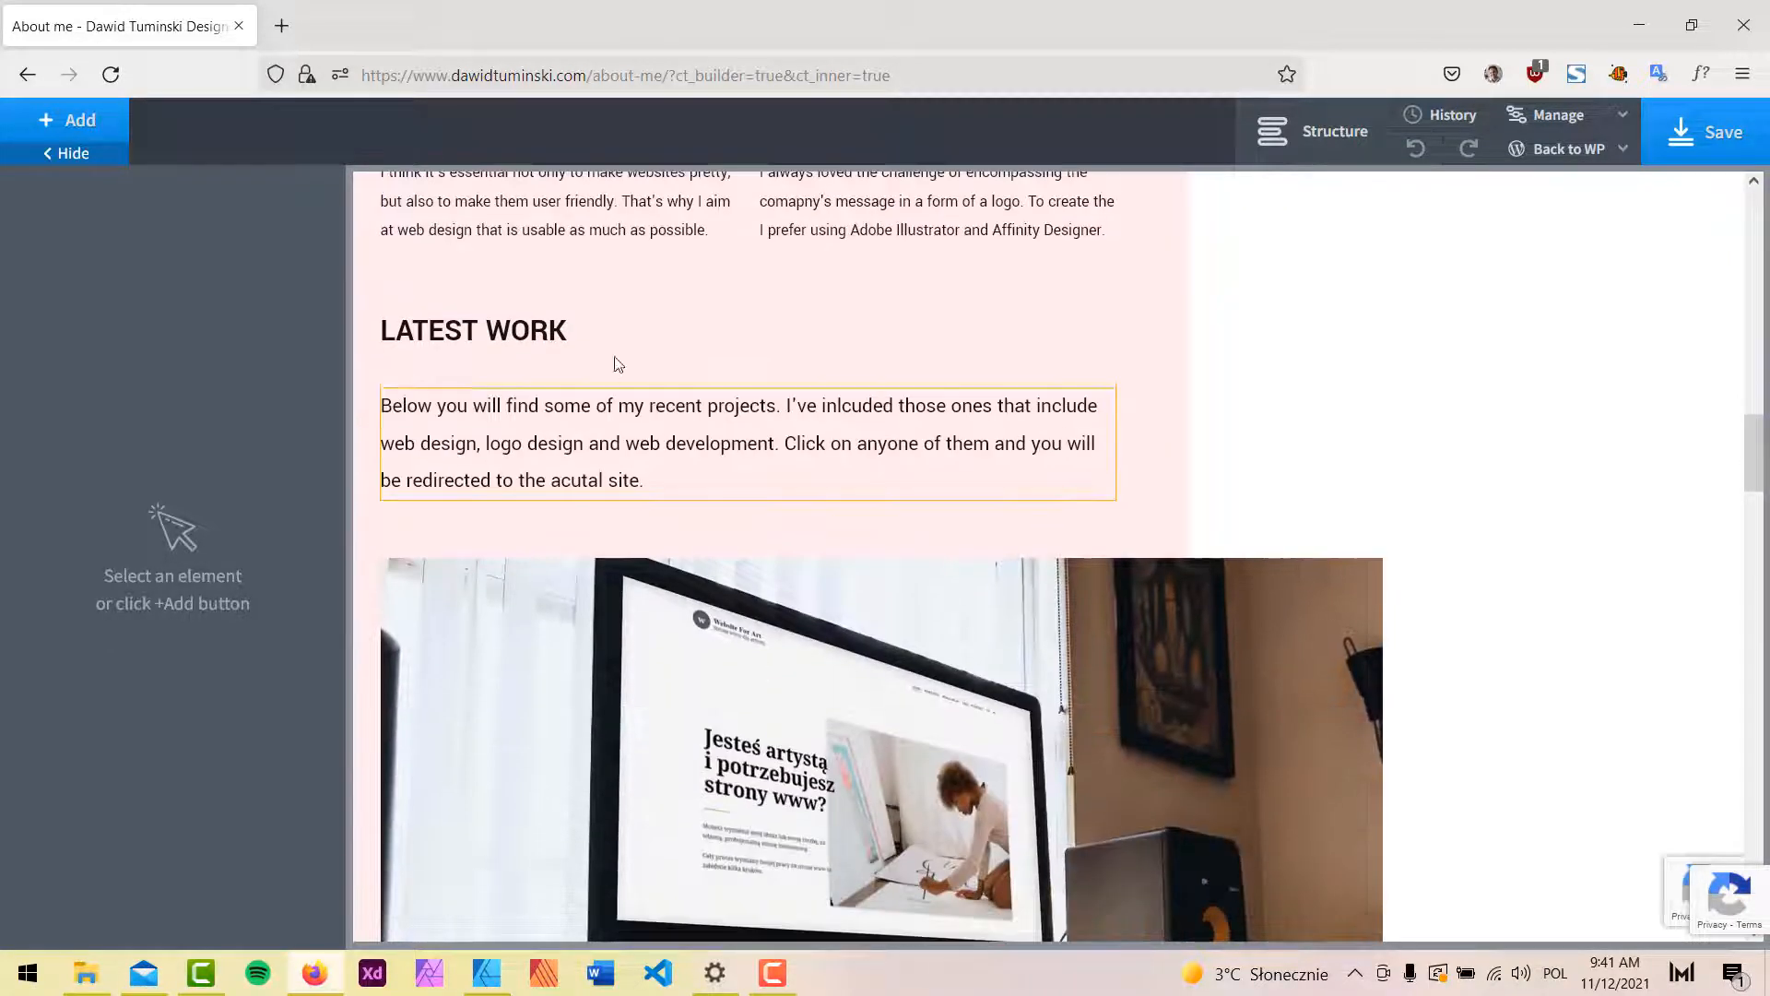
left_click(655, 322)
left_click(1328, 131)
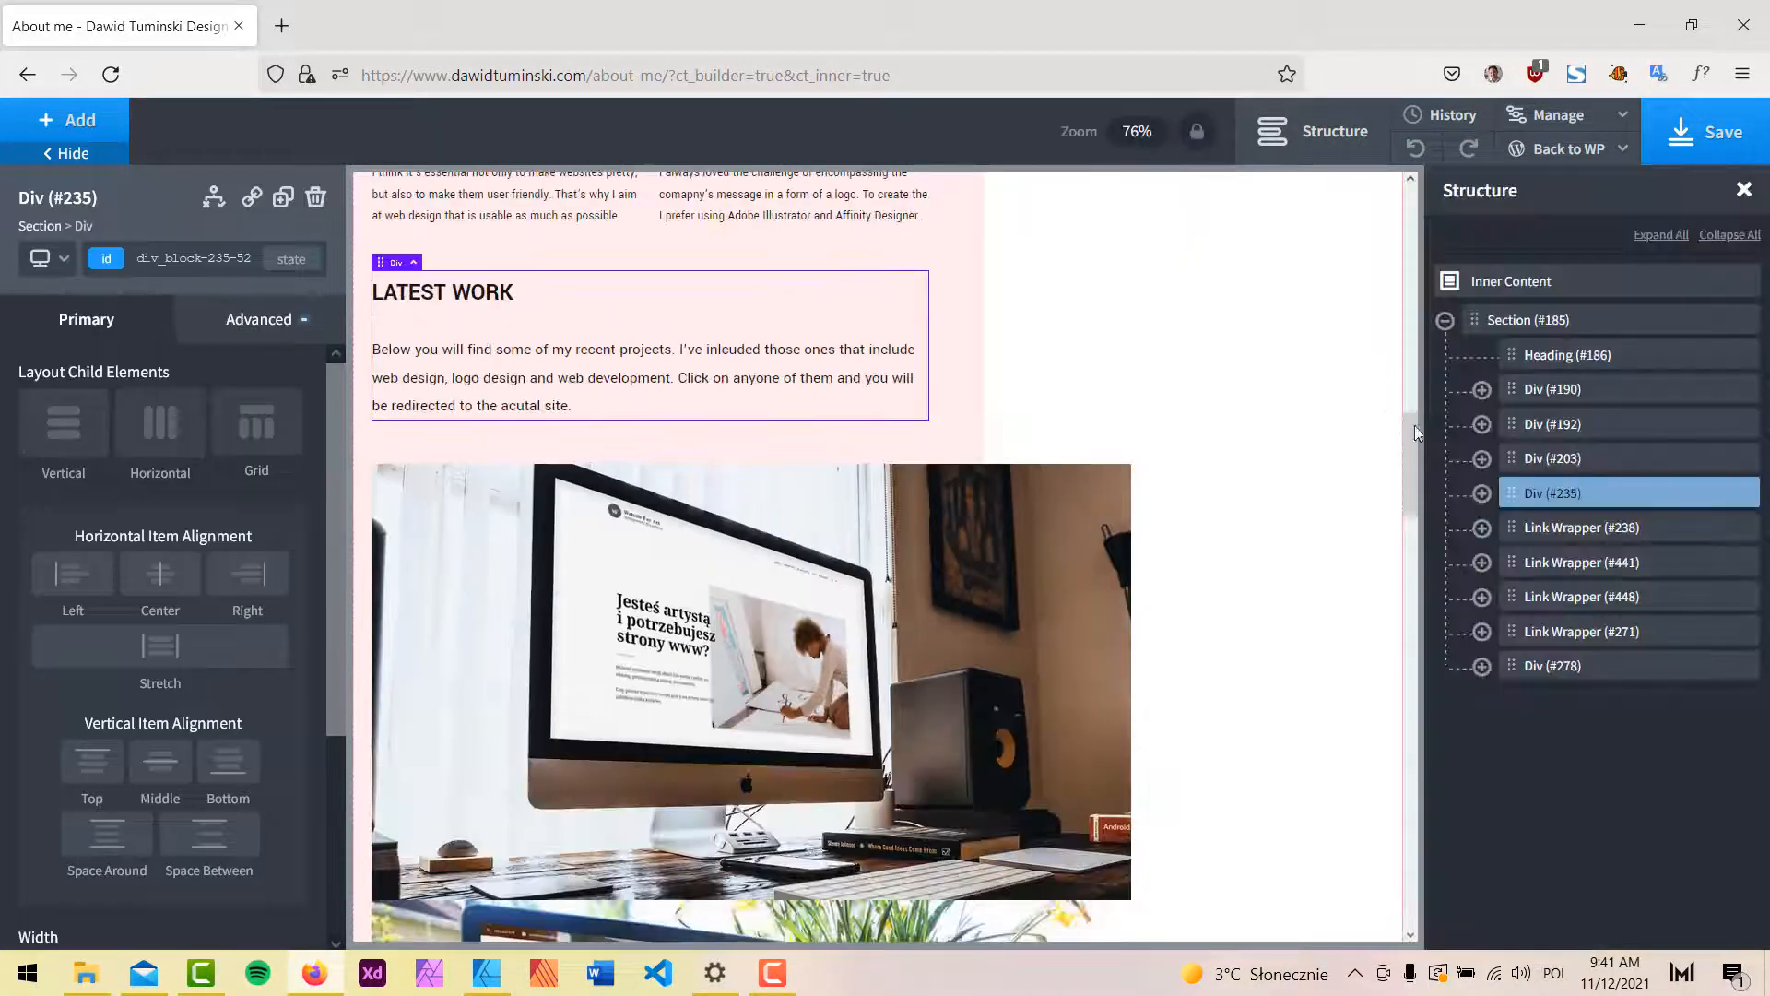
left_click(1750, 494)
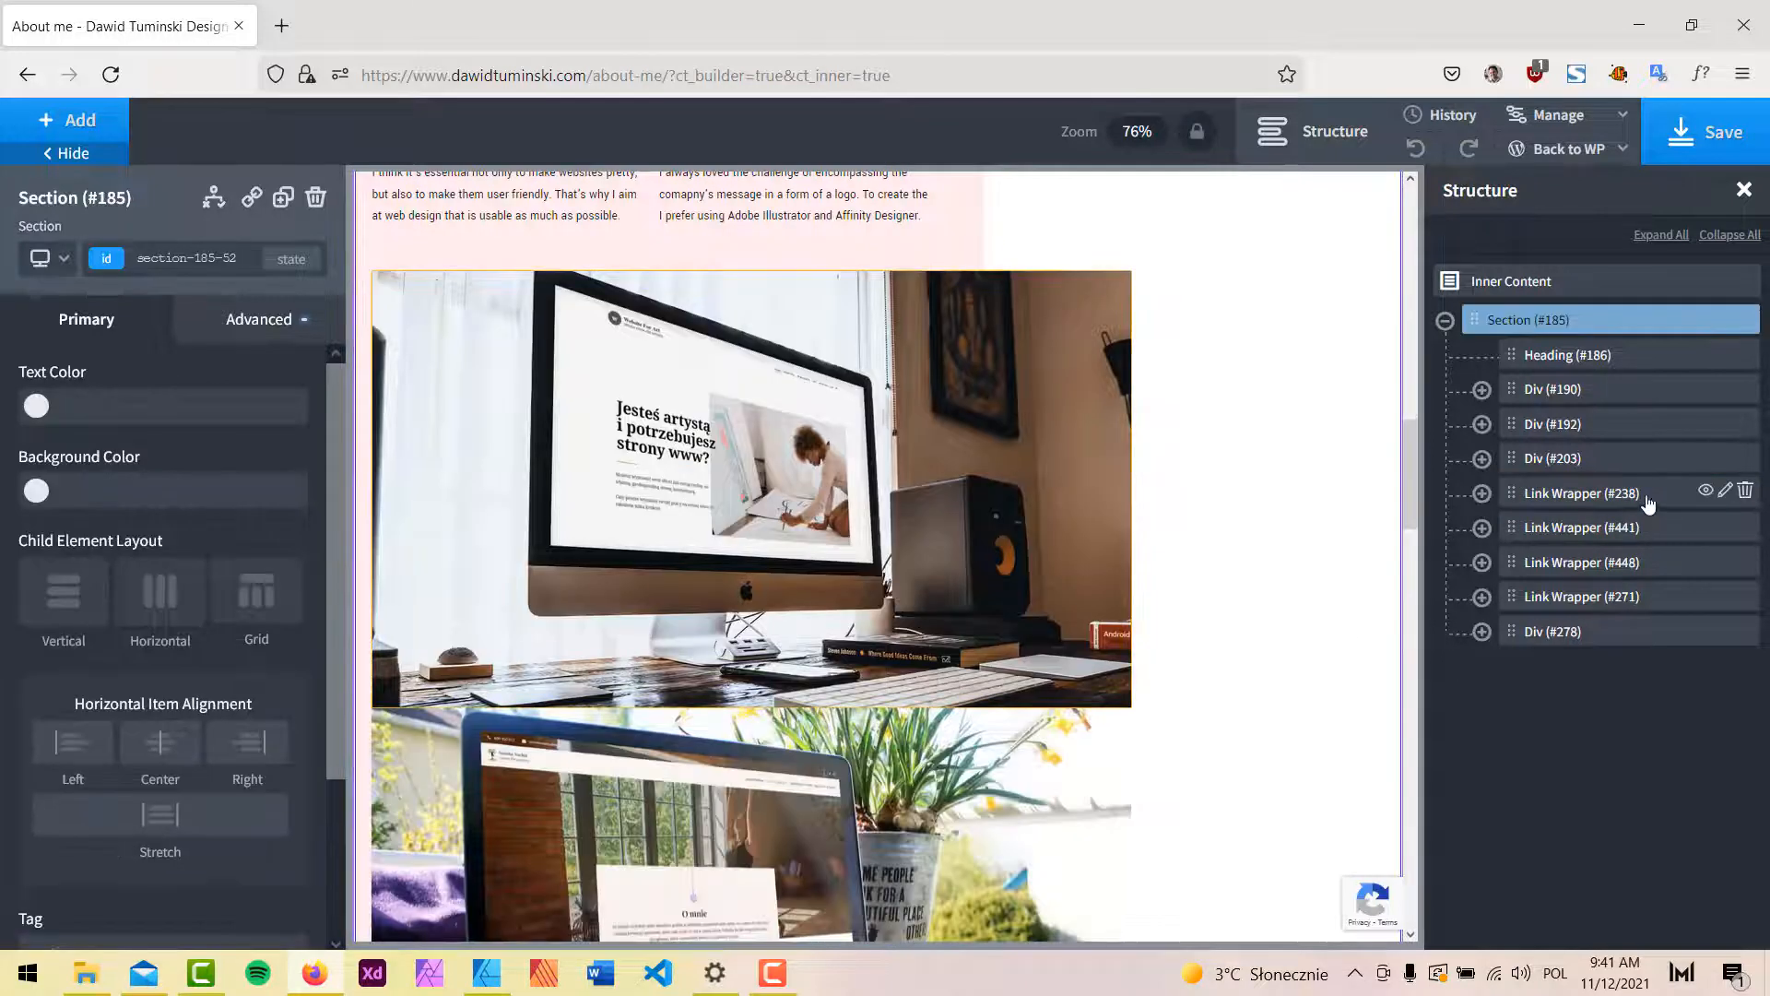
Delete the three project image links, the SEE MORE link and the MY COURSES block.
left_click(1741, 497)
left_click(1741, 496)
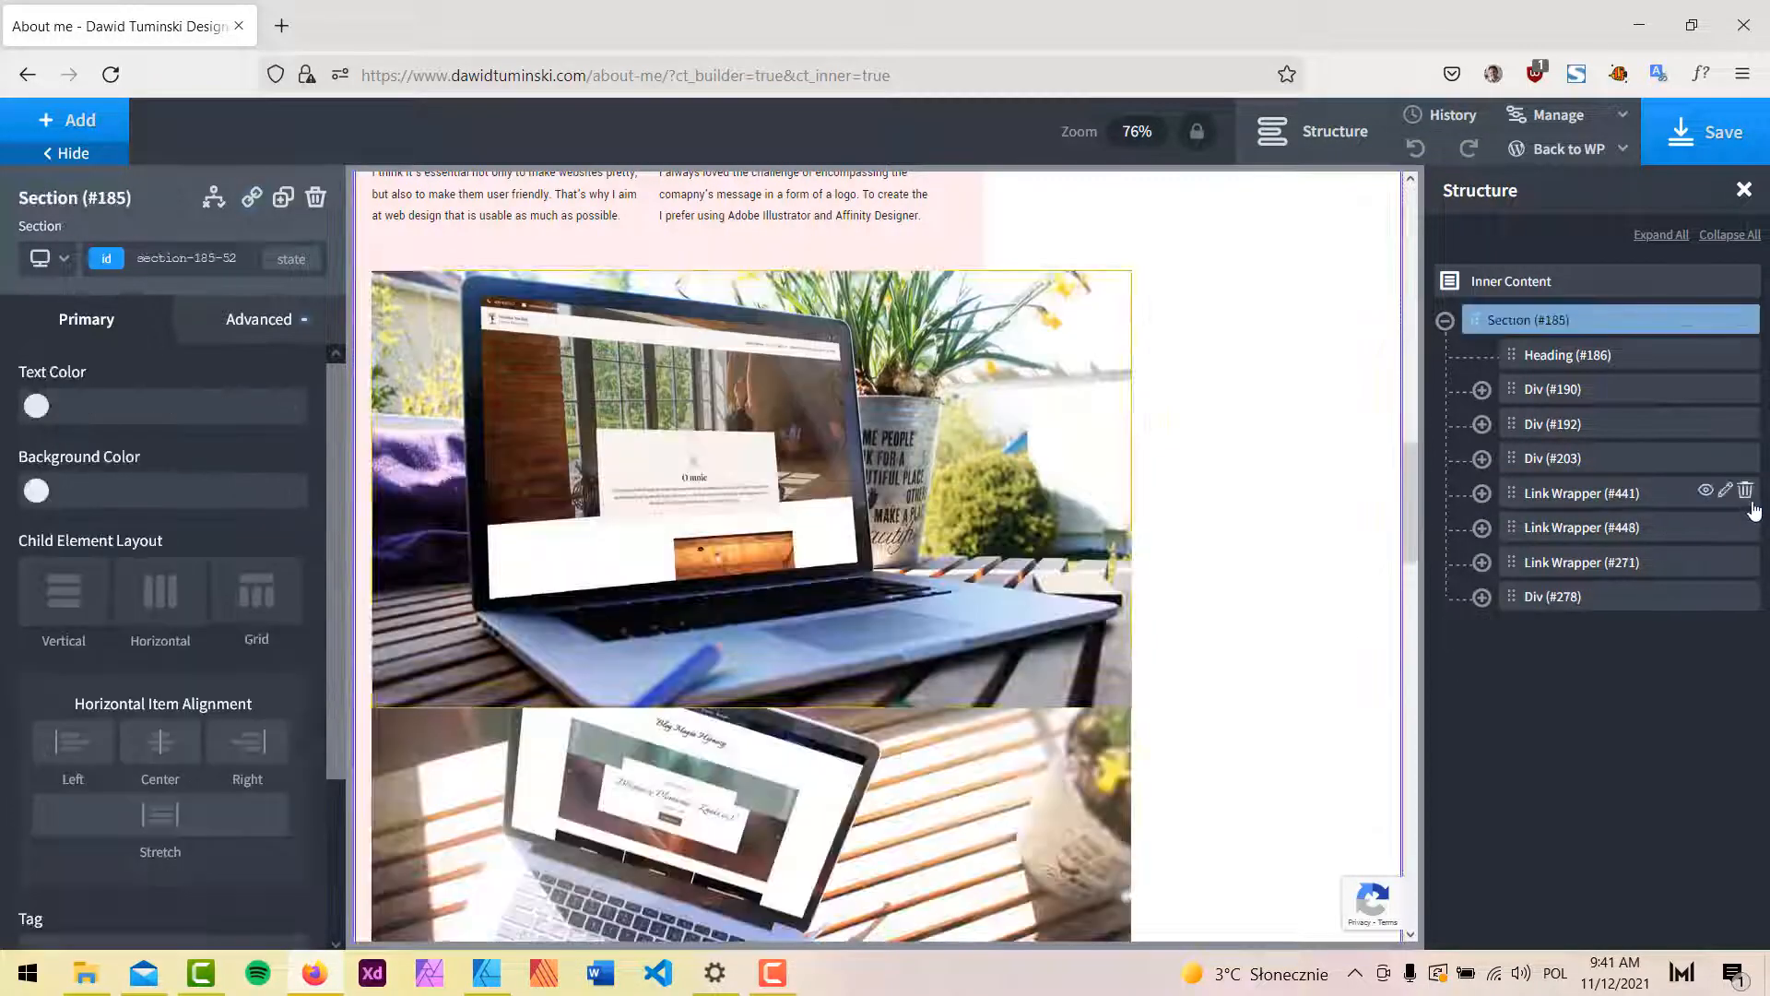
left_click(1746, 495)
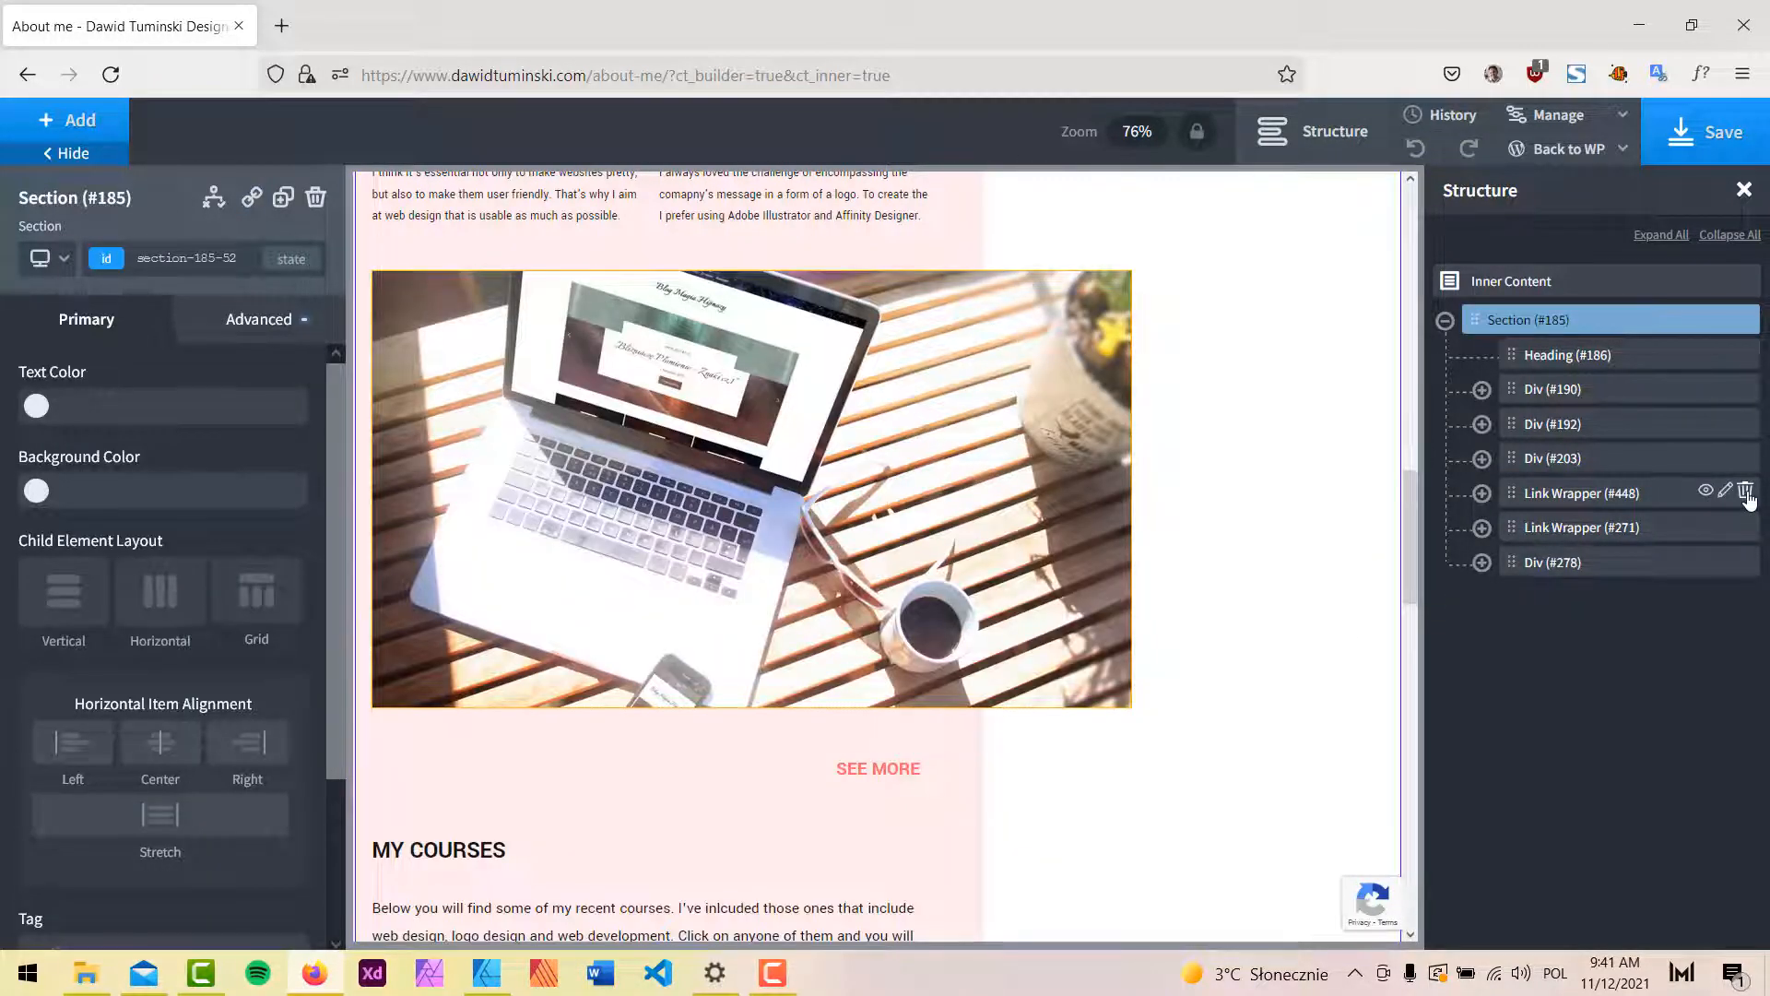
left_click(1745, 493)
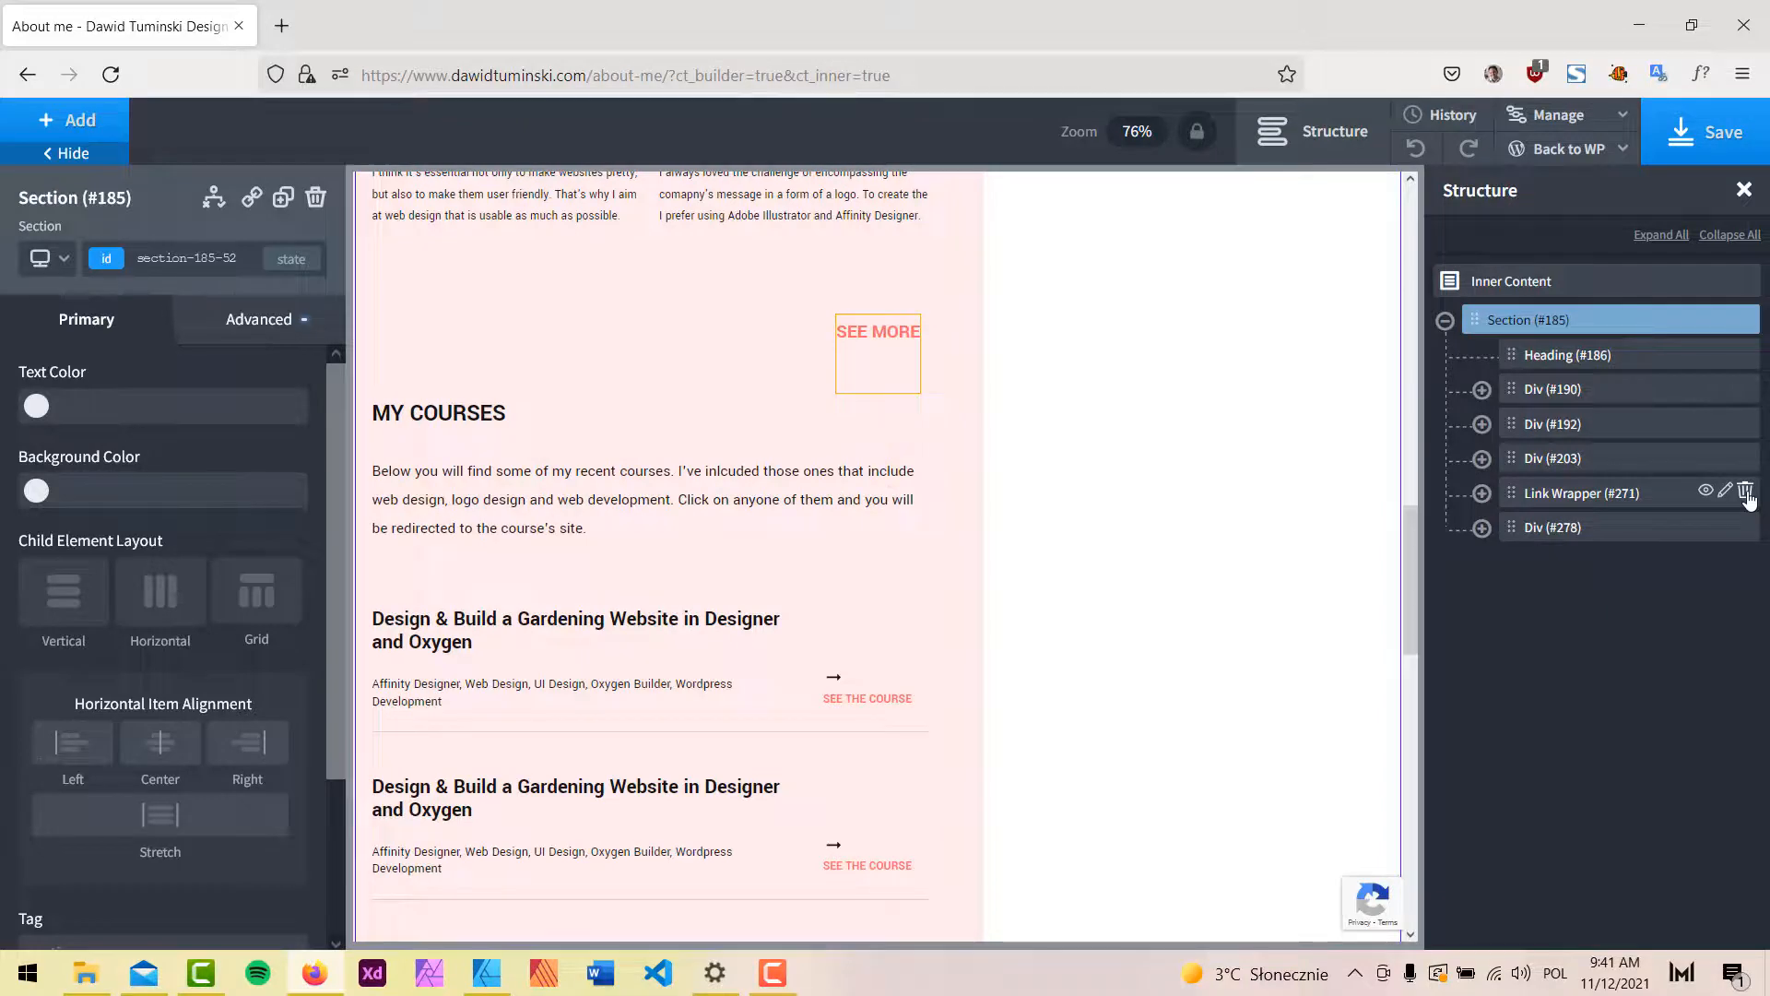
left_click(1747, 494)
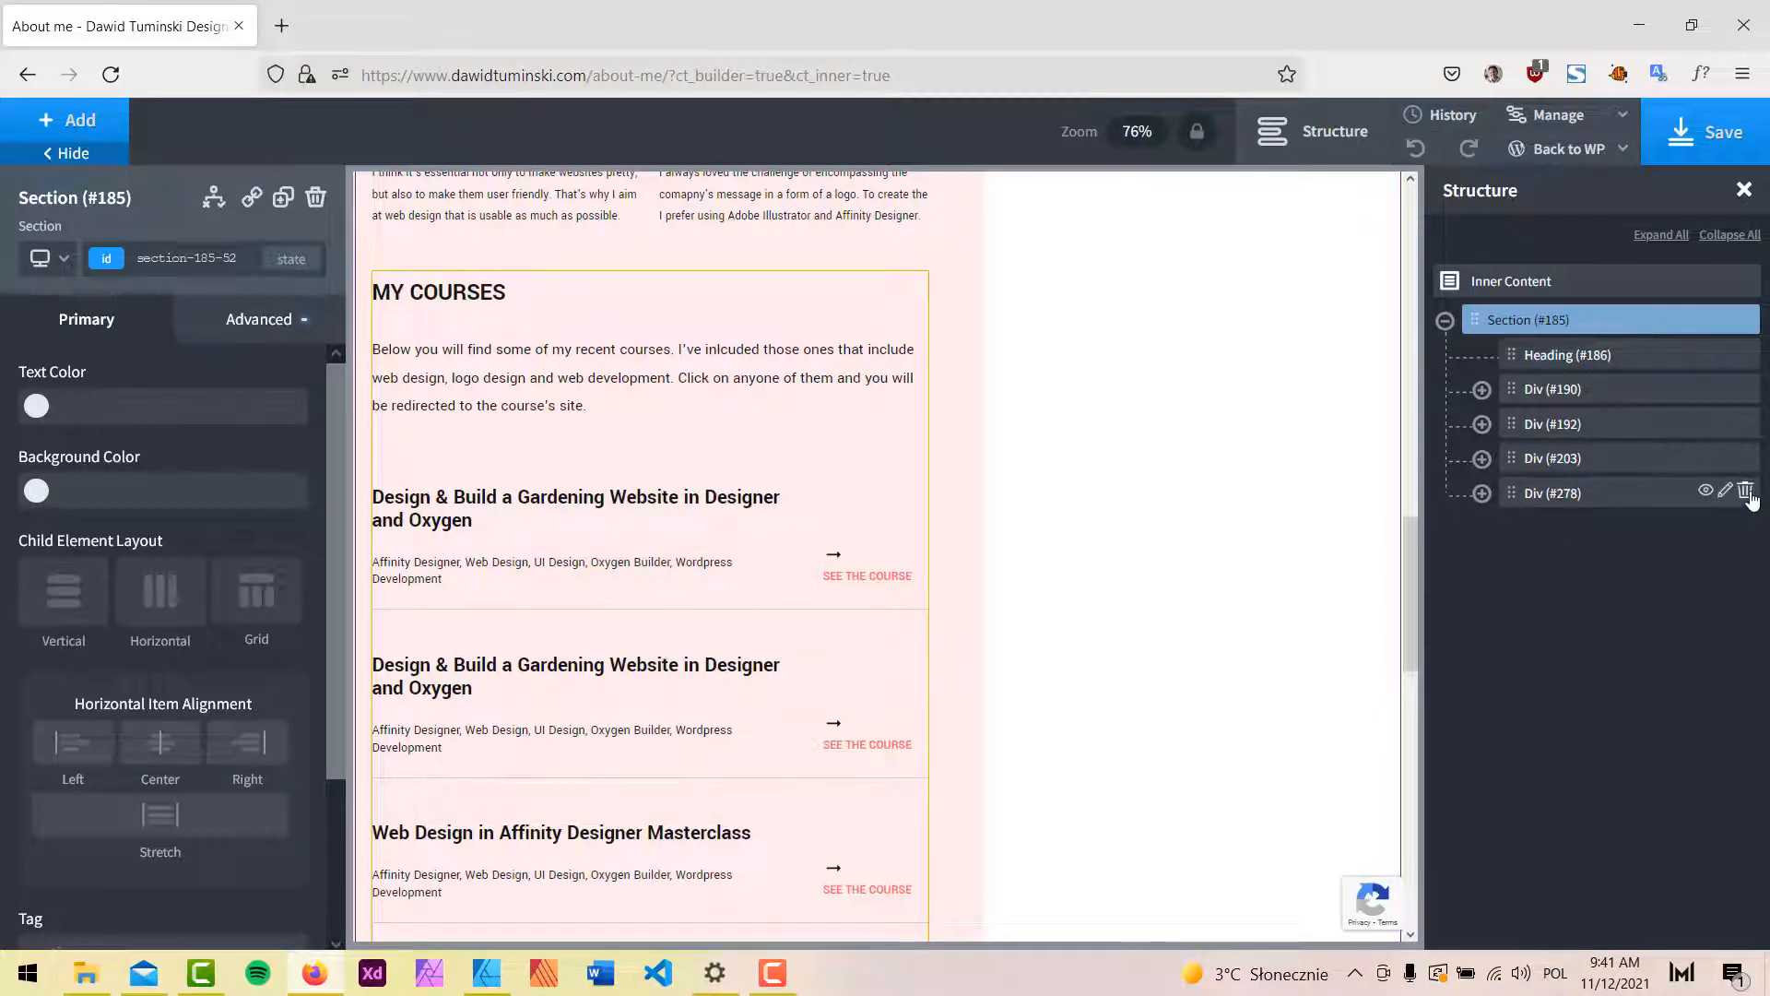
left_click(1746, 493)
scroll(1087, 581, "up", 5)
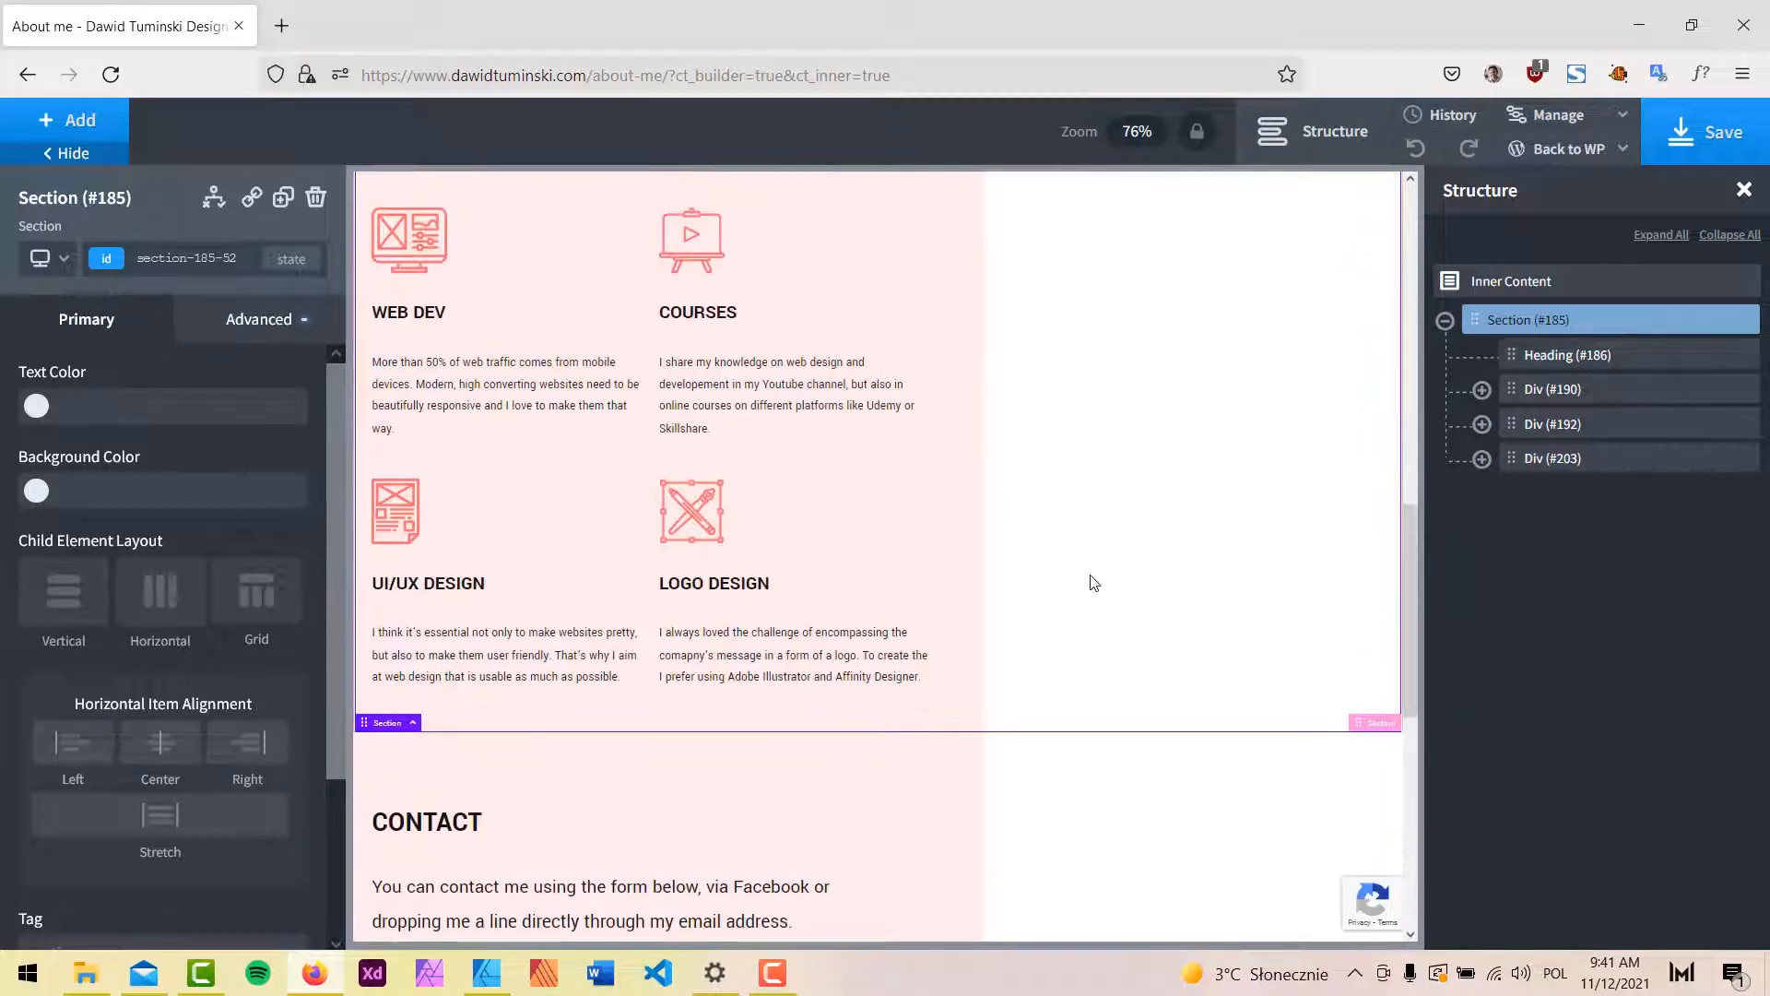
left_click(104, 153)
Check the About me contact form against the mockup and save the page.
scroll(1019, 494, "up", 10)
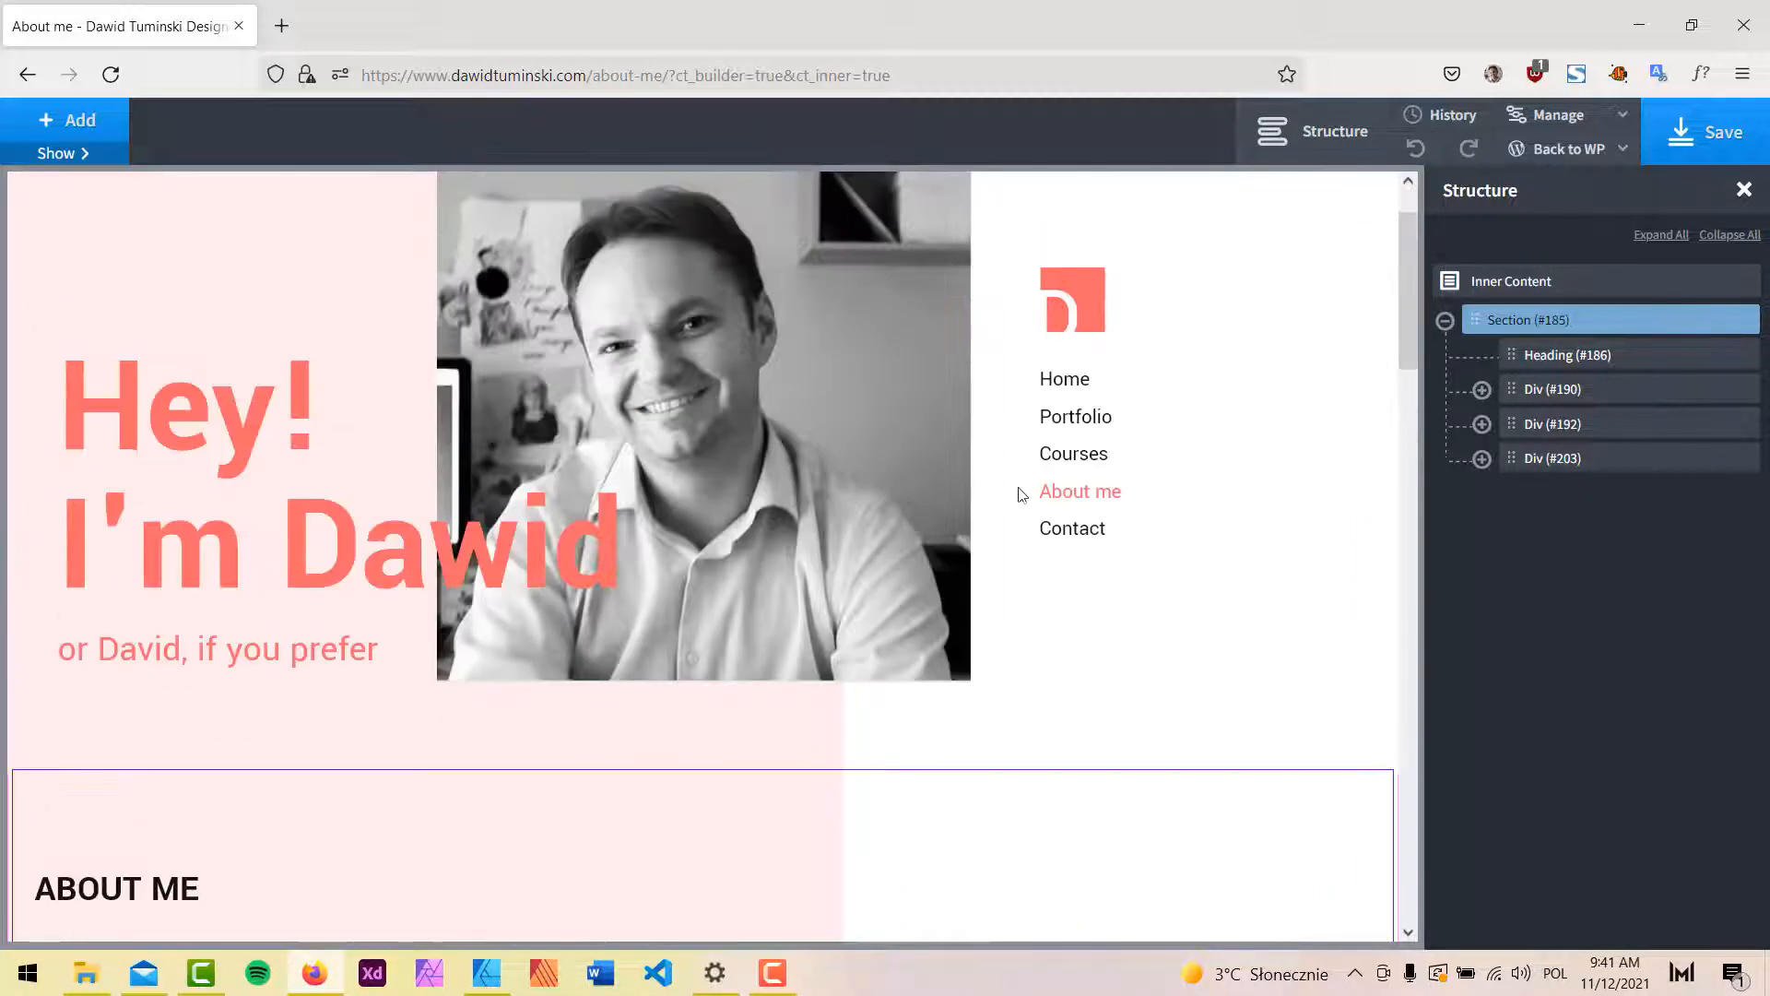
scroll(352, 704, "down", 6)
left_click(1345, 134)
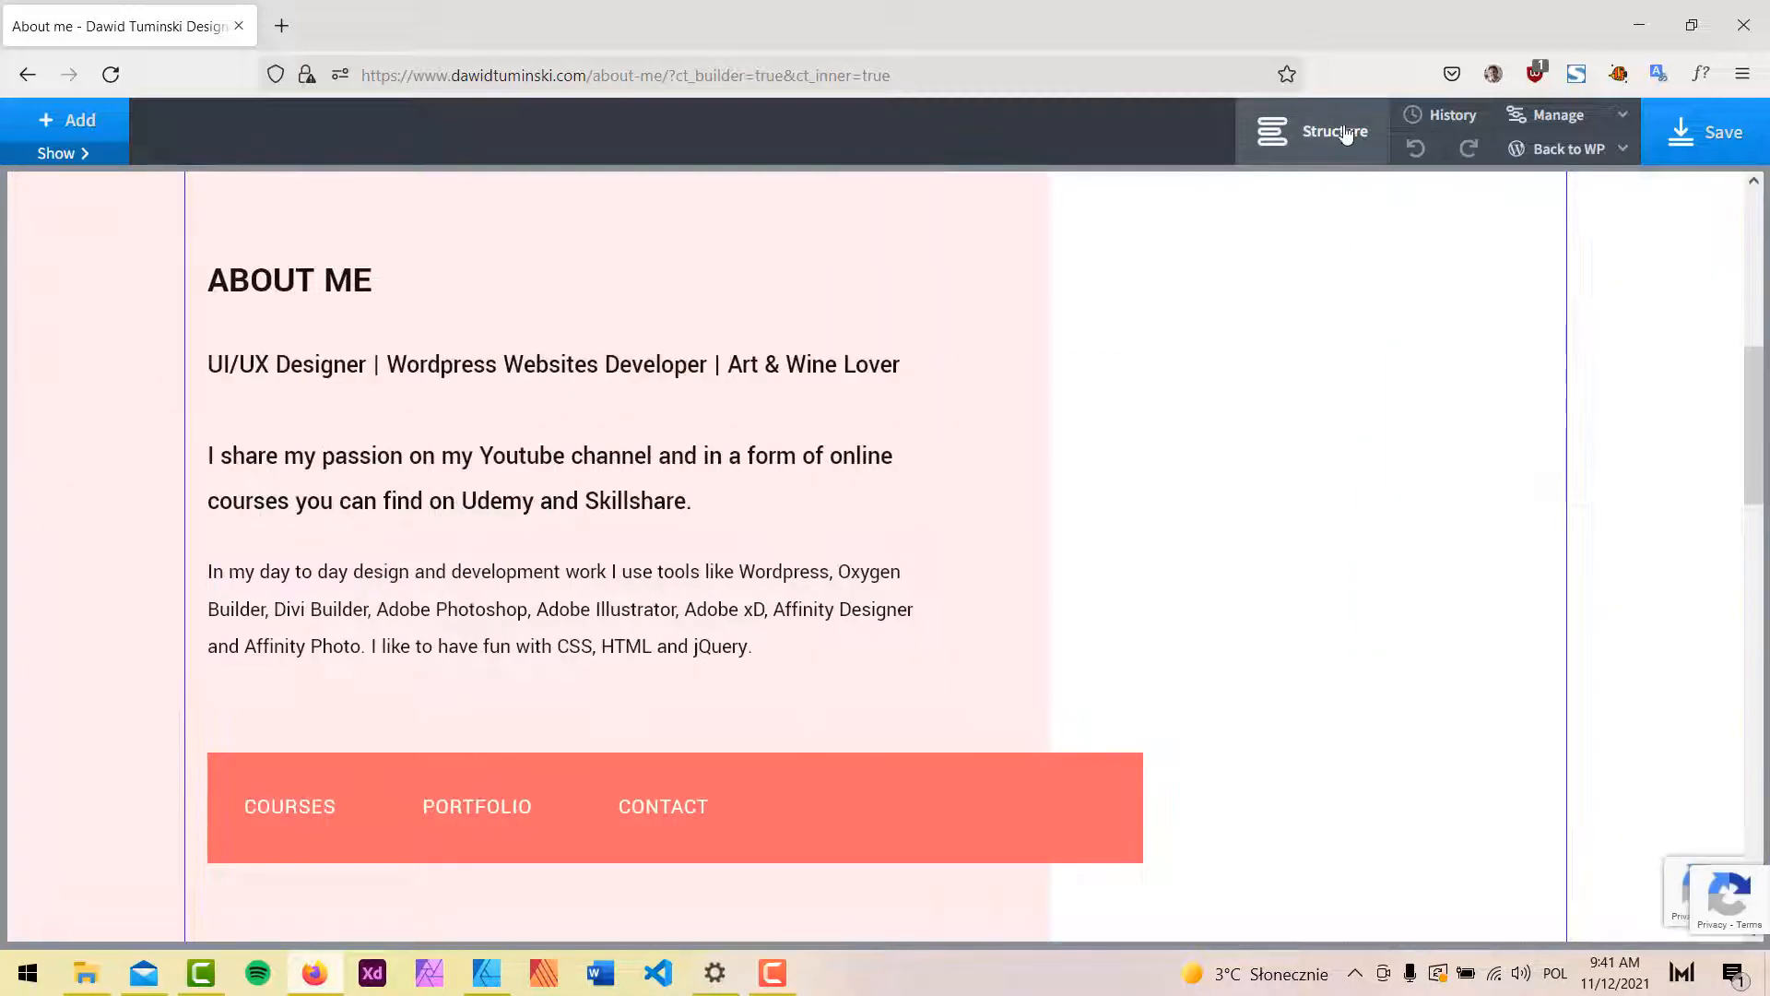
scroll(1296, 351, "down", 6)
scroll(378, 583, "down", 4)
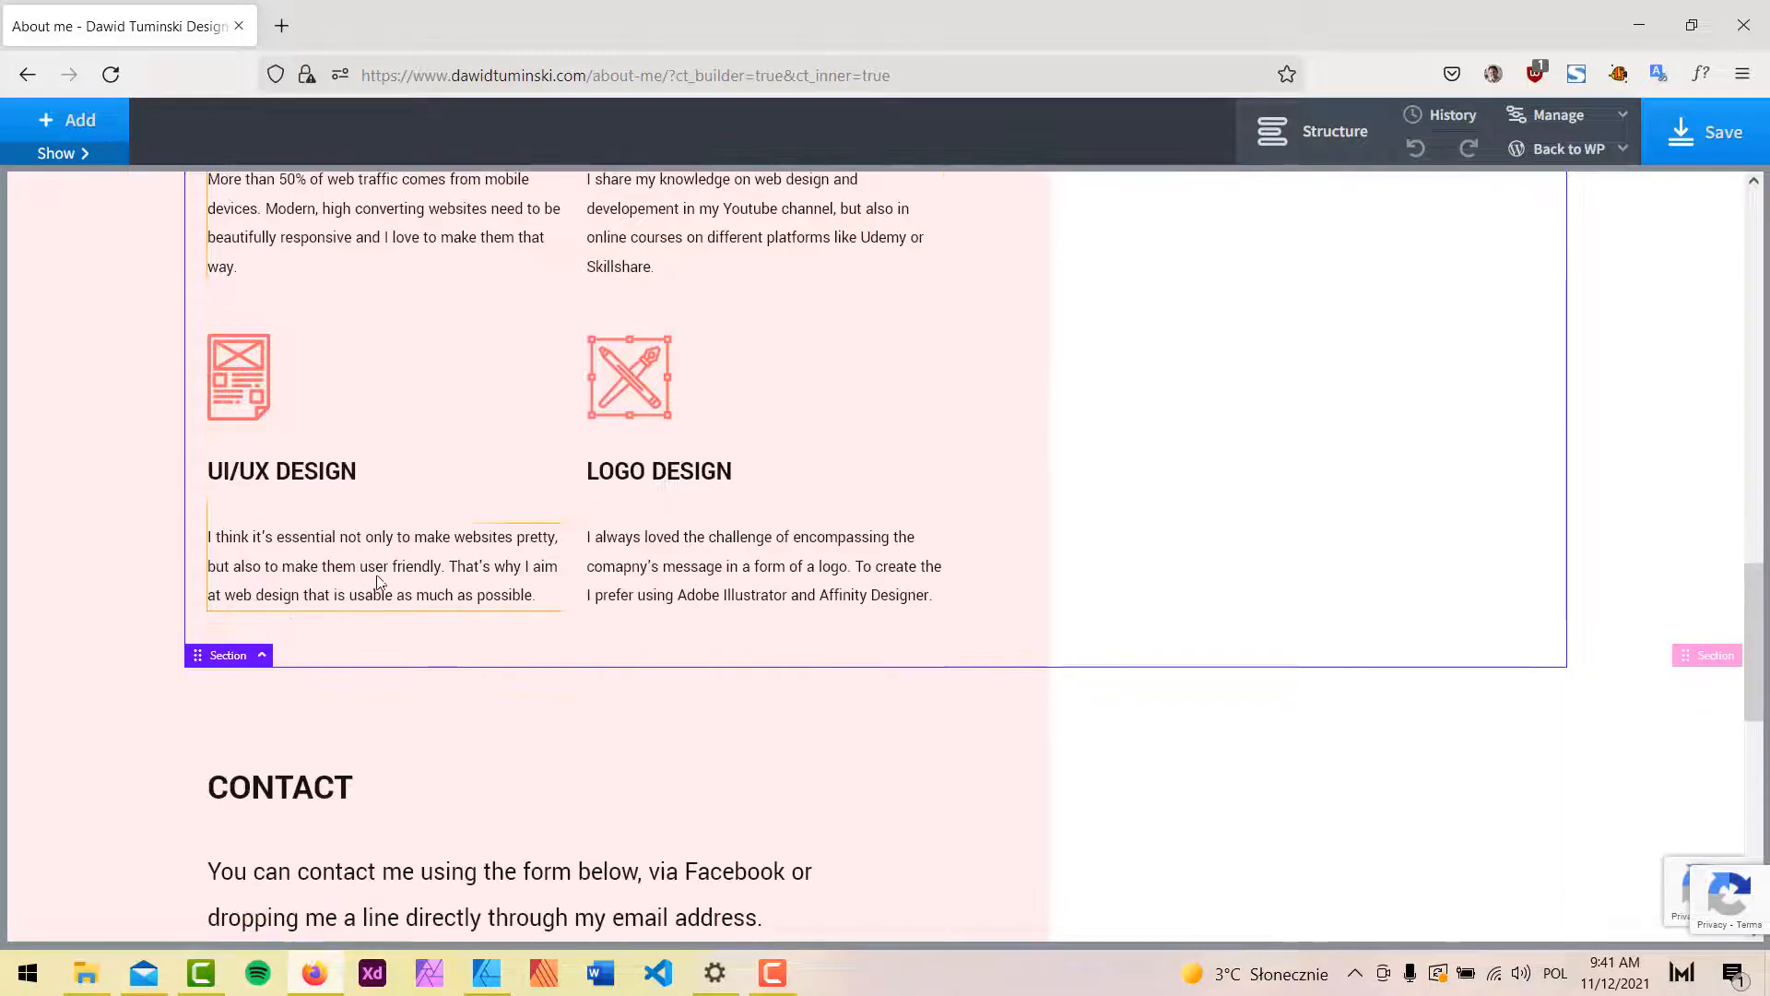
scroll(480, 549, "down", 8)
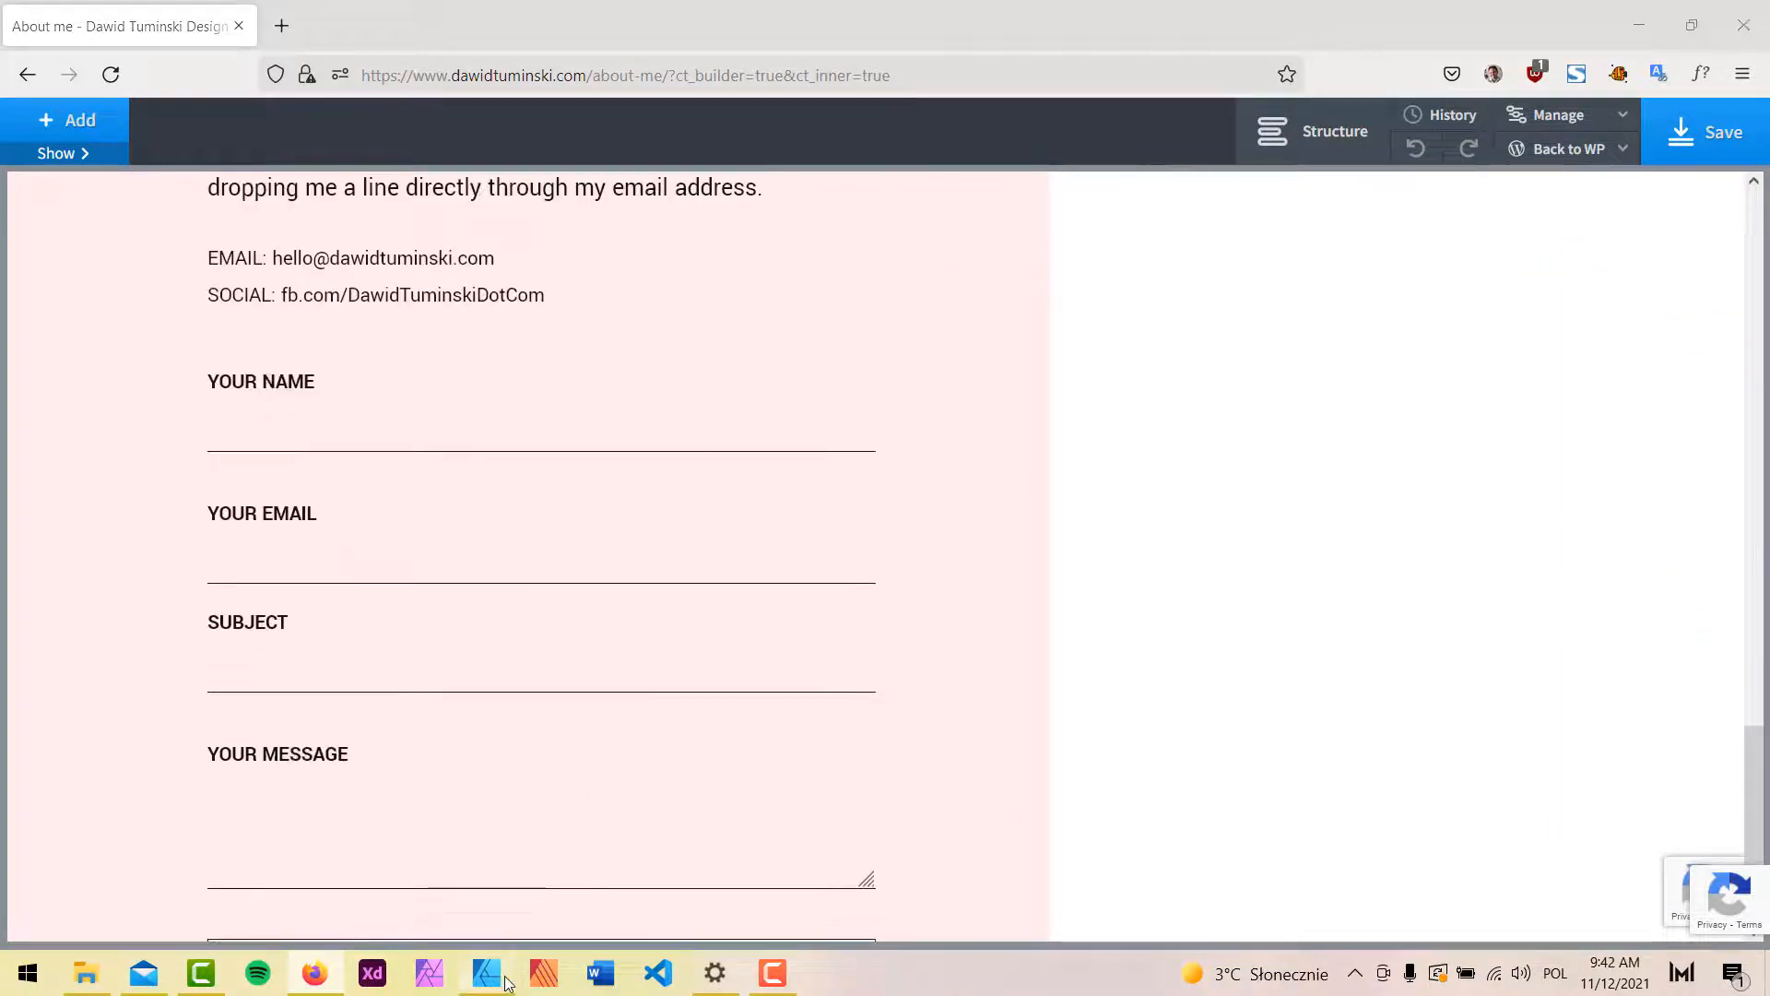
left_click(506, 983)
scroll(1084, 559, "down", 8)
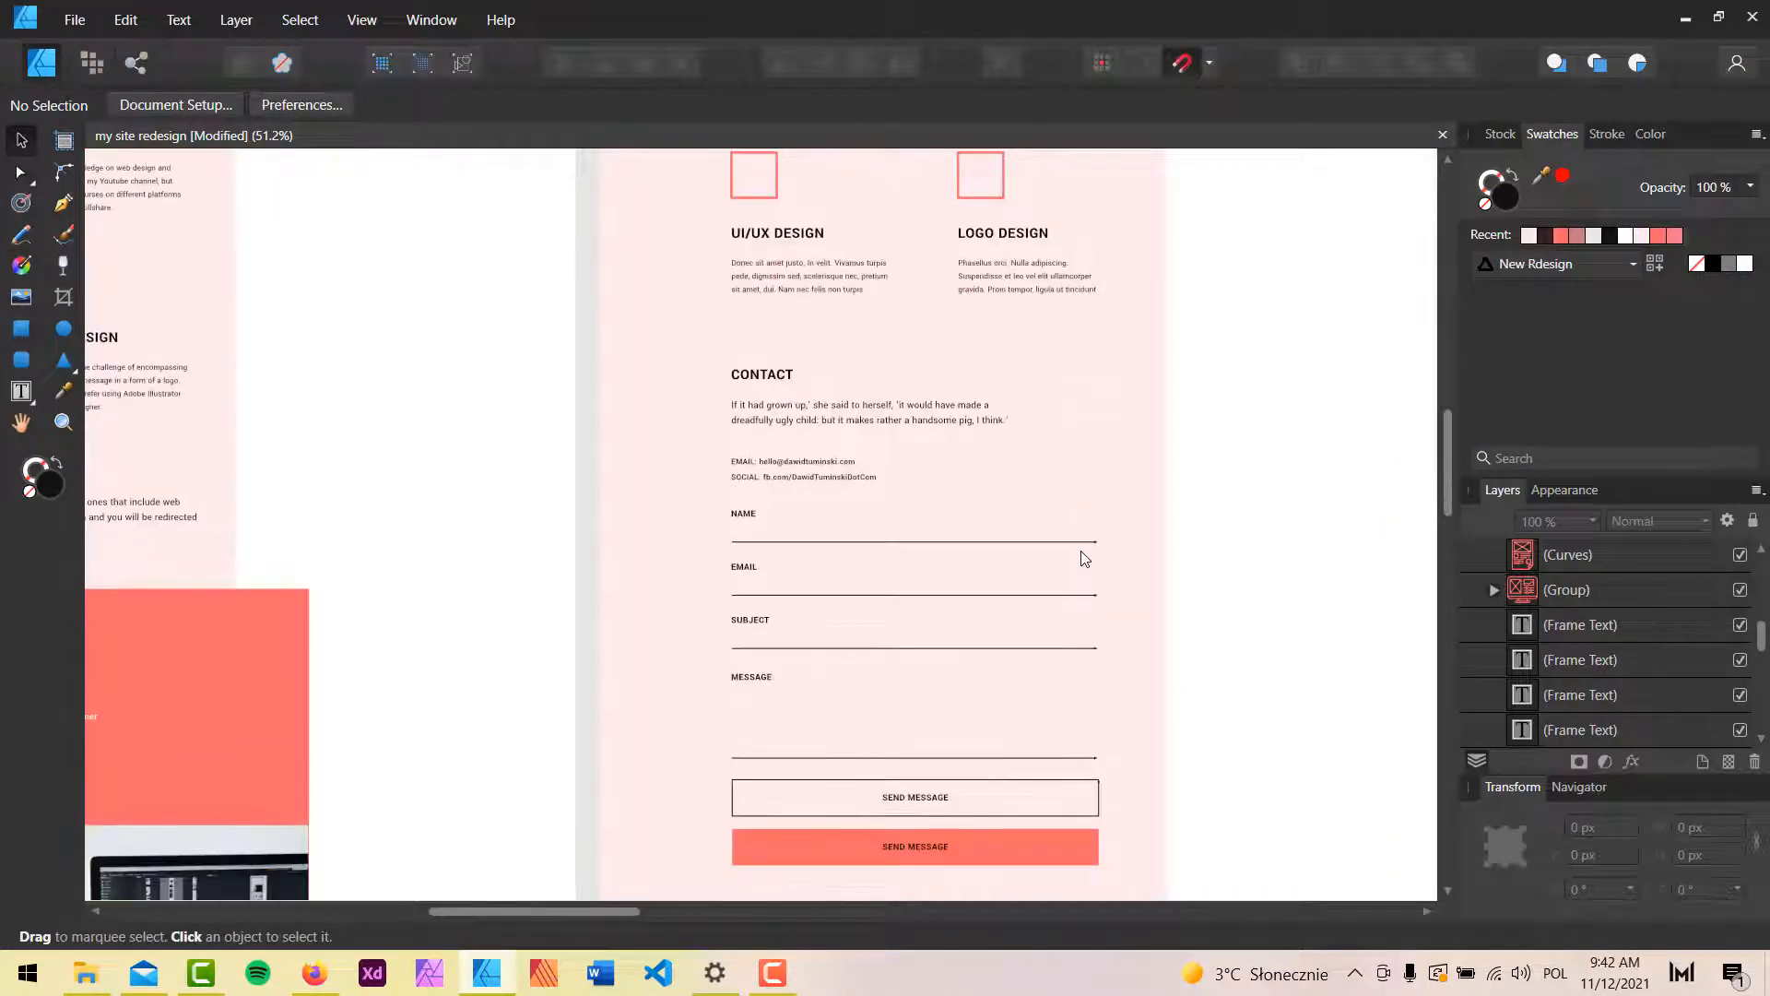
scroll(425, 836, "up", 2)
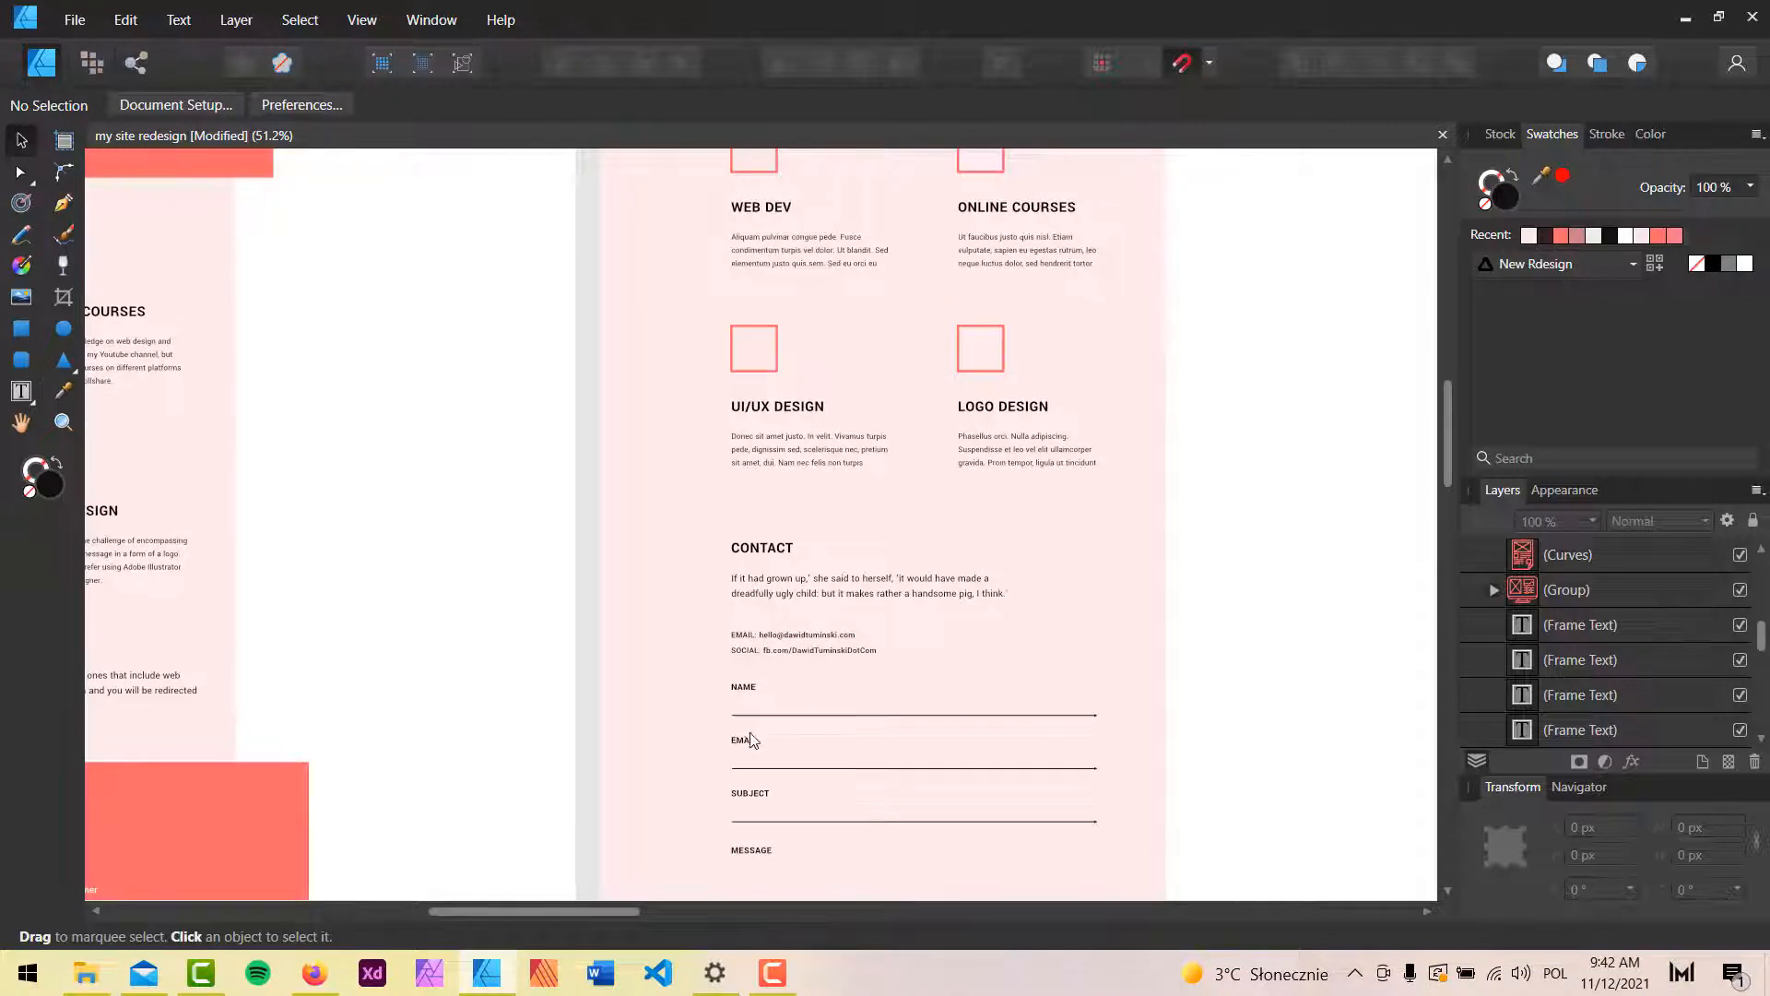
key("alt+Tab")
left_click(1725, 135)
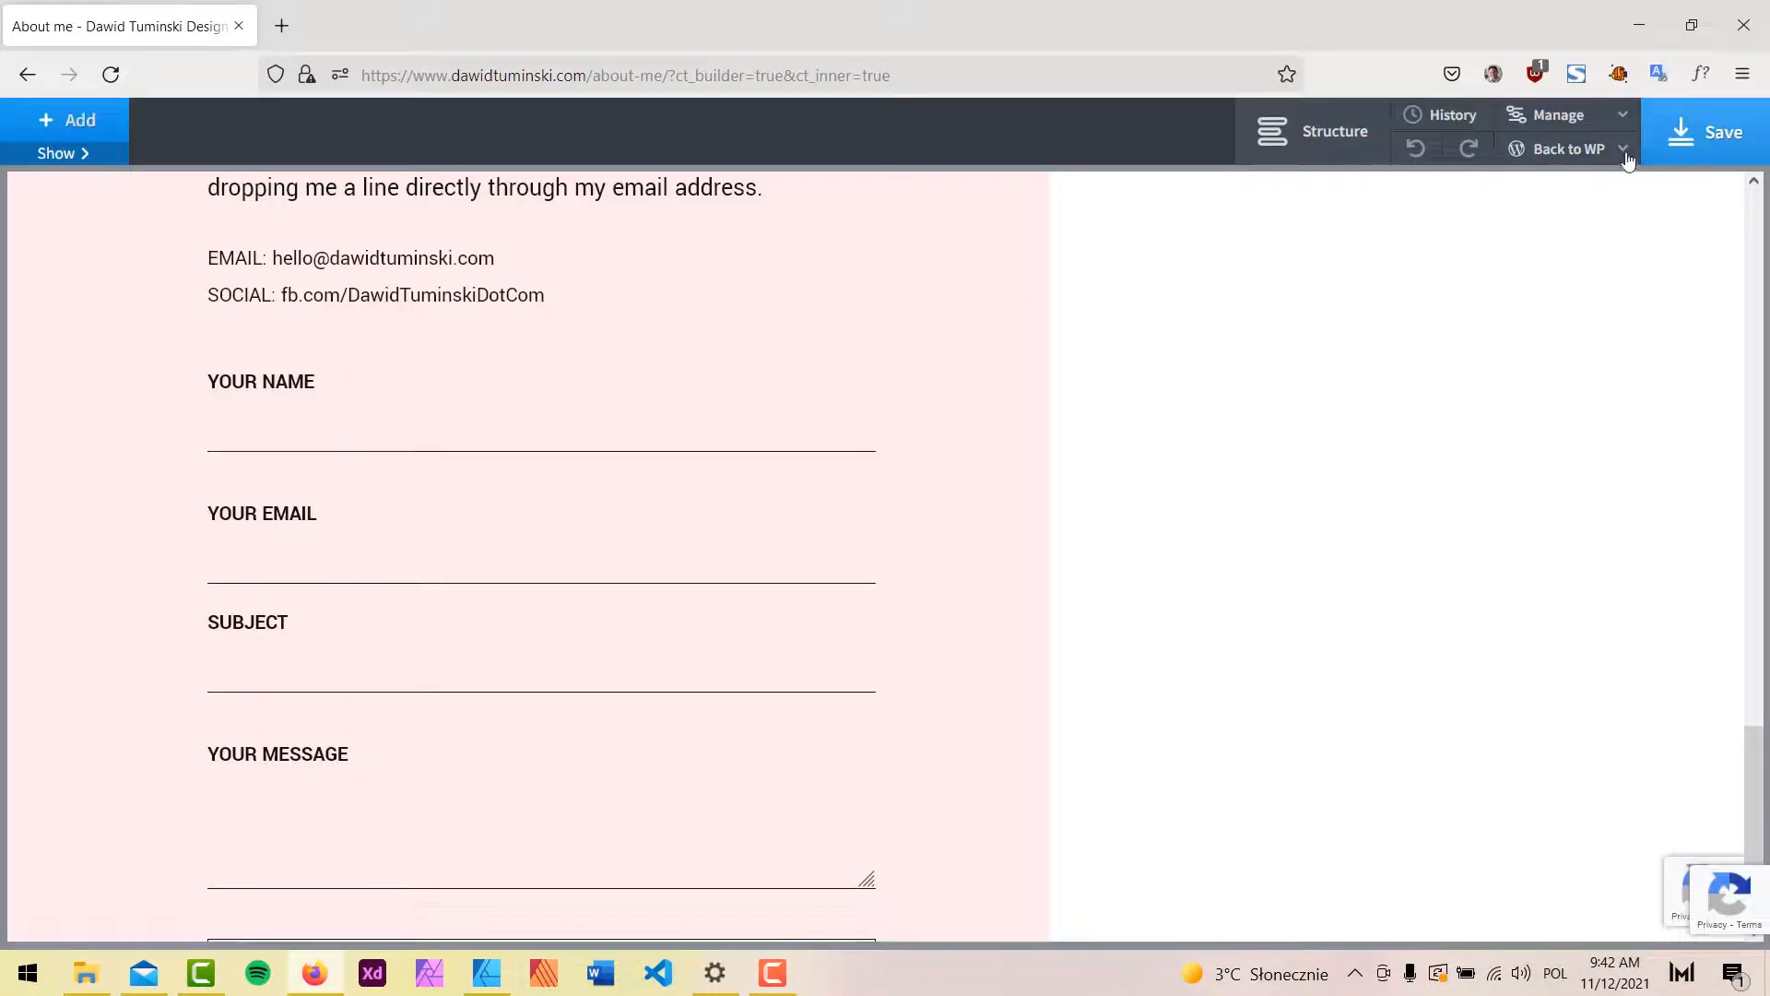
Leave Oxygen for the WordPress admin and open the All Pages list.
left_click(1574, 158)
left_click(1562, 190)
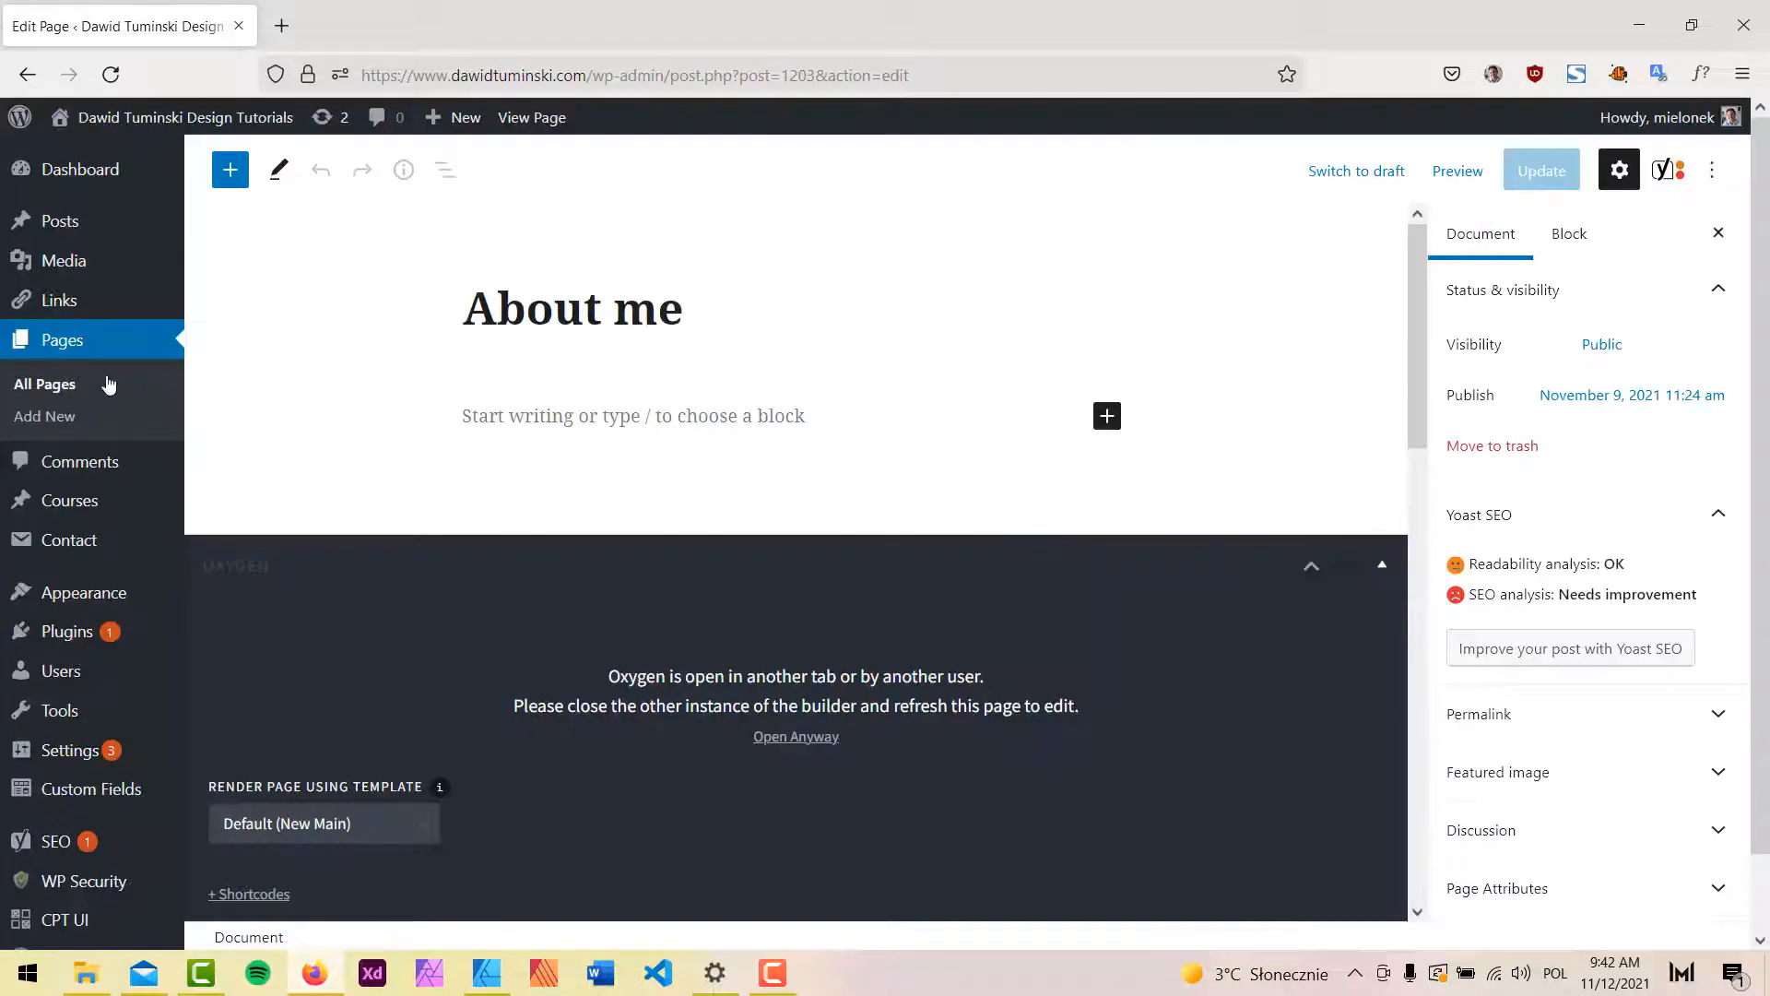
left_click(46, 386)
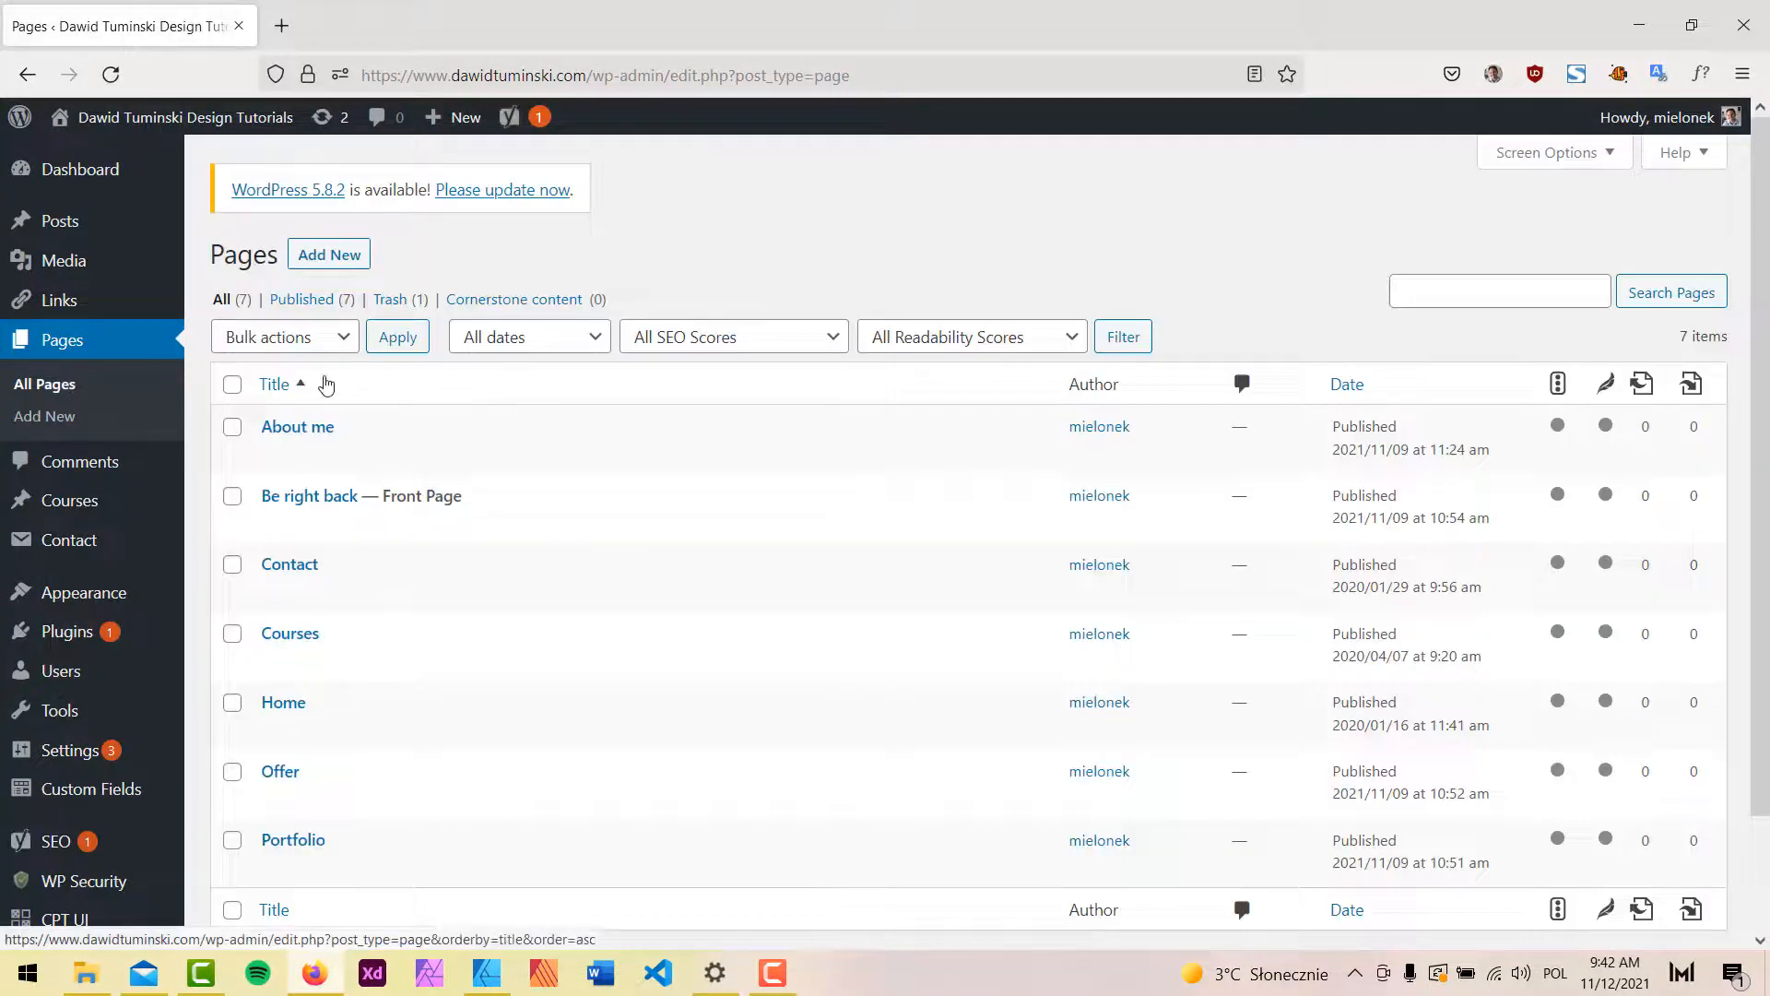
mouse_move(272, 604)
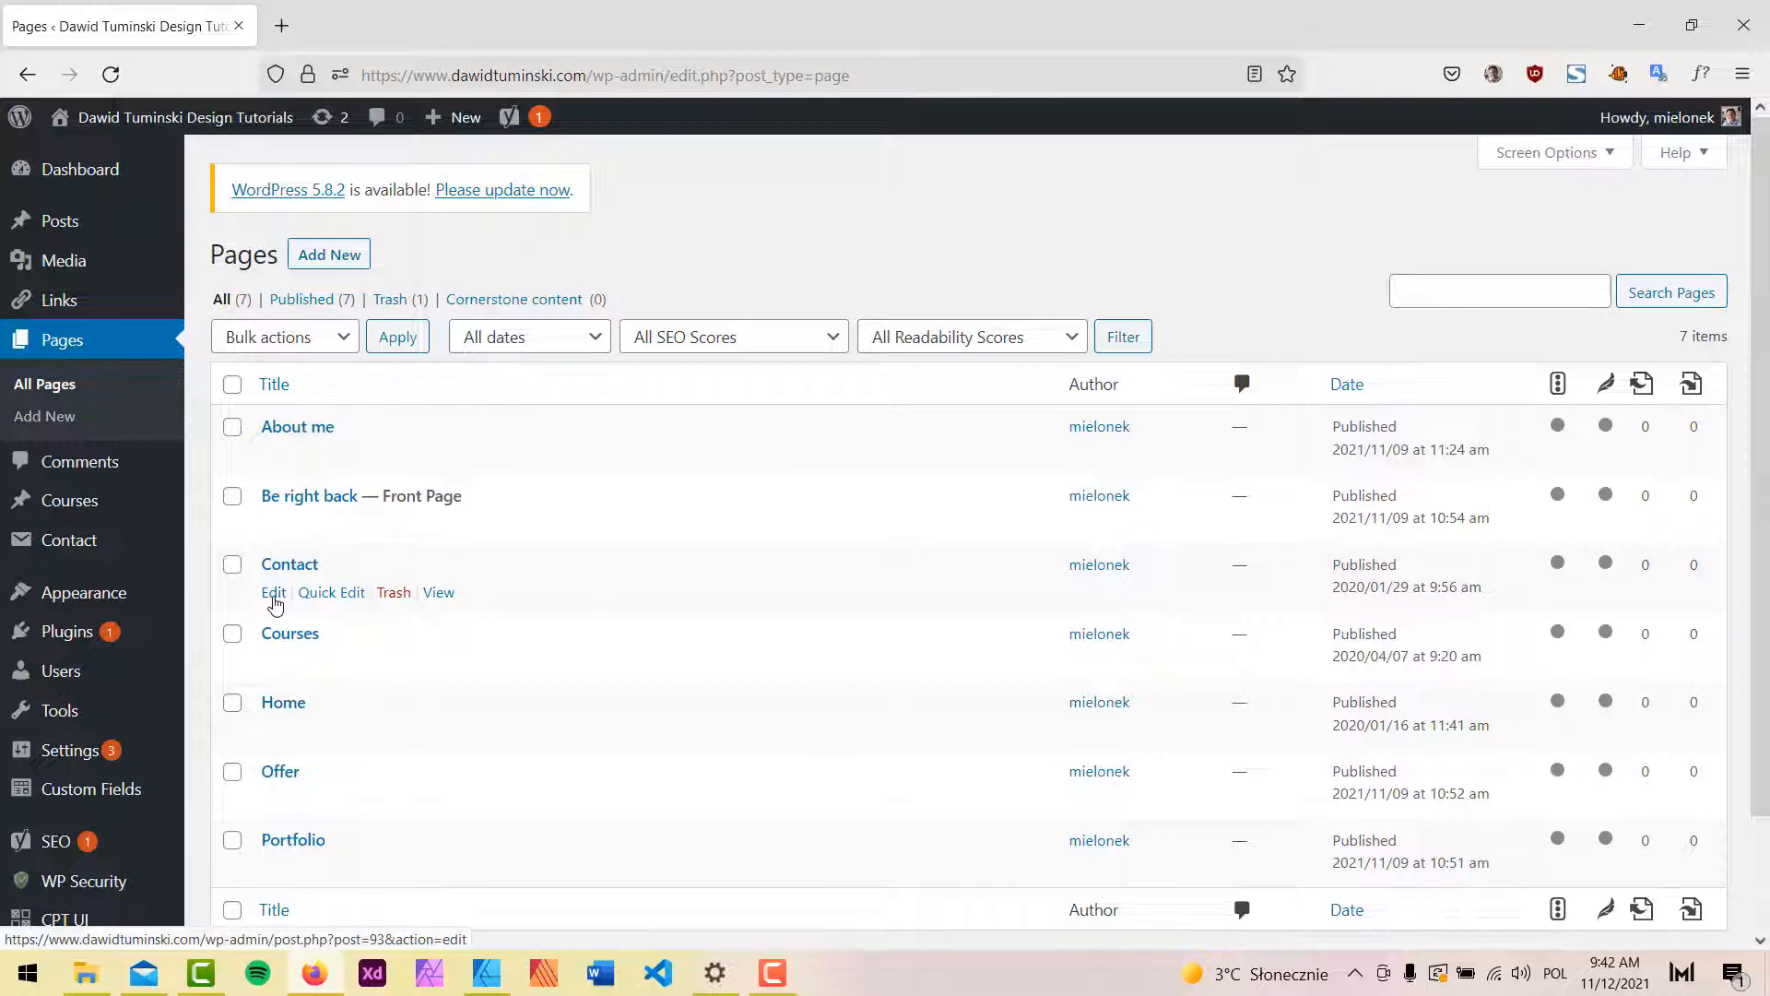
left_click(315, 973)
left_click(316, 972)
Update the Portfolio page and launch it in the Oxygen builder.
mouse_move(496, 542)
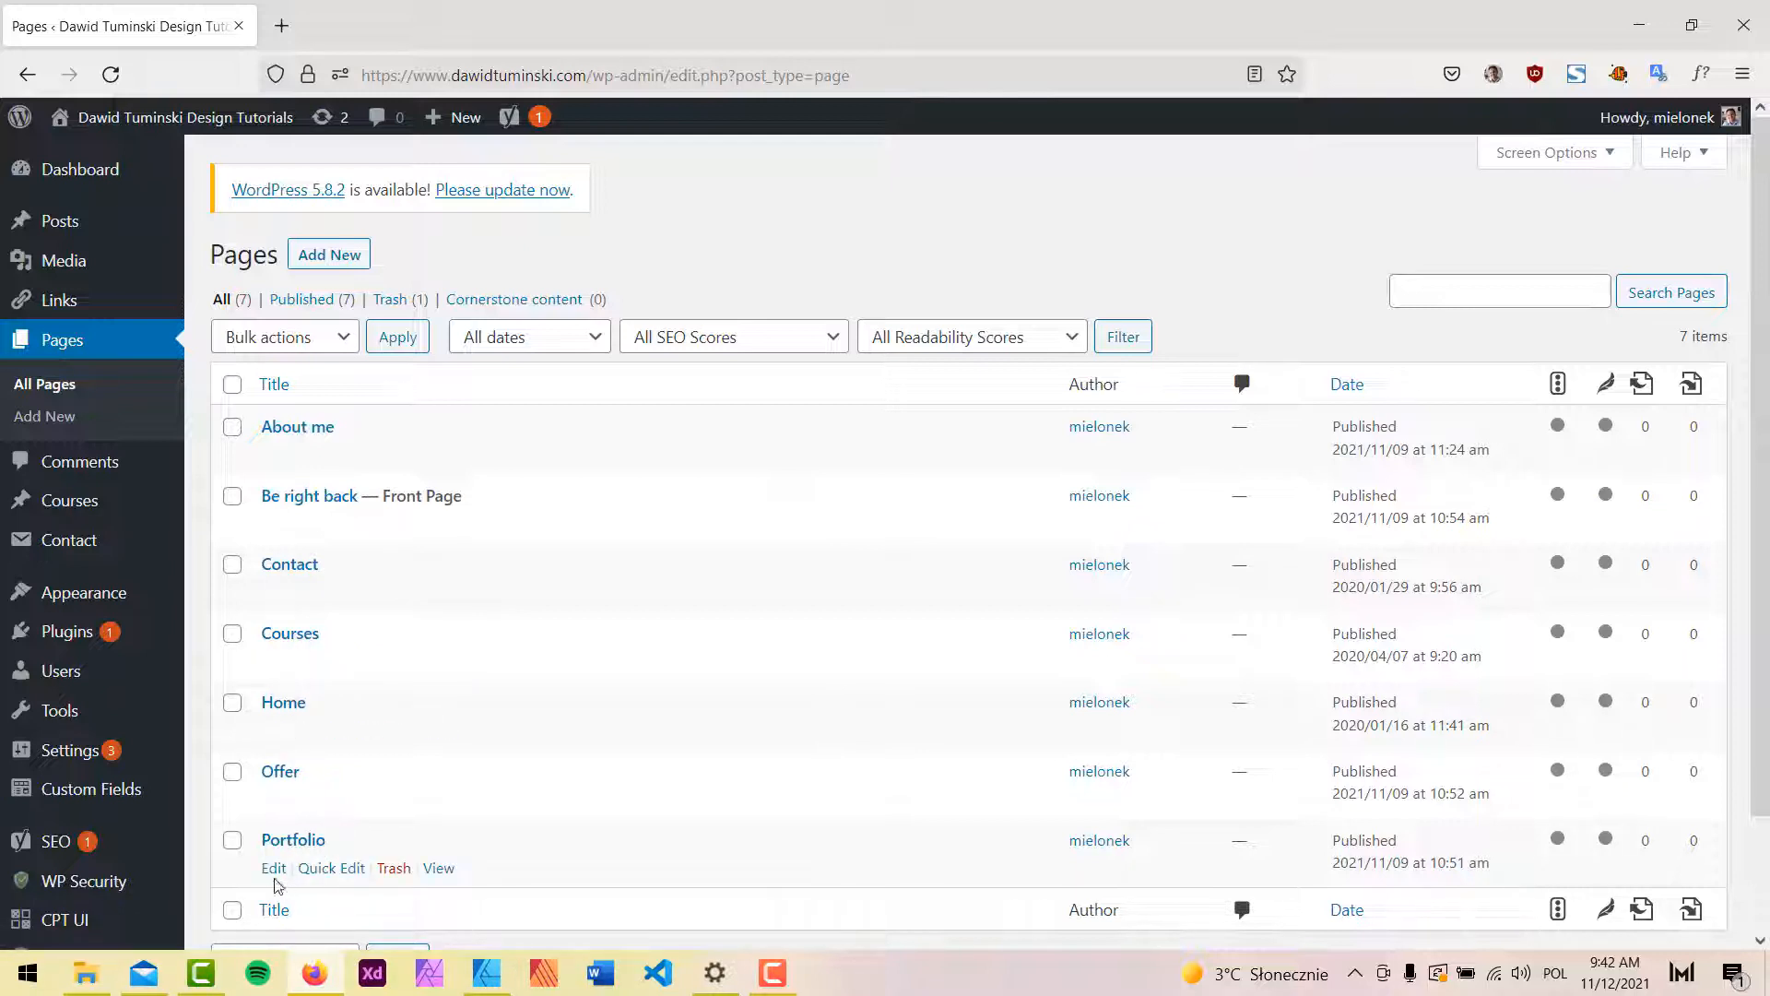
left_click(279, 876)
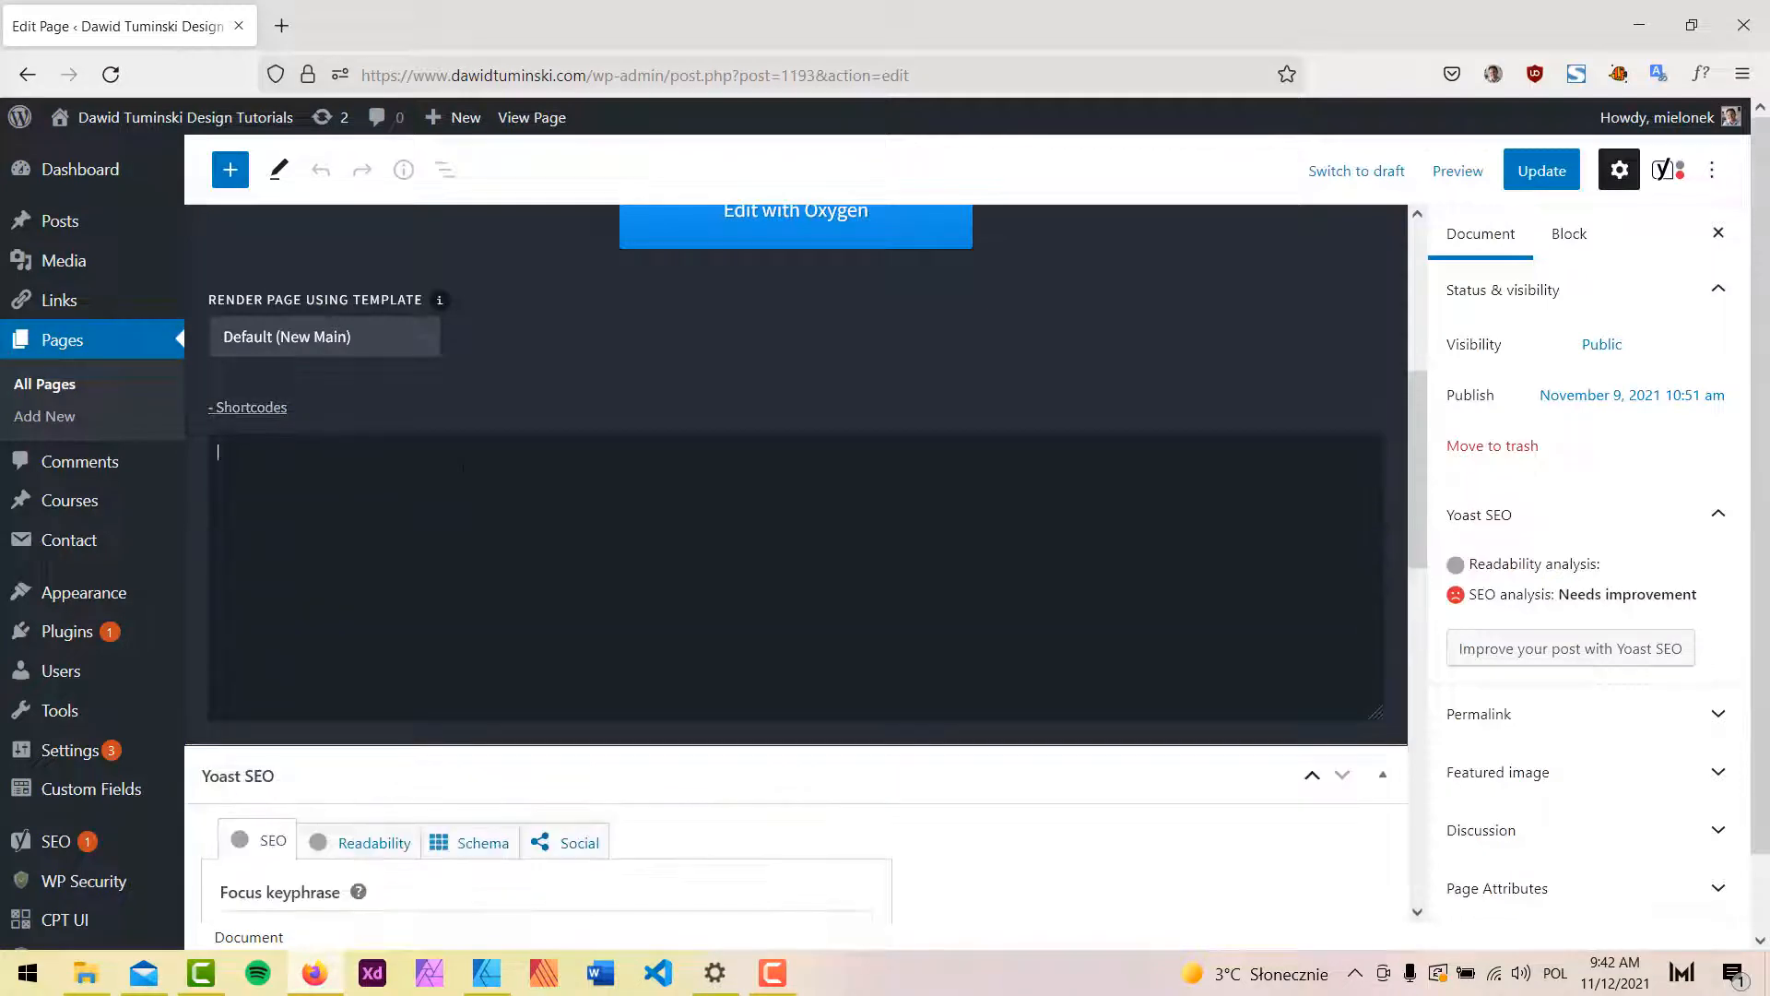
left_click(1522, 184)
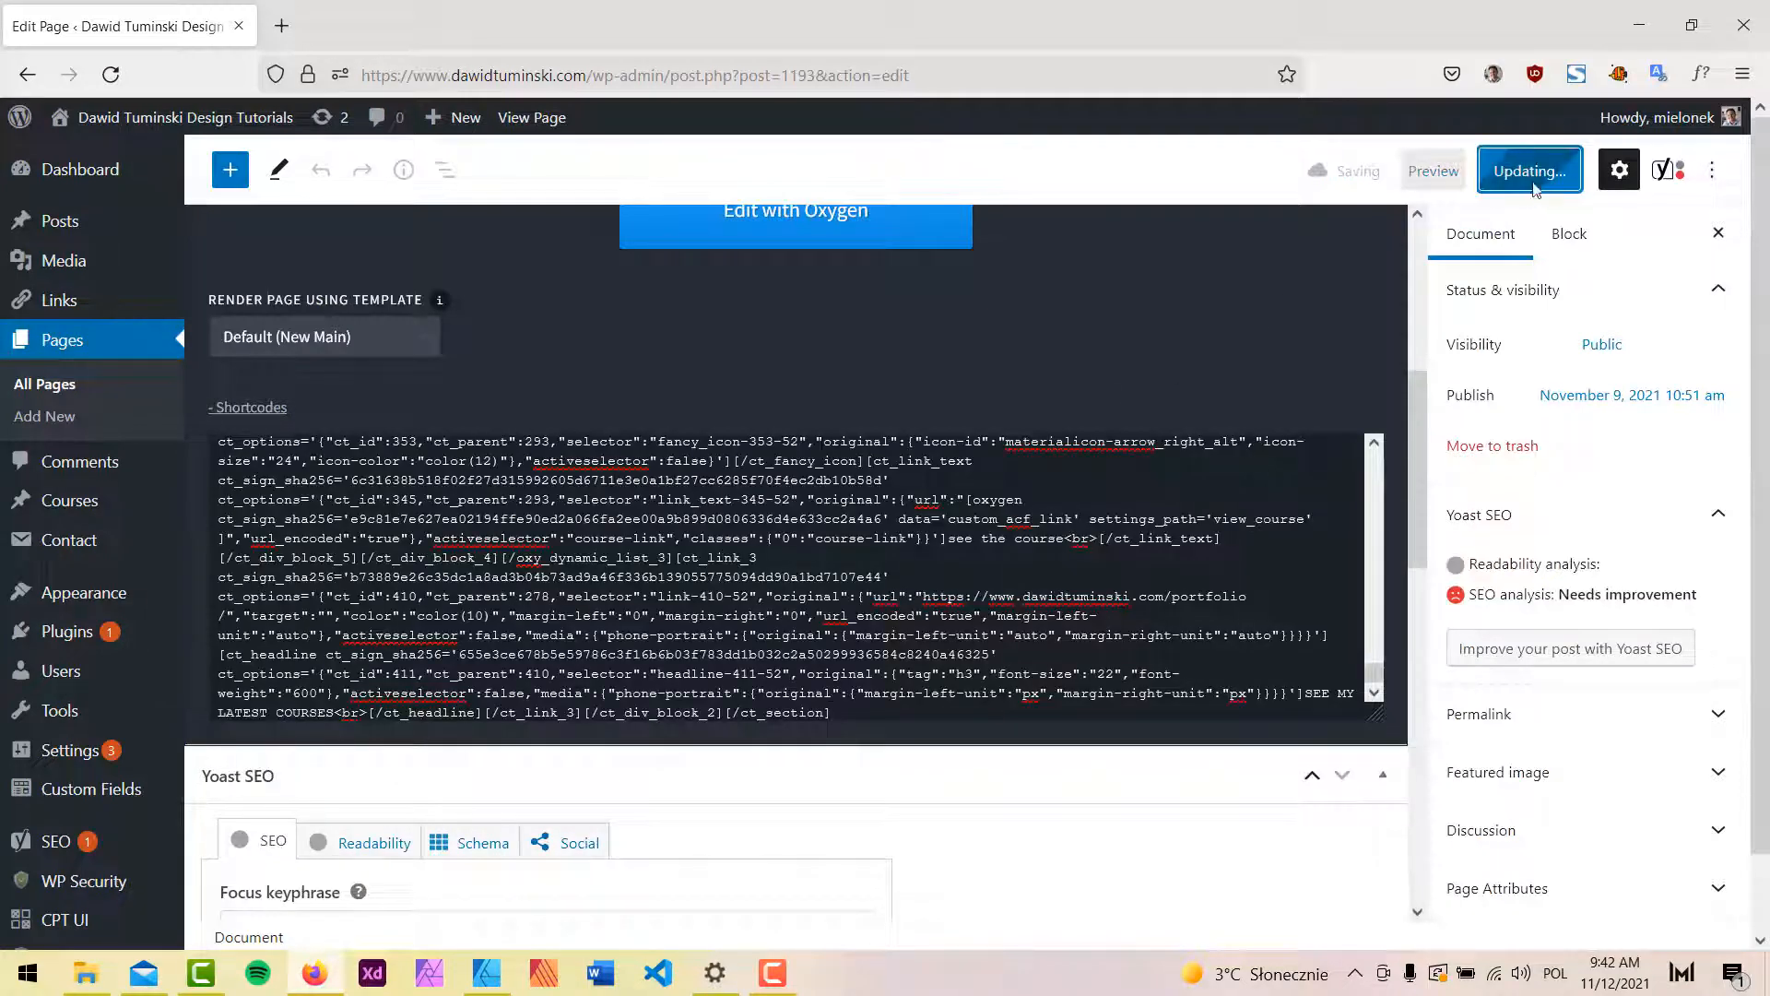
left_click(799, 216)
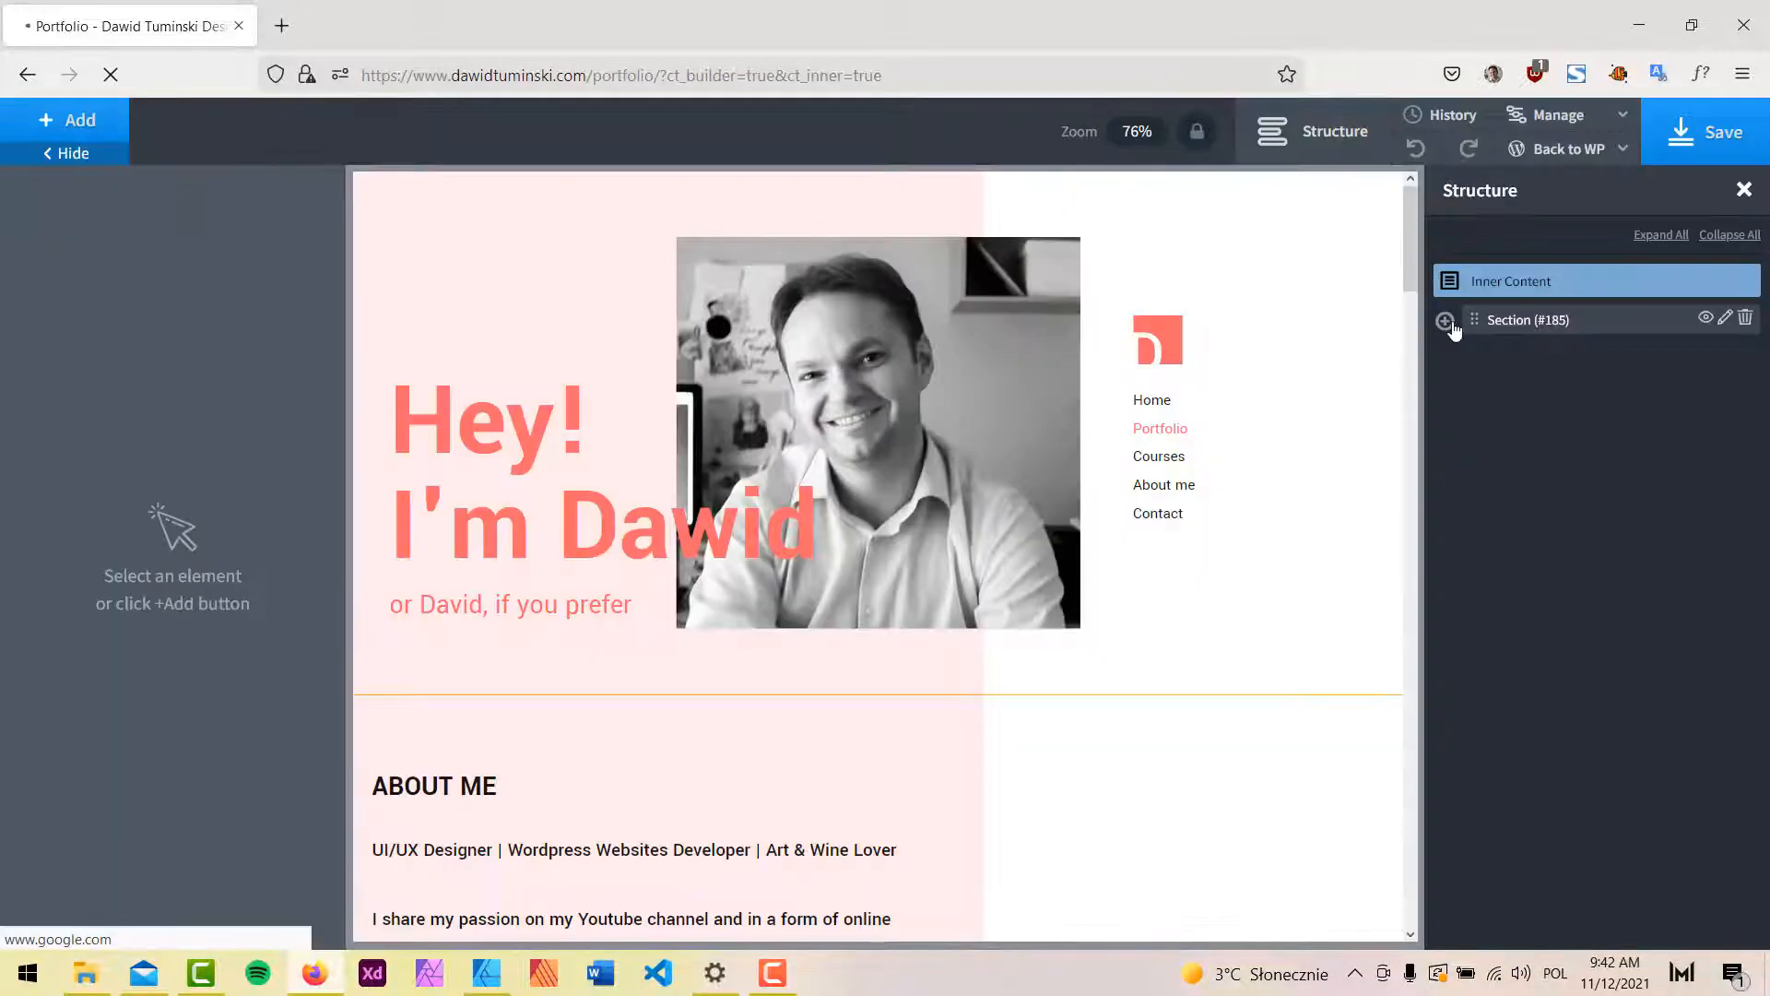
Expand Section #185 in Structure, then view the mockup's Portfolio Latest Work area.
left_click(1445, 321)
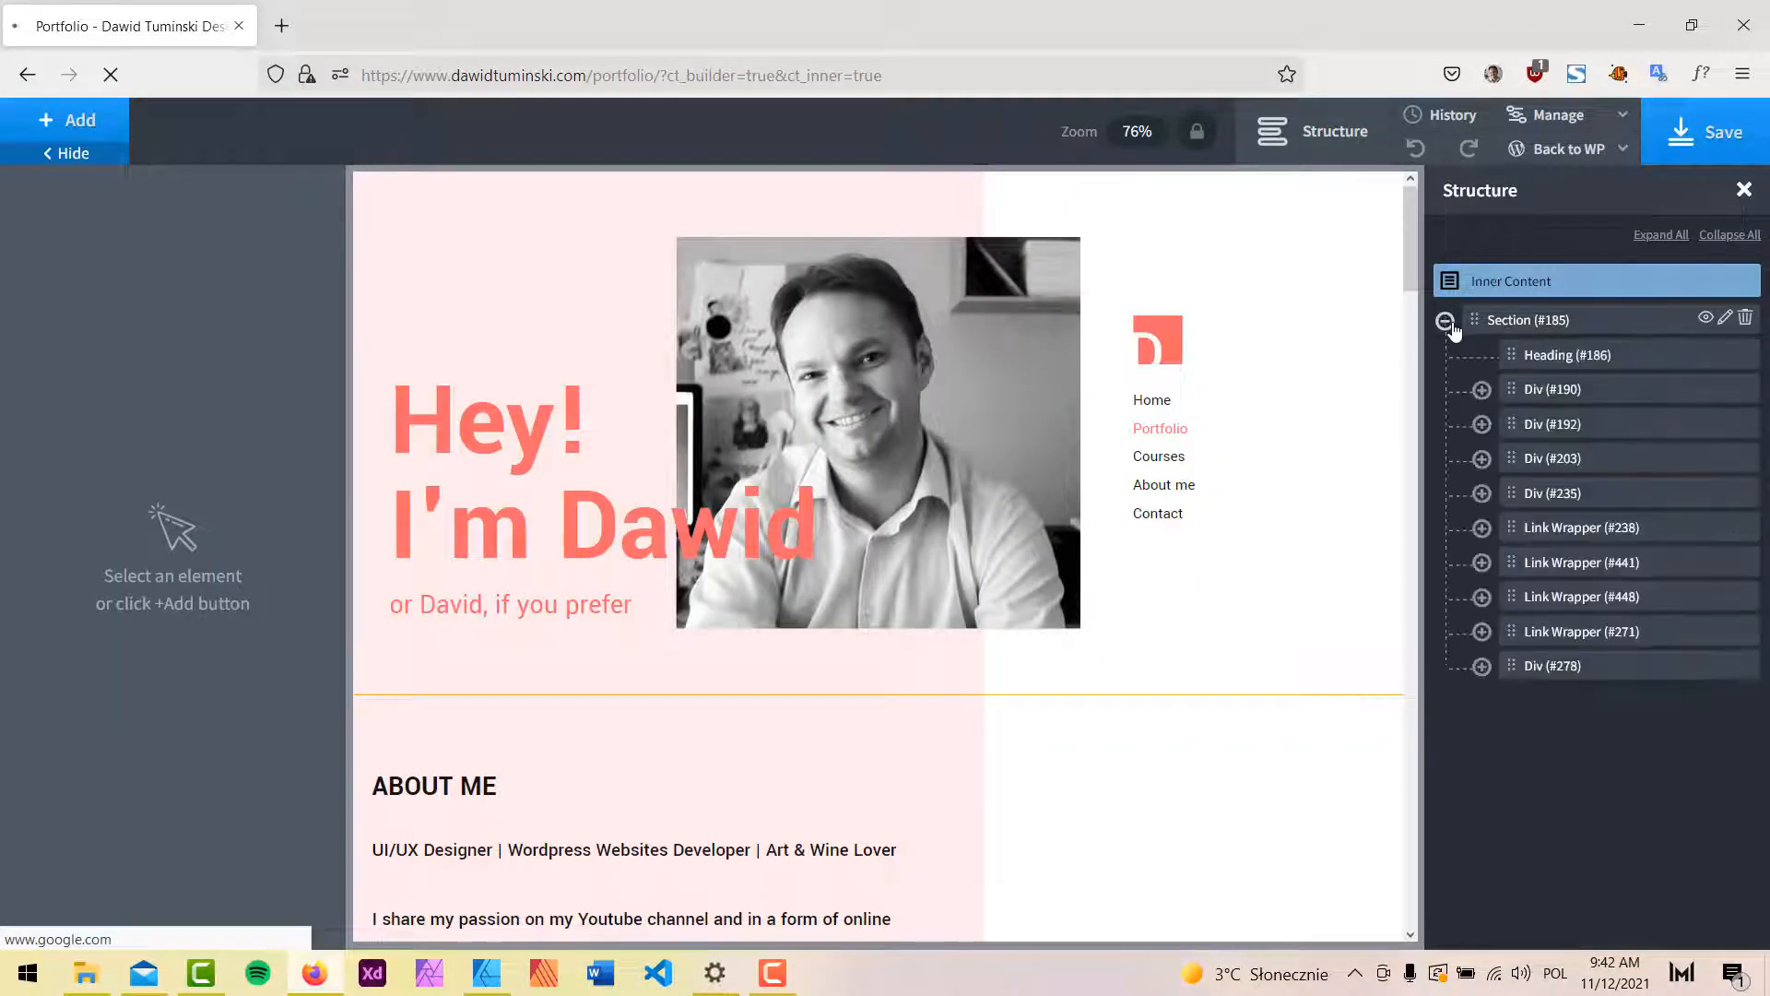
scroll(771, 524, "down", 3)
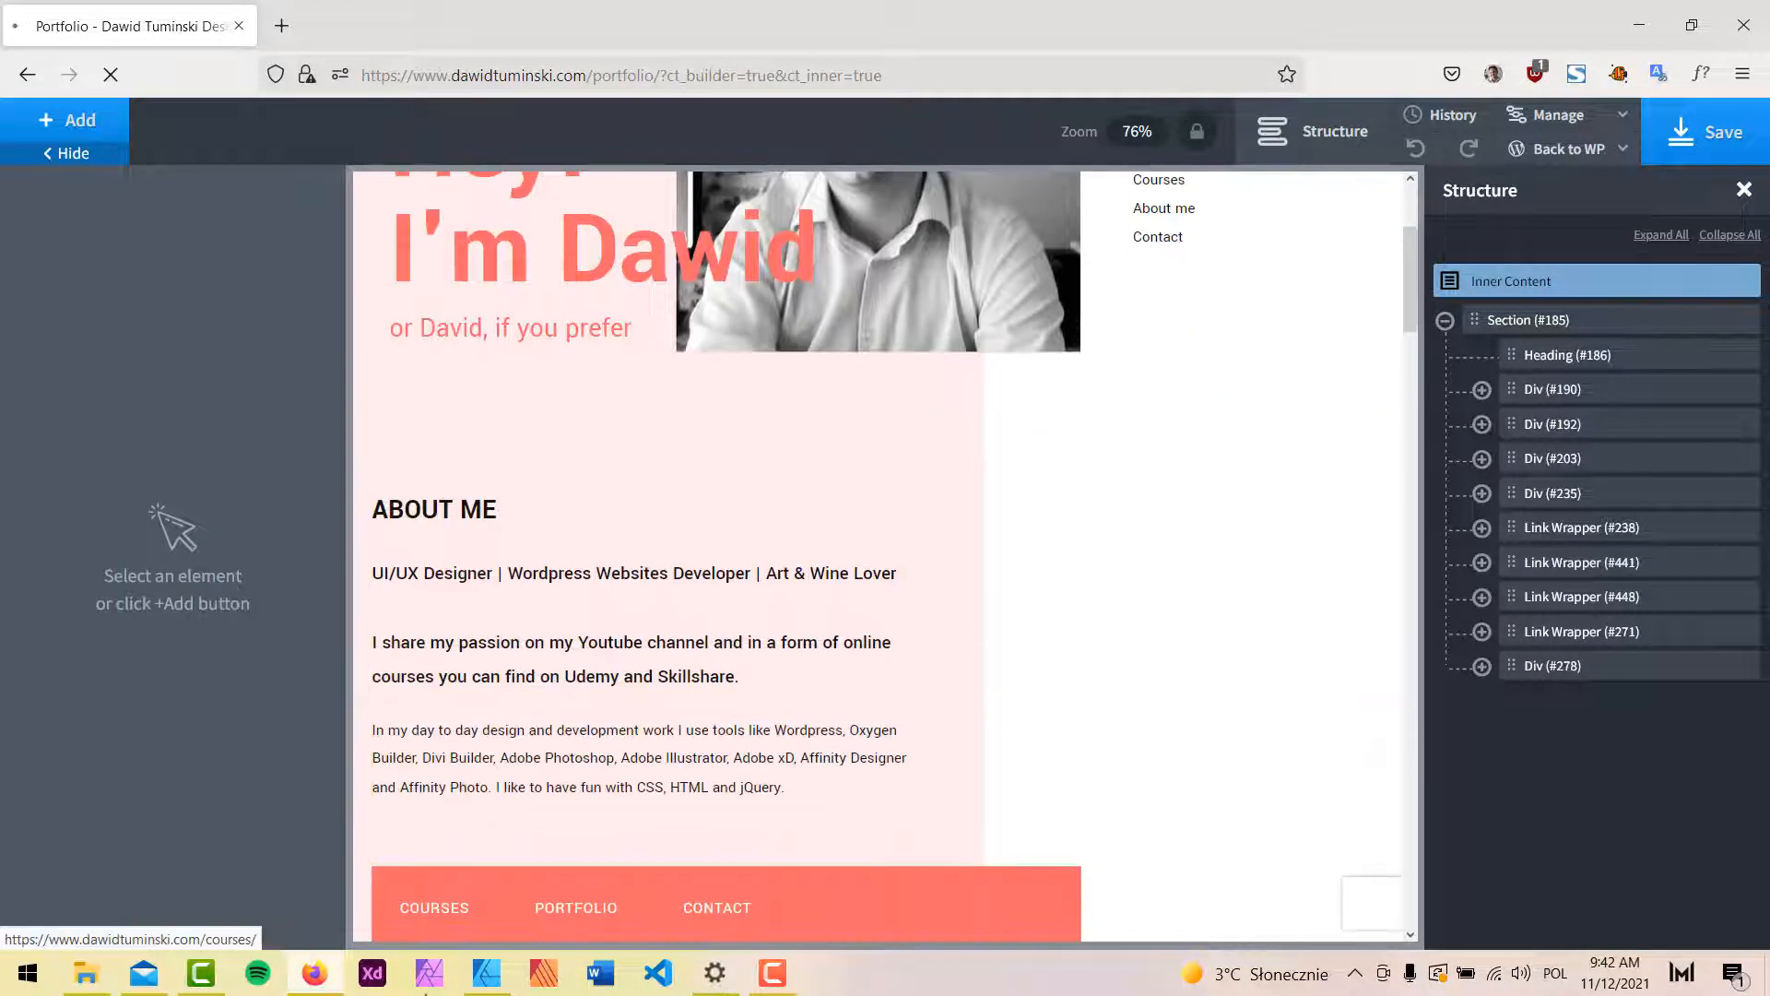
left_click(486, 973)
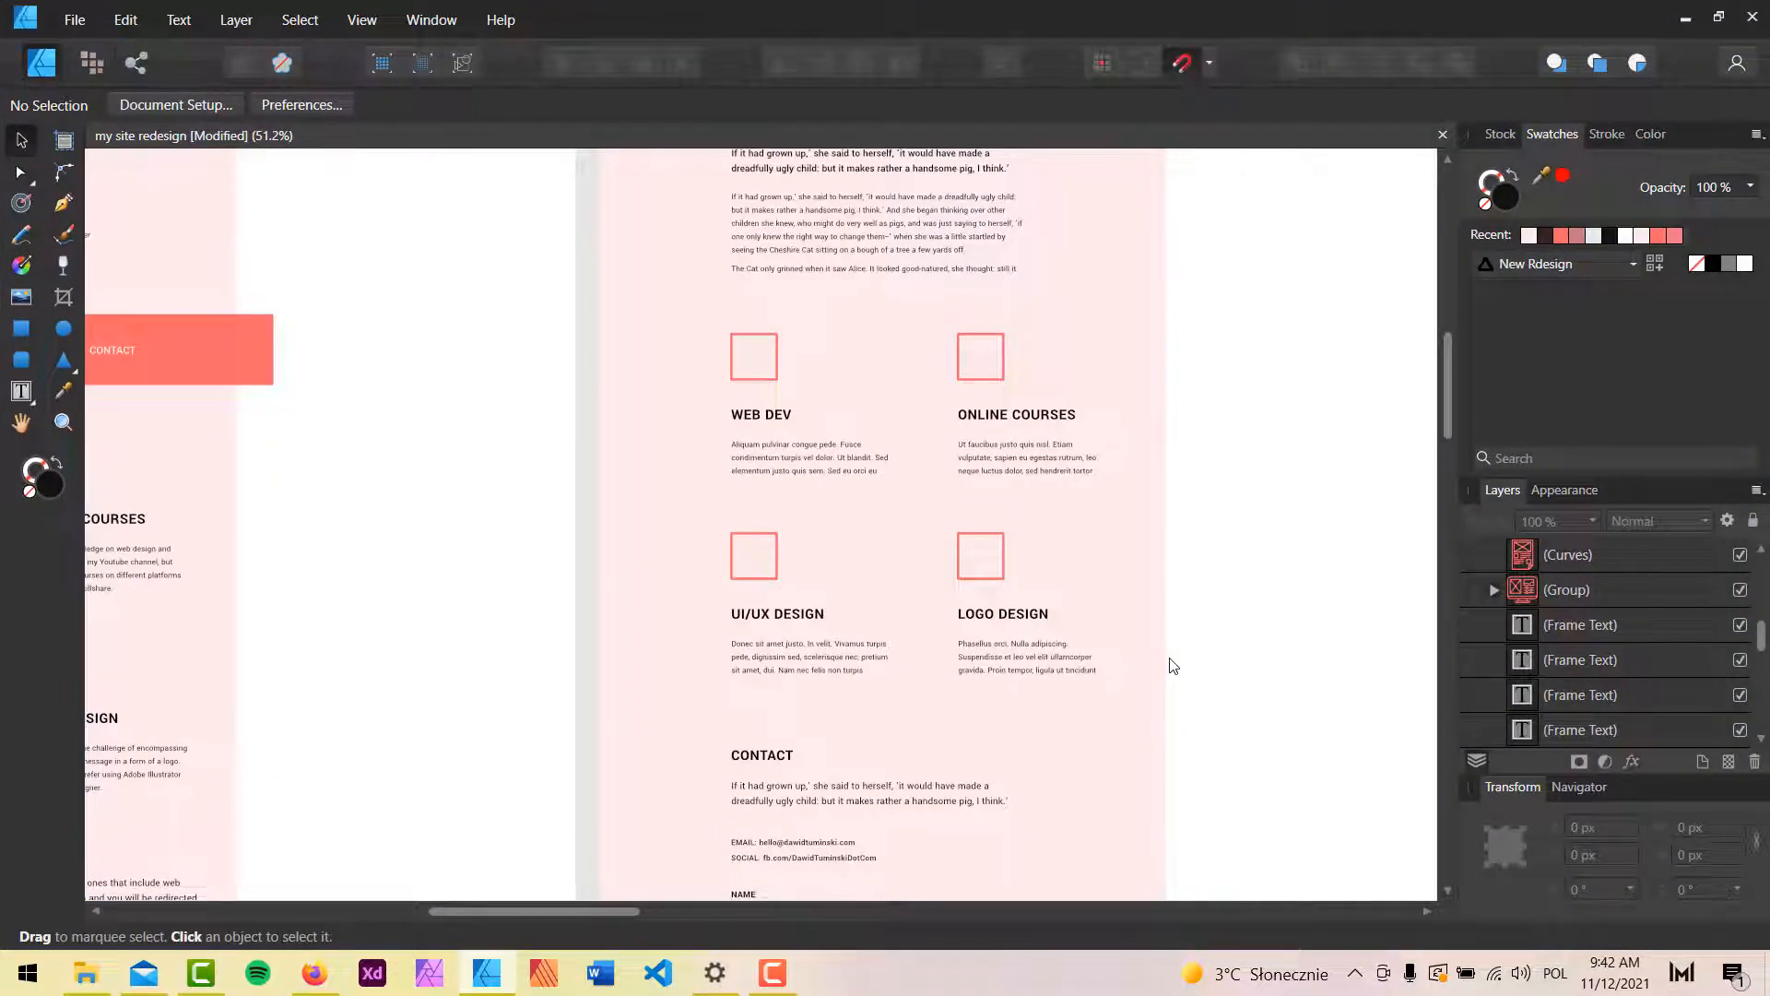
scroll(1173, 672, "up", 5)
key("space")
left_click_drag(1260, 620, 393, 461)
scroll(811, 368, "right", 5)
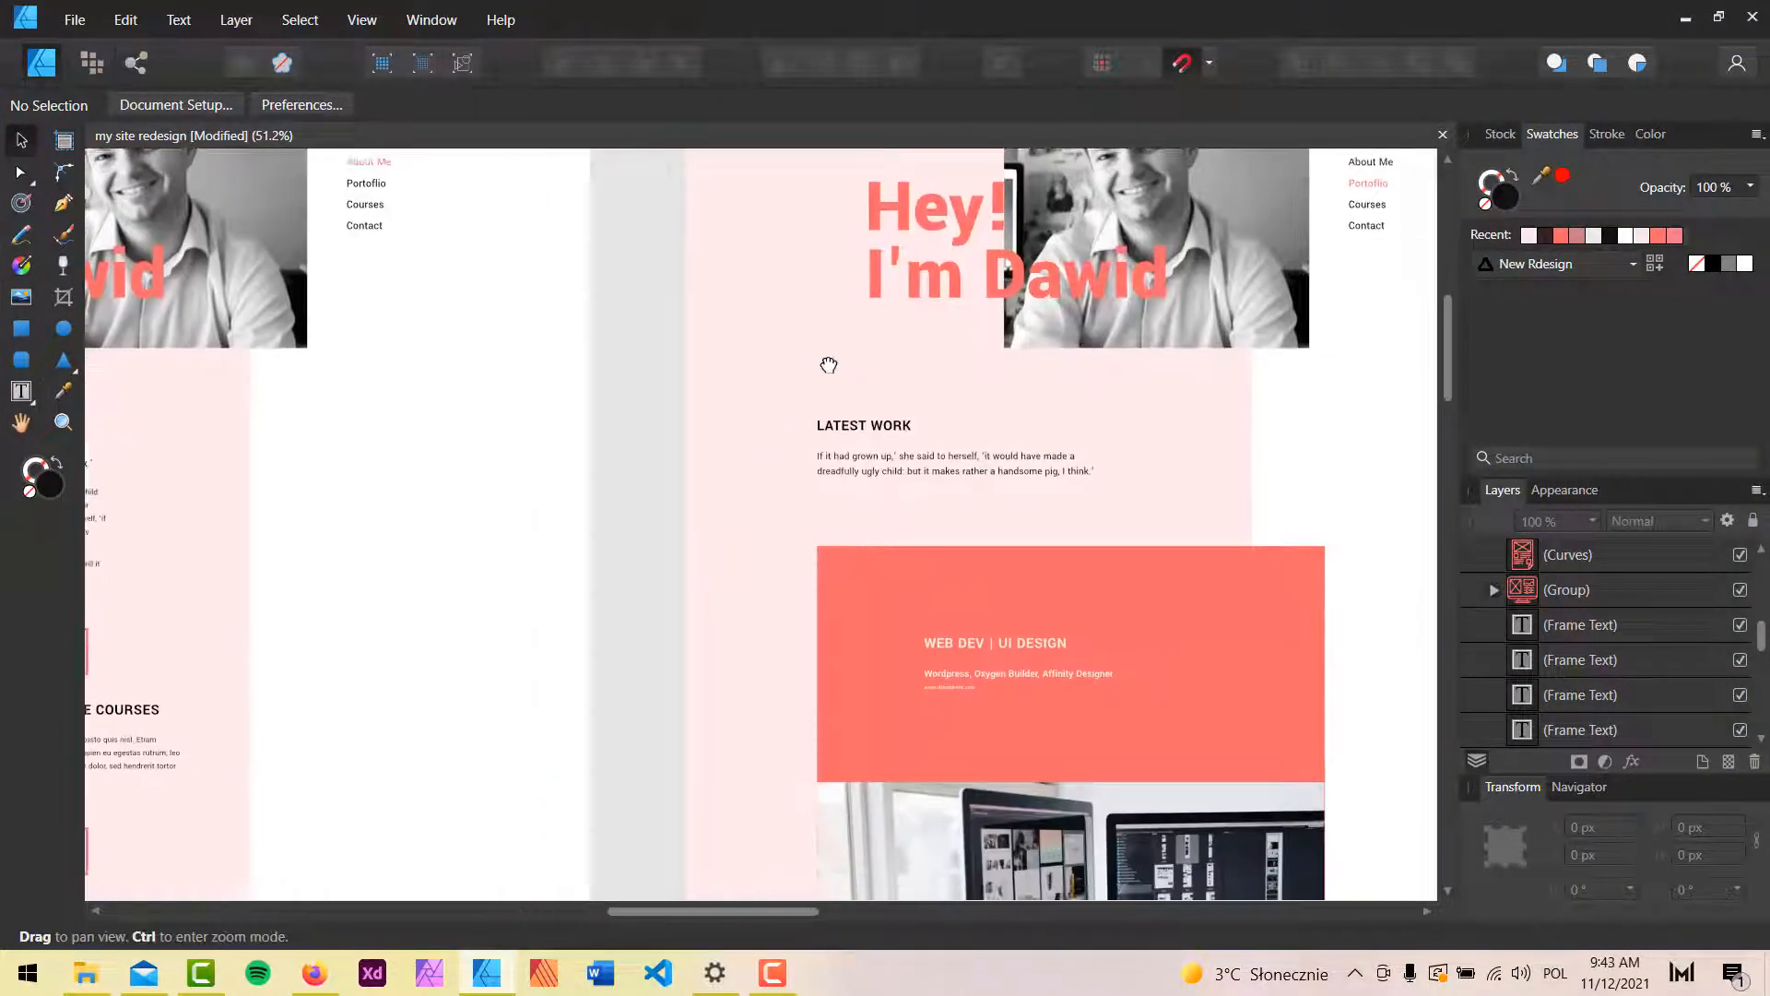
left_click(1684, 21)
Delete the ABOUT ME heading, About Me text, orange navigation bar and services grid.
left_click(664, 481)
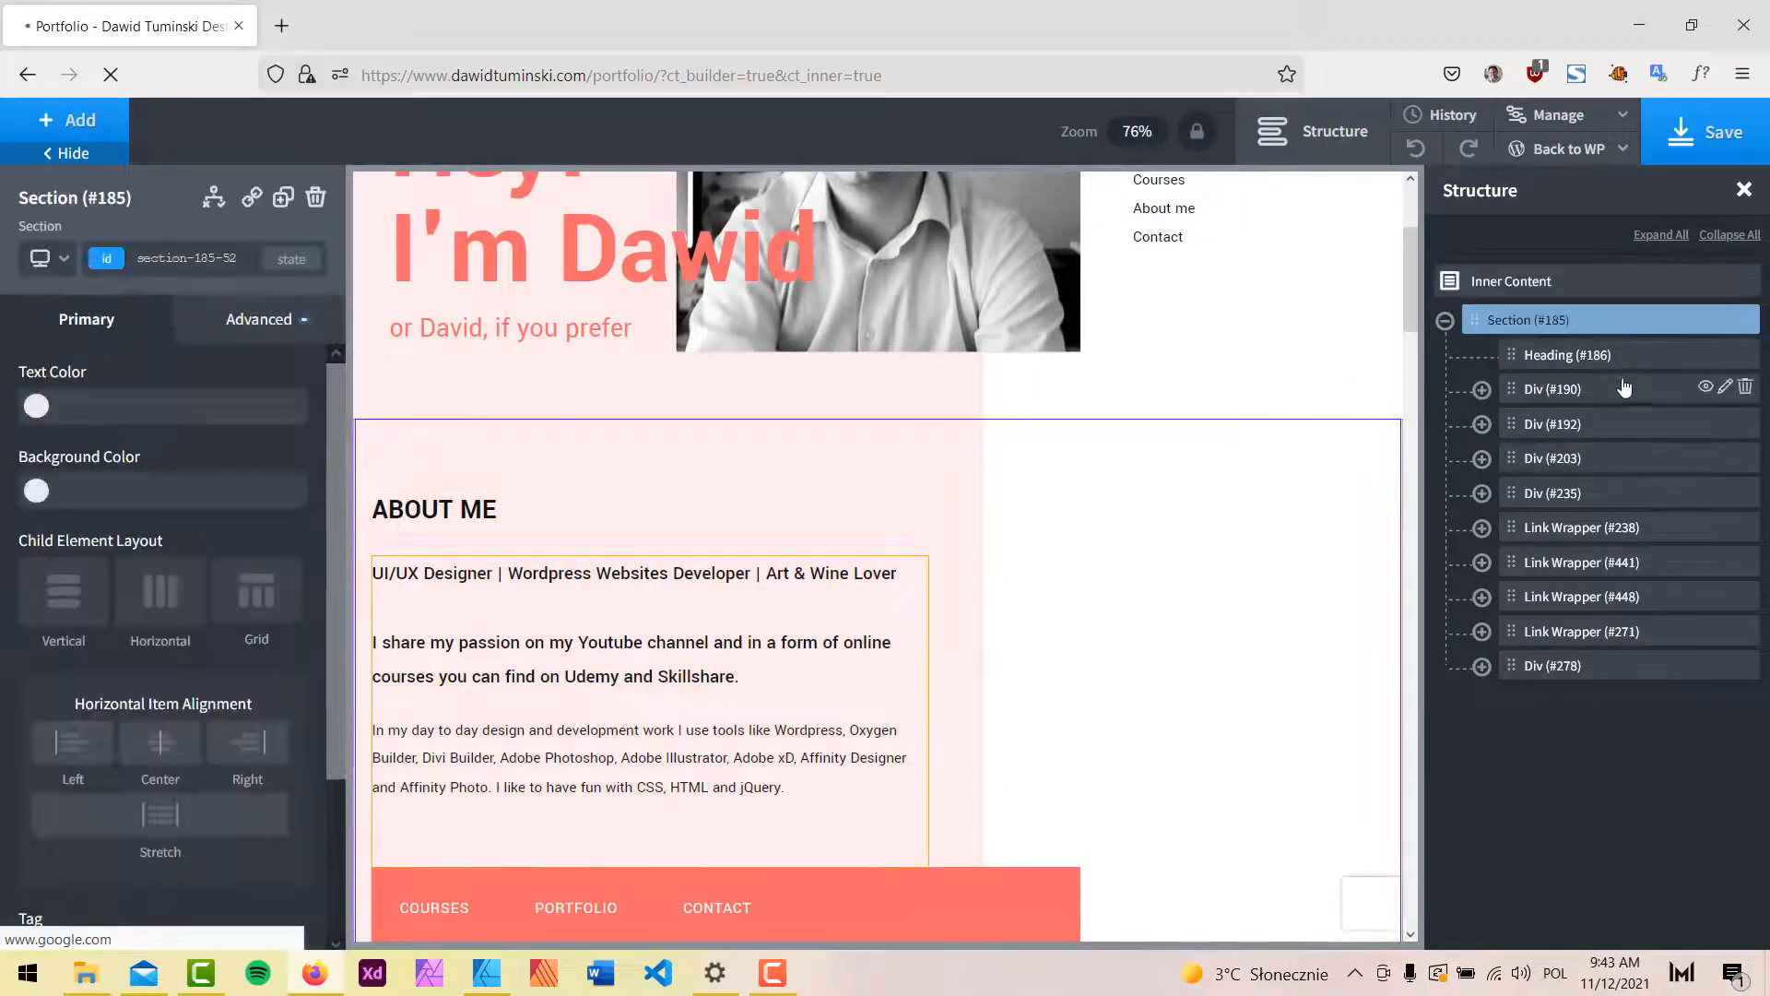
left_click(1592, 390)
left_click(1595, 362)
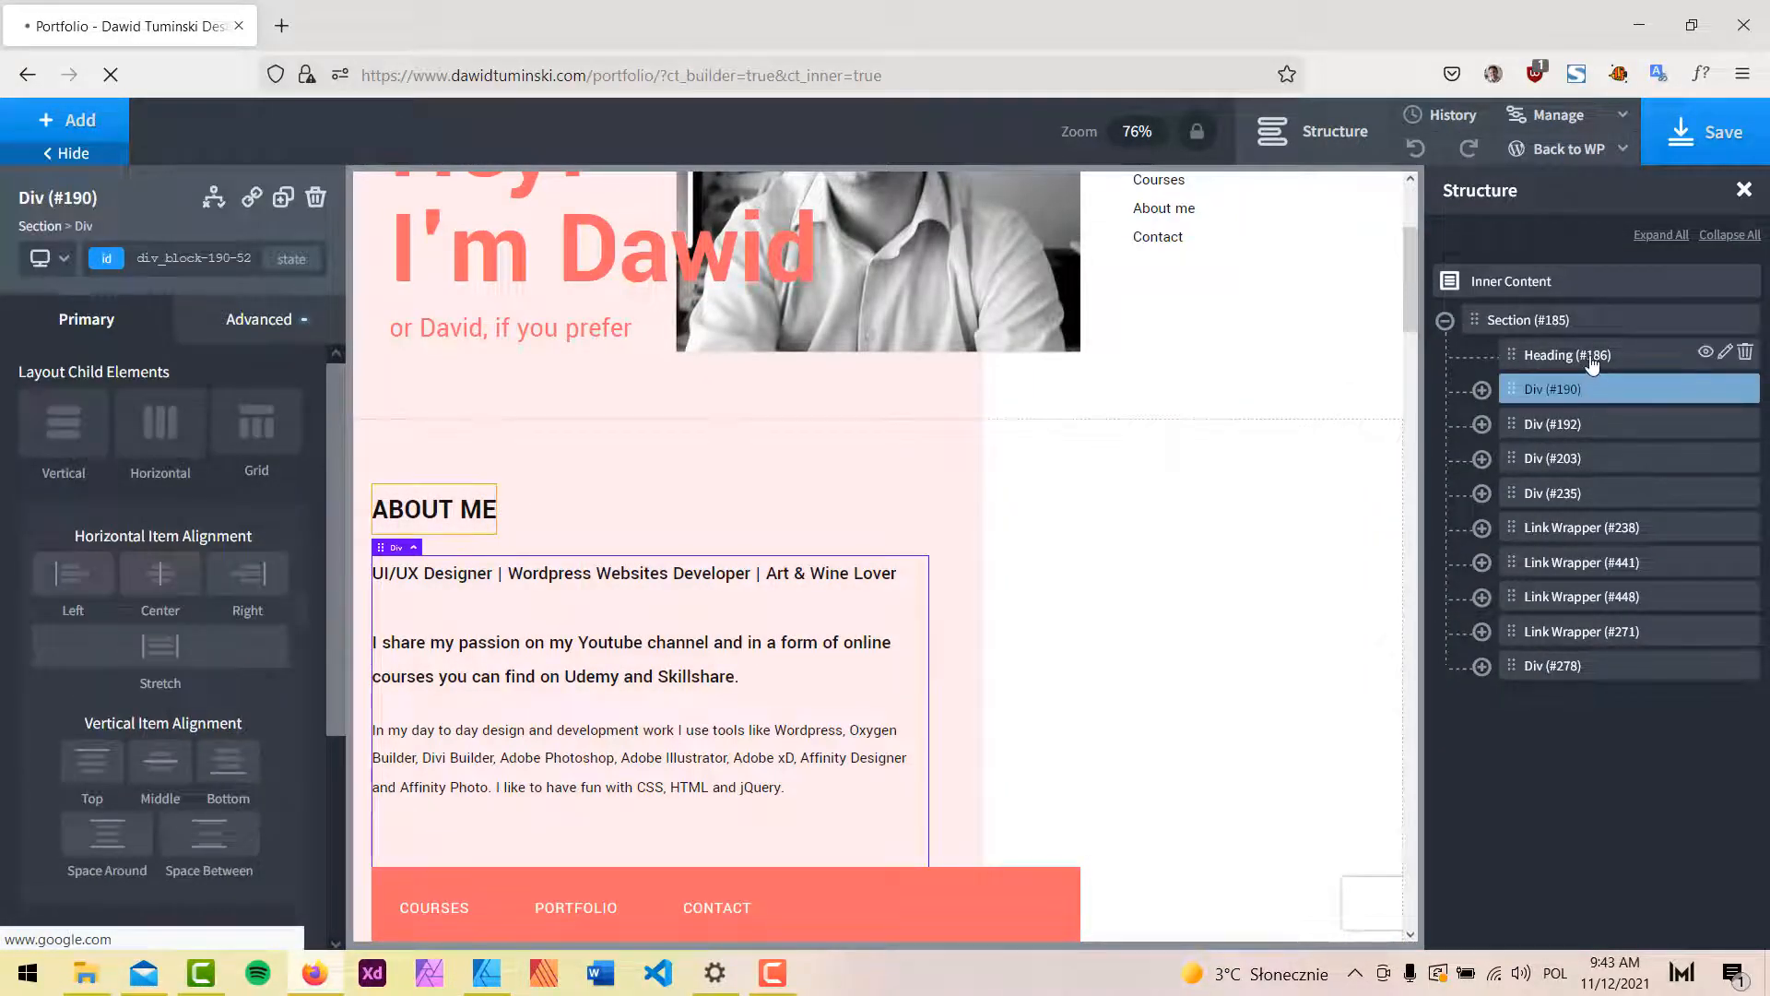
left_click(1745, 353)
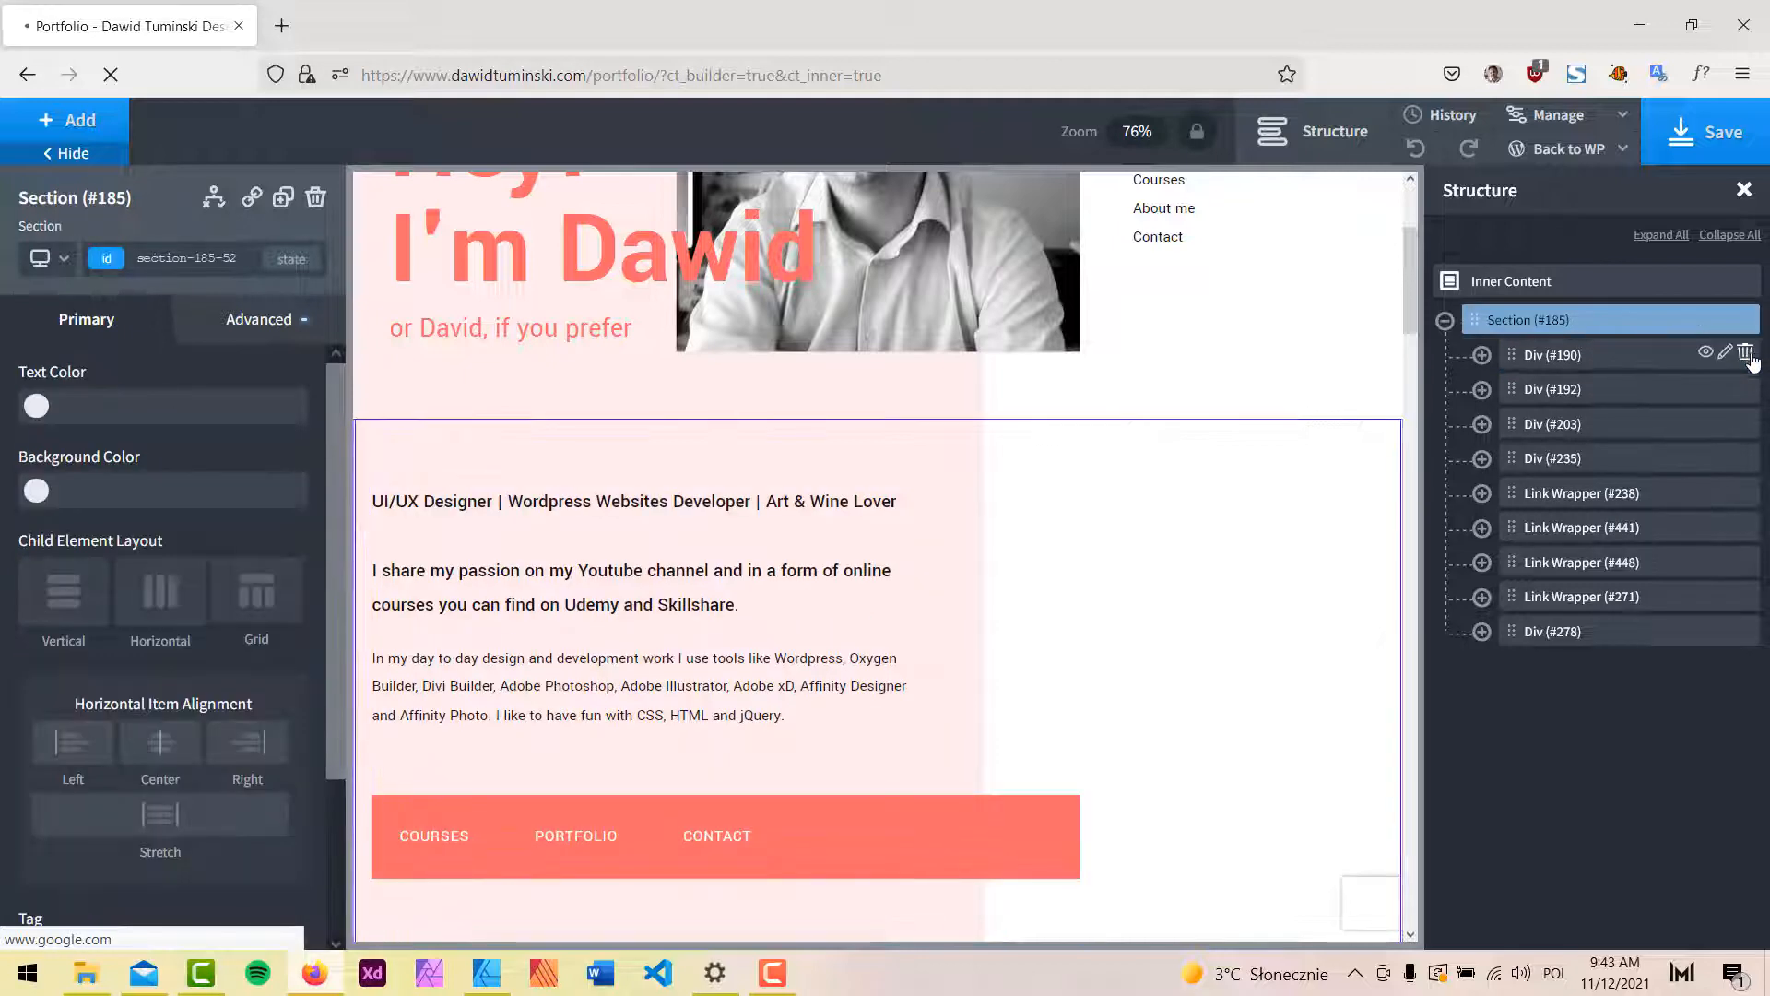
left_click(1745, 353)
left_click(1745, 354)
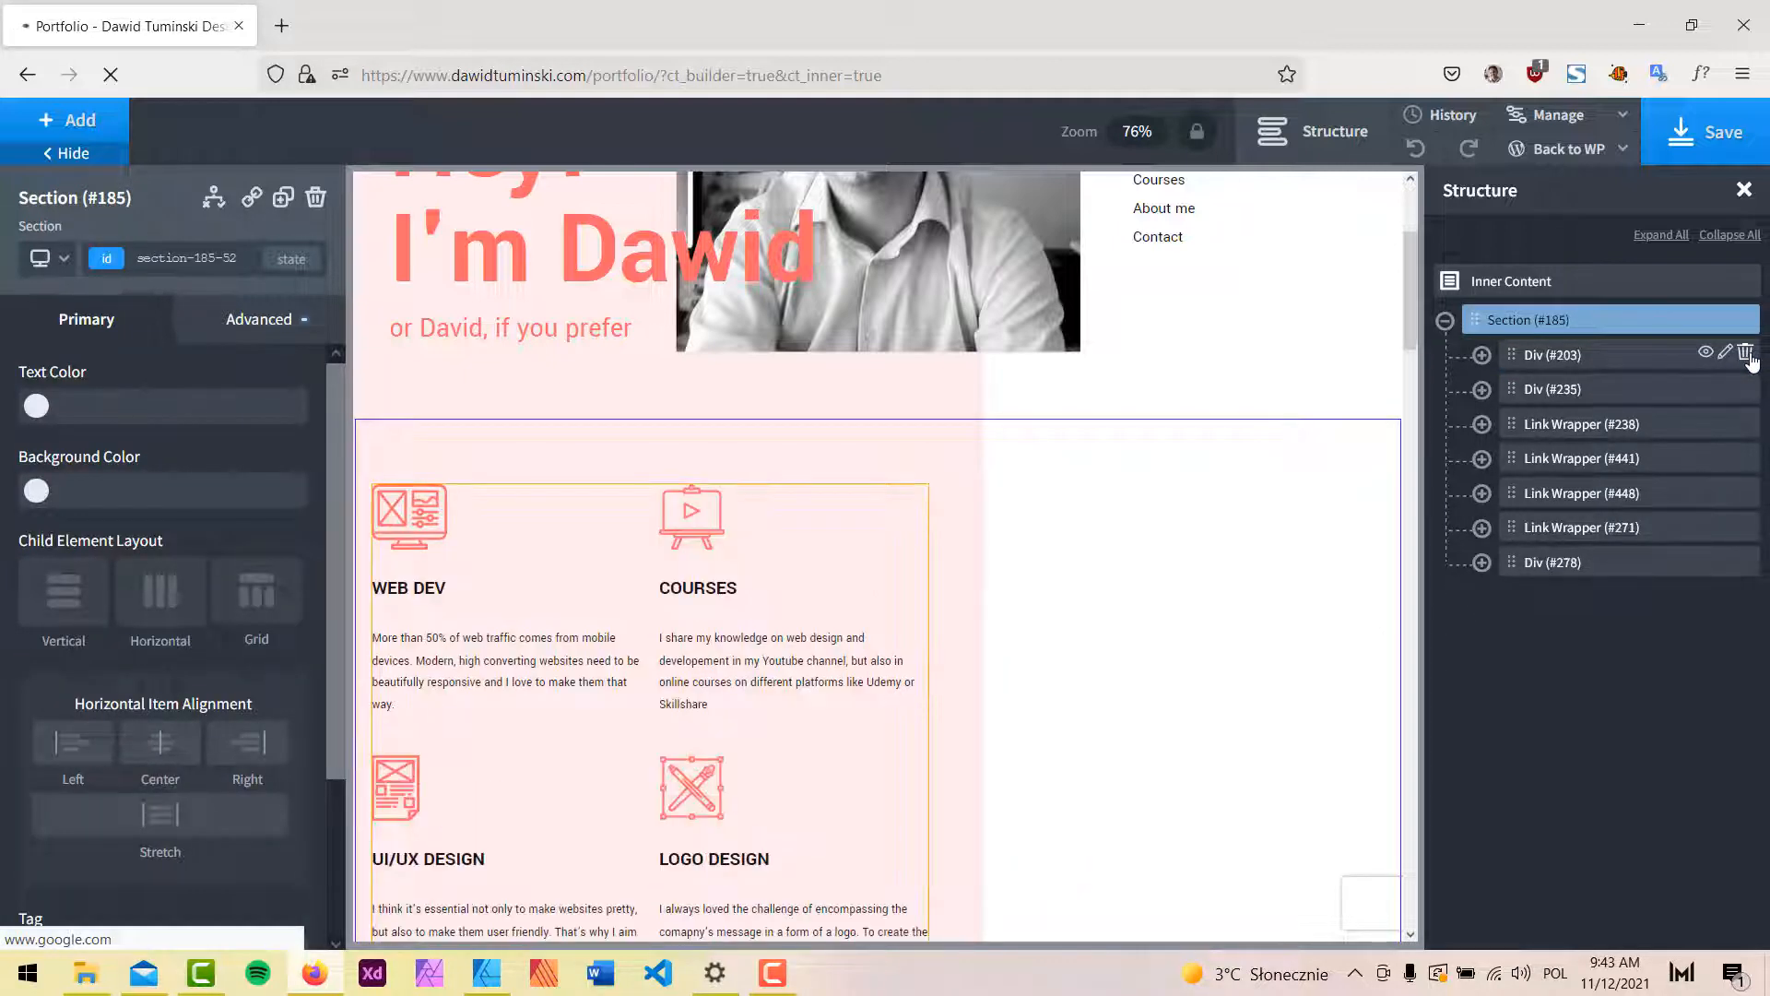
left_click(1745, 353)
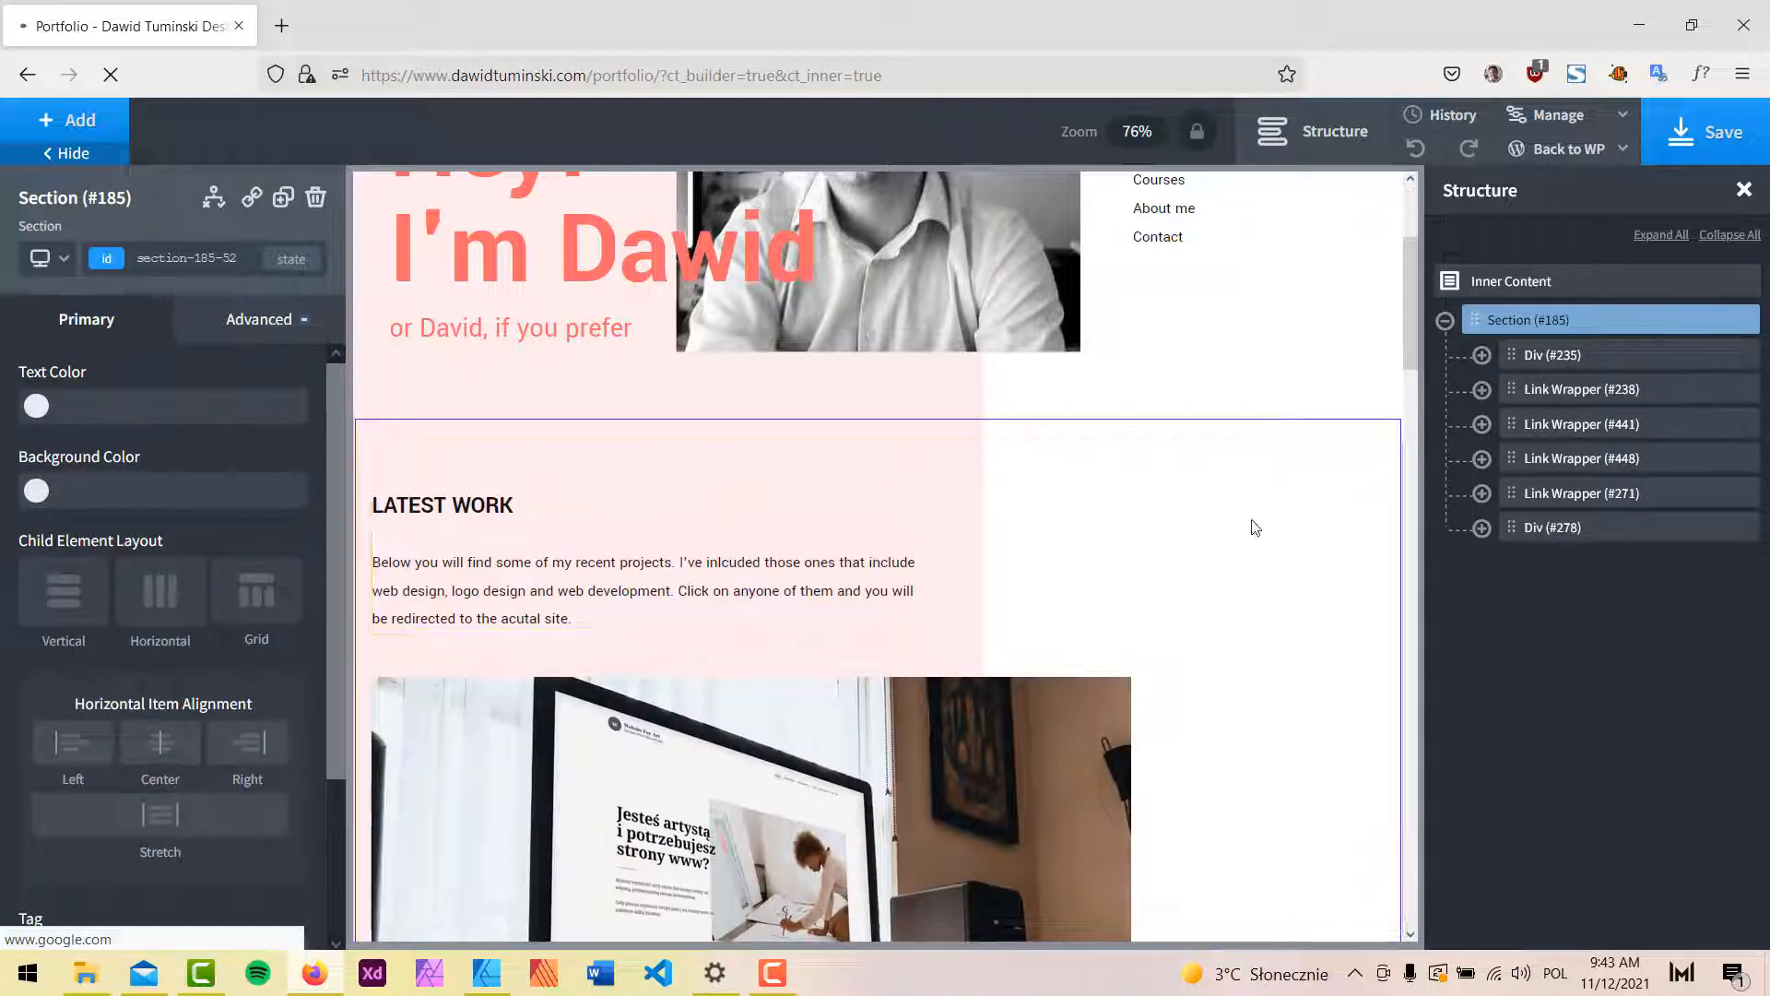
Delete the SEE MORE link and the My Courses block, then select the Magia Hipnozy project link.
scroll(1254, 524, "down", 10)
scroll(1235, 540, "down", 3)
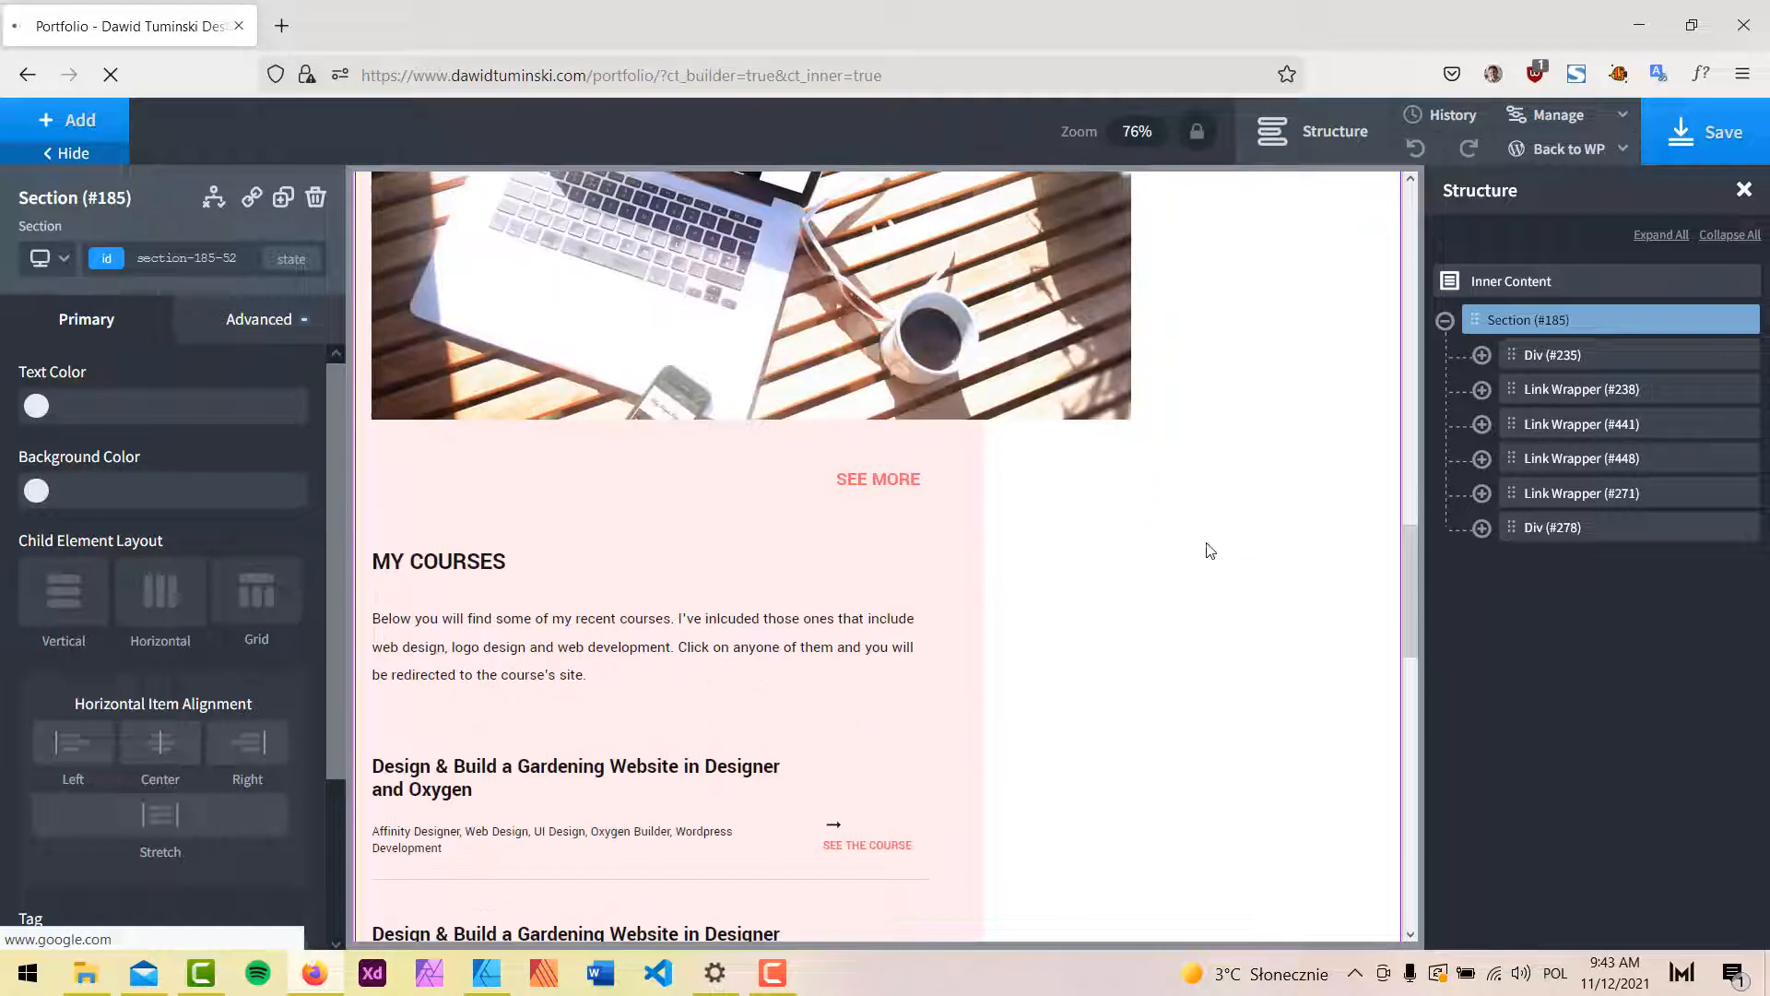
left_click(890, 475)
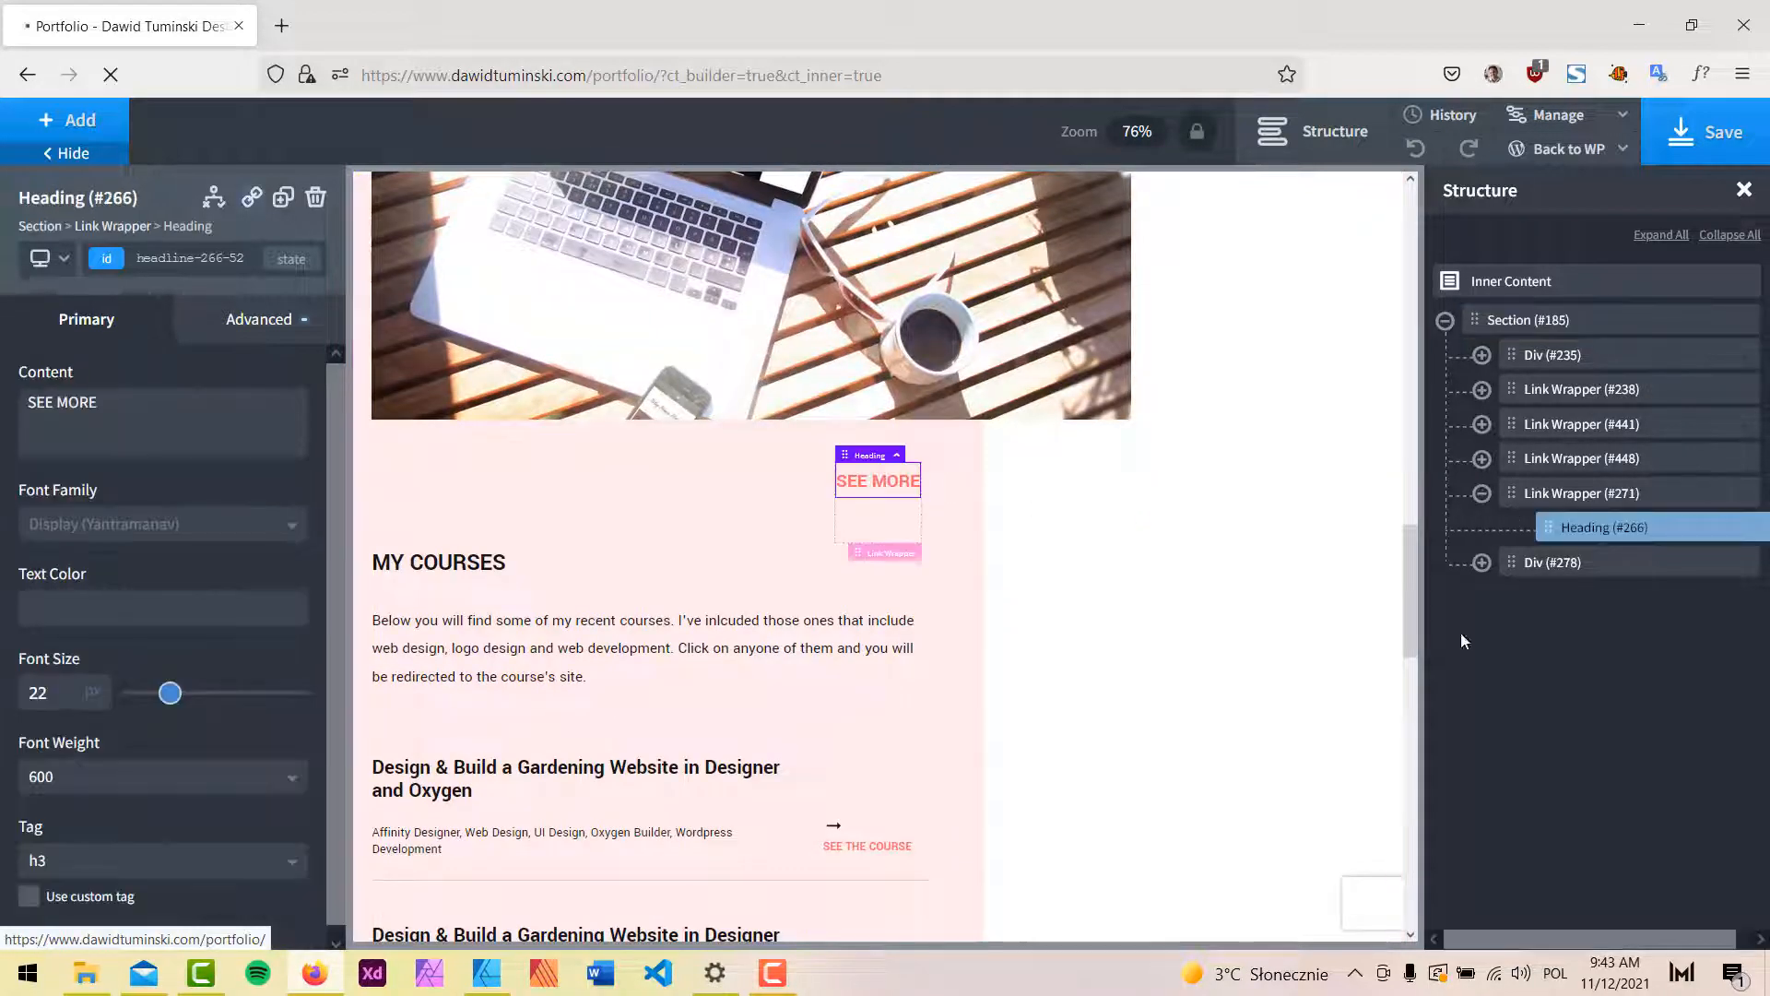
left_click(1570, 496)
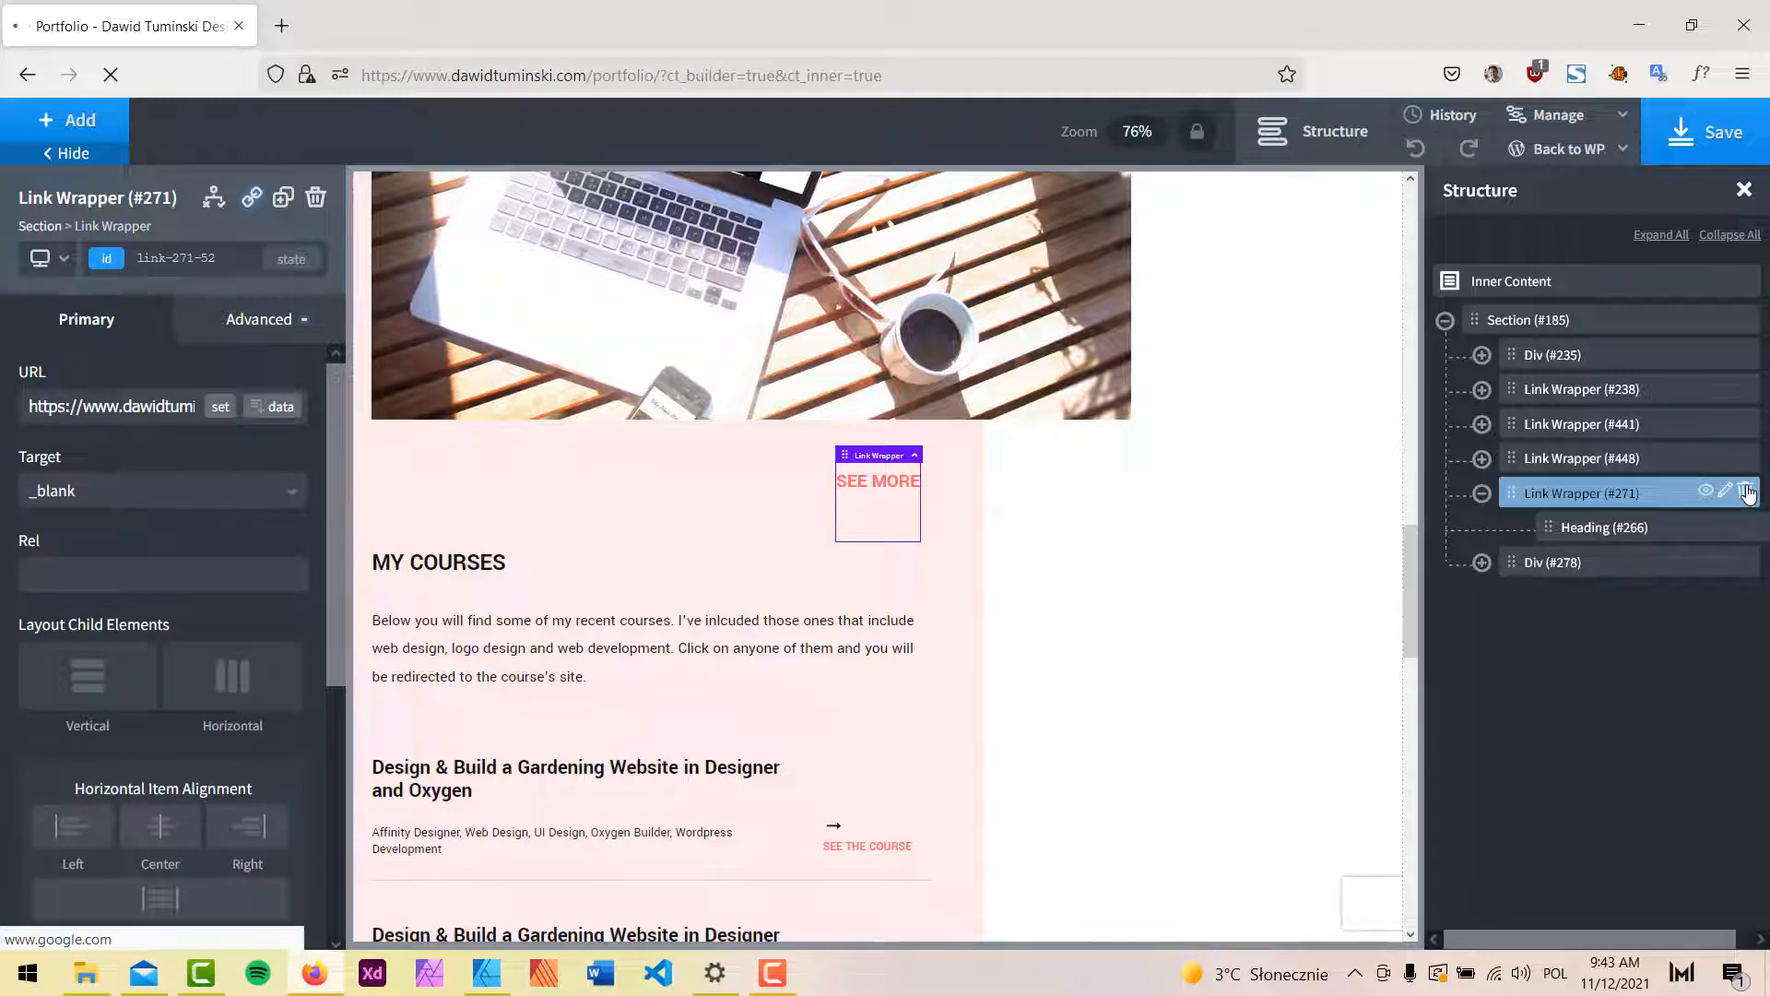
left_click(1746, 491)
left_click(1565, 495)
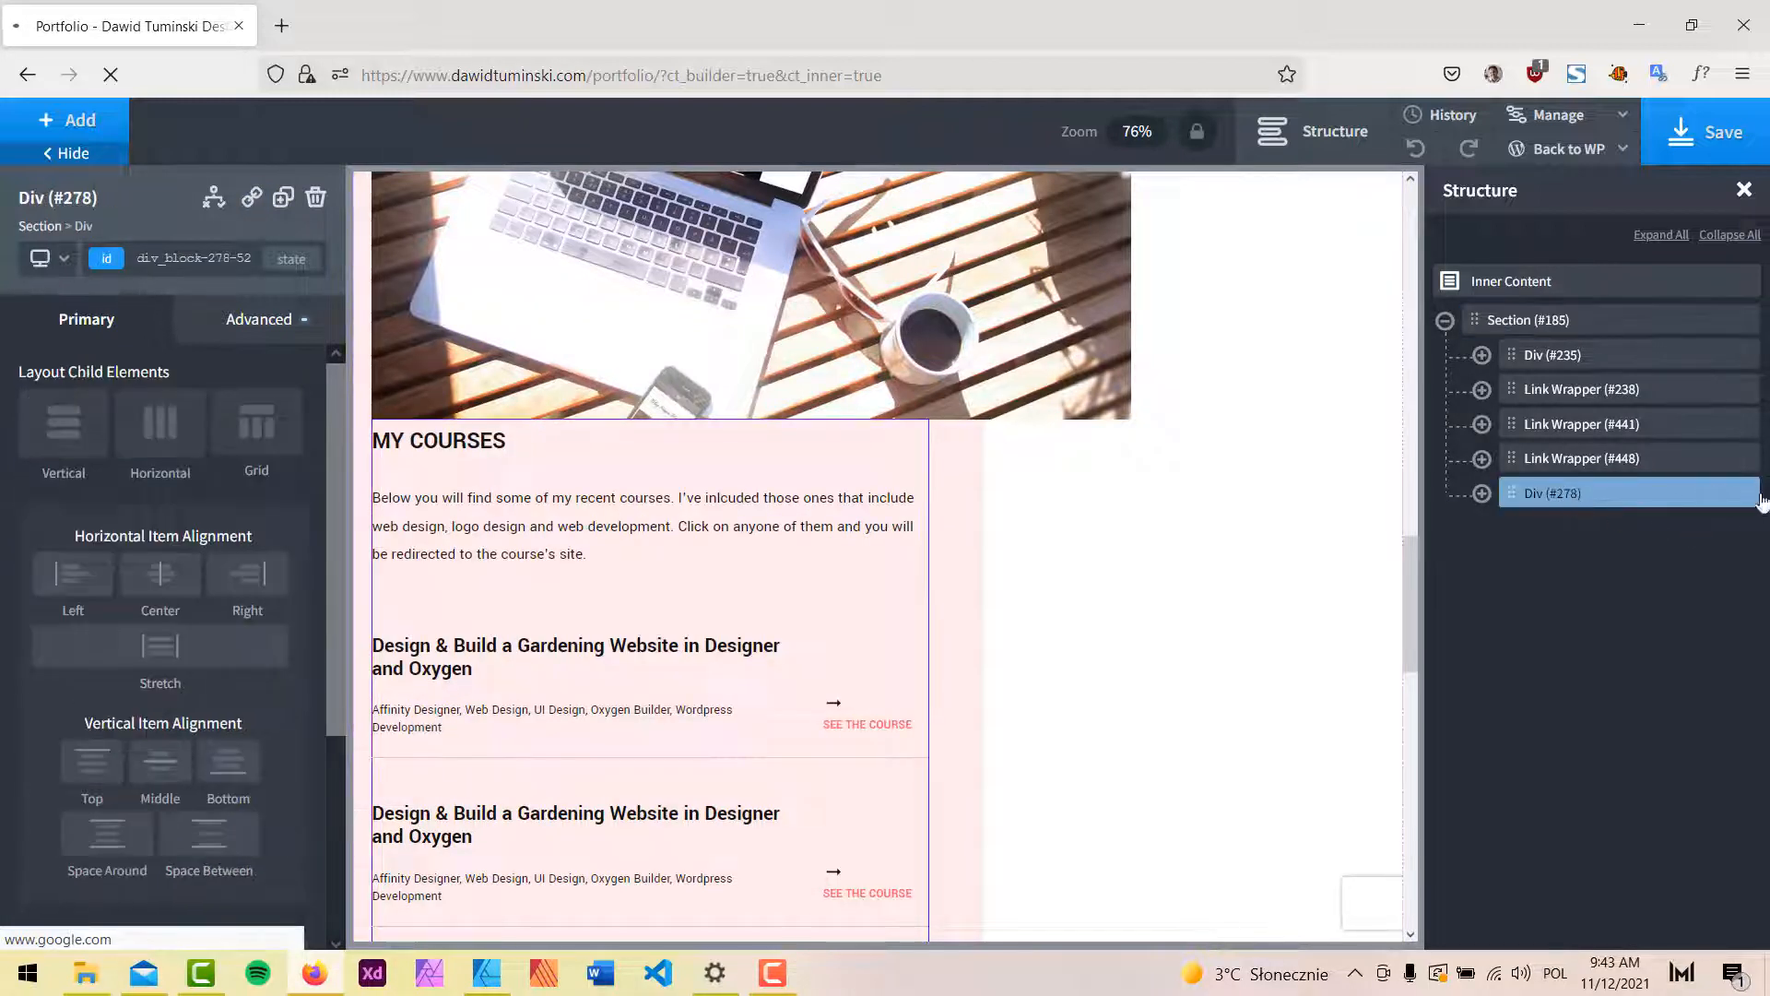
left_click(1742, 493)
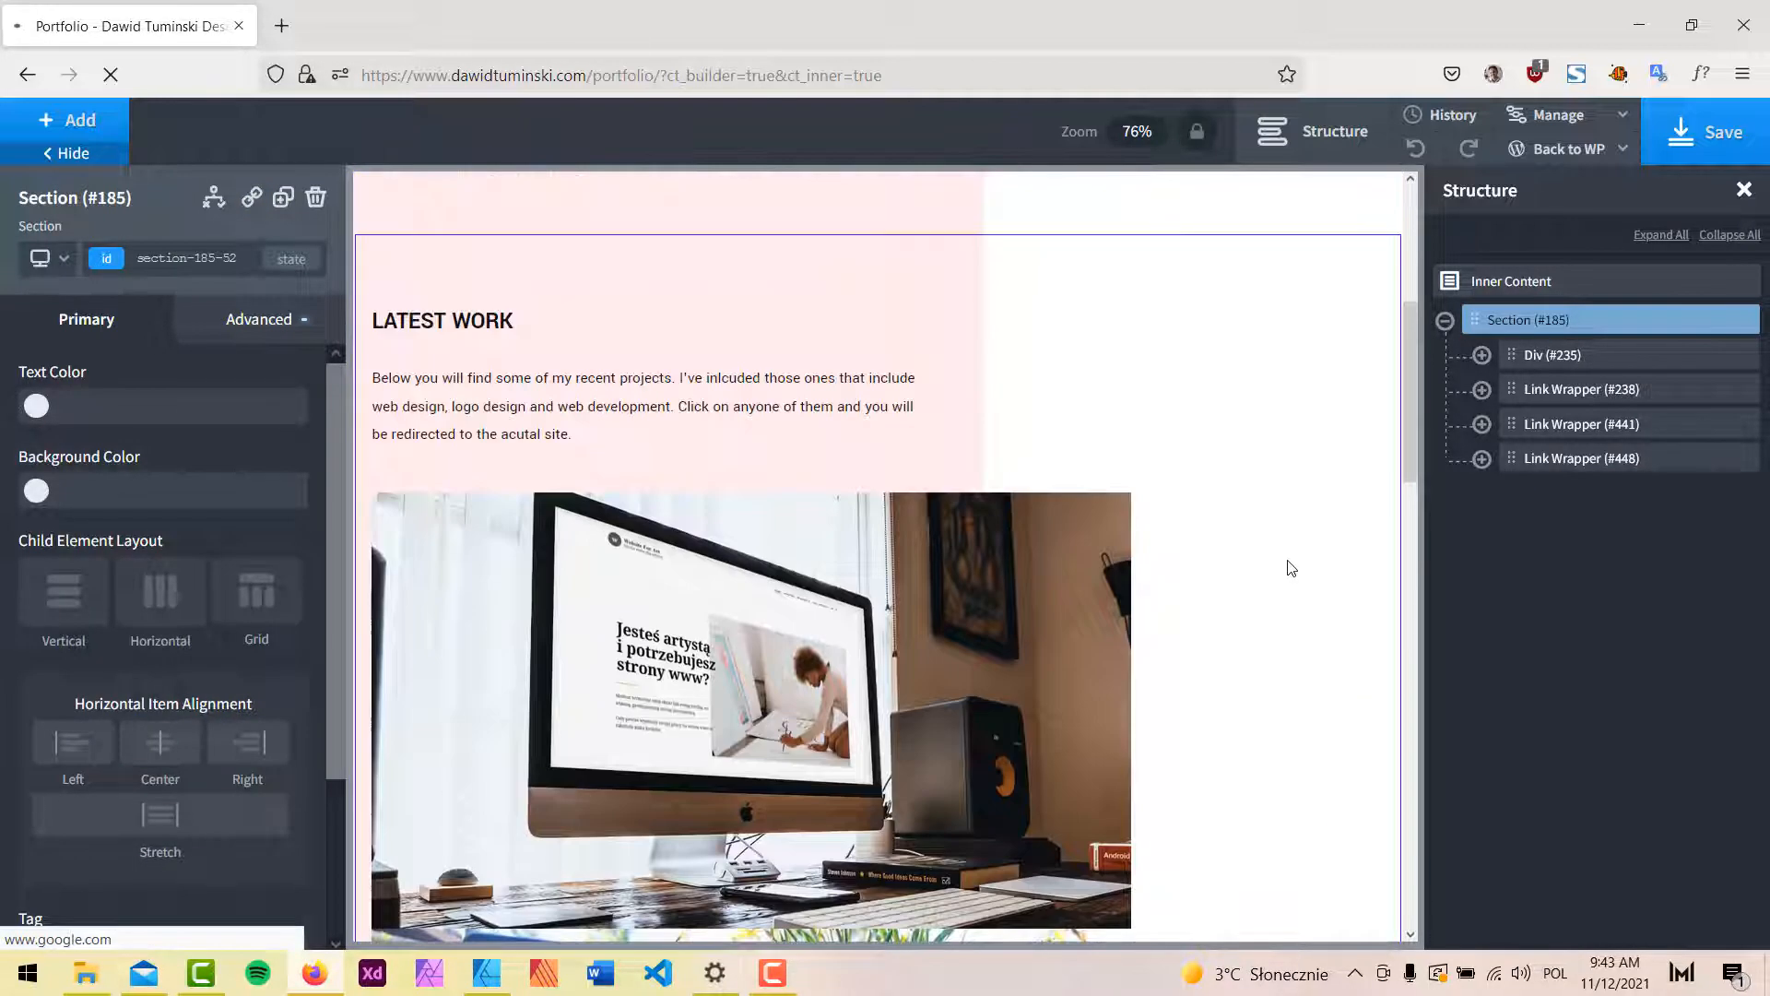
scroll(1291, 567, "down", 3)
left_click(1602, 465)
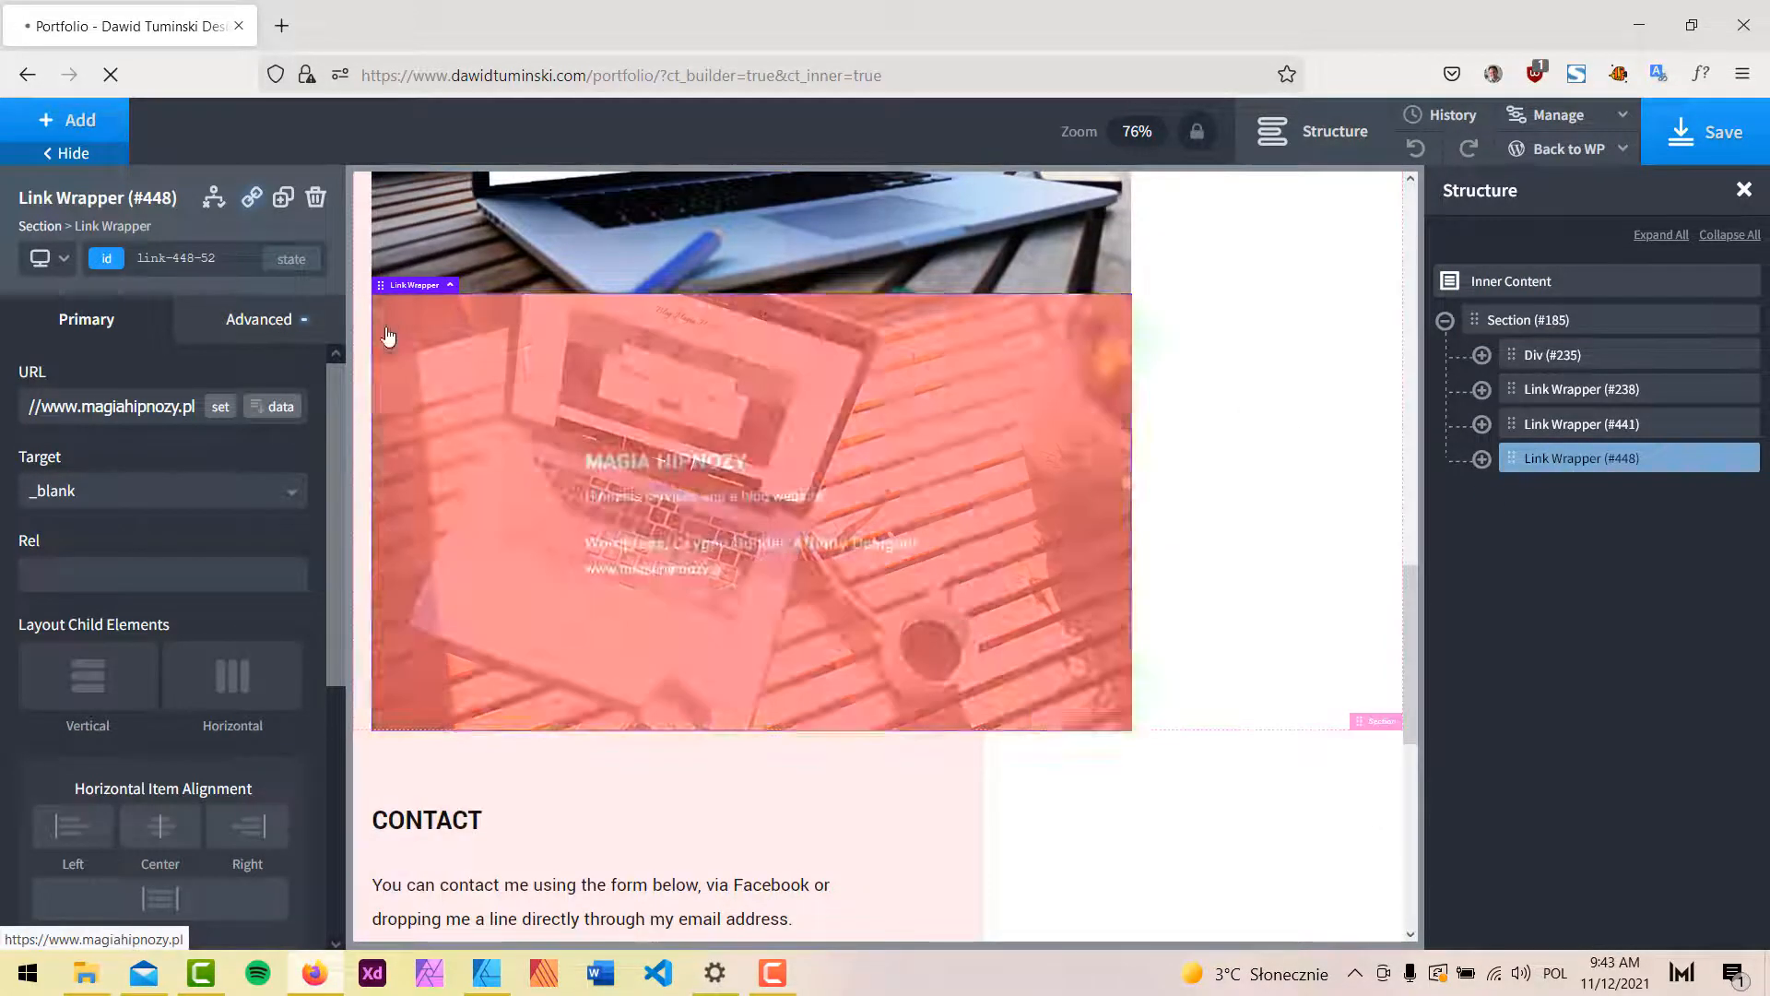
Duplicate the Magia Hipnozy project link and open its overlay div's background settings by ID.
left_click(284, 199)
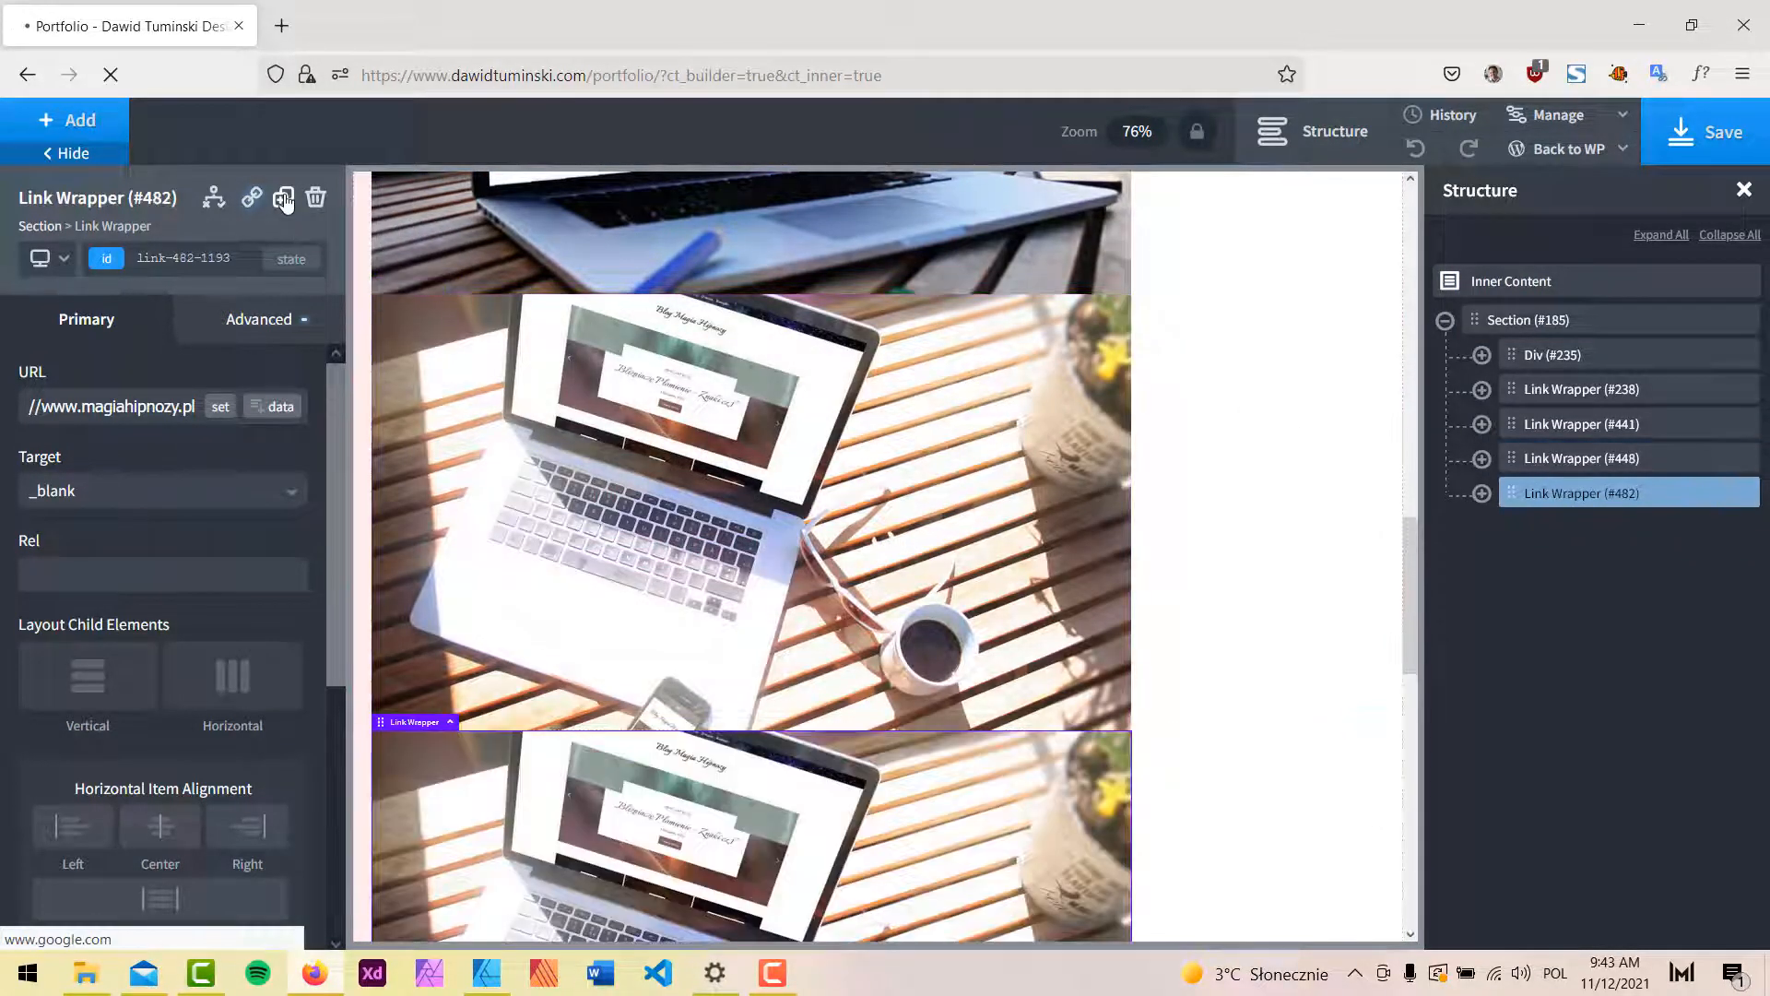
left_click(1481, 494)
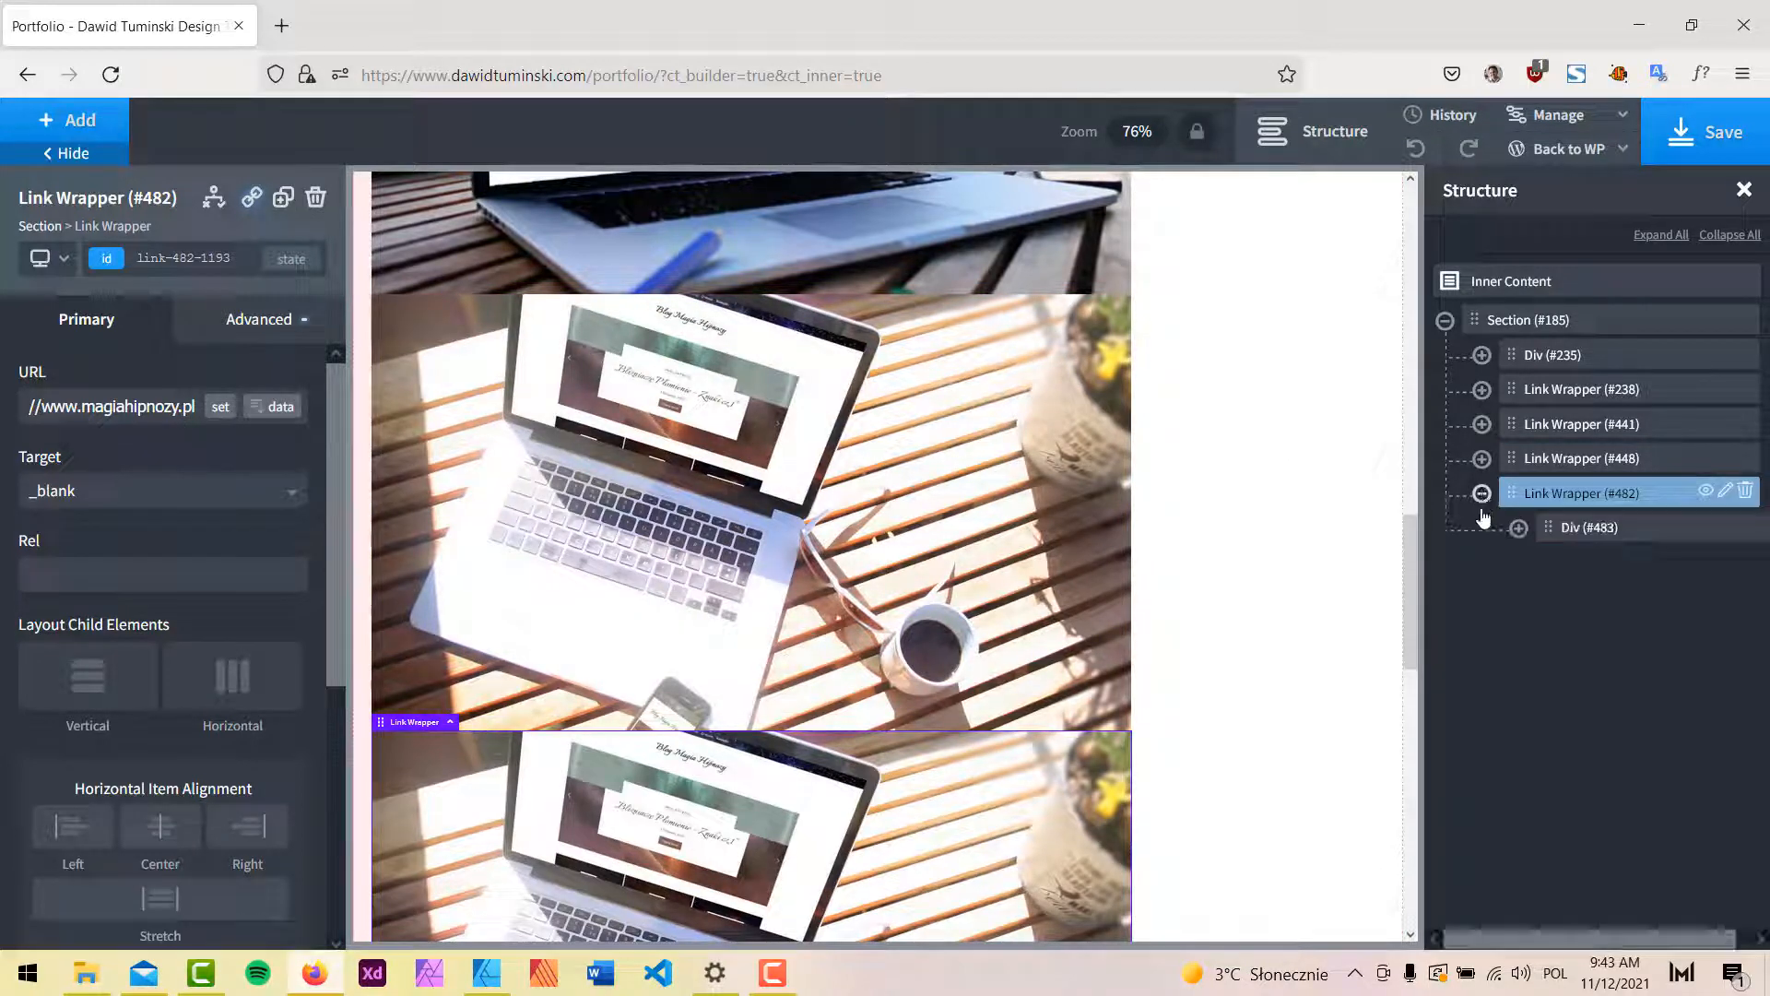
left_click(1576, 527)
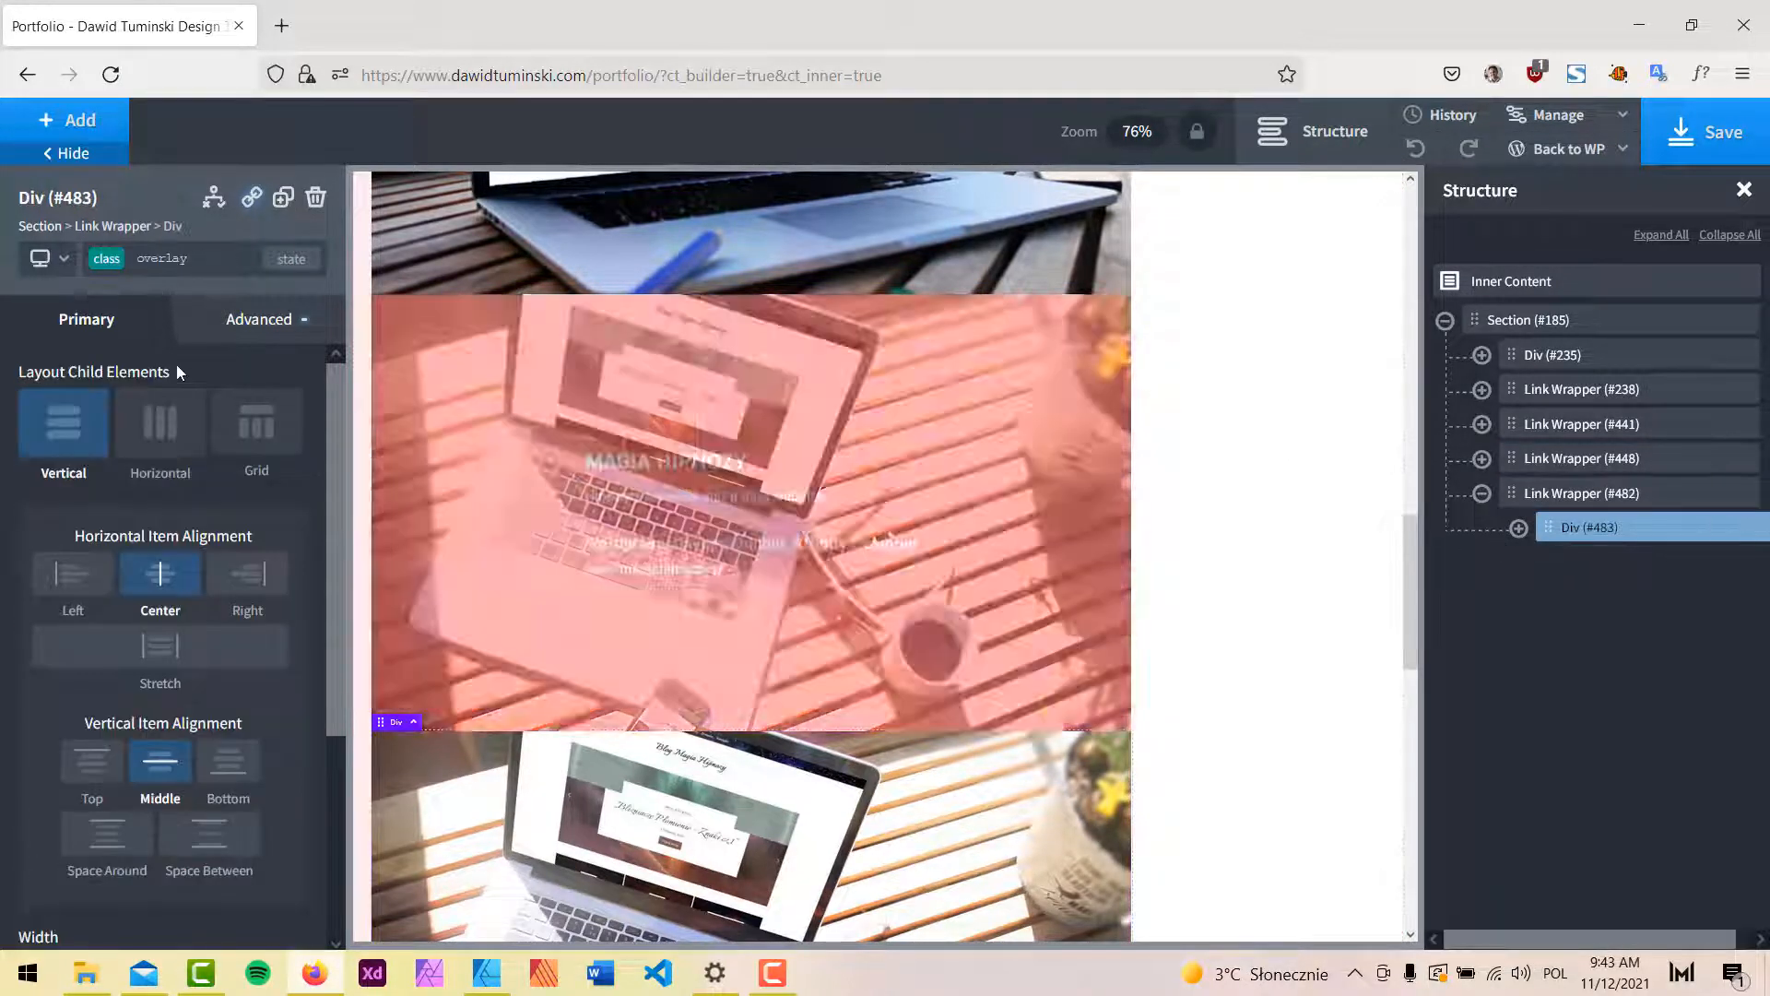
left_click(161, 259)
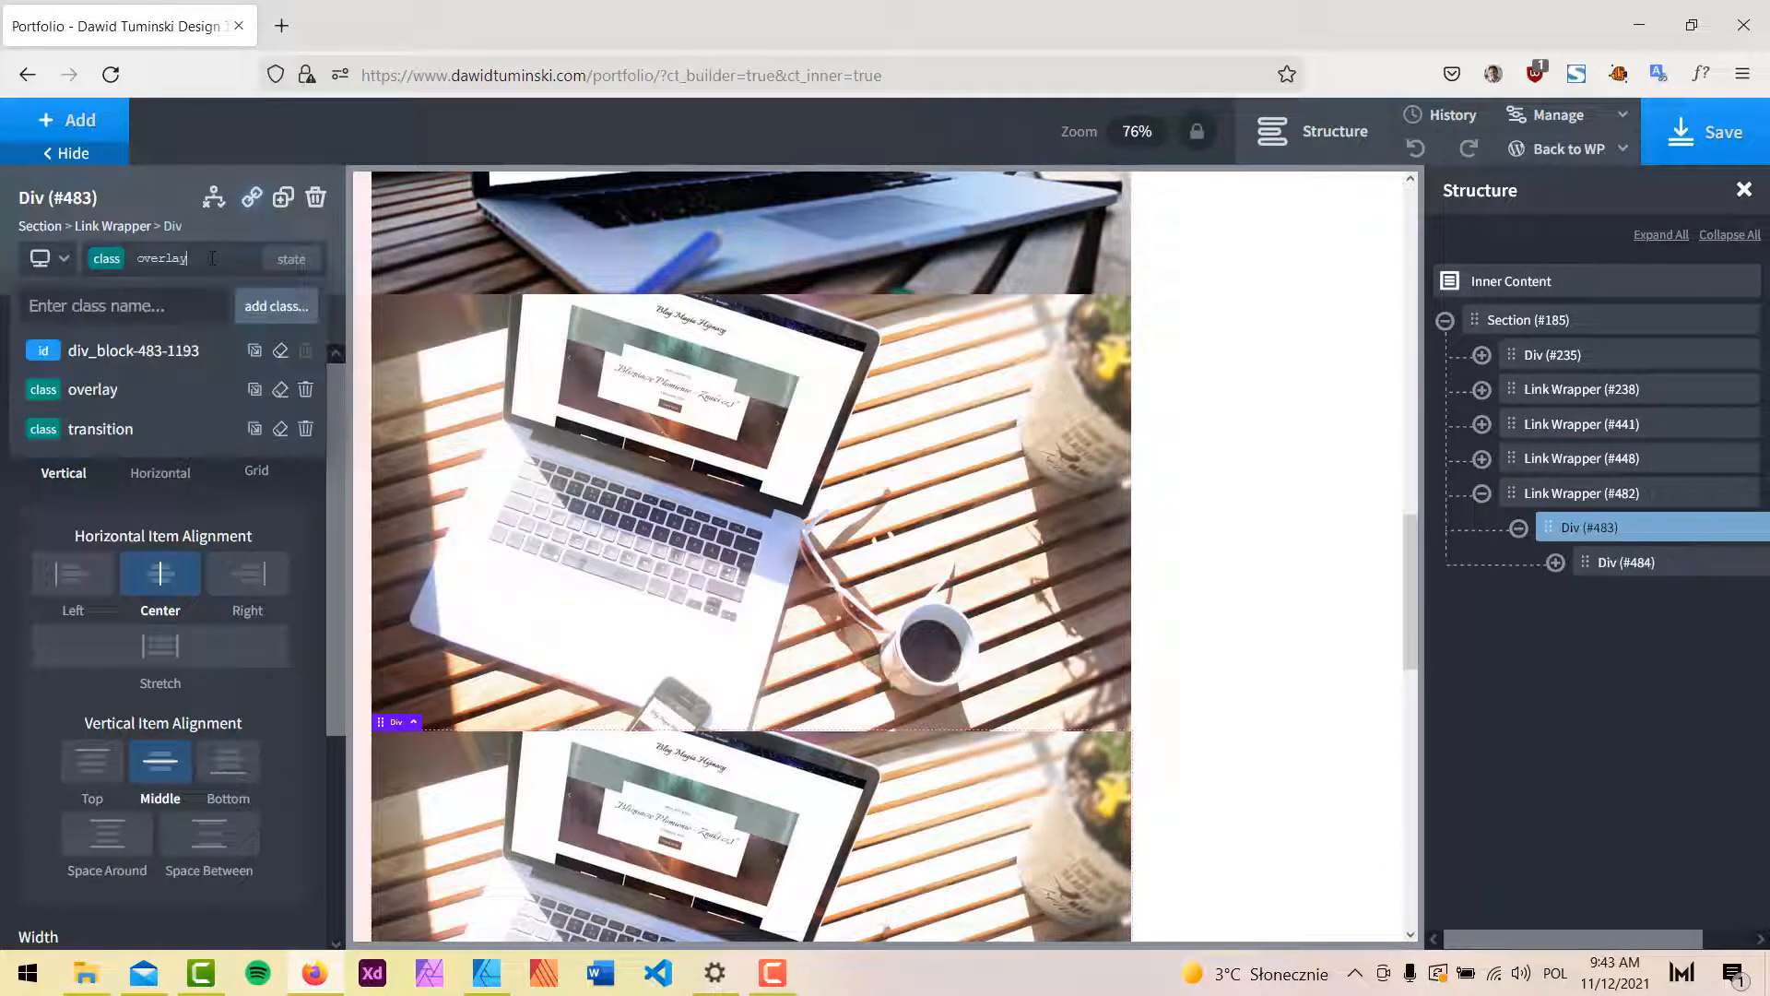
left_click(120, 351)
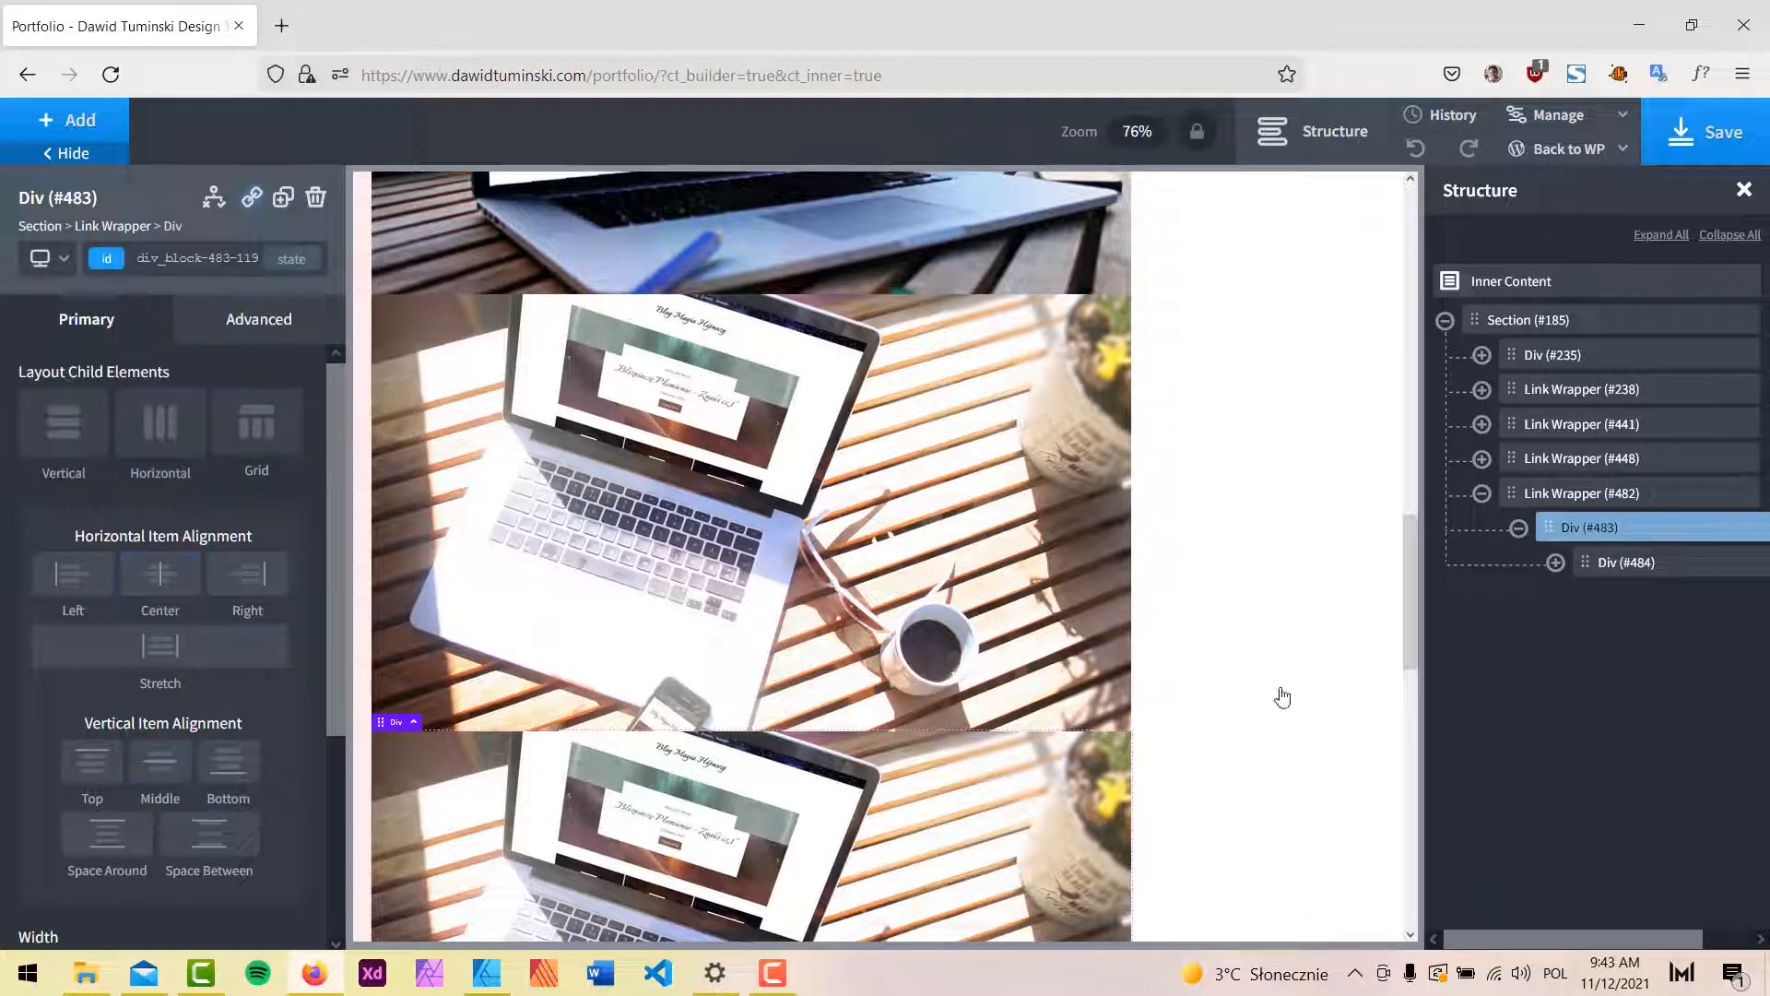
left_click(261, 322)
left_click(207, 391)
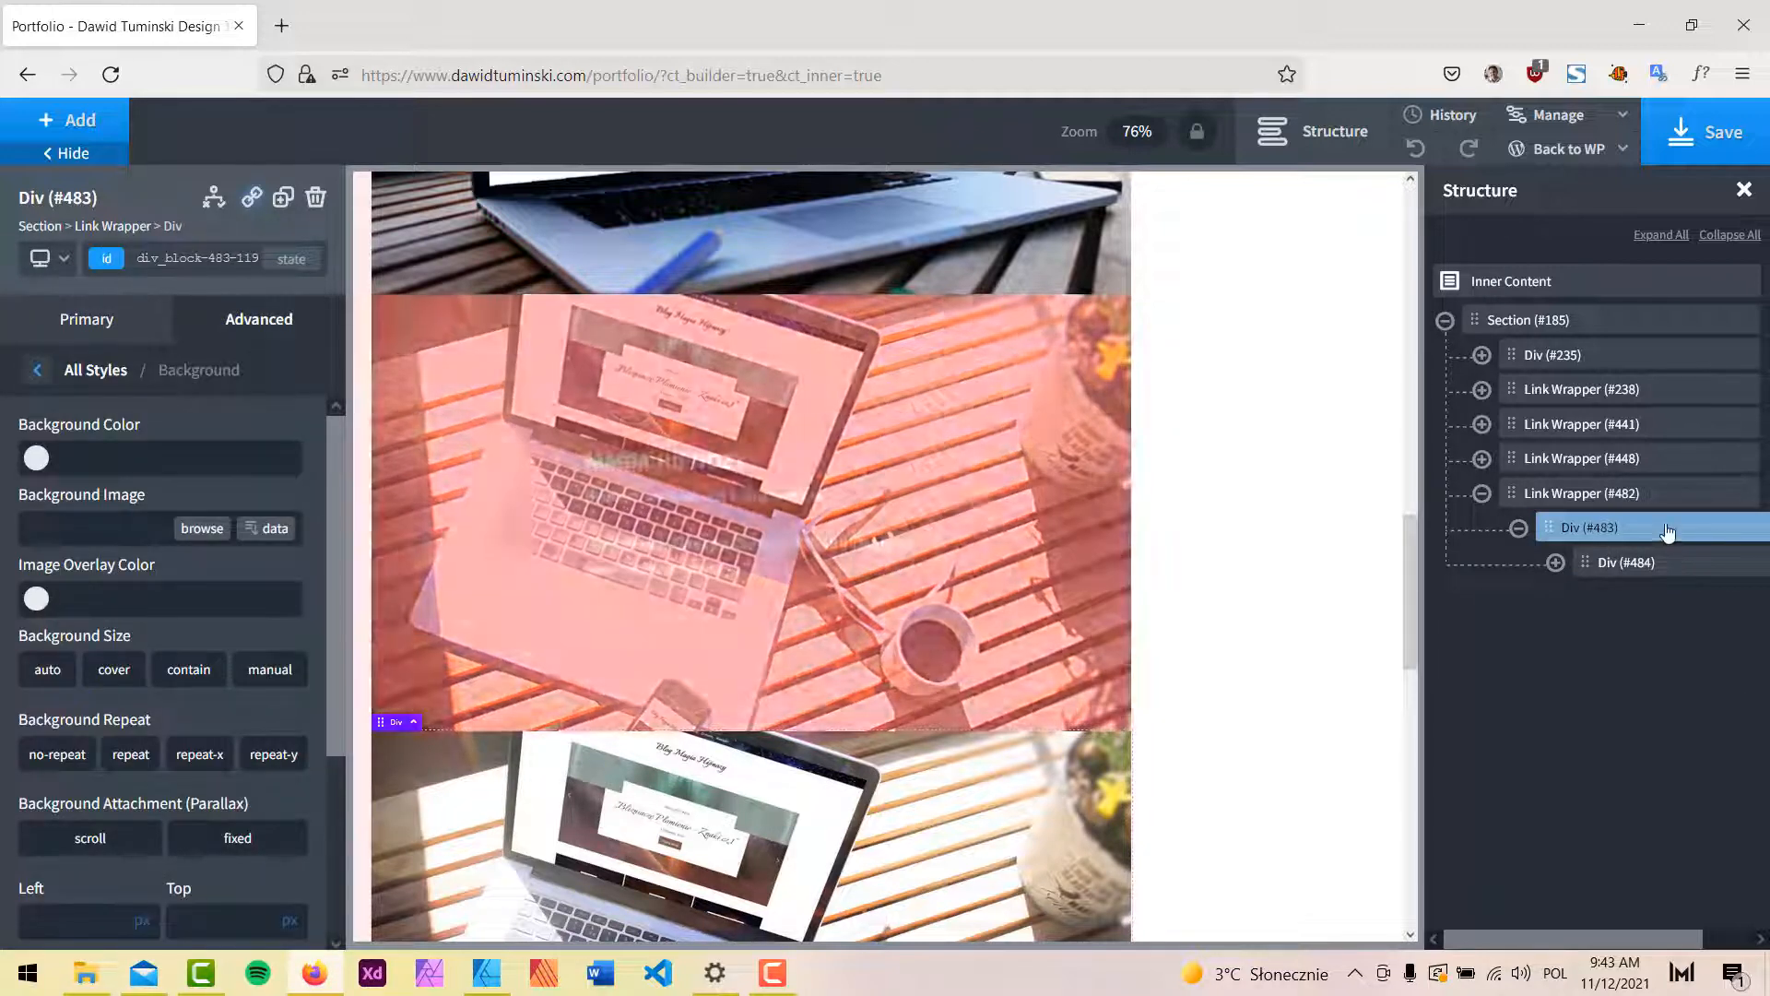
Set the artist's portfolio photo from the Media Library as Link Wrapper #482's background image.
left_click(1580, 493)
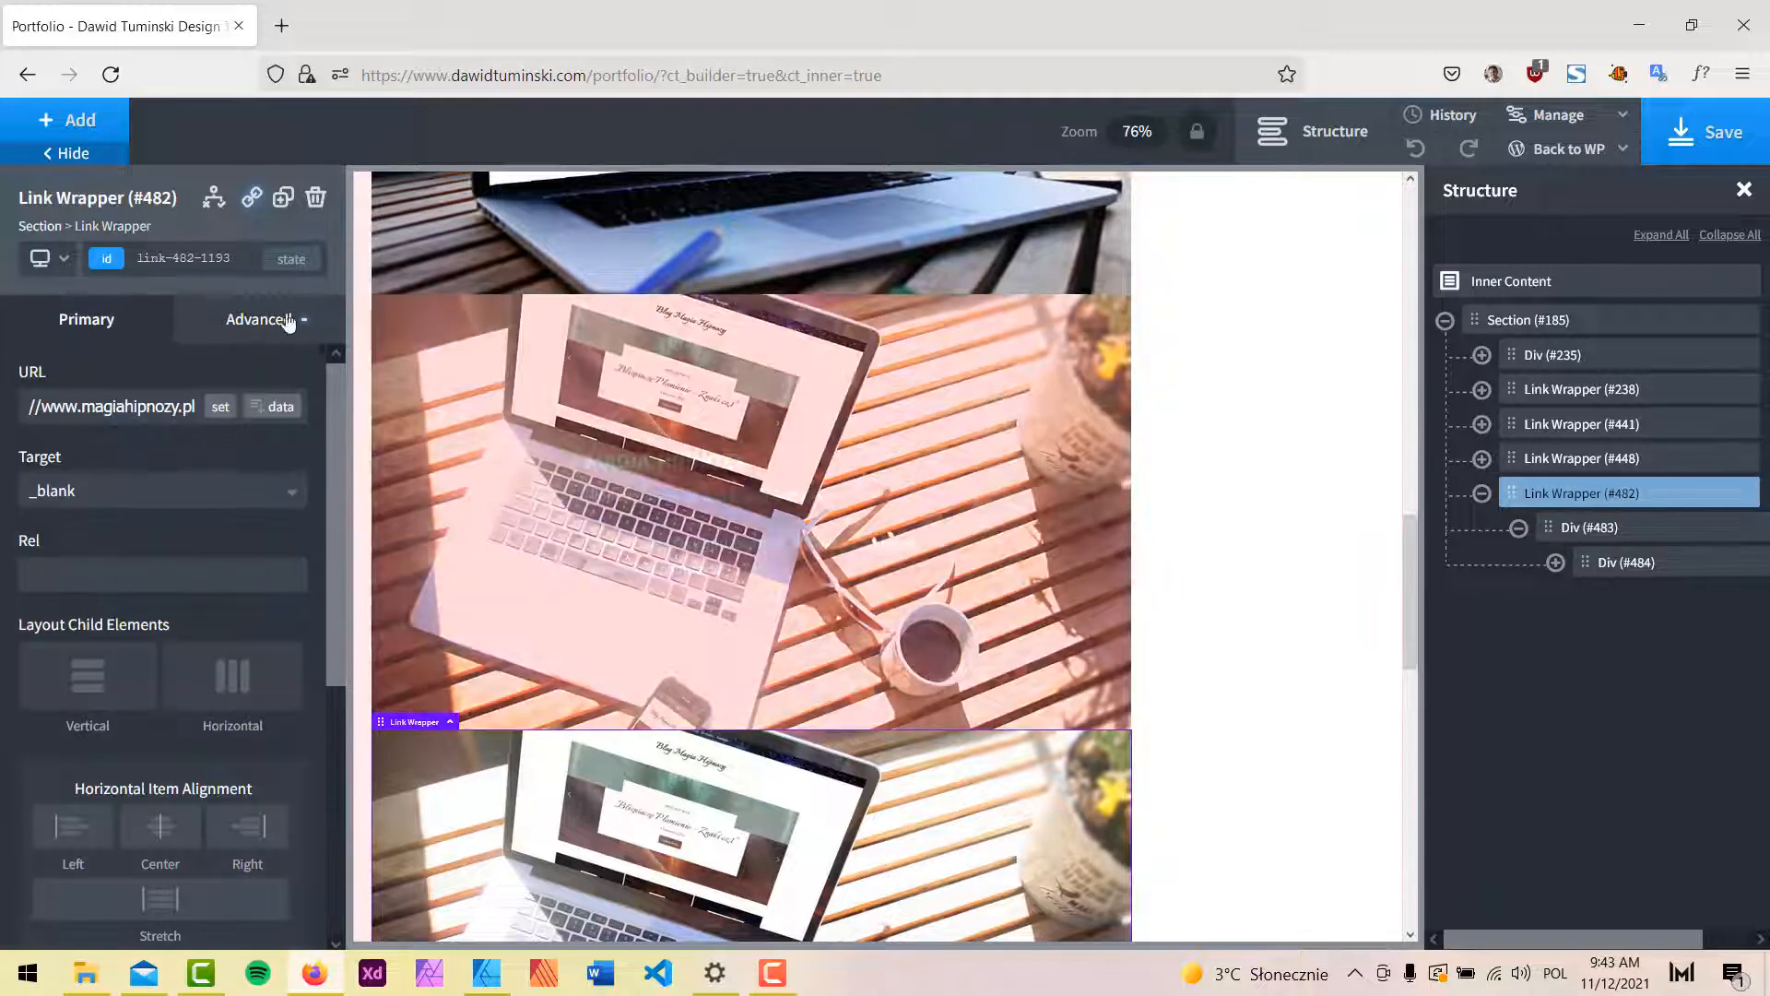
left_click(259, 319)
left_click(233, 404)
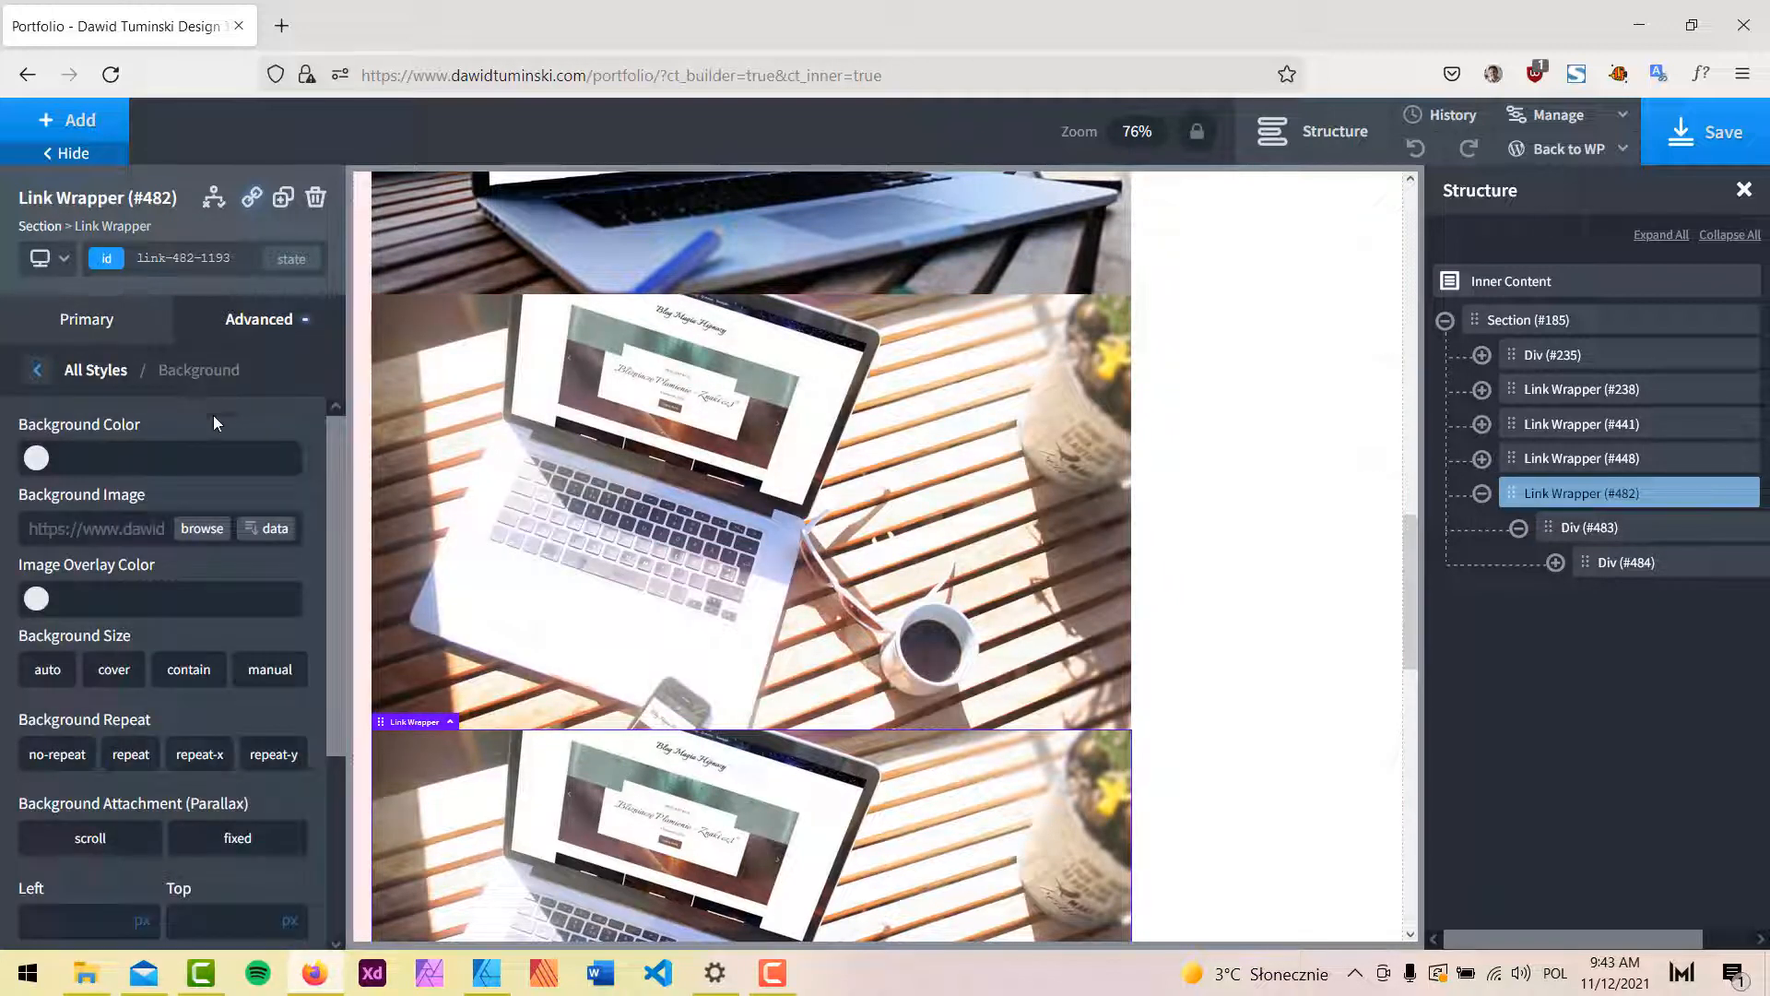
left_click(201, 529)
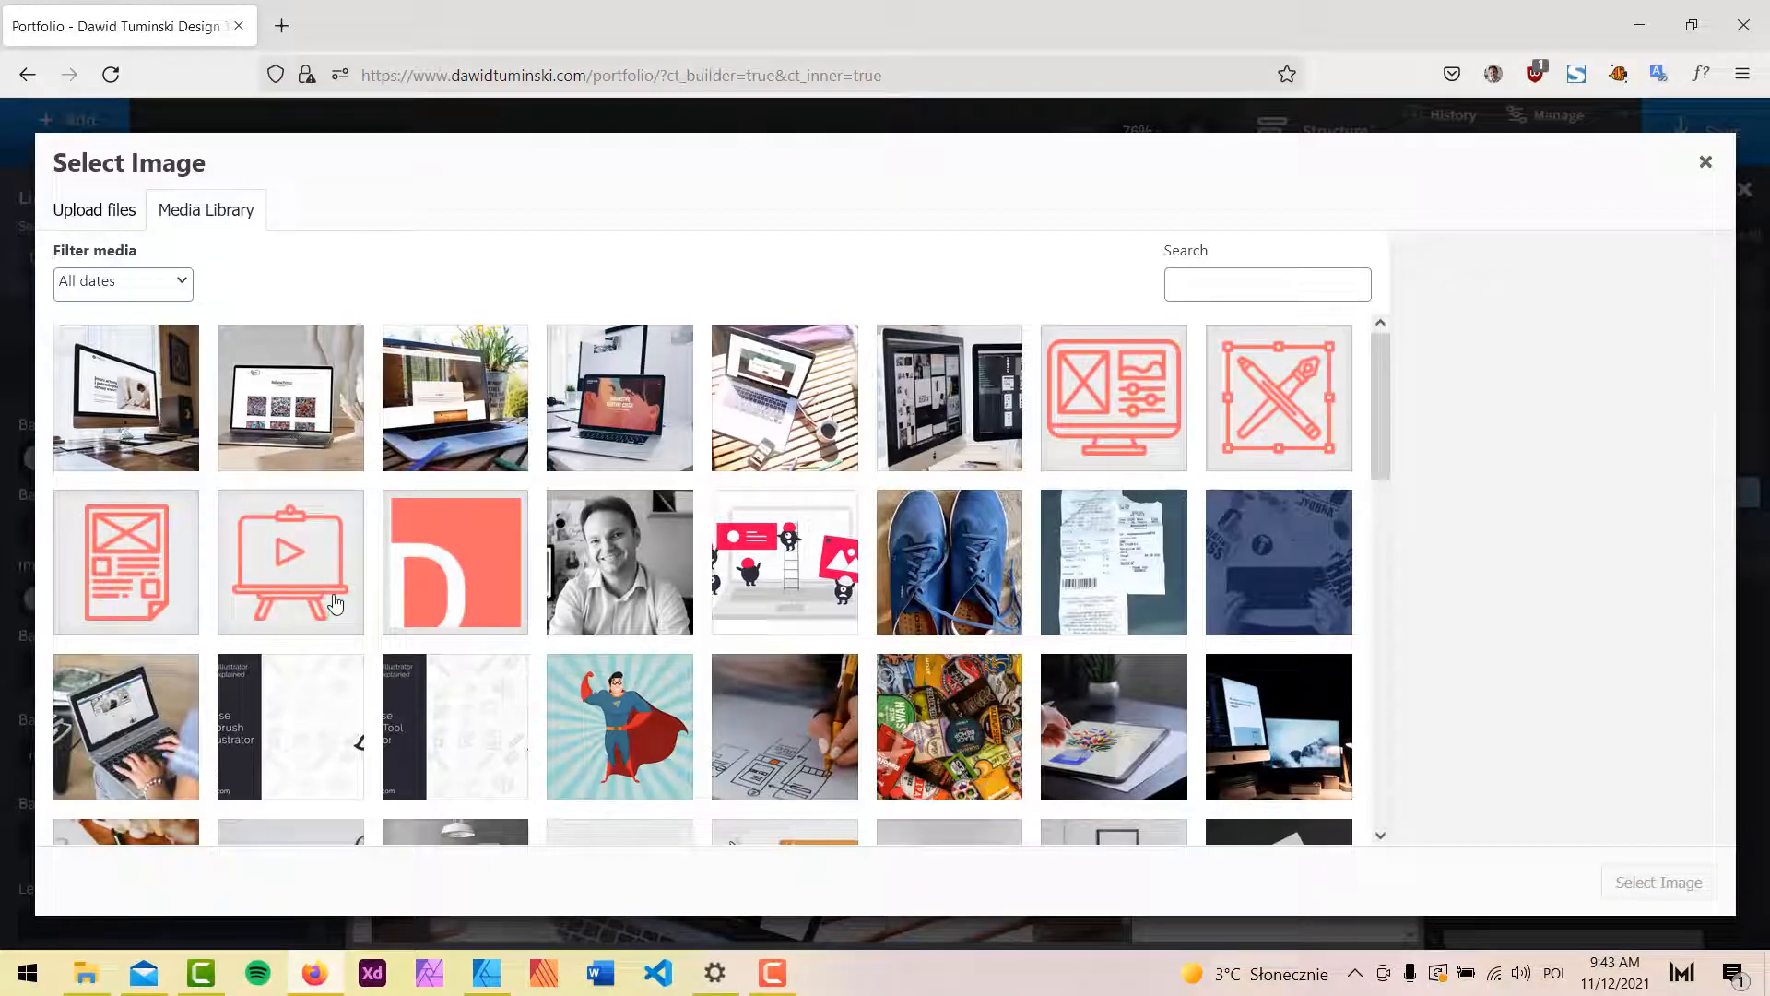
left_click(285, 415)
left_click(1639, 883)
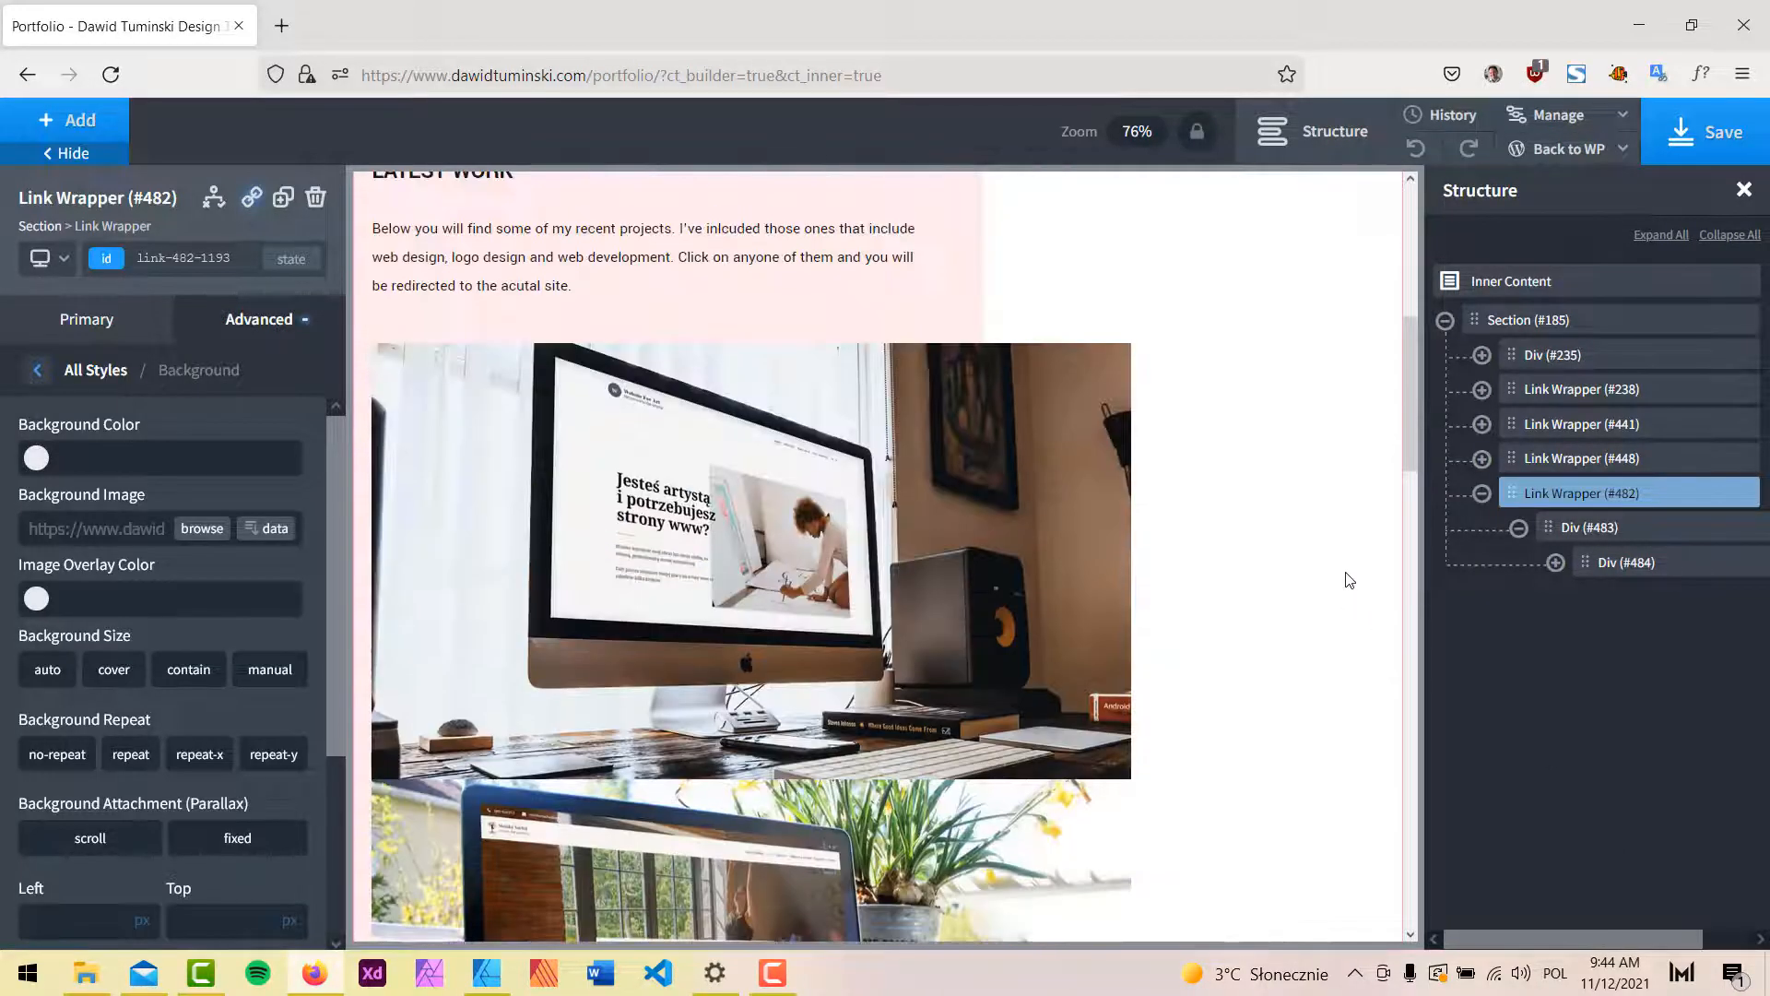
scroll(1345, 580, "down", 10)
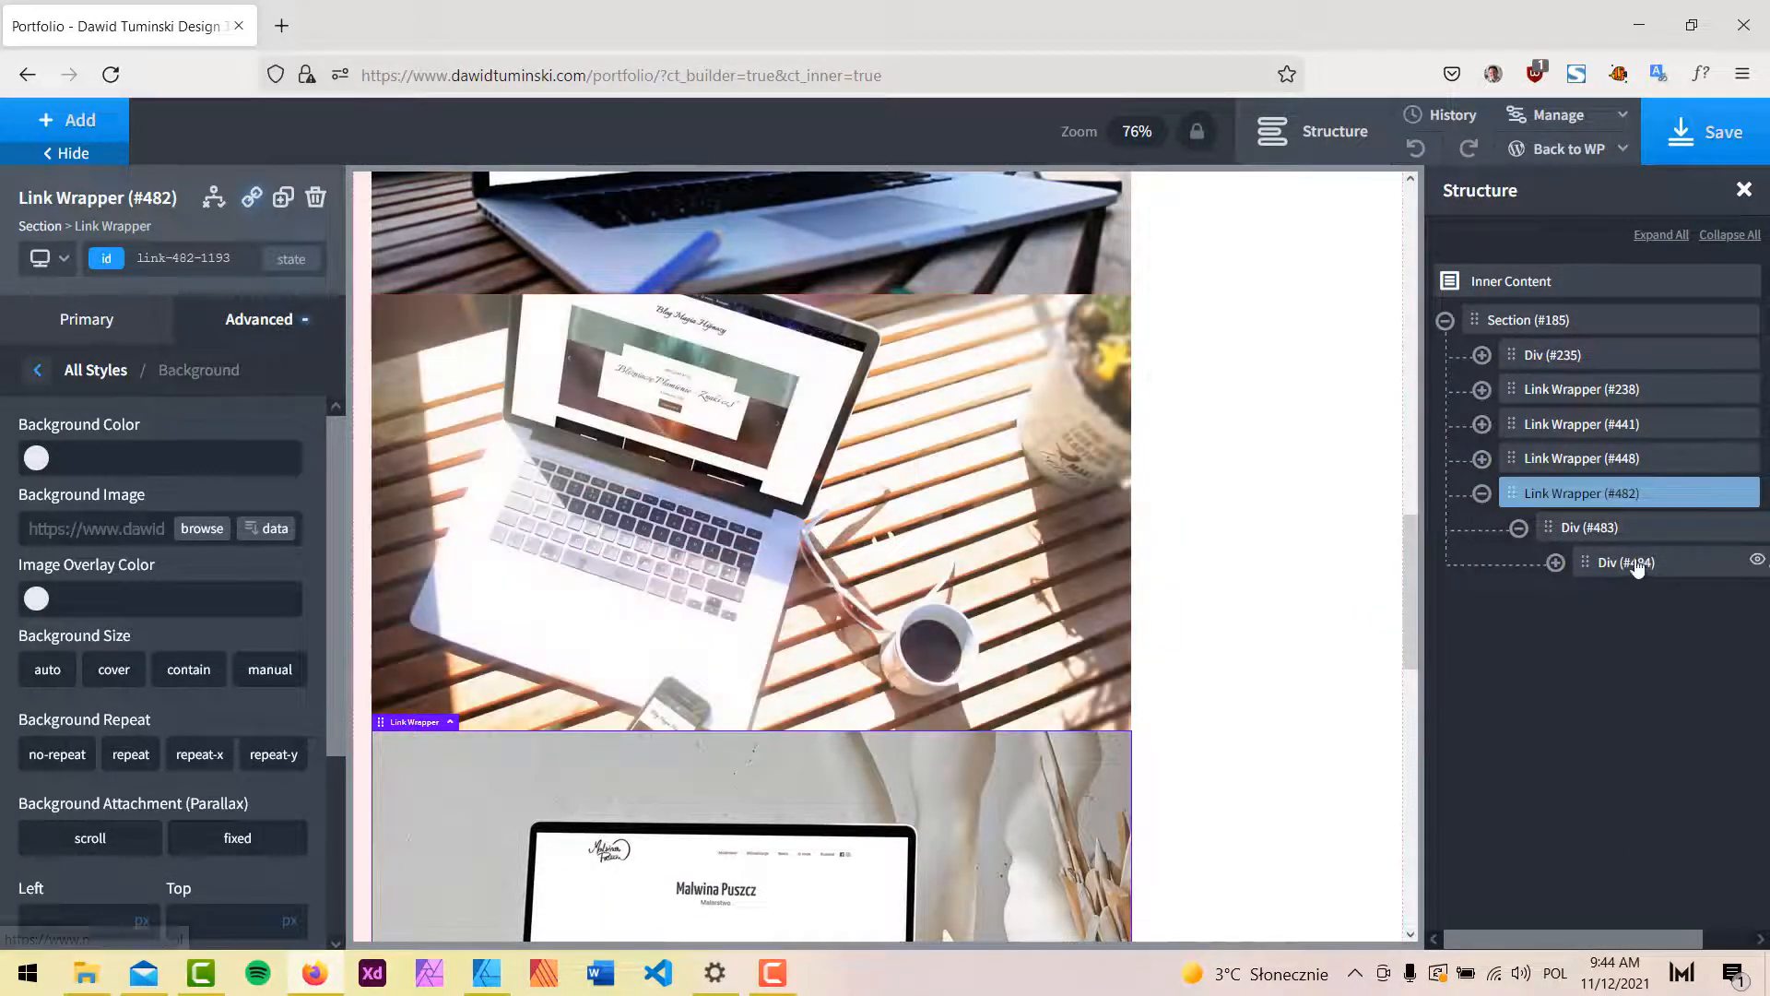
Replace the card's heading (#485) with the artist's name.
left_click(1555, 561)
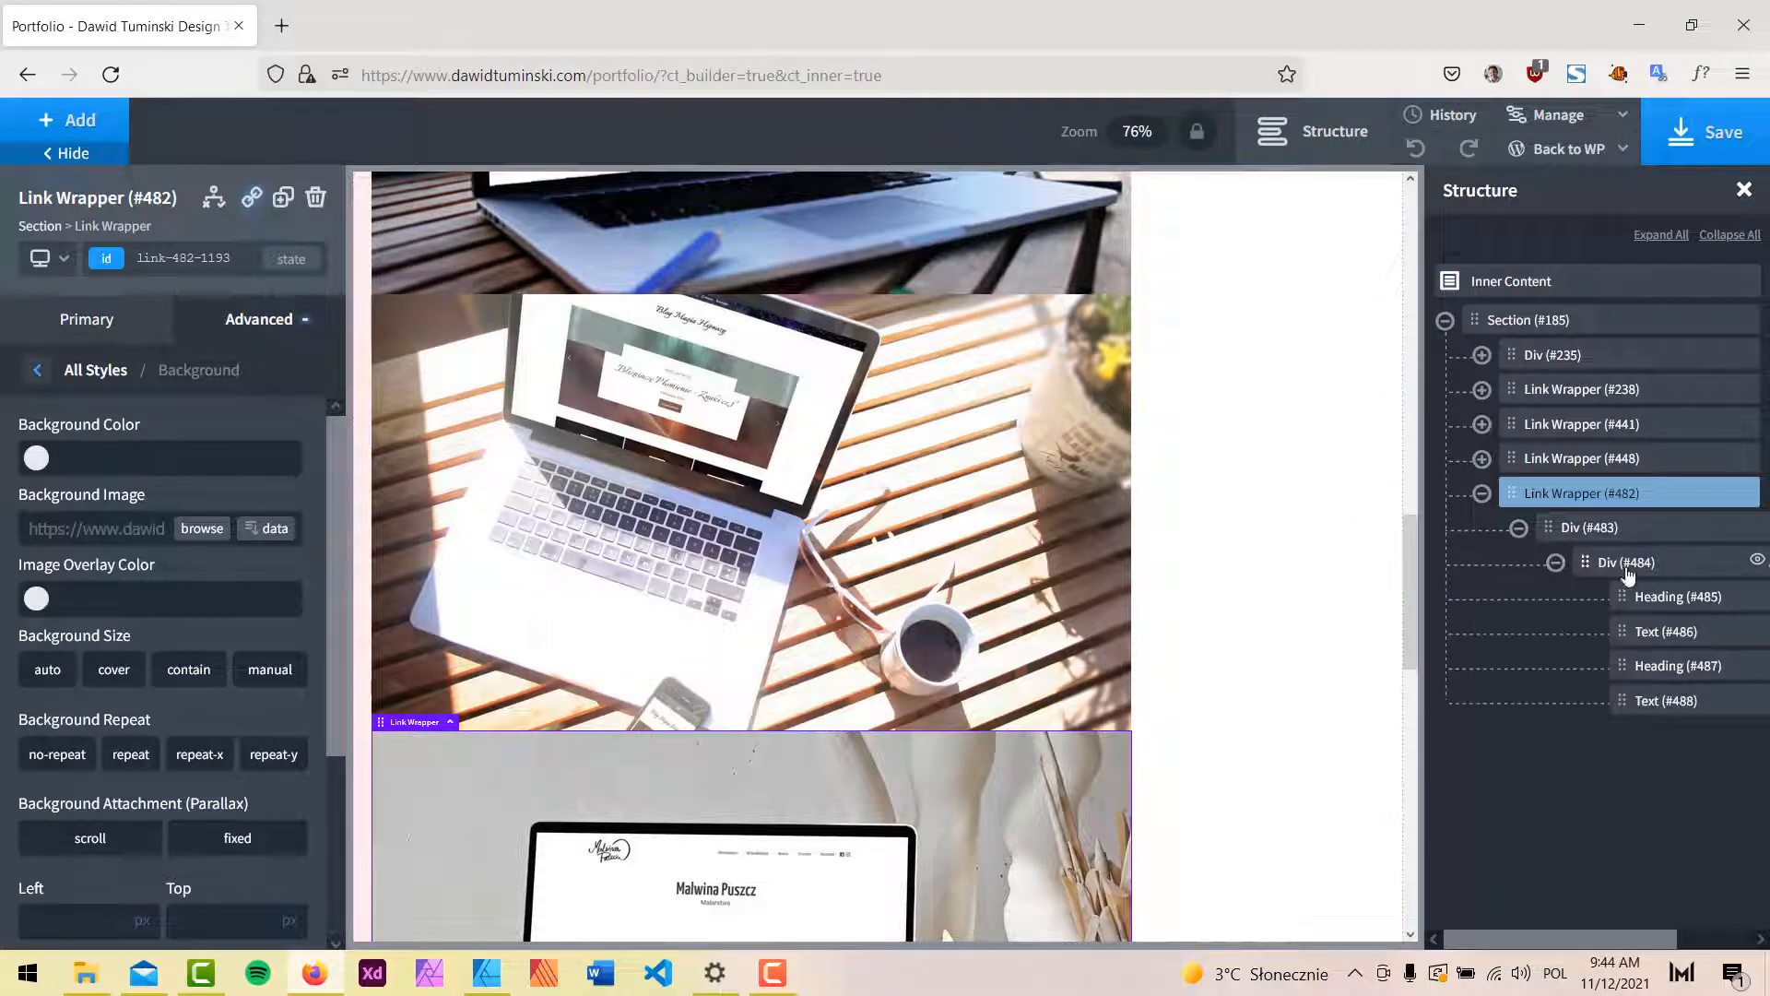
left_click(1664, 600)
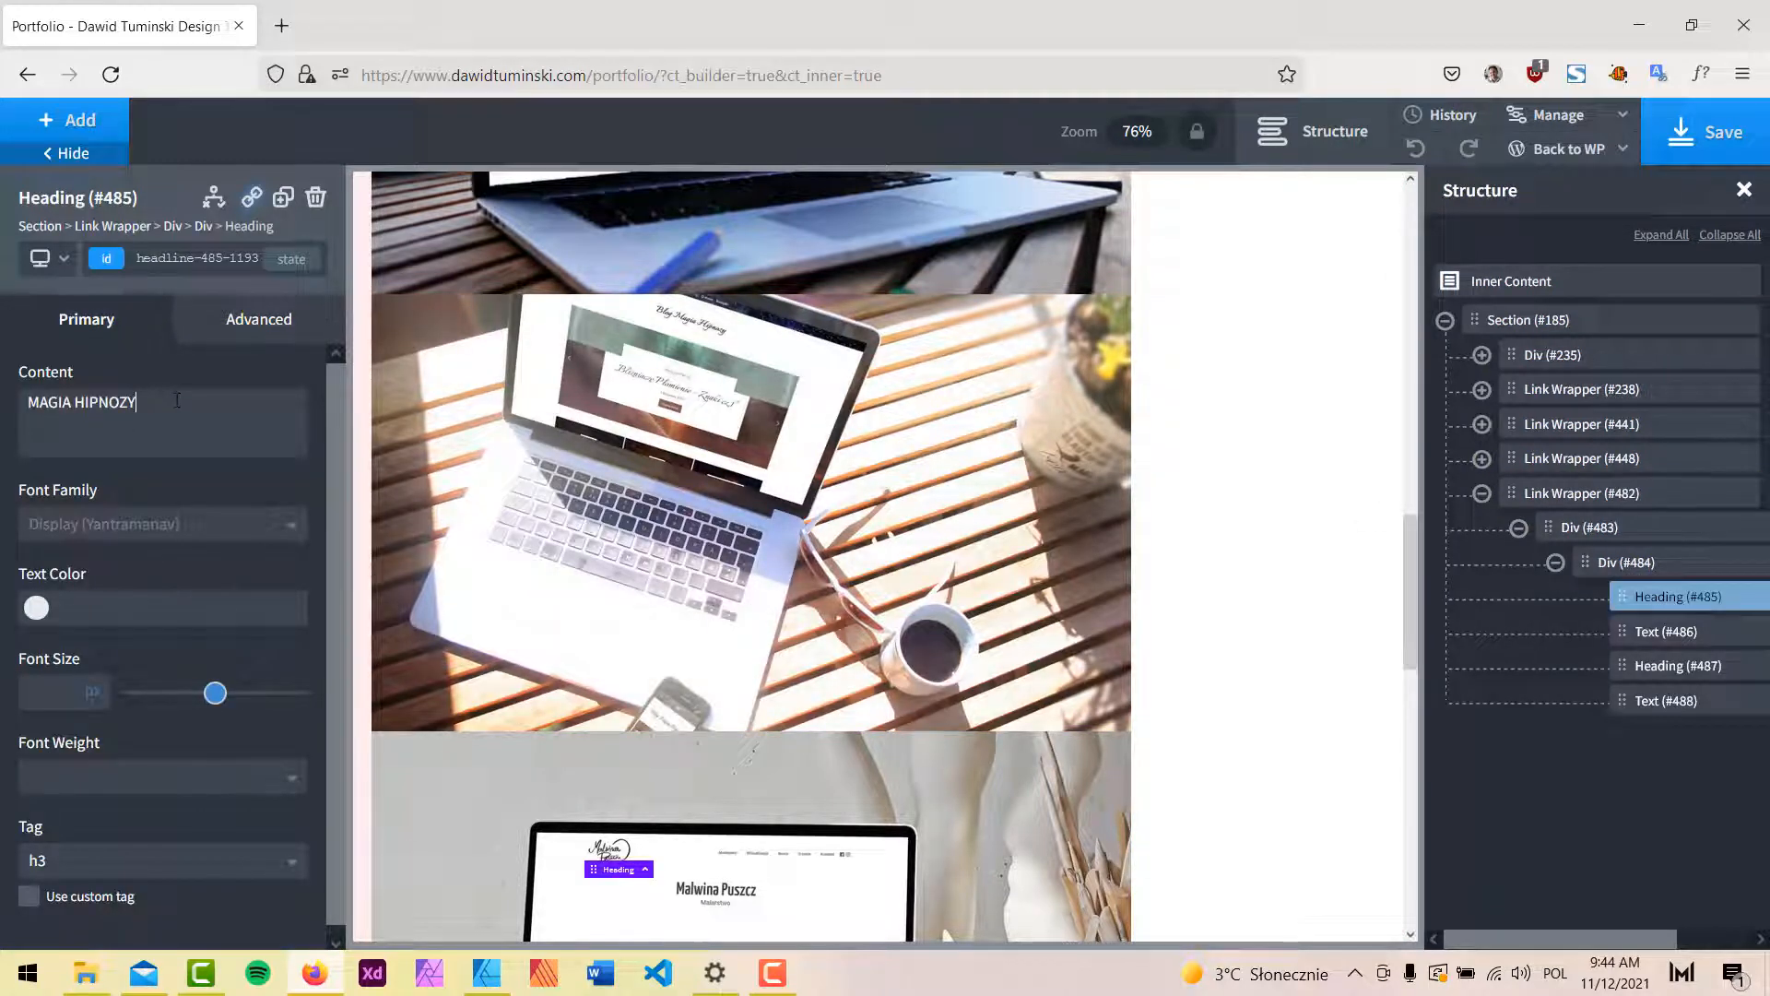
key("ctrl+a")
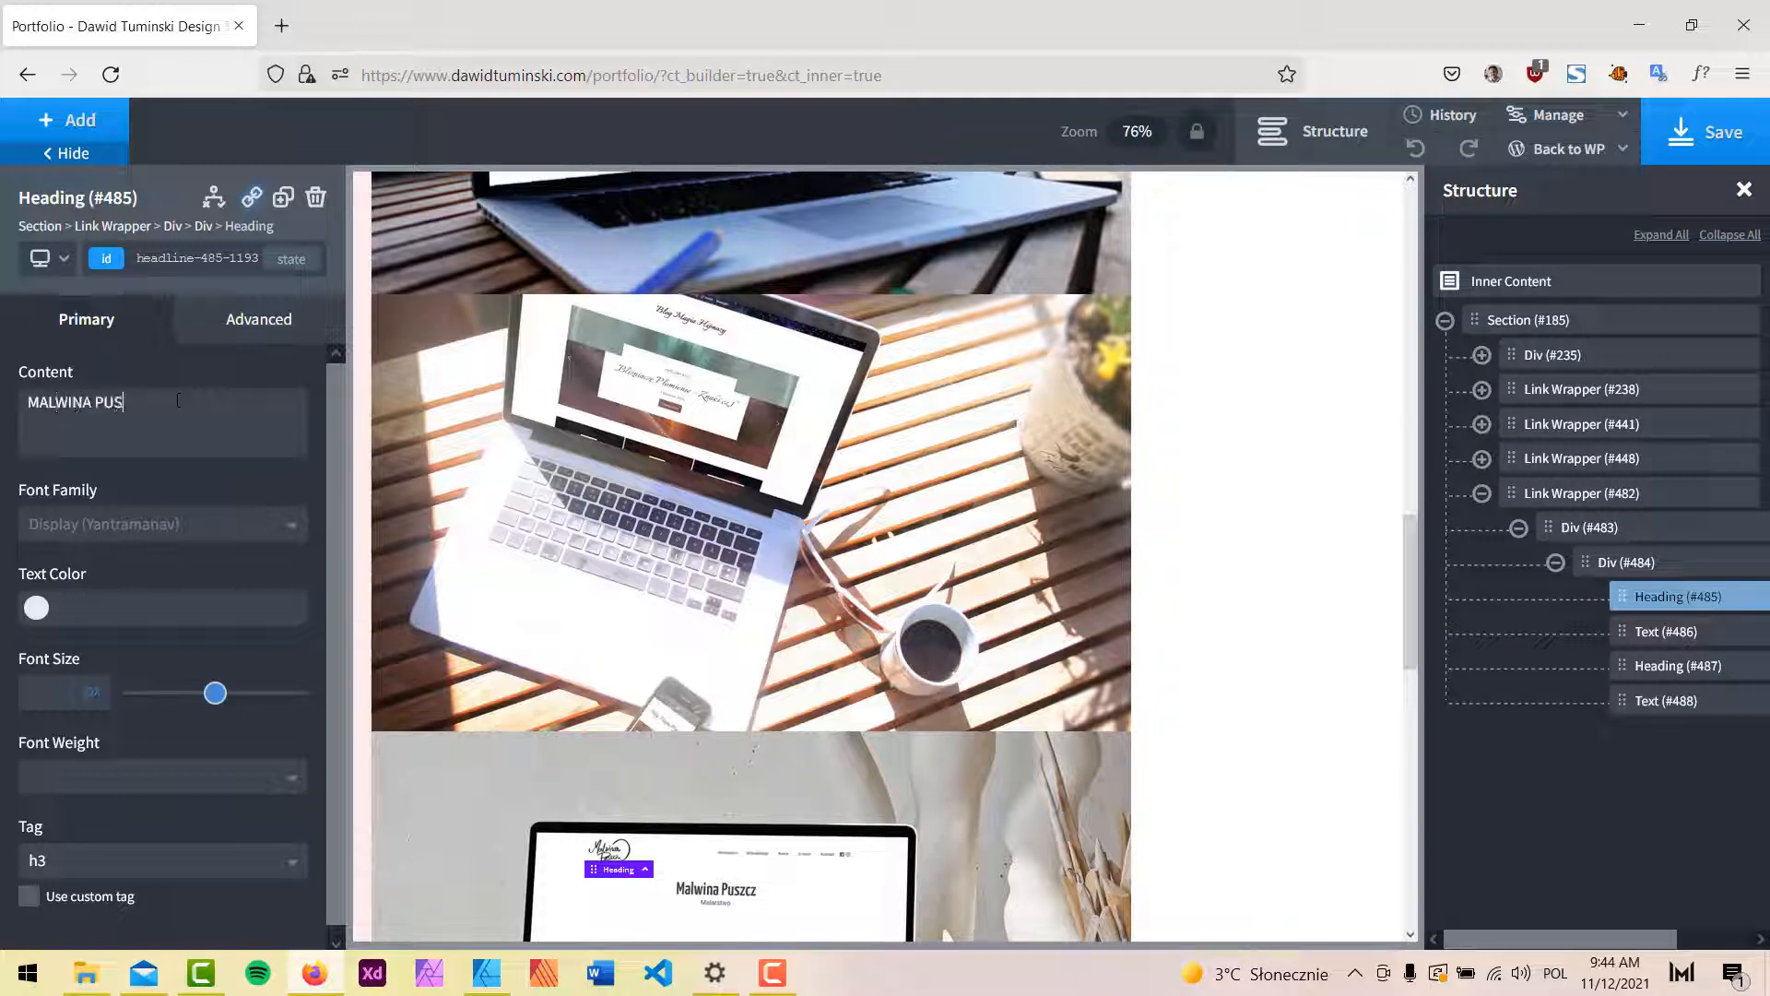
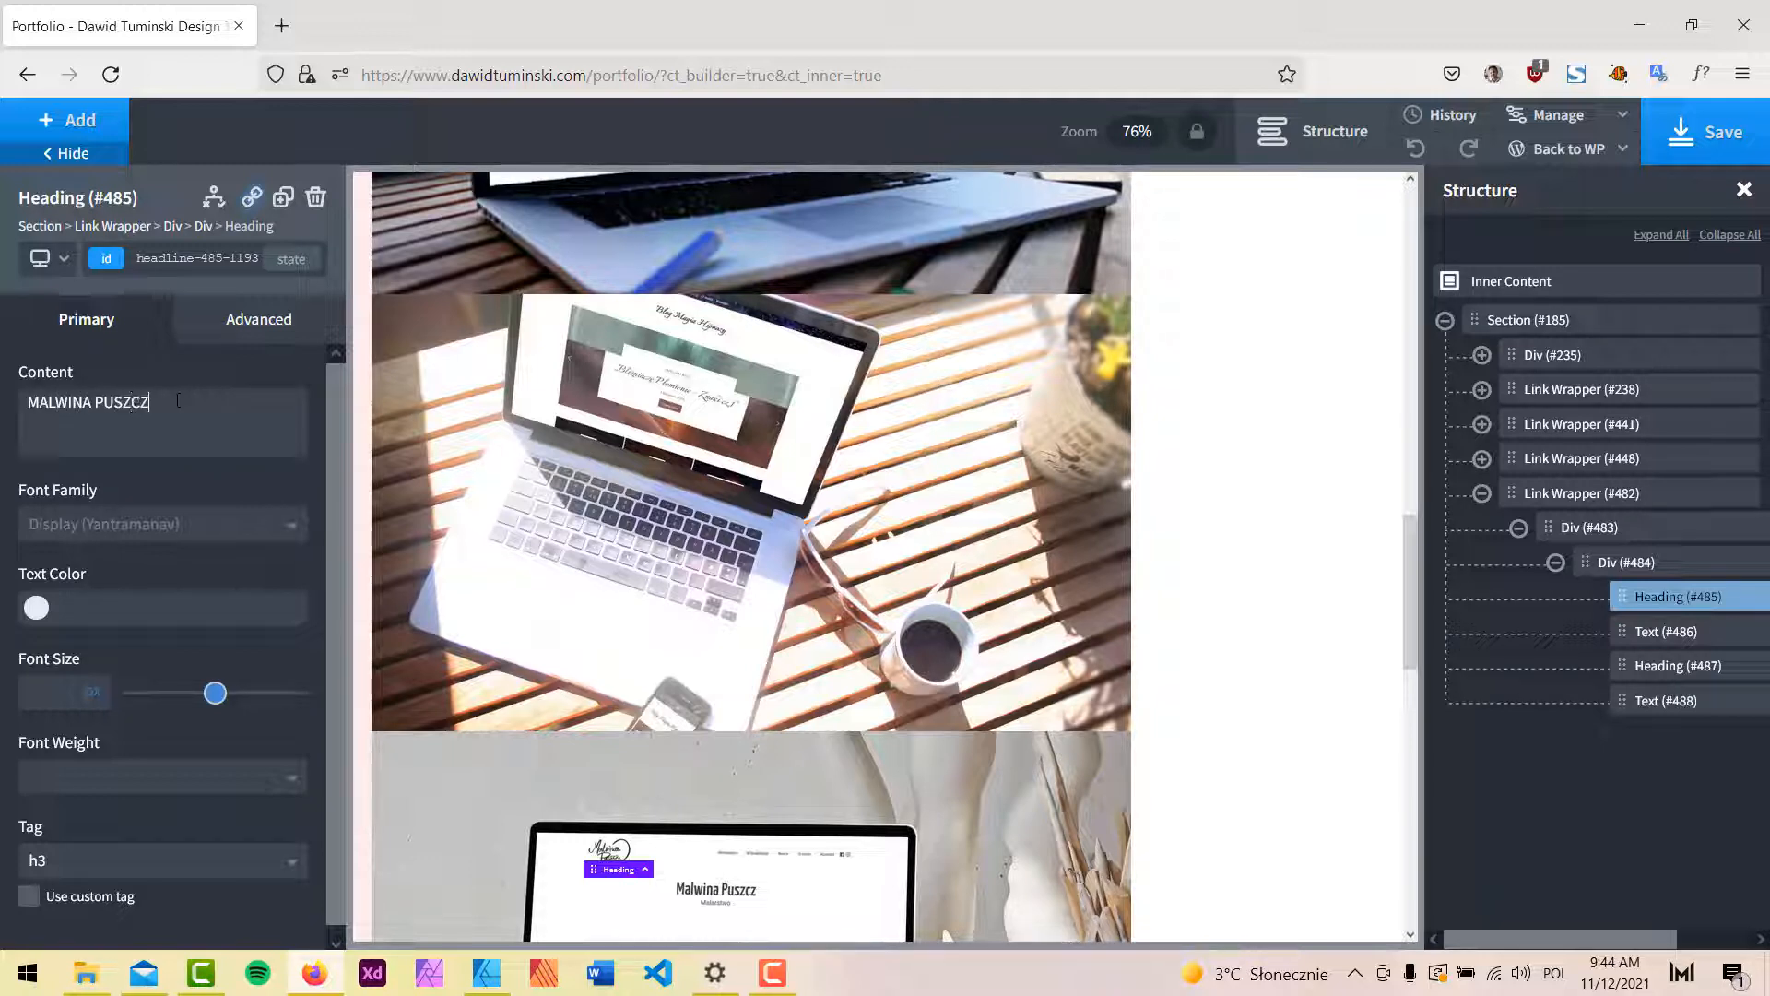
Change the card description to 'A fine artist's portfolio and a blog website'.
left_click(1687, 632)
triple_click(120, 405)
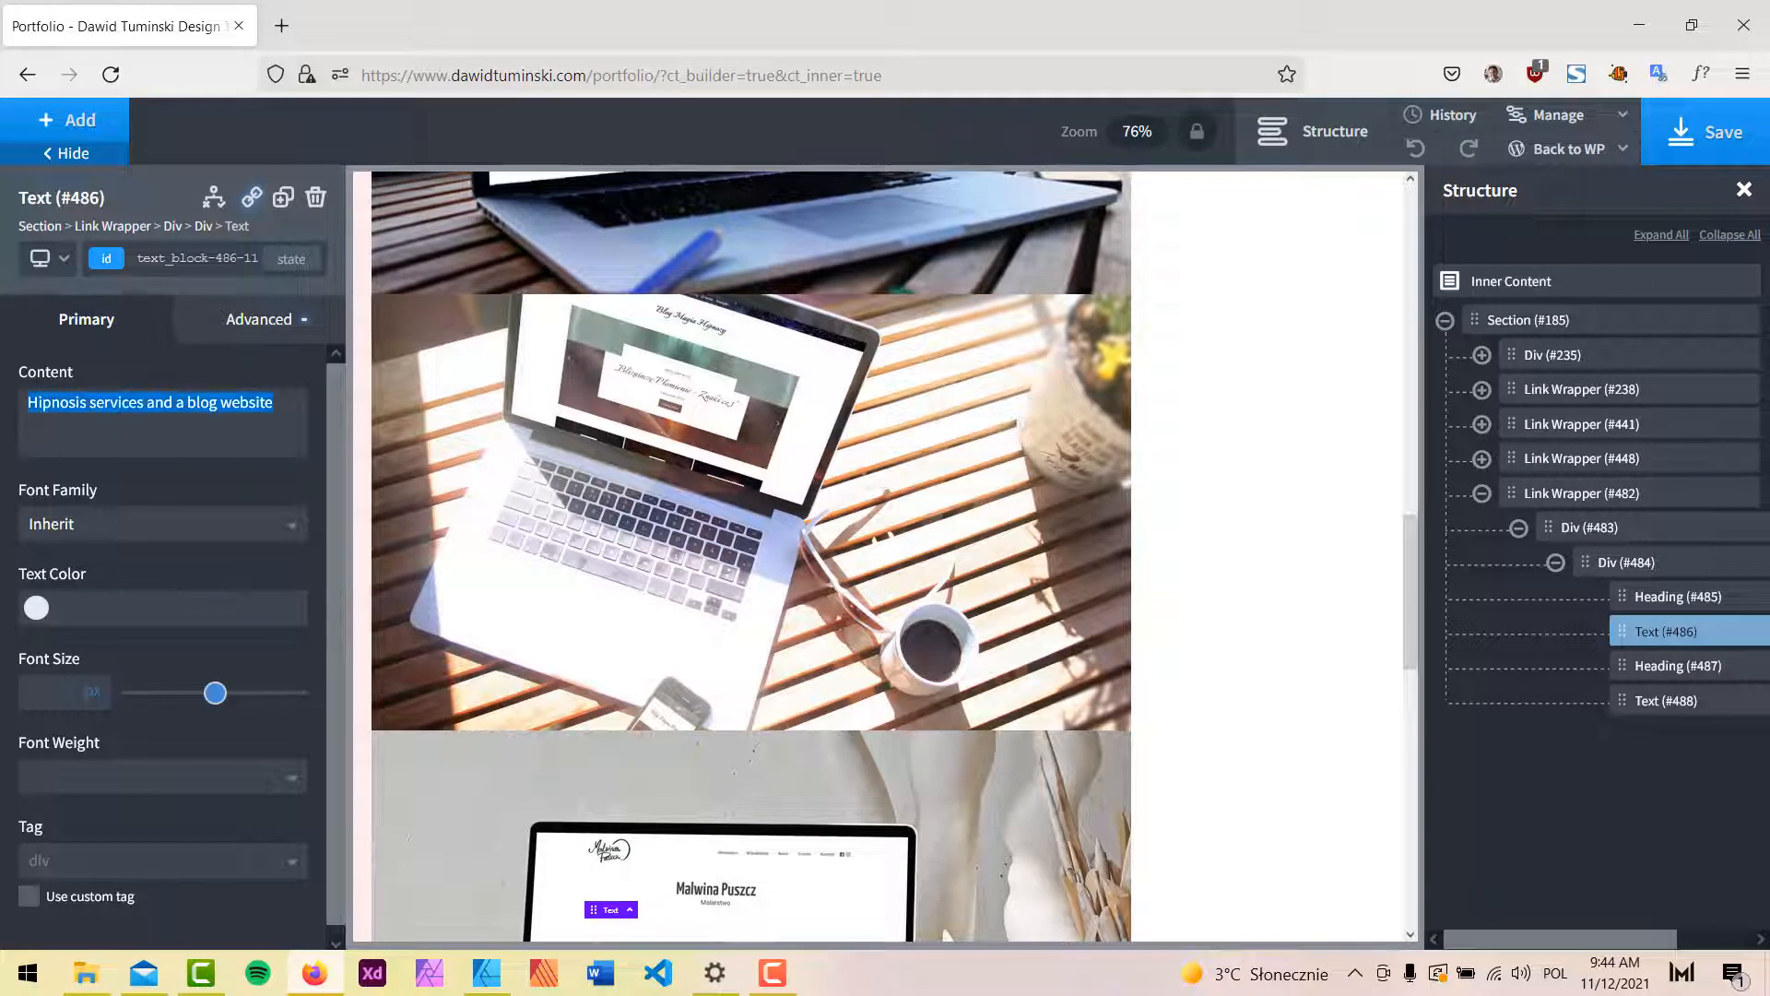
left_click(190, 417)
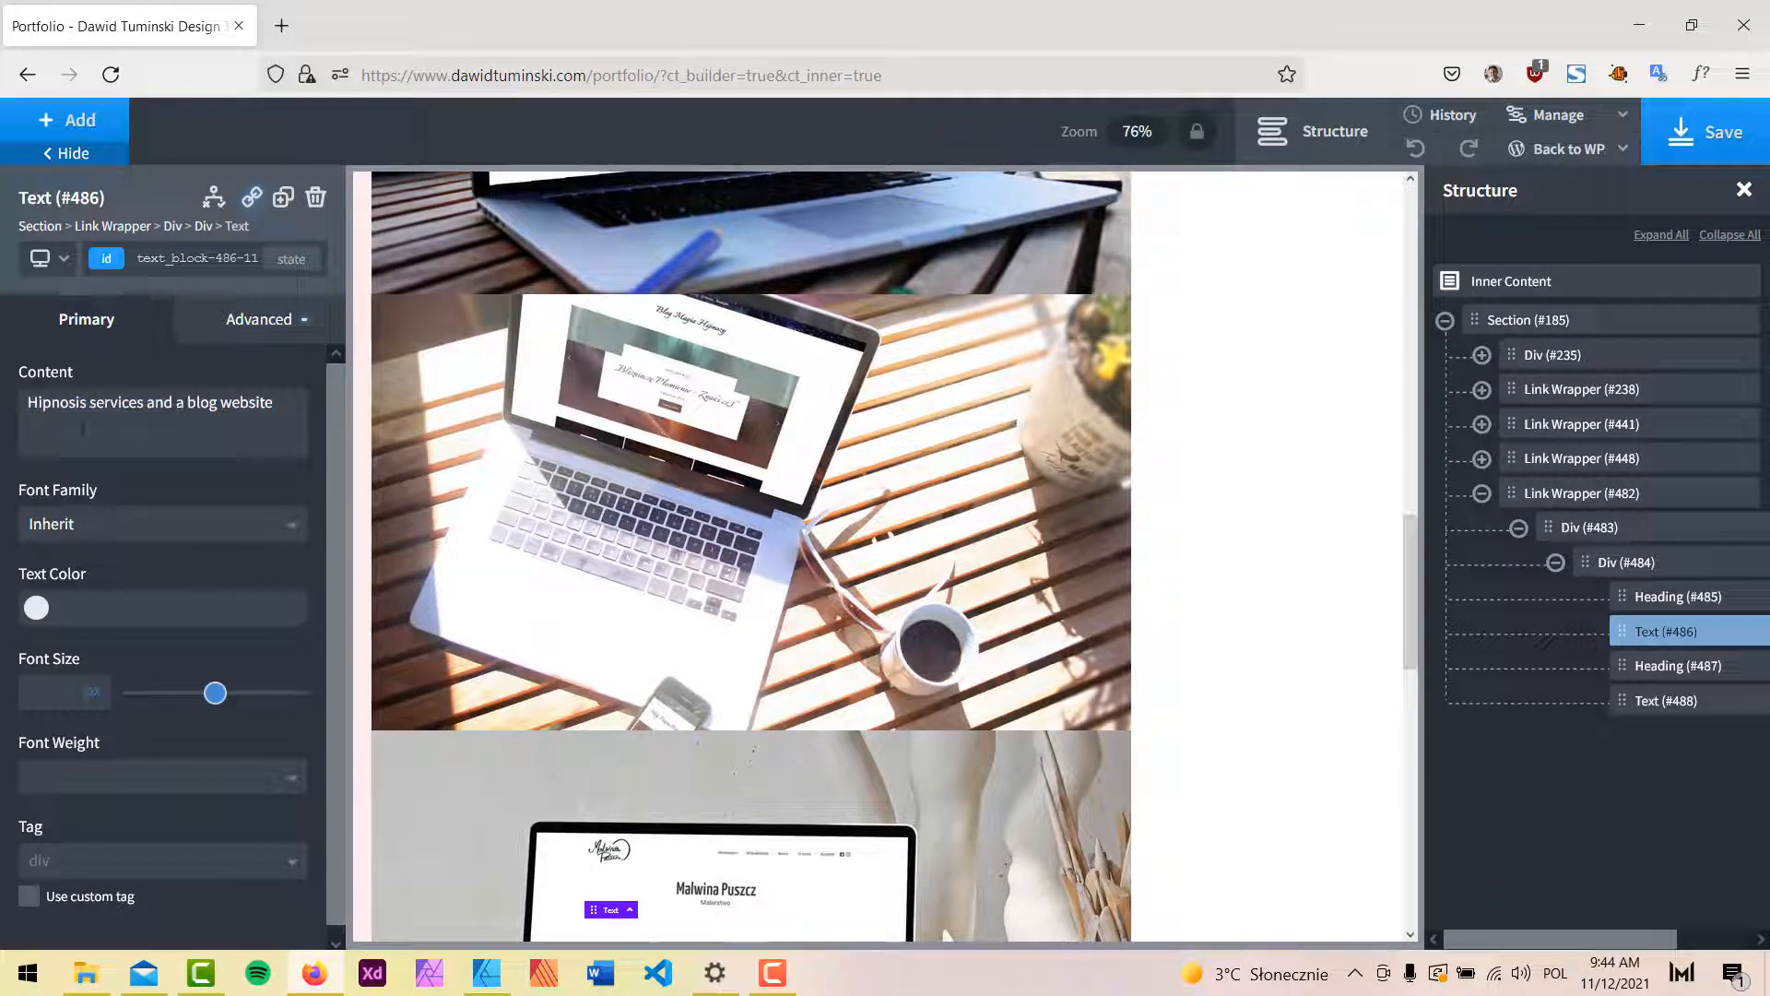
double_click(56, 406)
type("An")
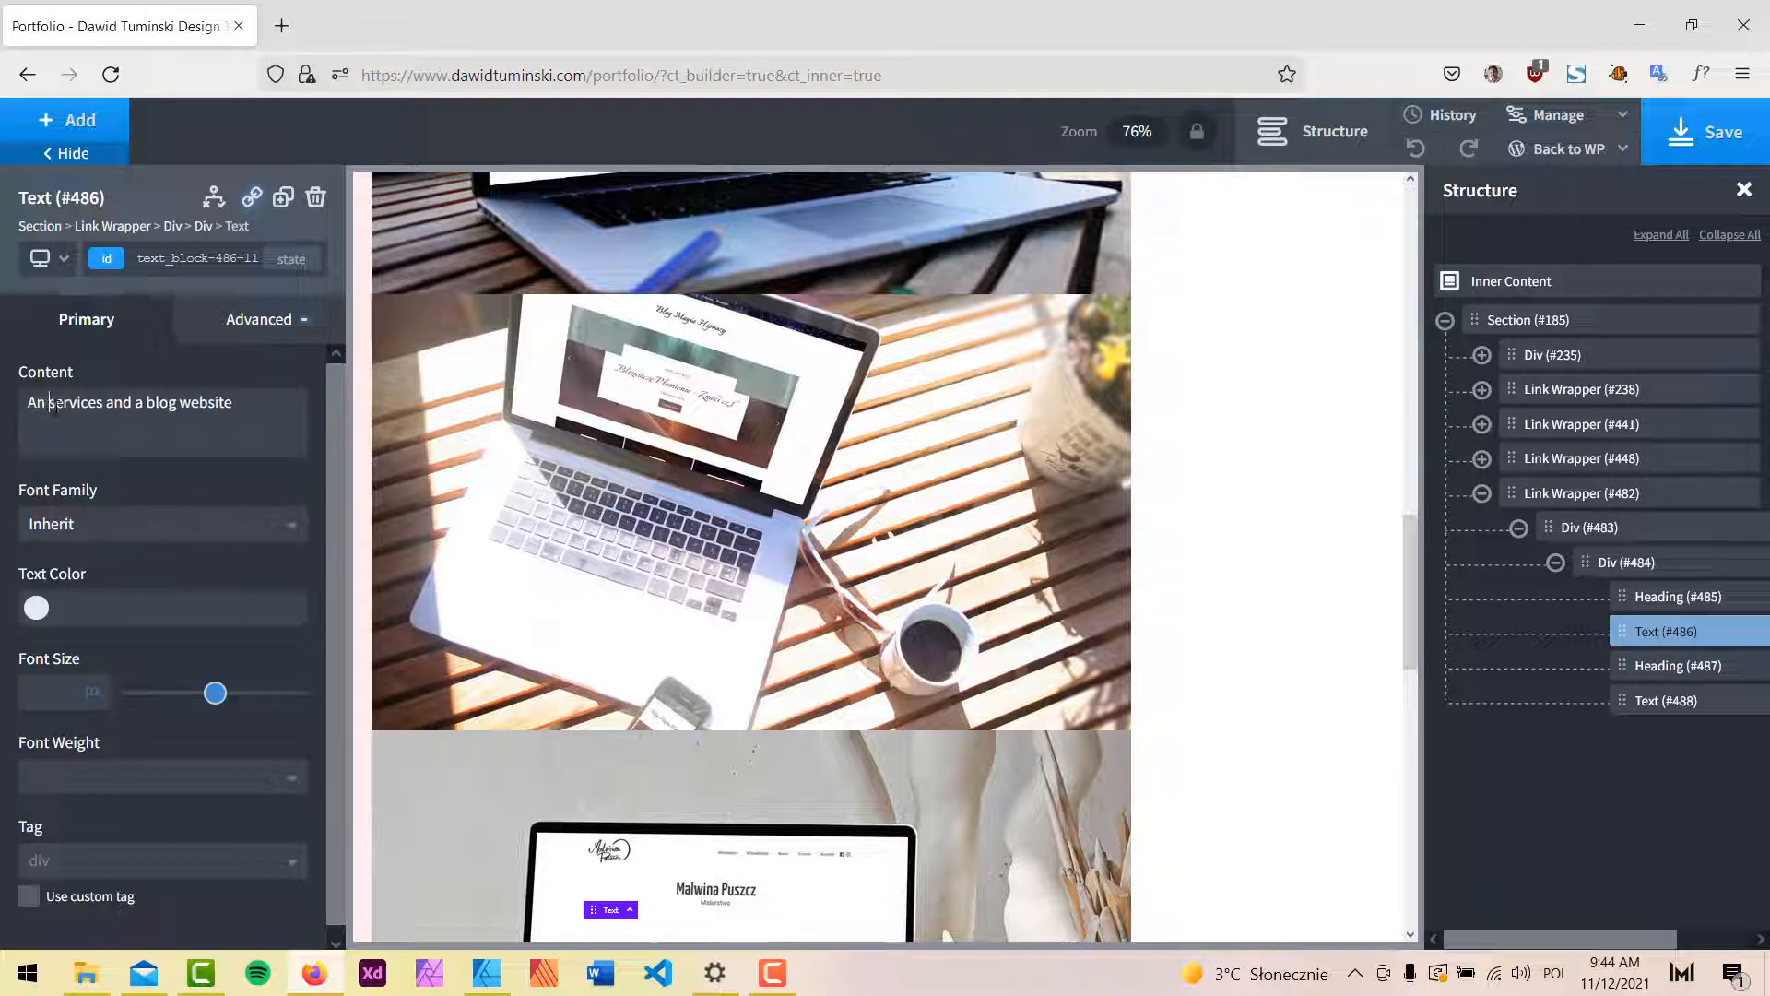
key("BackSpace")
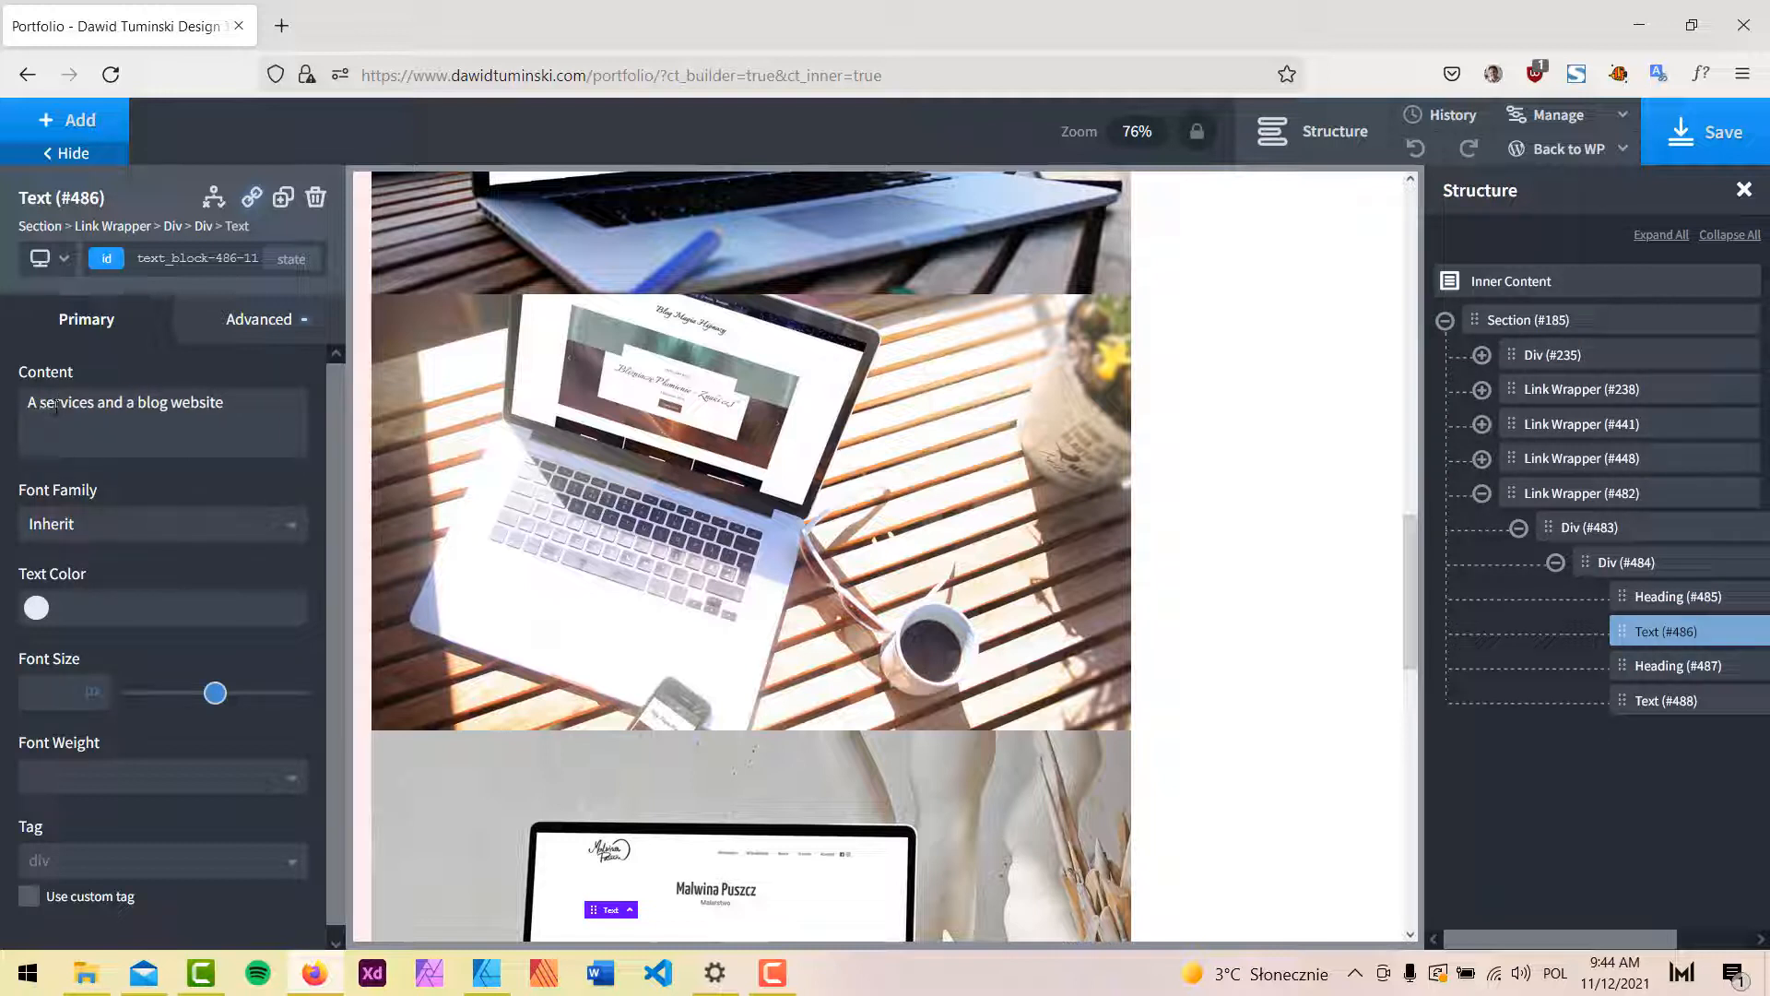
type("fineartist's")
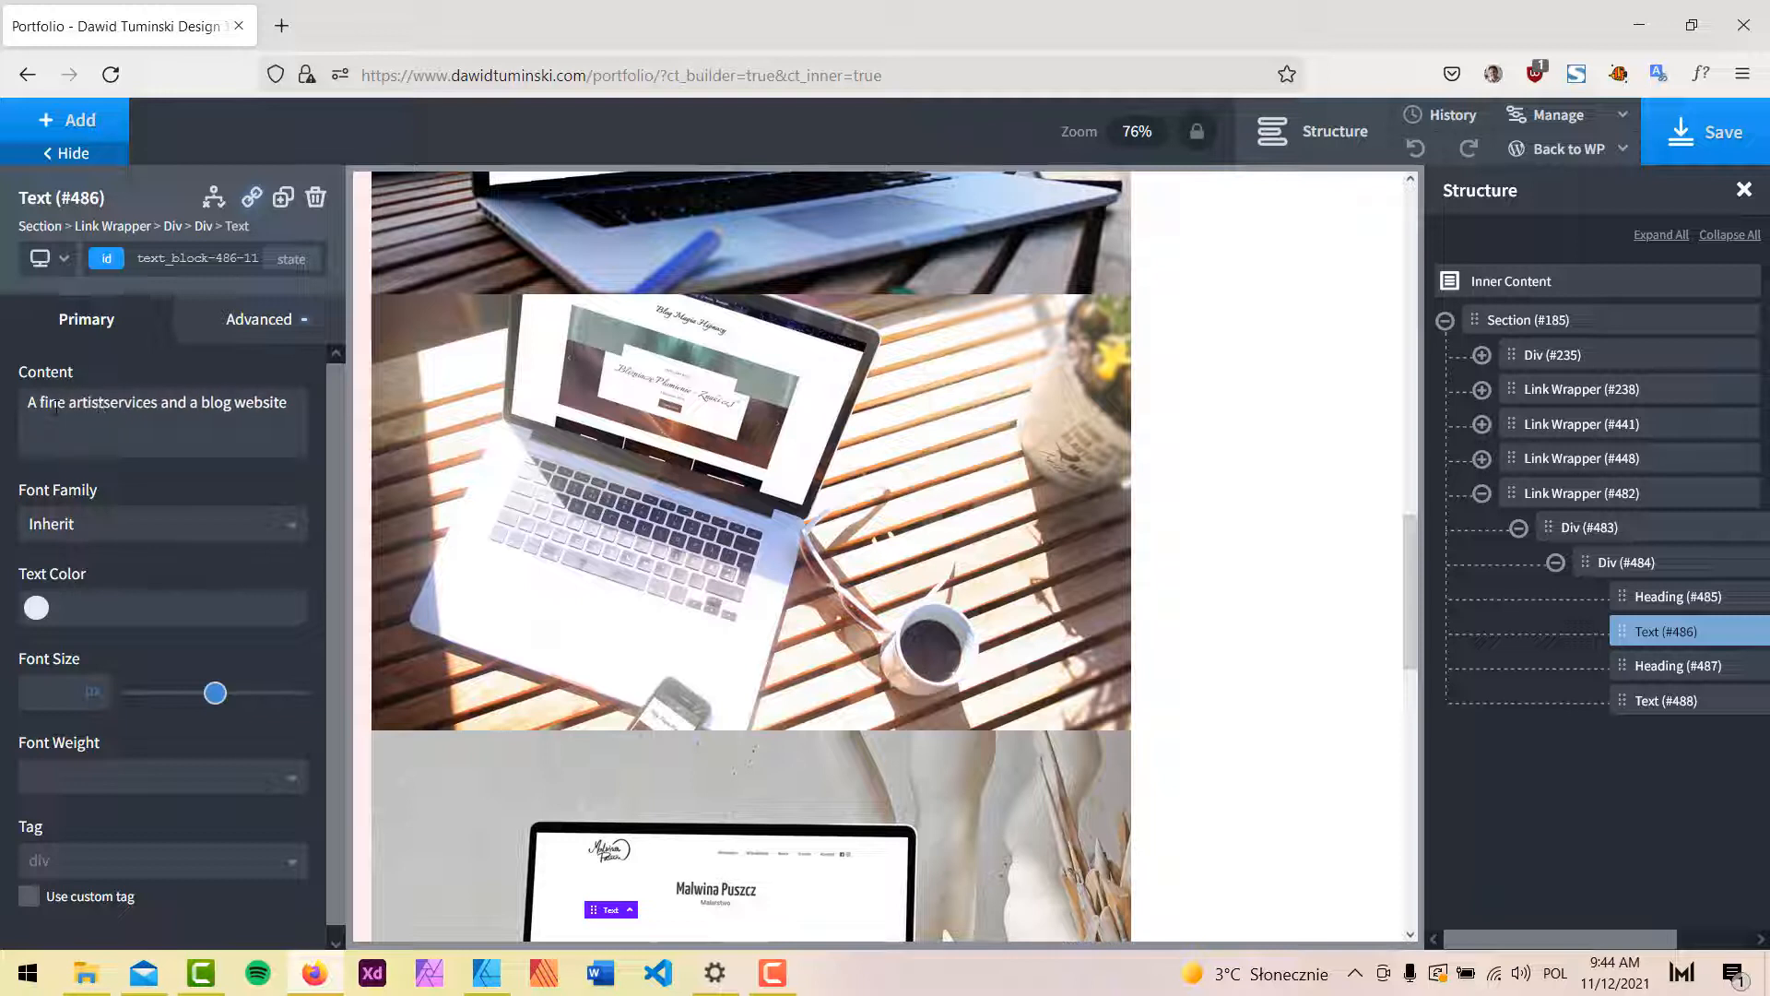
type(" prt")
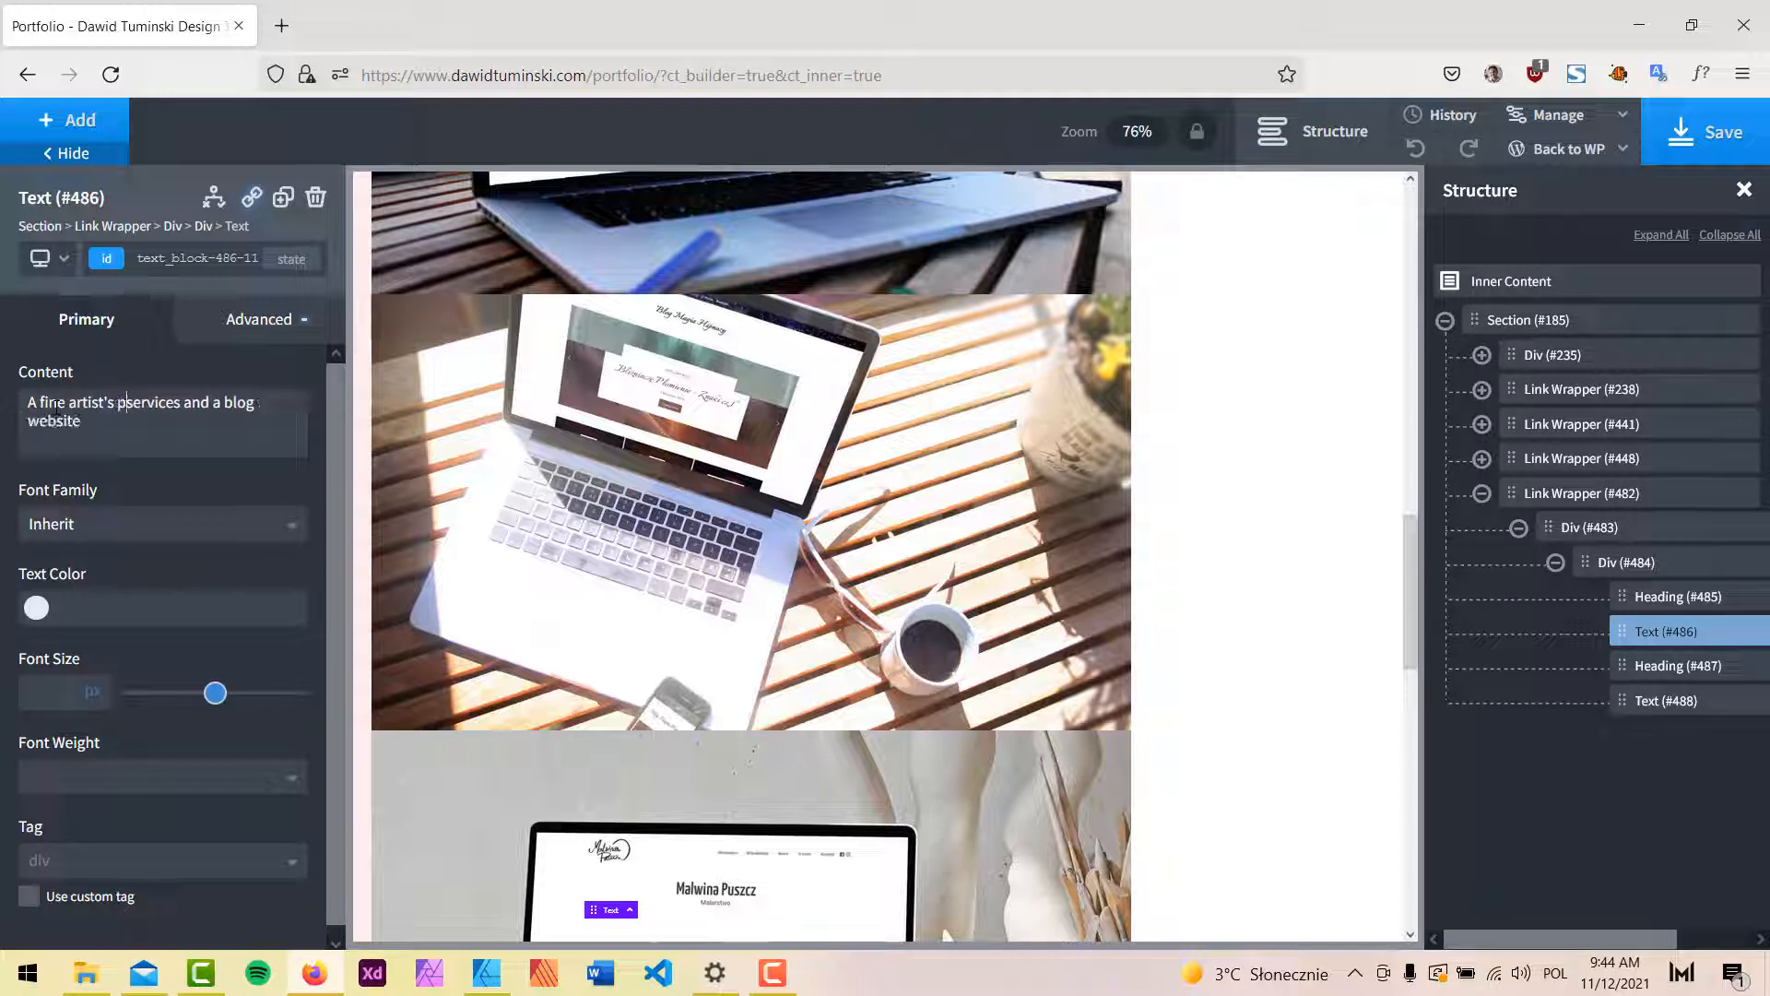
key("BackSpace")
key("BackSpace")
type("ortfolio")
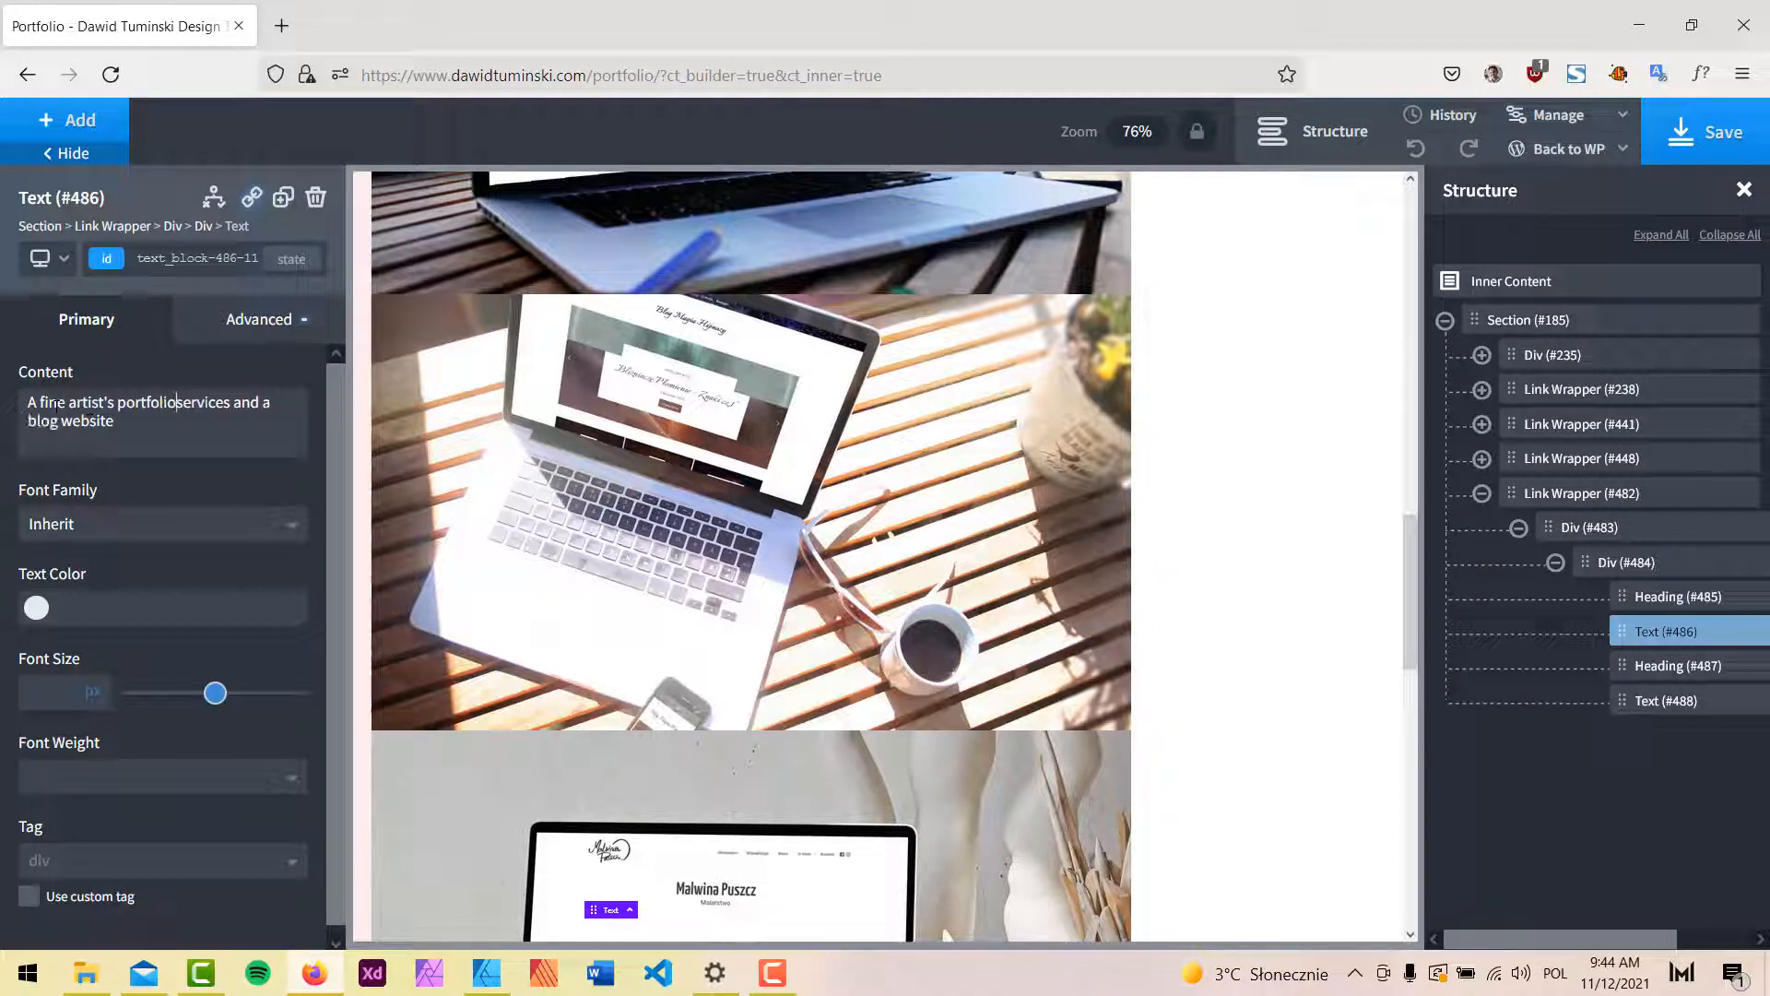
key("Delete")
key("Delete")
key("Delete")
key("Delete")
key("Delete")
key("Delete")
key("Delete")
key("Delete")
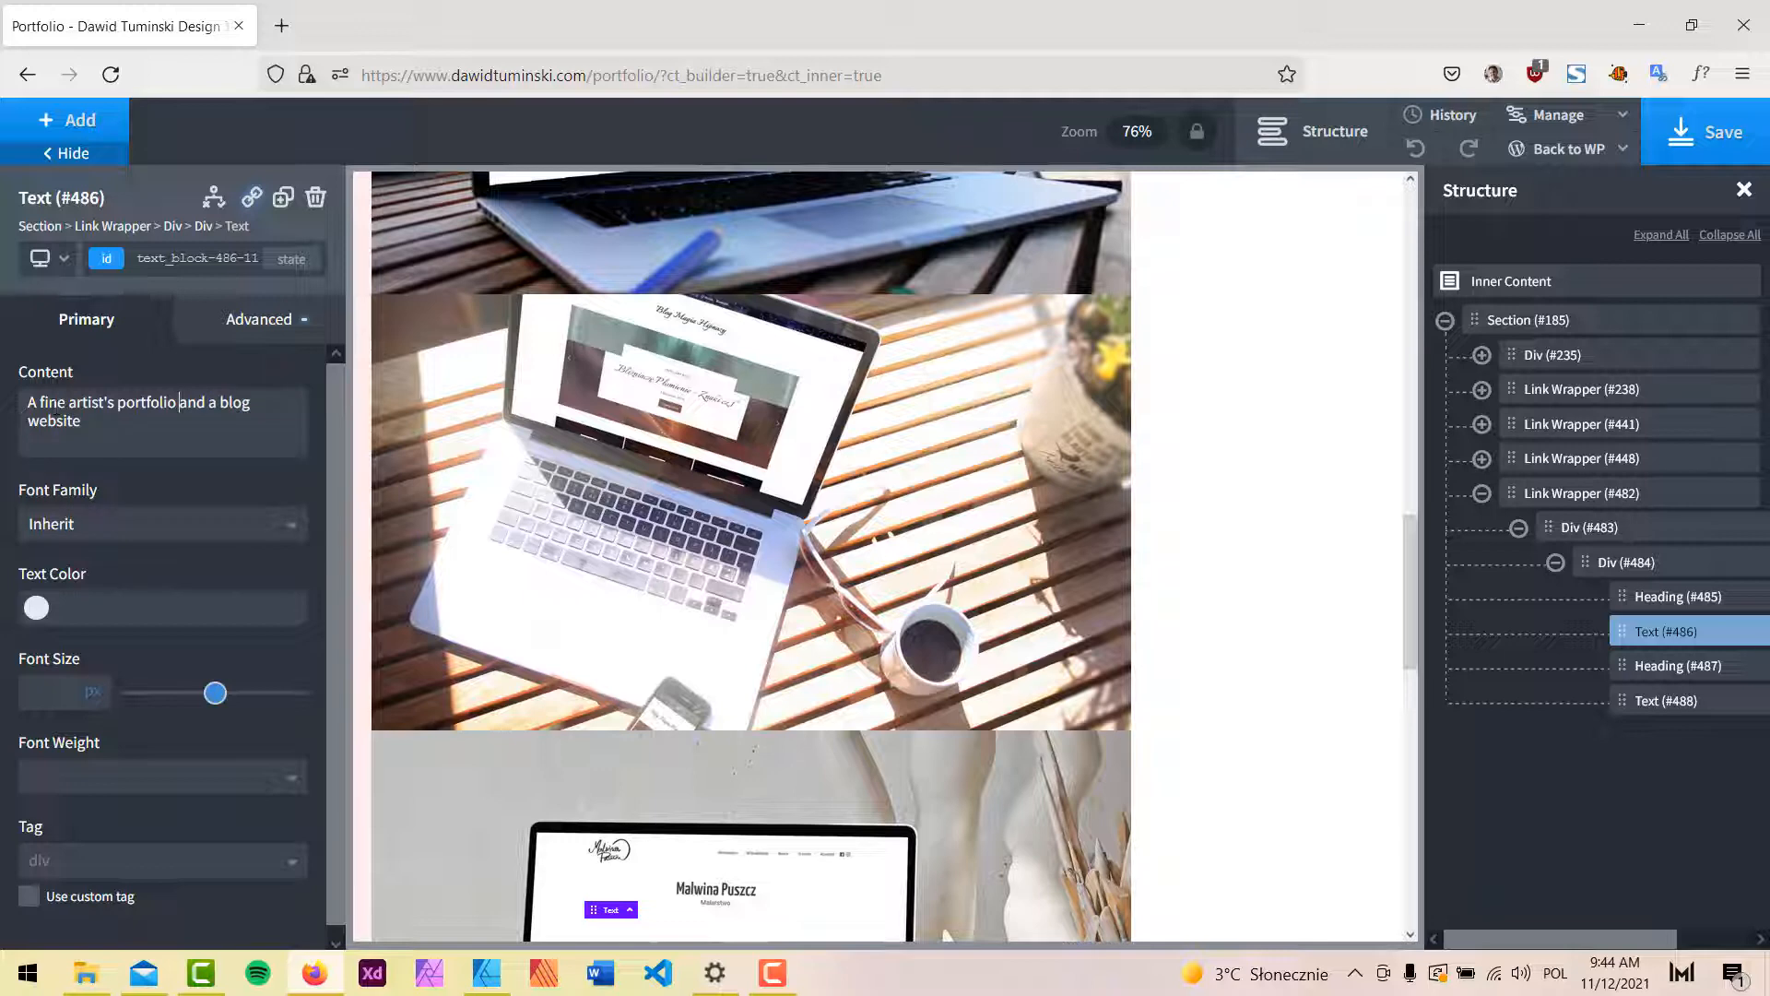
Replace the domain in the card's website address with the artist's site, then save.
scroll(643, 818, "down", 3)
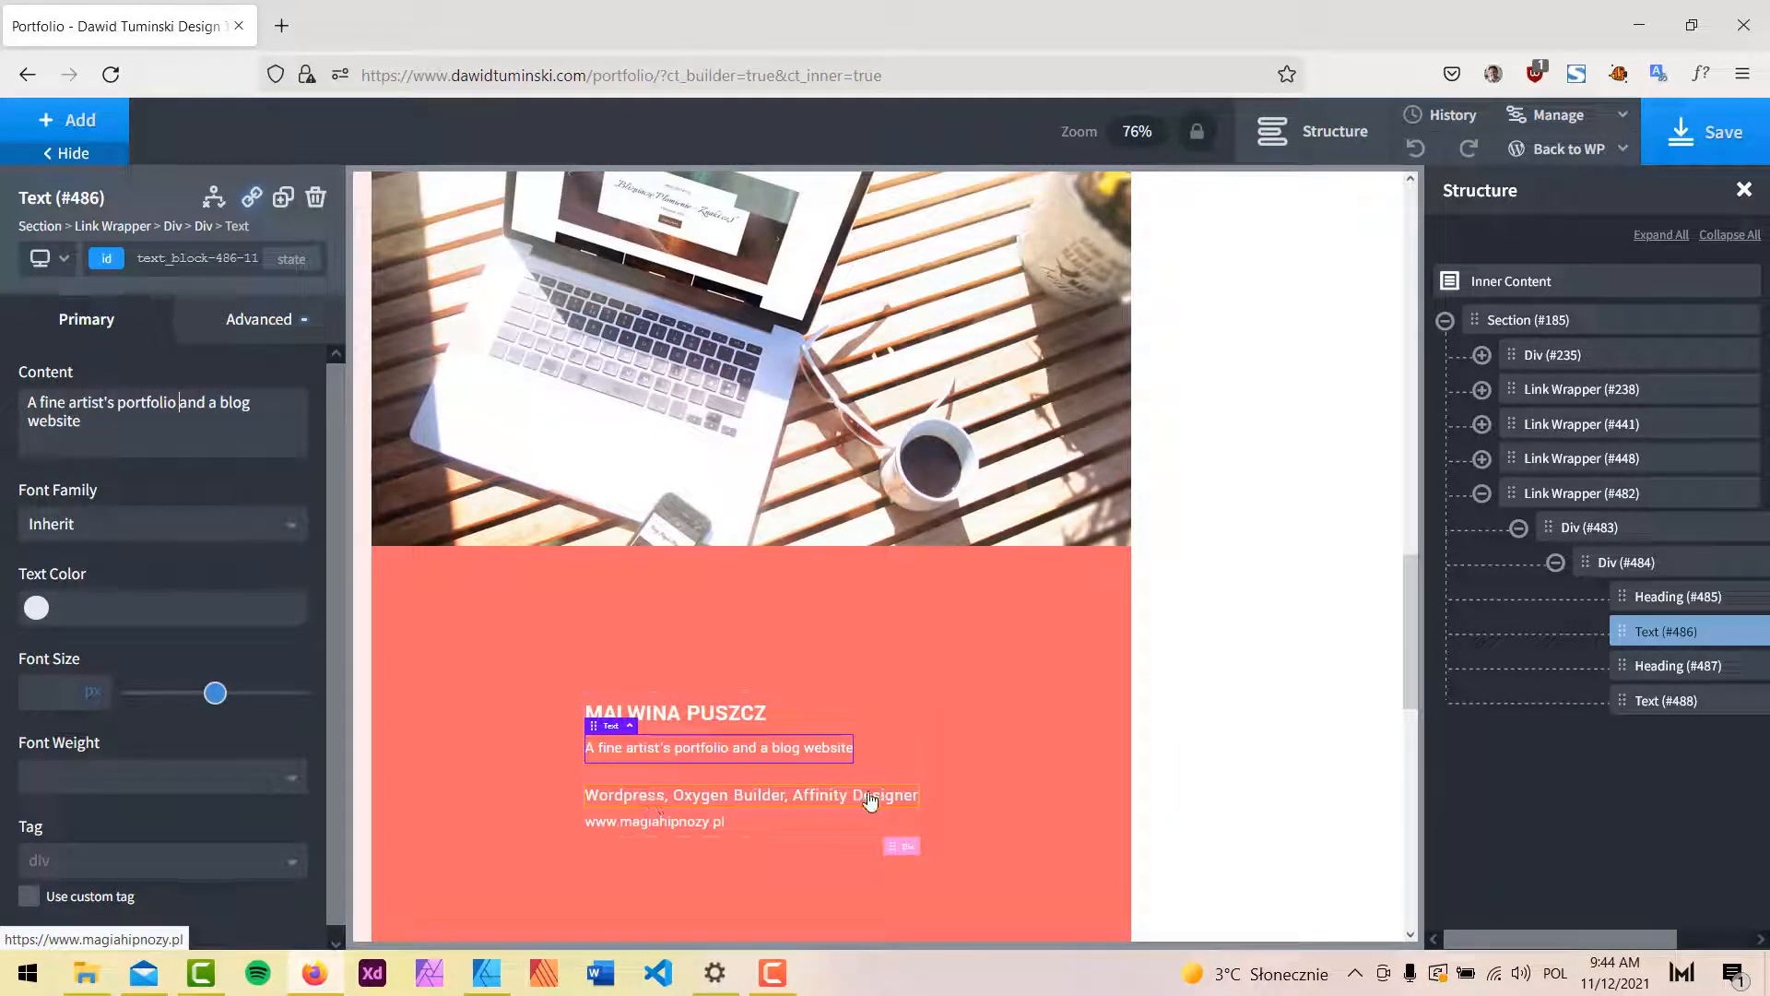
left_click(687, 823)
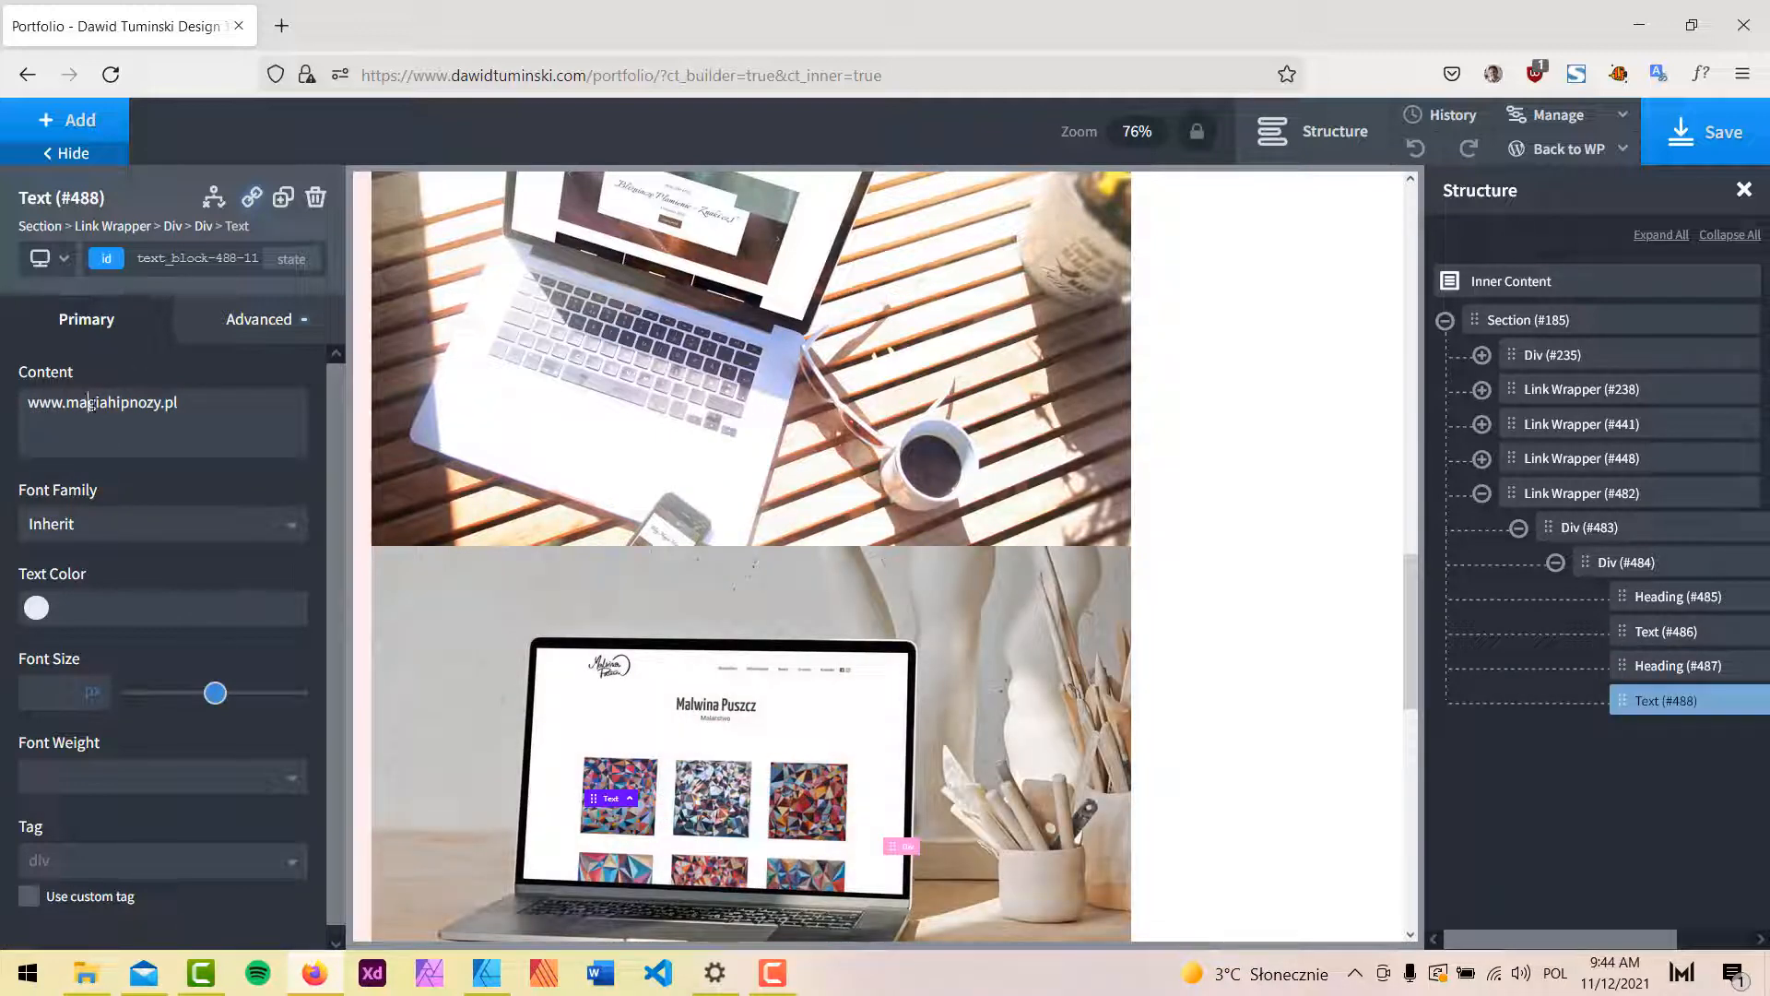
left_click_drag(90, 403, 166, 409)
key("BackSpace")
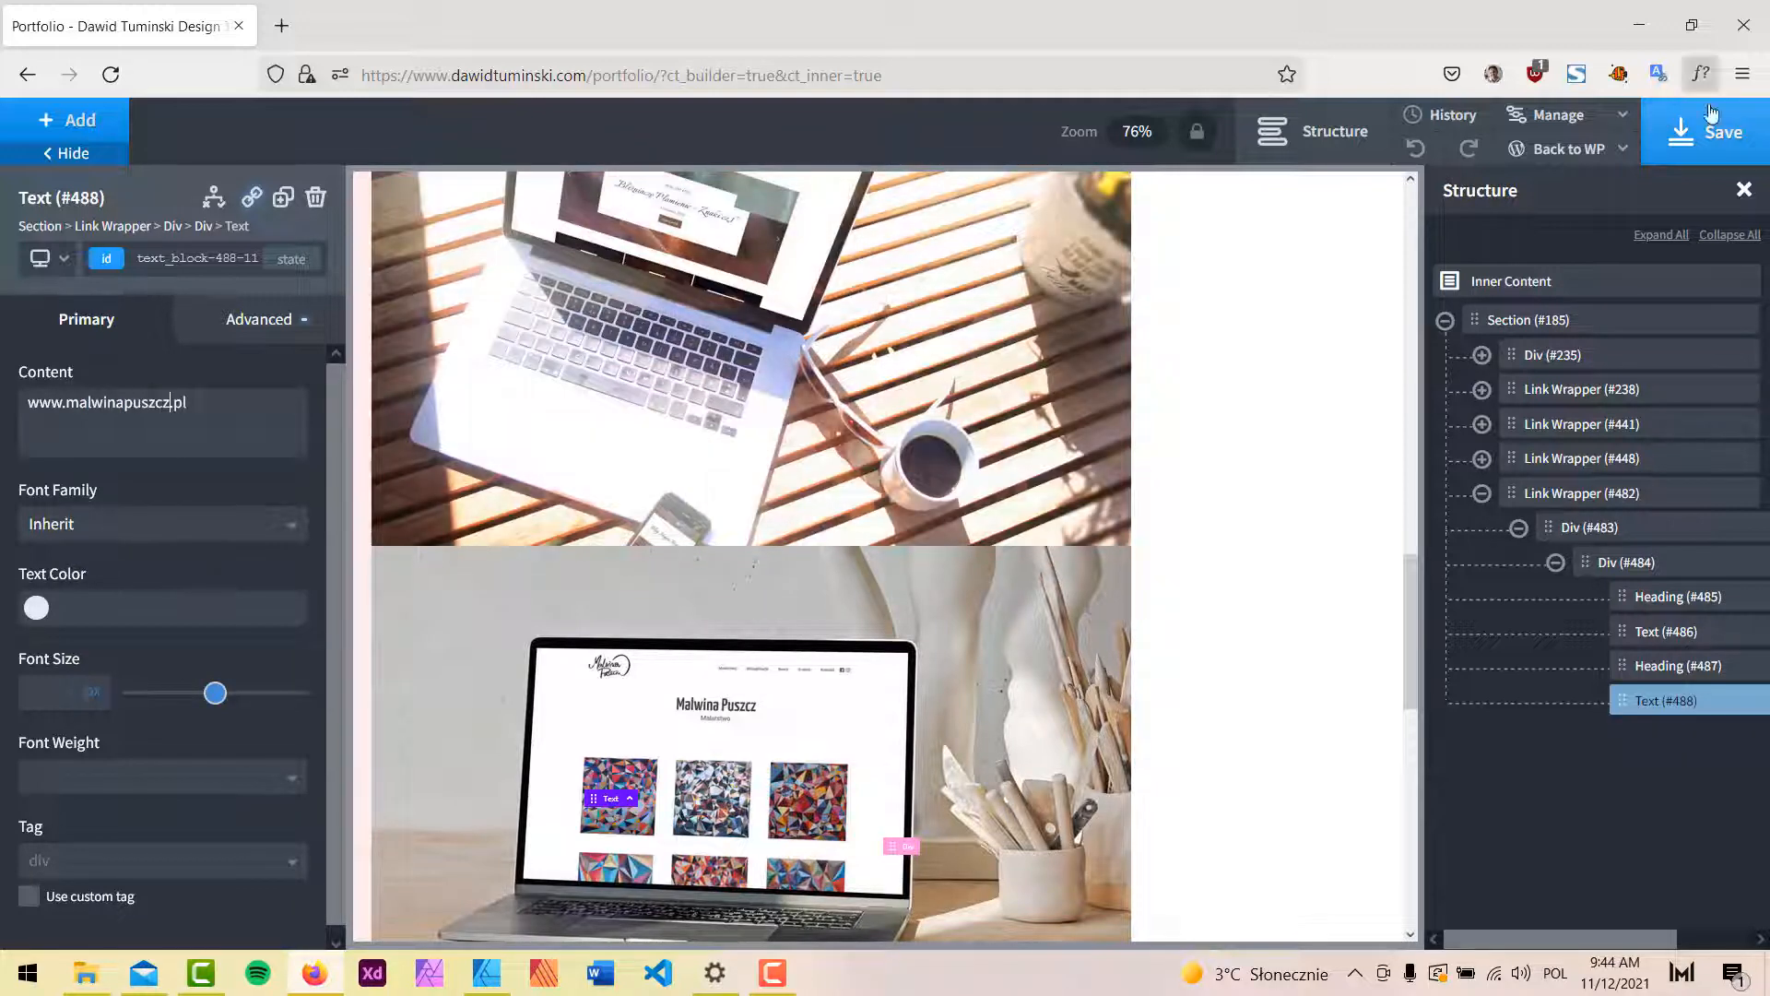
left_click(1718, 132)
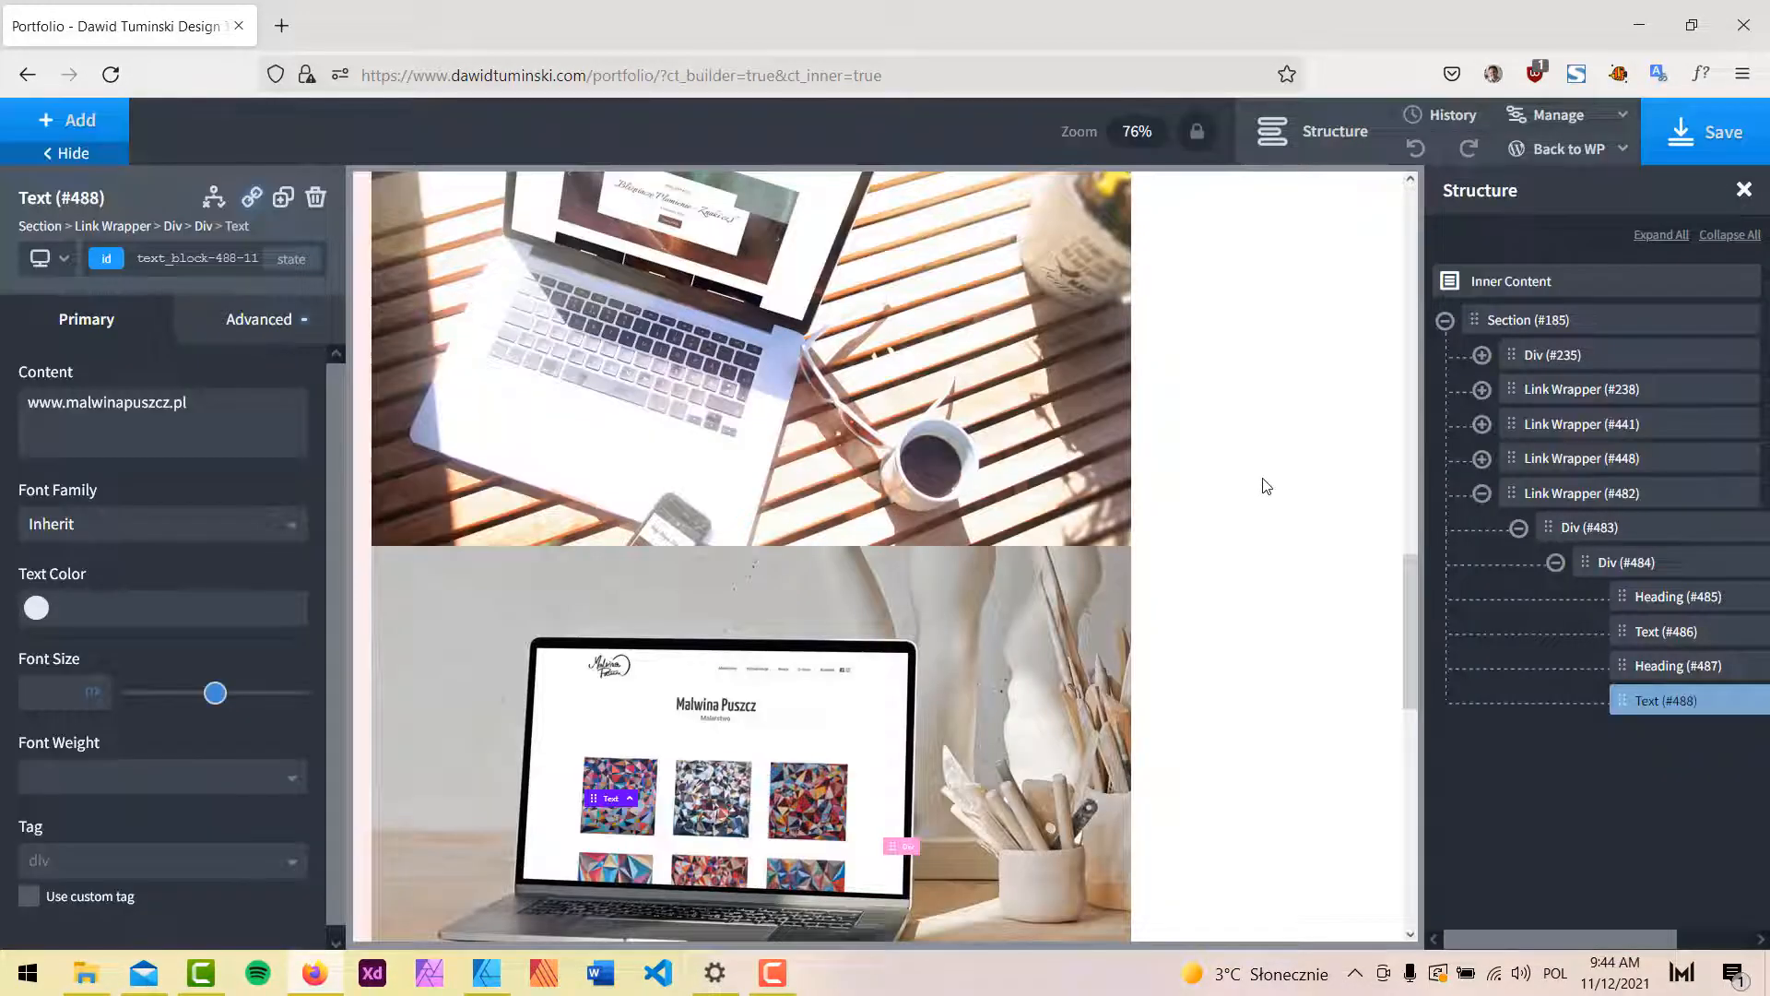
Review the finished Portfolio page, save it in Oxygen, and return via Back to WP.
scroll(695, 400, "up", 2)
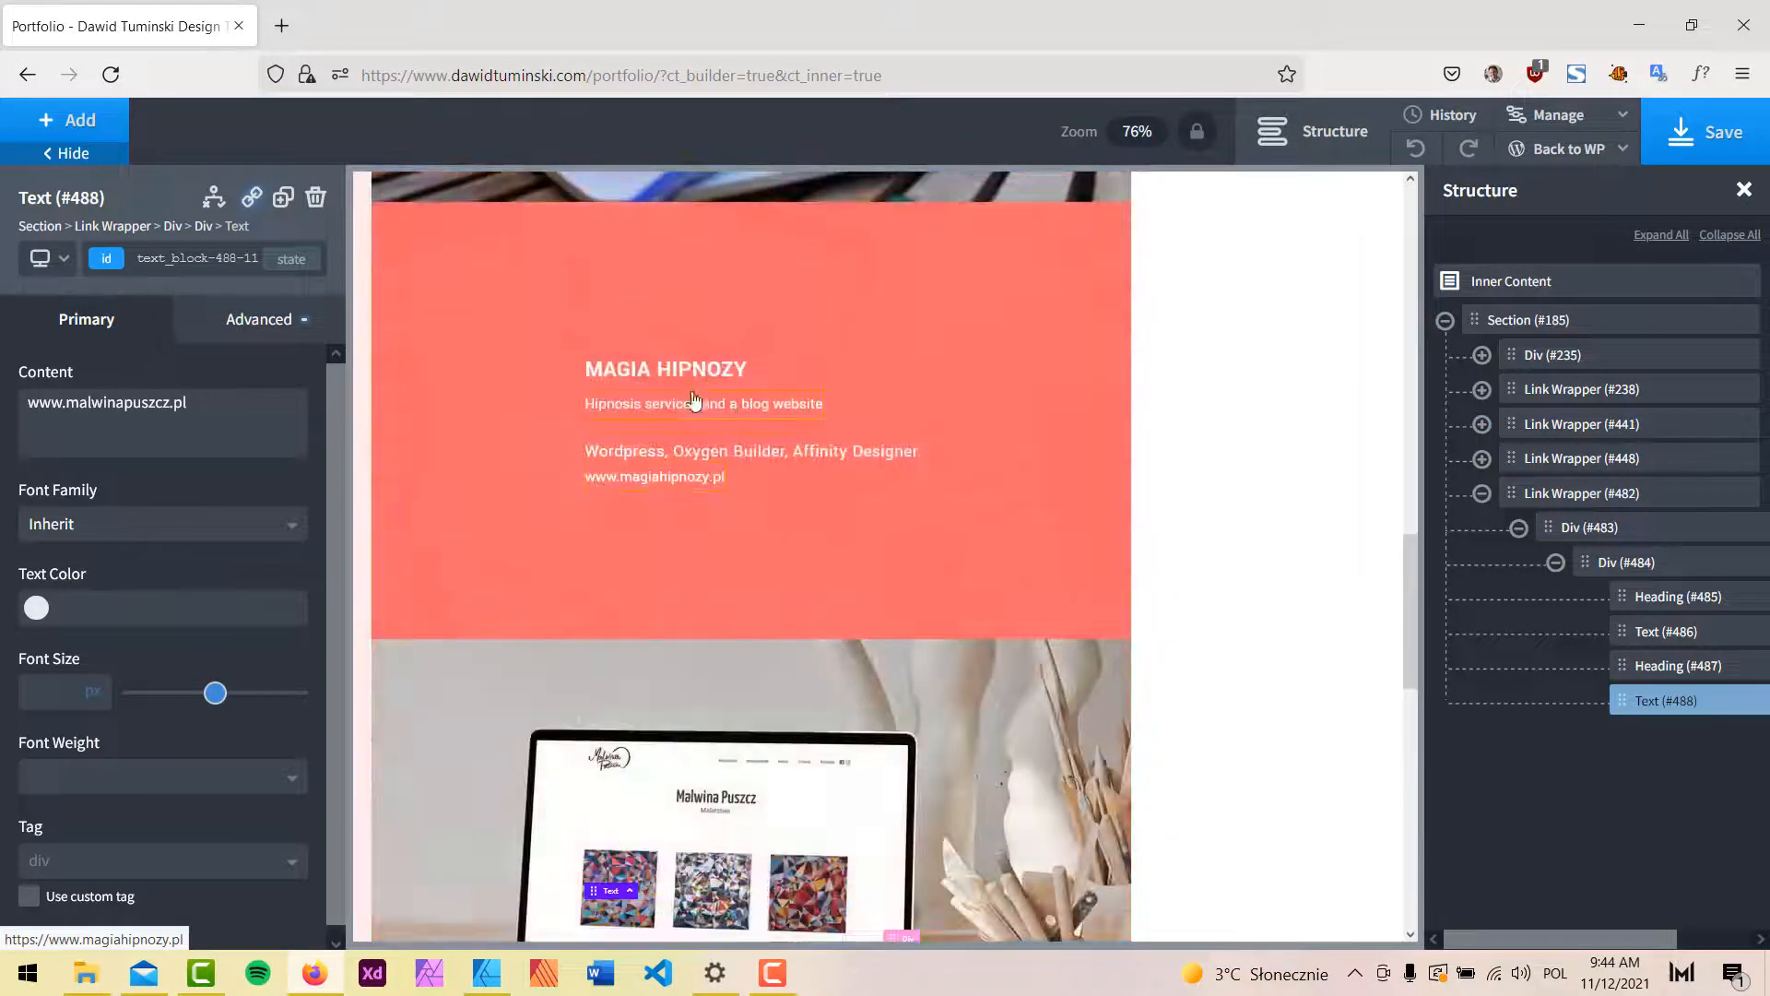
scroll(695, 400, "down", 5)
scroll(1004, 509, "up", 1)
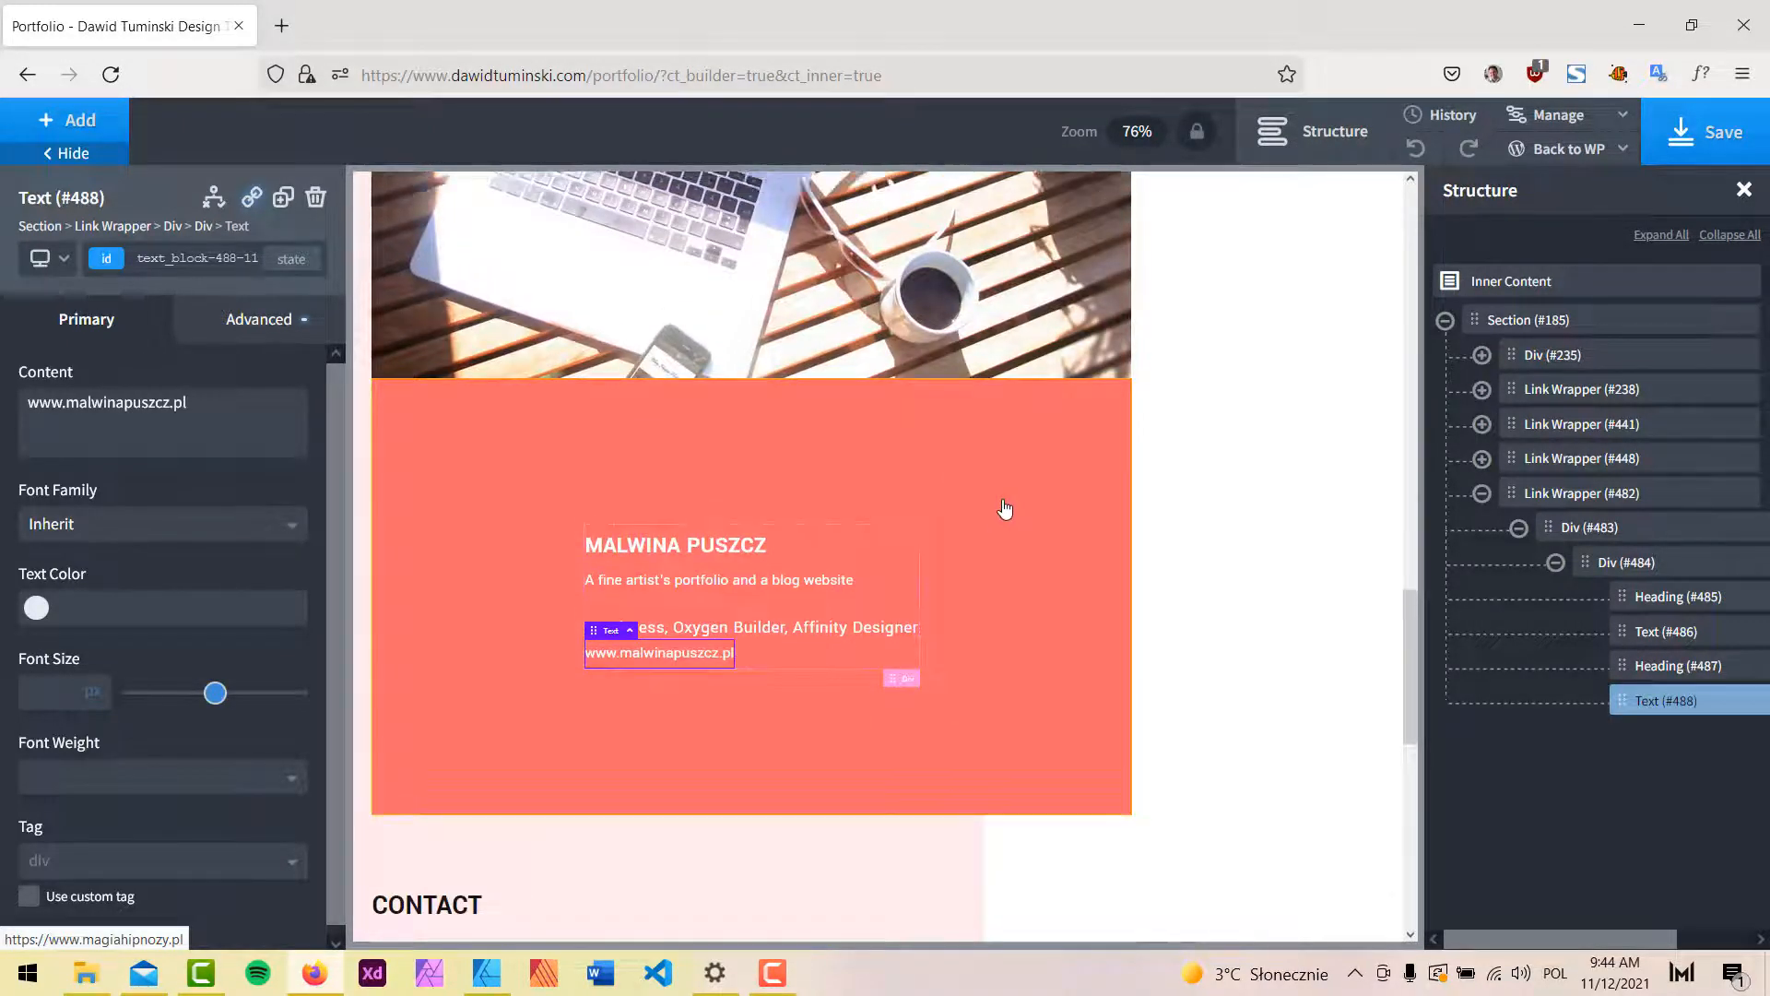
scroll(1005, 509, "up", 10)
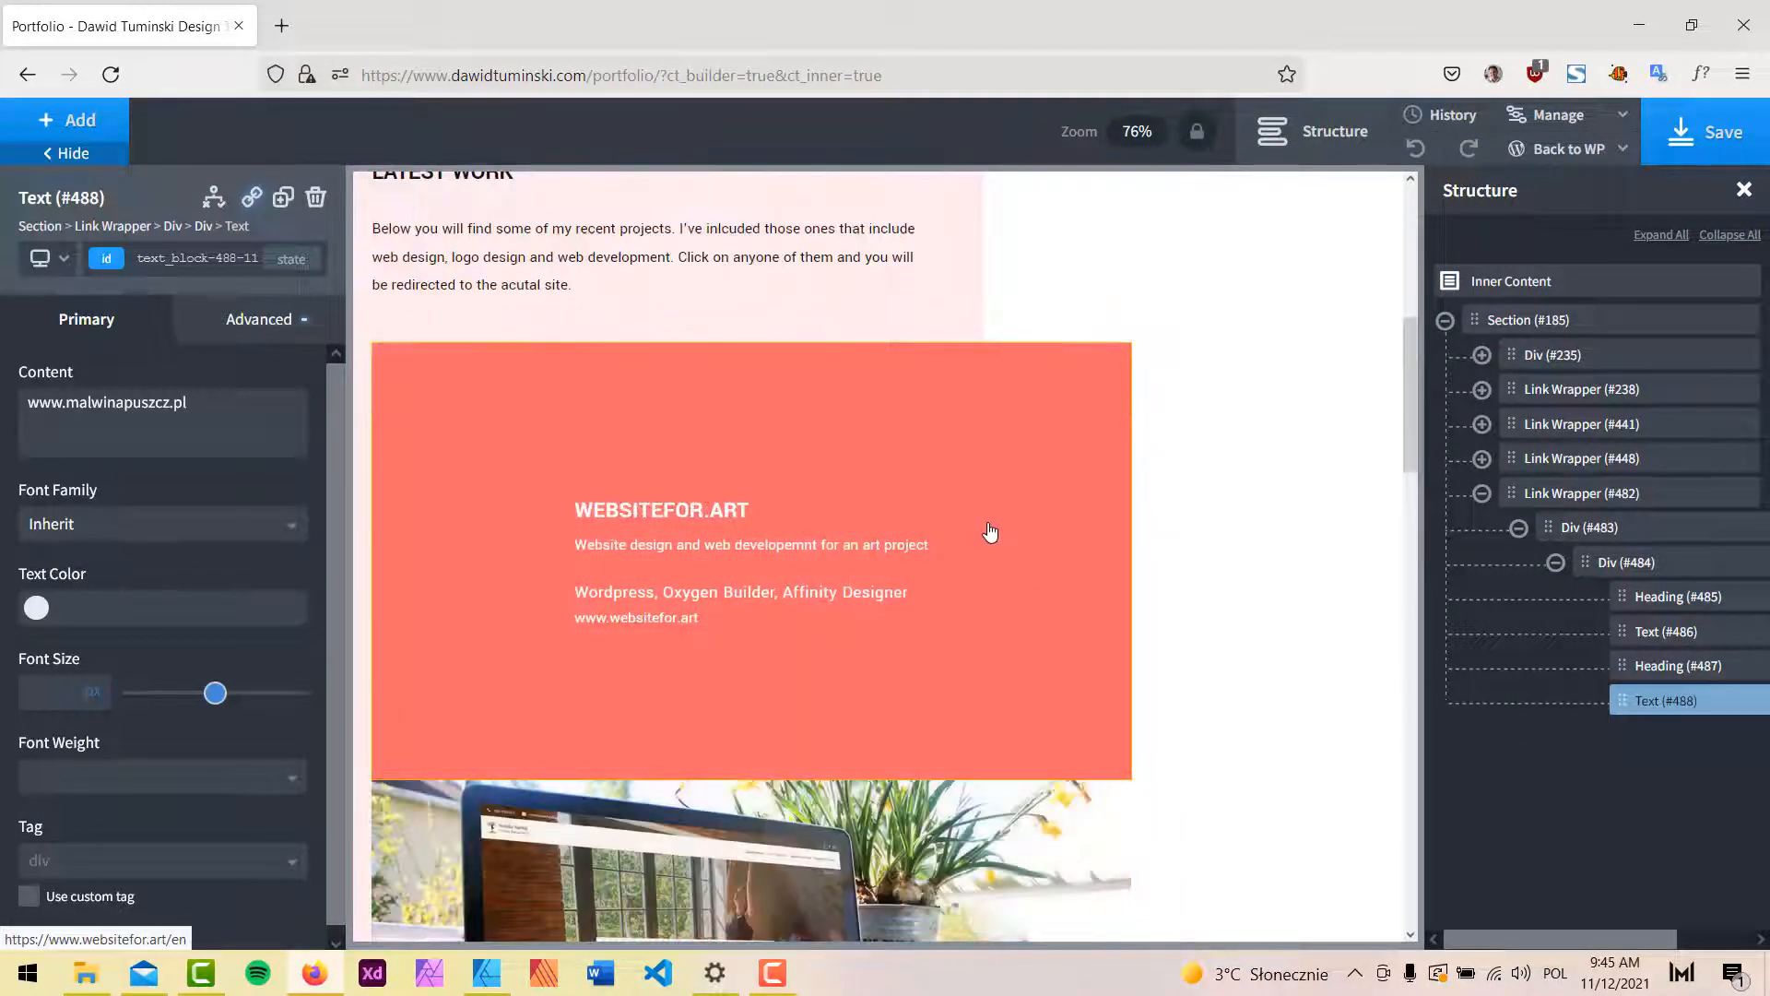
scroll(1004, 517, "down", 10)
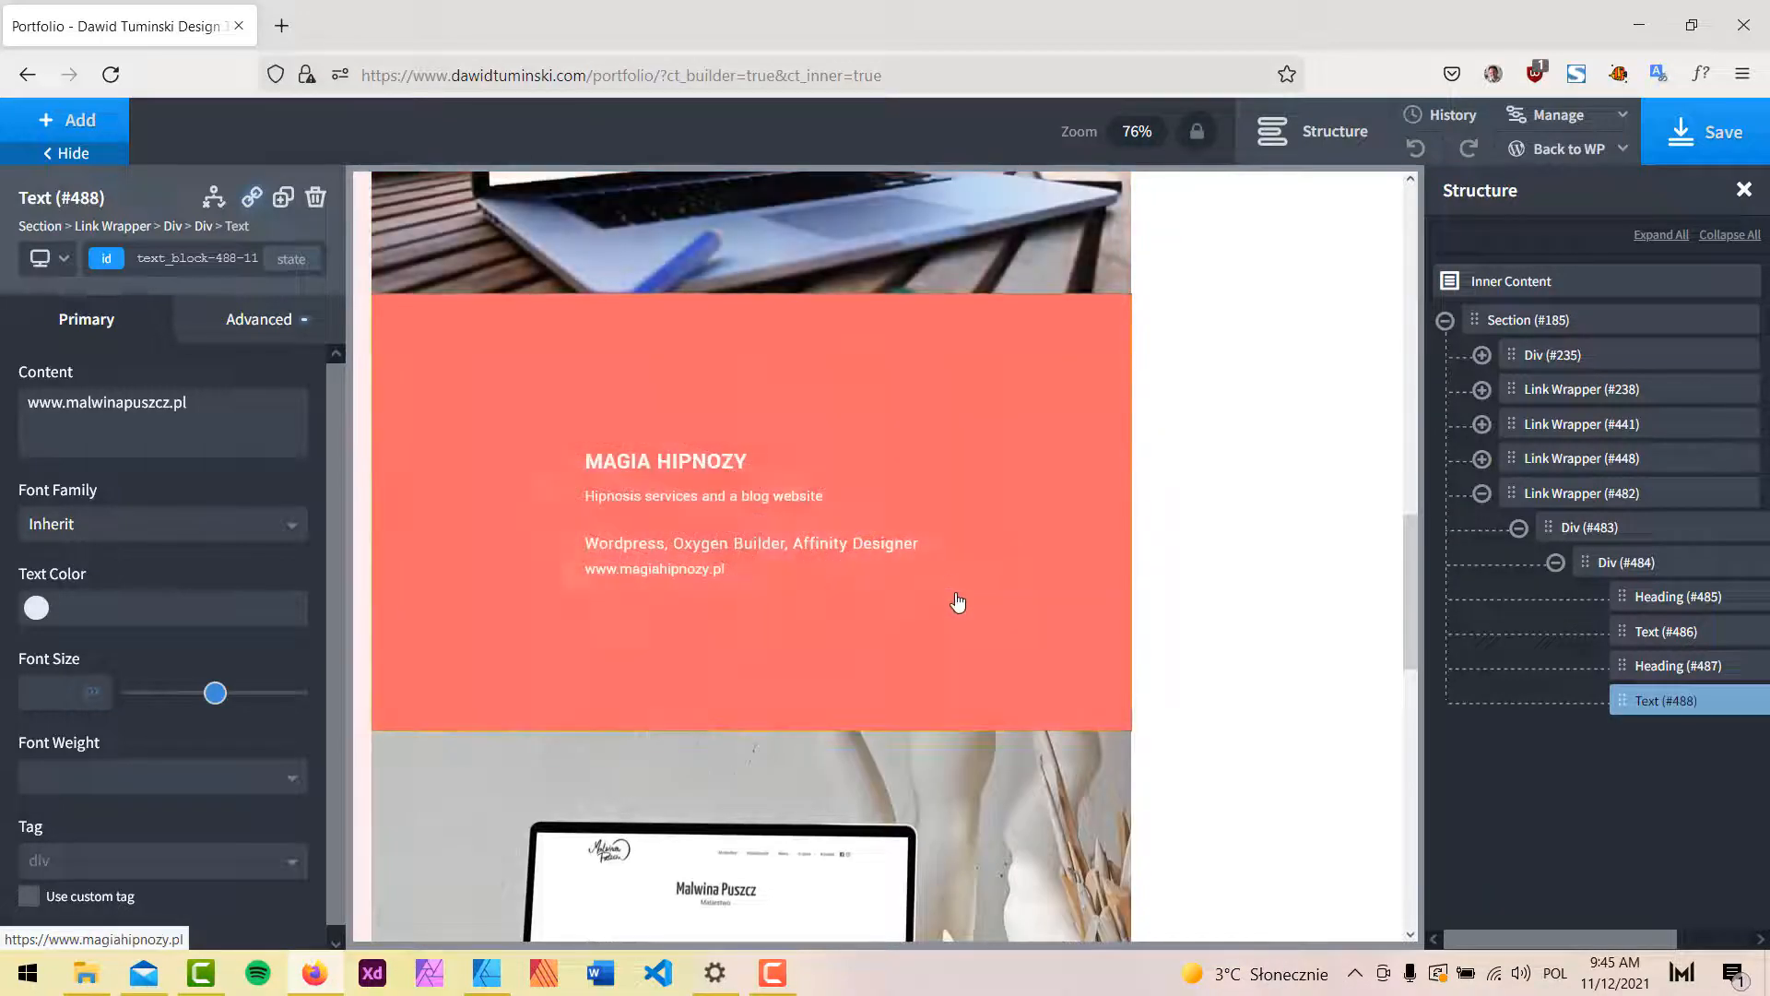
scroll(958, 602, "down", 5)
scroll(965, 549, "up", 15)
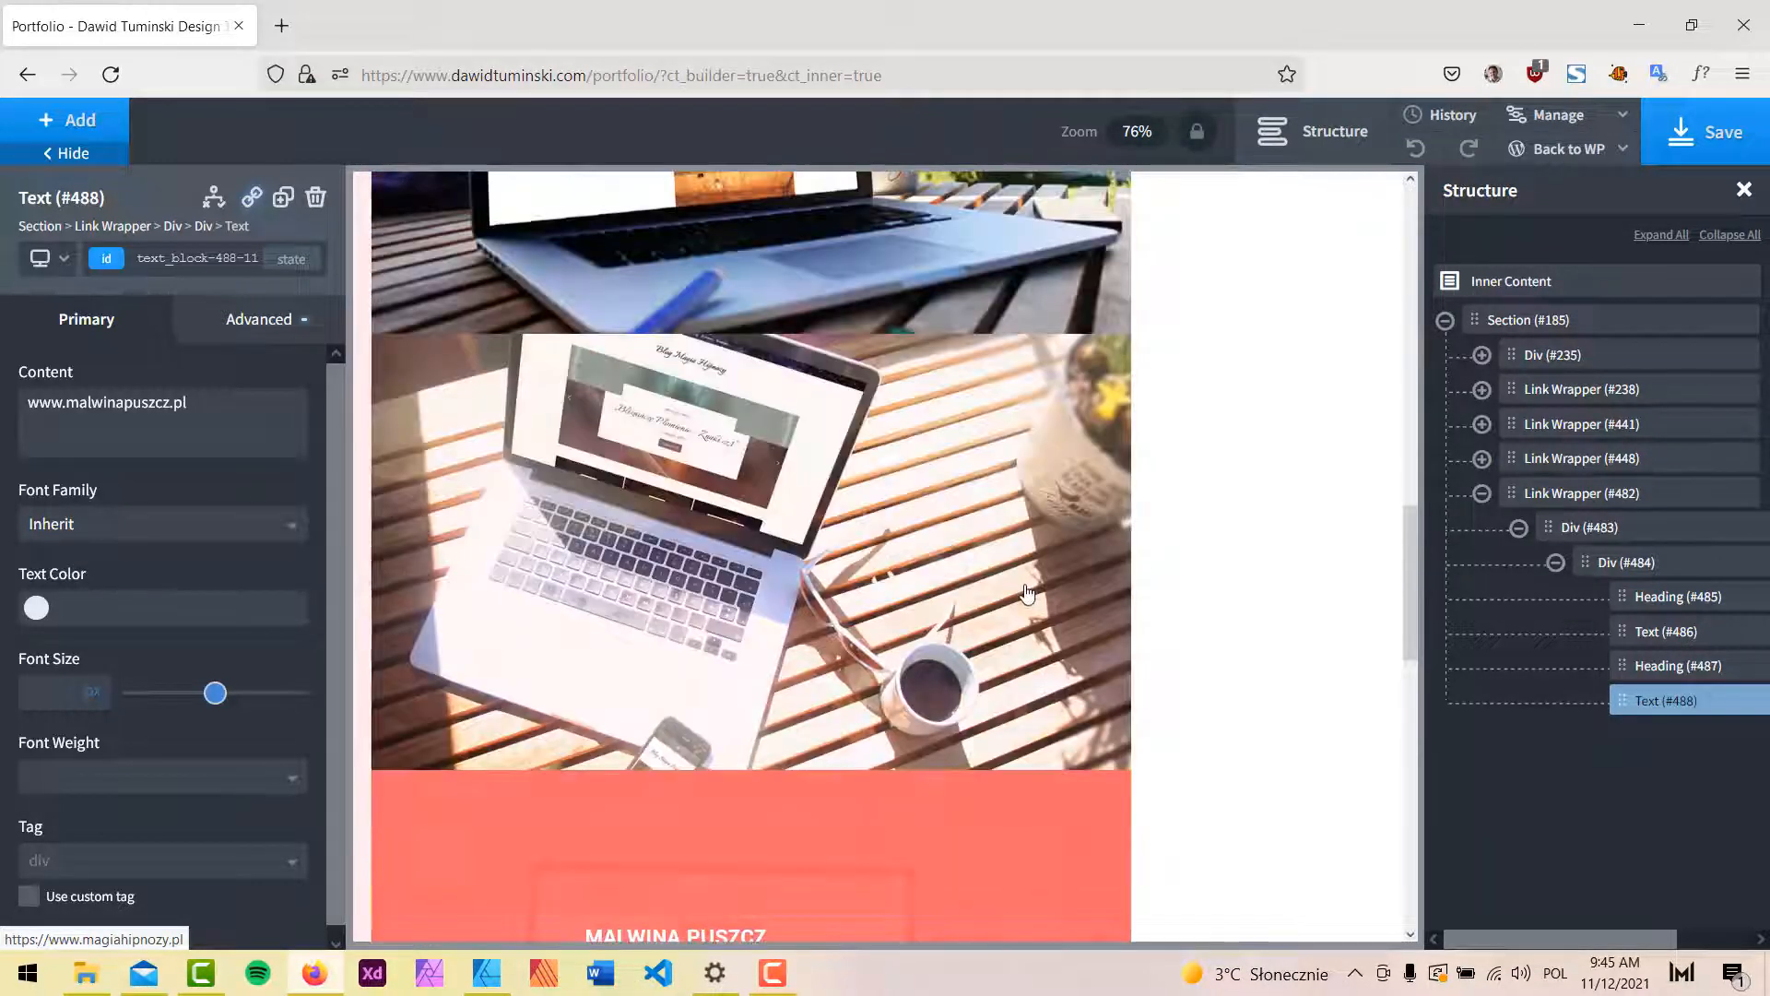
scroll(974, 473, "down", 5)
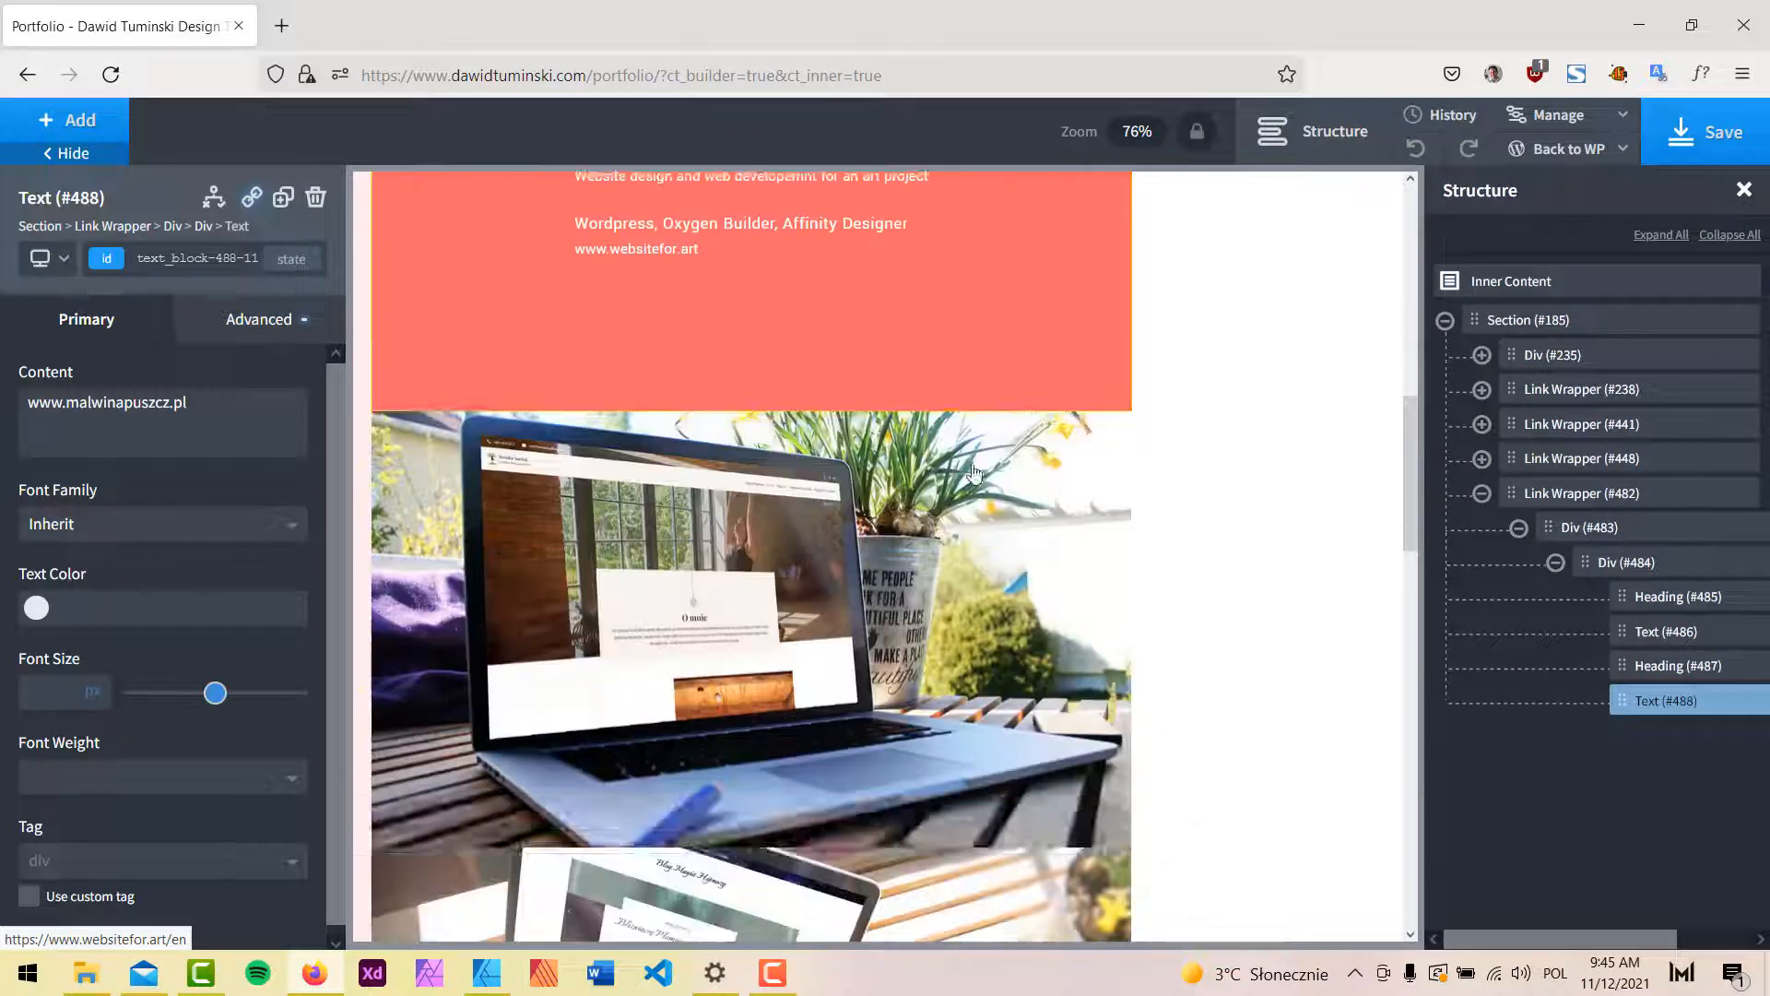
scroll(996, 469, "down", 5)
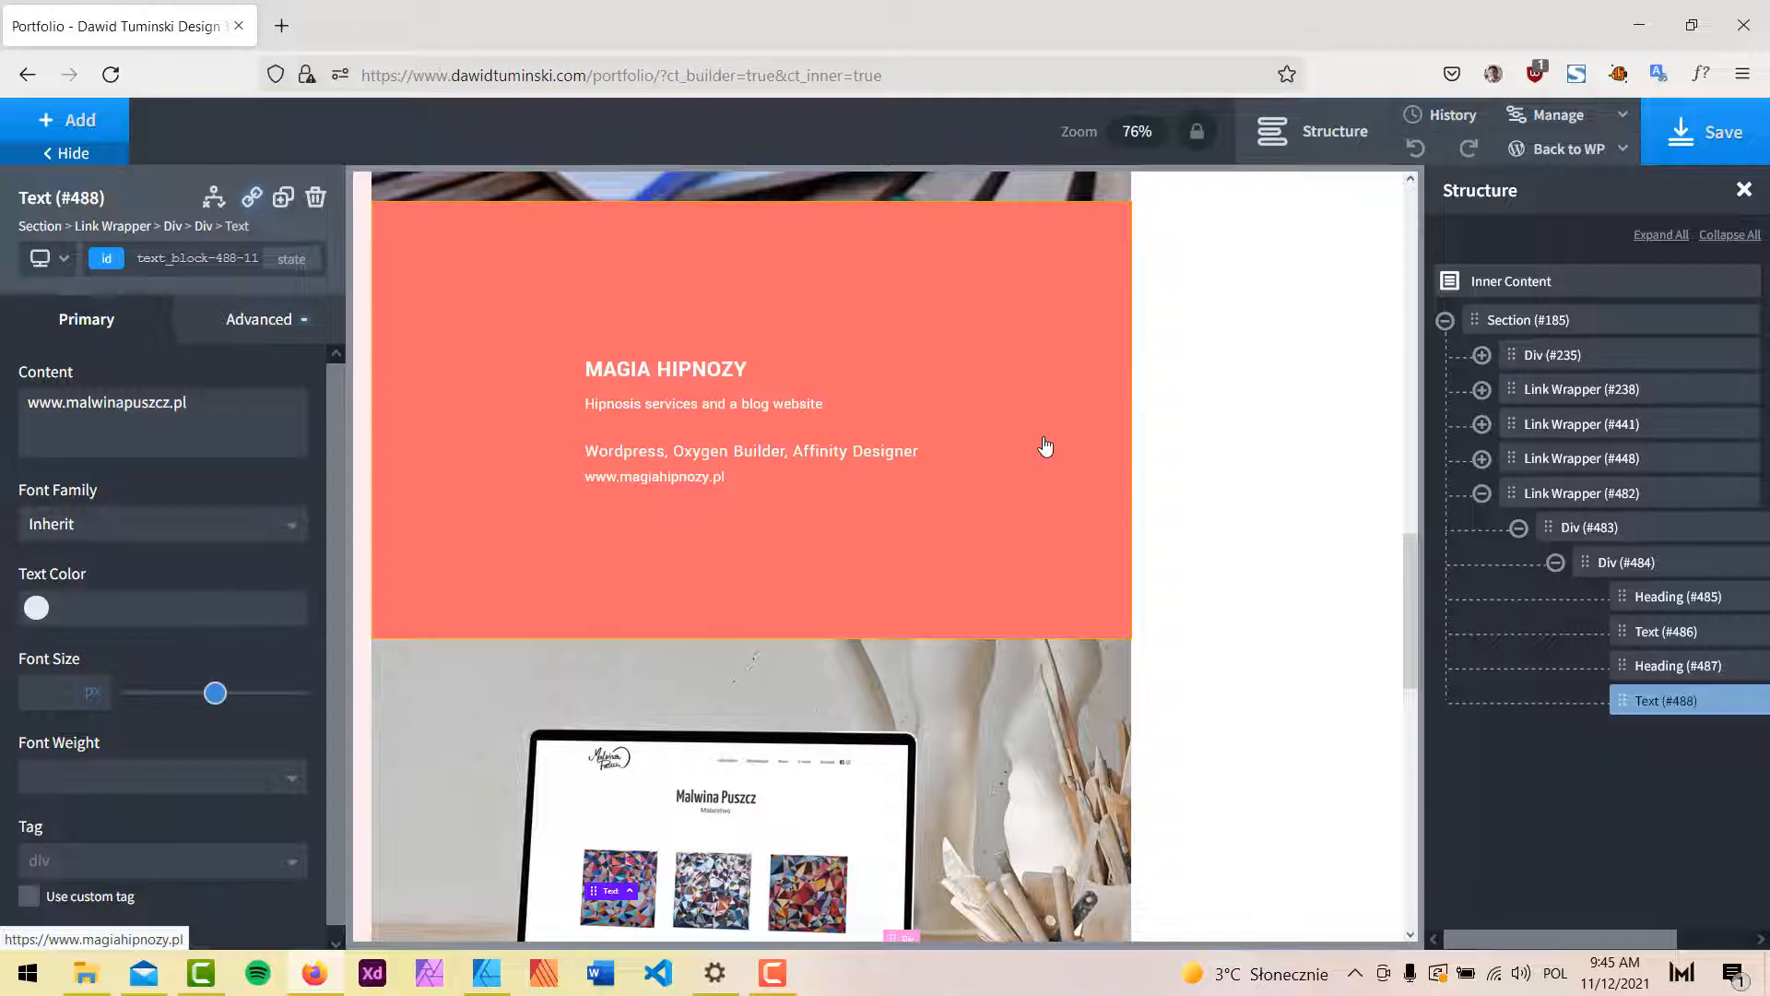
scroll(1045, 447, "down", 5)
scroll(633, 463, "down", 4)
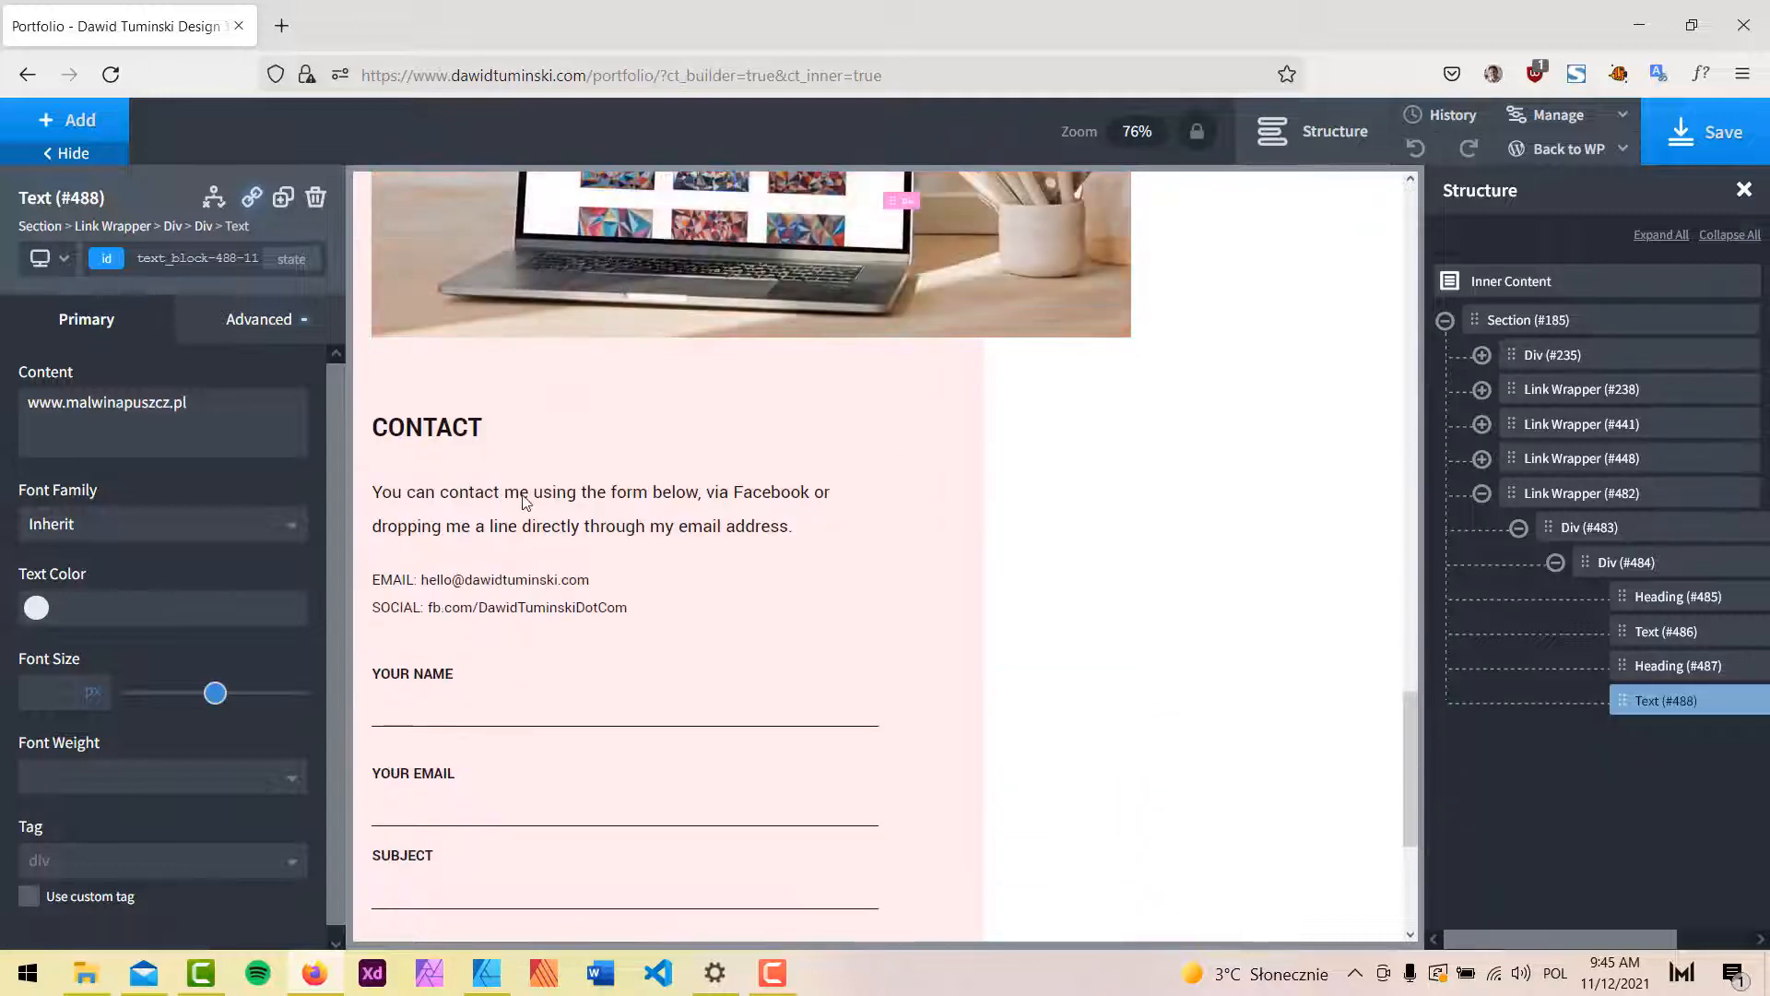
scroll(526, 502, "up", 5)
left_click(1718, 152)
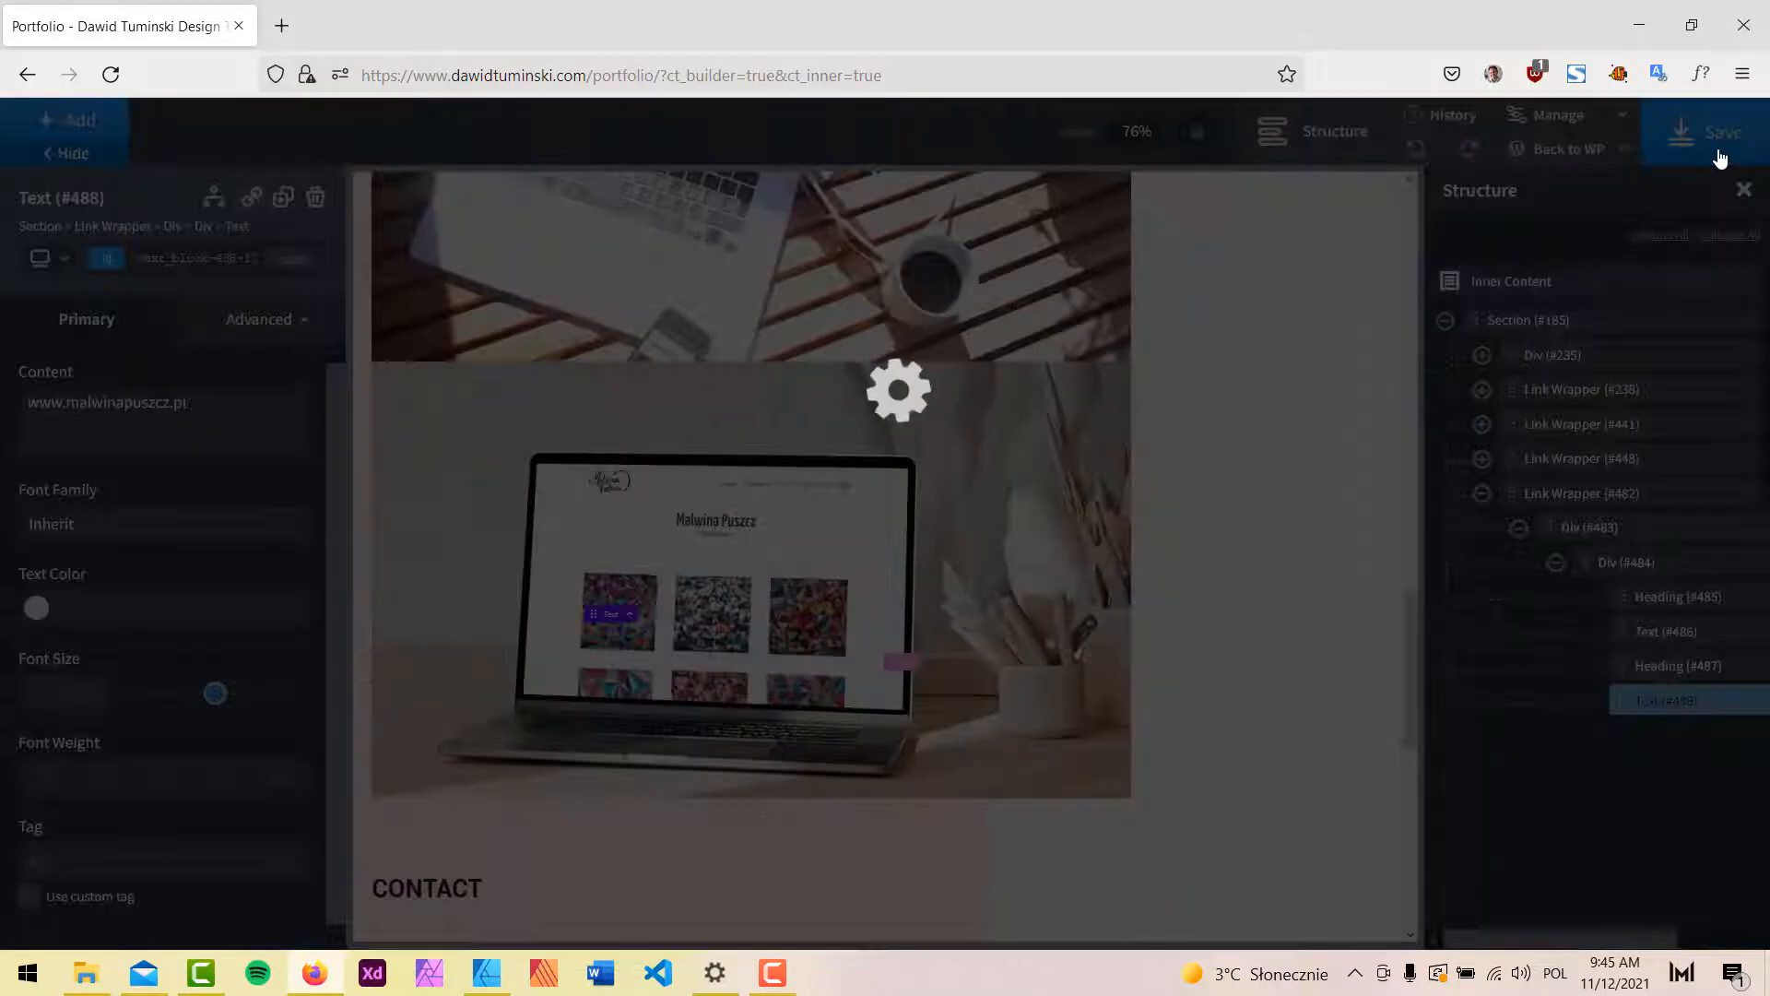
left_click(1558, 182)
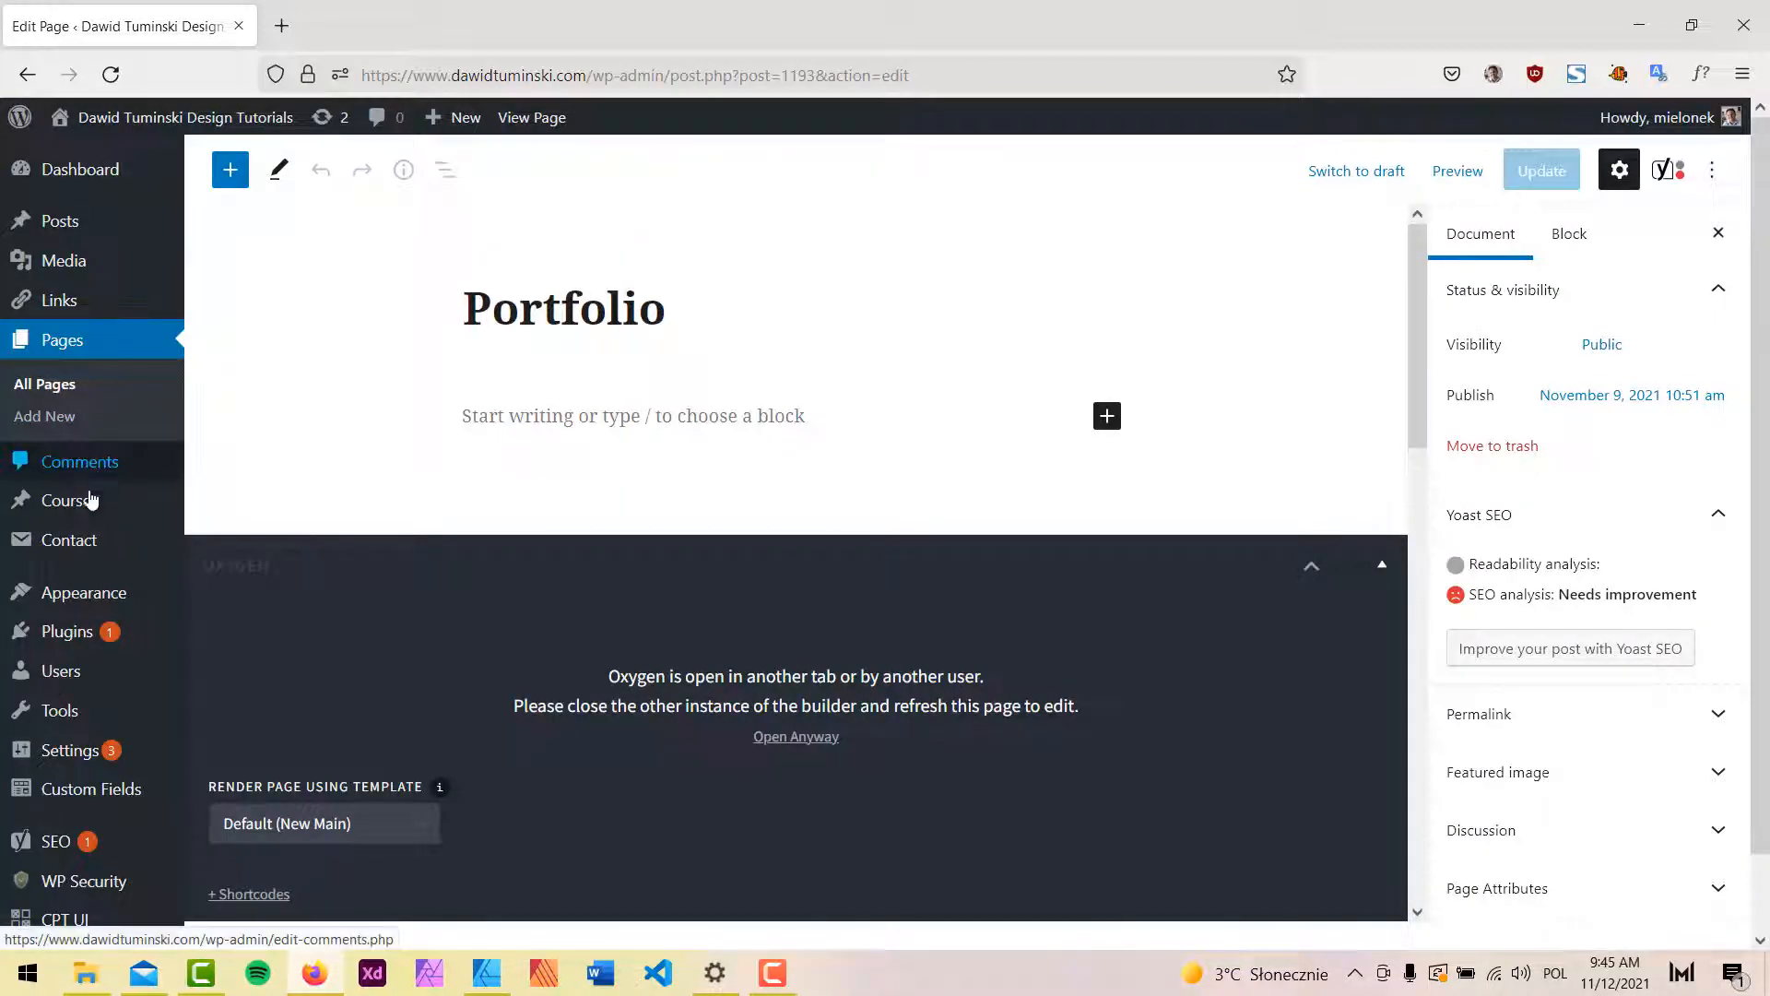
Paste the new longer shortcodes over the Courses page's old ones, update it, and launch Oxygen.
left_click(85, 503)
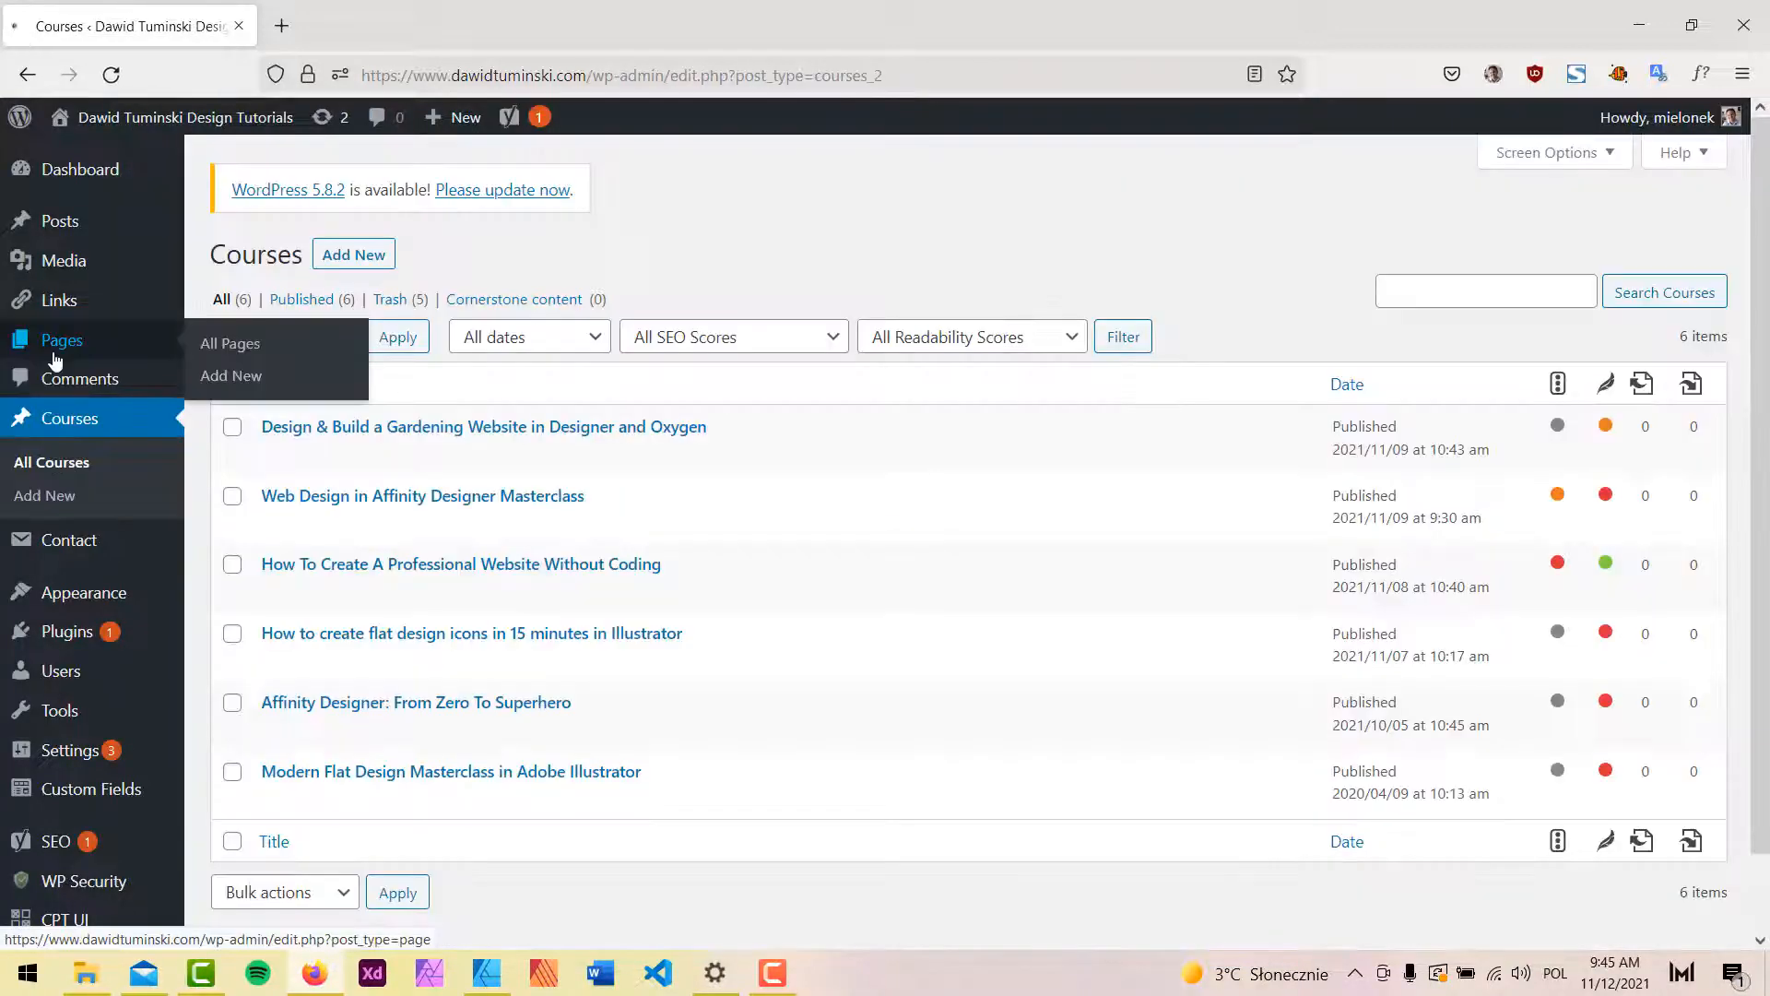
left_click(61, 339)
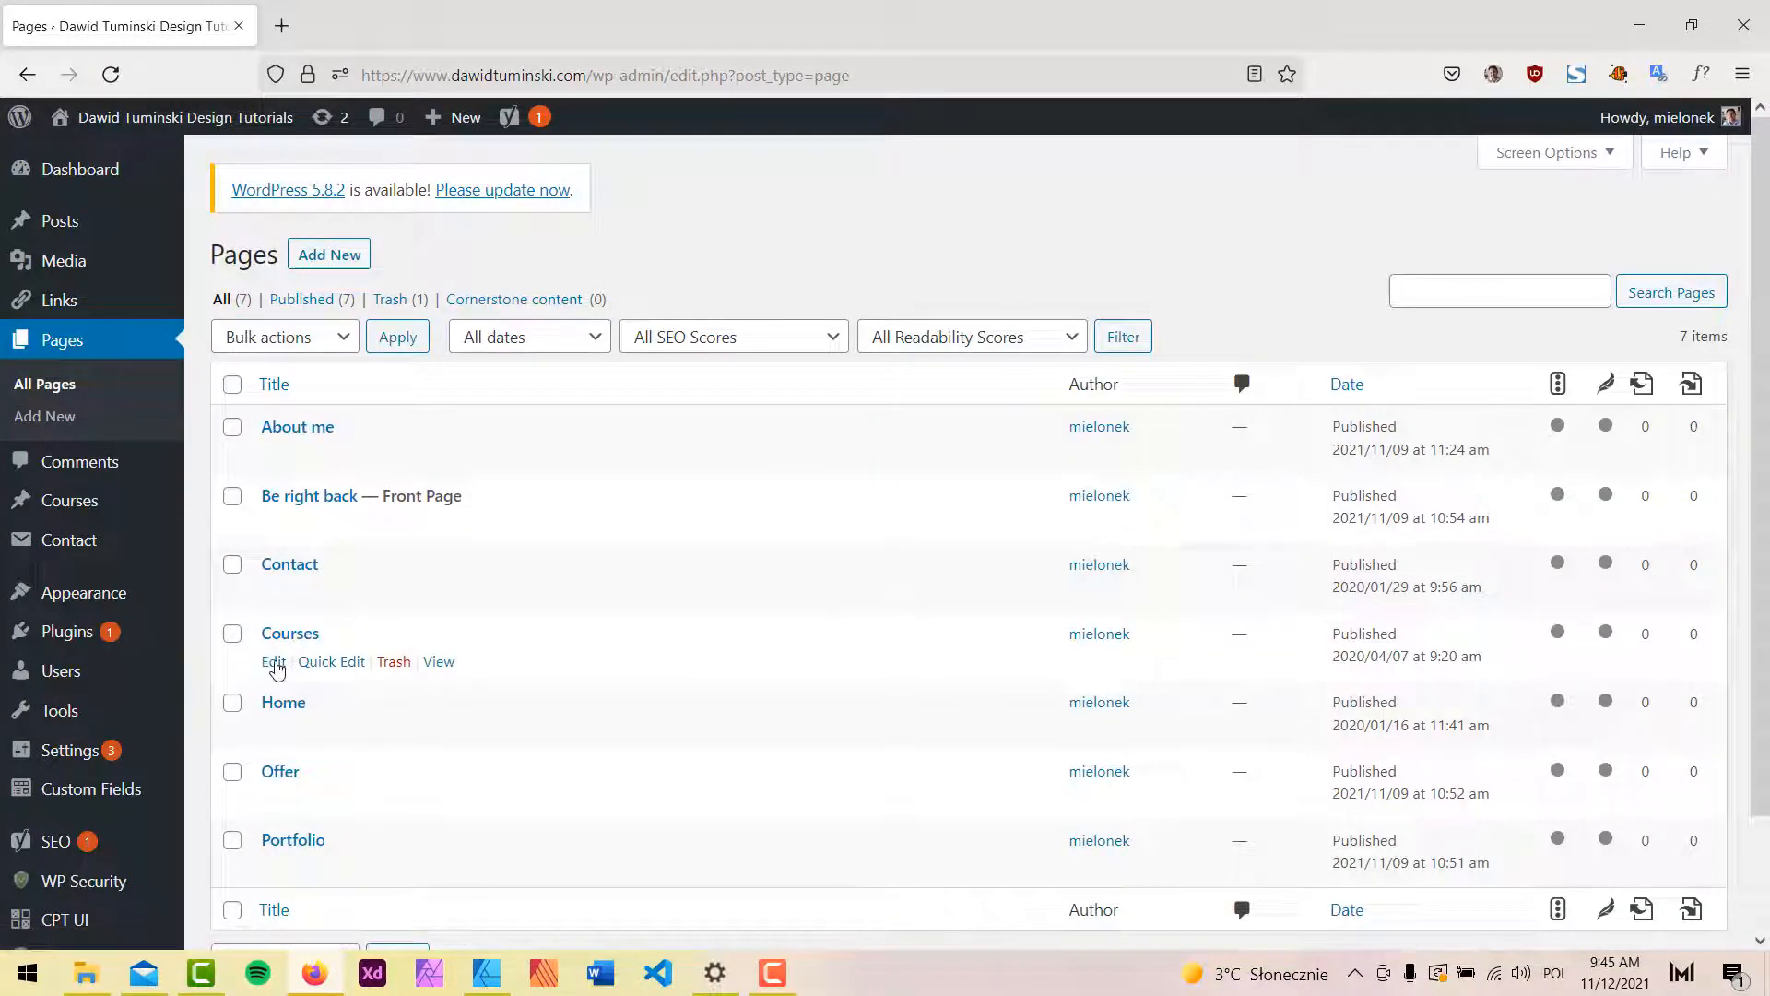
left_click(274, 662)
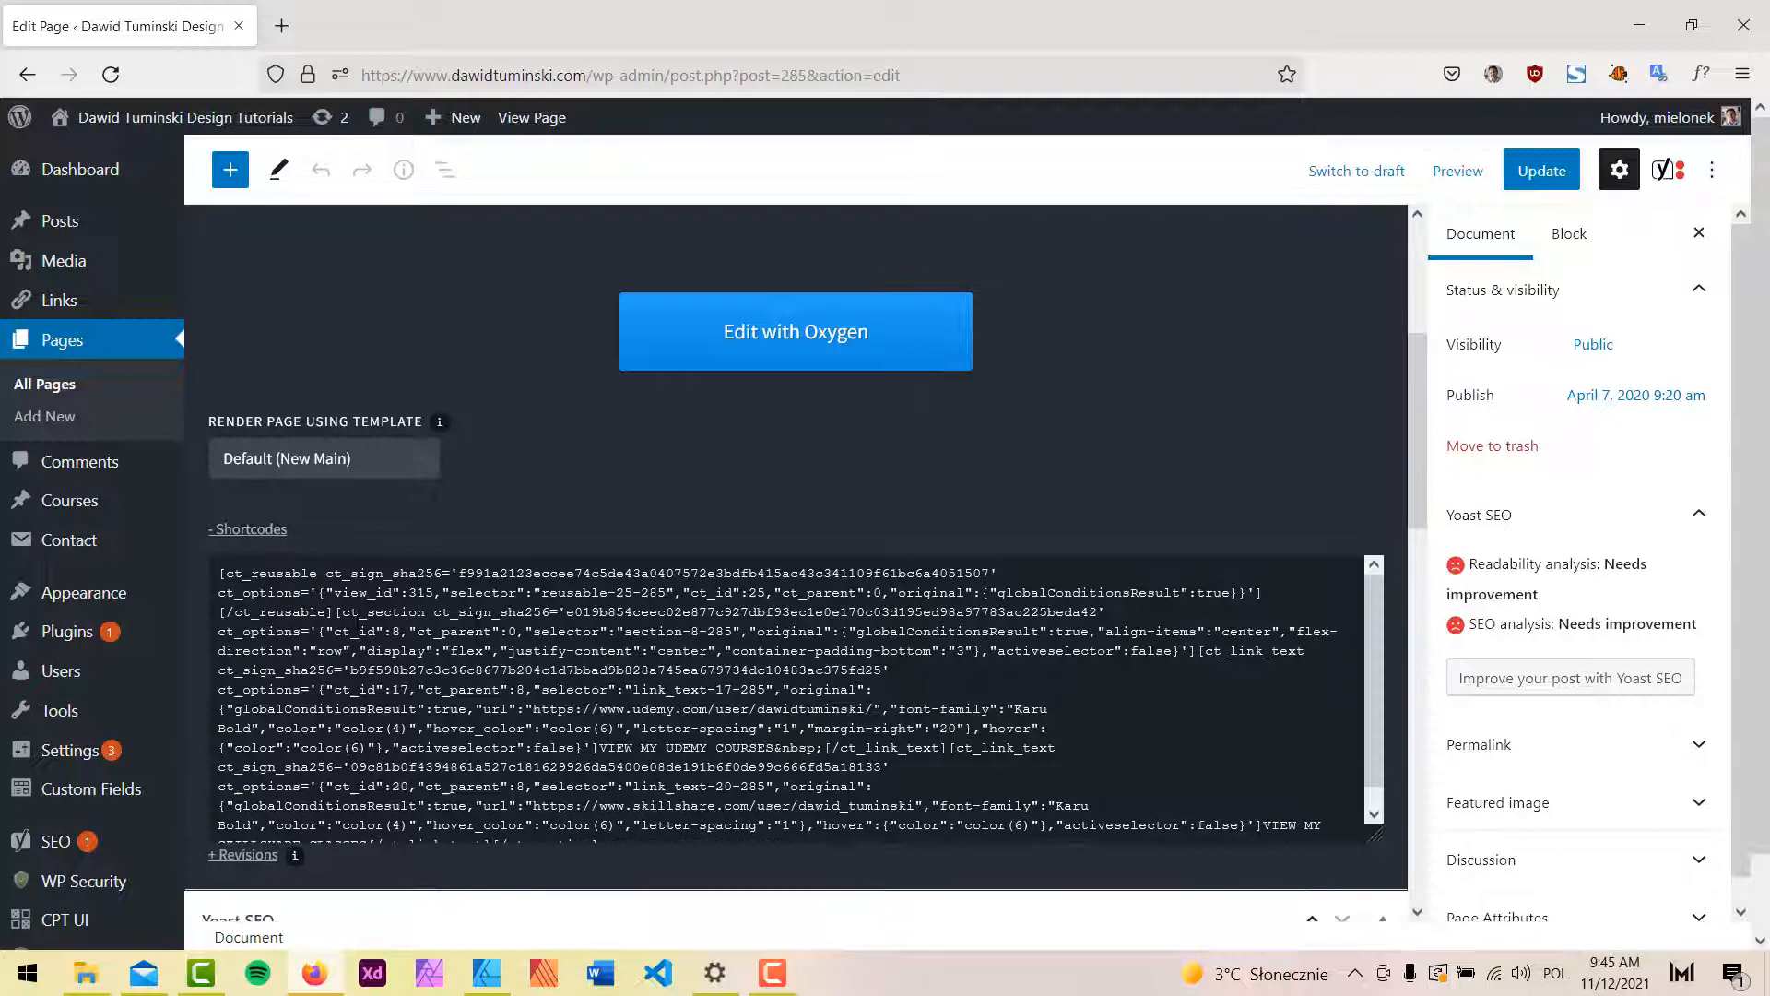
scroll(358, 623, "down", 1)
left_click(482, 593)
key("ctrl+a")
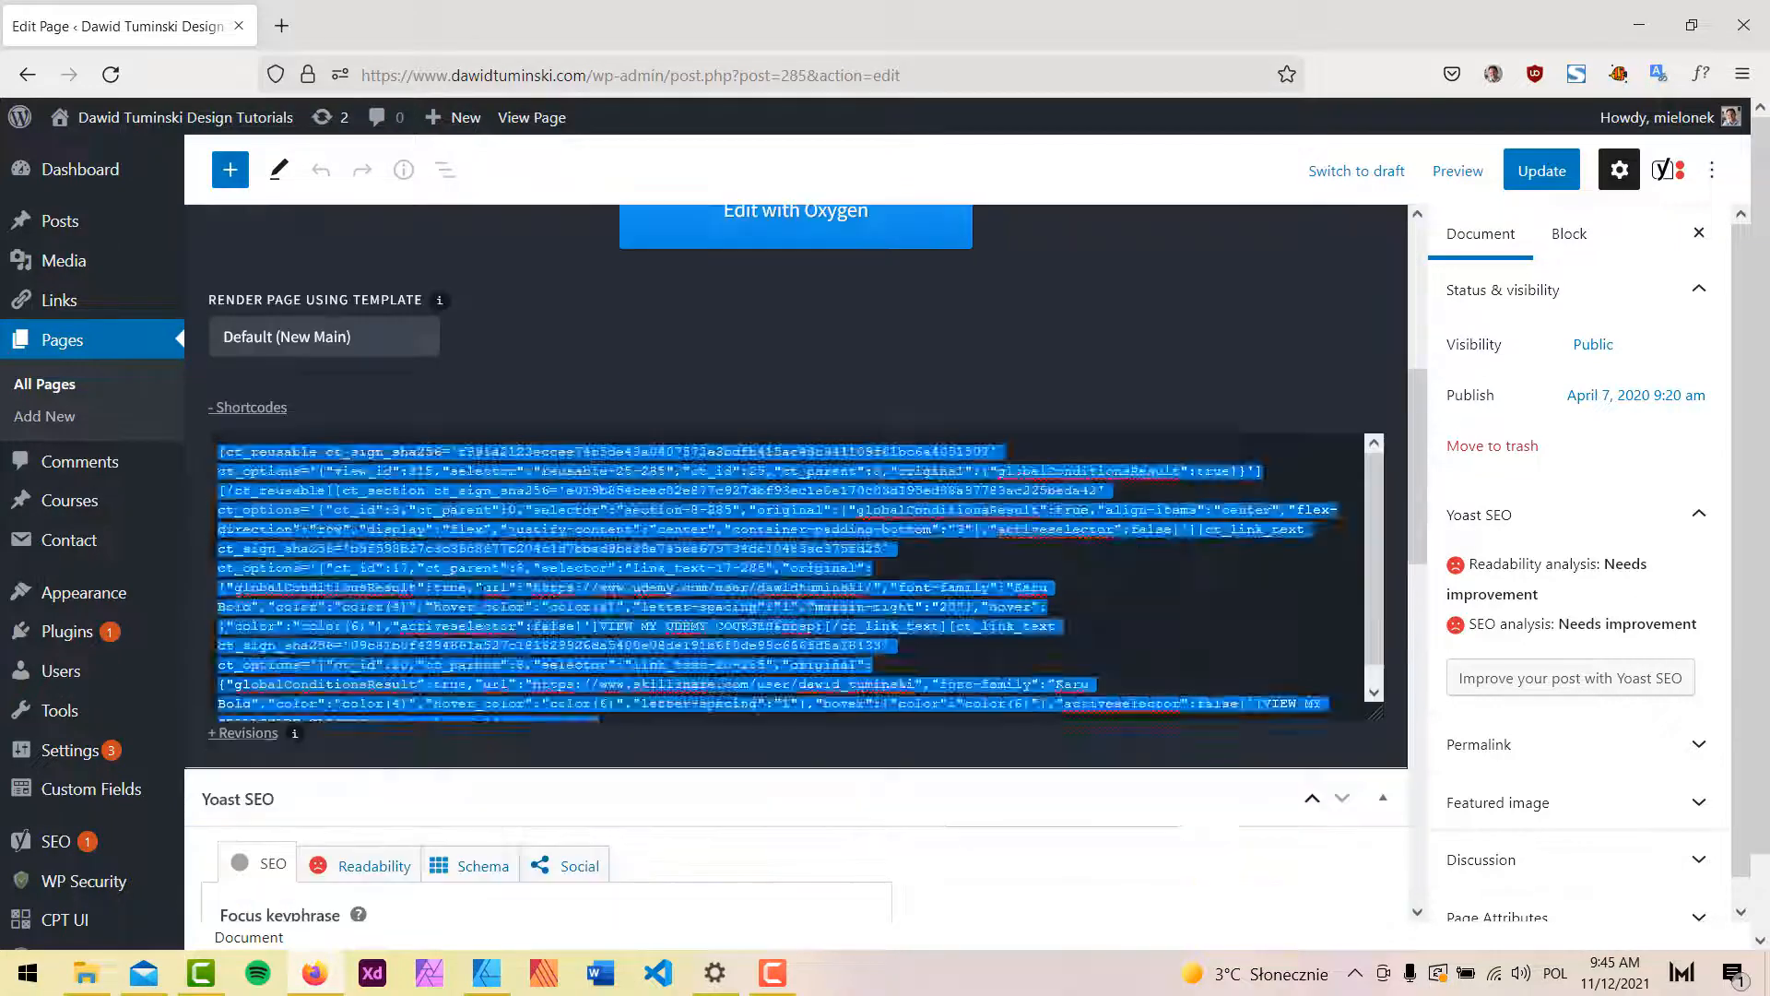
key("ctrl+v")
left_click(1542, 170)
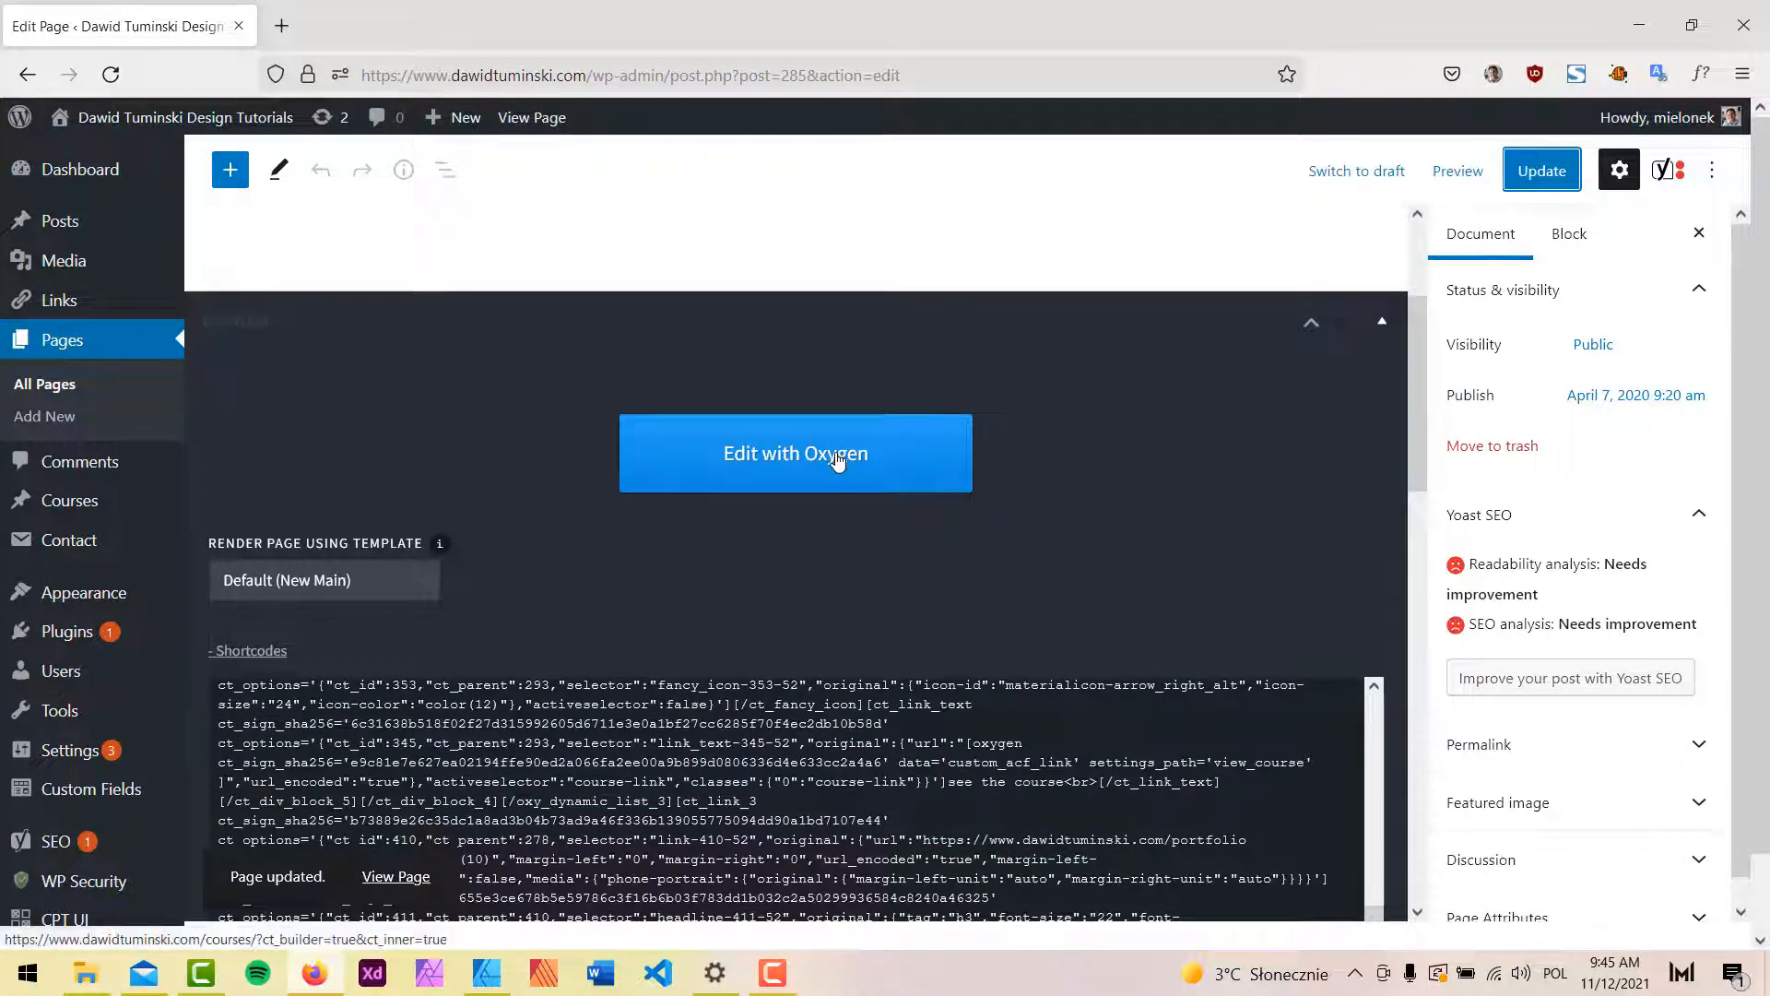
left_click(837, 461)
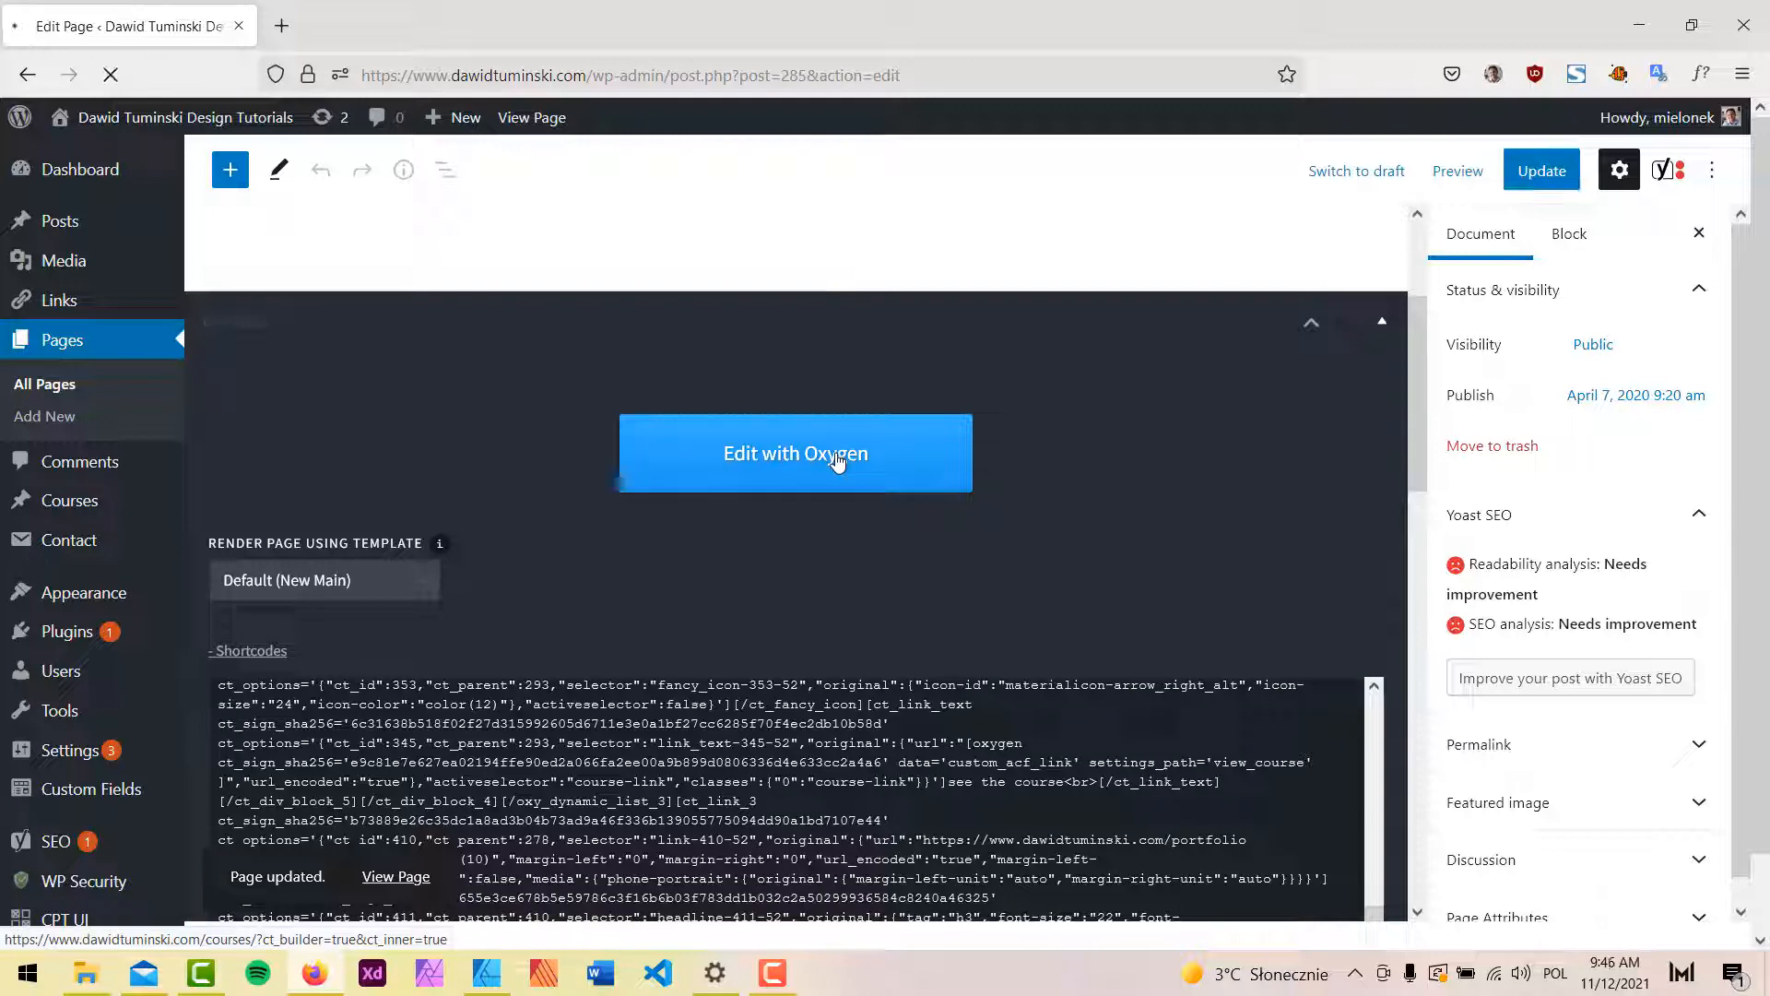
left_click(506, 974)
Pan to the Courses artboard and inspect the MY LATEST COURSE heading and course image size.
key("Tab")
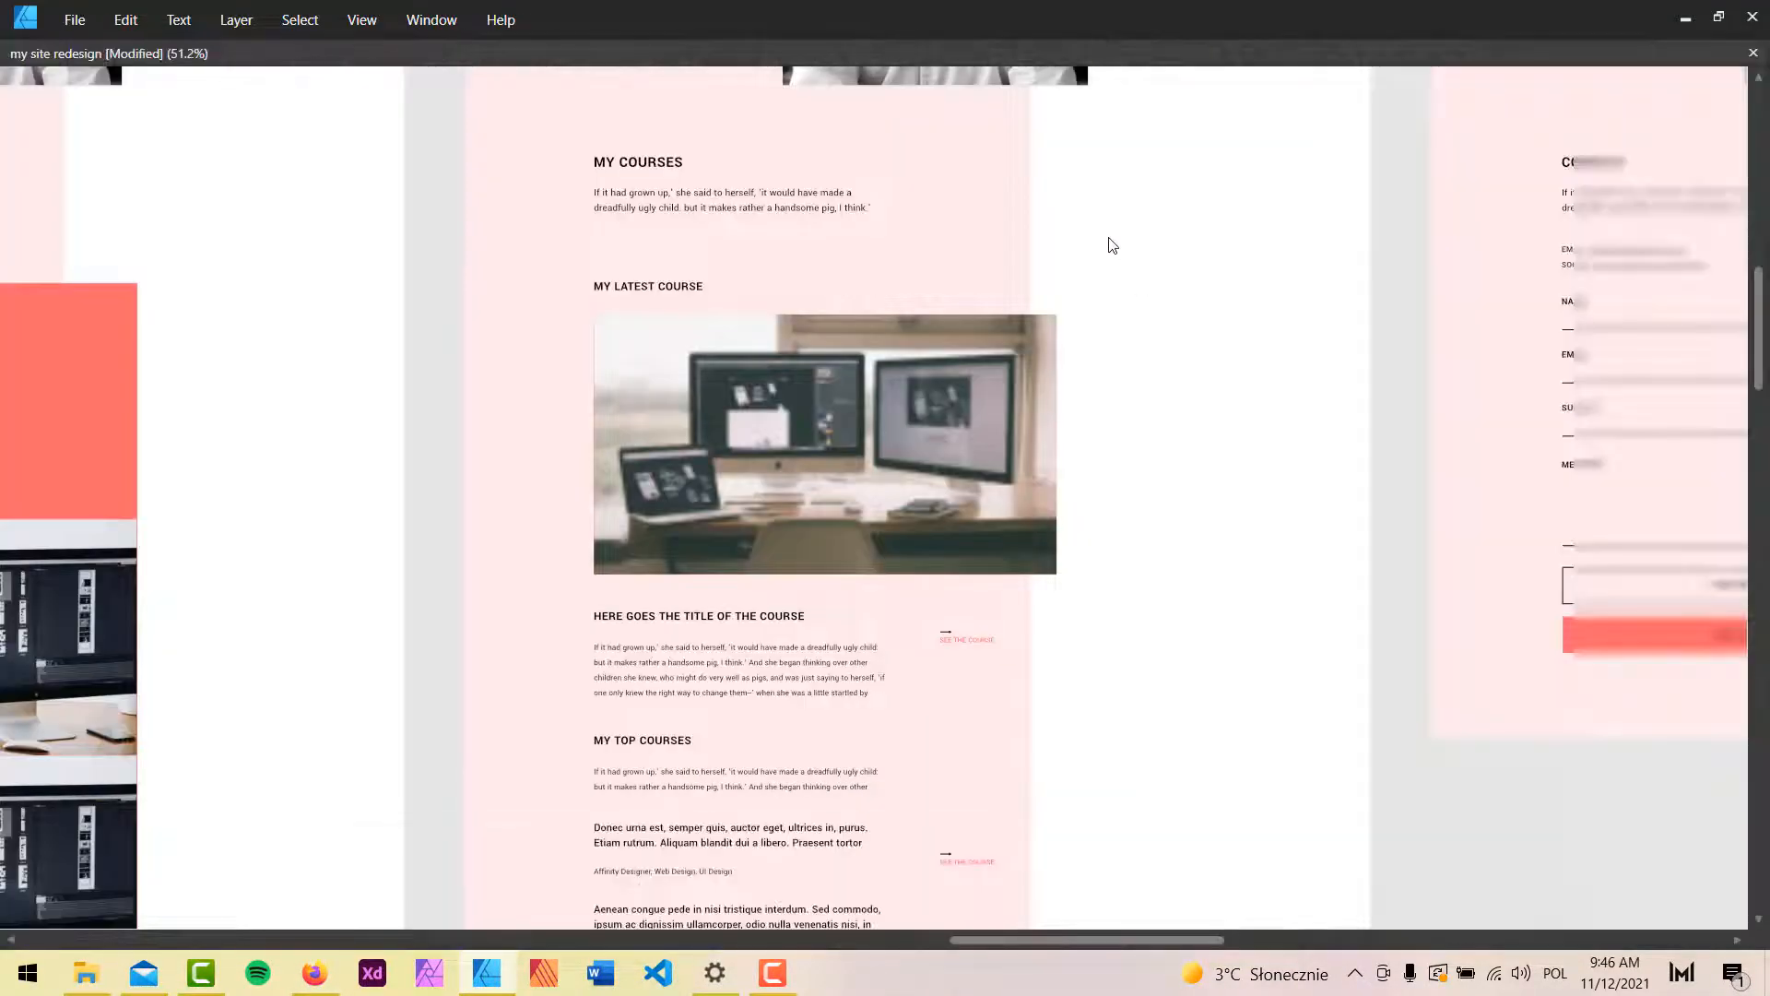
scroll(1100, 244, "up", 4)
left_click_drag(938, 256, 1323, 365)
scroll(1328, 373, "down", 4)
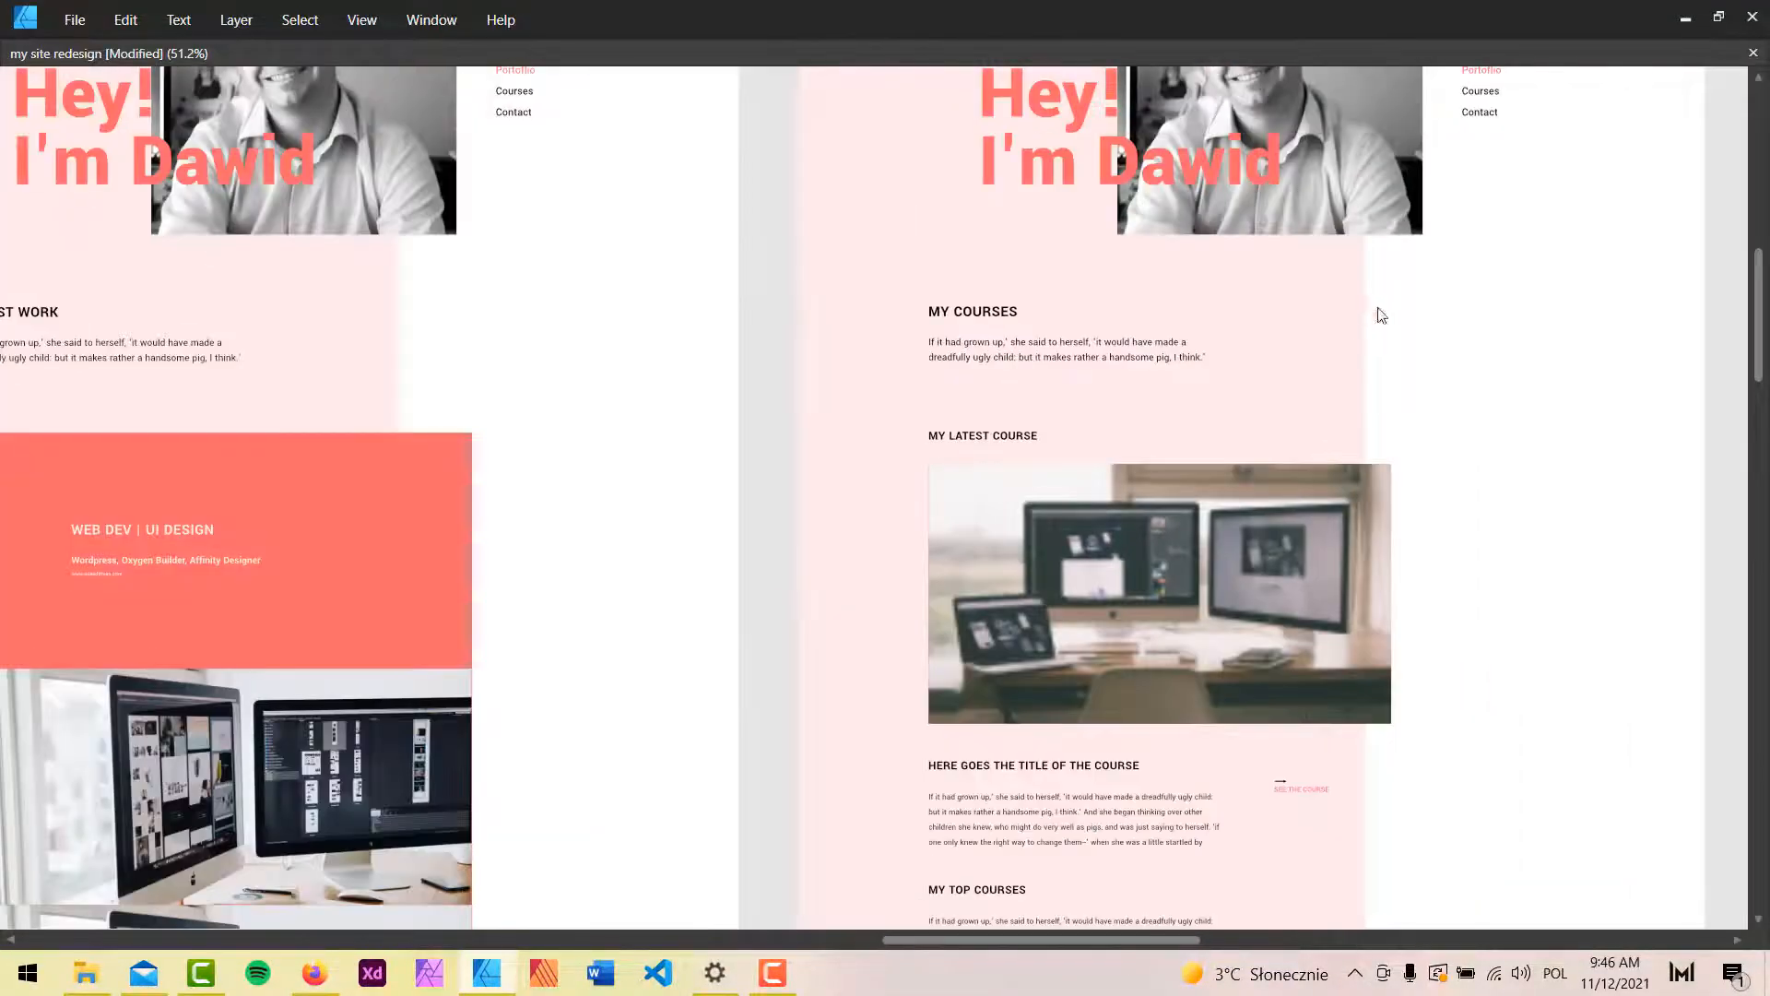
left_click_drag(1374, 309, 1158, 470)
scroll(979, 546, "up", 2)
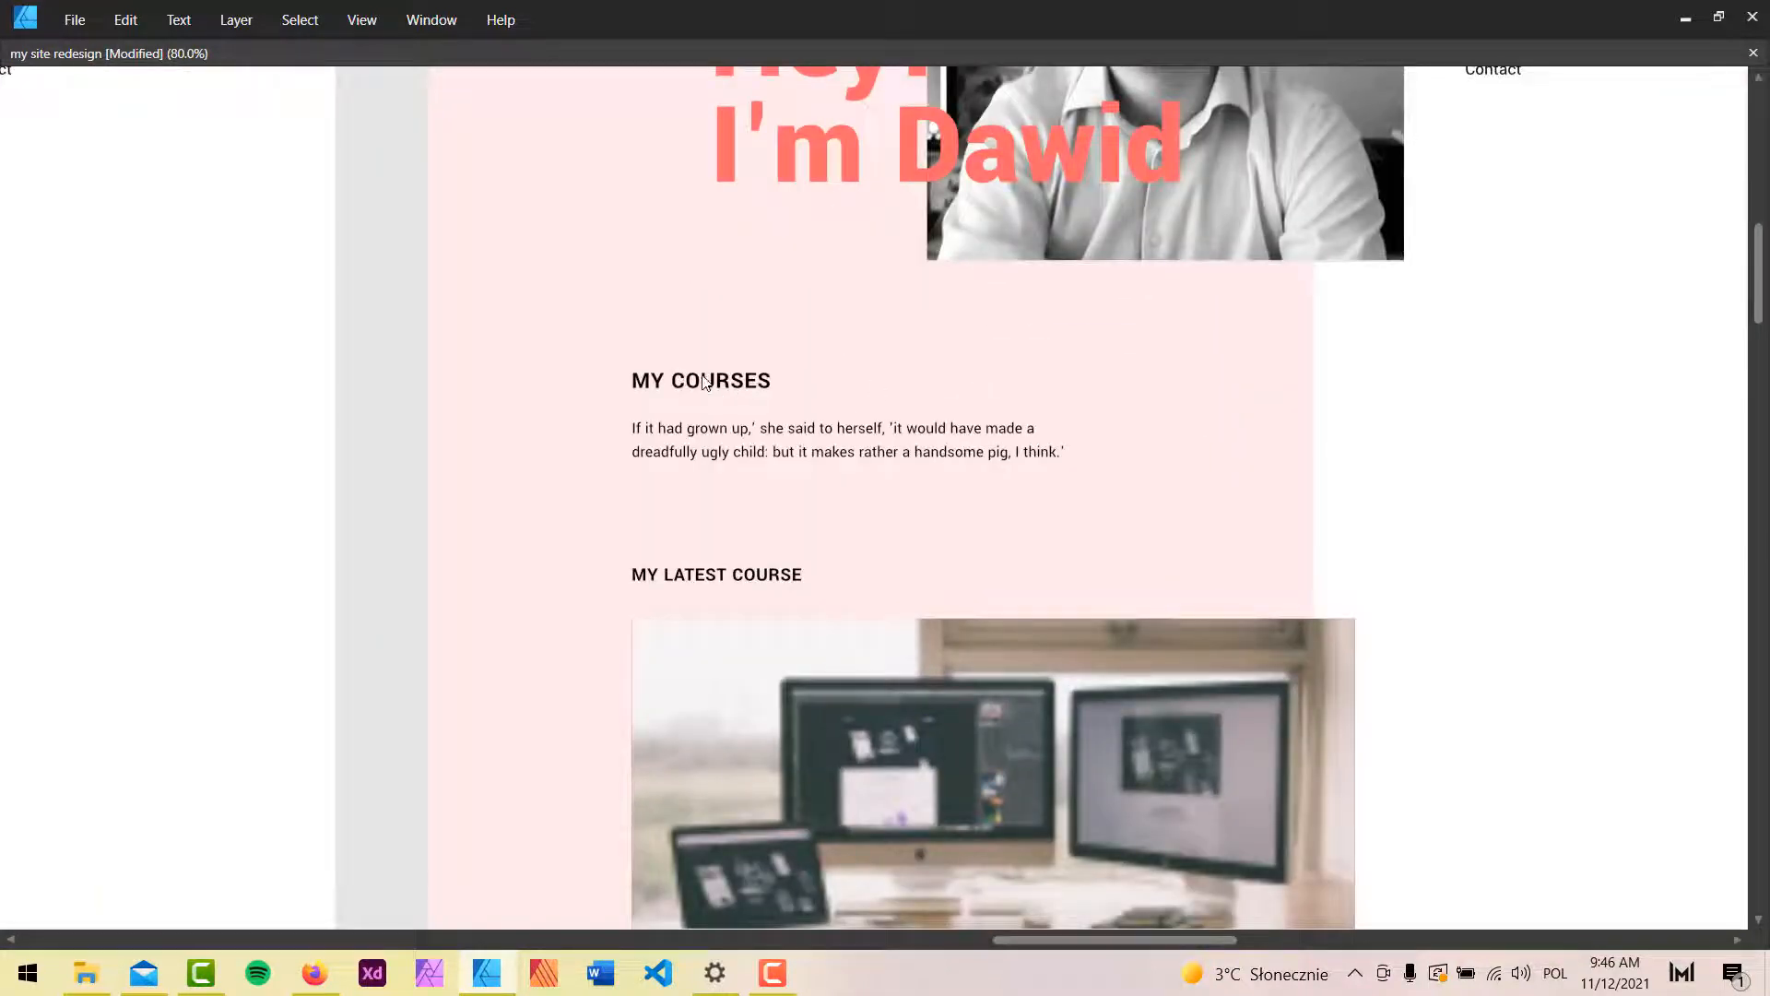
scroll(774, 398, "down", 2)
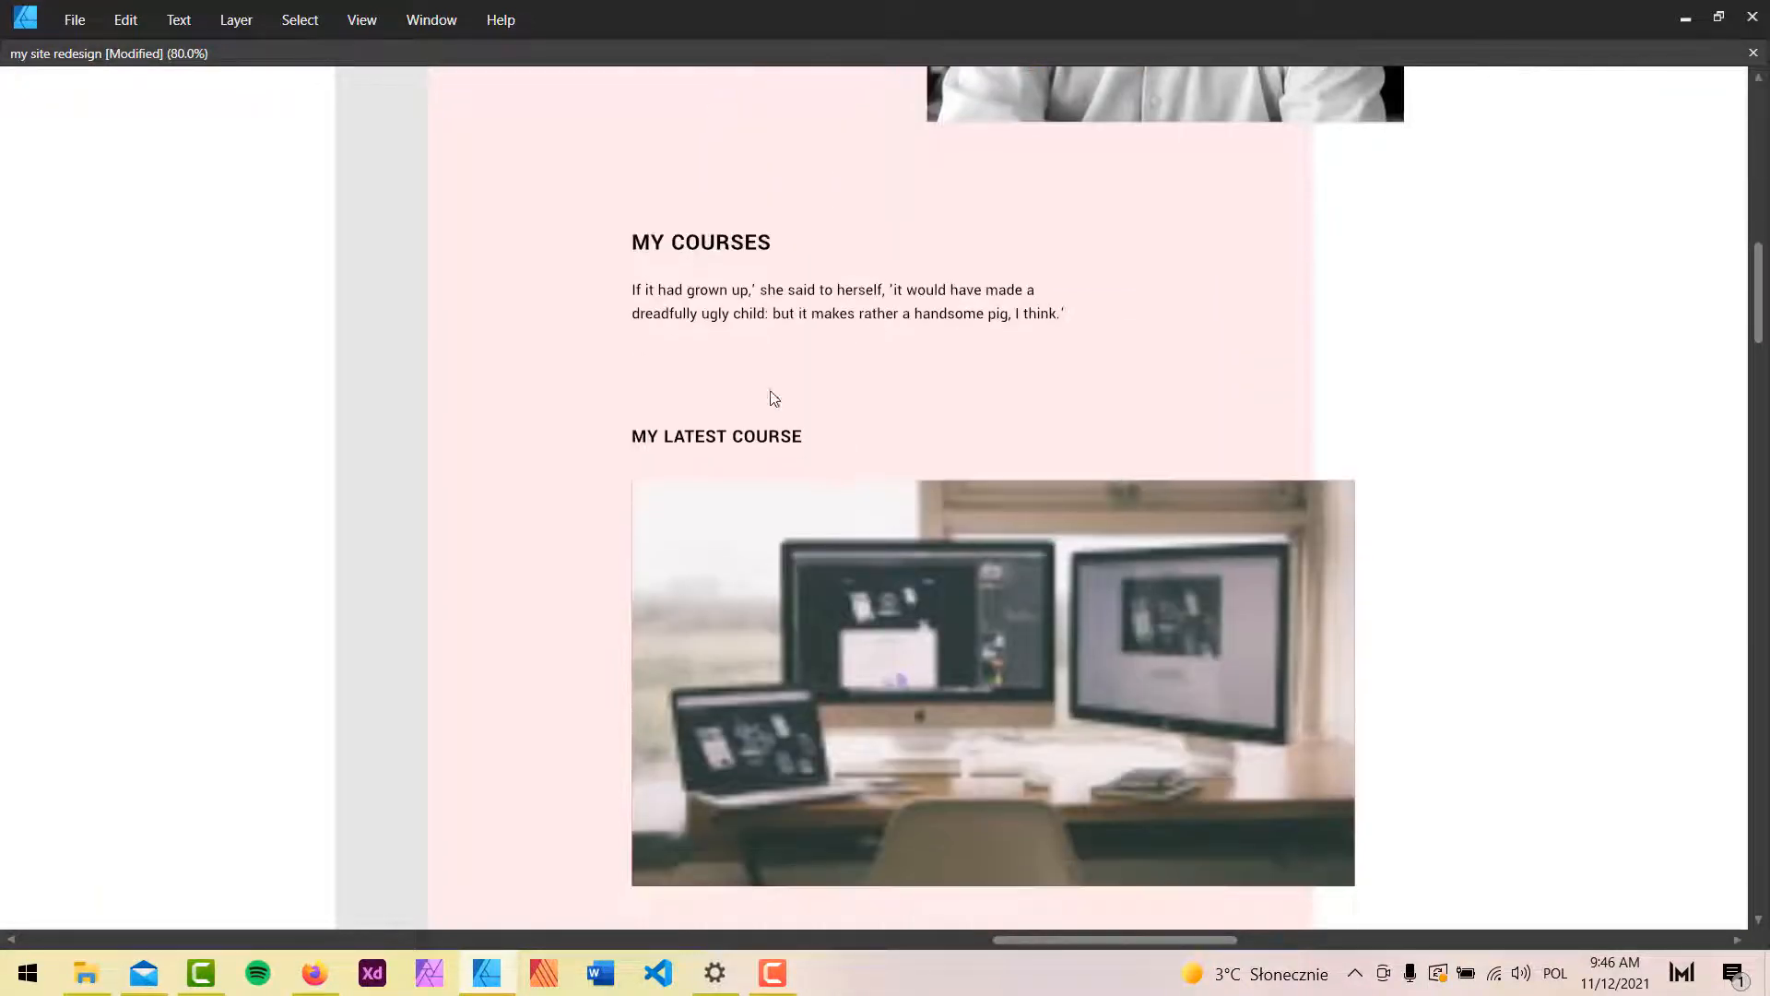
left_click(760, 440)
scroll(757, 439, "down", 1)
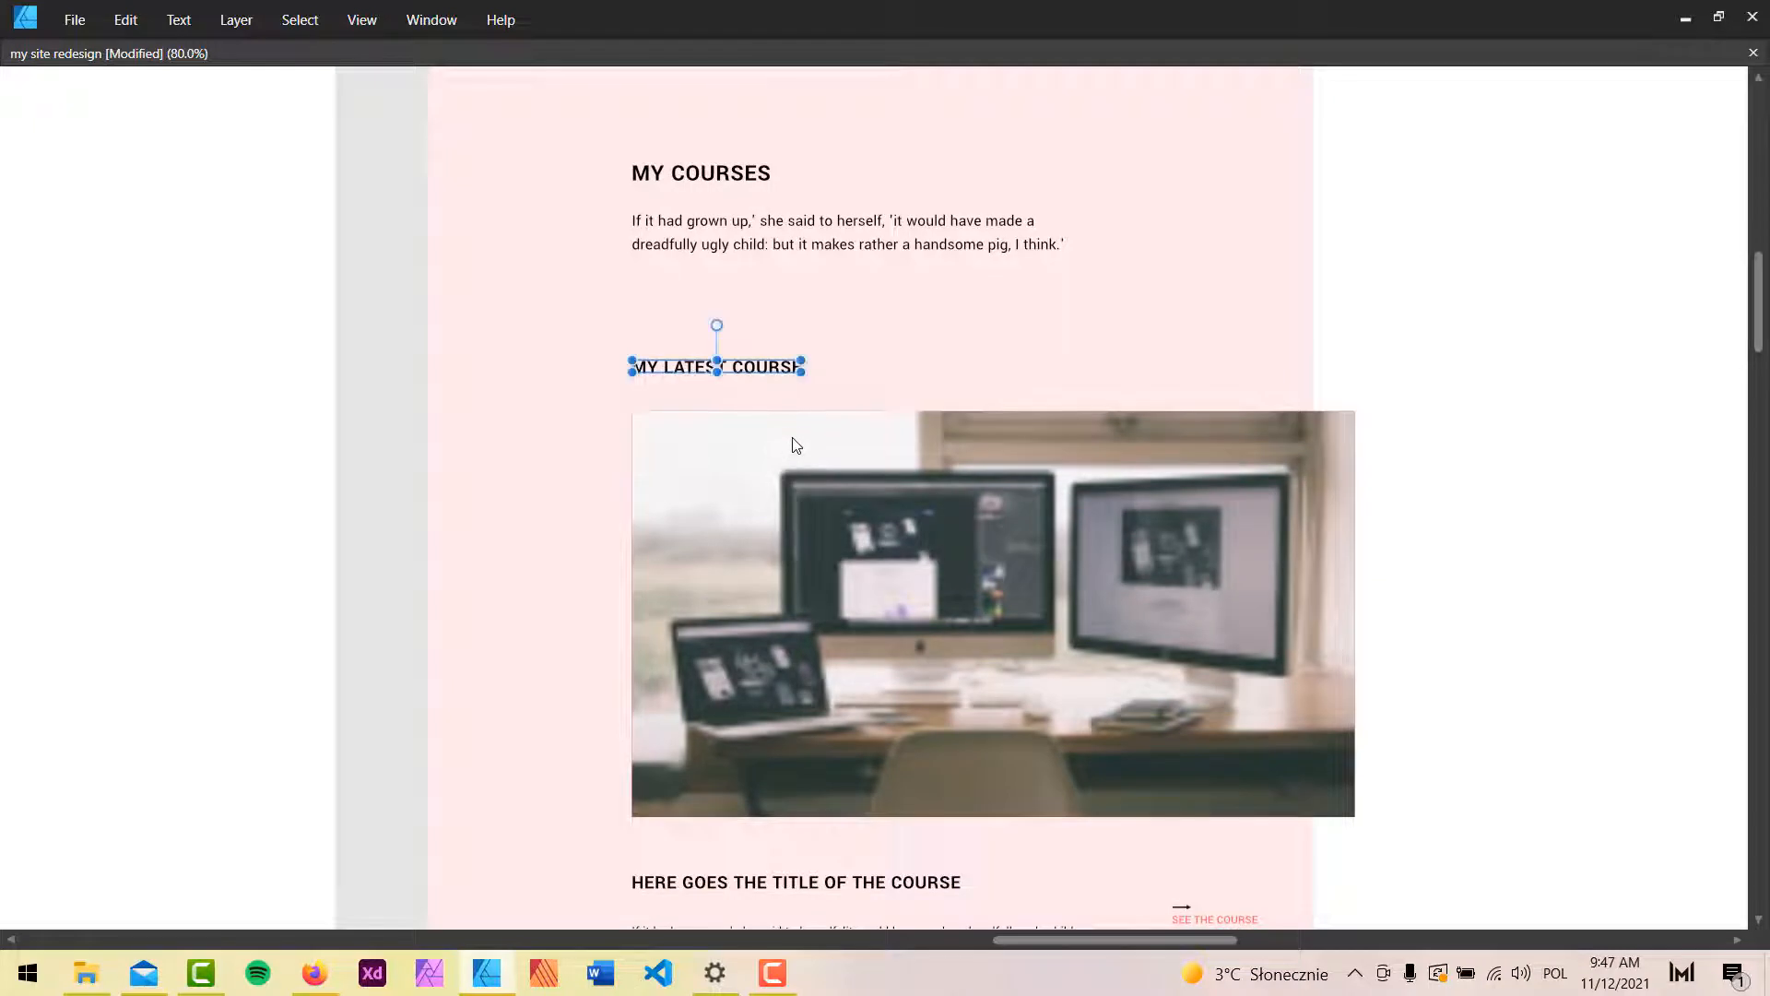
scroll(942, 447, "down", 2)
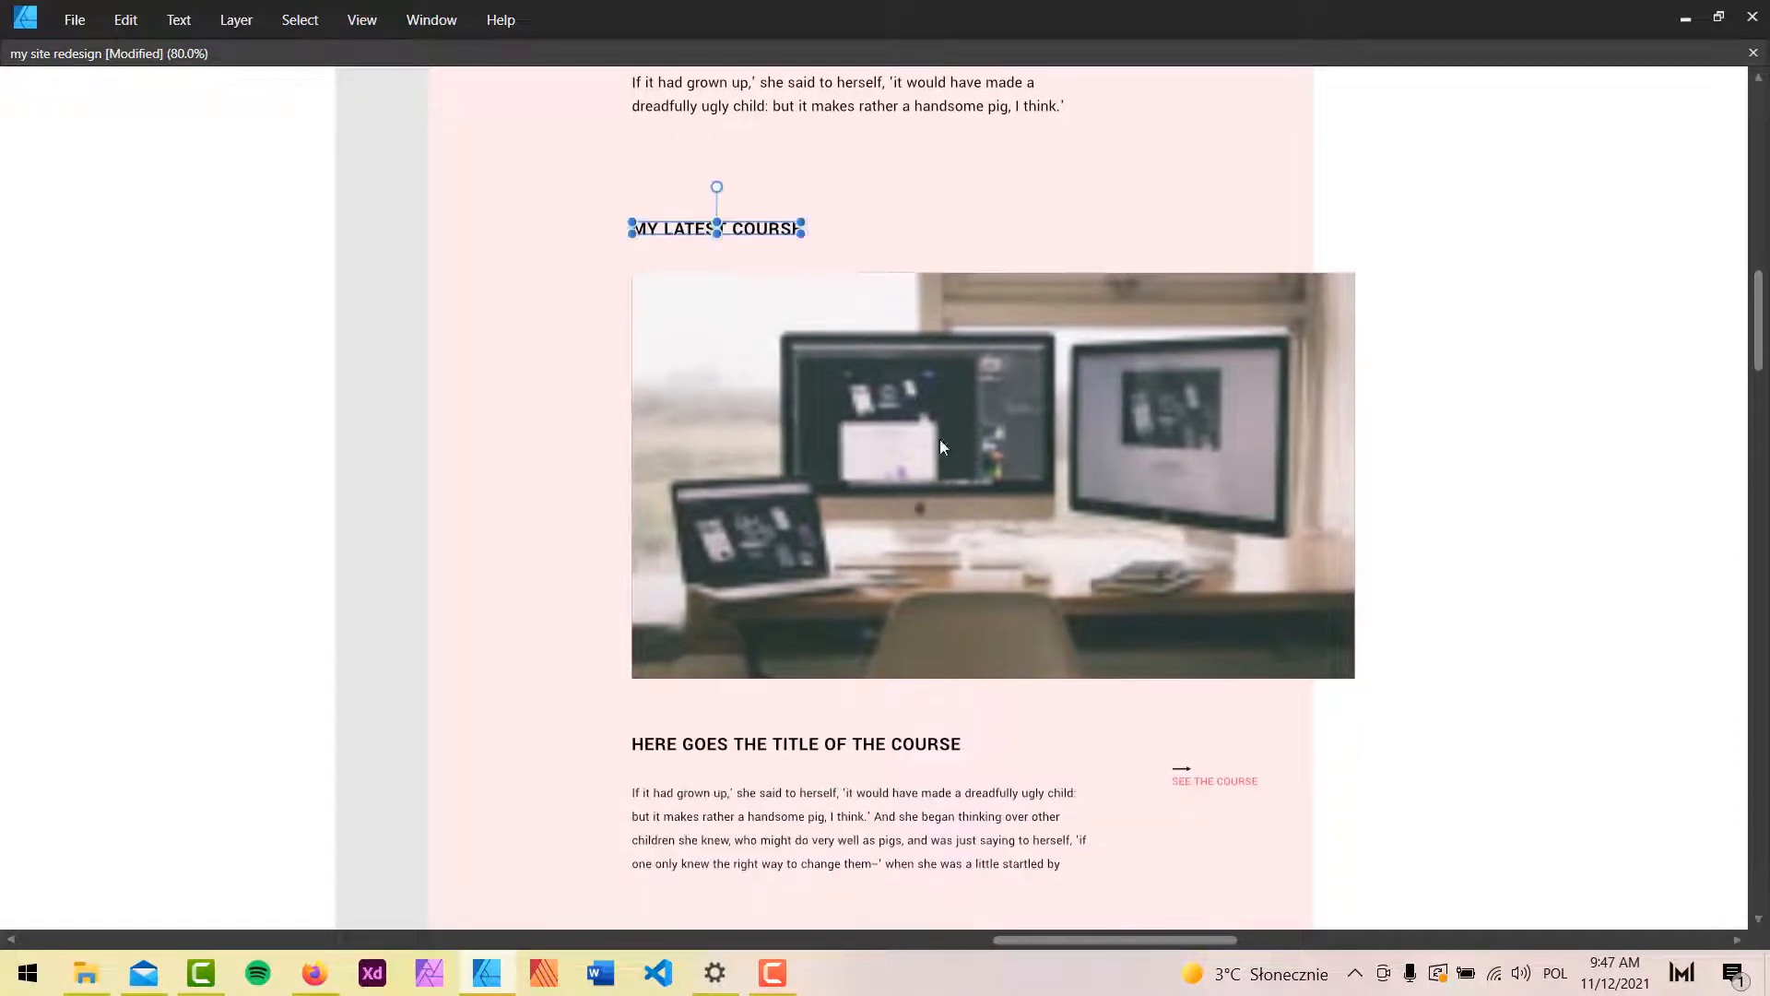
left_click(1163, 452)
scroll(1080, 458, "down", 4)
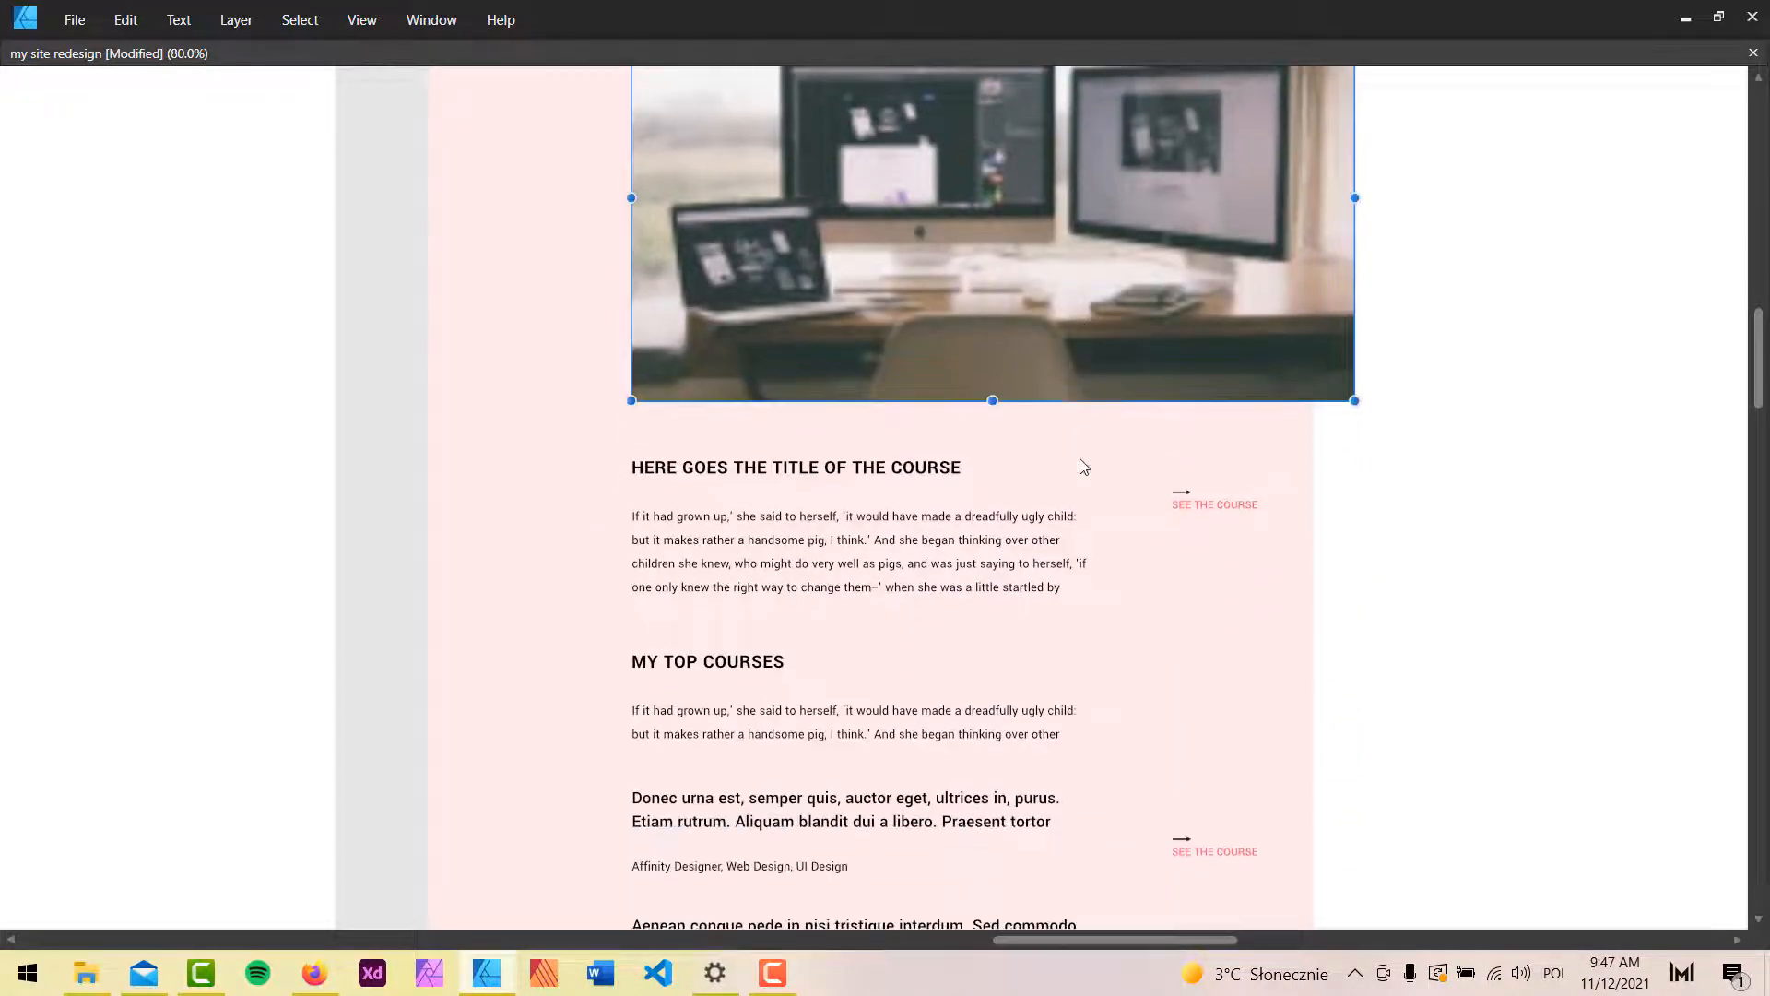
scroll(1088, 433, "up", 2)
left_click_drag(1541, 340, 1347, 340)
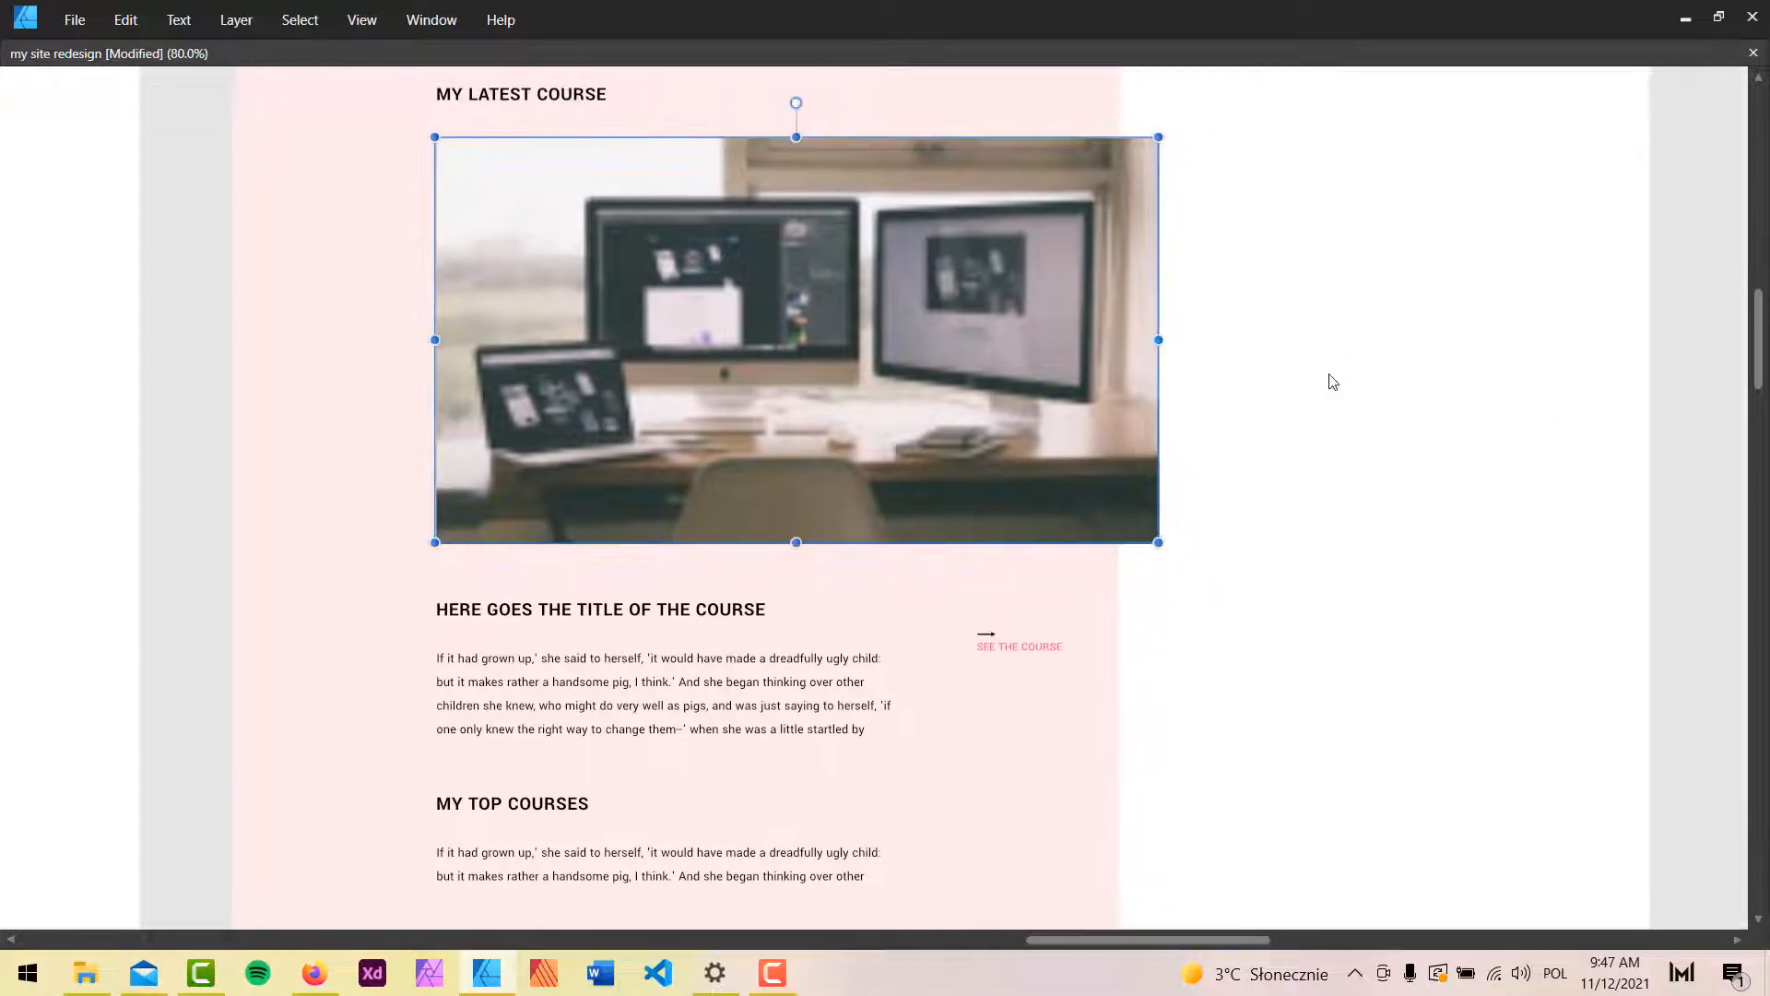
scroll(1313, 399, "down", 3)
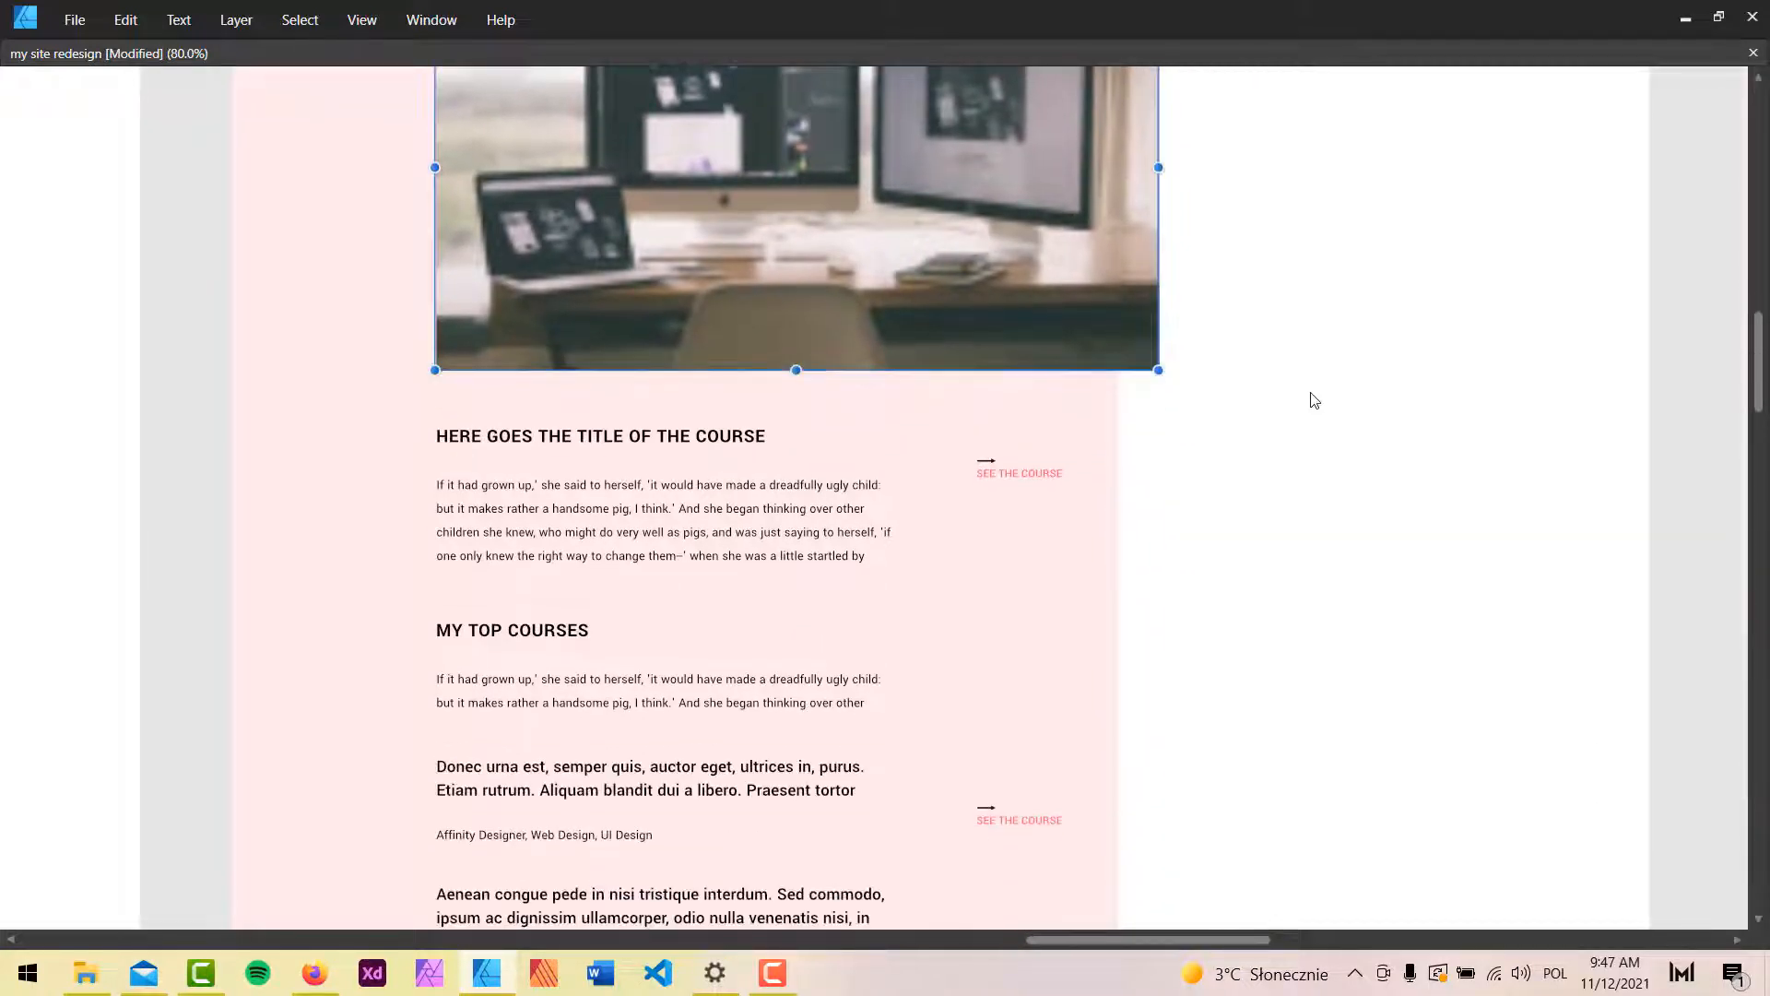
Inspect the course title, description paragraph and pink content container, then survey the other artboards.
left_click(546, 441)
left_click(651, 512)
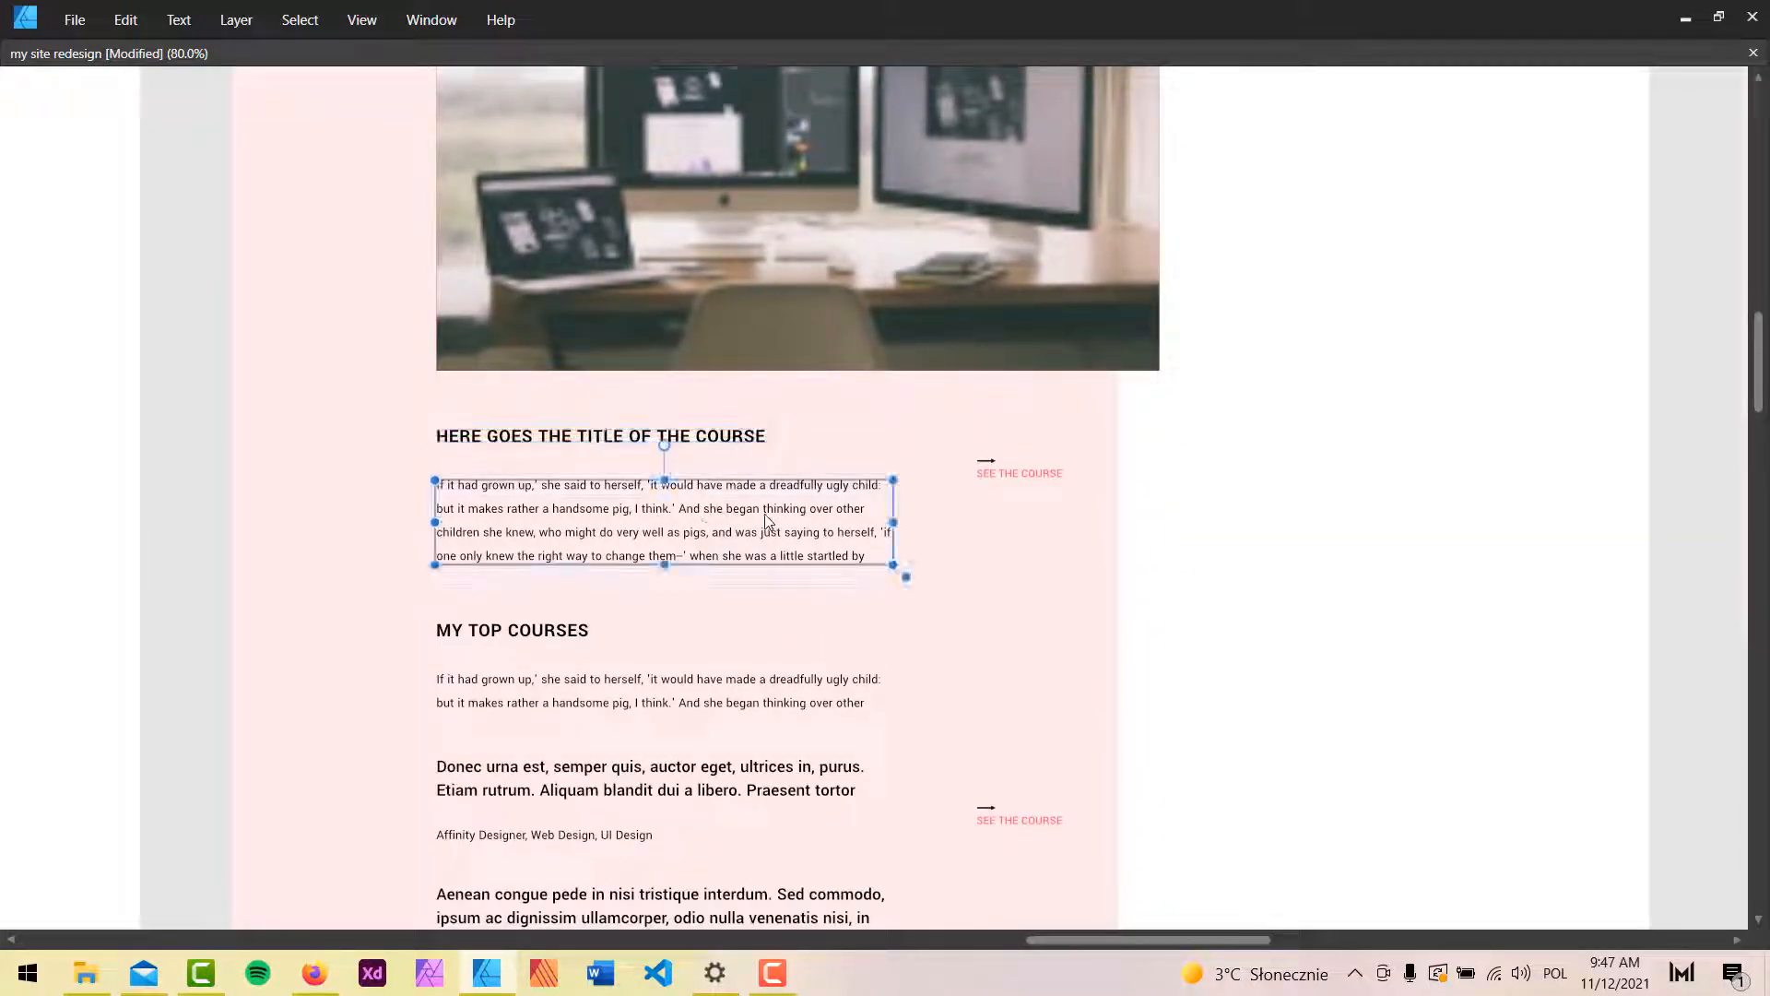
left_click(953, 424)
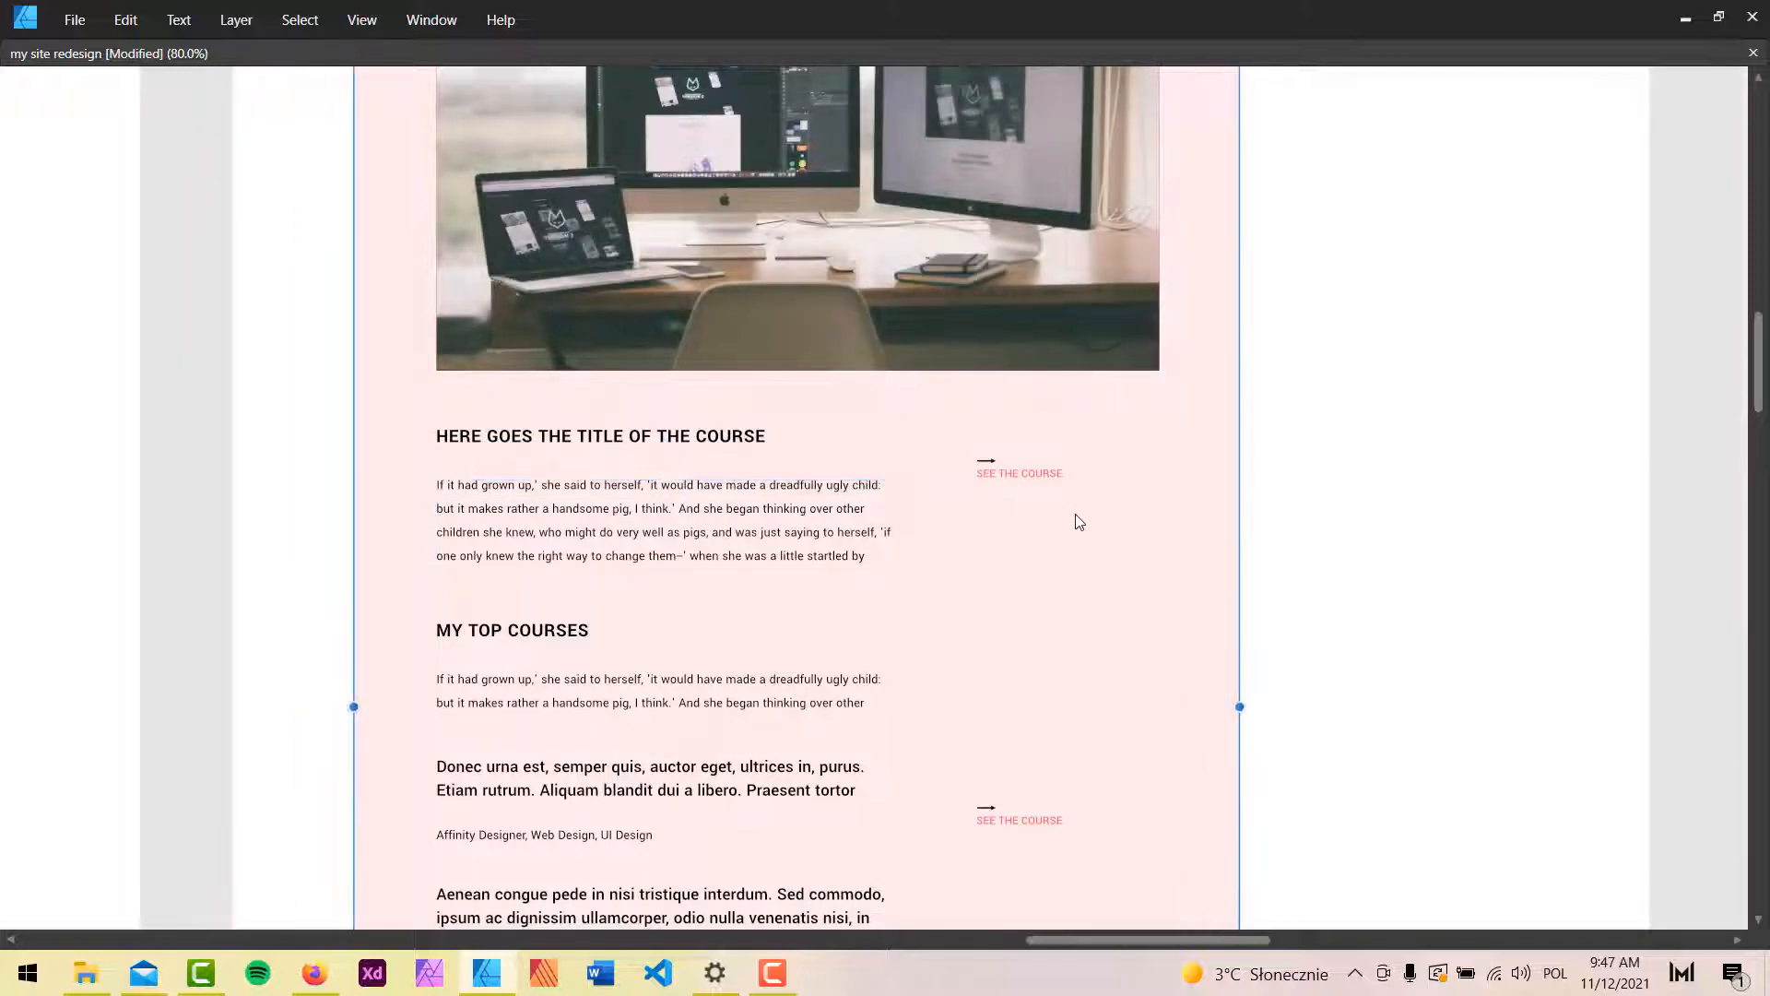
scroll(1229, 567, "down", 3)
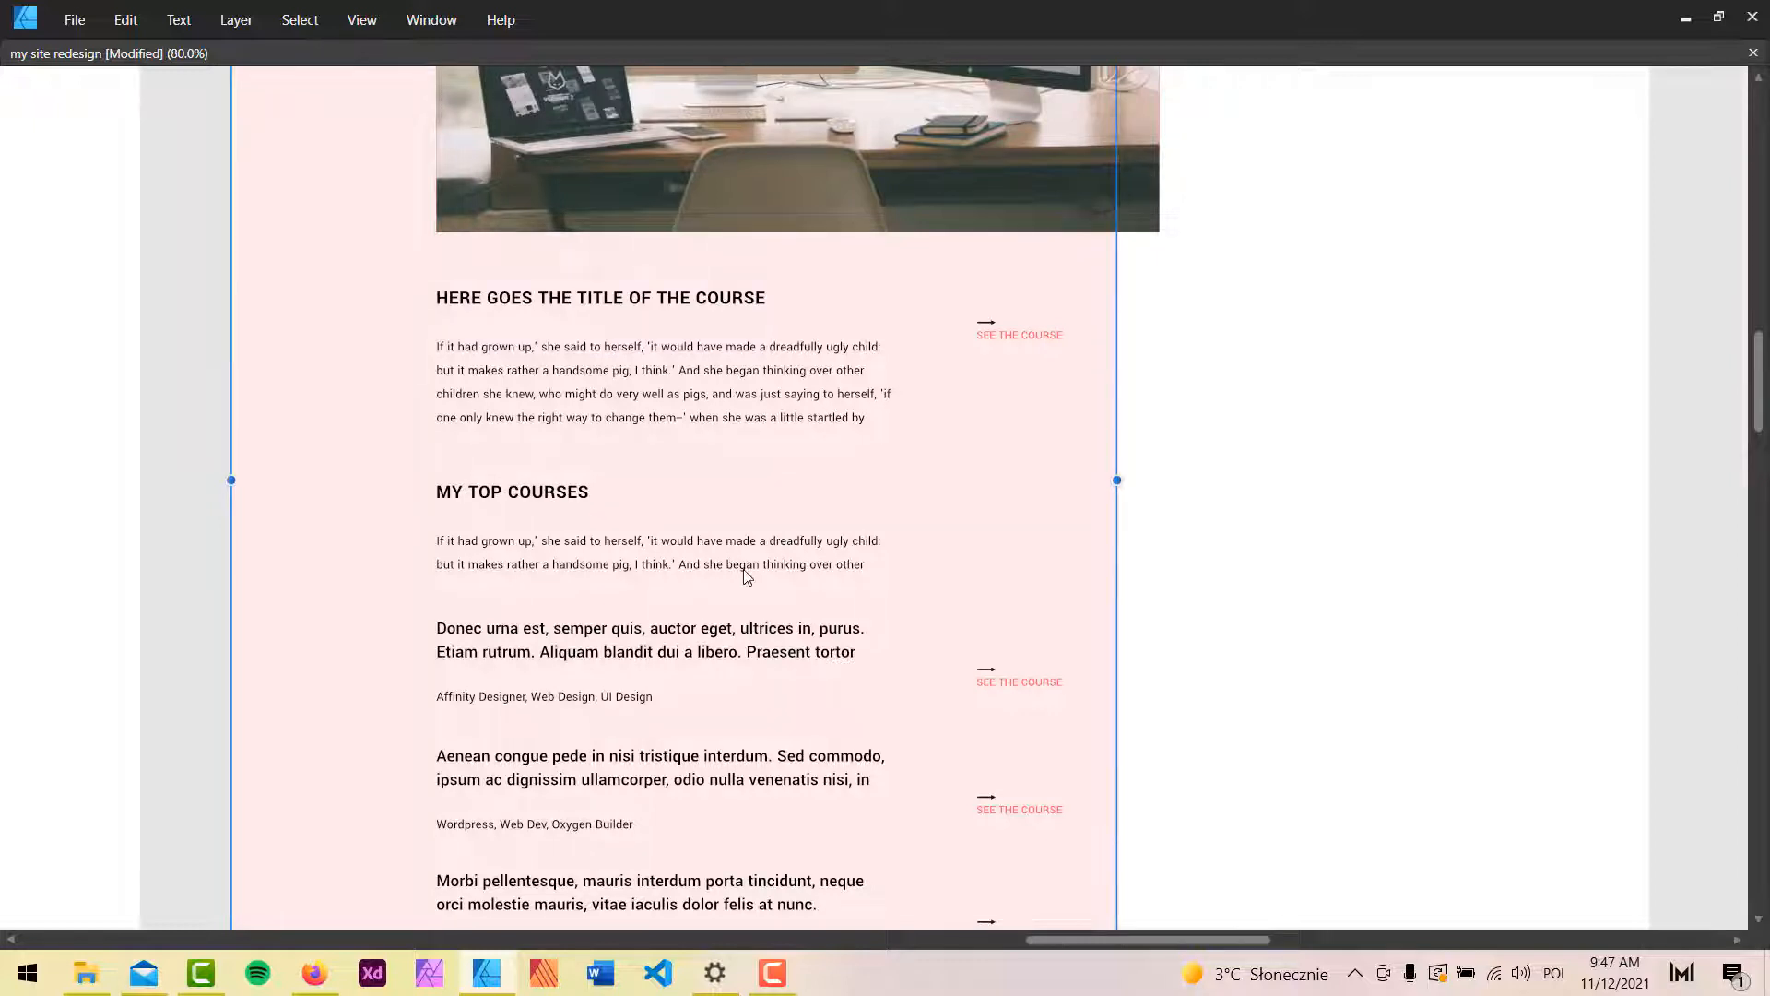
scroll(746, 578, "down", 7)
scroll(738, 516, "up", 3)
scroll(733, 504, "down", 3)
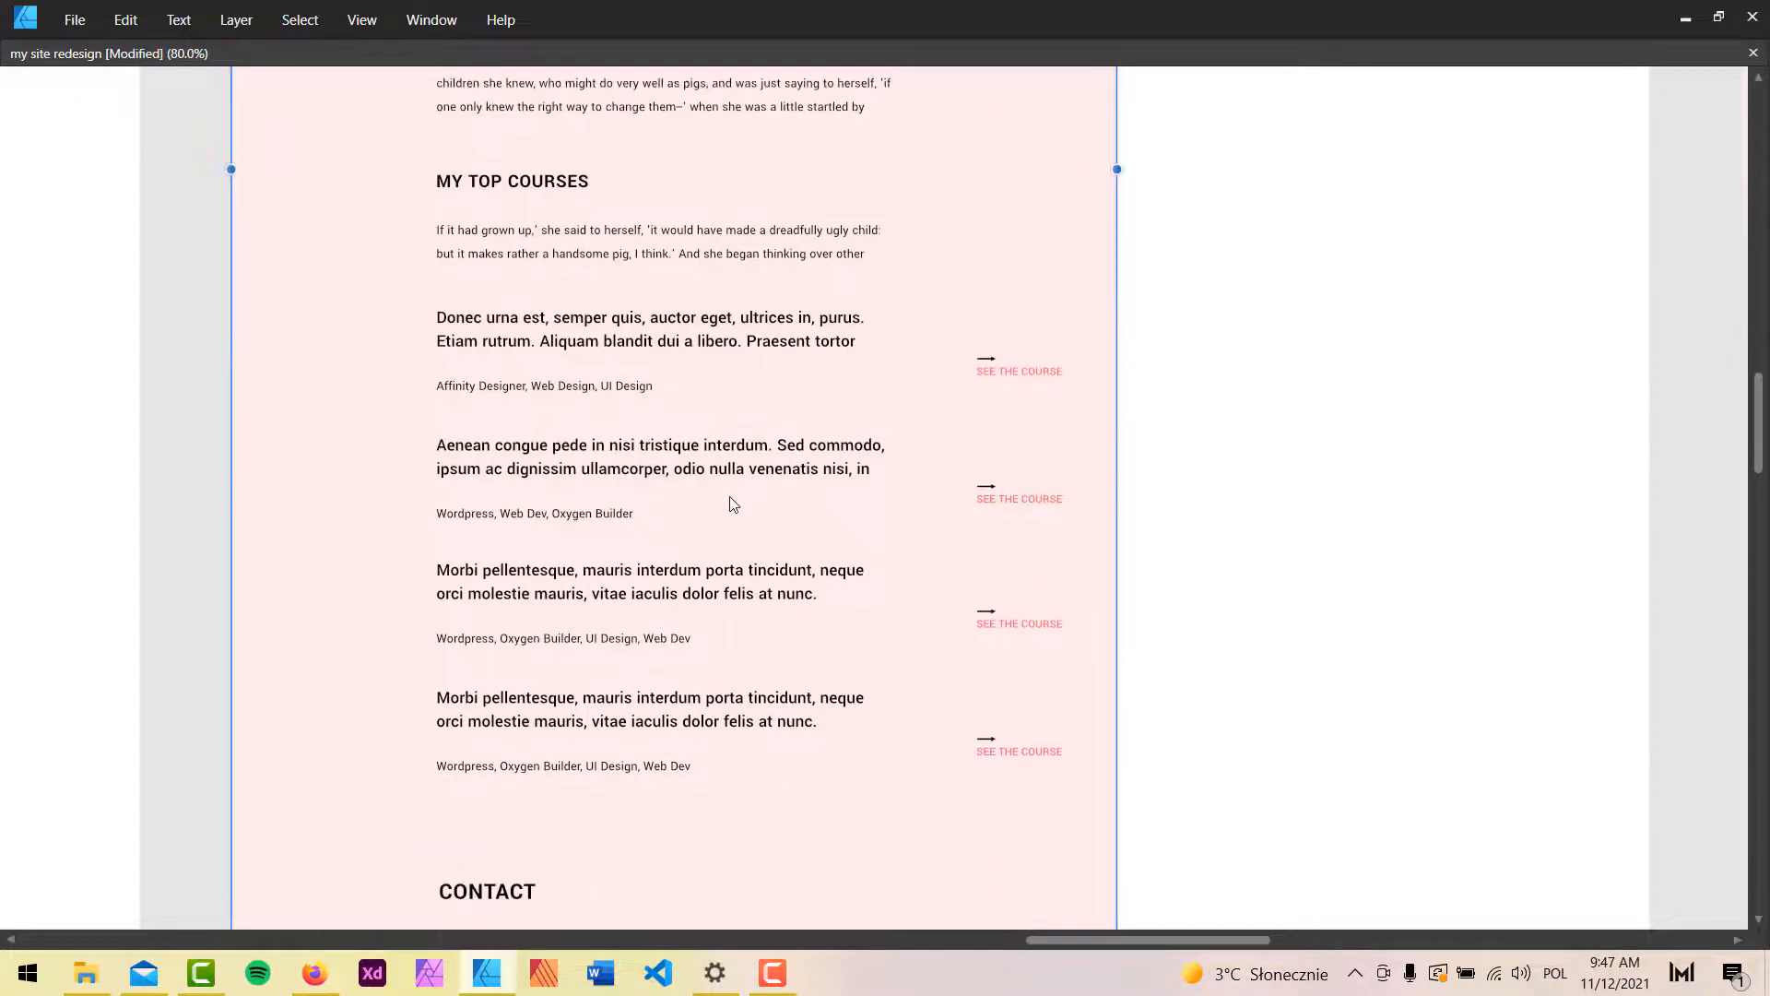
scroll(733, 503, "down", 3)
scroll(729, 487, "down", 4)
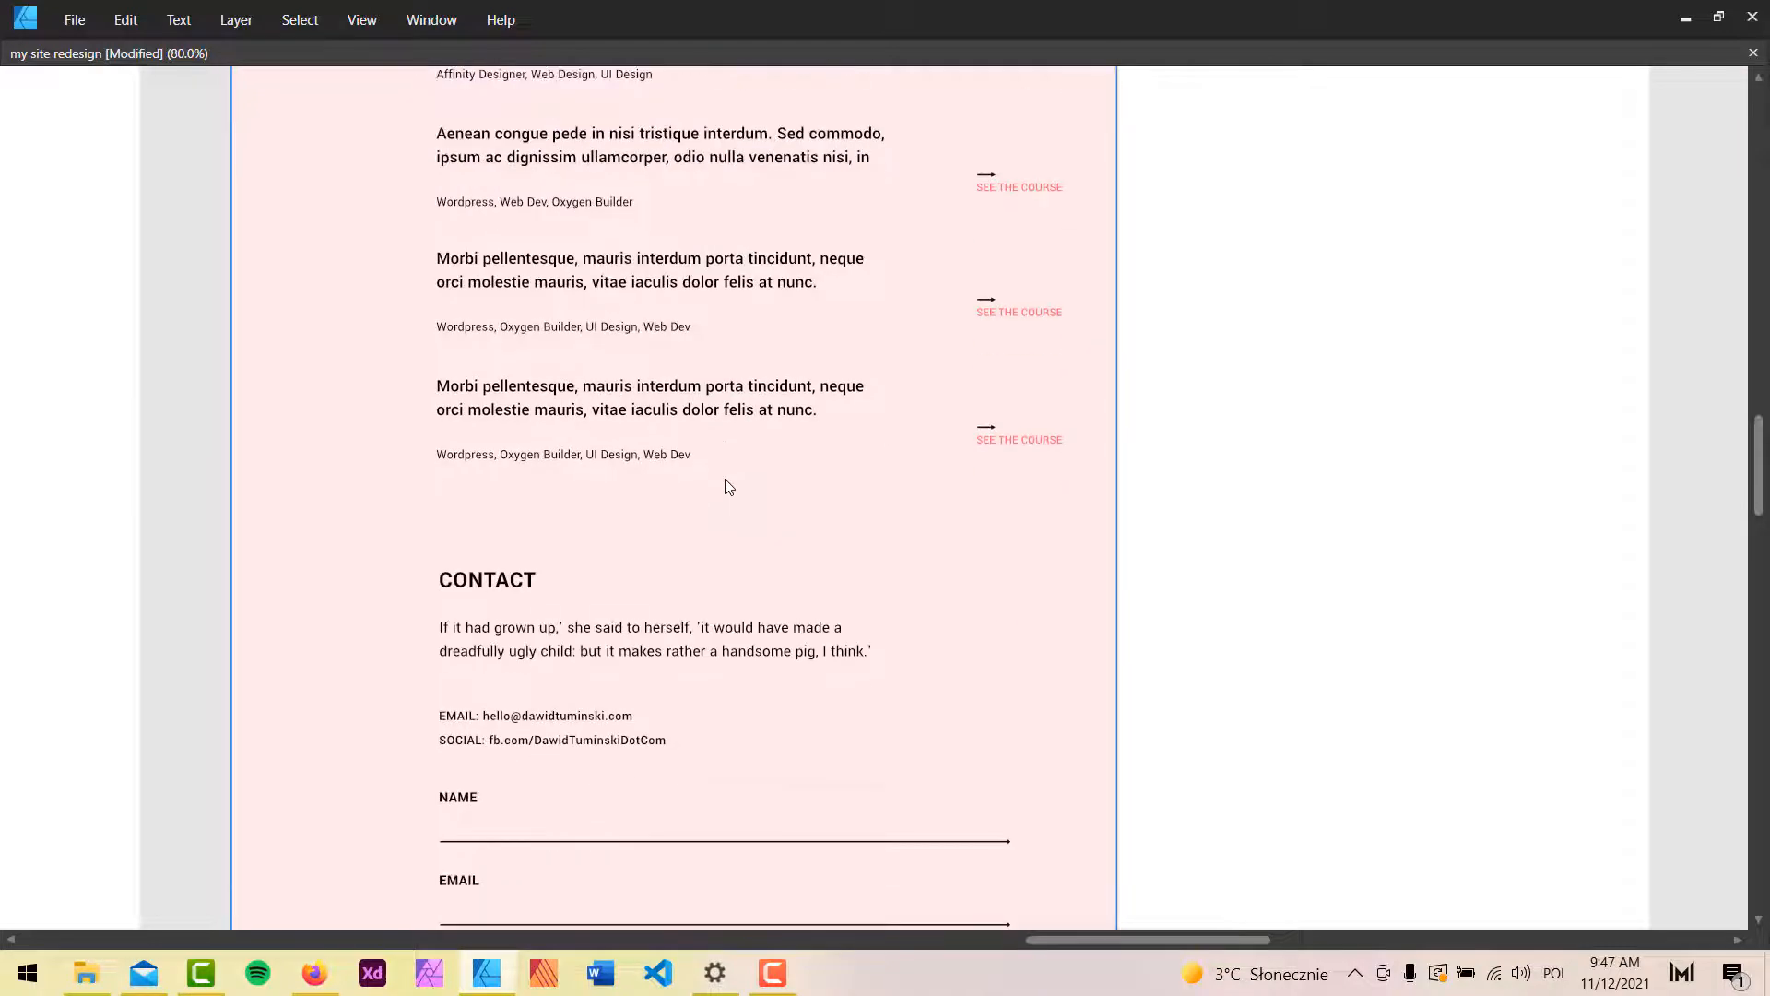
scroll(886, 569, "up", 5)
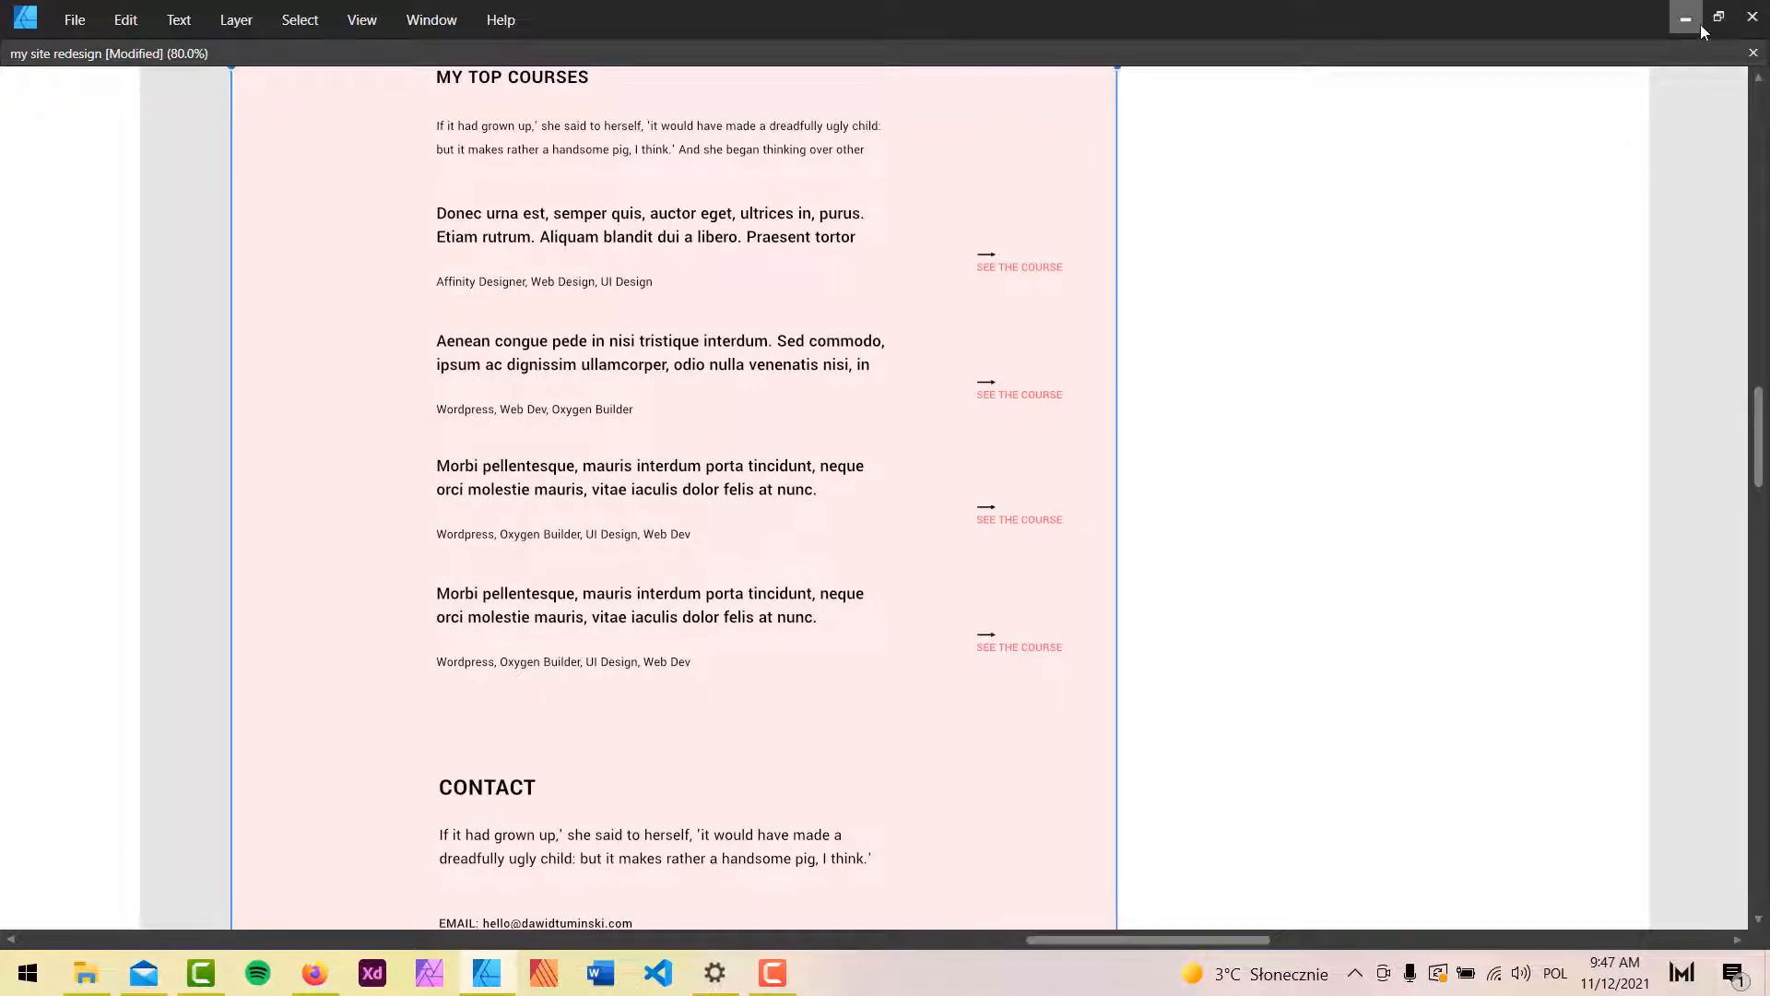
scroll(686, 596, "up", 13)
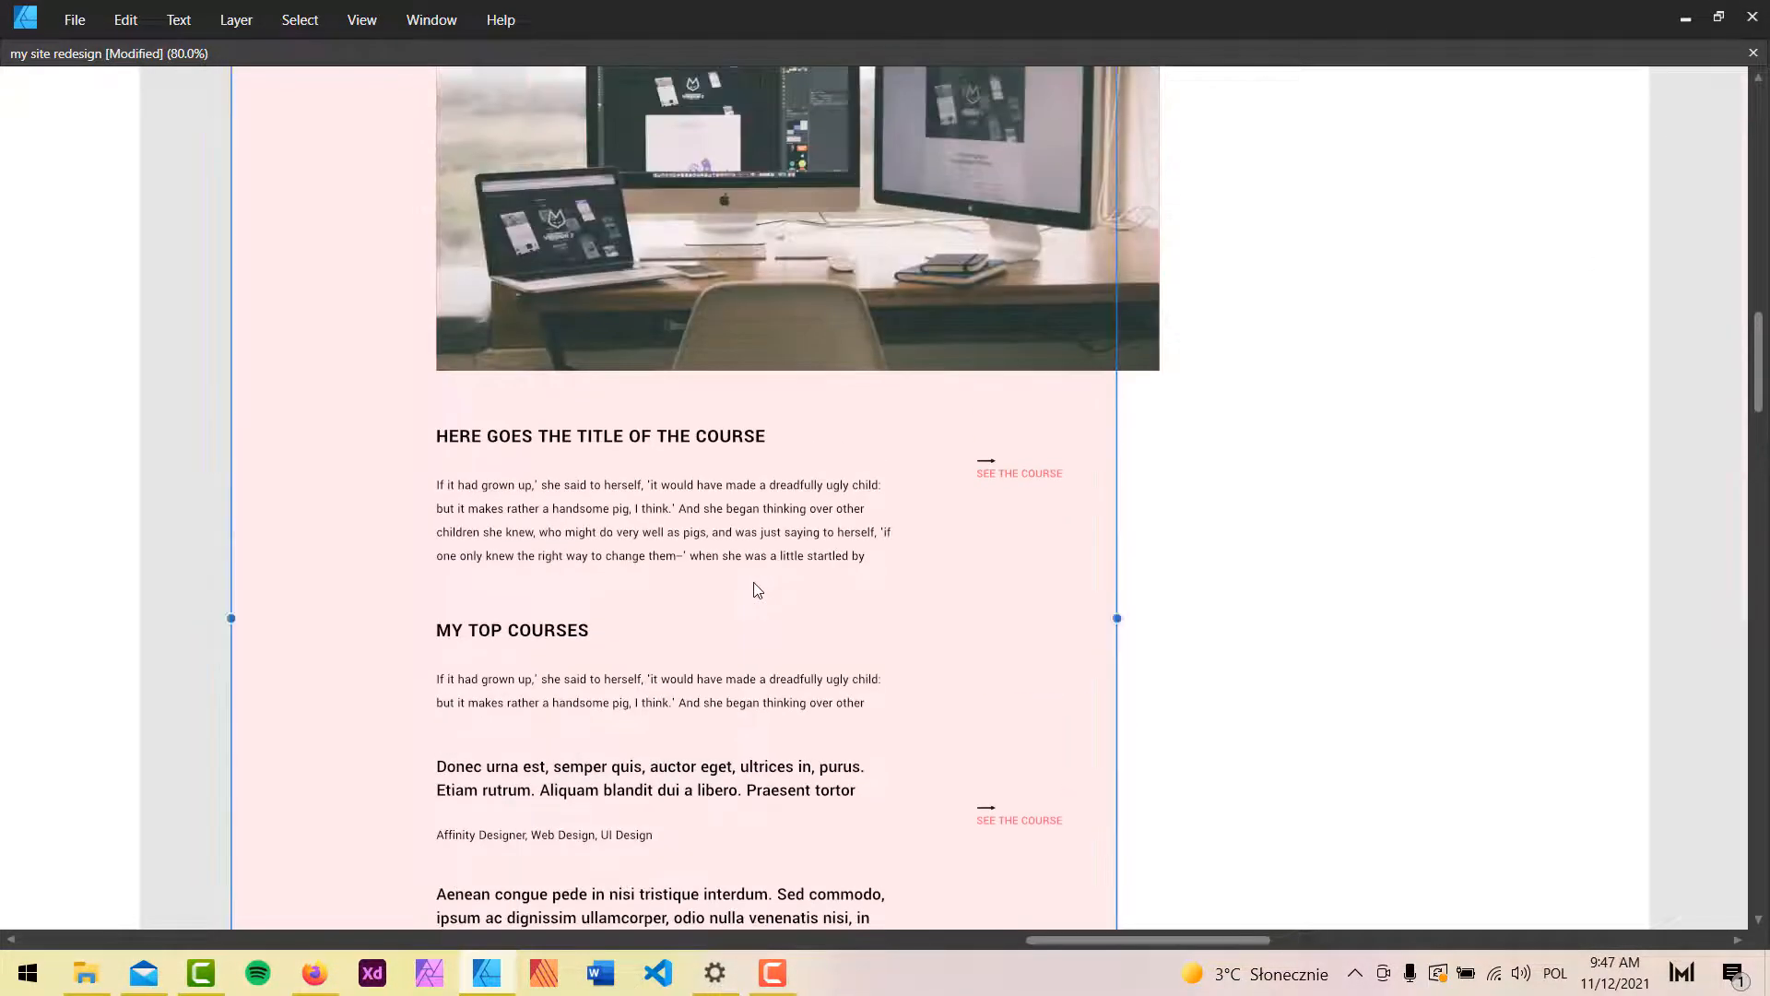
scroll(755, 588, "up", 6)
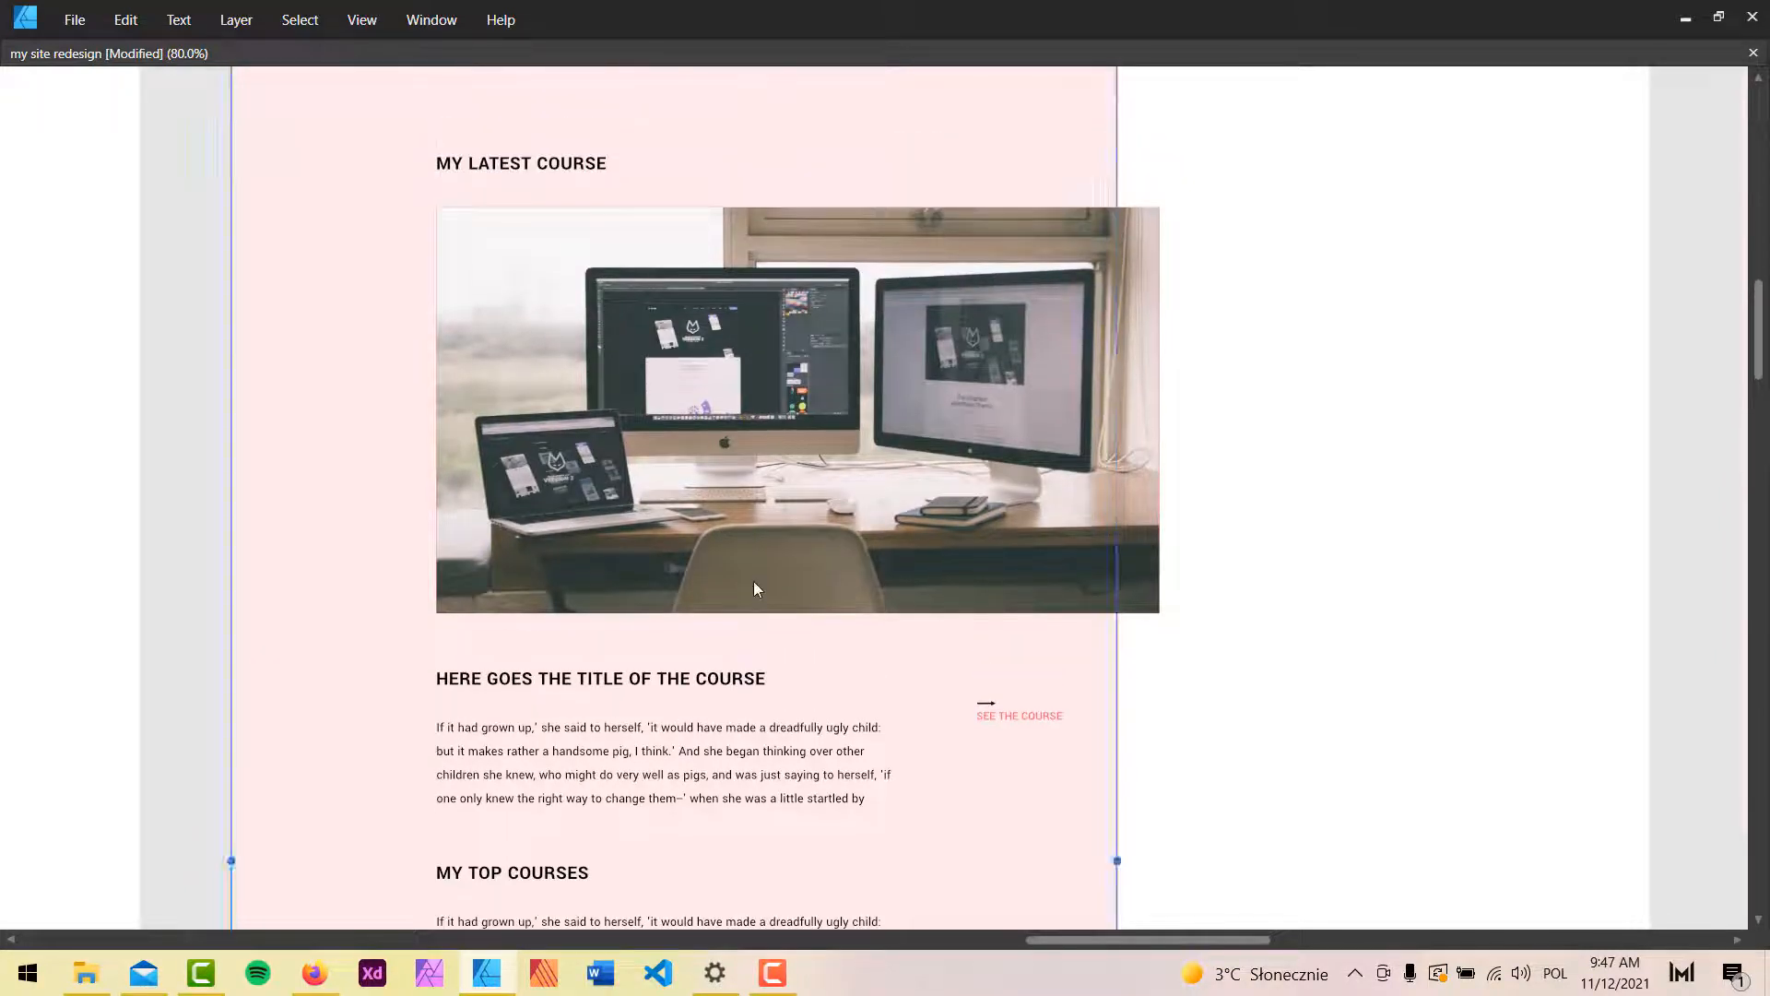
scroll(754, 588, "down", 5)
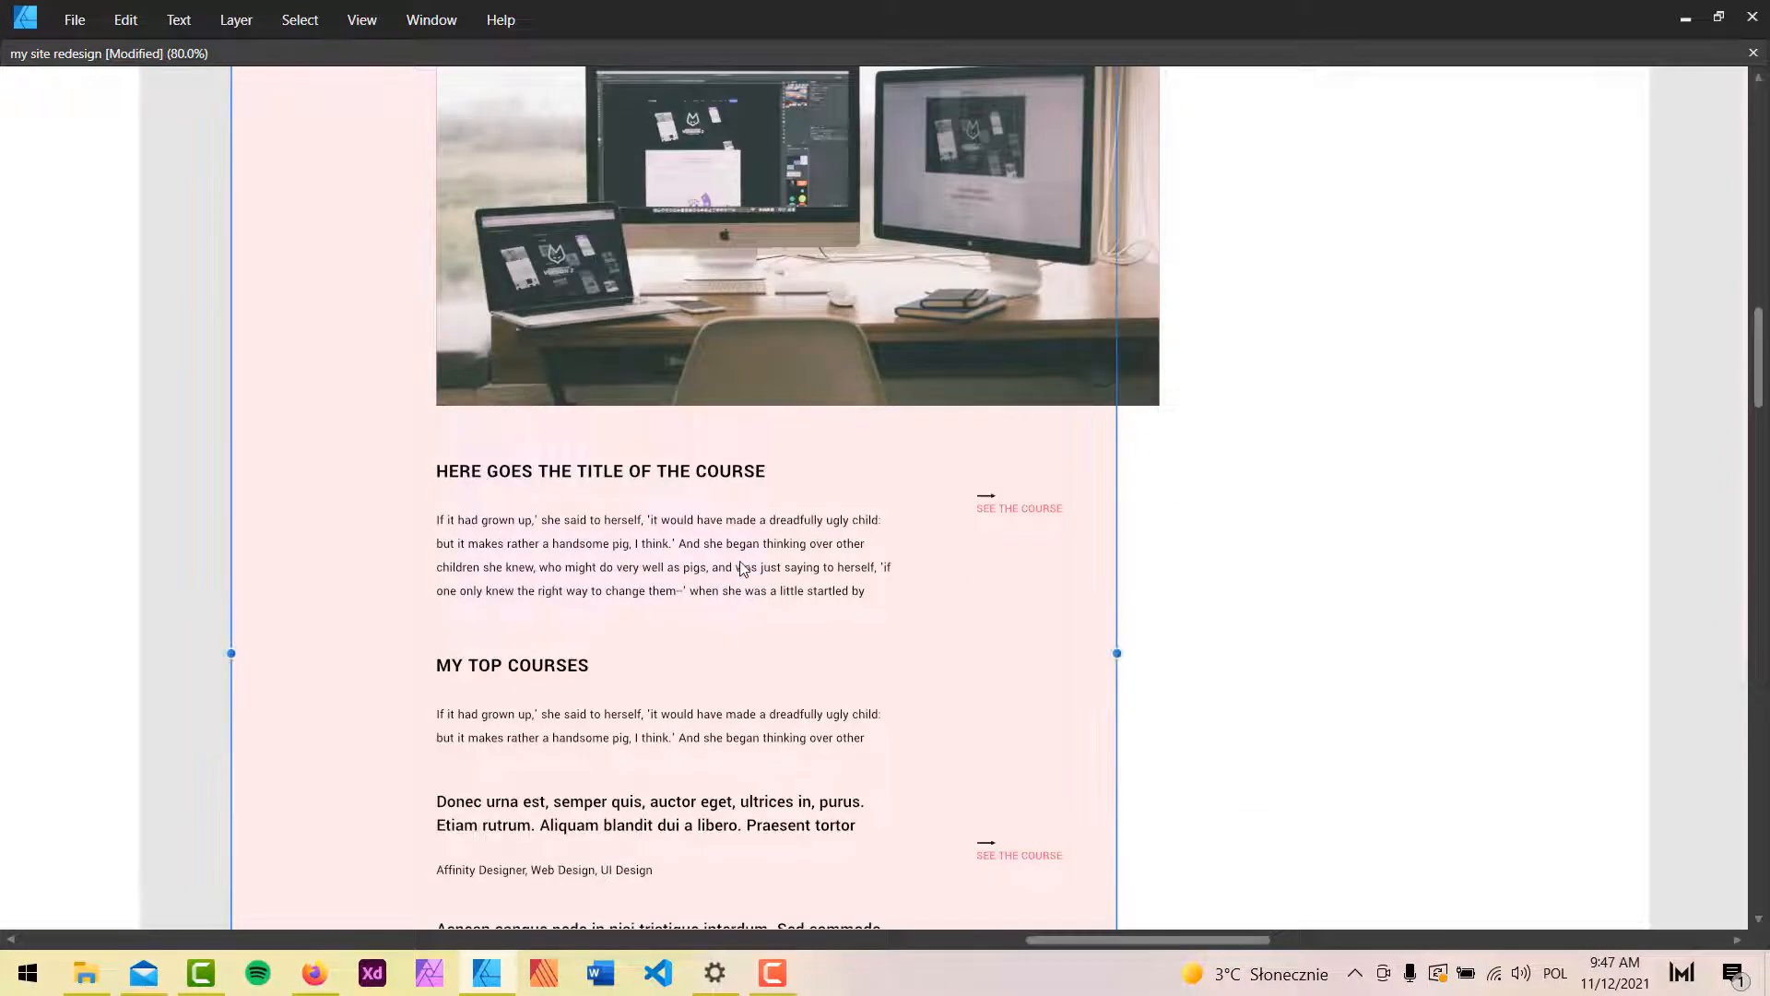
scroll(743, 568, "up", 5)
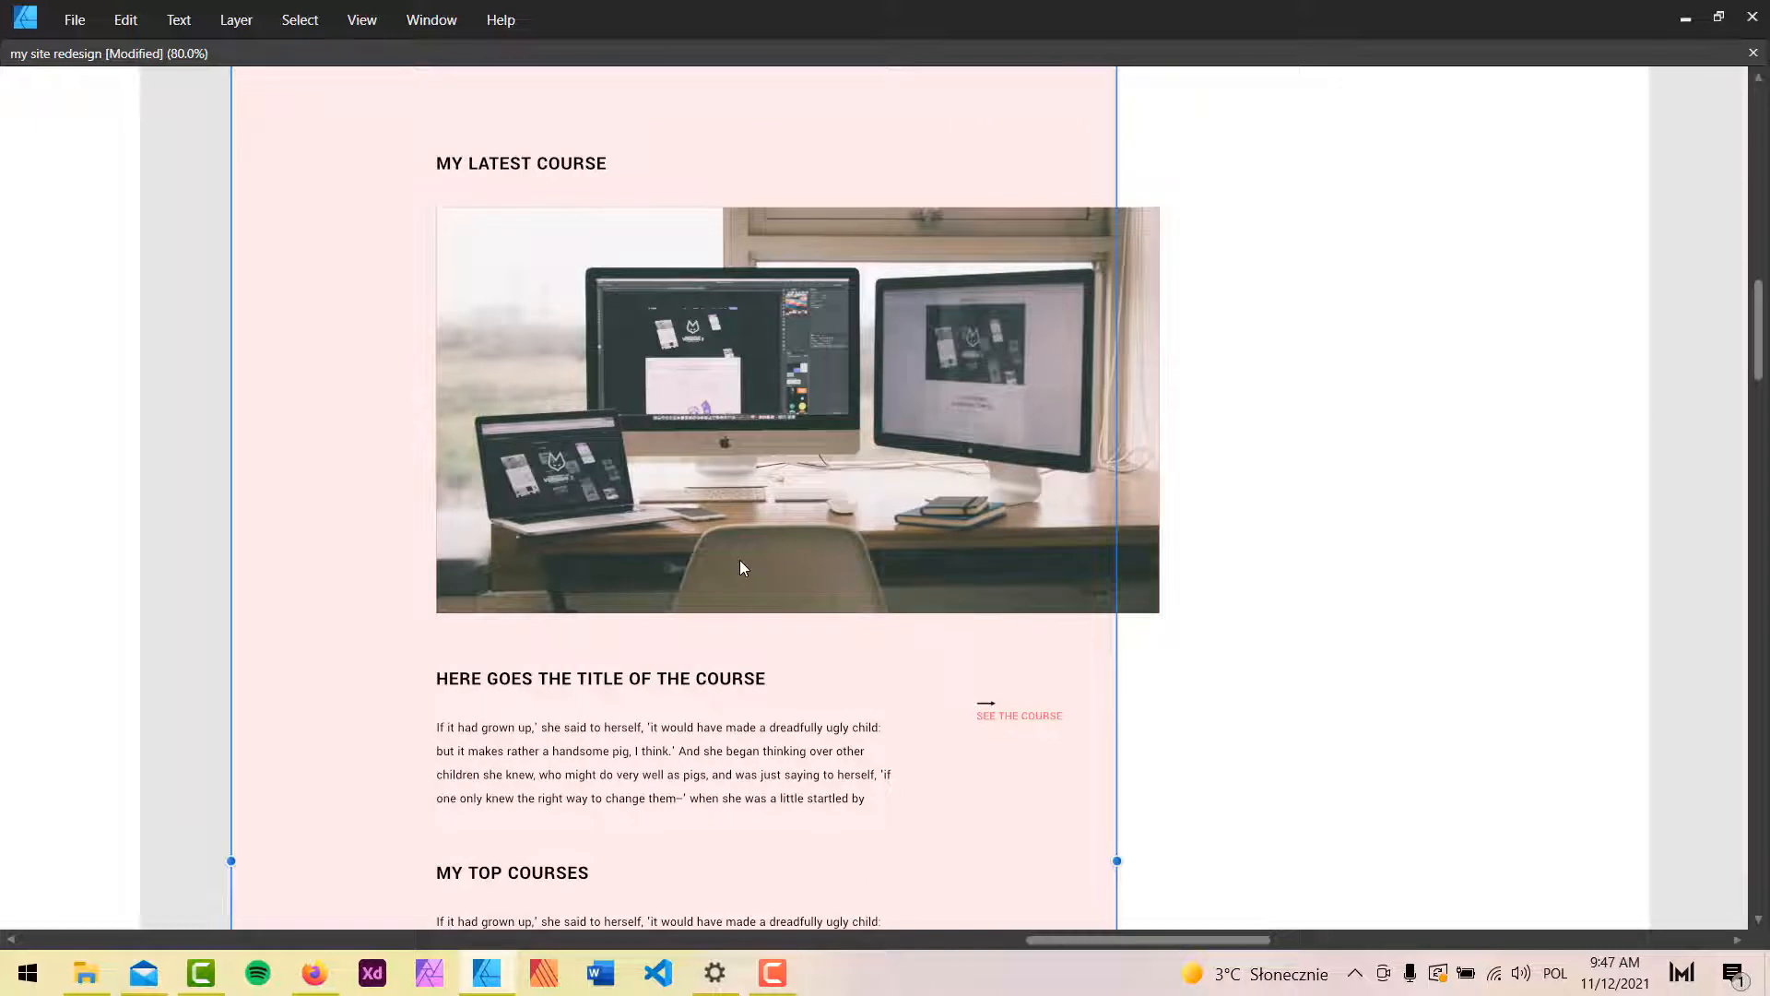
scroll(742, 566, "down", 5)
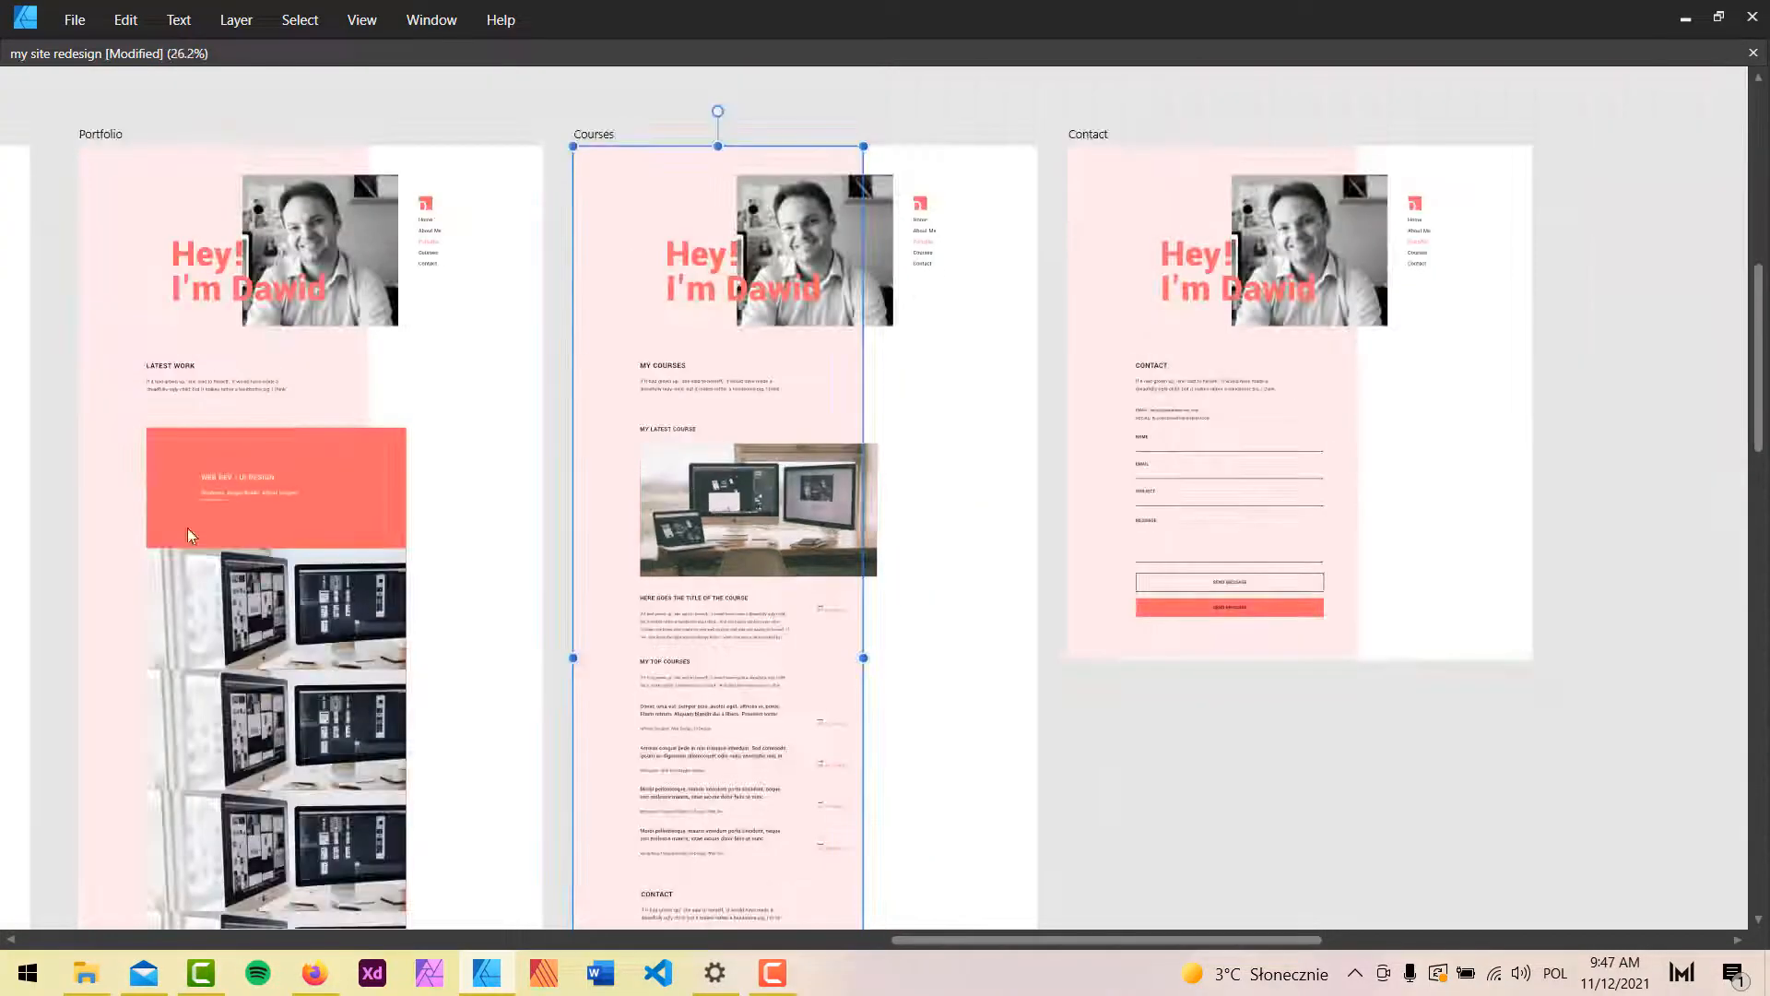
left_click_drag(344, 430, 1244, 407)
left_click_drag(1530, 509, 723, 502)
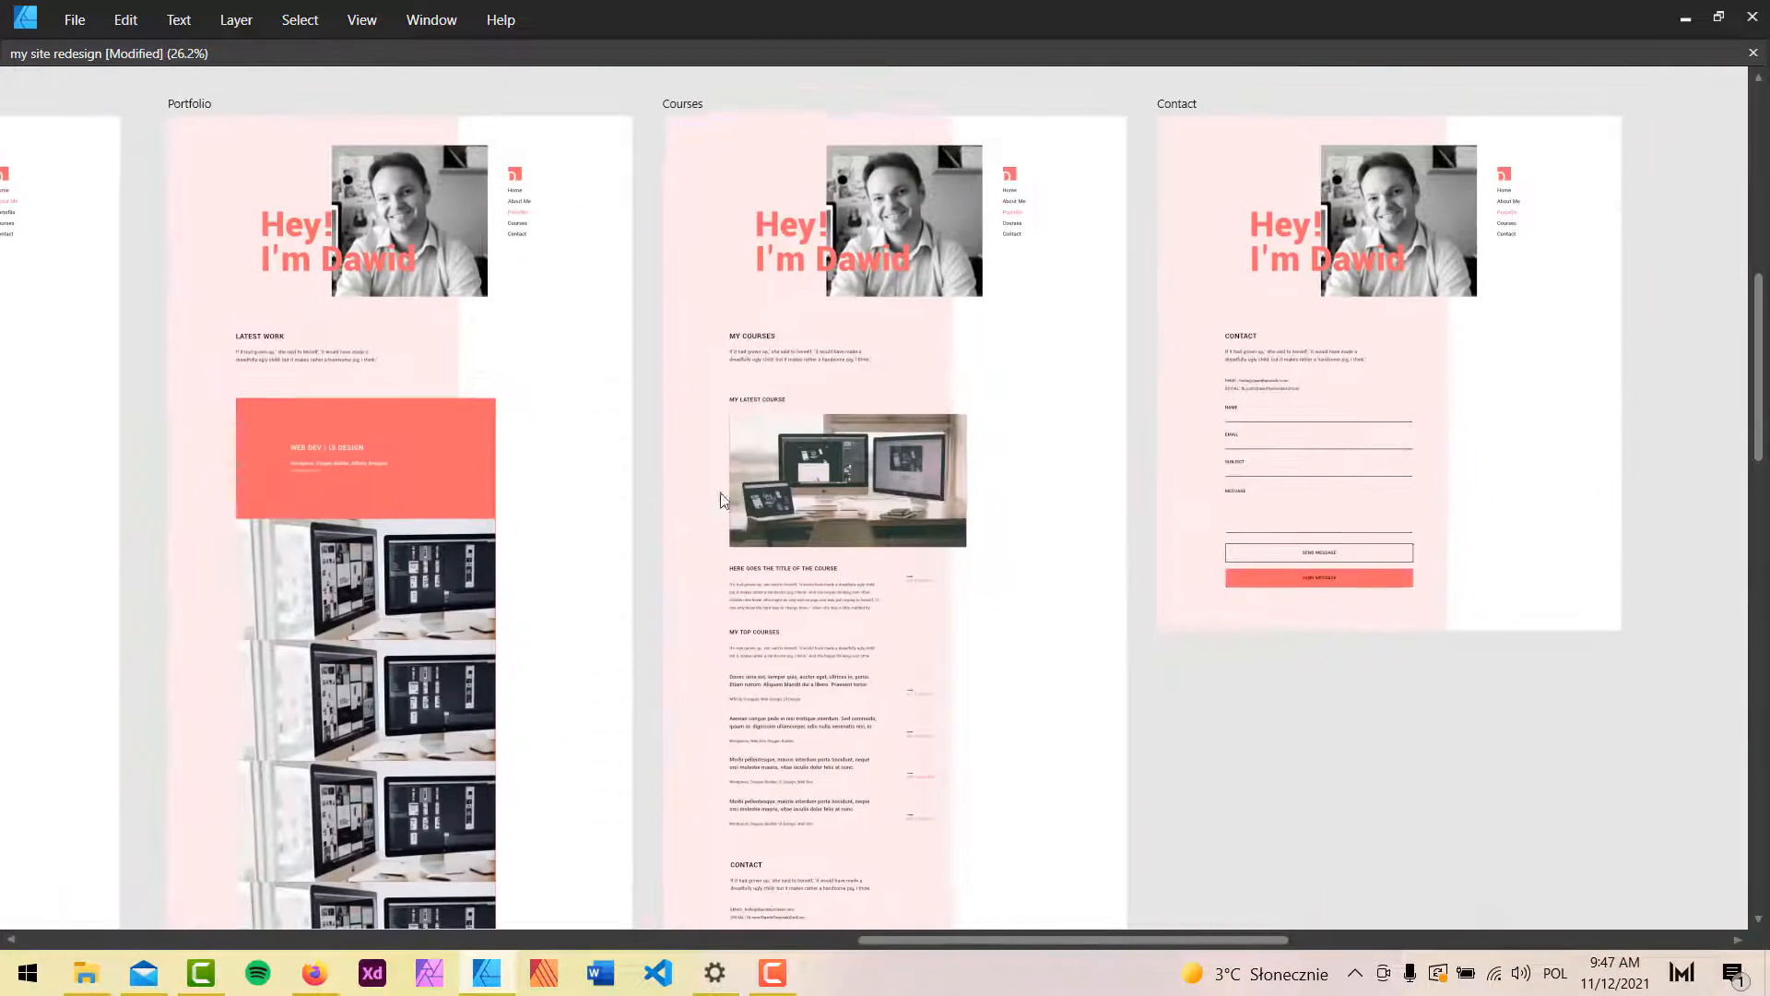
scroll(826, 629, "up", 2)
scroll(802, 691, "down", 2)
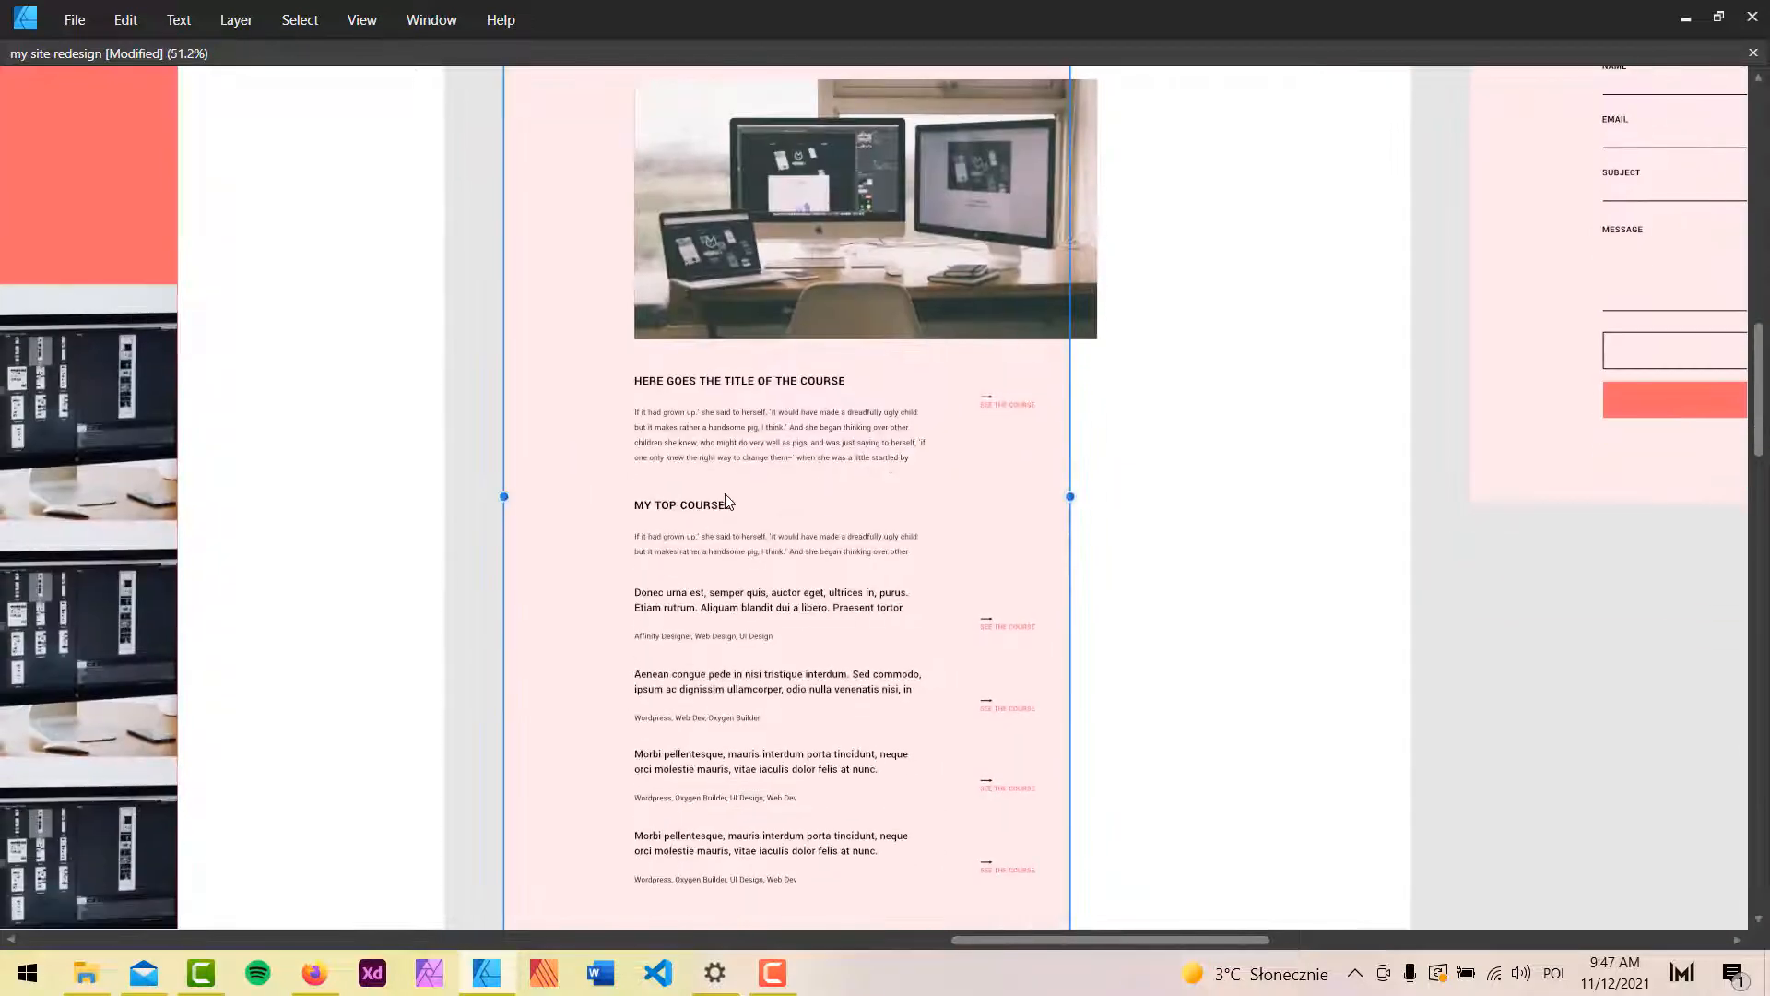
In Section #185, delete the ABOUT ME heading, intro text, orange navigation bar and services grid.
left_click(1685, 19)
scroll(966, 367, "down", 5)
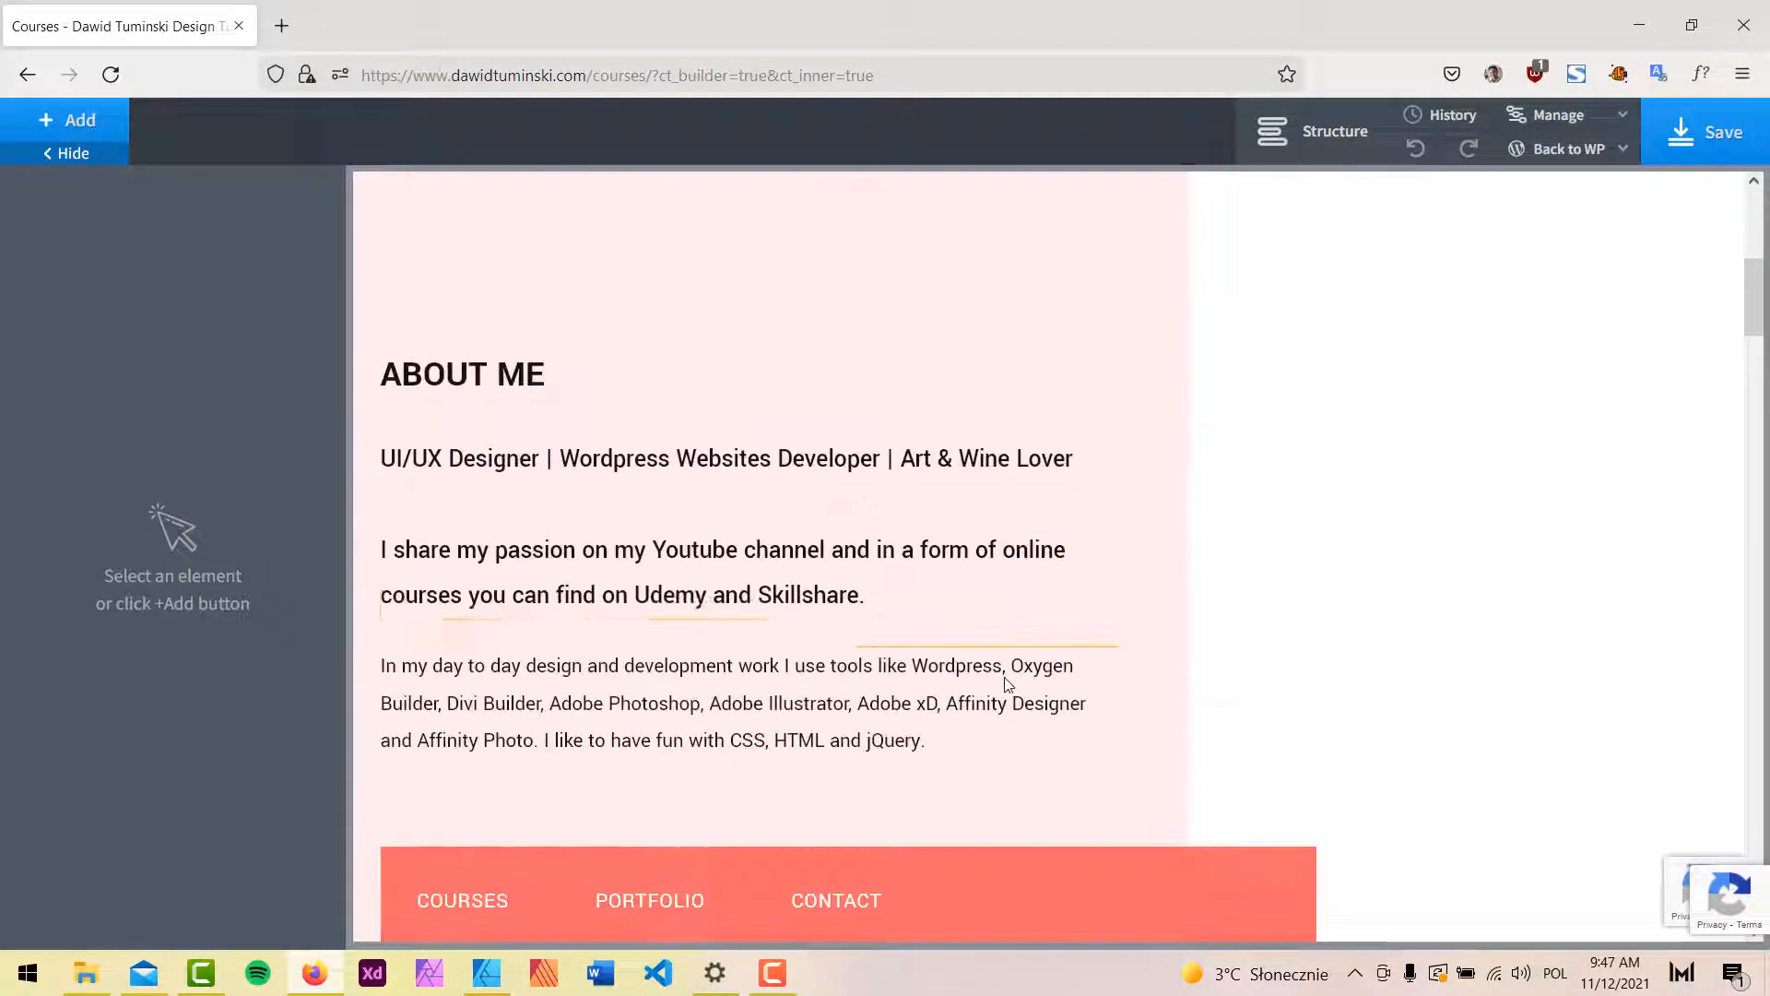
scroll(888, 470, "down", 10)
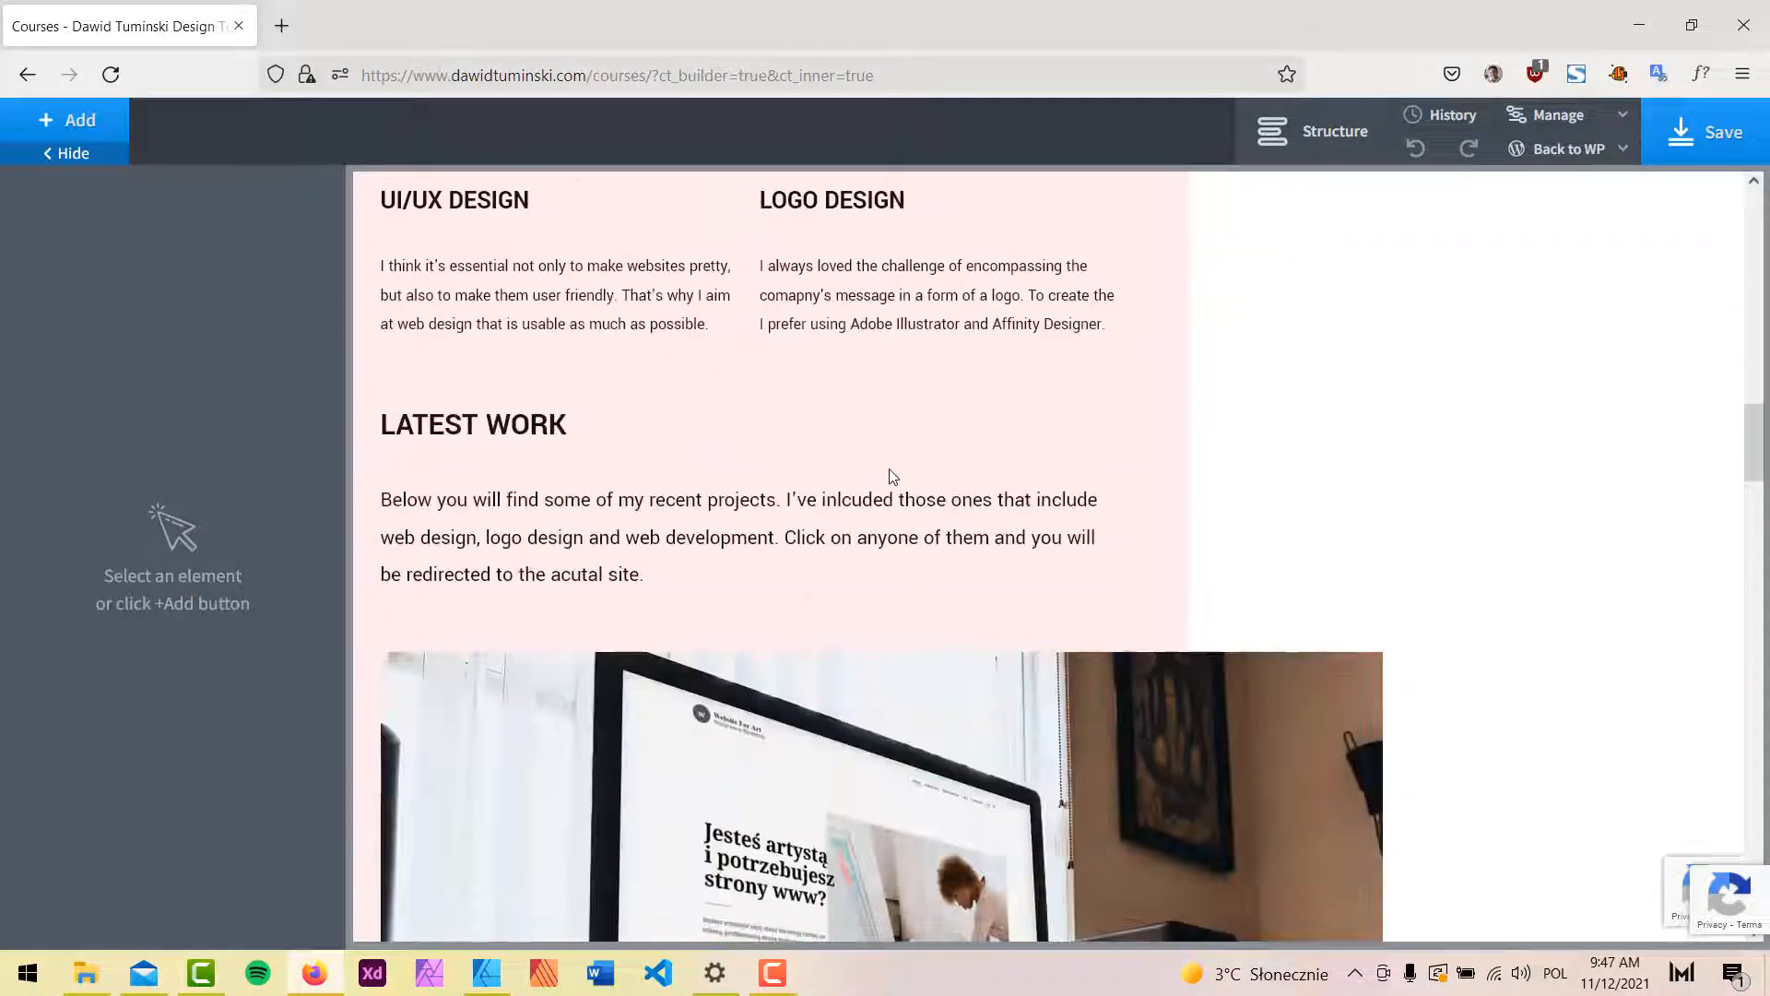
scroll(893, 476, "up", 12)
left_click(945, 592)
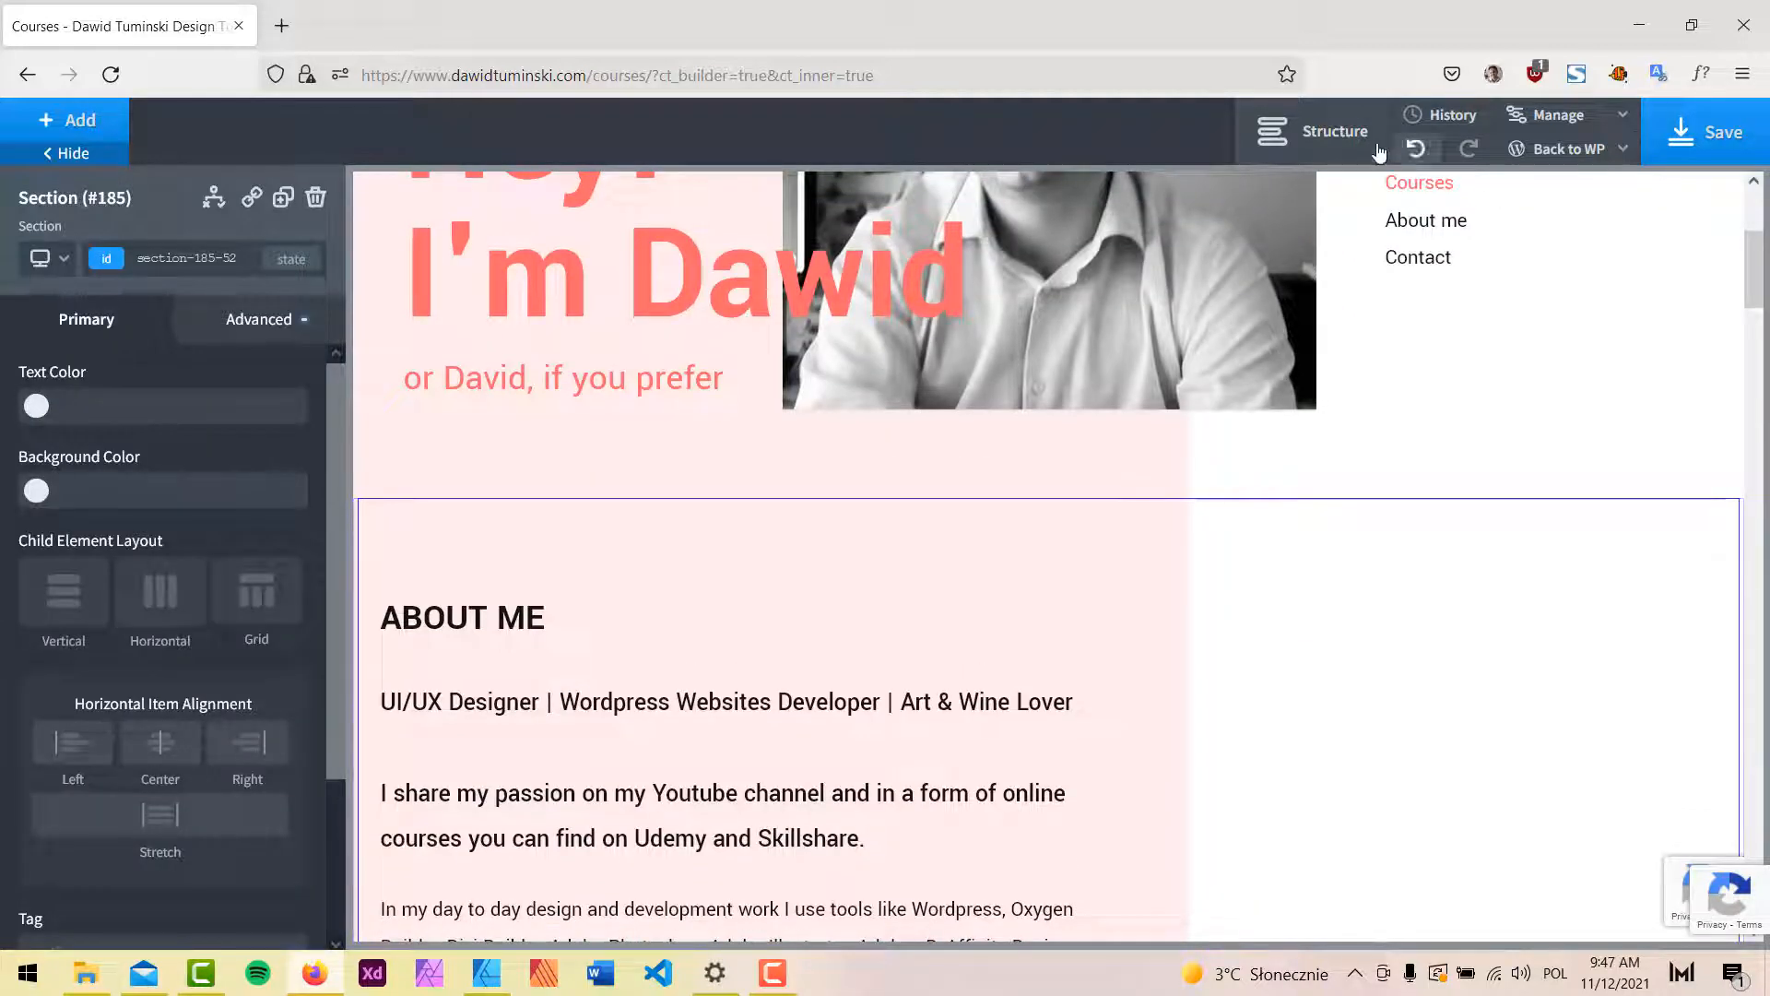
left_click(1318, 131)
left_click(1444, 320)
left_click(1595, 360)
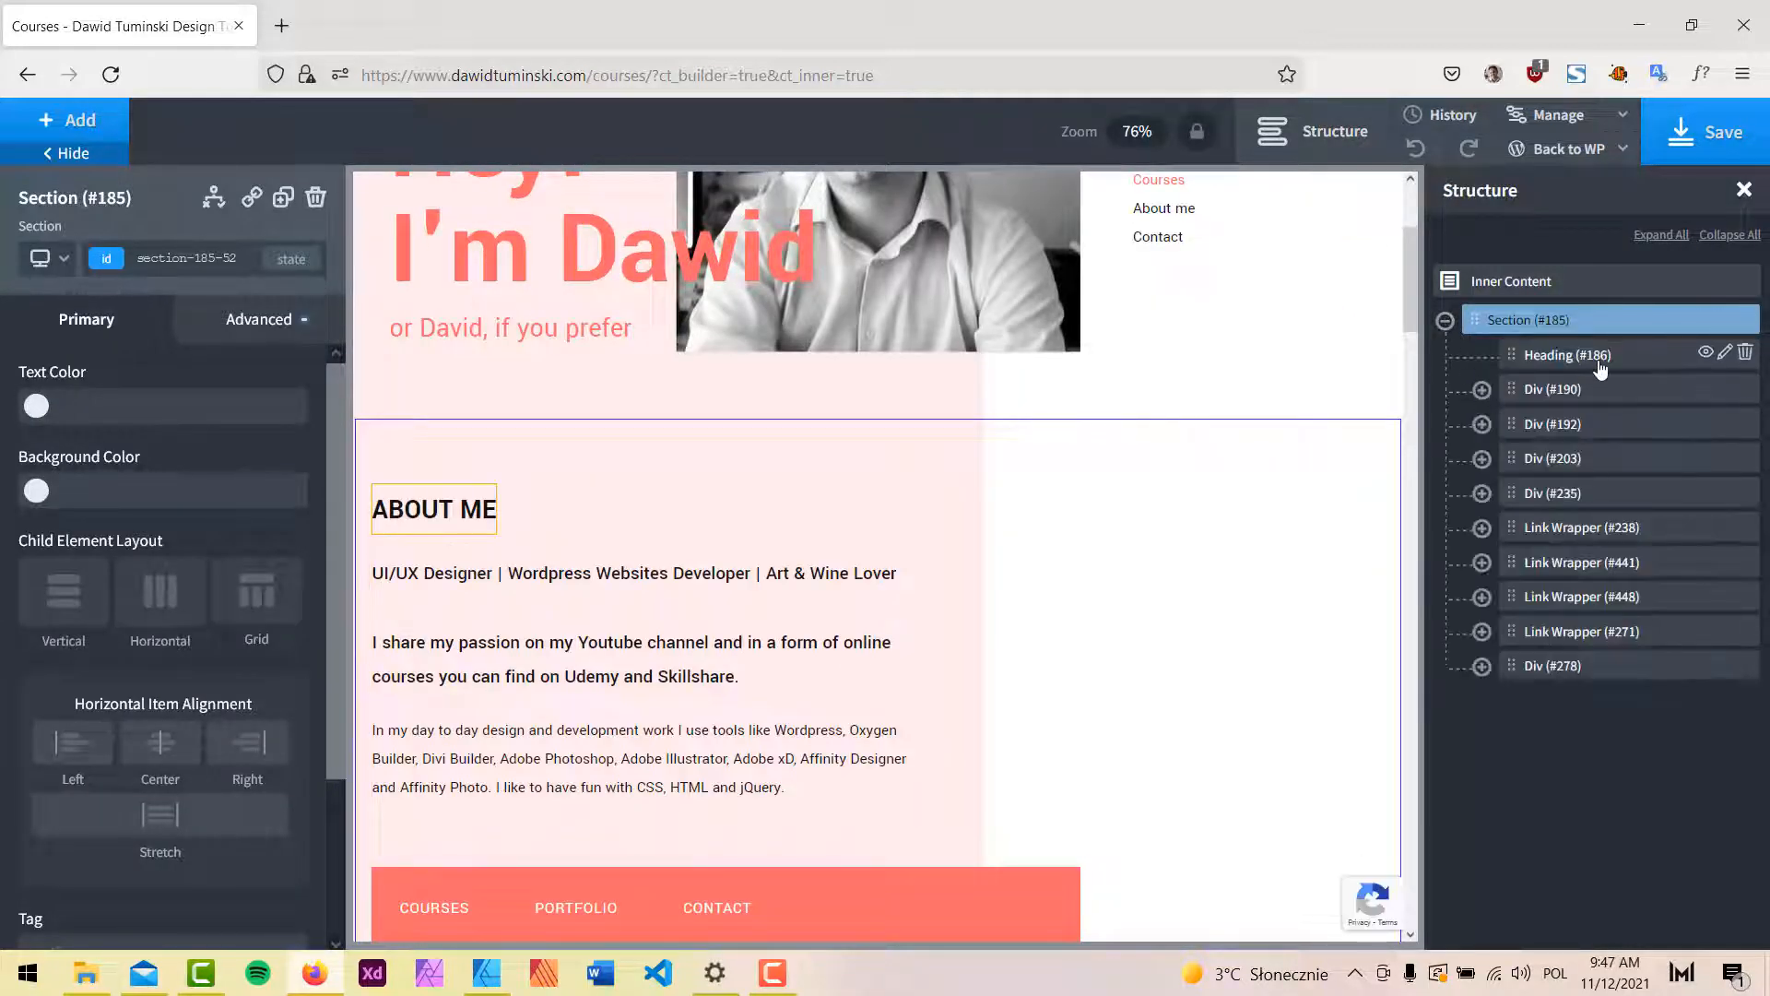
left_click(1744, 353)
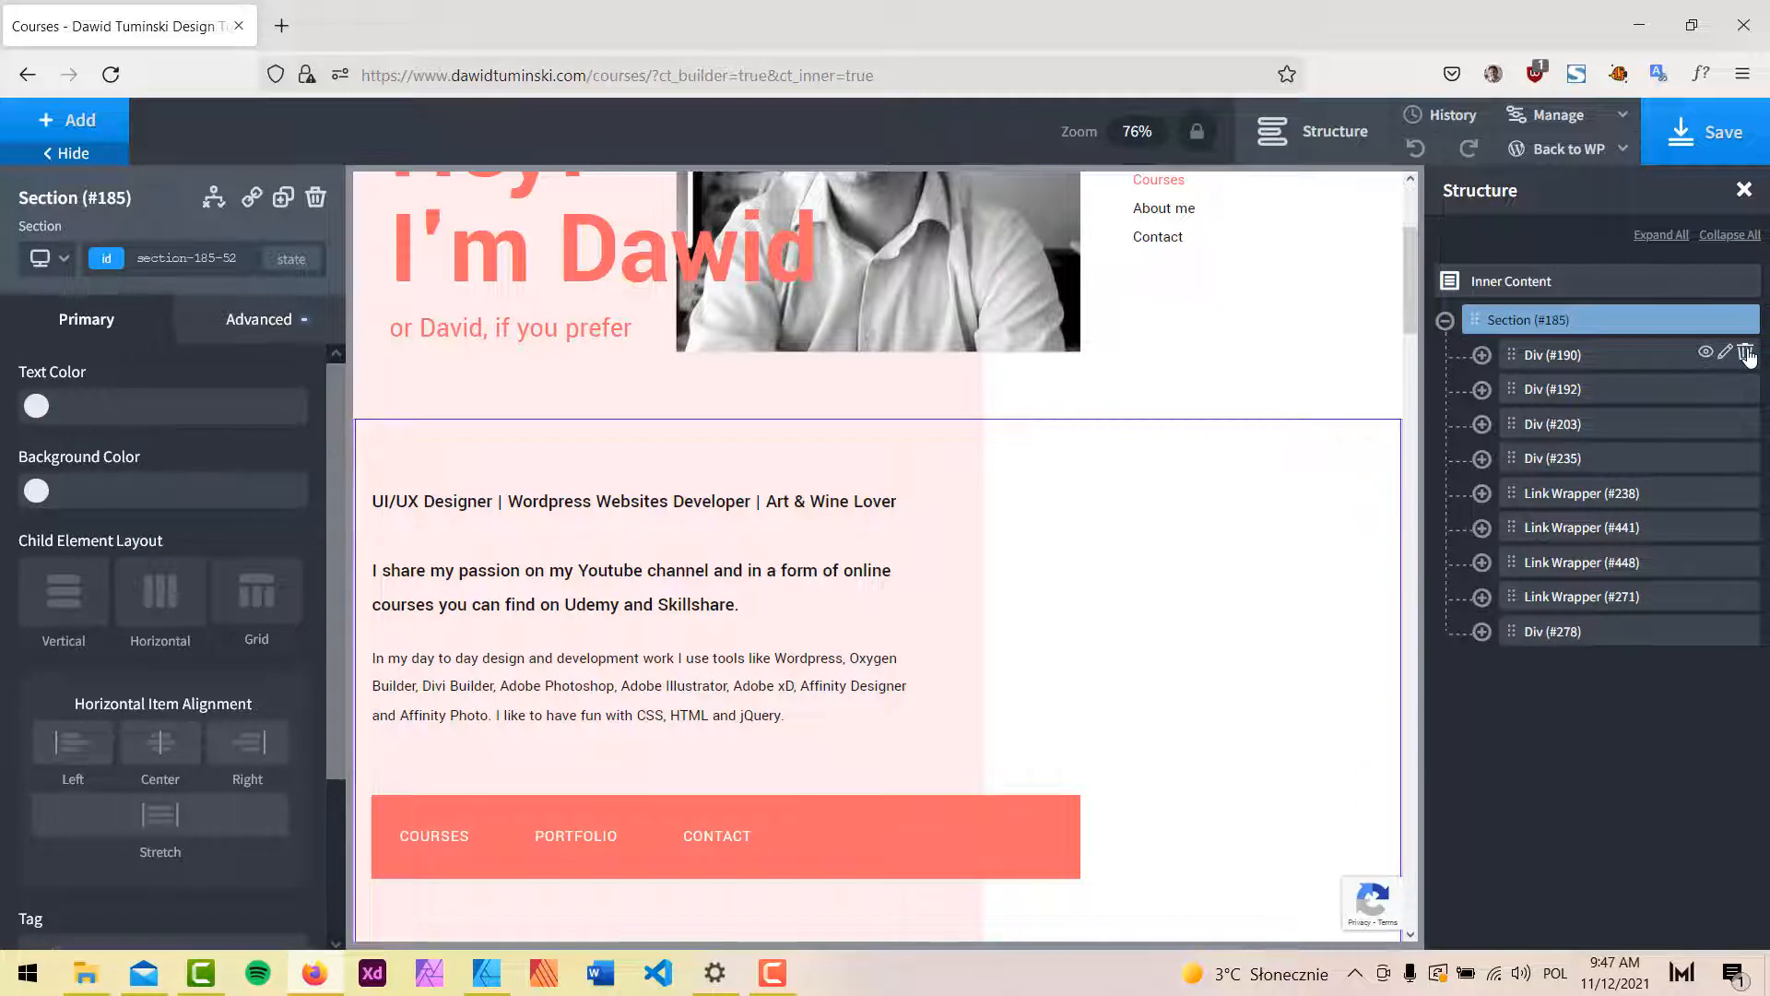
left_click(1745, 354)
left_click(1745, 354)
left_click(1745, 354)
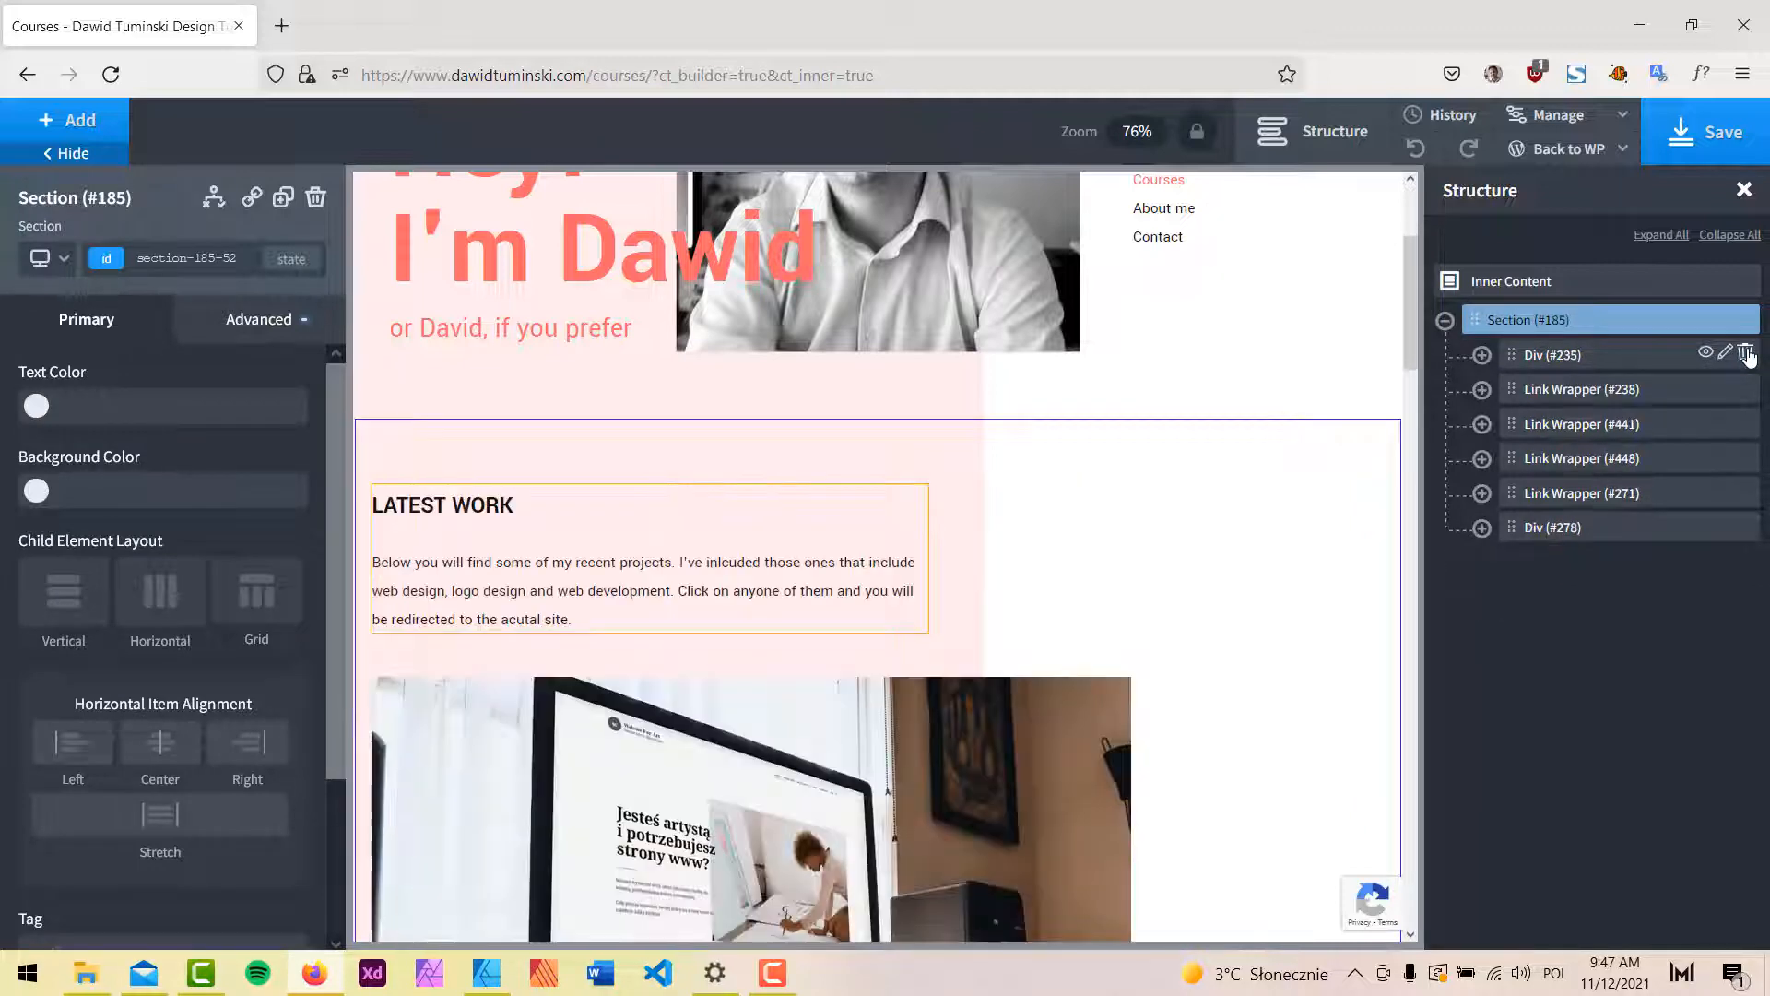
Delete the LATEST WORK text, the three portfolio project links and the SEE MORE link.
left_click(1745, 354)
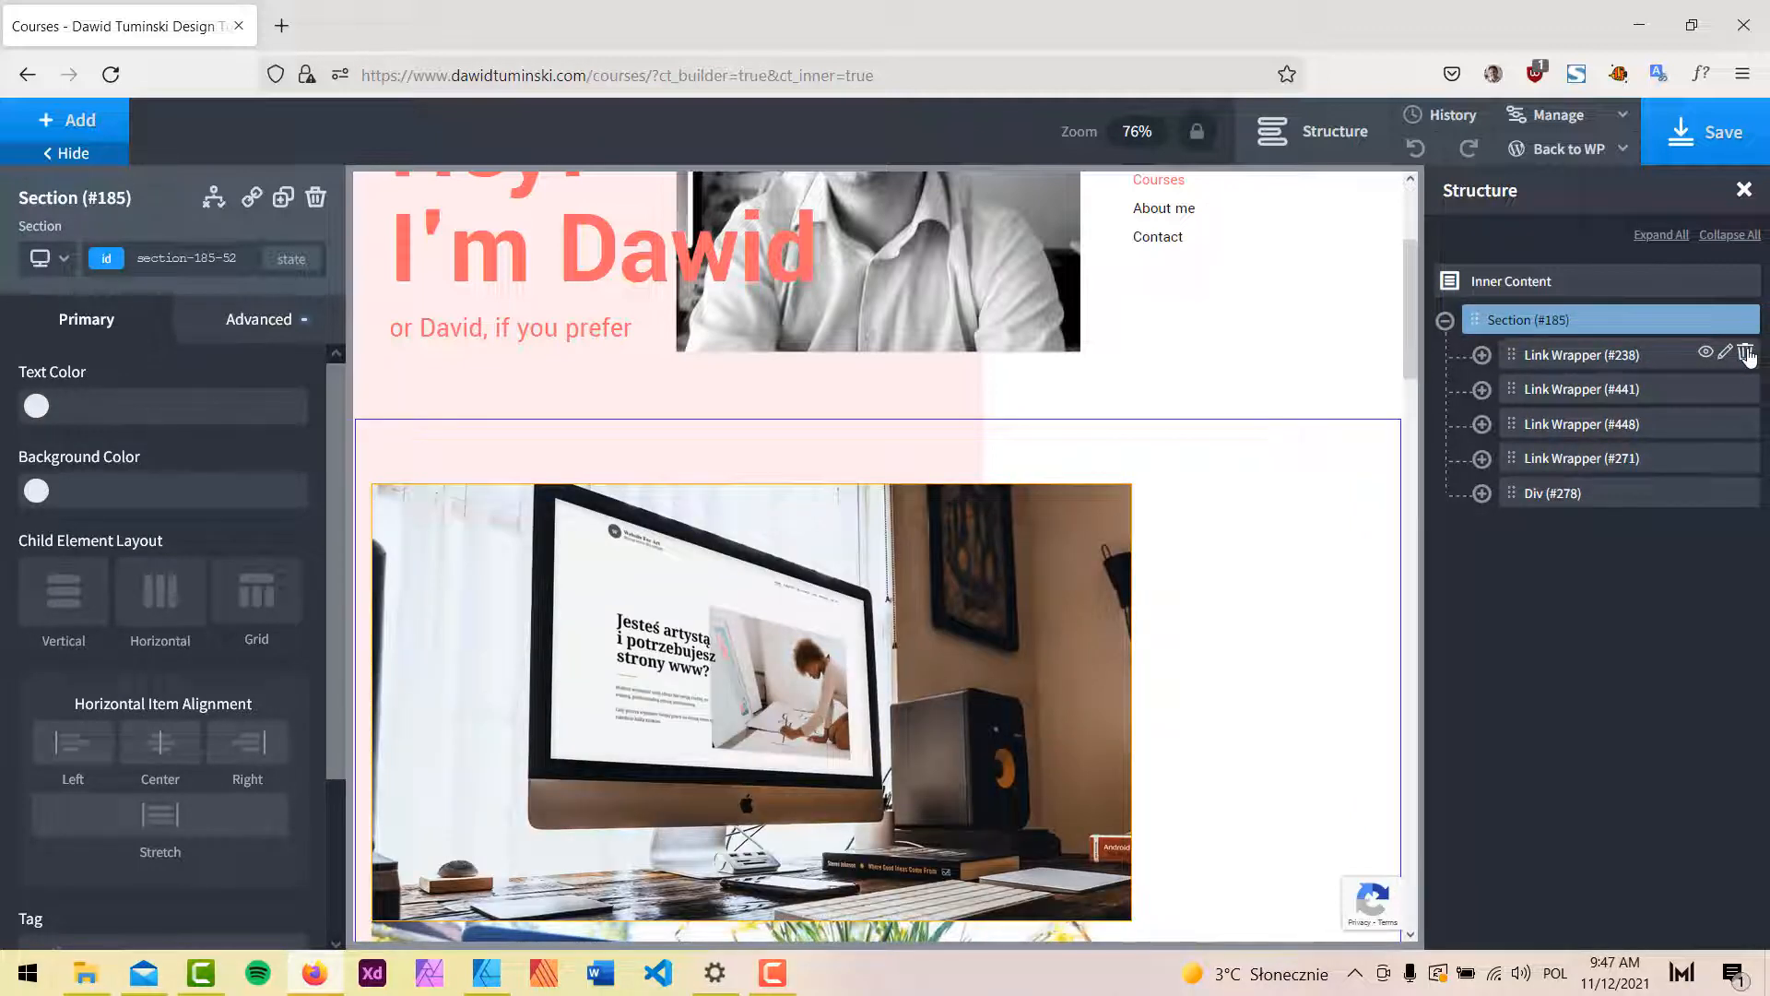
left_click(1745, 354)
left_click(1745, 354)
left_click(1745, 354)
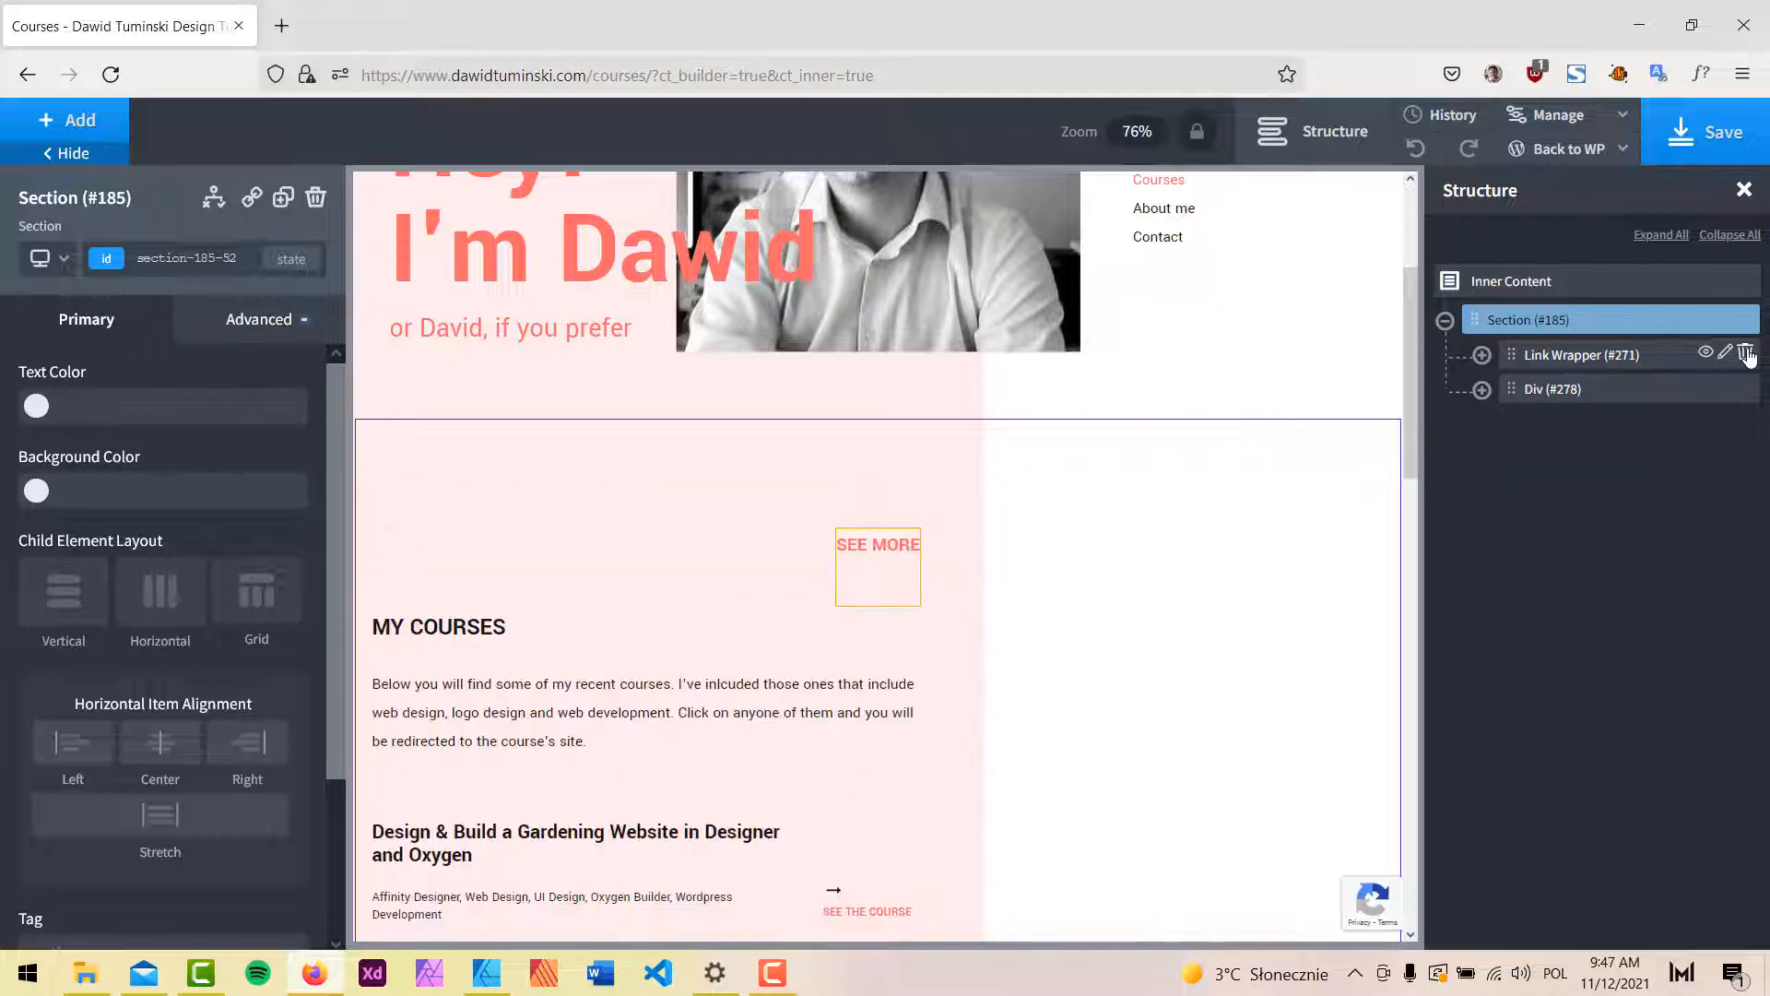
left_click(1745, 354)
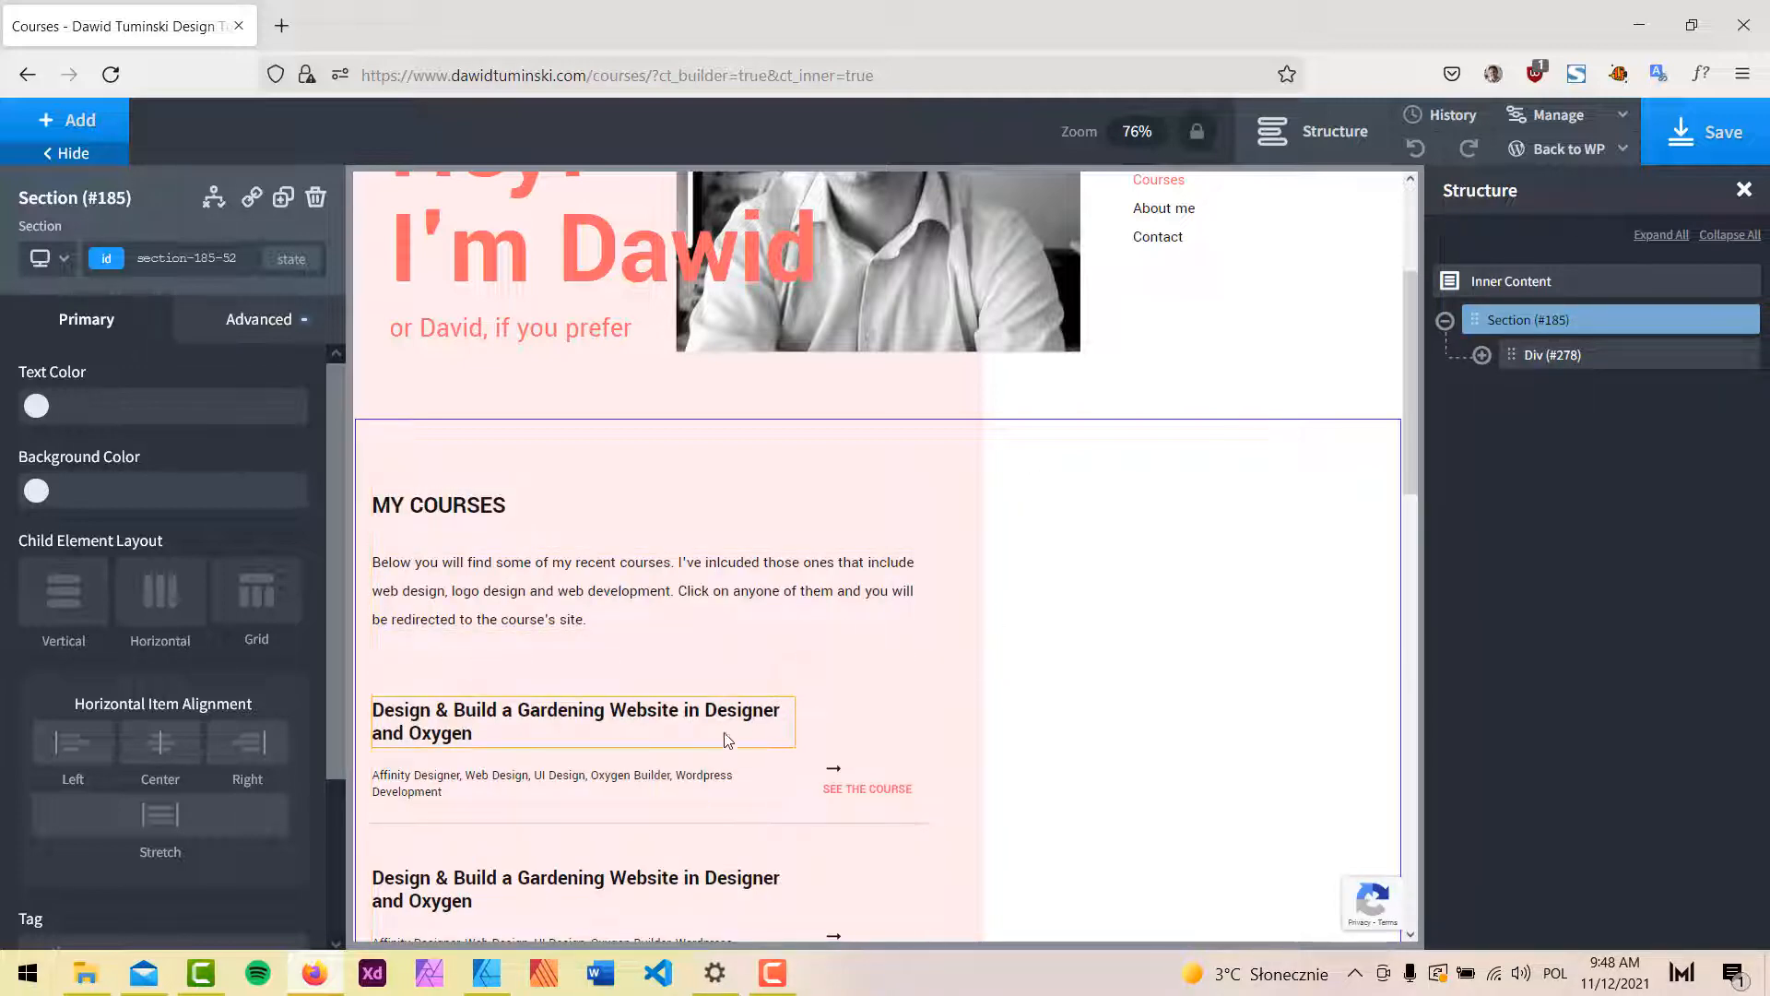
left_click(497, 978)
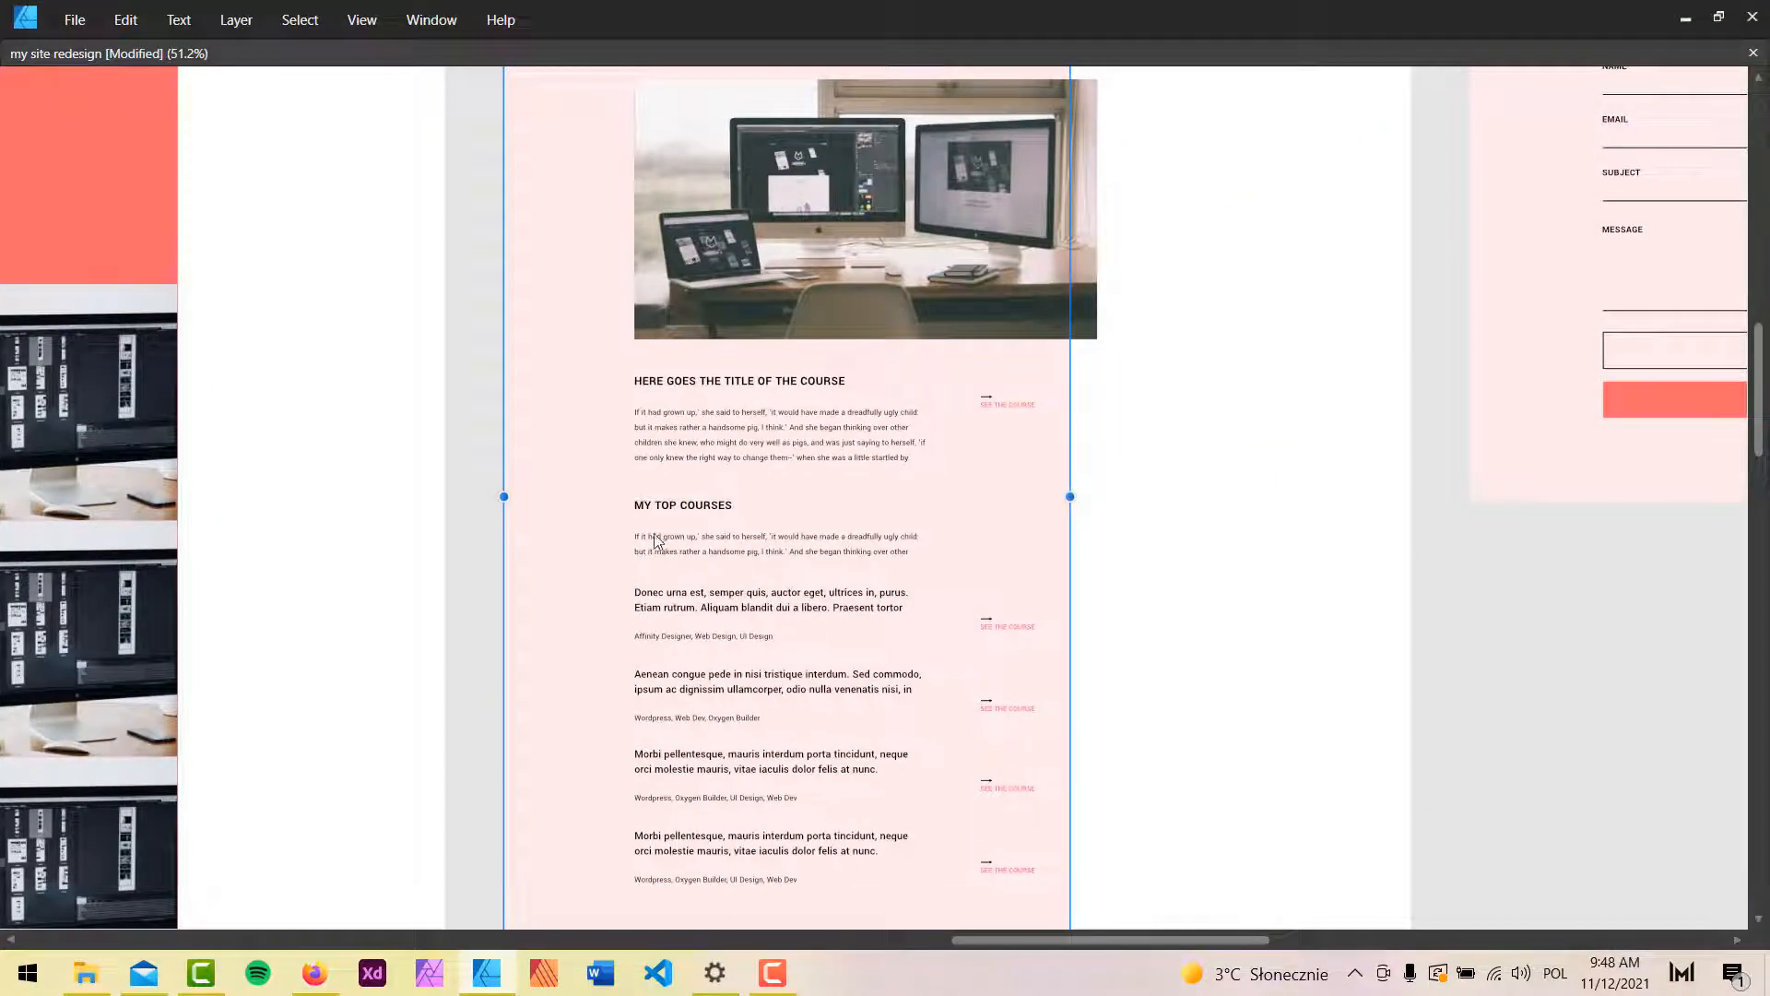
left_click(1685, 20)
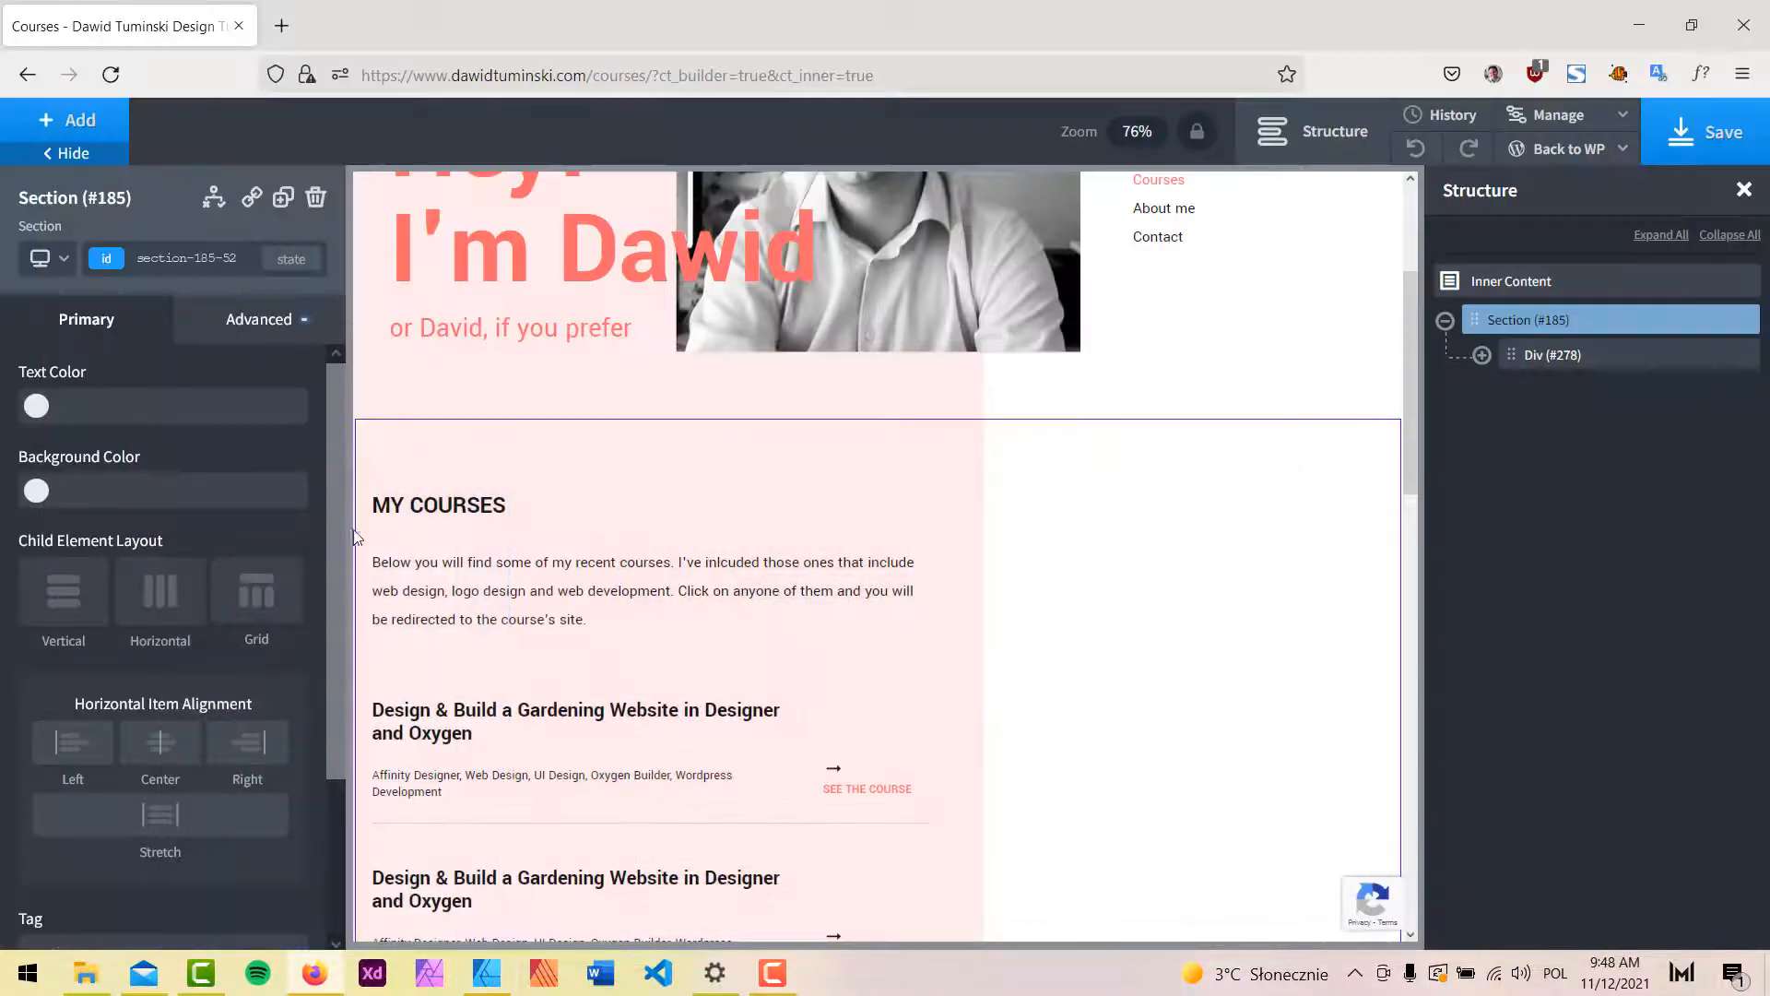
Change the MY COURSES heading to read MY TOP COURSES.
left_click(412, 506)
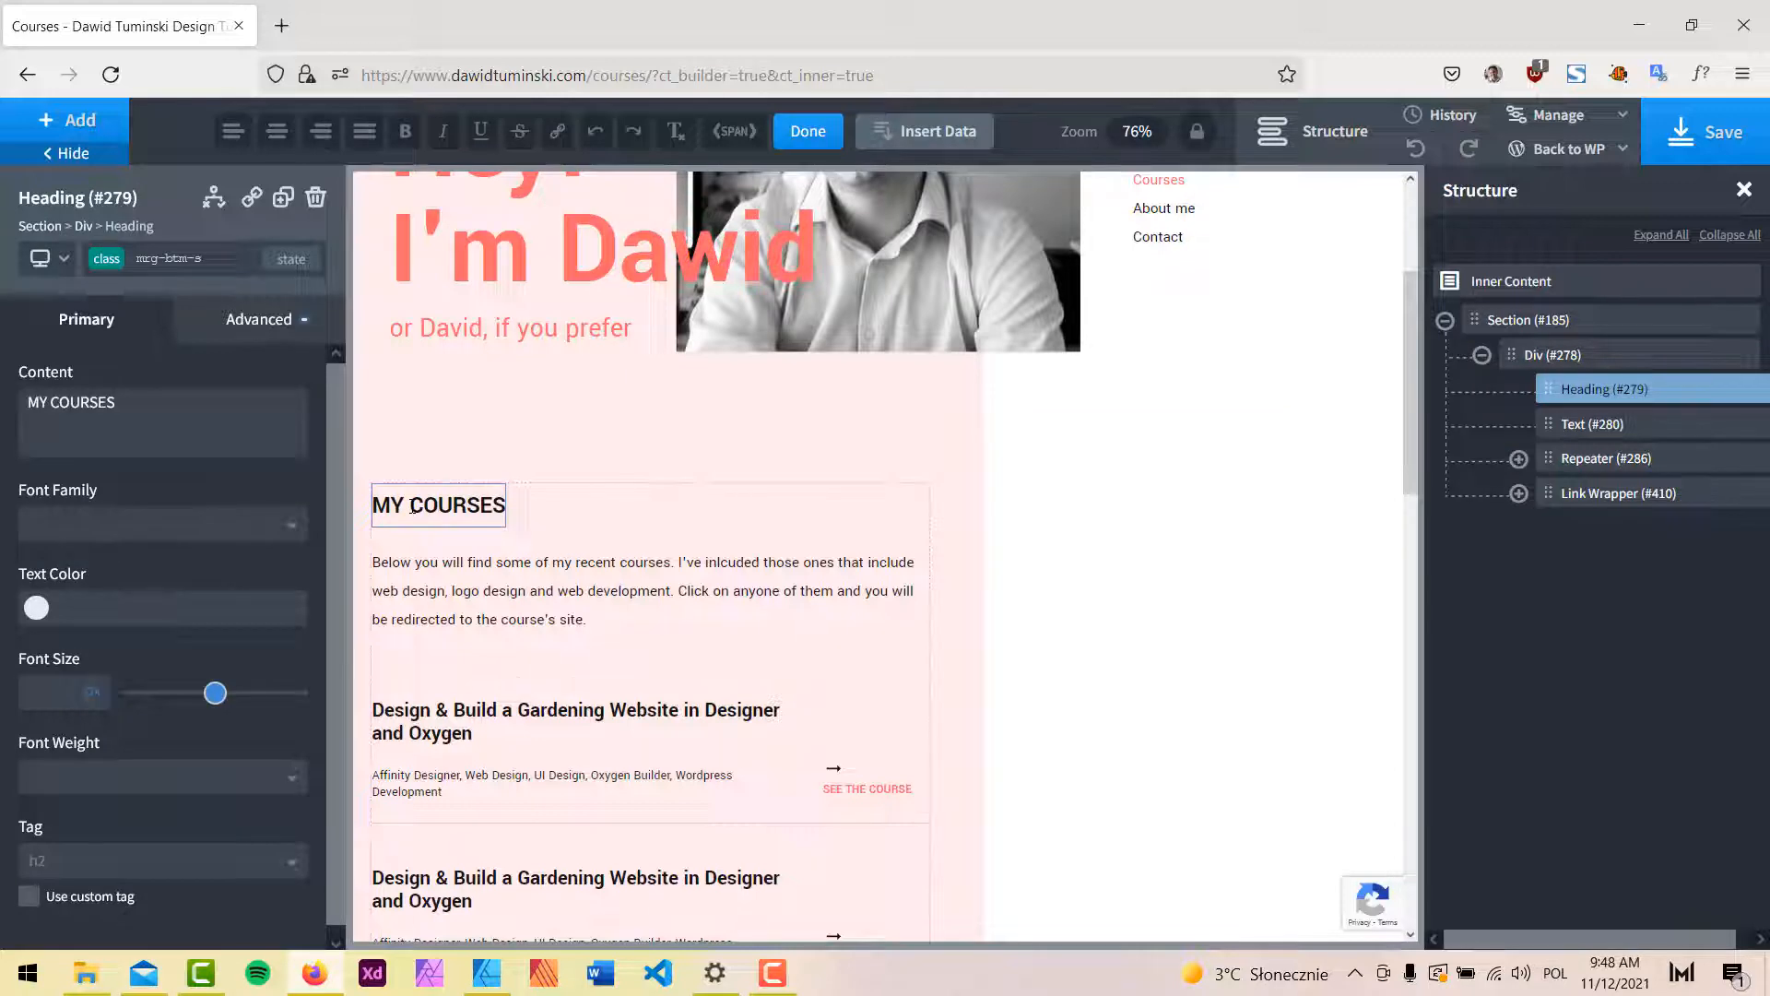
type("TOP")
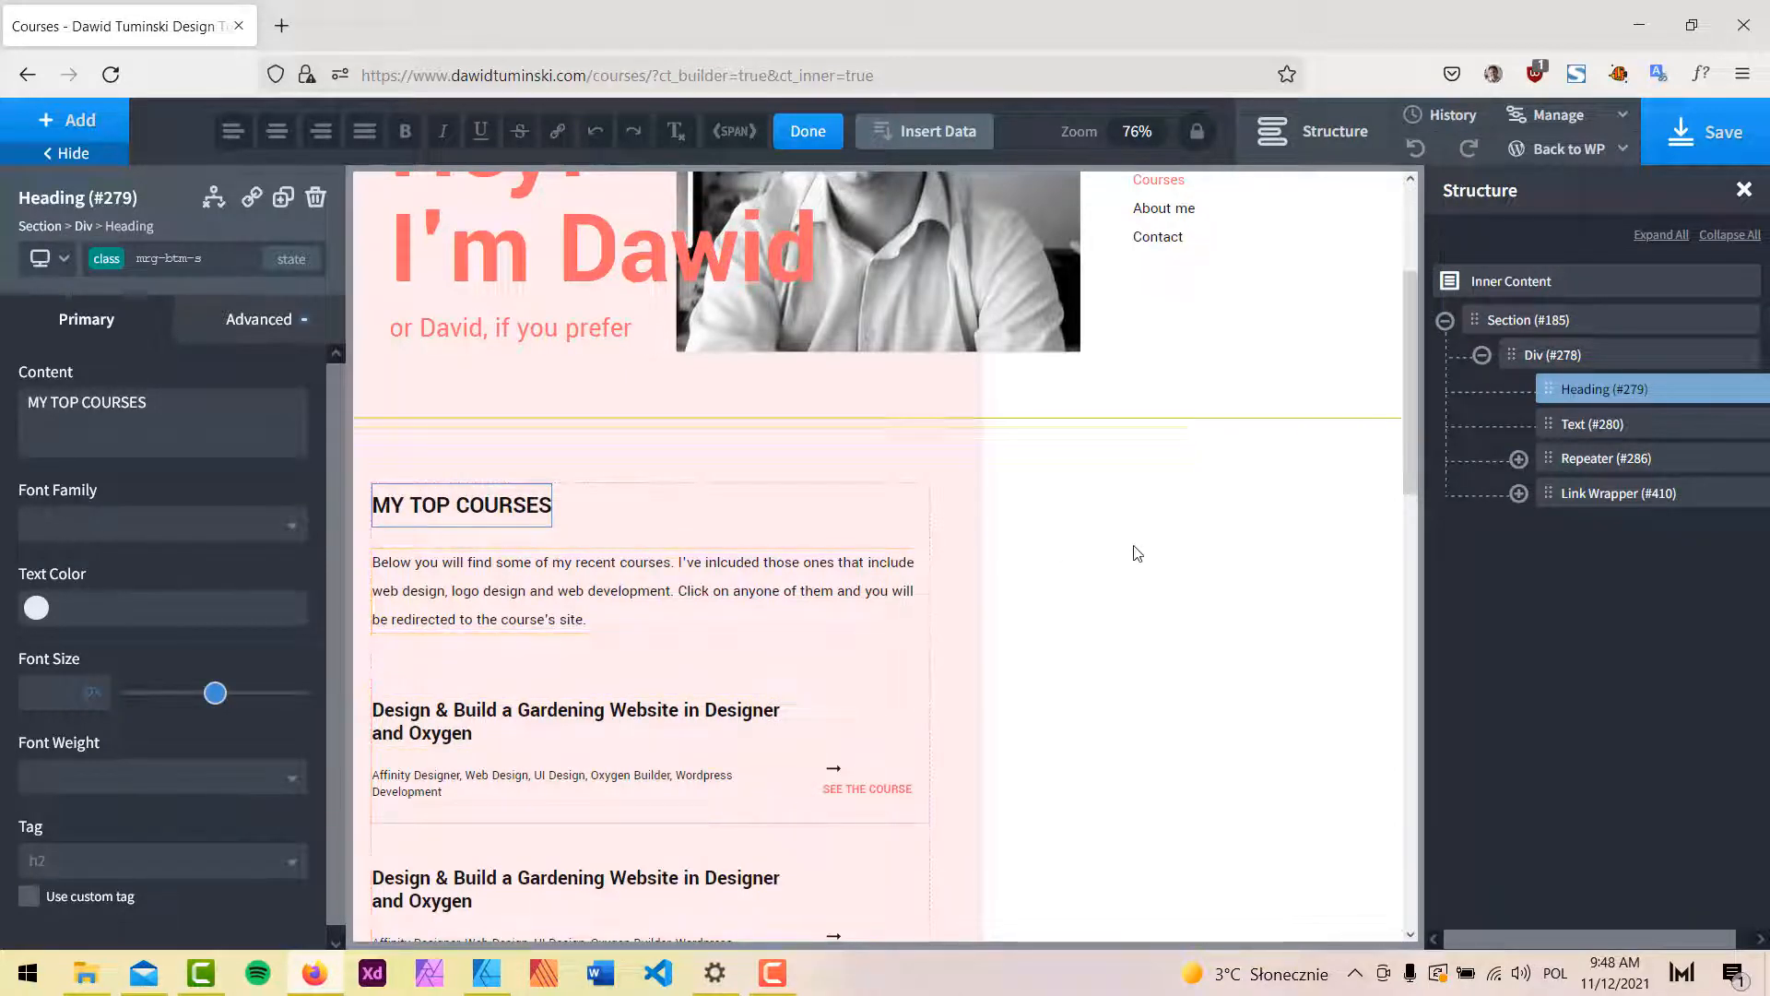
scroll(1137, 553, "down", 6)
scroll(771, 679, "up", 3)
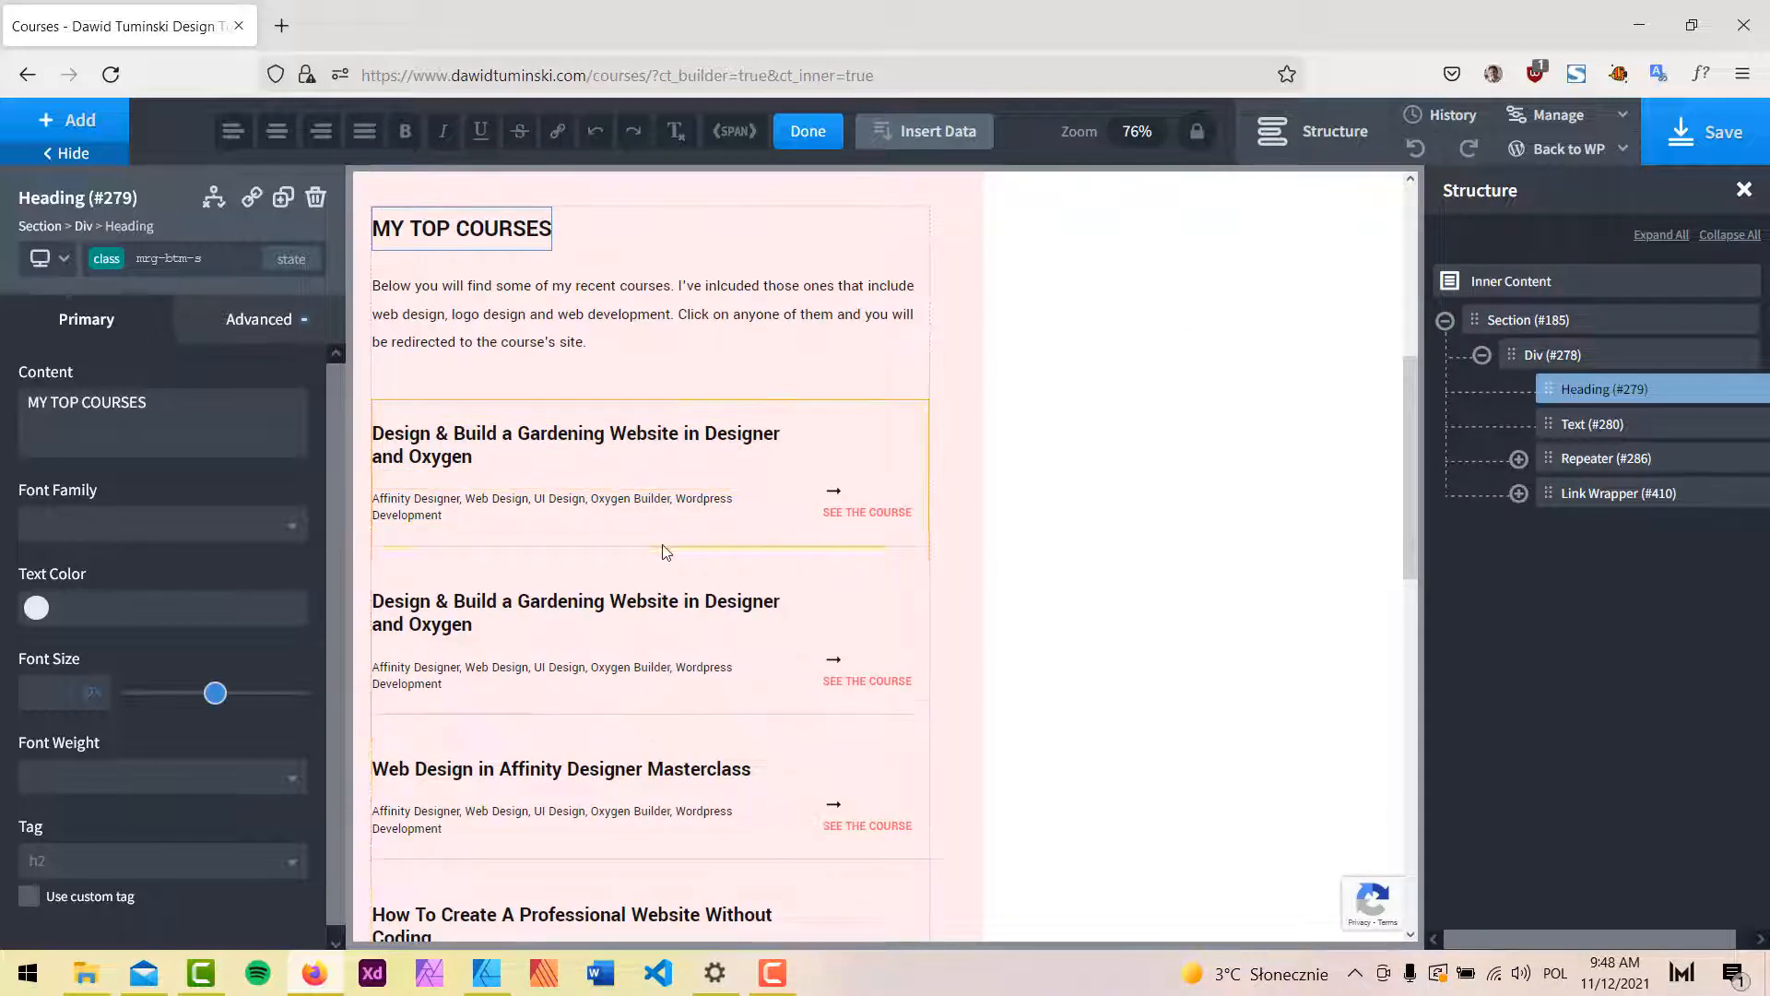
scroll(667, 551, "up", 2)
Duplicate the course list Repeater #286, creating Repeater #483.
left_click(857, 562)
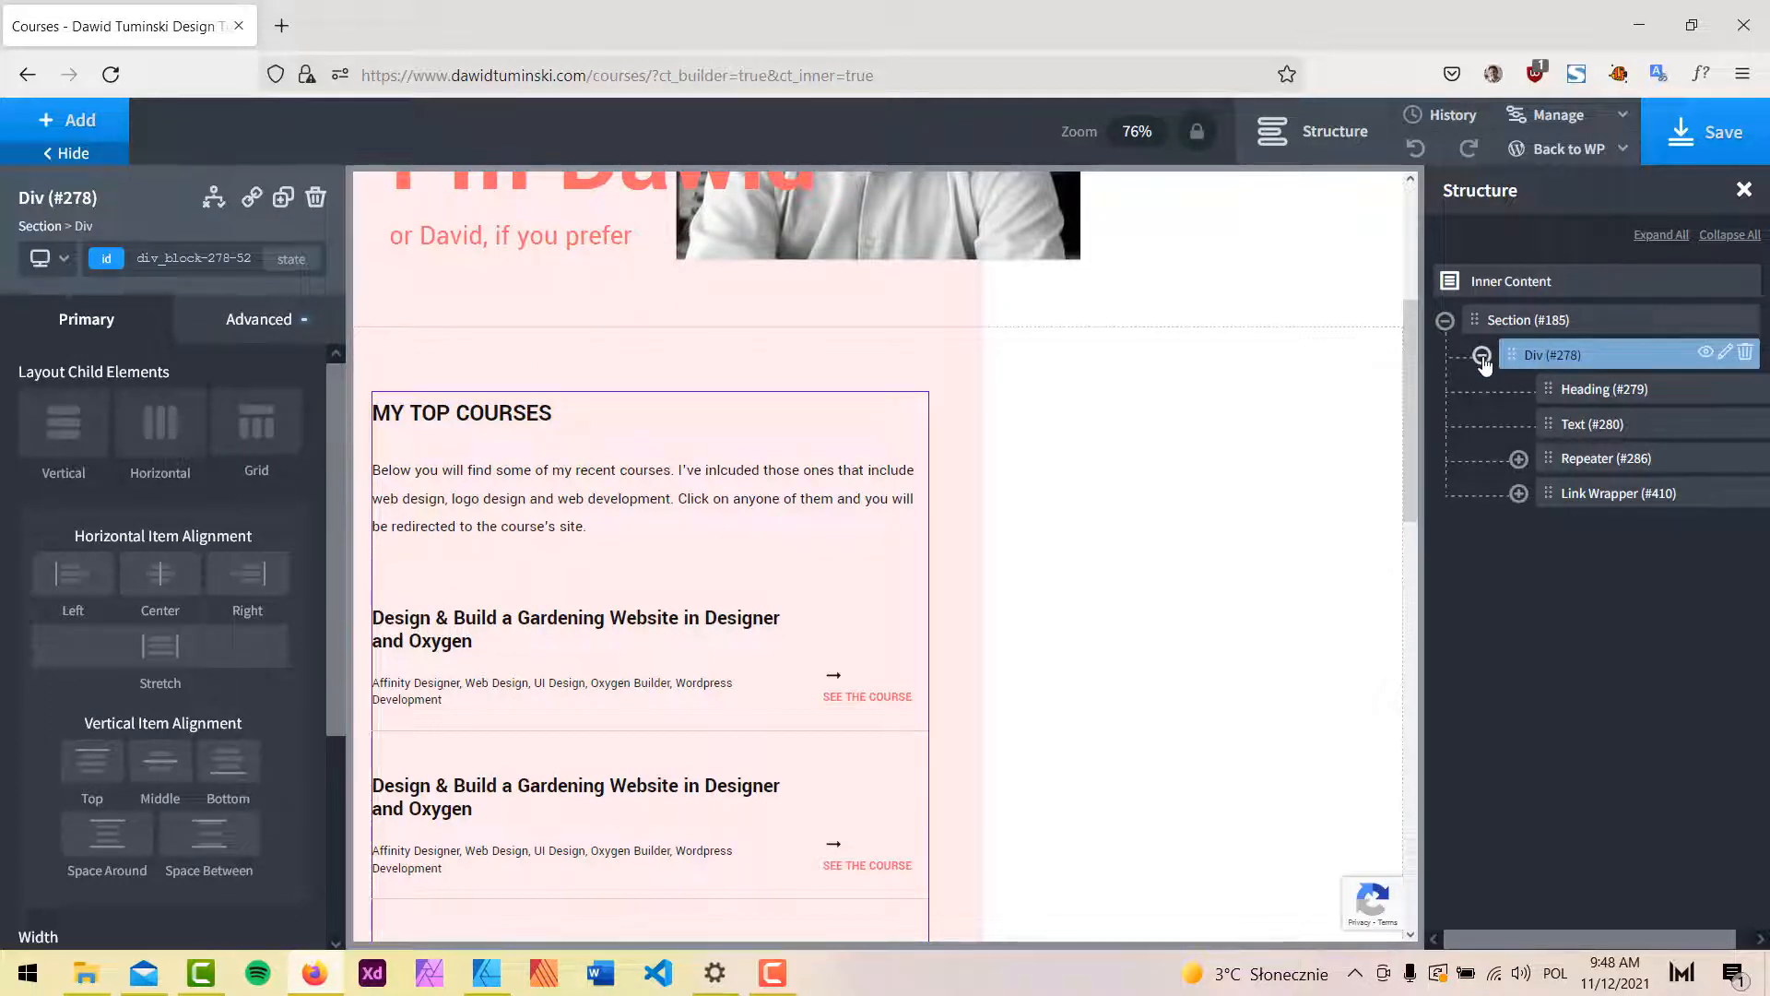
left_click(1620, 461)
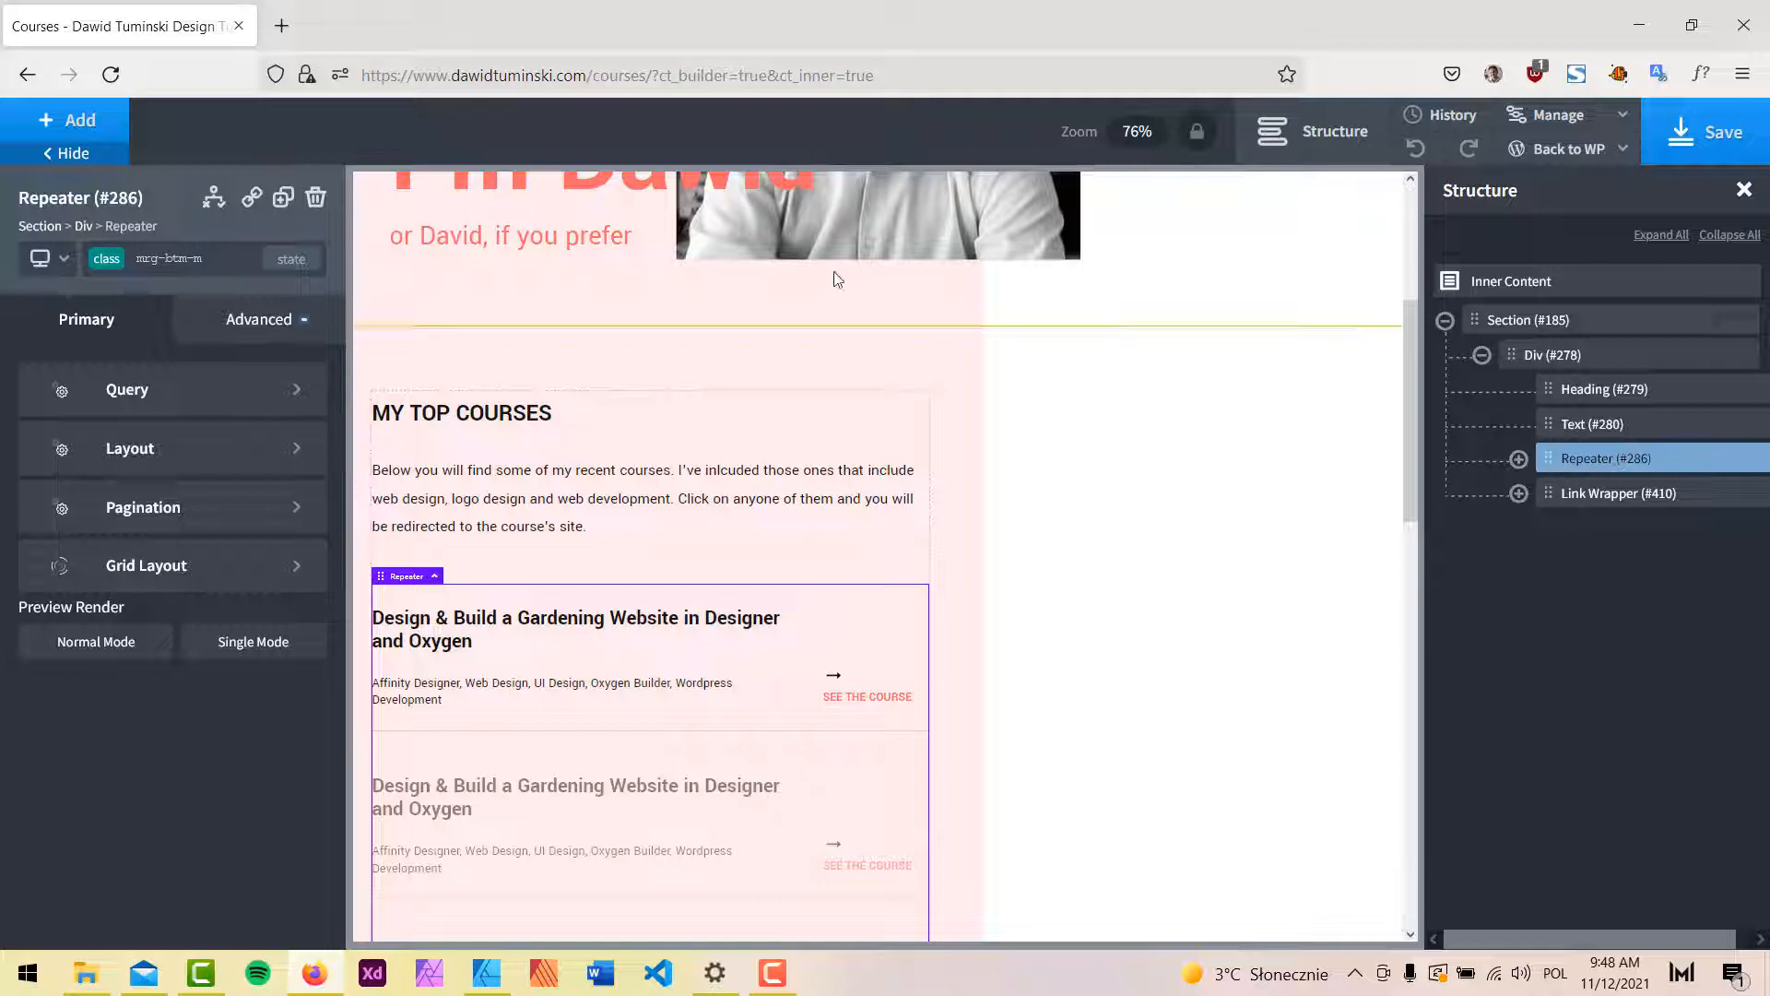
left_click(283, 197)
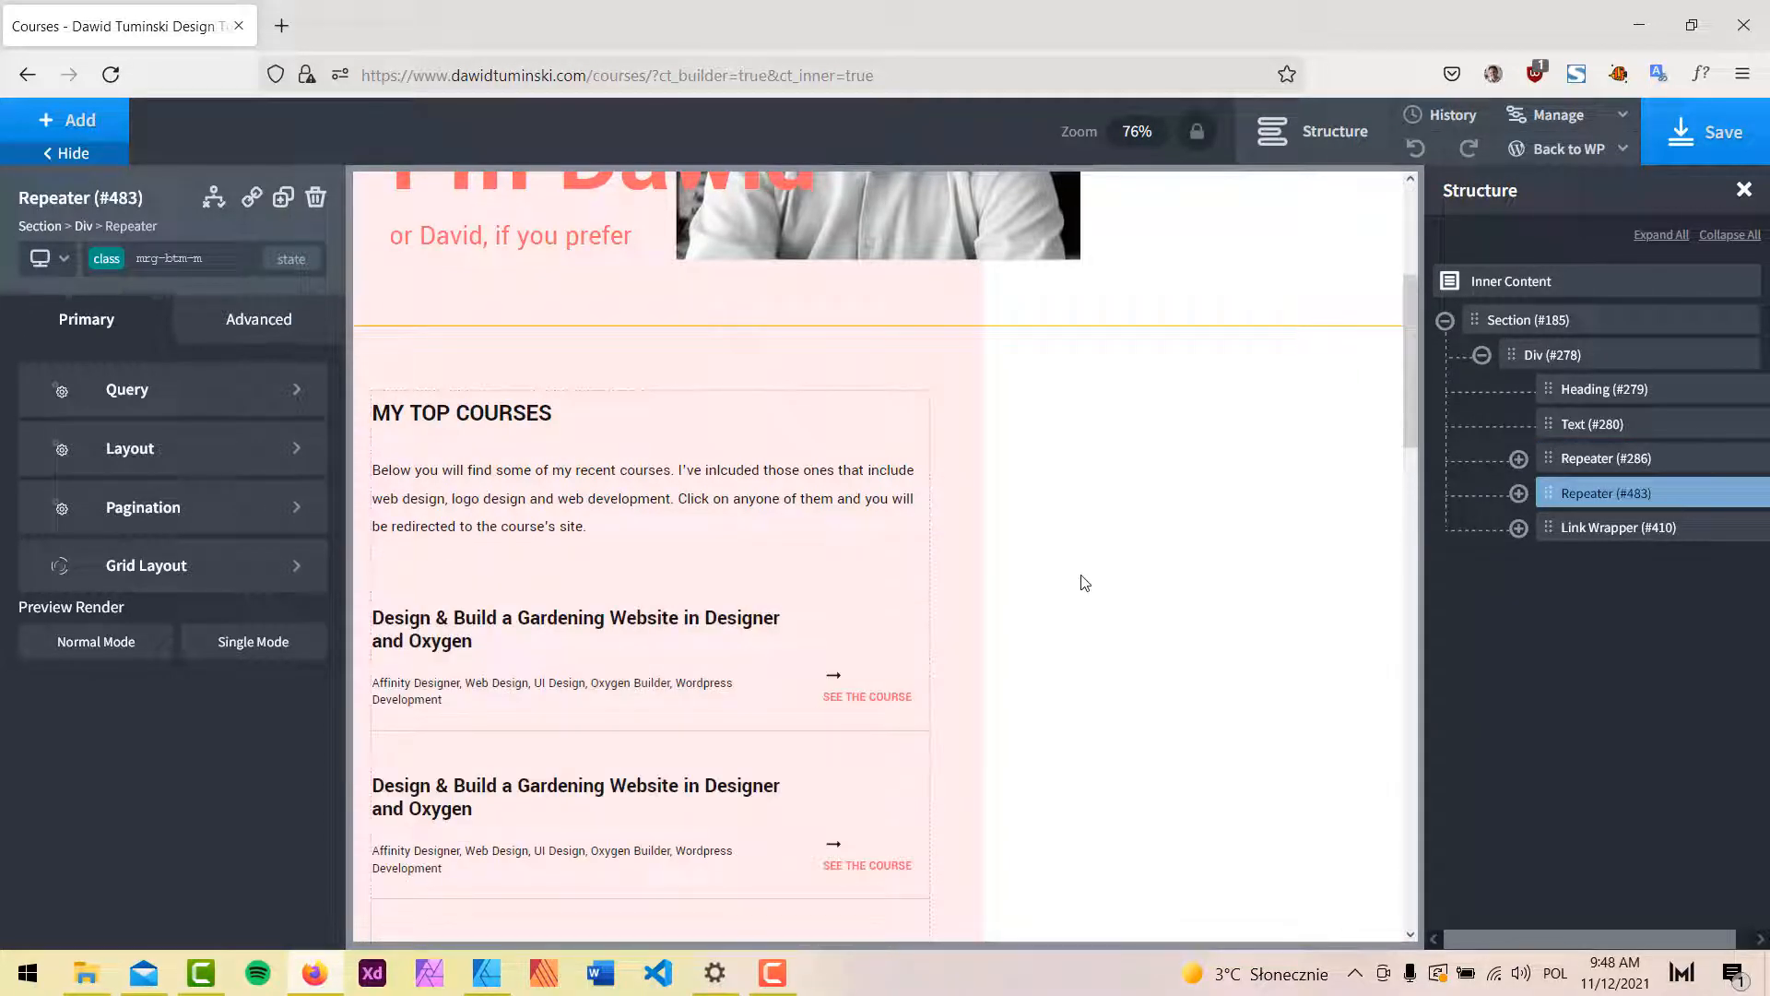
Undo the course-list duplicate and duplicate the whole MY TOP COURSES block (Div #278) as Div #521.
key("Delete")
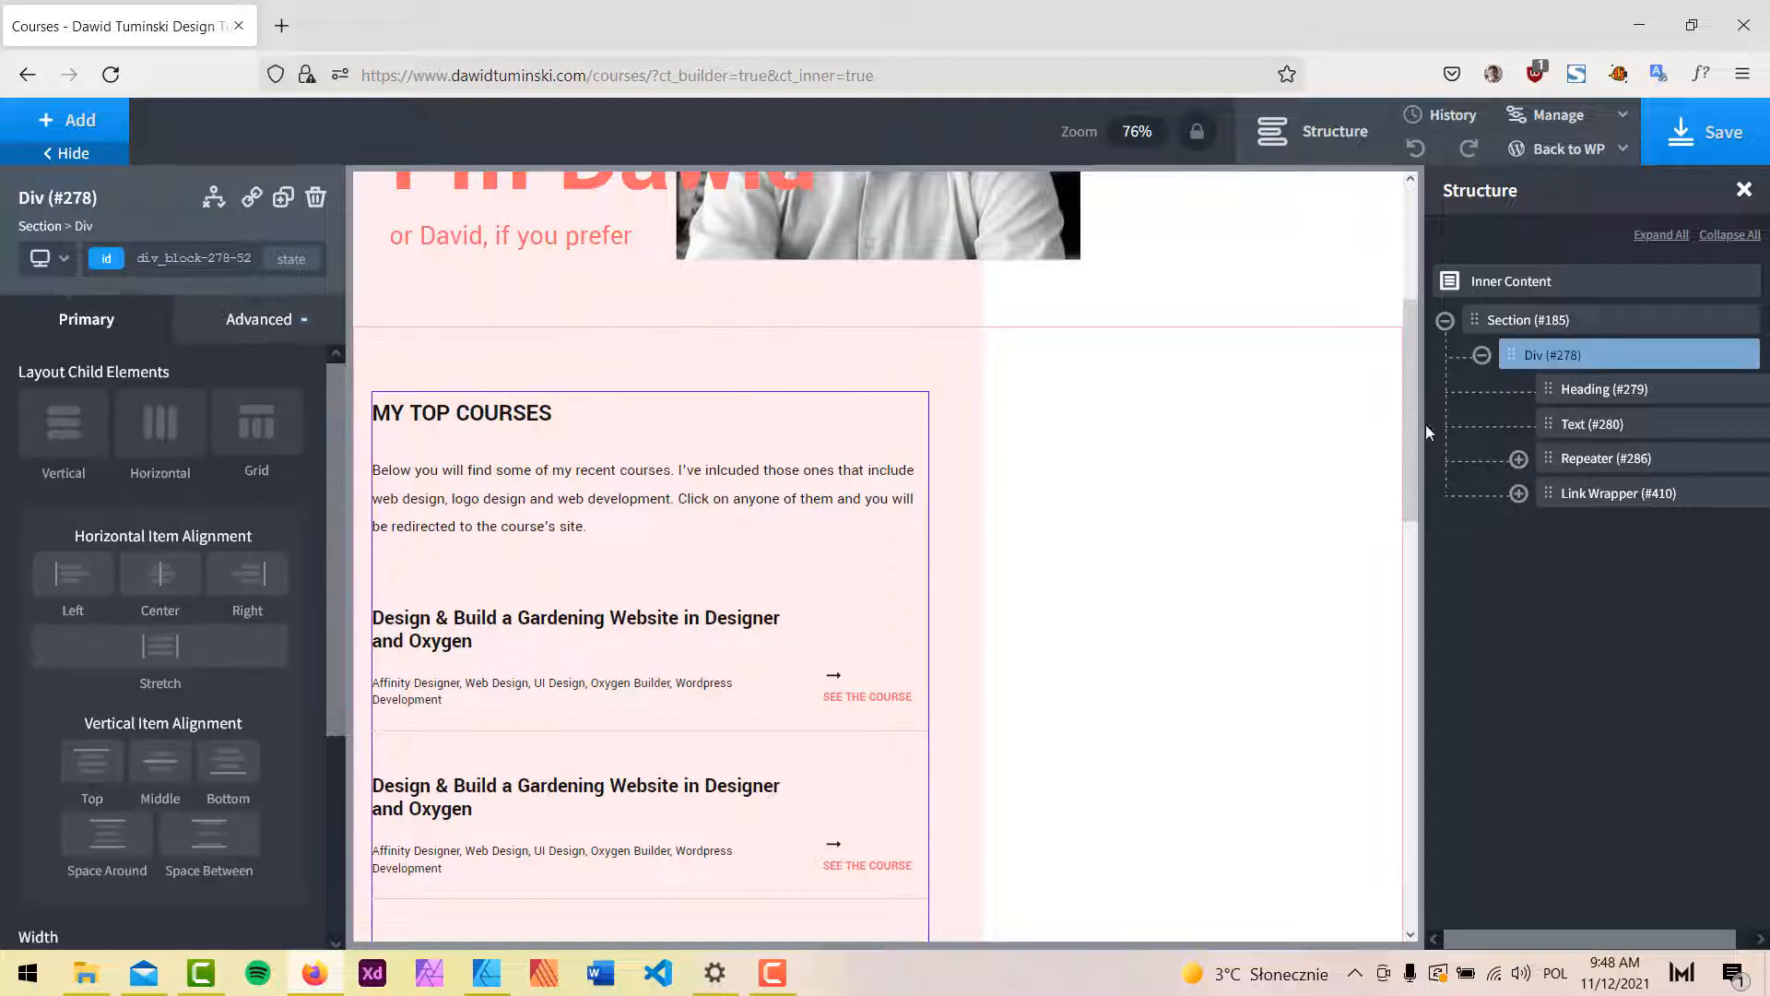
left_click(1481, 355)
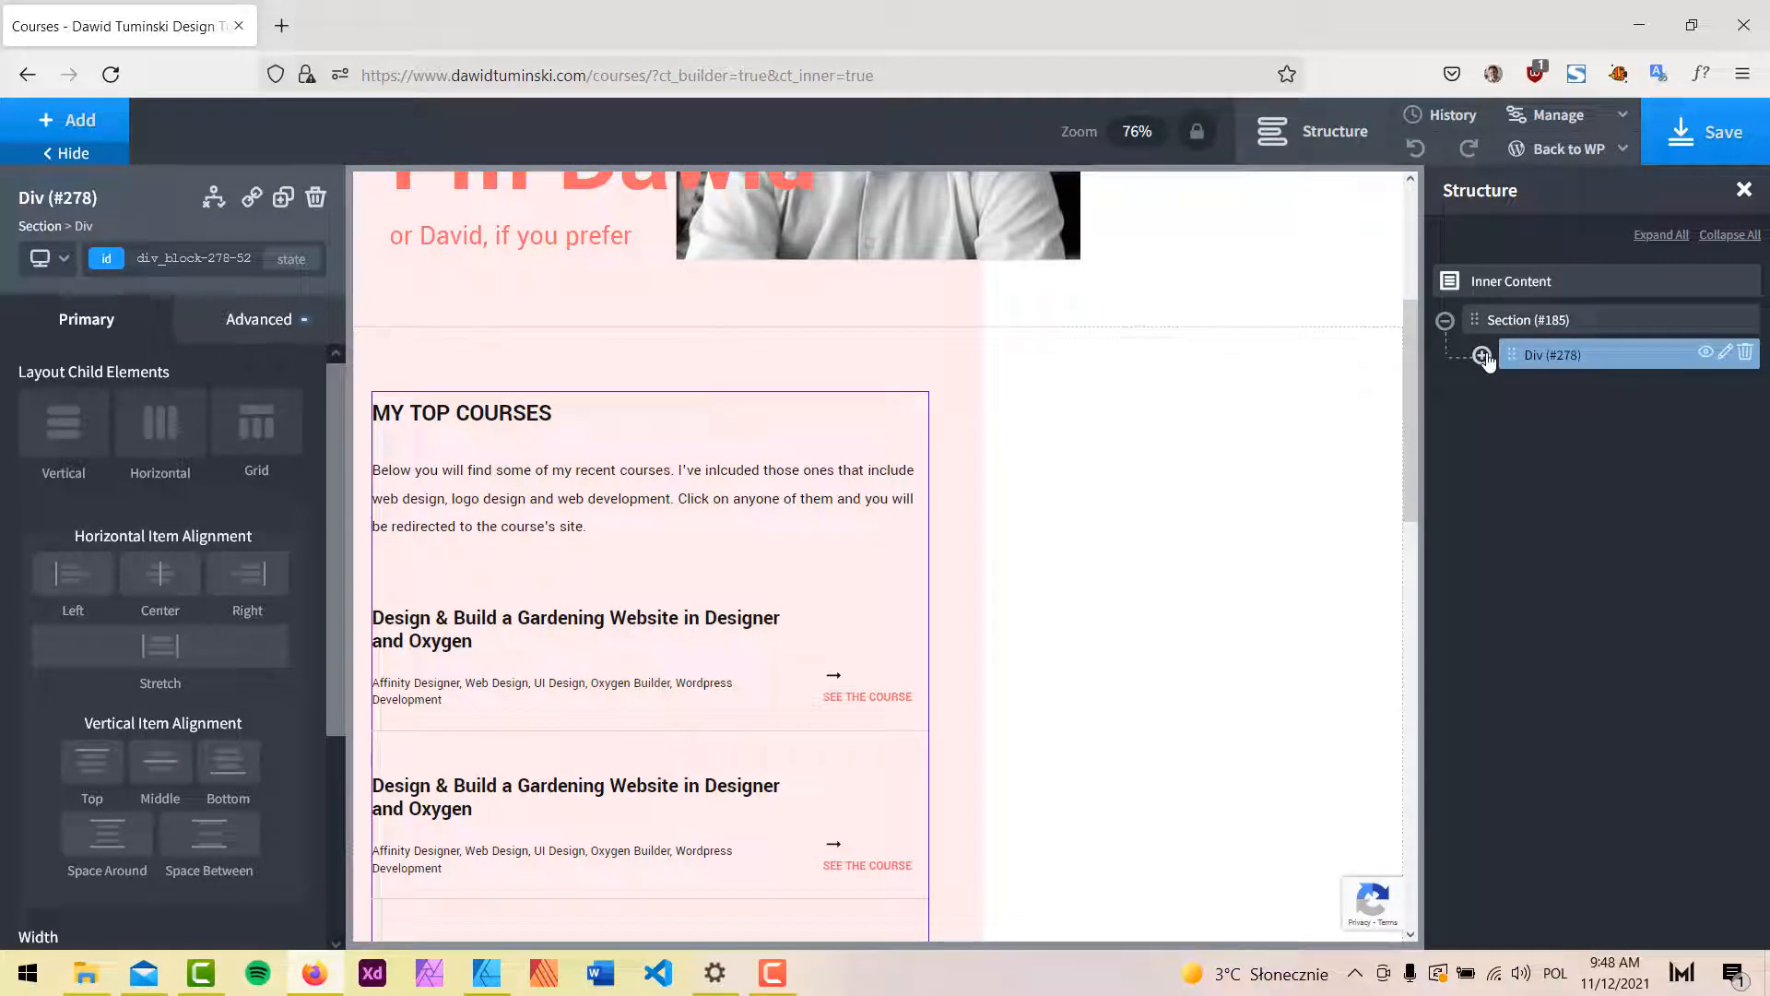
left_click(1482, 354)
left_click(284, 208)
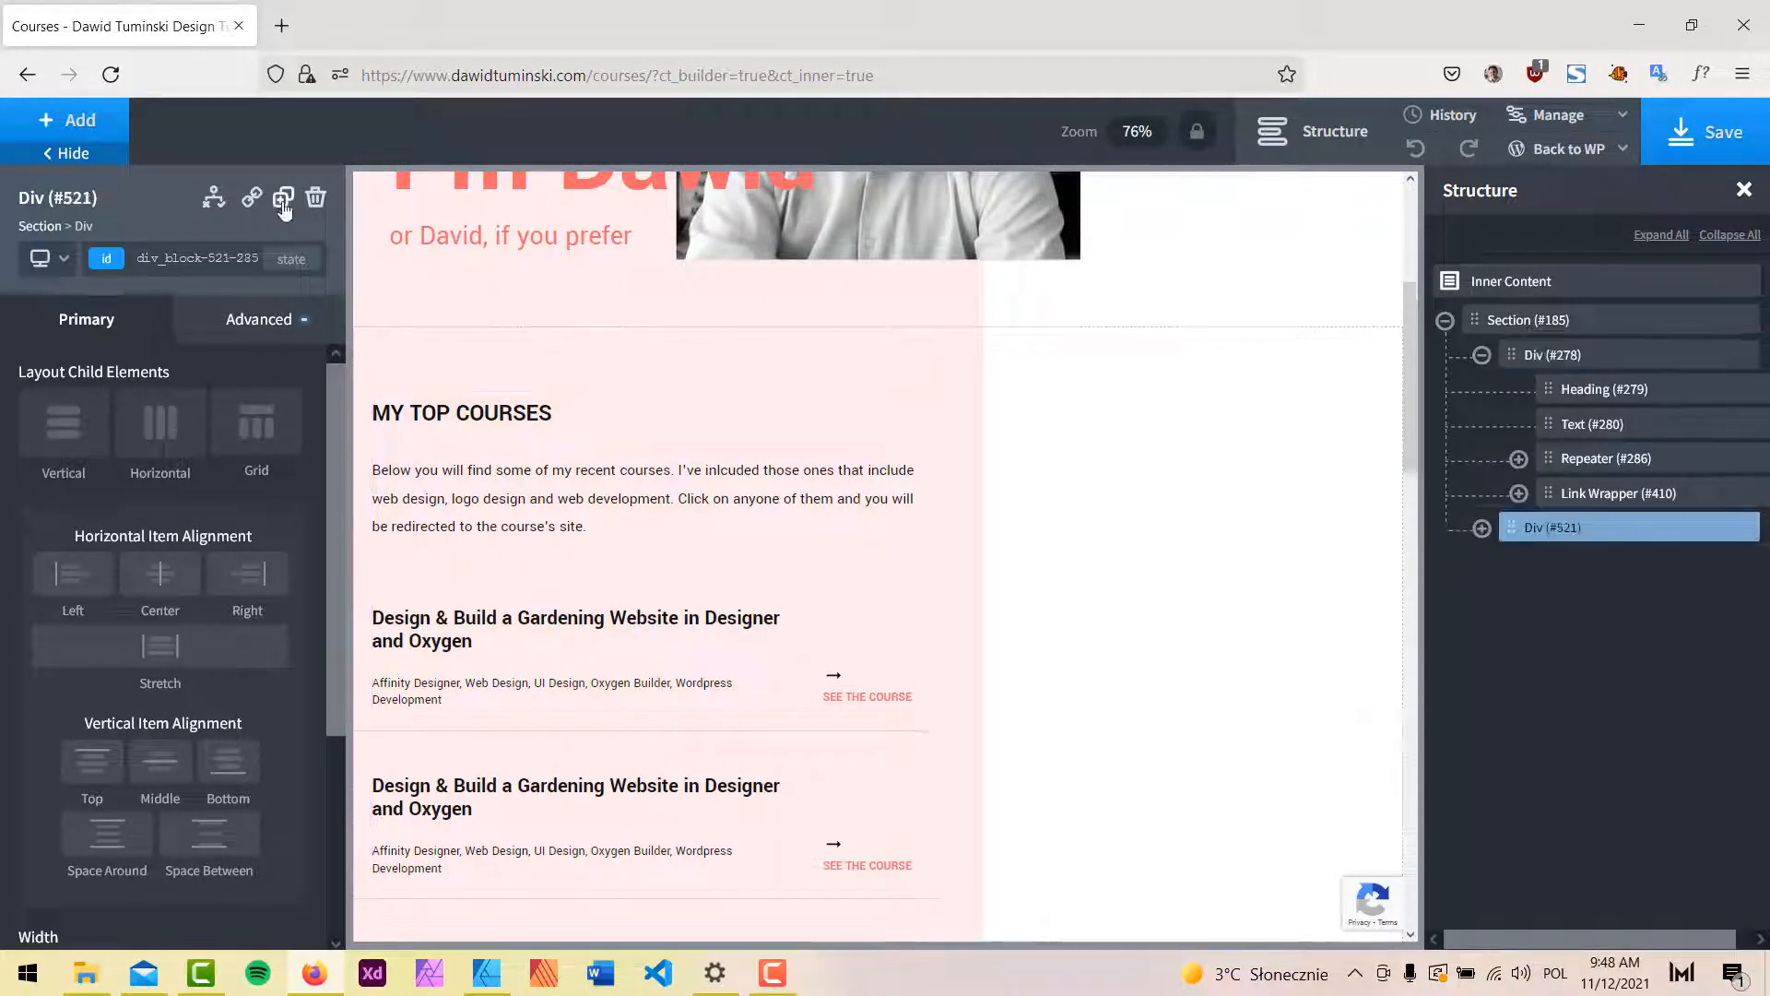
Compare the page with the duplicated block against the design mockup.
scroll(1125, 634, "down", 1)
scroll(1125, 633, "down", 3)
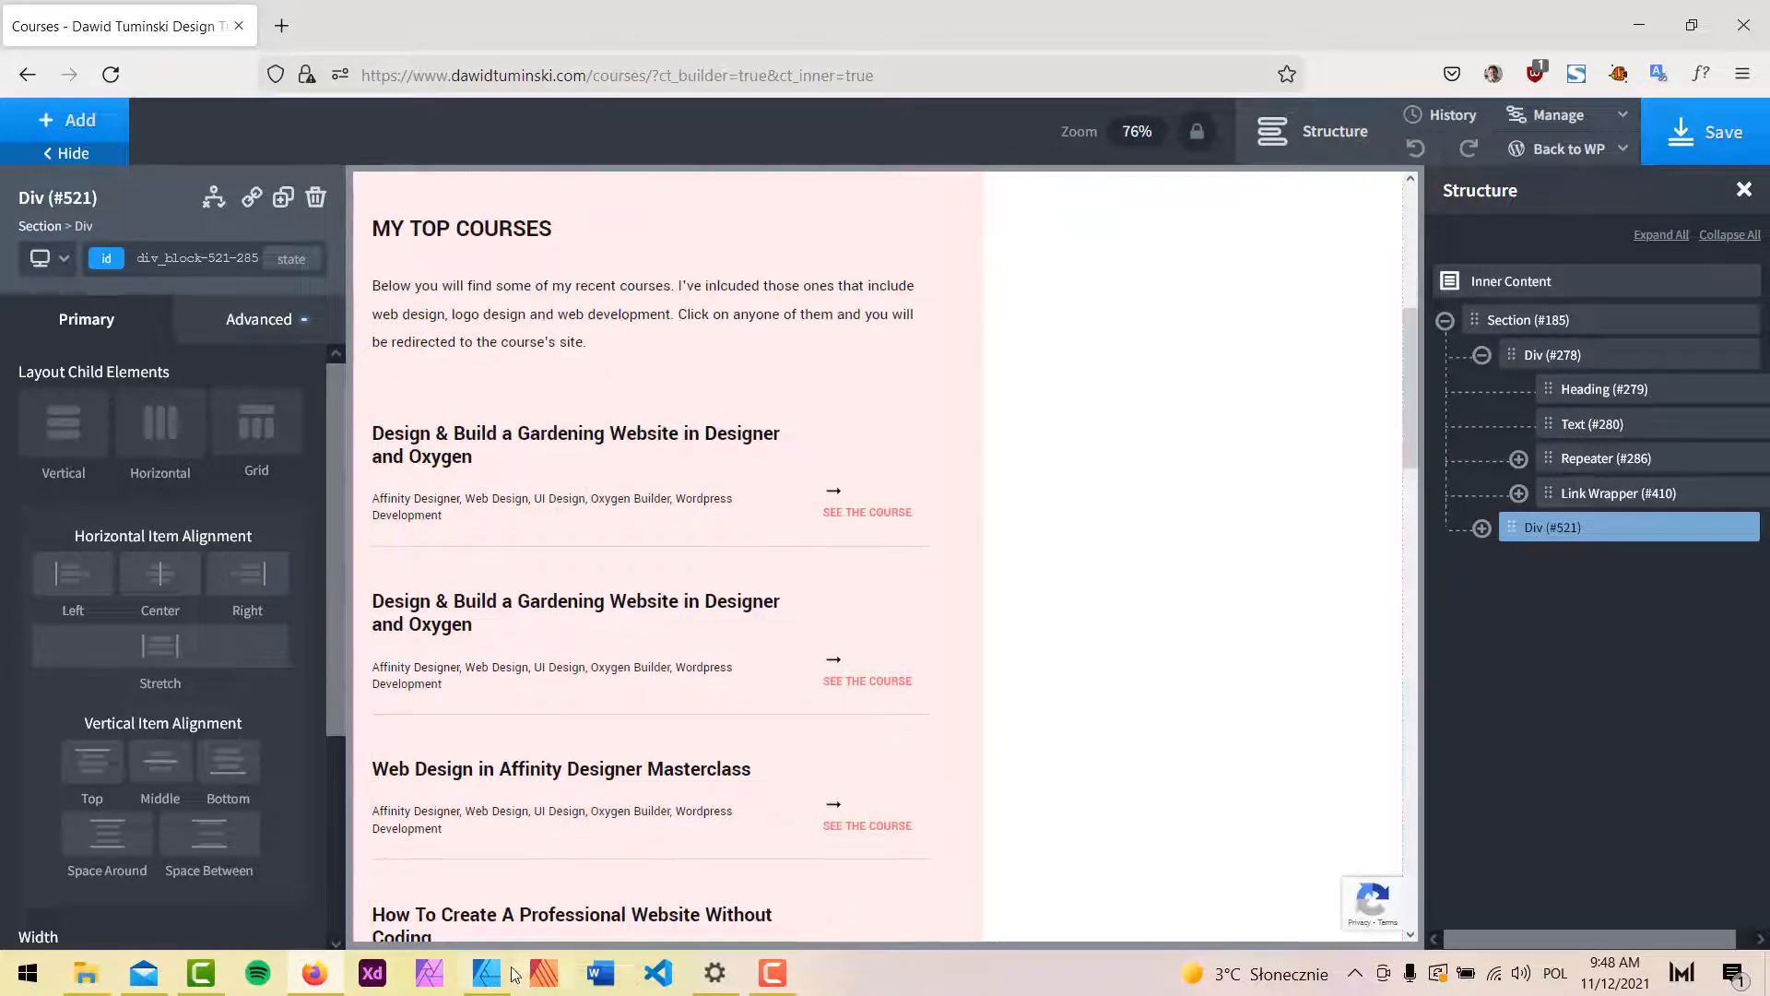
key("alt+Tab")
scroll(822, 380, "up", 4)
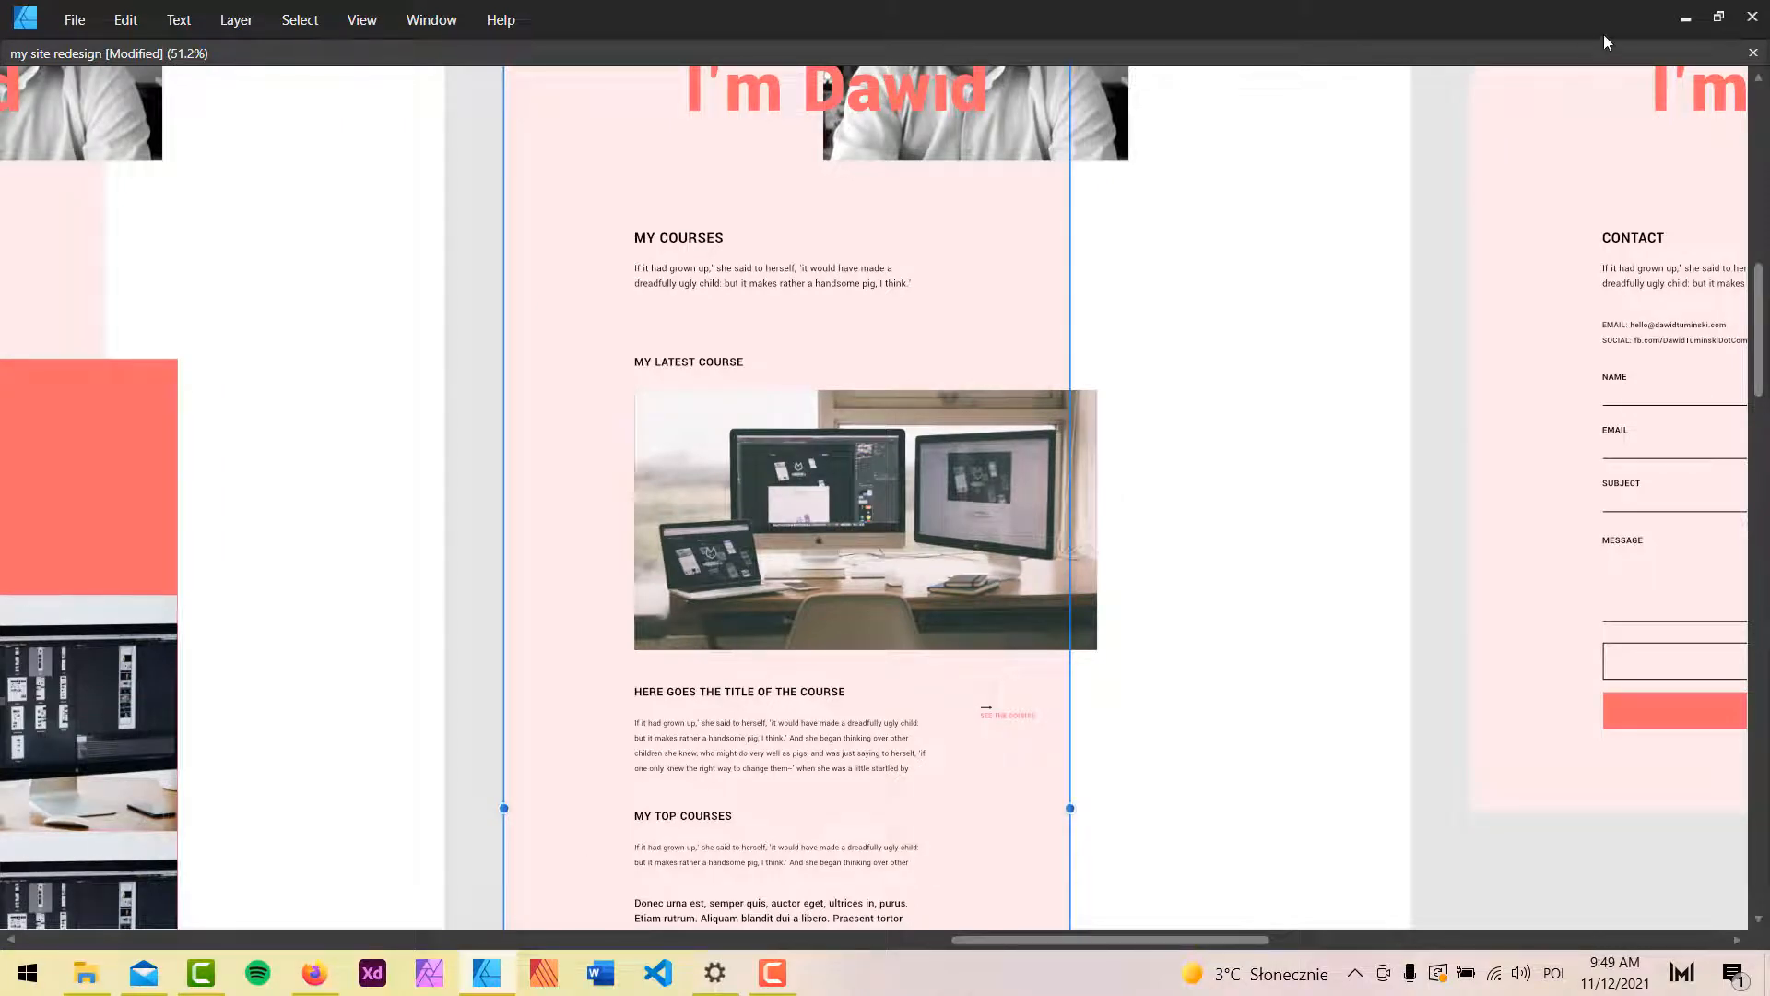
left_click(1683, 18)
scroll(425, 418, "up", 2)
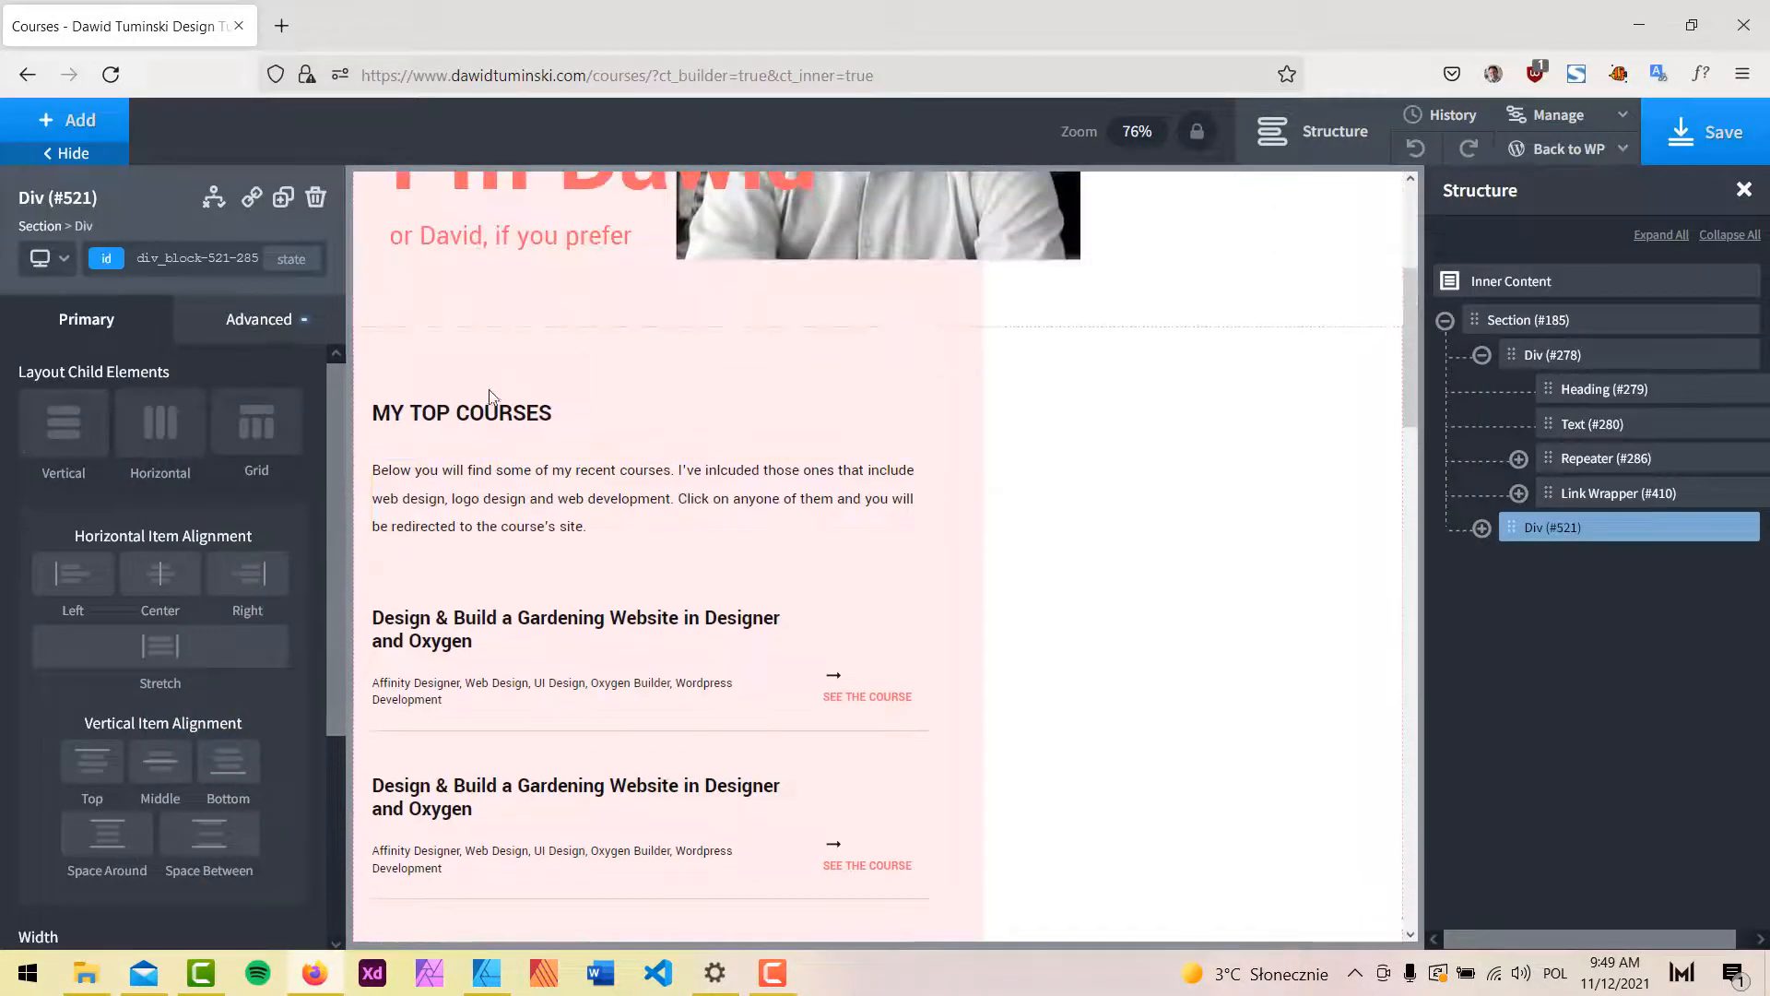
Edit the first block's heading from MY TOP COURSES to MY COURSES.
double_click(425, 418)
left_click(424, 416)
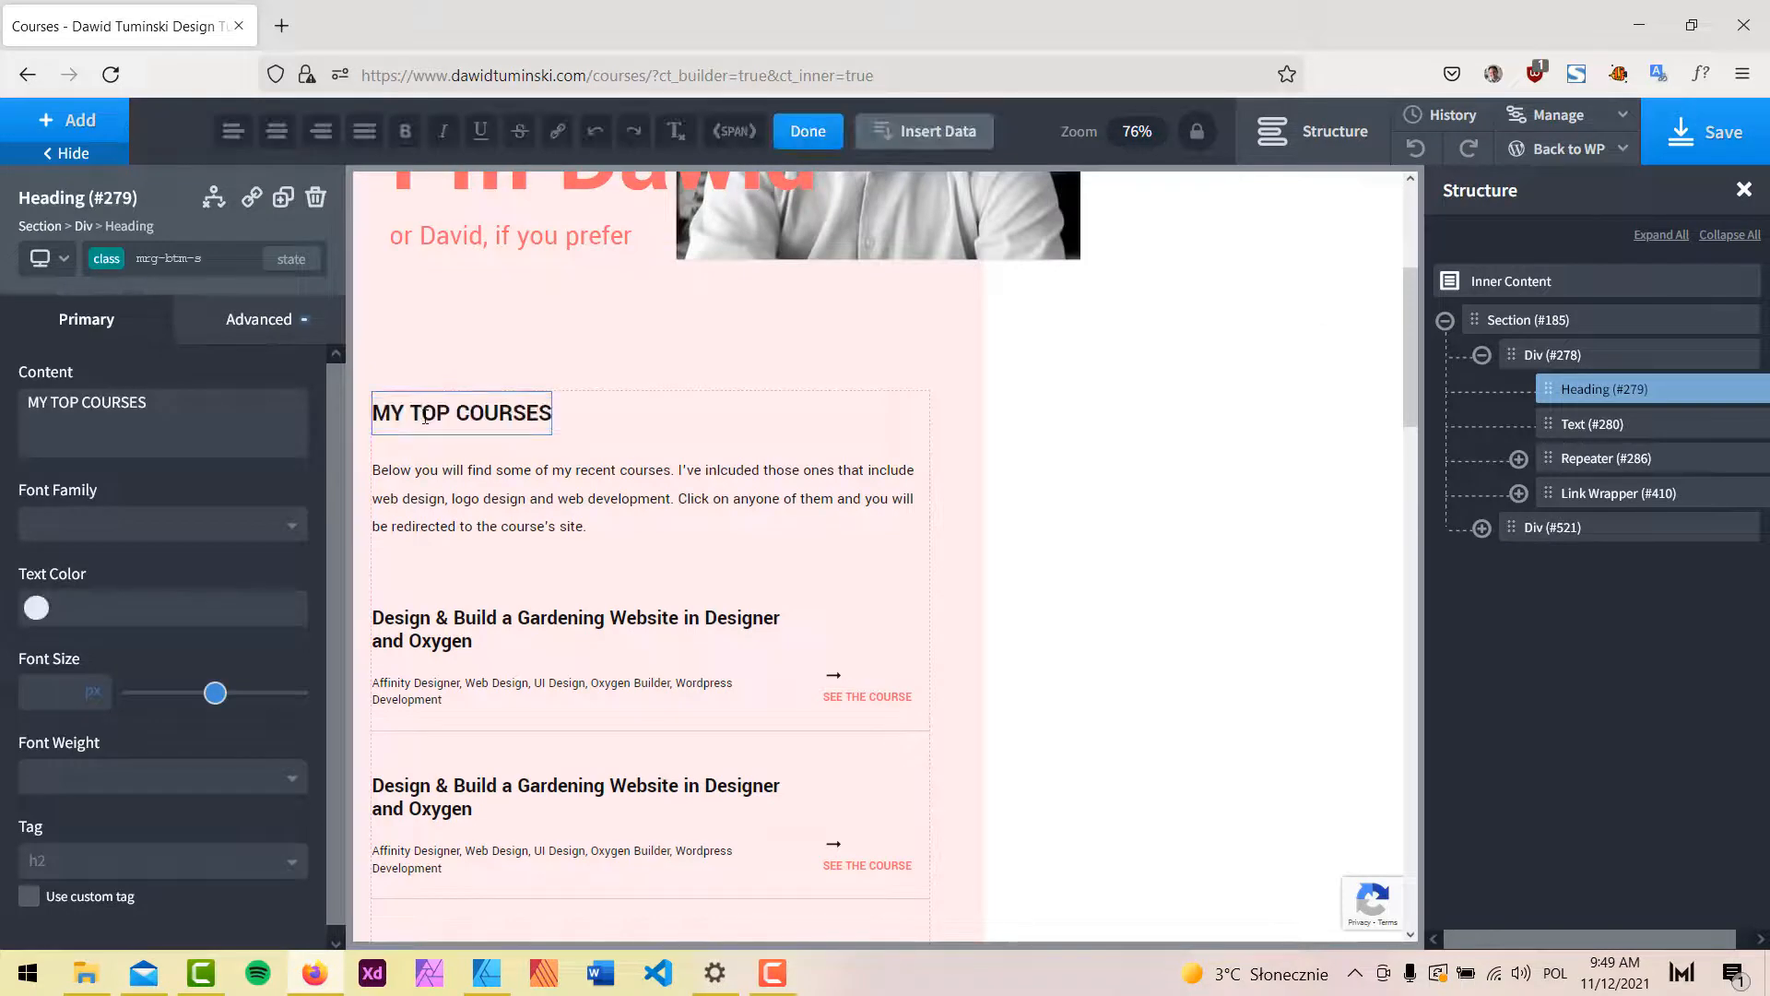
key("BackSpace")
key("Delete")
key("Delete")
key("Delete")
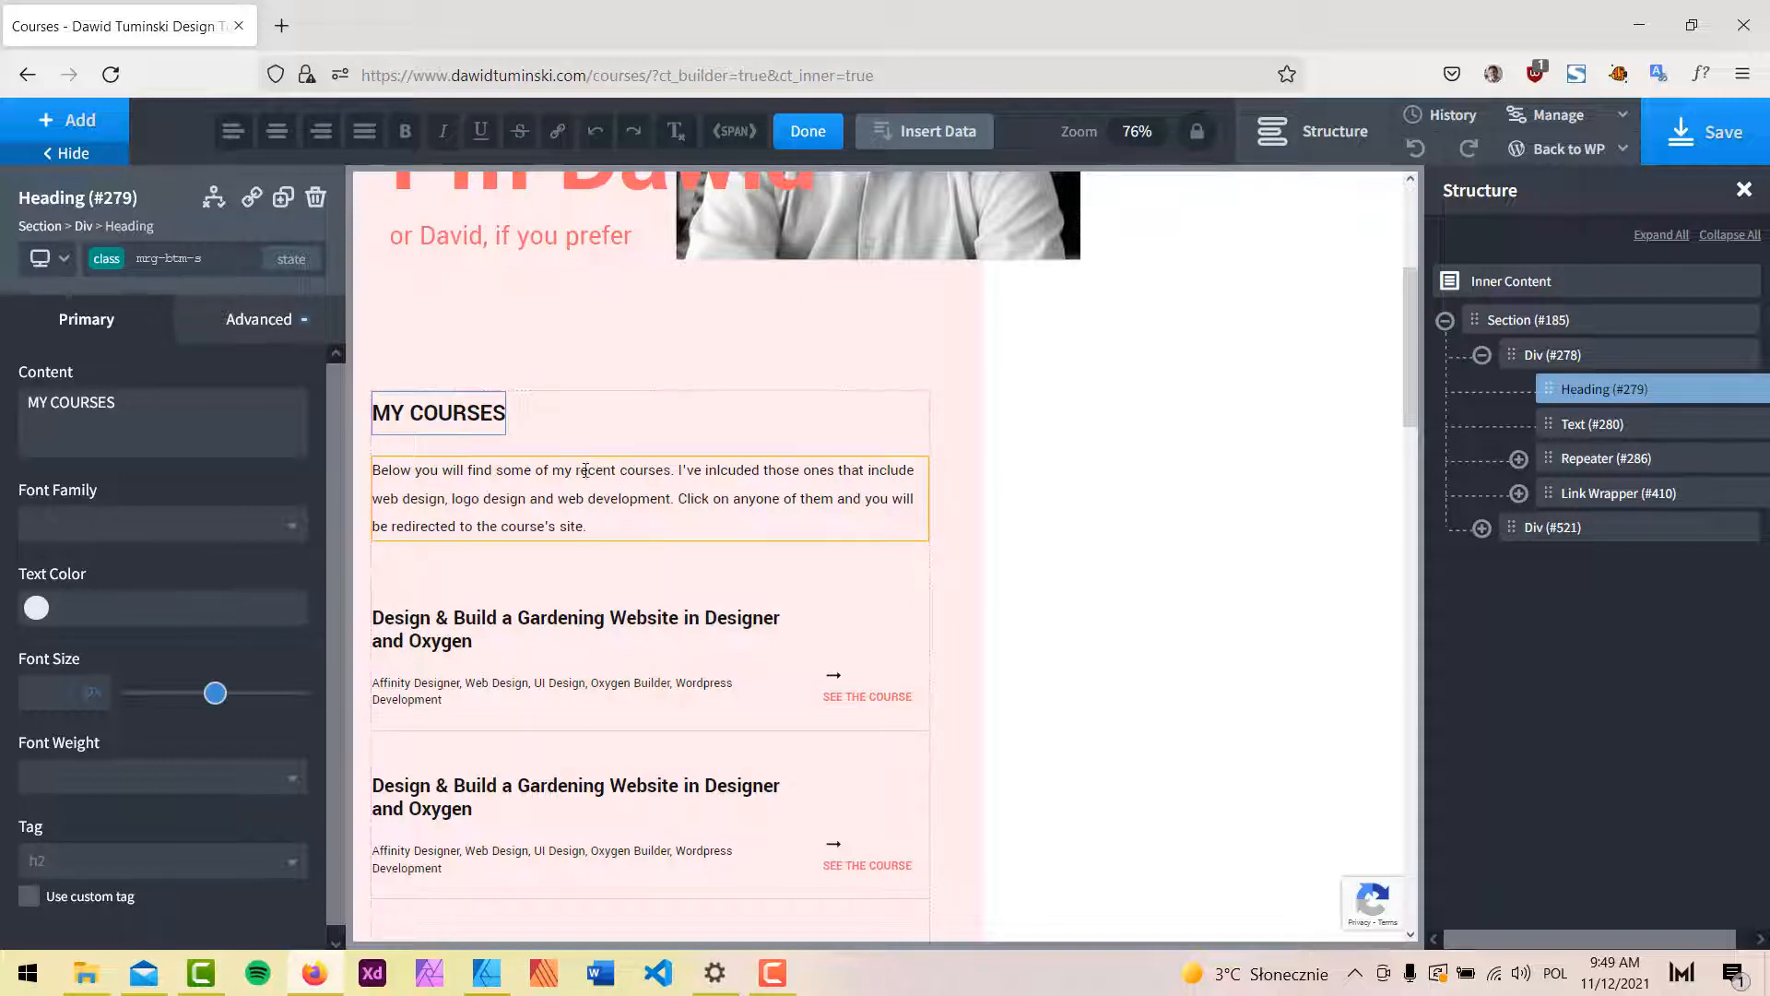
Delete the SEE MY LATEST COURSES link wrapper (#410) from the first block.
left_click(558, 479)
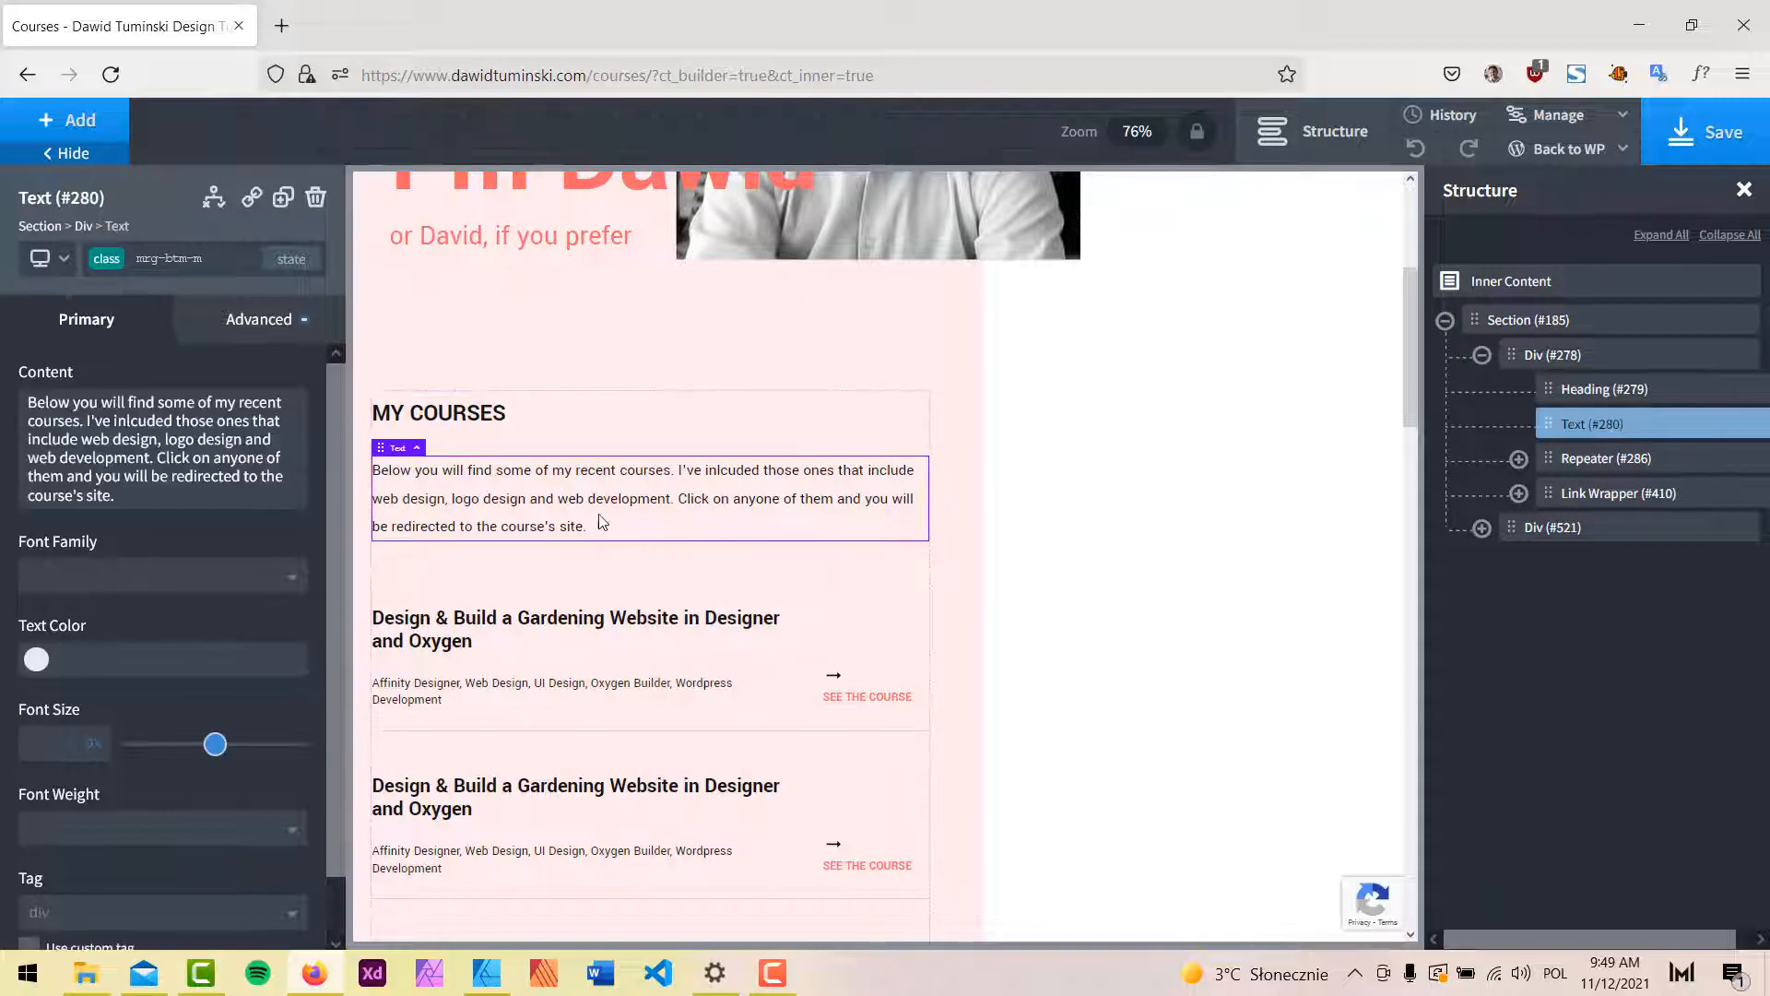
scroll(636, 535, "down", 2)
scroll(830, 419, "down", 5)
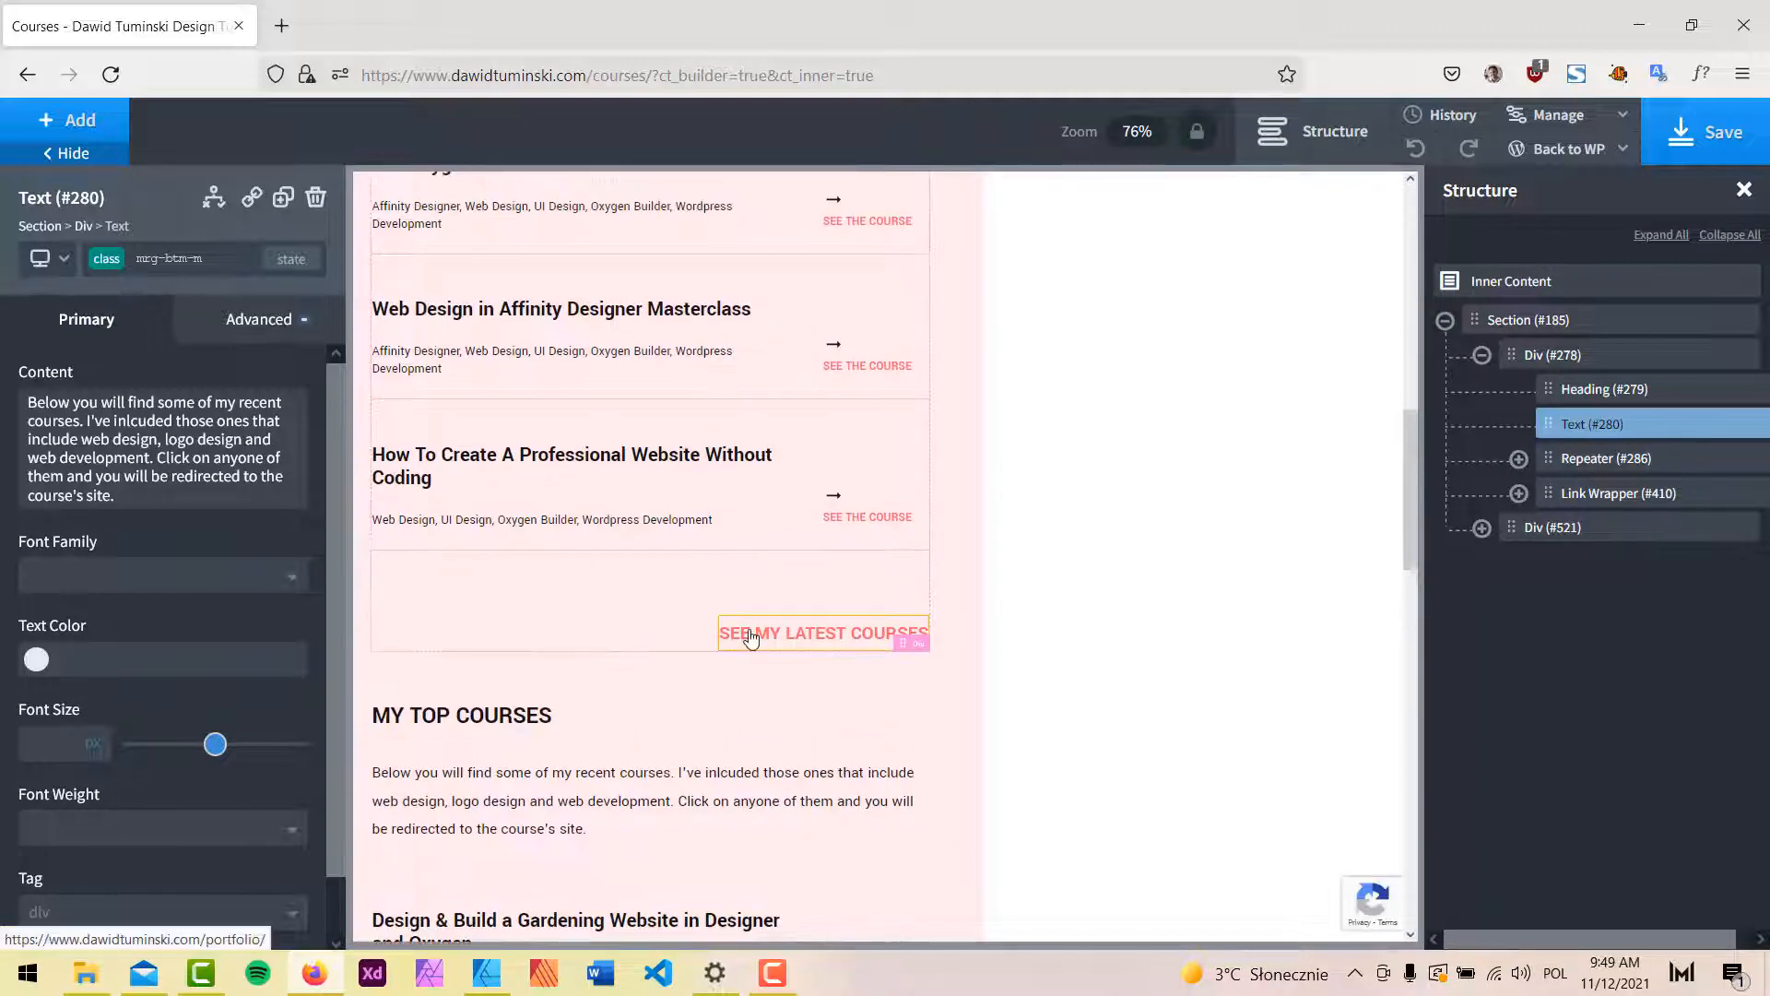
left_click(1609, 493)
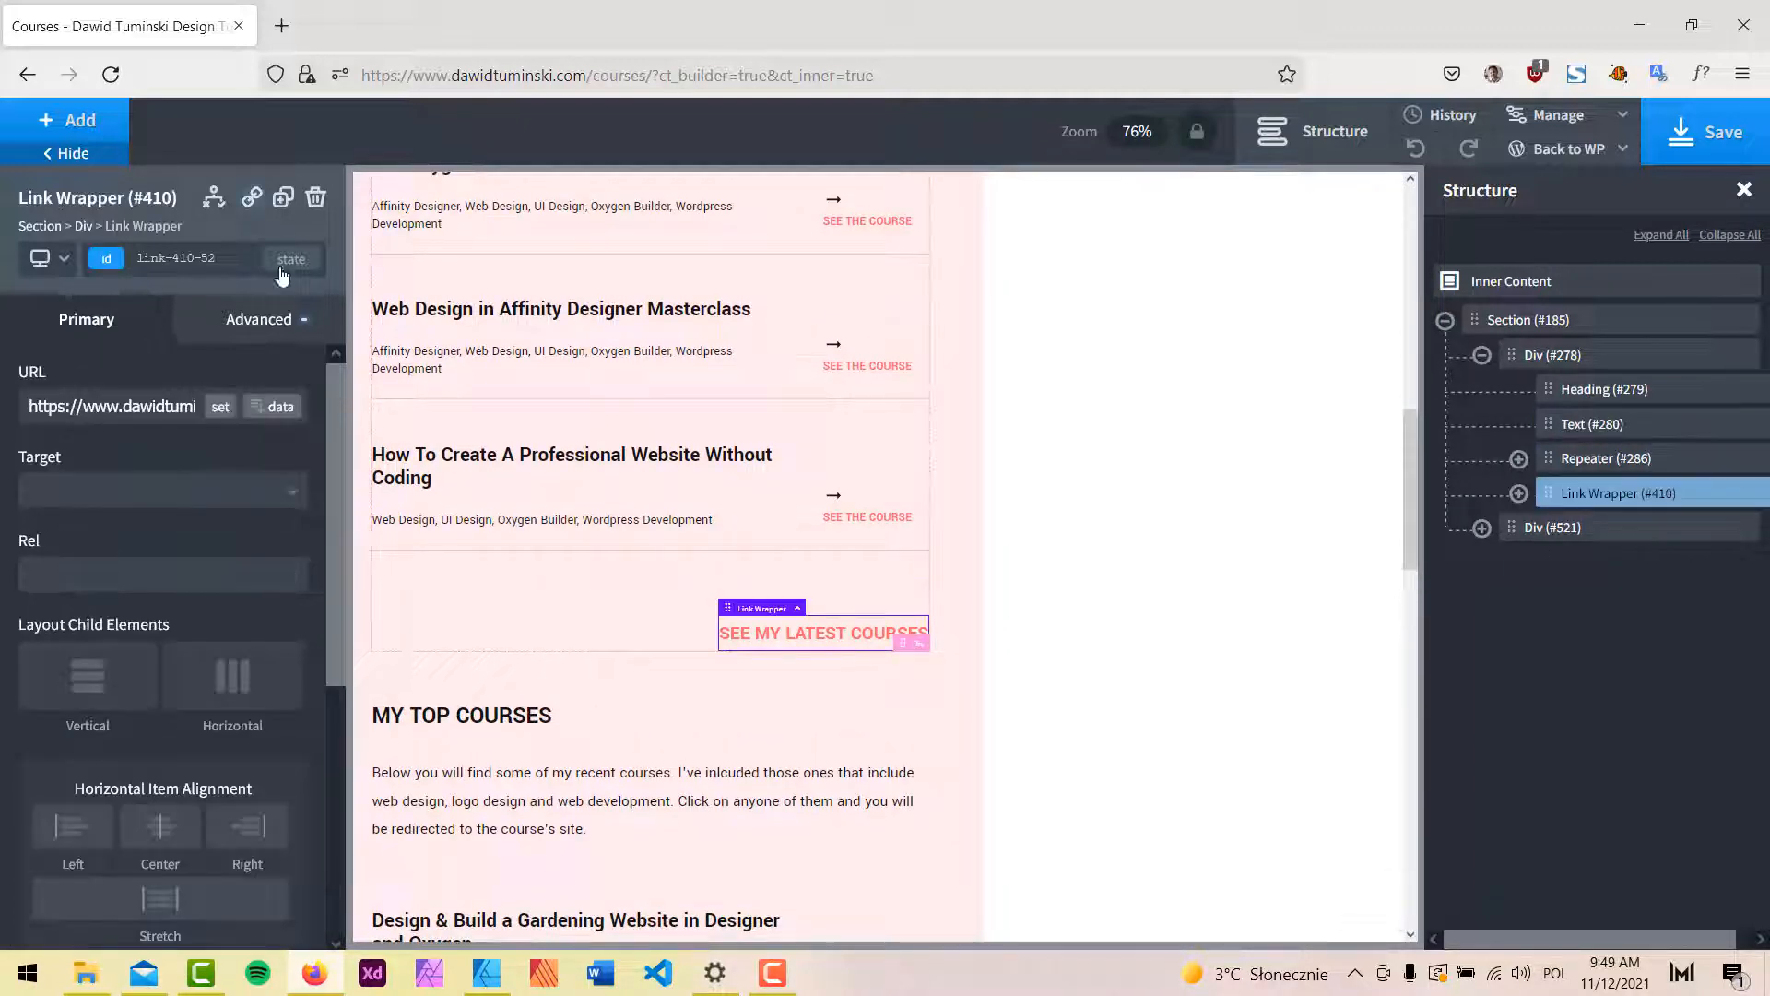
left_click(316, 197)
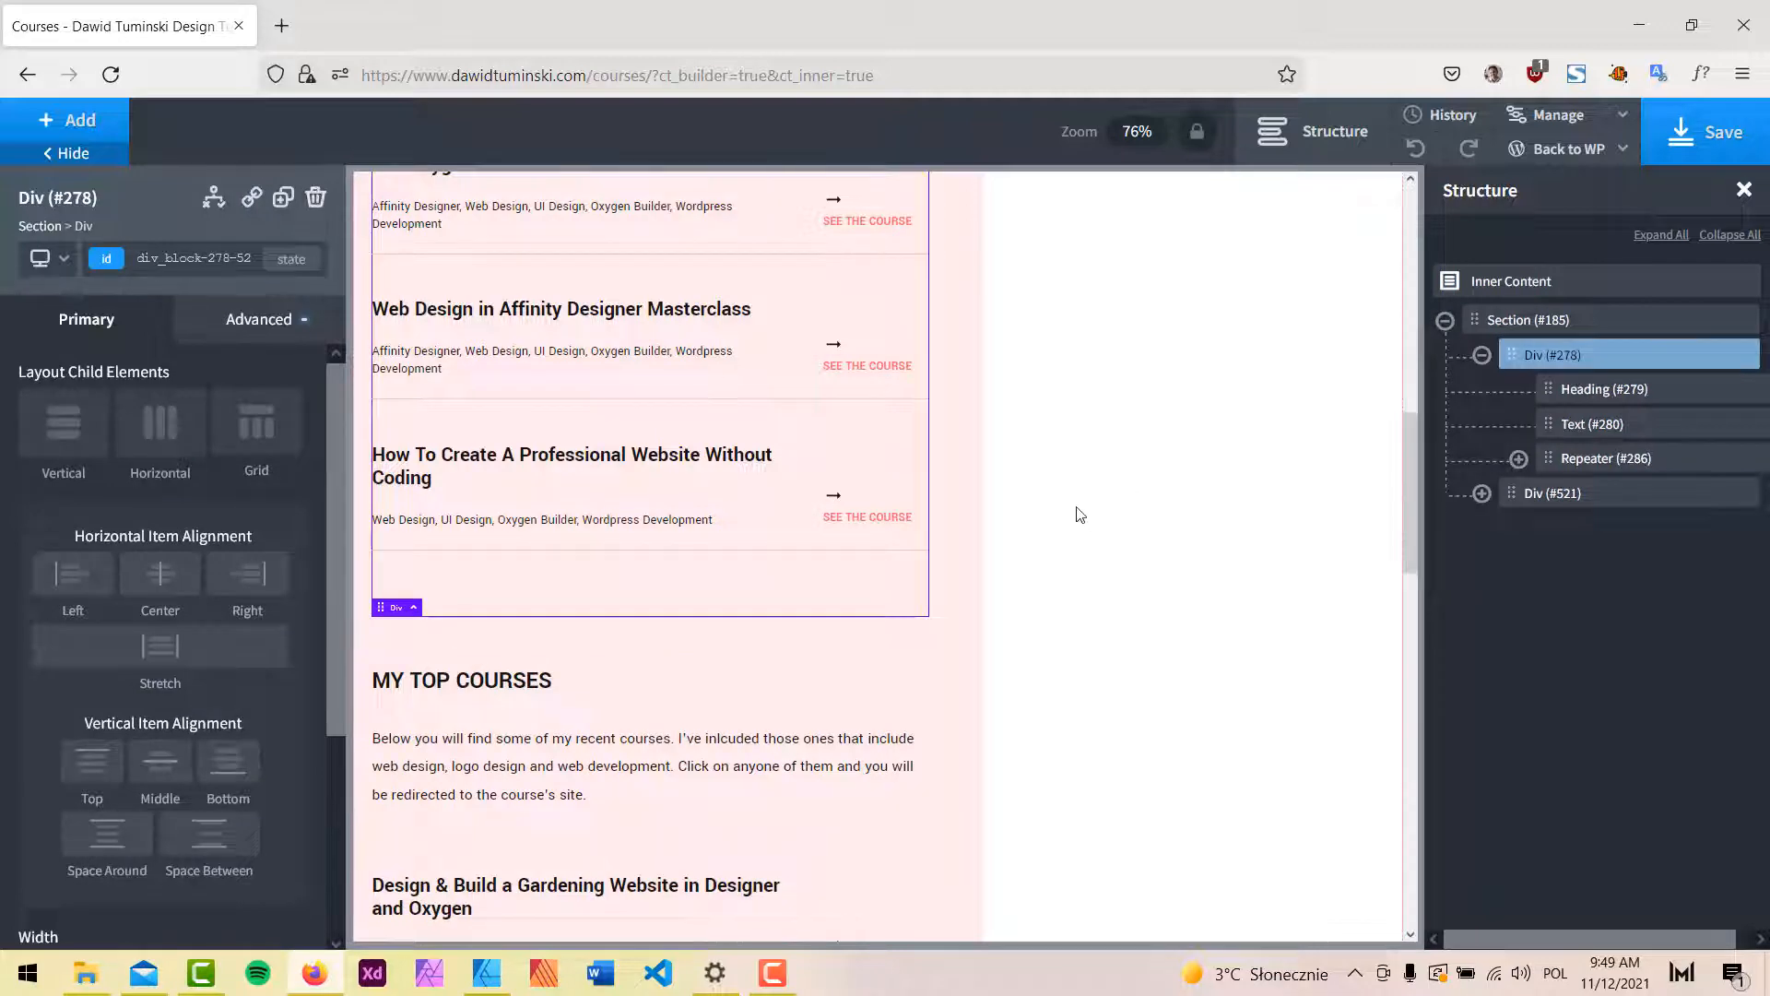
Set Repeater #286's query to 1 post per page, apply it, and compare with the Affinity Designer mockup.
scroll(1080, 514, "up", 2)
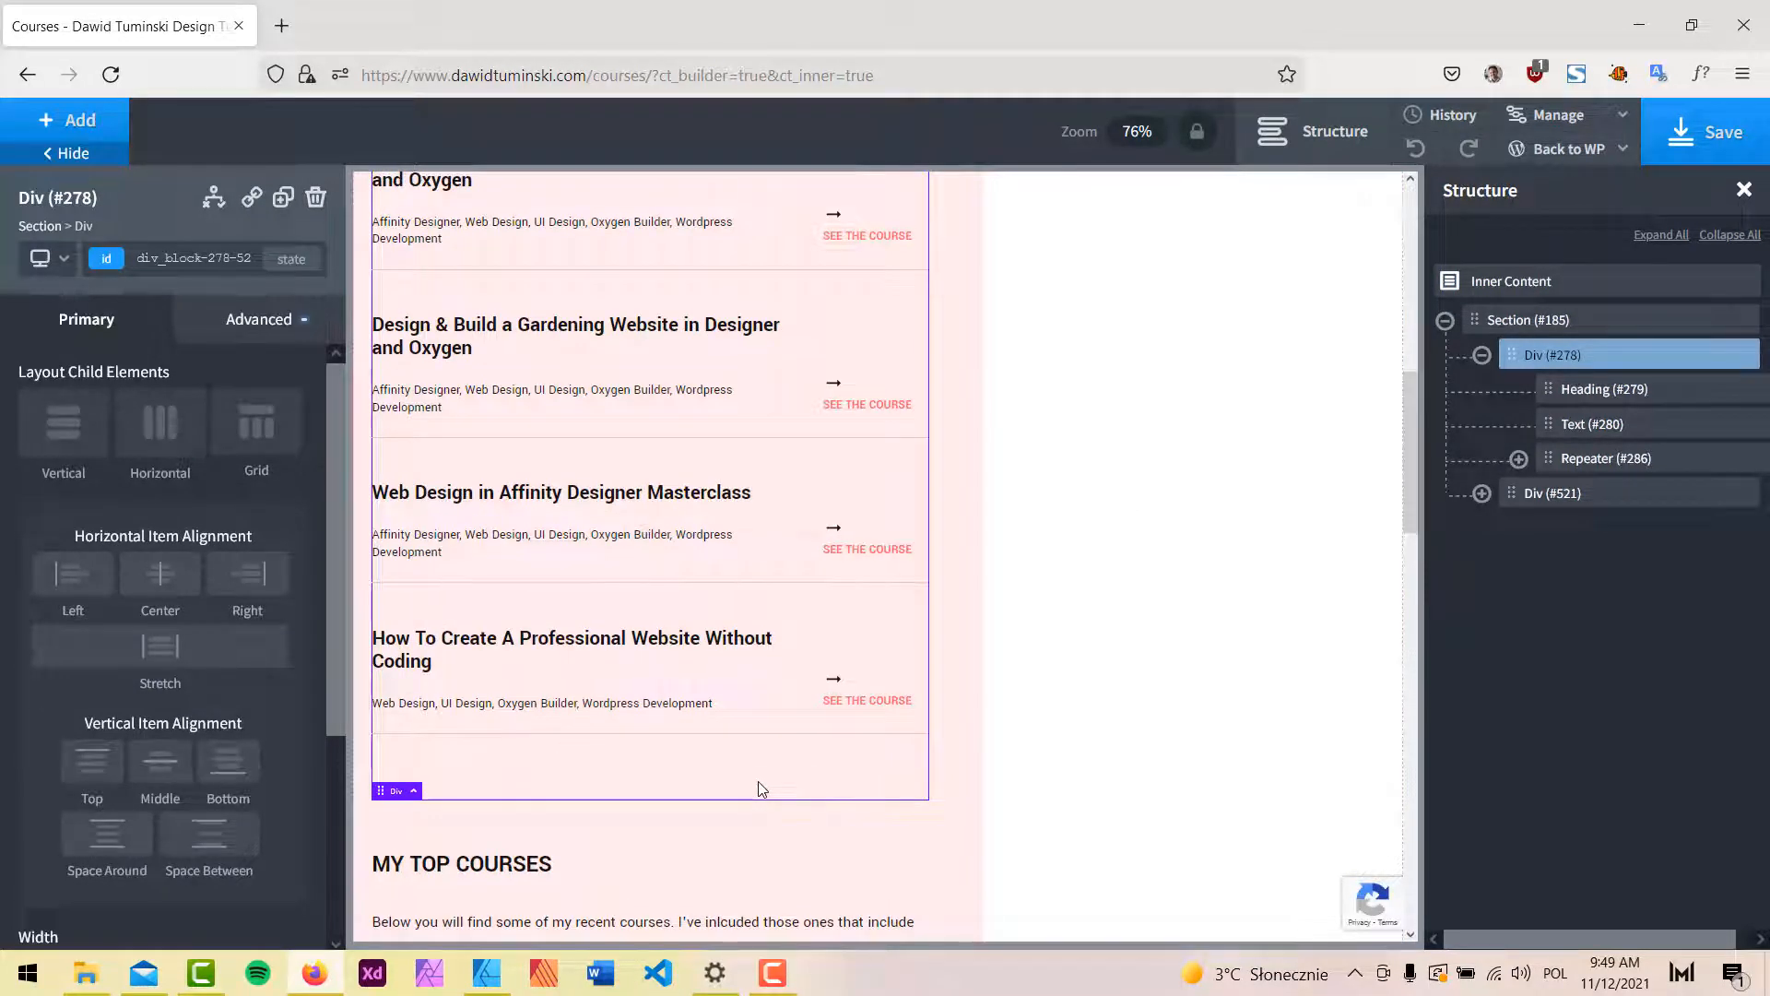
scroll(758, 787, "up", 5)
left_click(1572, 457)
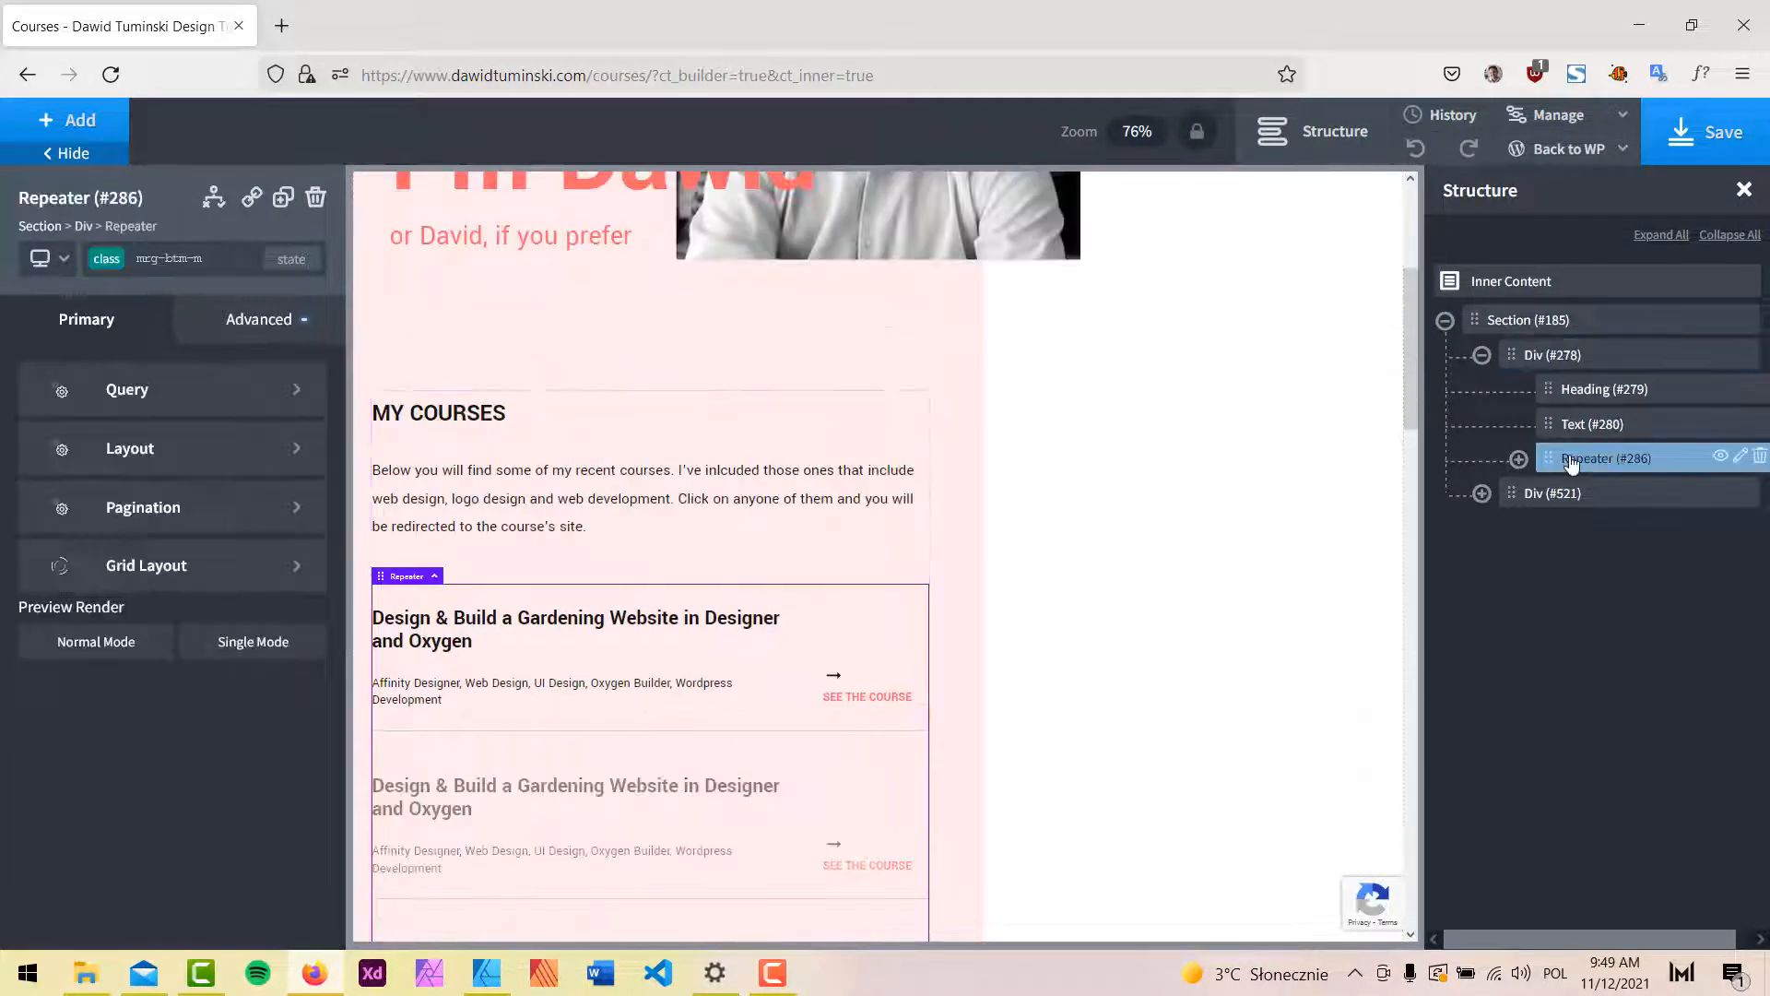
left_click(191, 392)
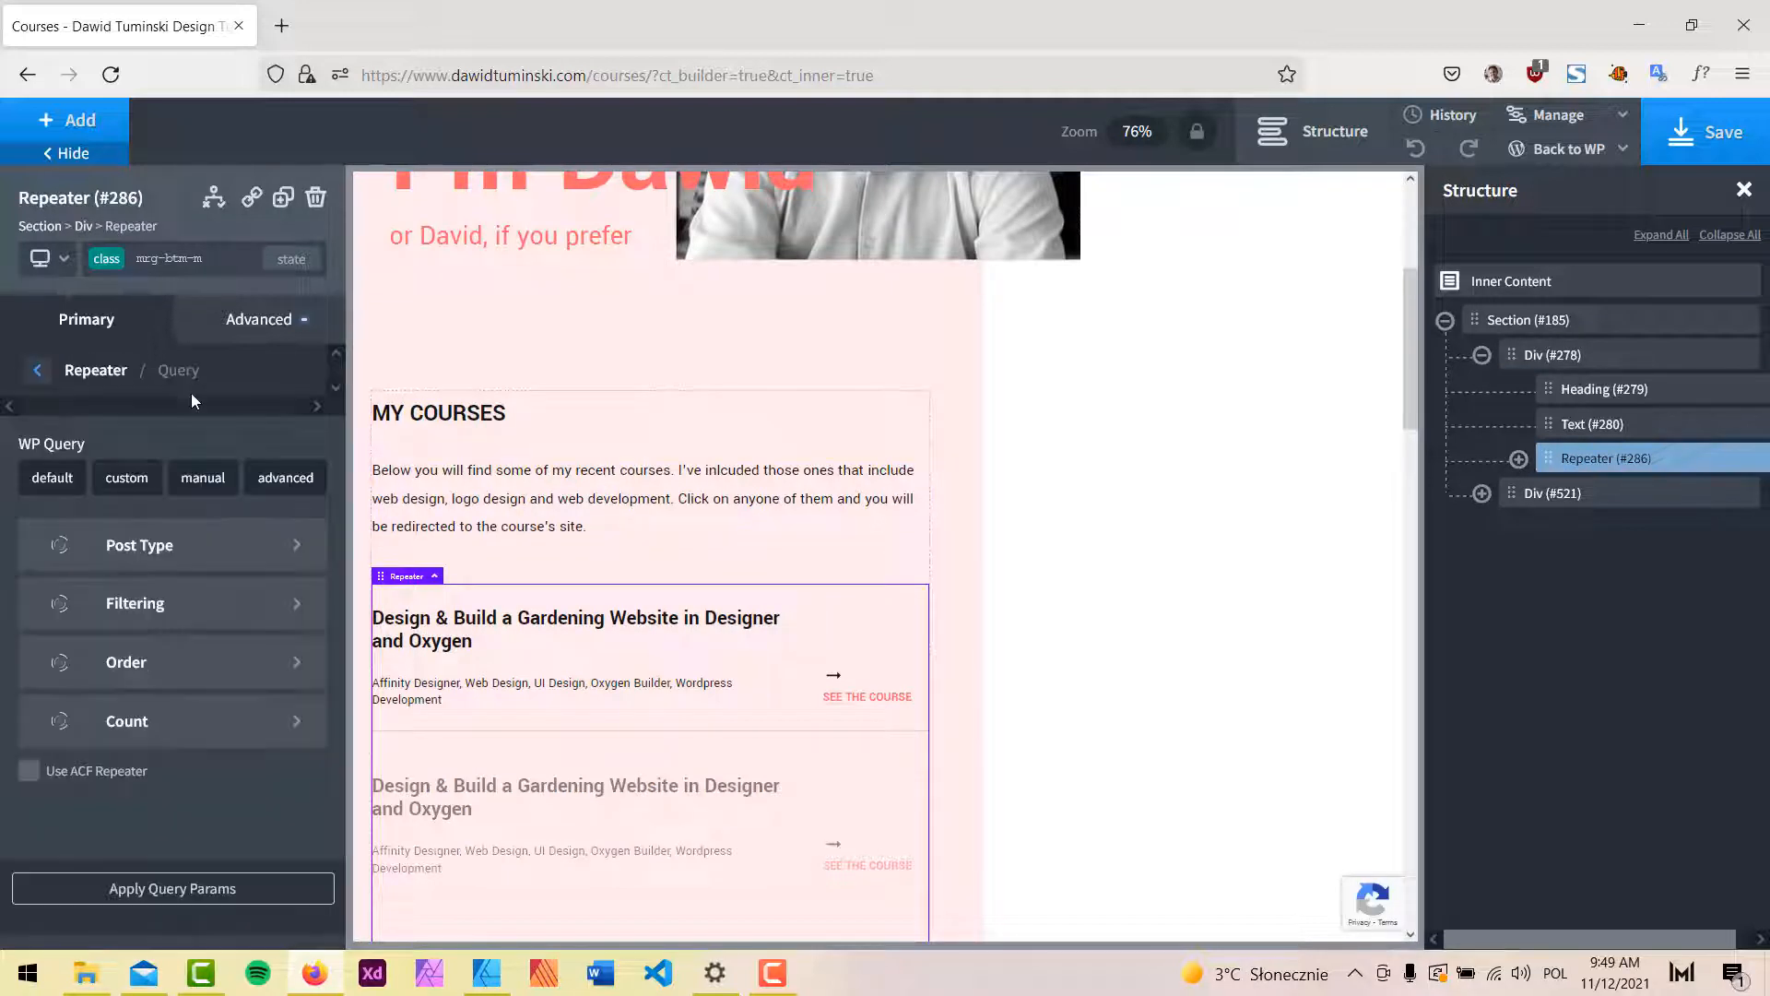
left_click(139, 713)
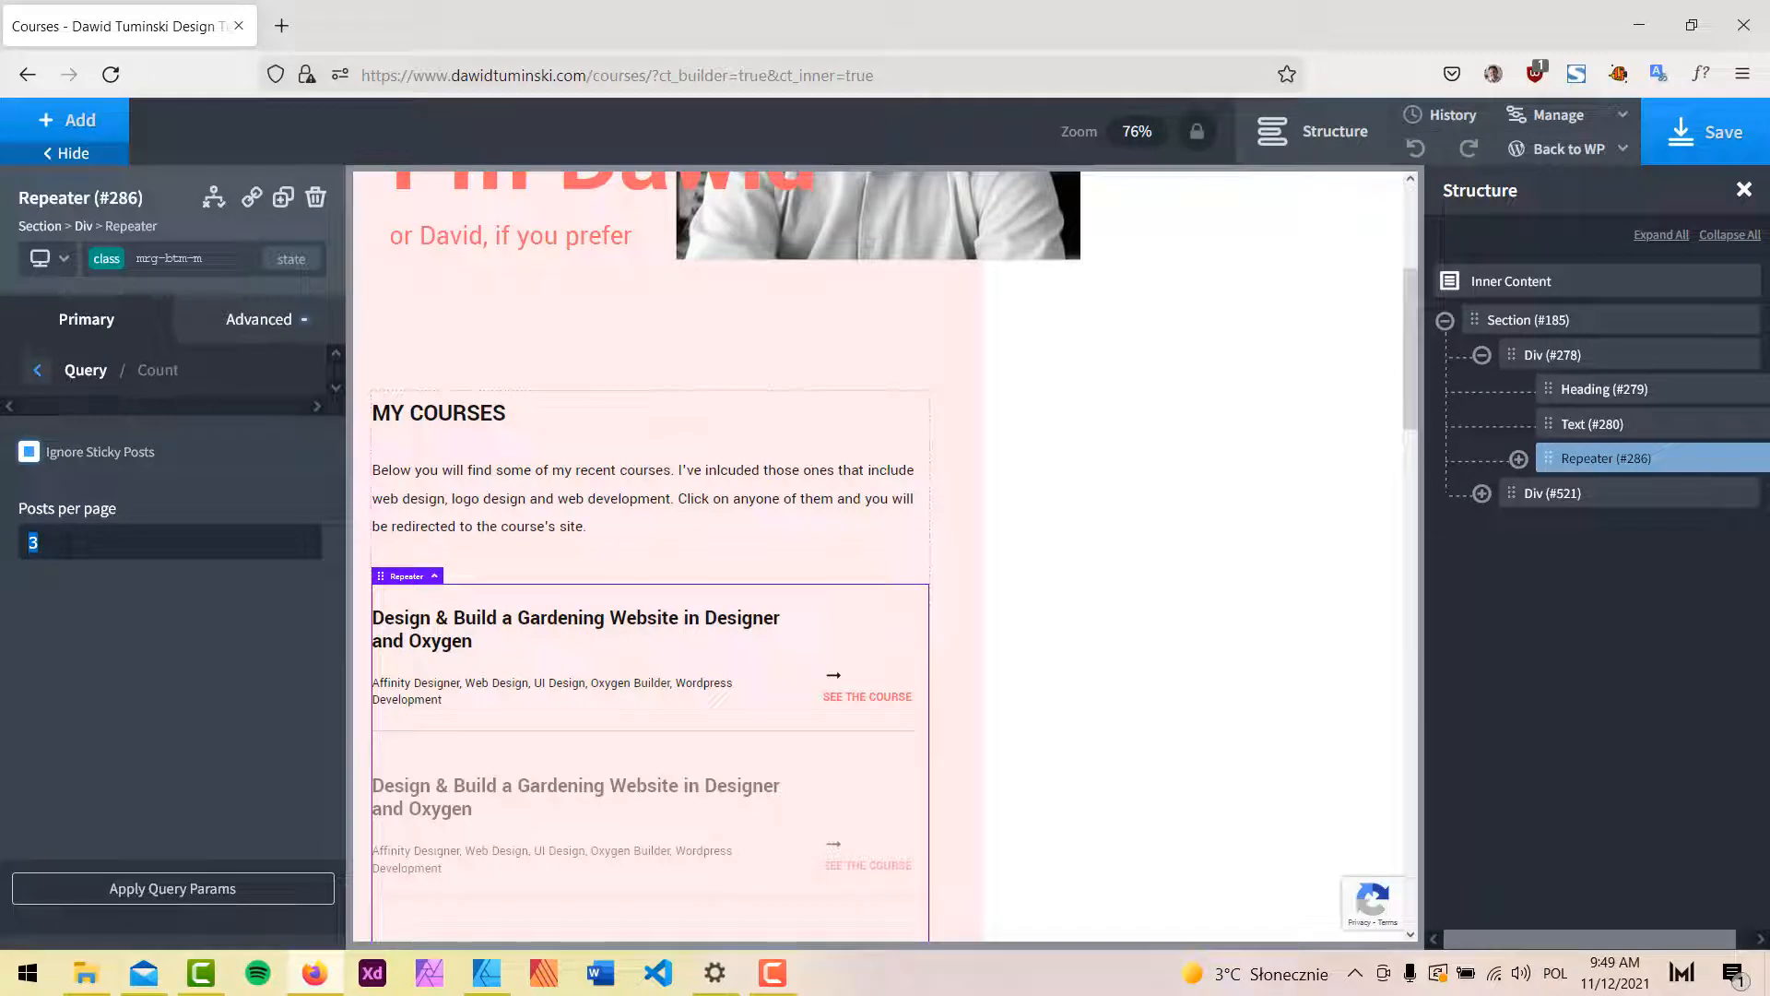
left_click(254, 889)
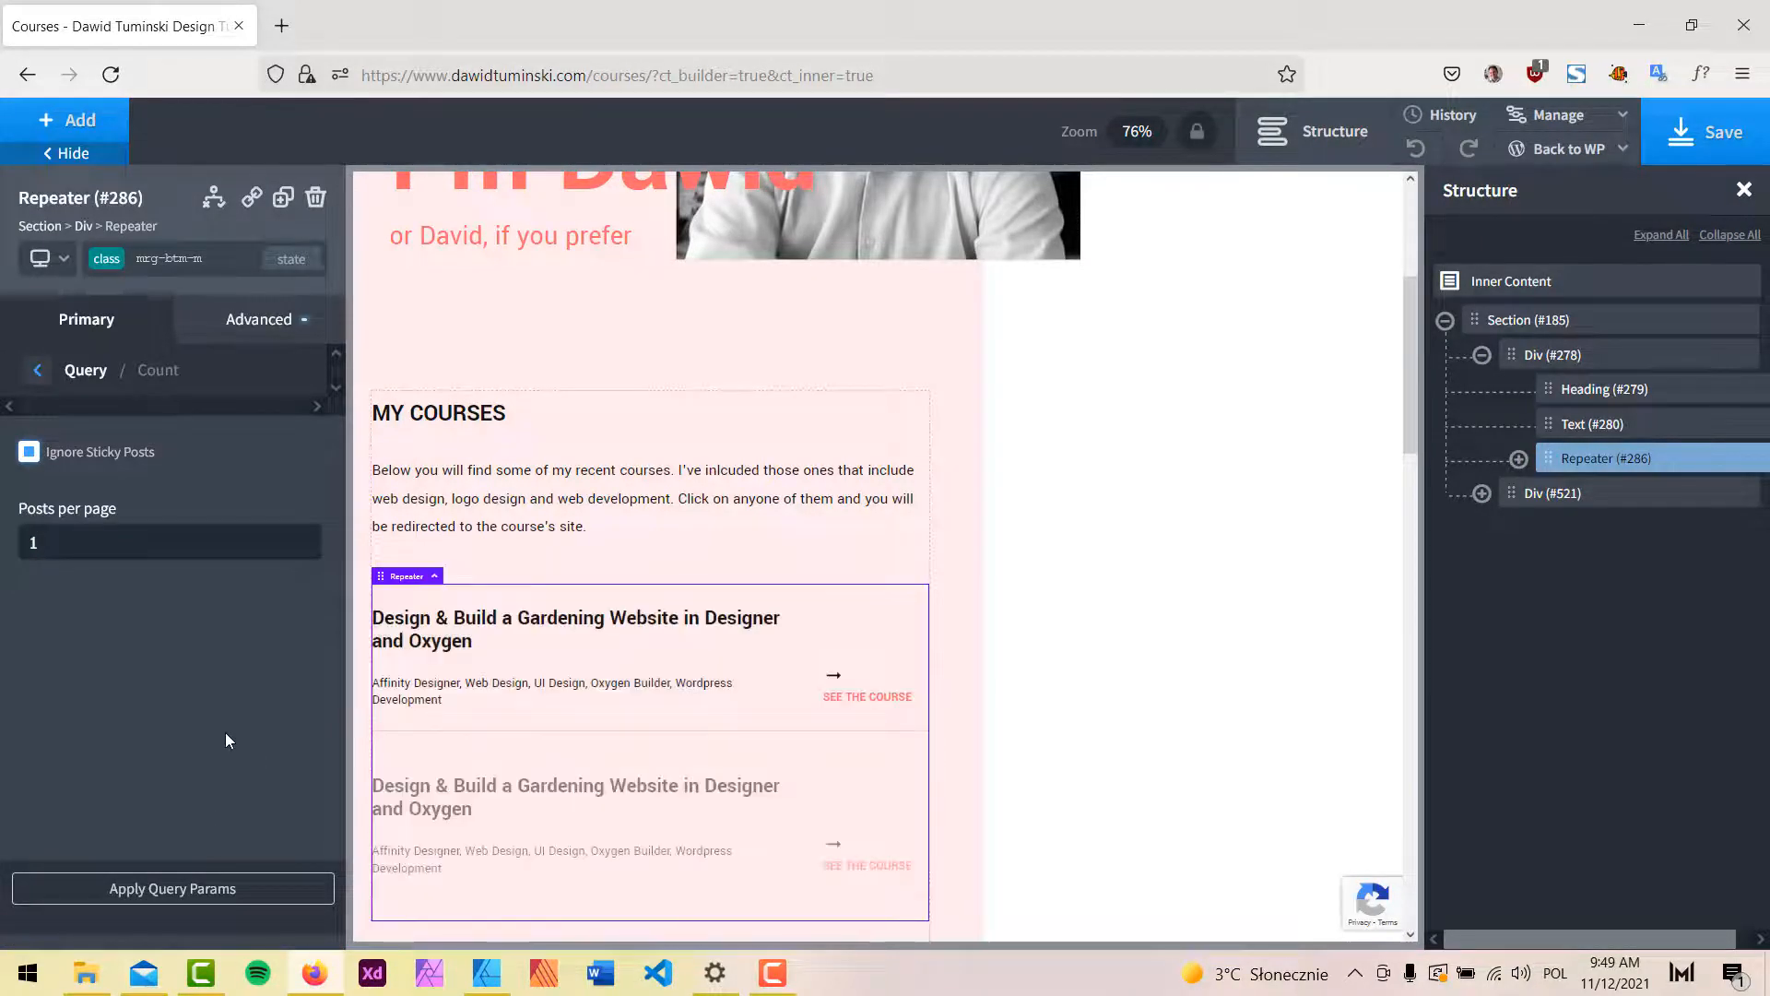
left_click(486, 973)
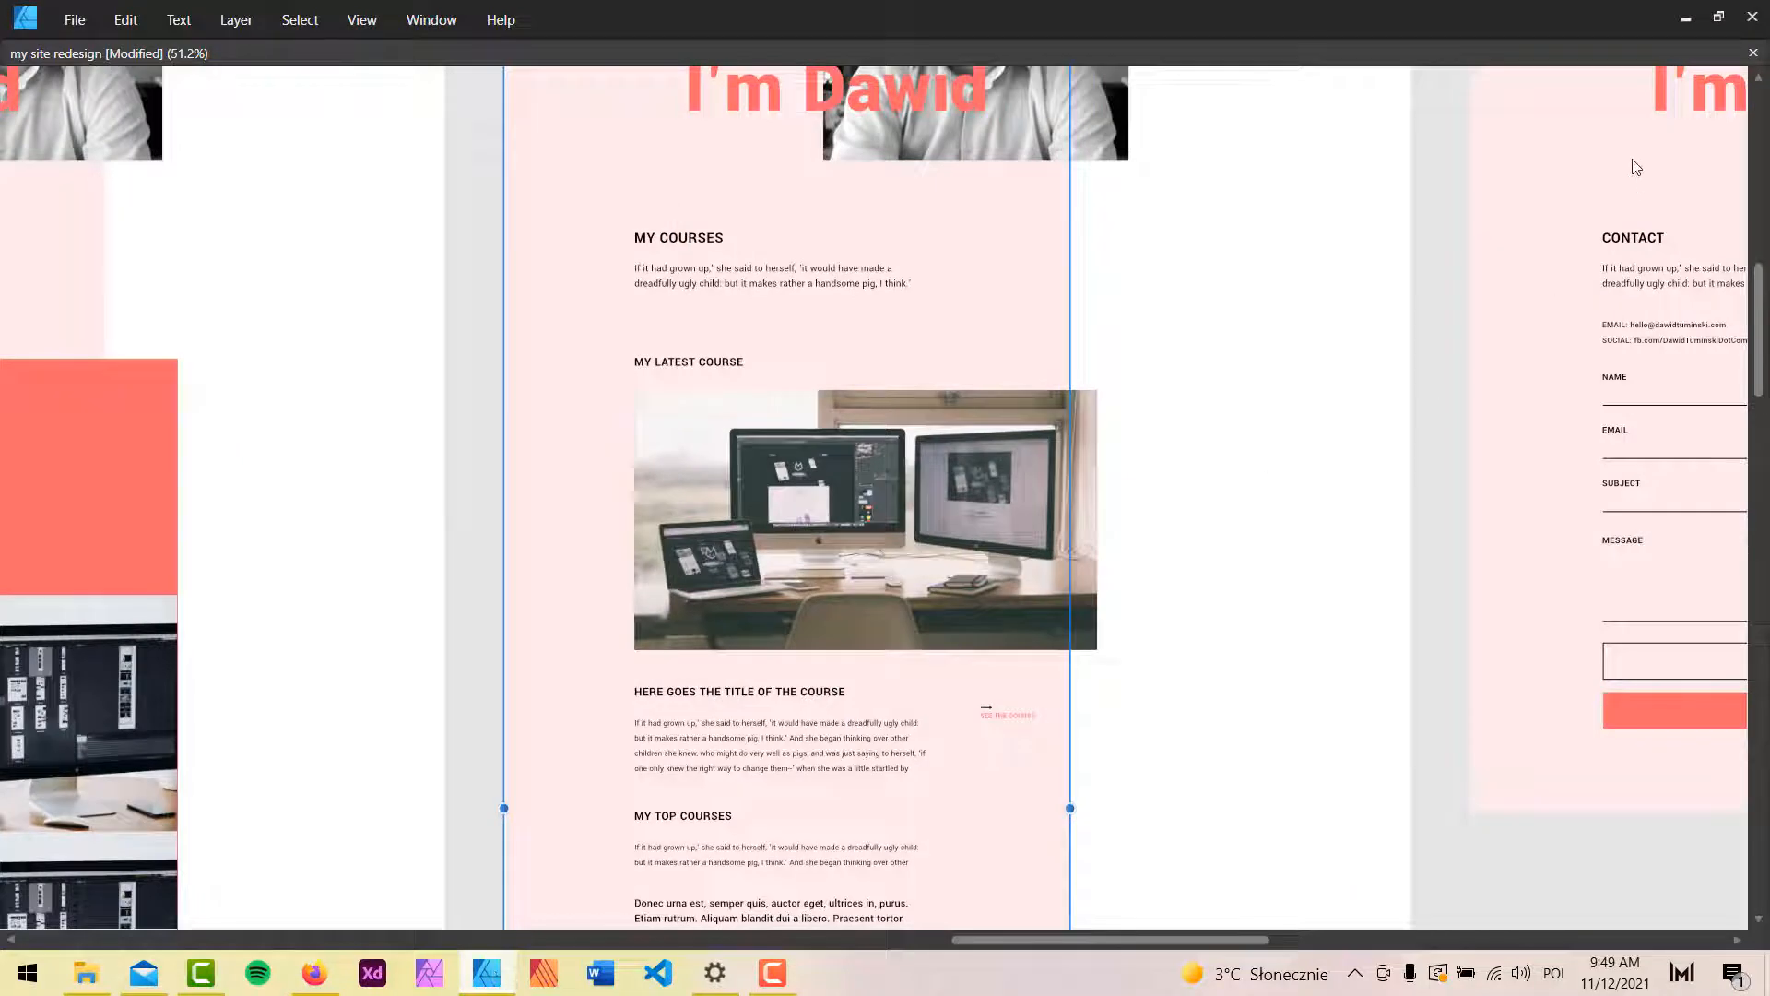
left_click(1684, 18)
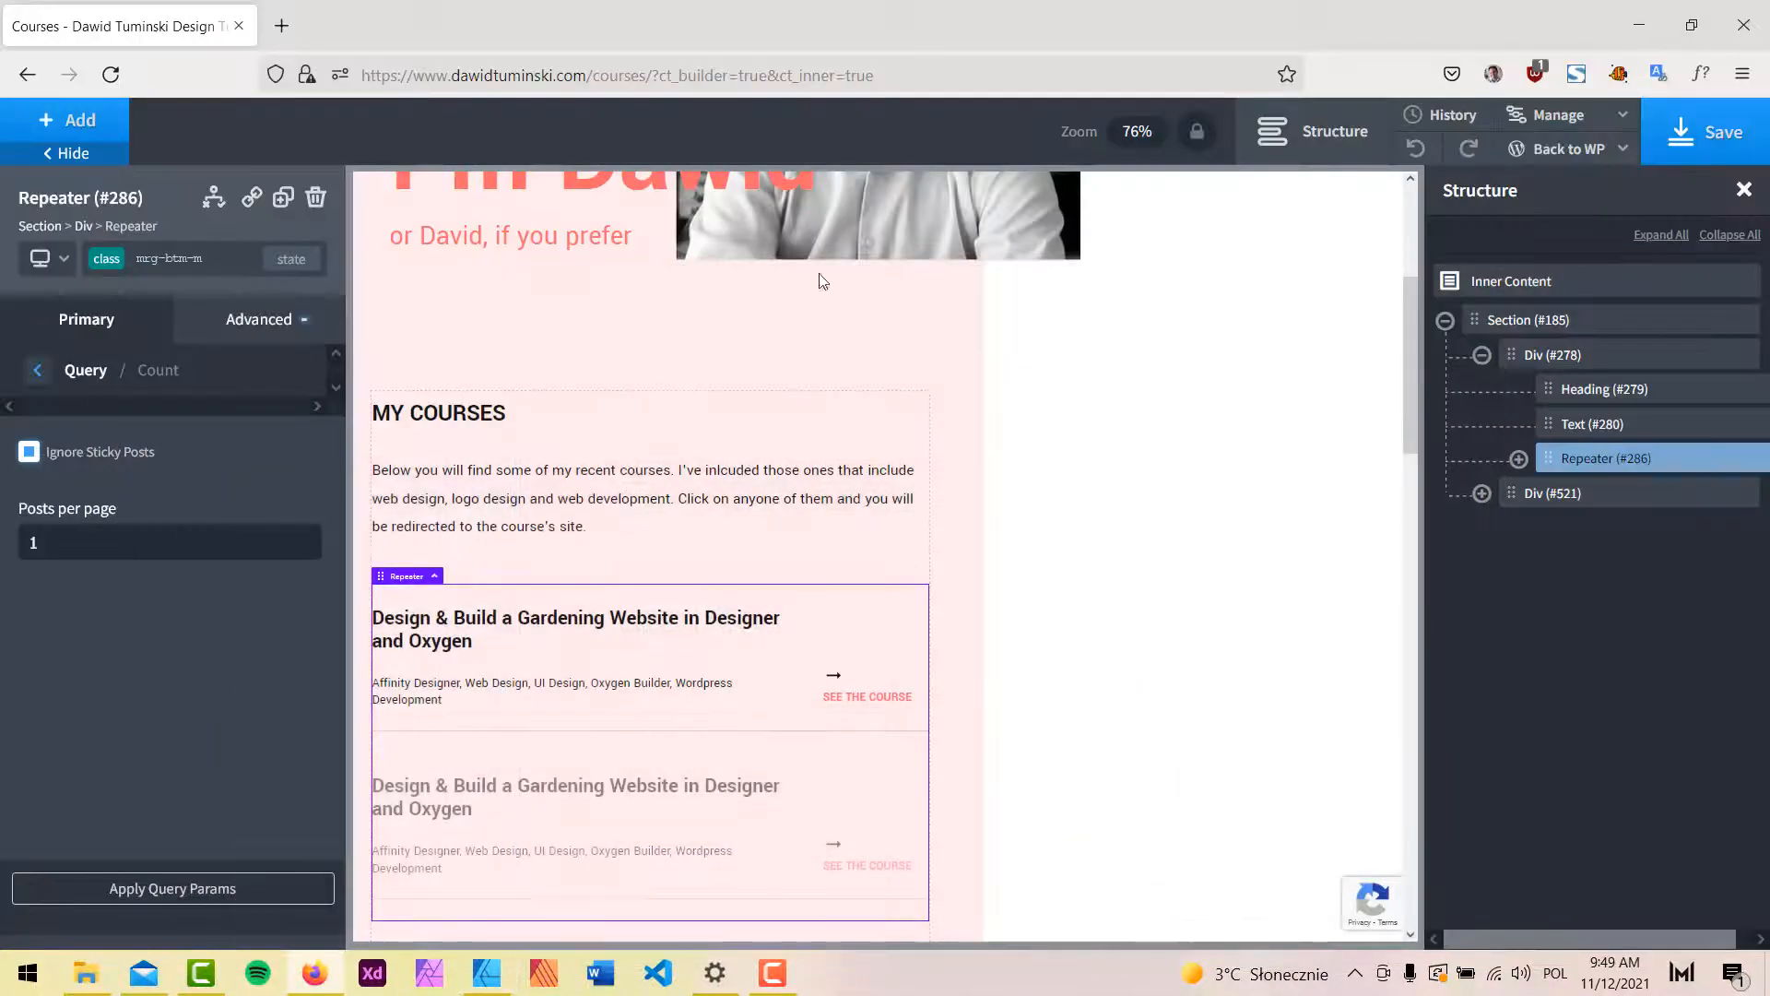
Copy the MY COURSES heading between the intro text and repeater, retitle it MY LATEST COURSE as H3.
left_click(458, 416)
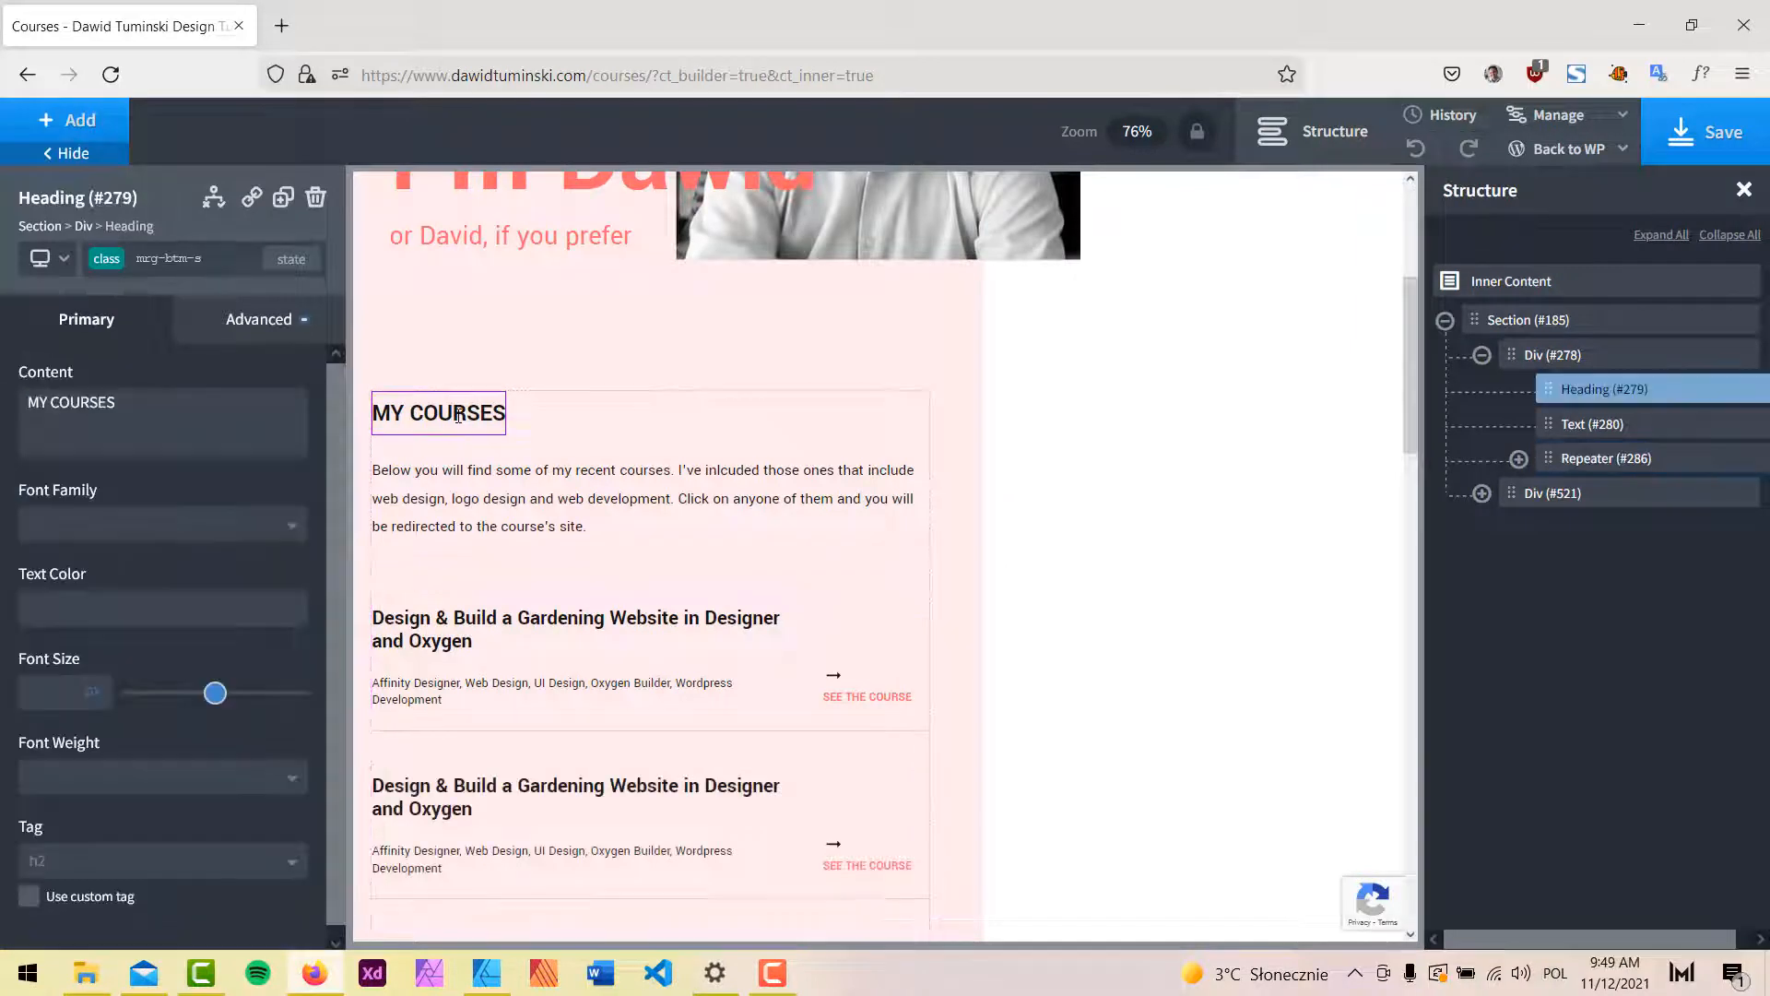
left_click(289, 201)
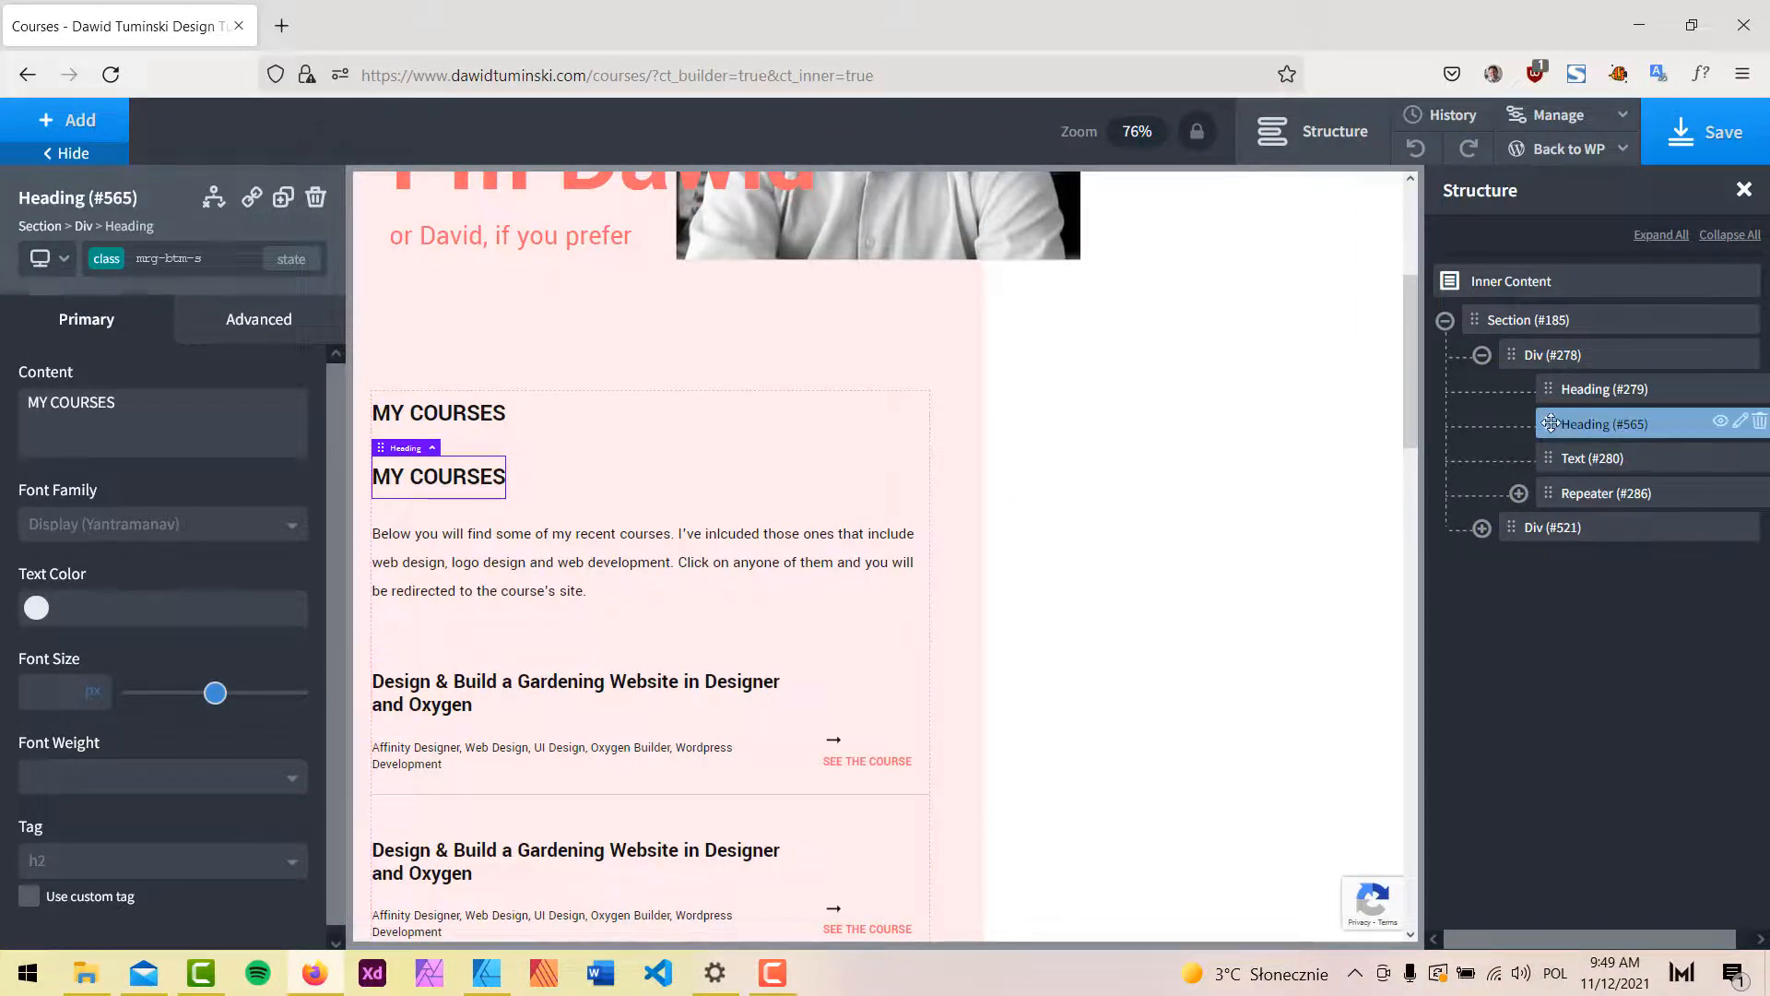
left_click_drag(1550, 423, 1560, 463)
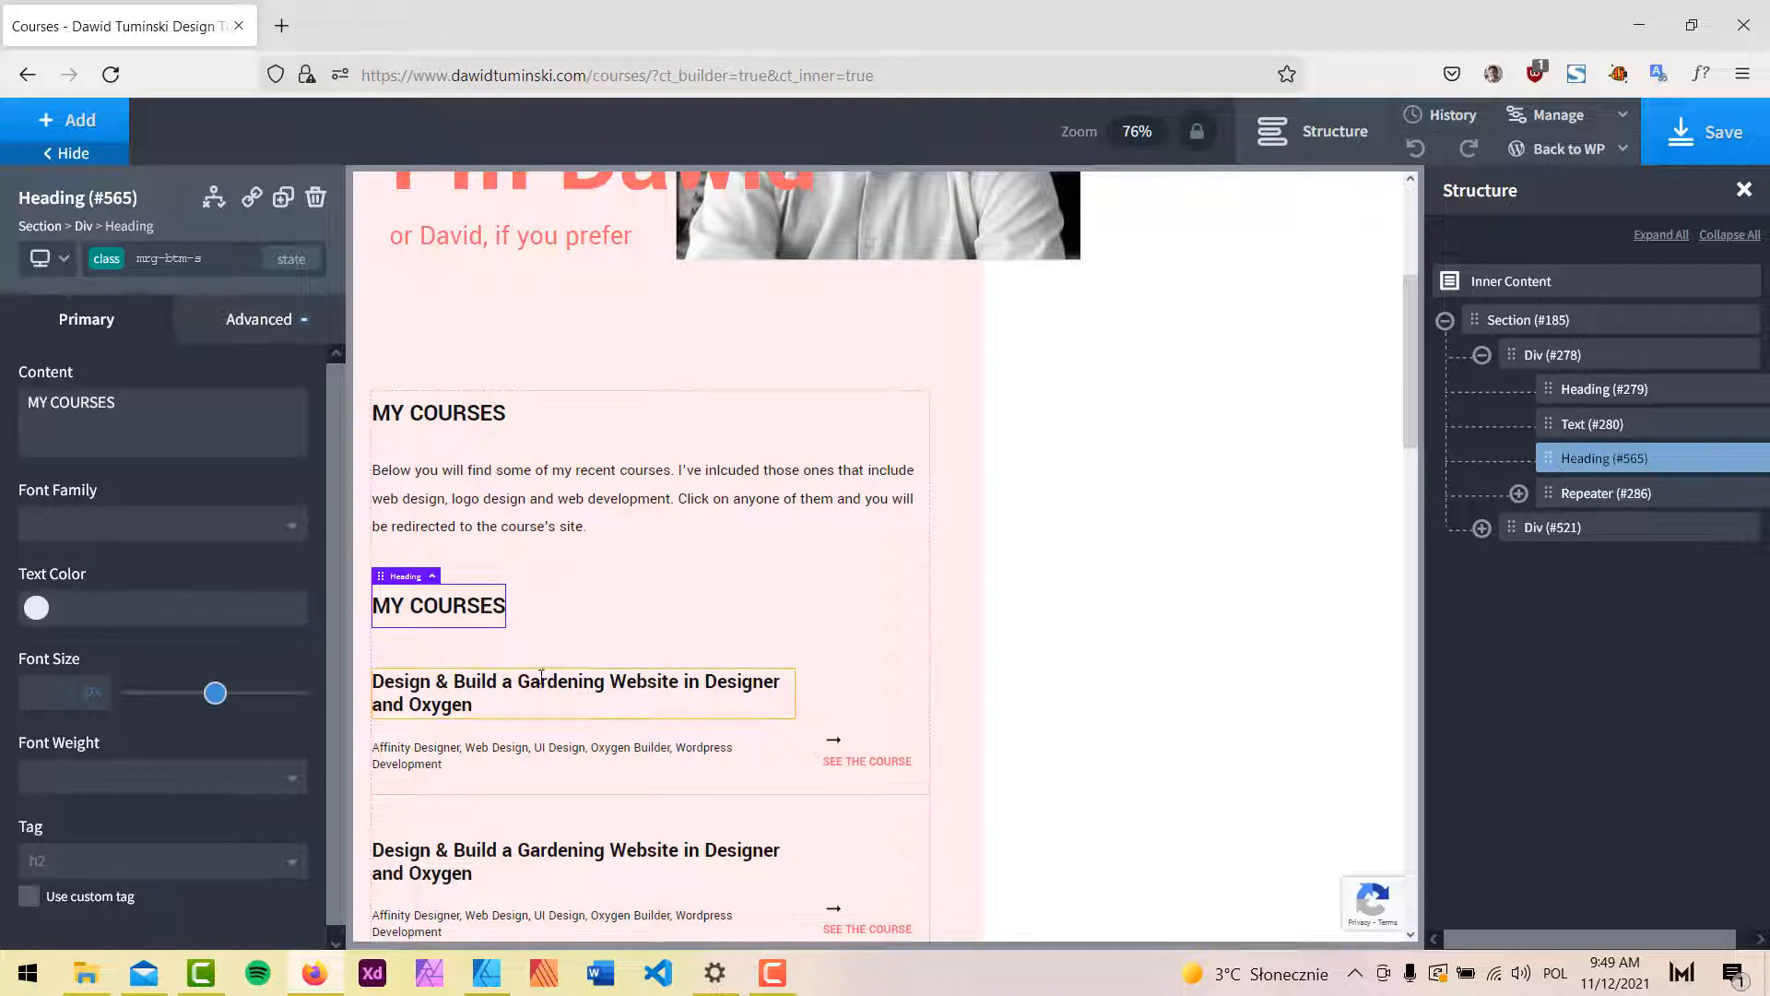
double_click(460, 612)
left_click(440, 606)
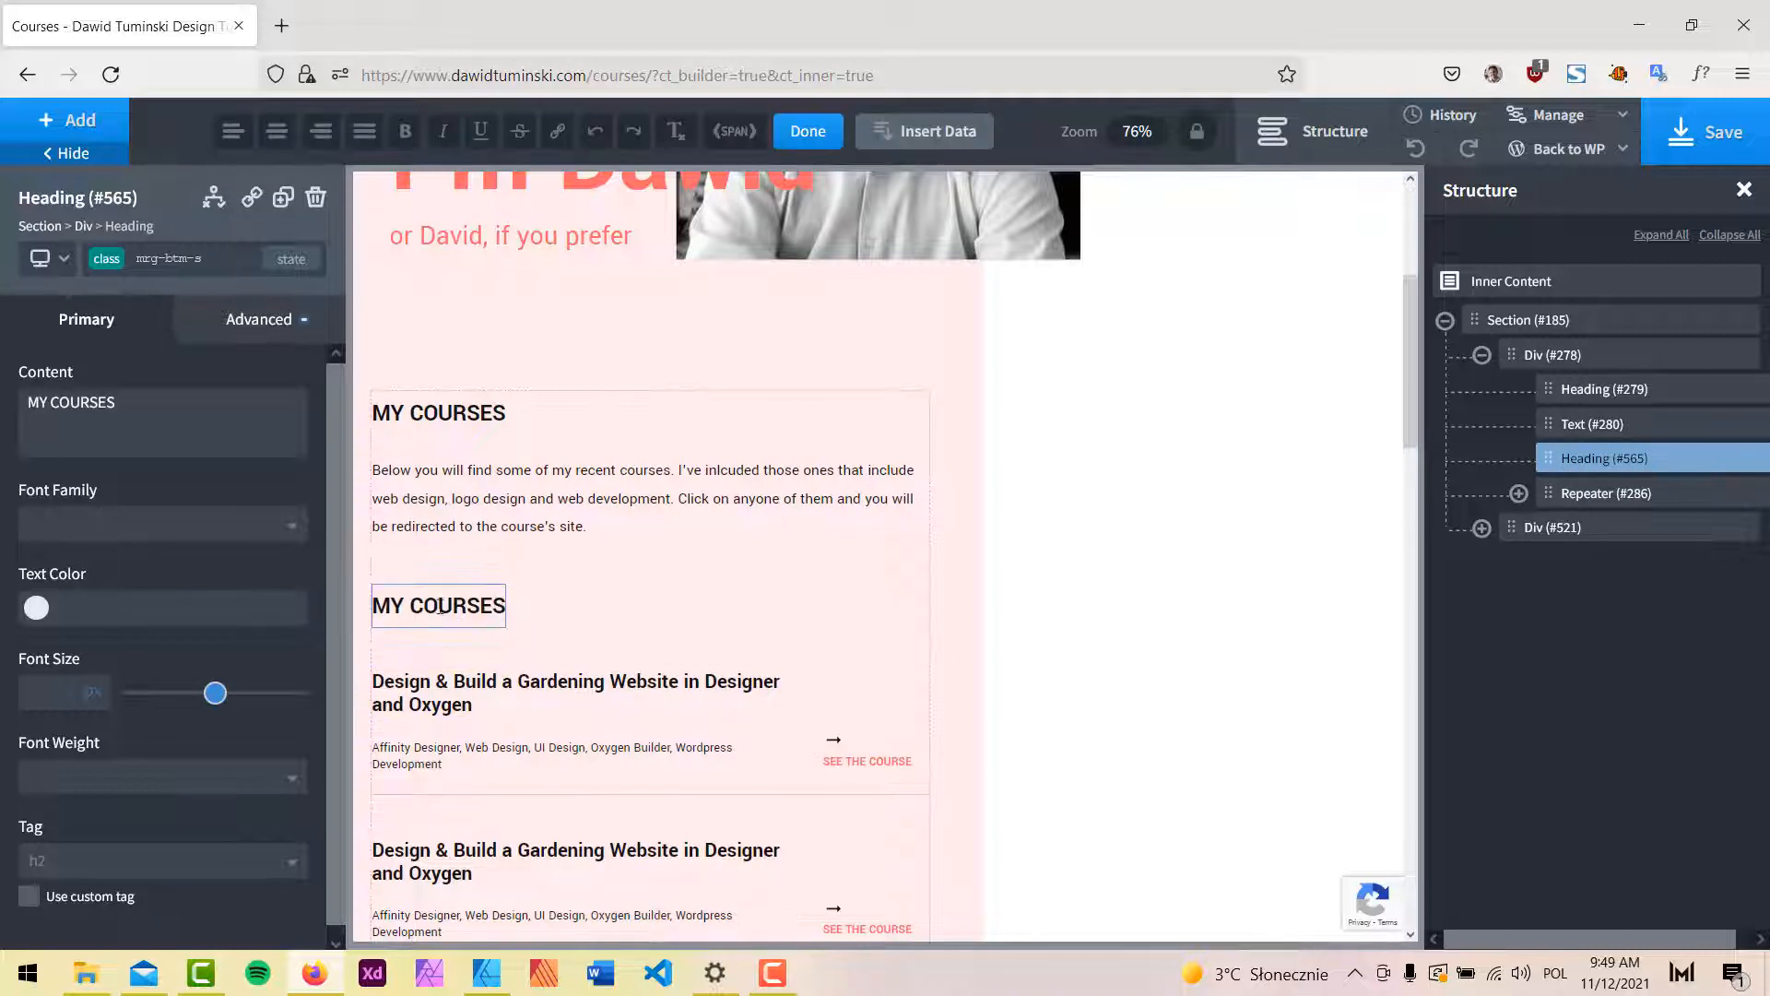
left_click_drag(411, 604, 505, 605)
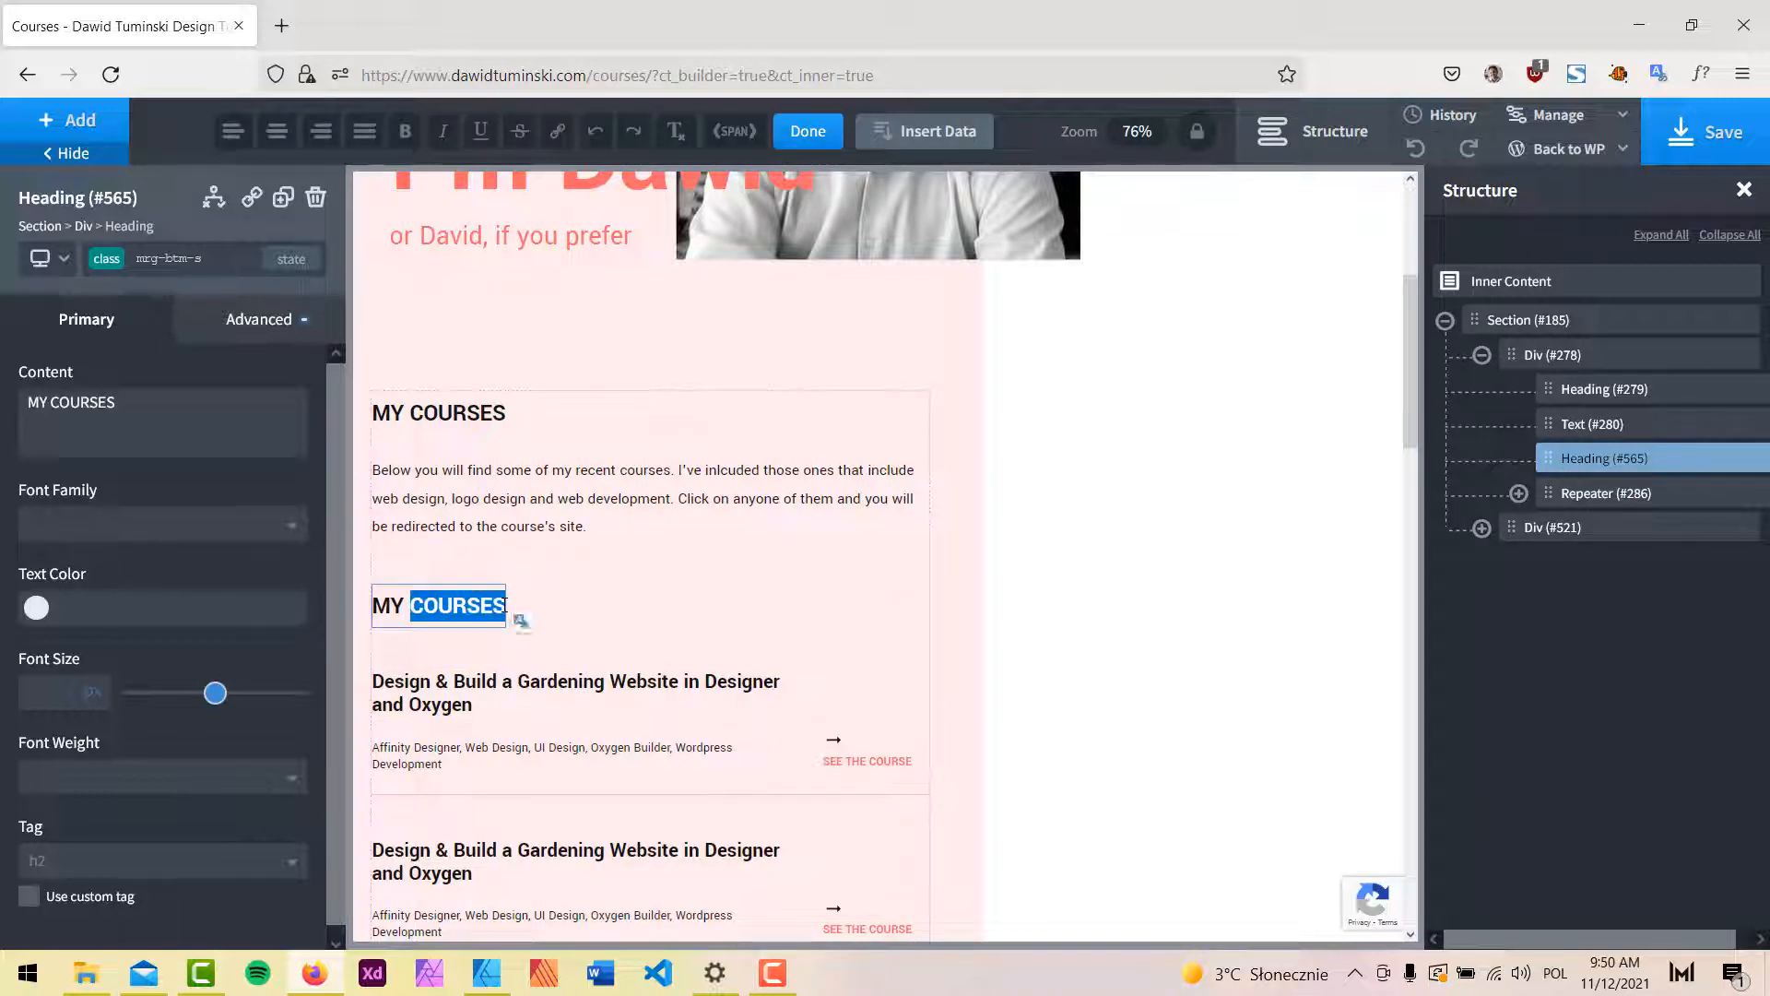
type("LATEST")
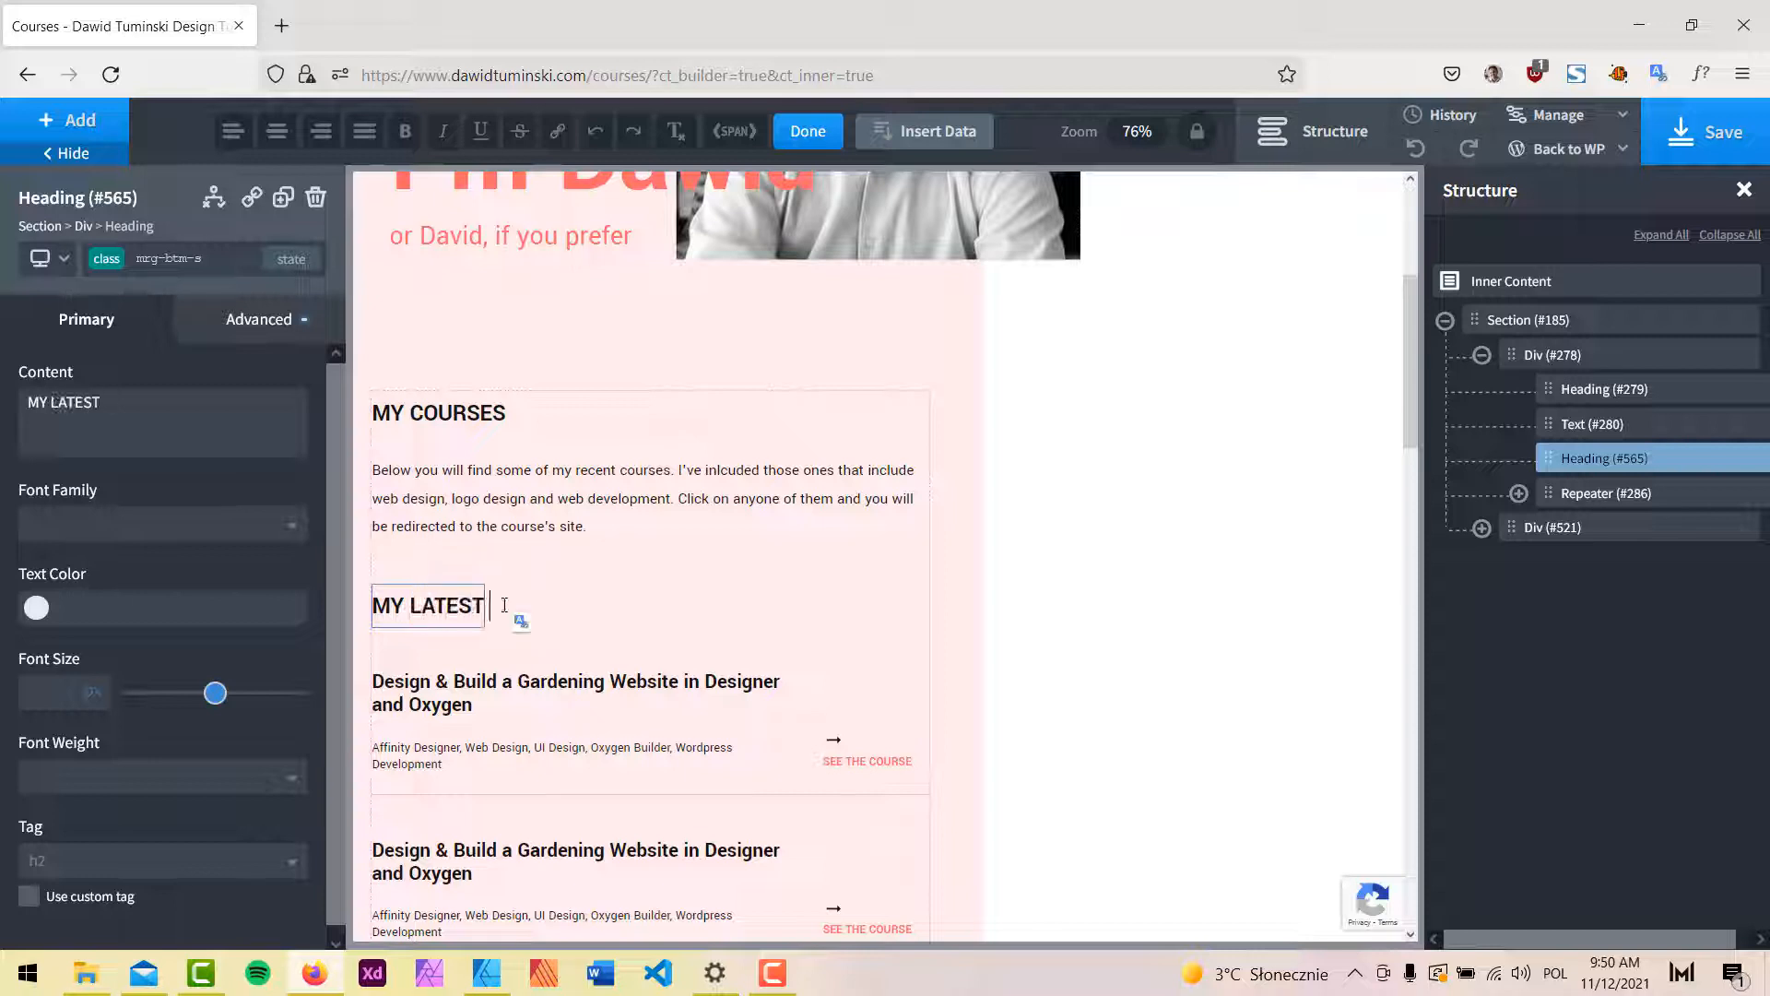
type(" COURSE")
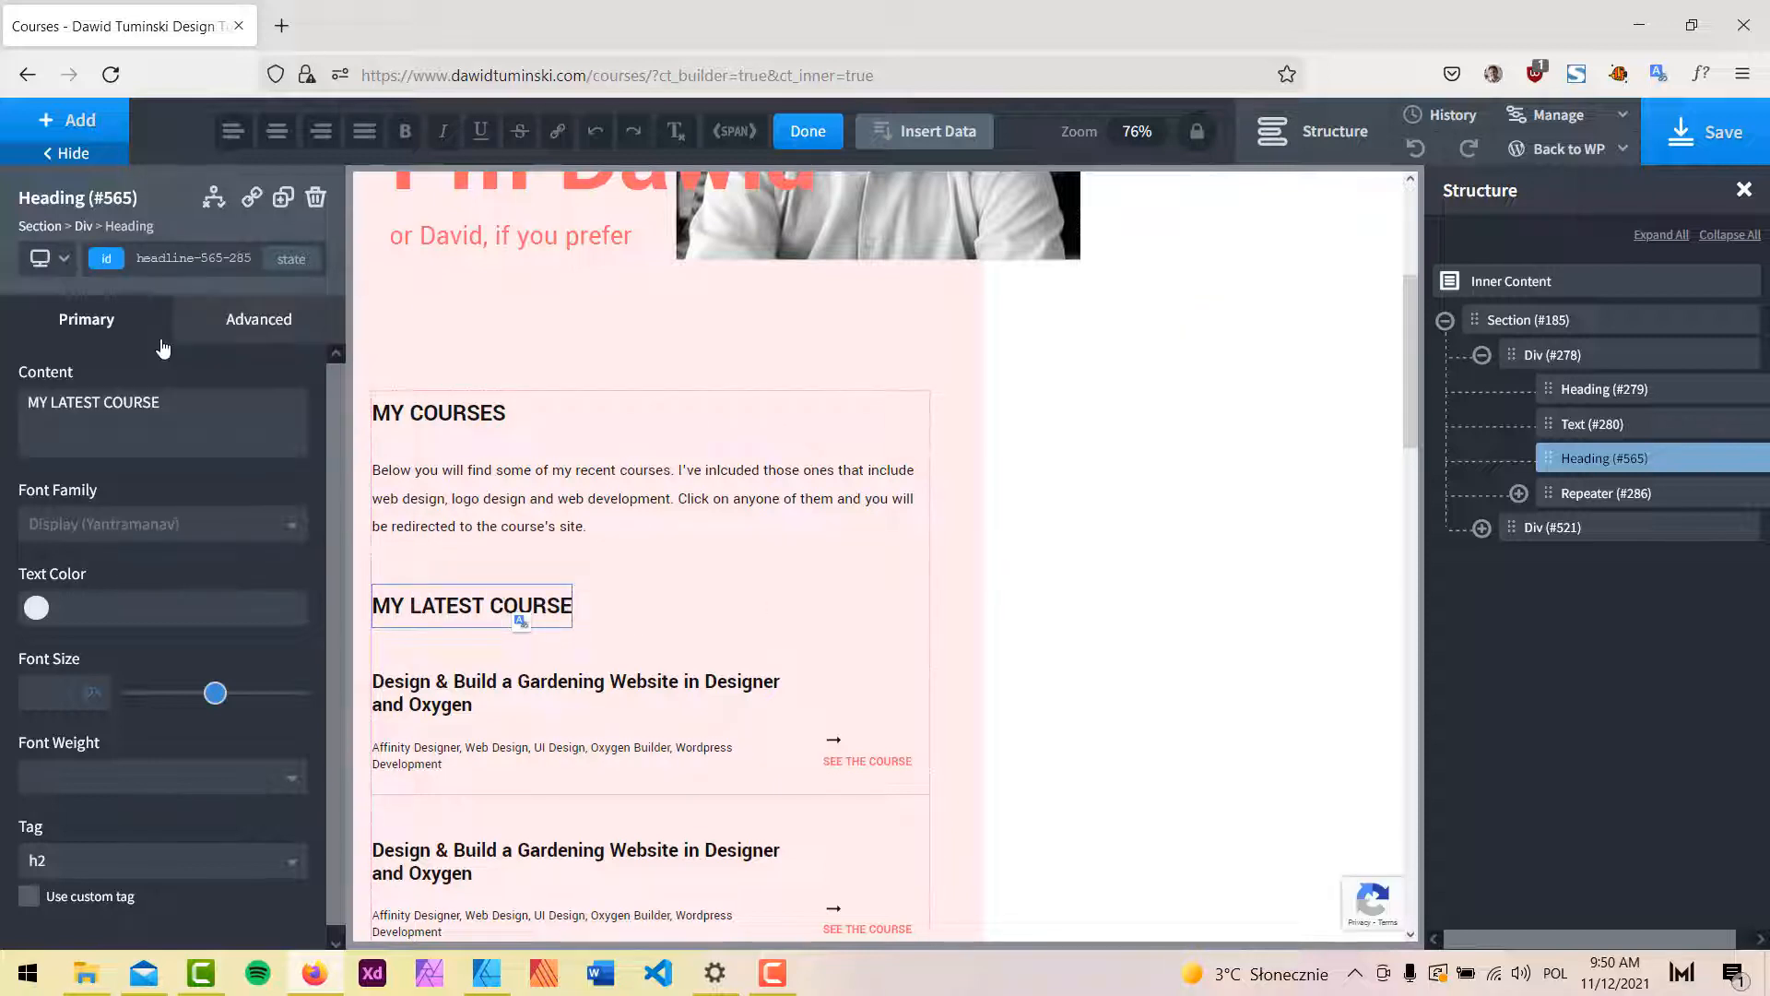
left_click(129, 859)
left_click(90, 854)
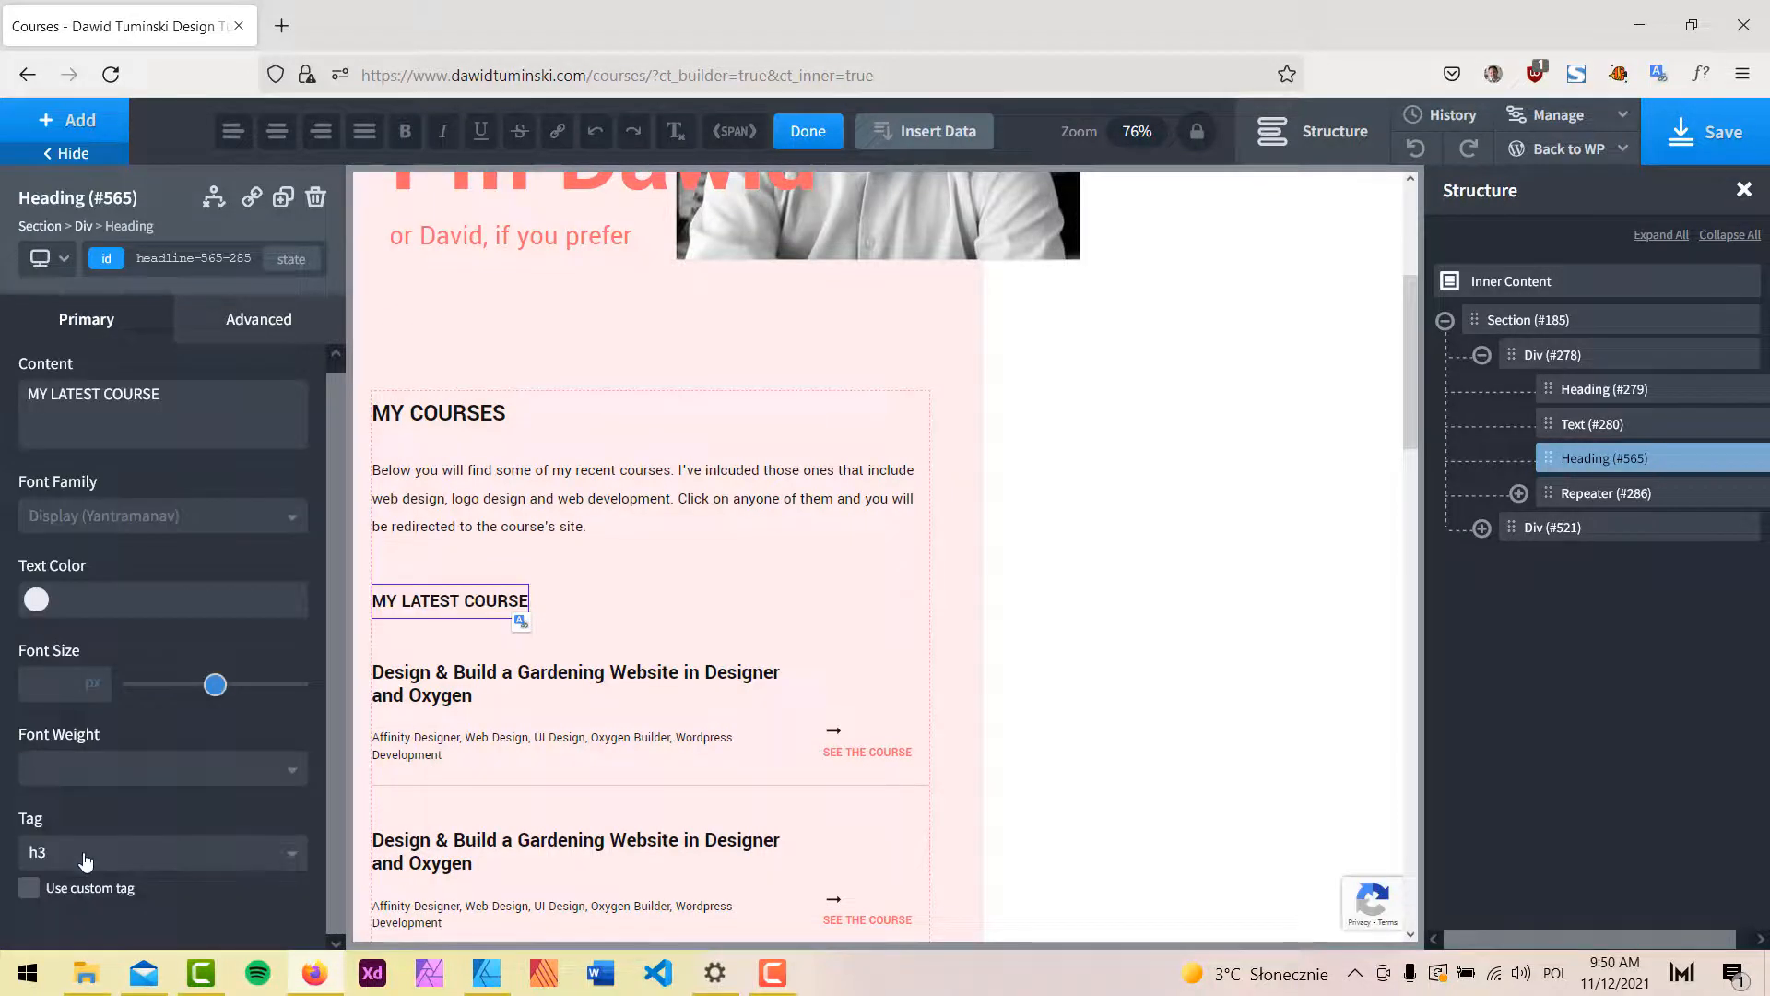
Inspect the course repeater's item contents and compare them with the design mockup.
left_click(898, 676)
left_click(1623, 500)
scroll(742, 712, "down", 3)
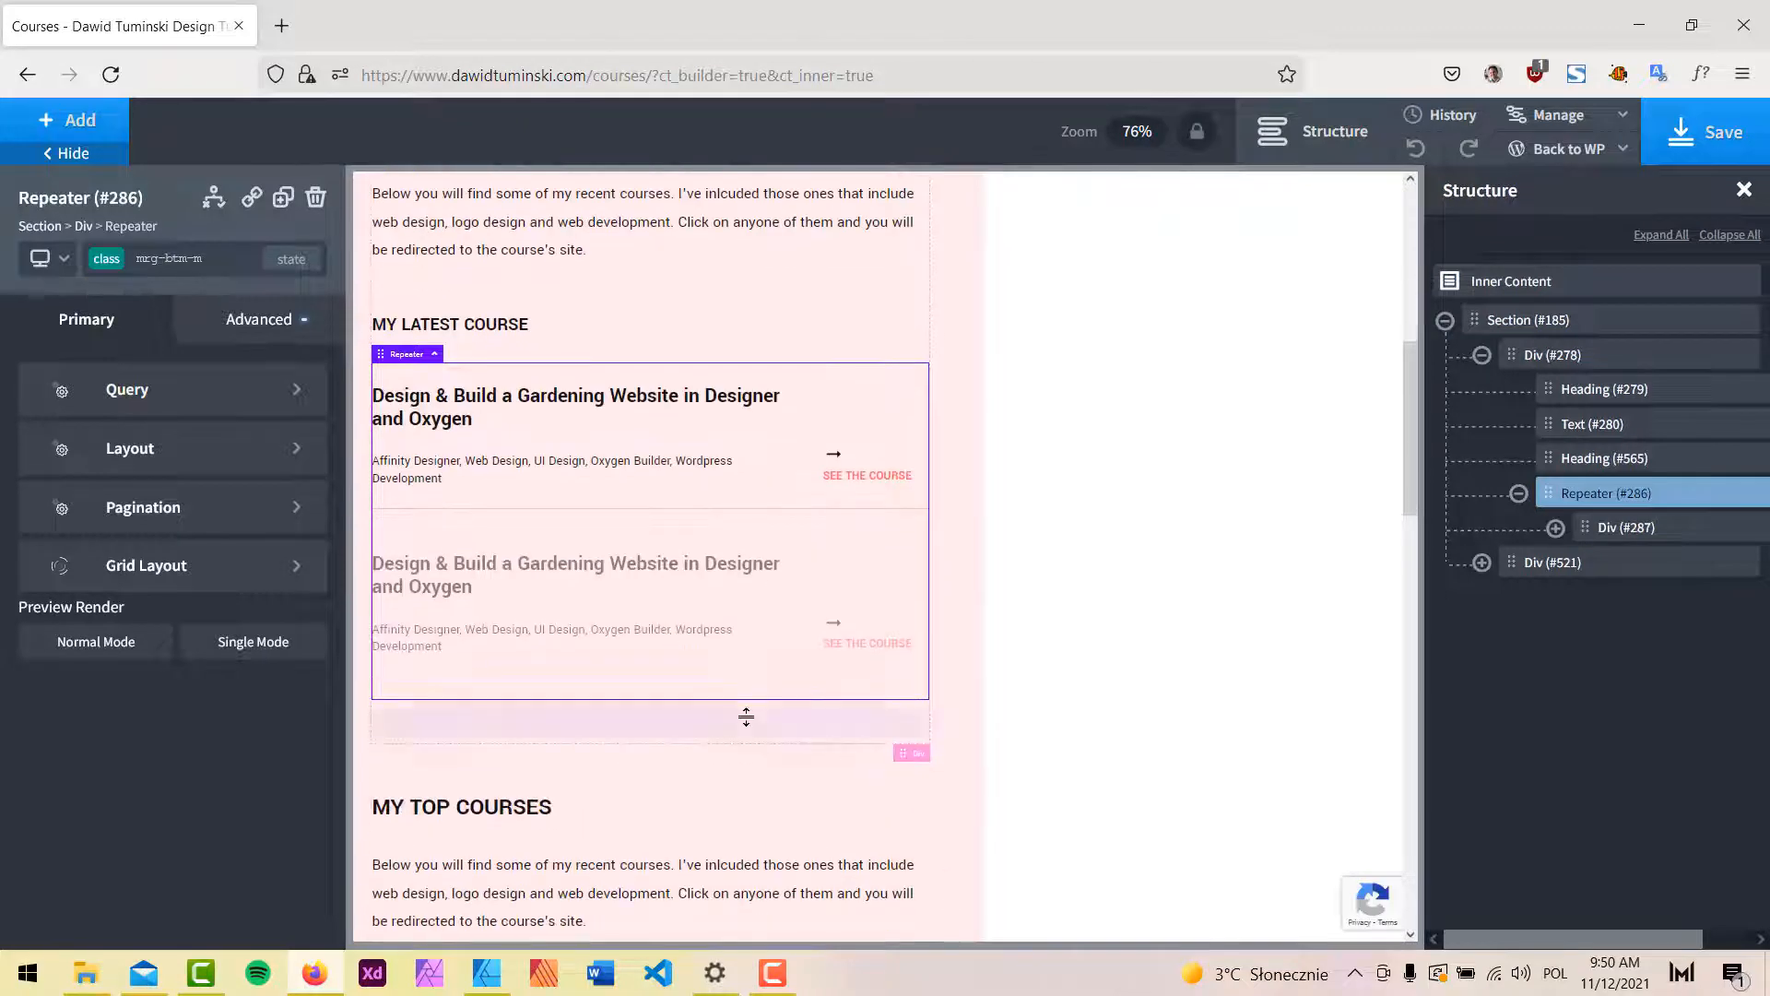
left_click(1555, 529)
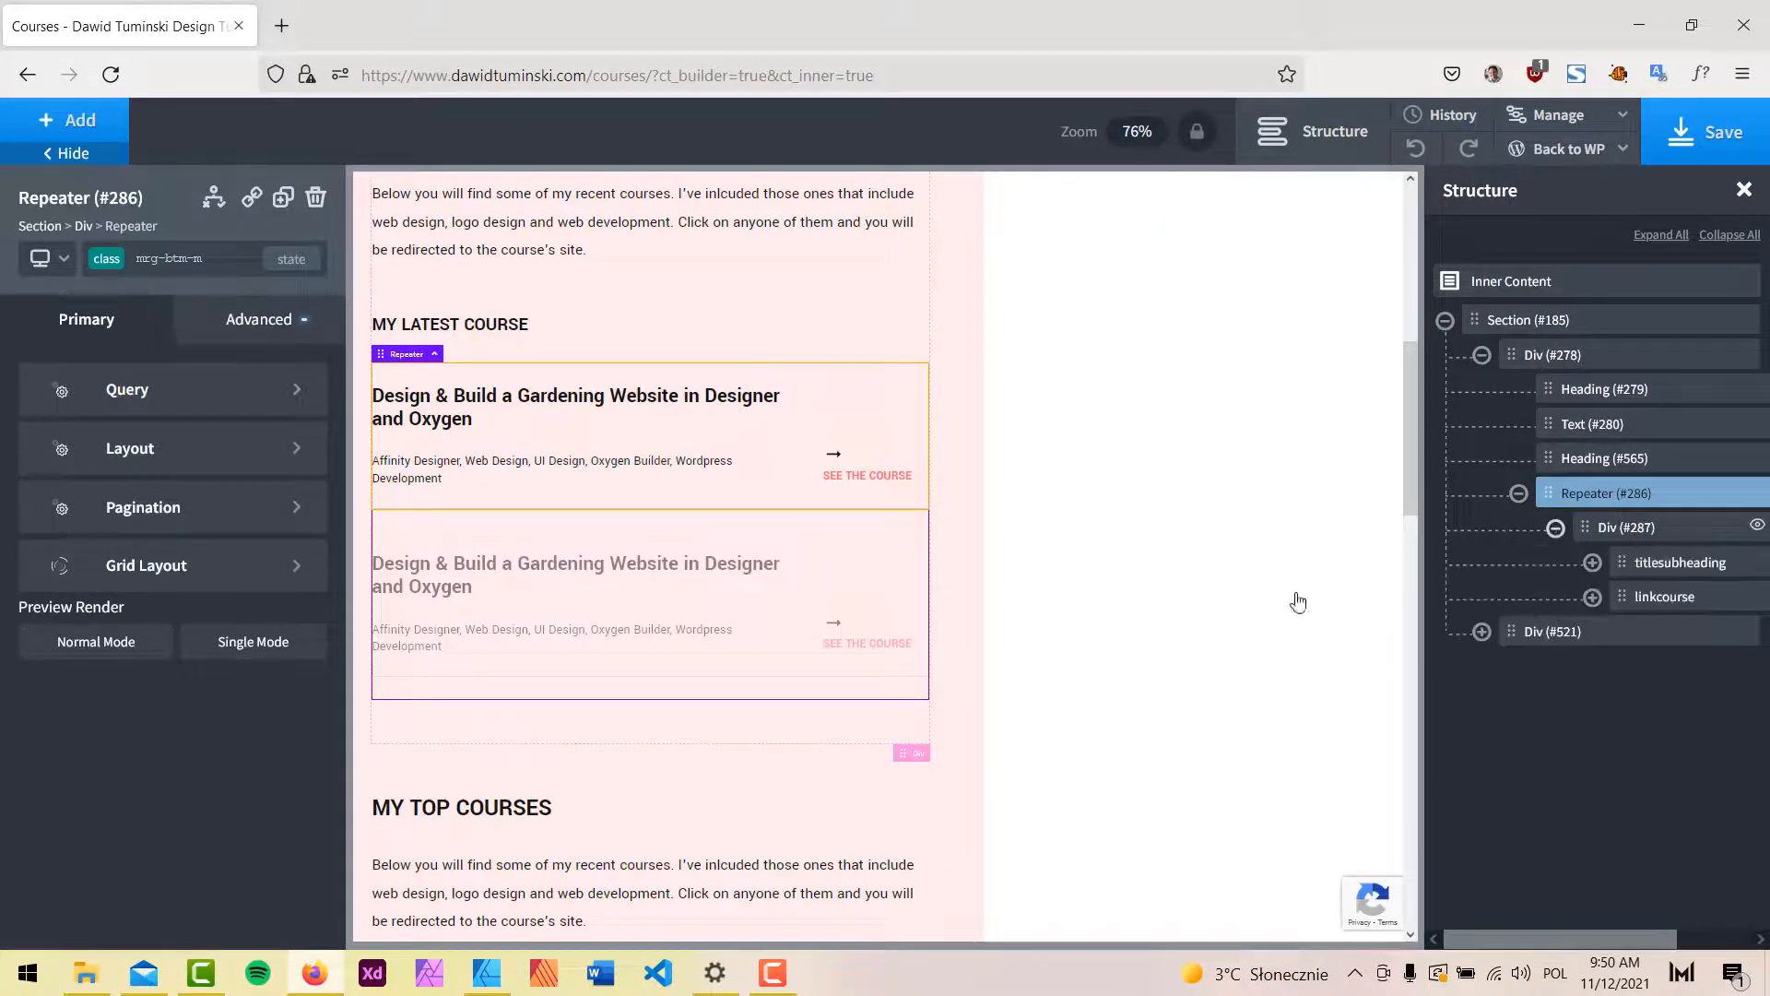
left_click(498, 984)
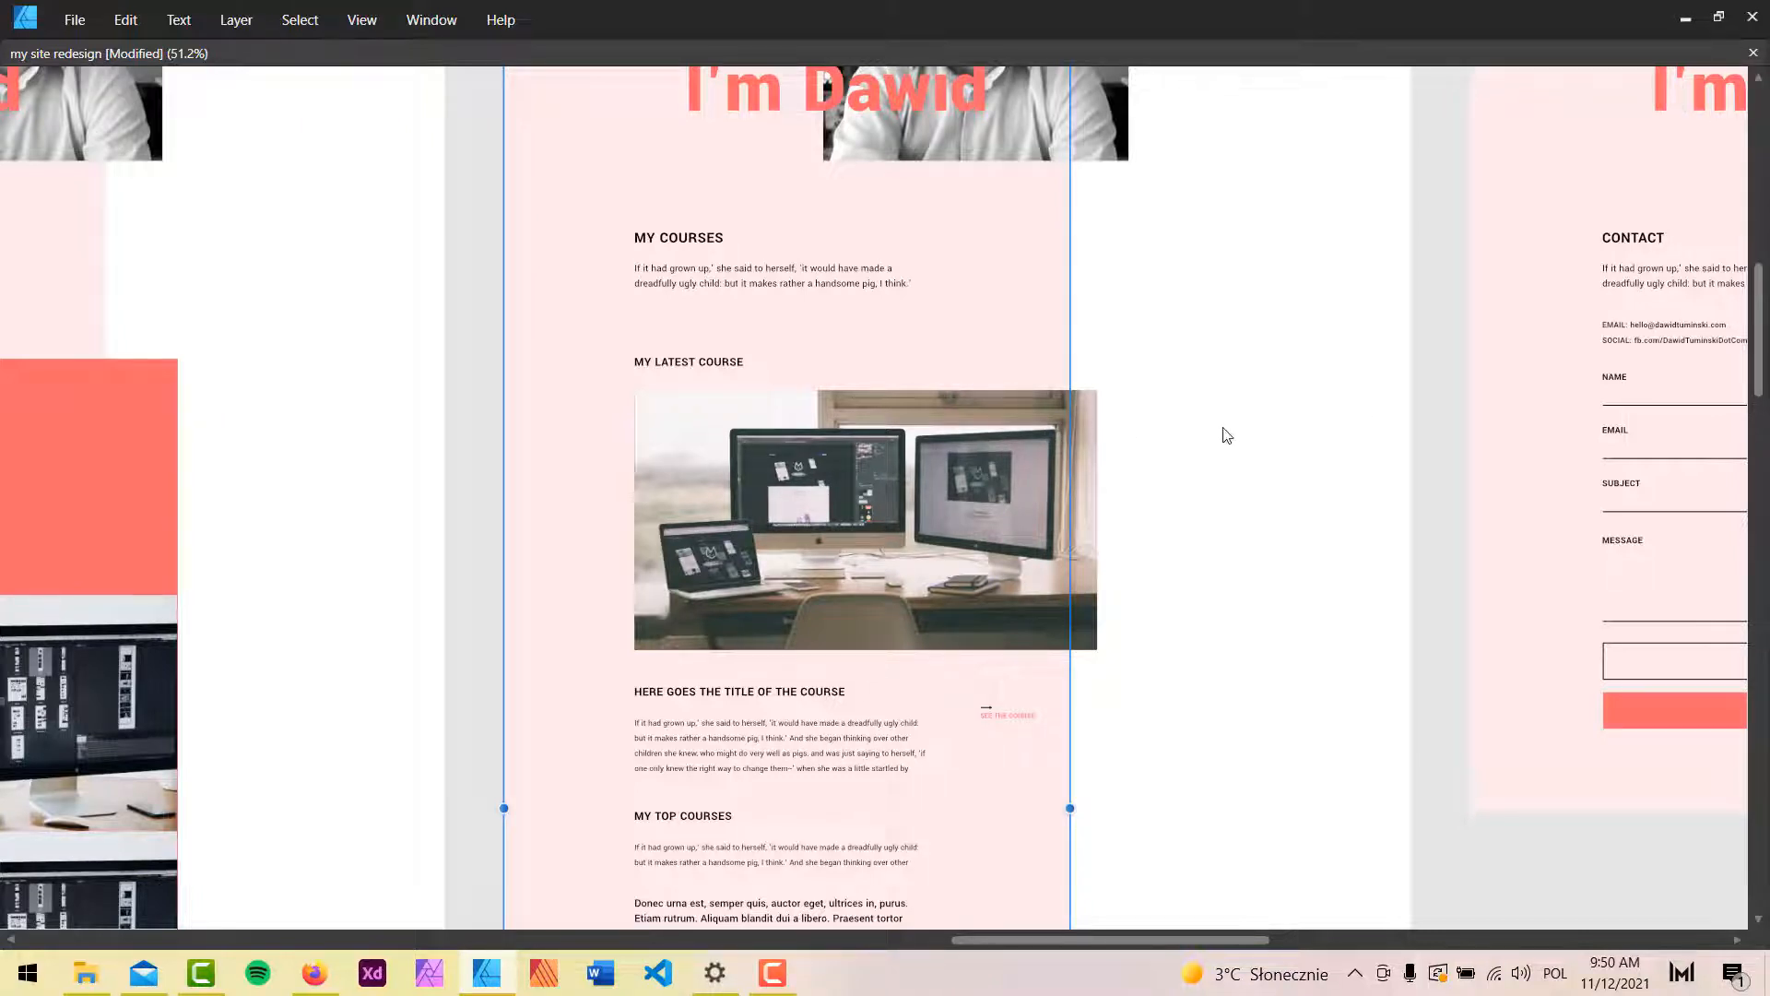
left_click(1685, 19)
Move Repeater #286 out of Div #278 to sit right after it in Section #185.
left_click(1585, 498)
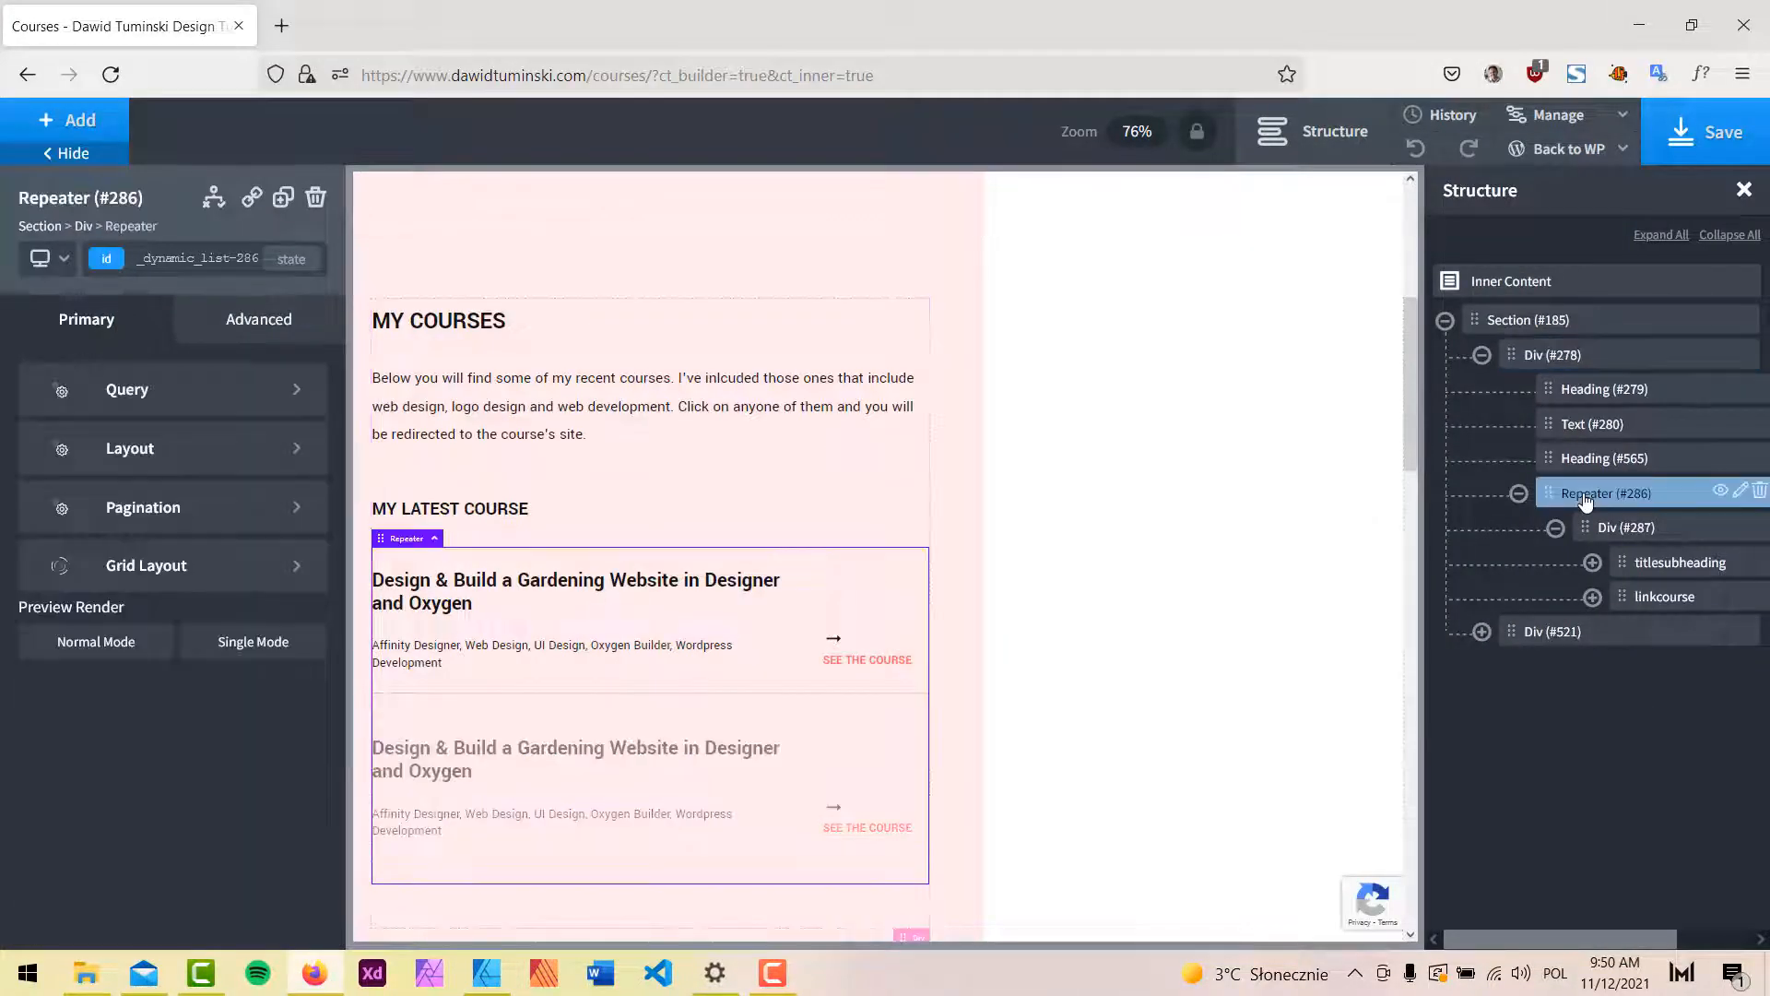
left_click(1518, 493)
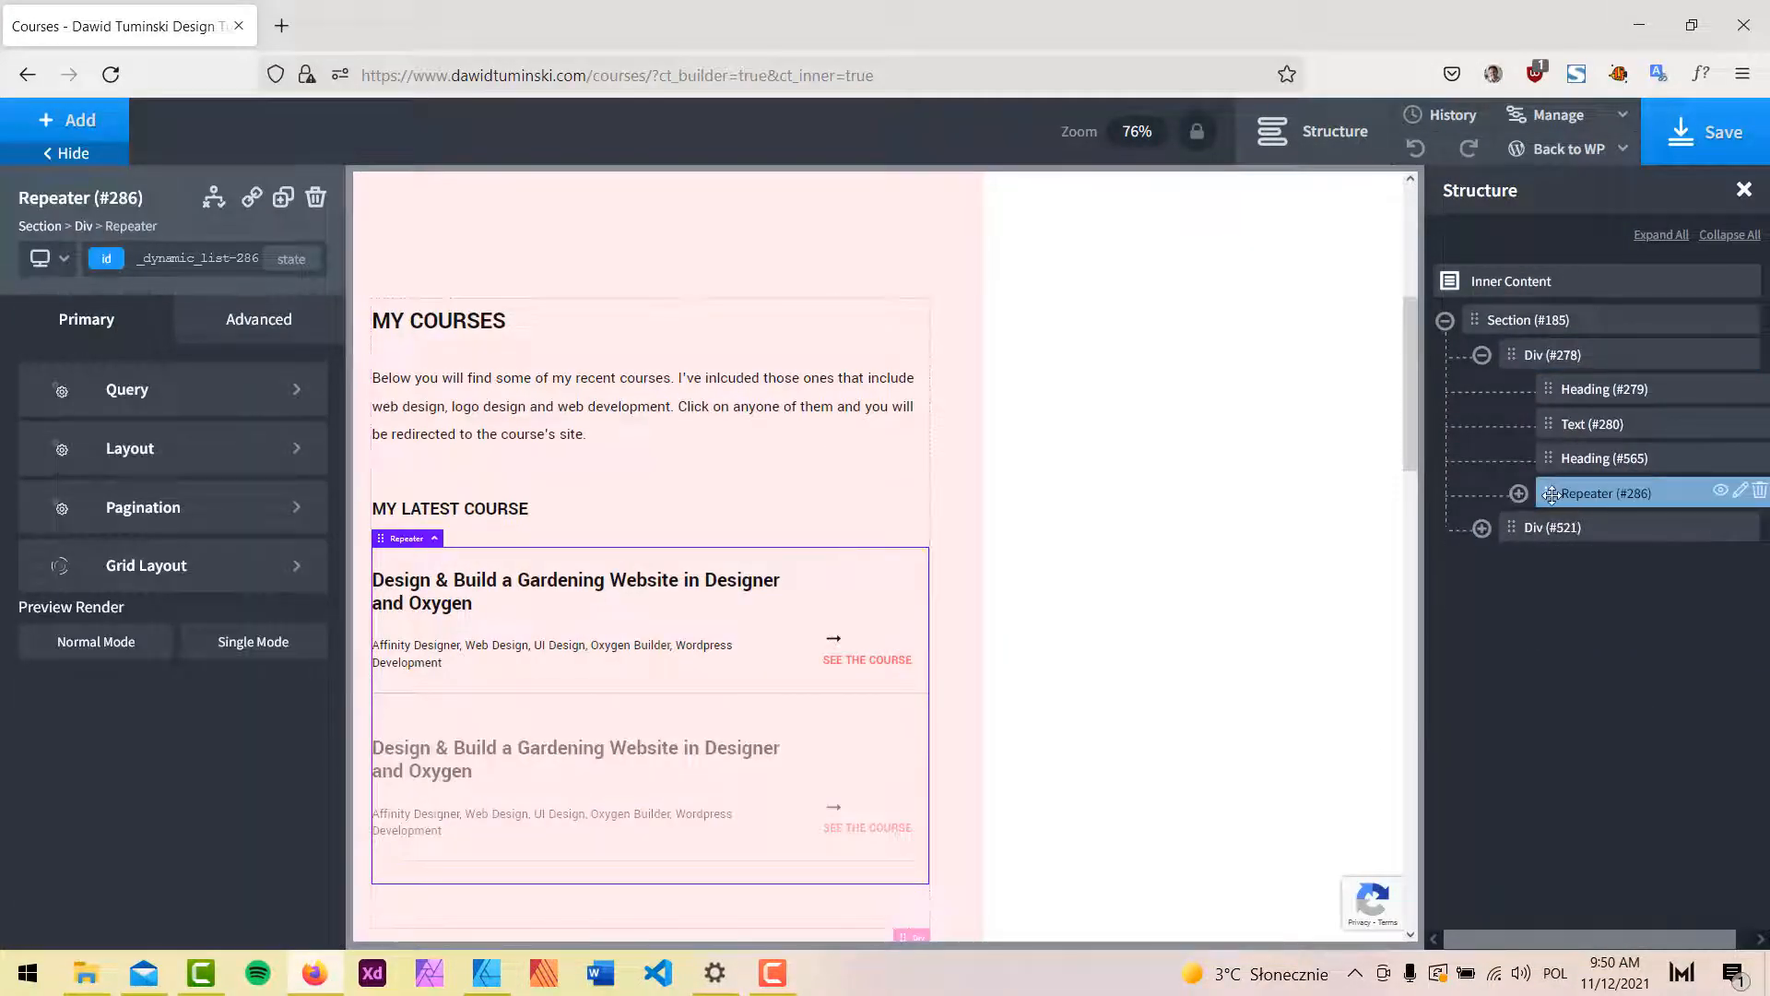
left_click_drag(1549, 493, 1537, 350)
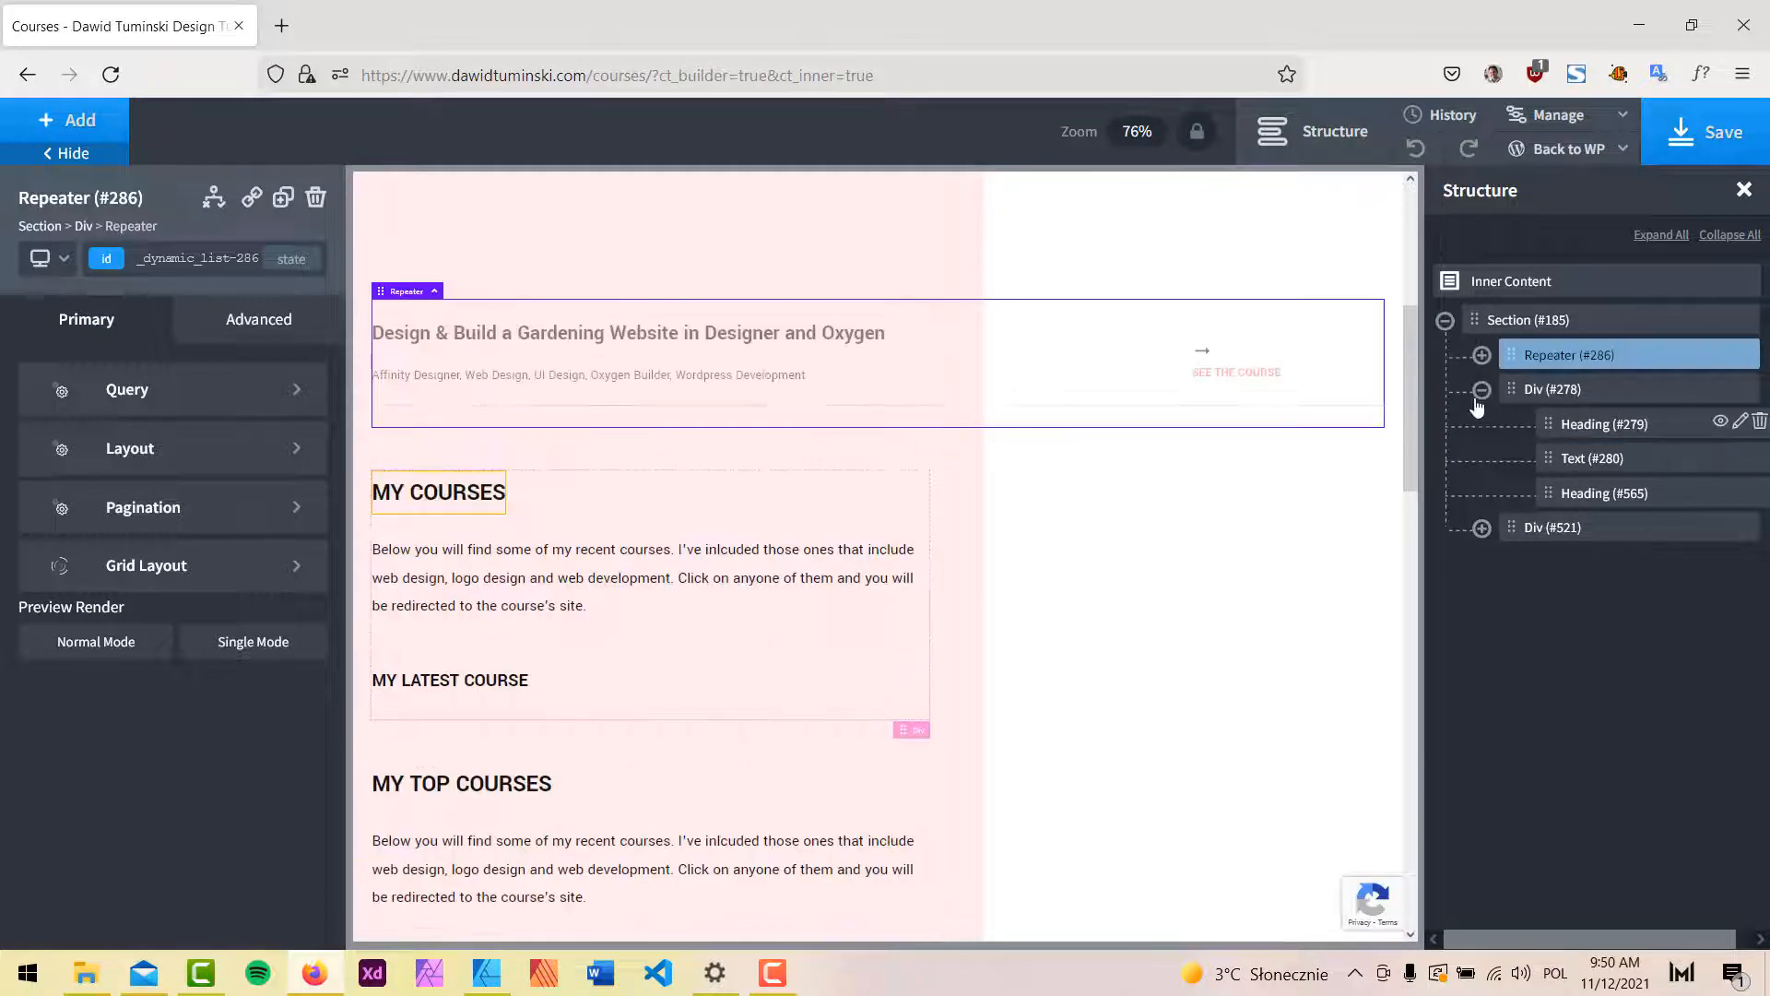
left_click(1481, 389)
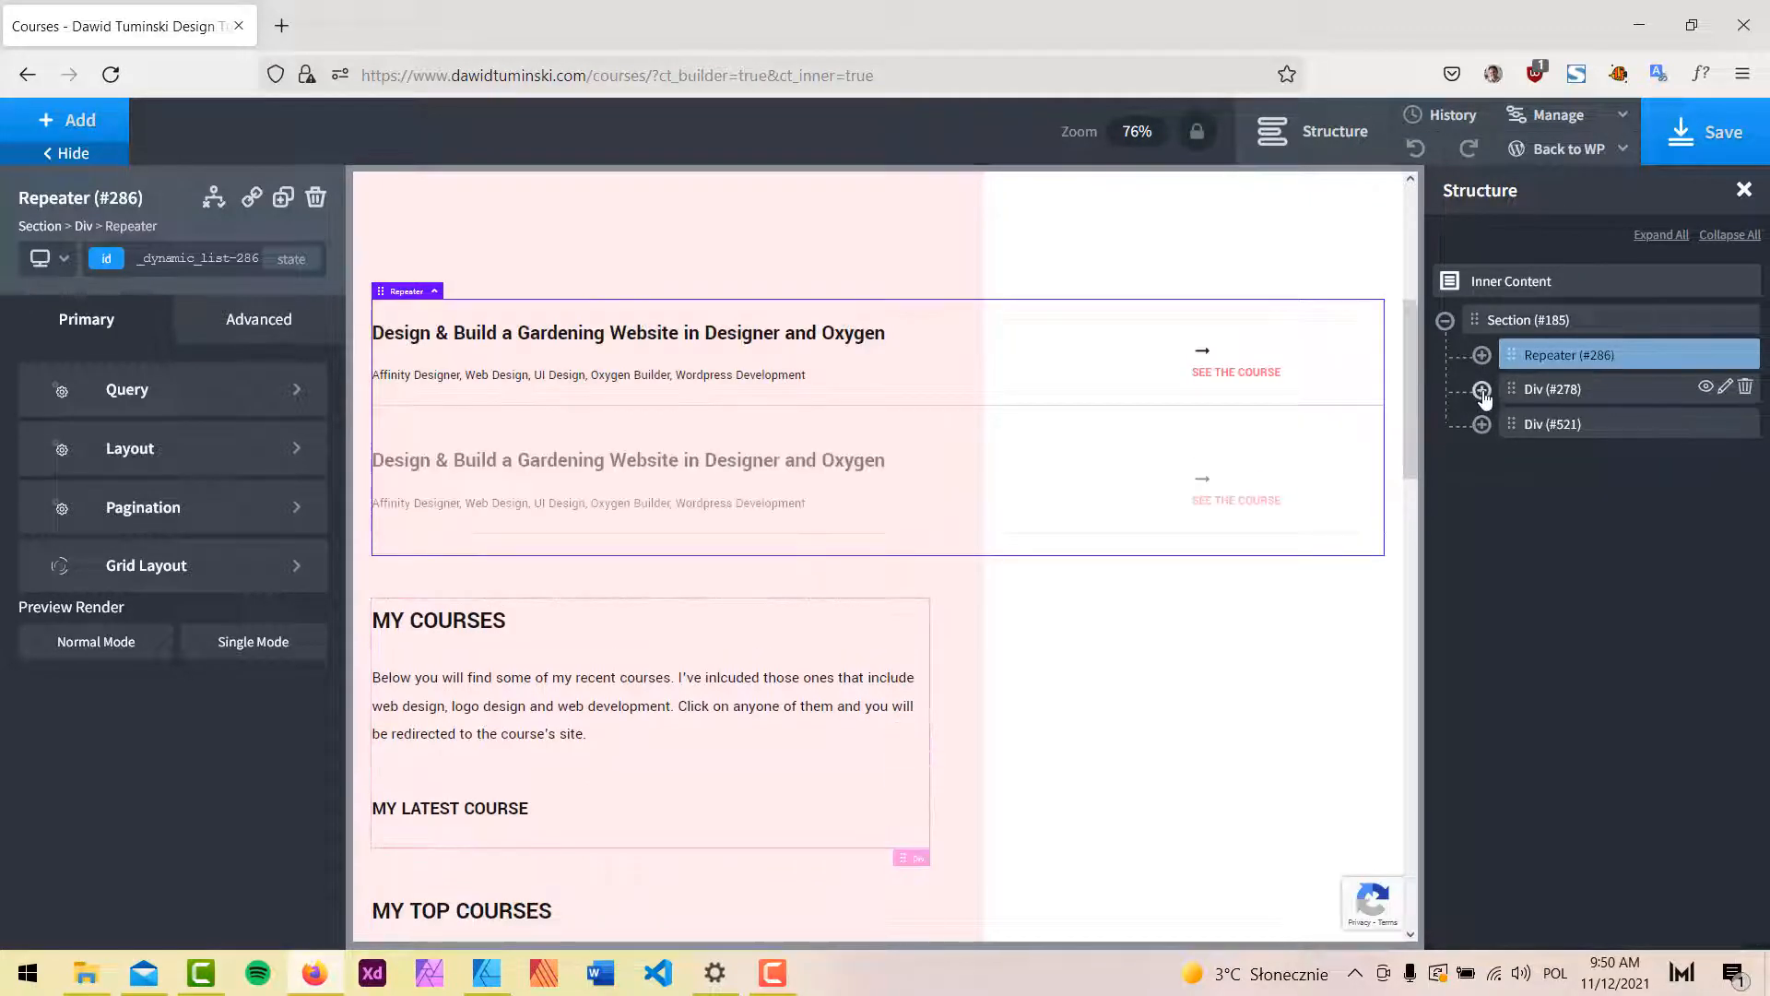
left_click_drag(1512, 356, 1558, 378)
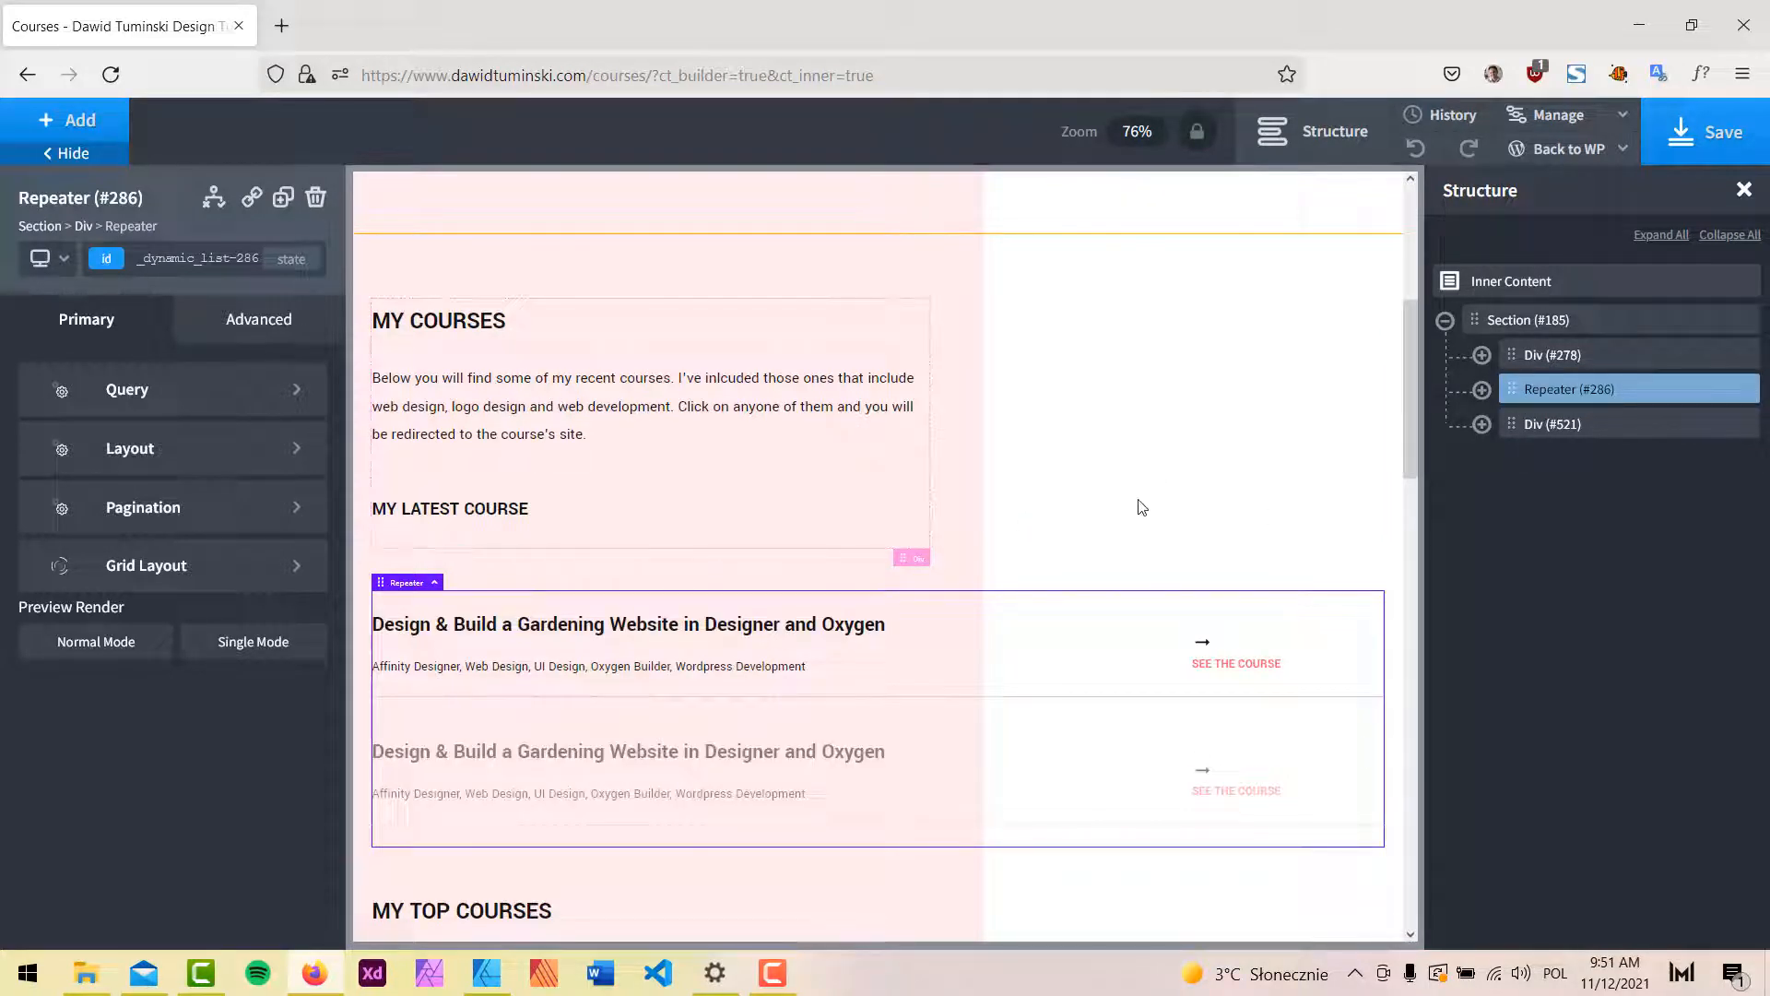
Set the course repeater's width to 75% under Advanced > Size & Spacing.
left_click(1482, 424)
left_click(1482, 424)
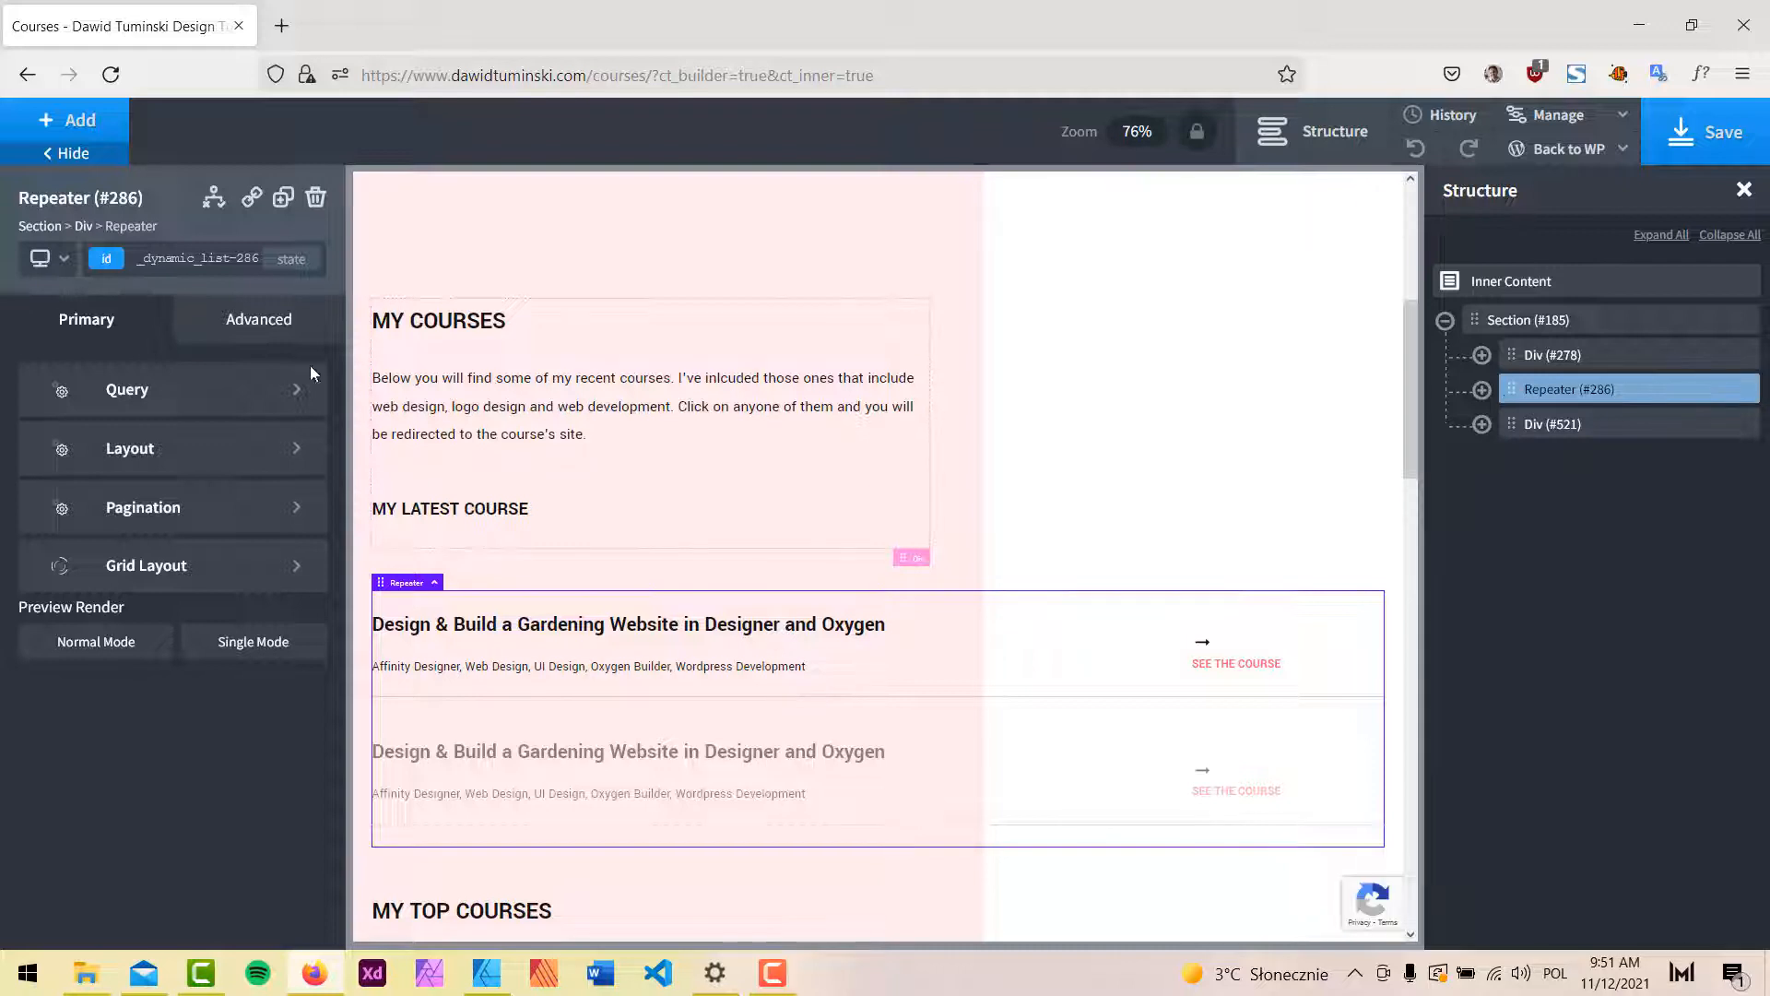
left_click(259, 321)
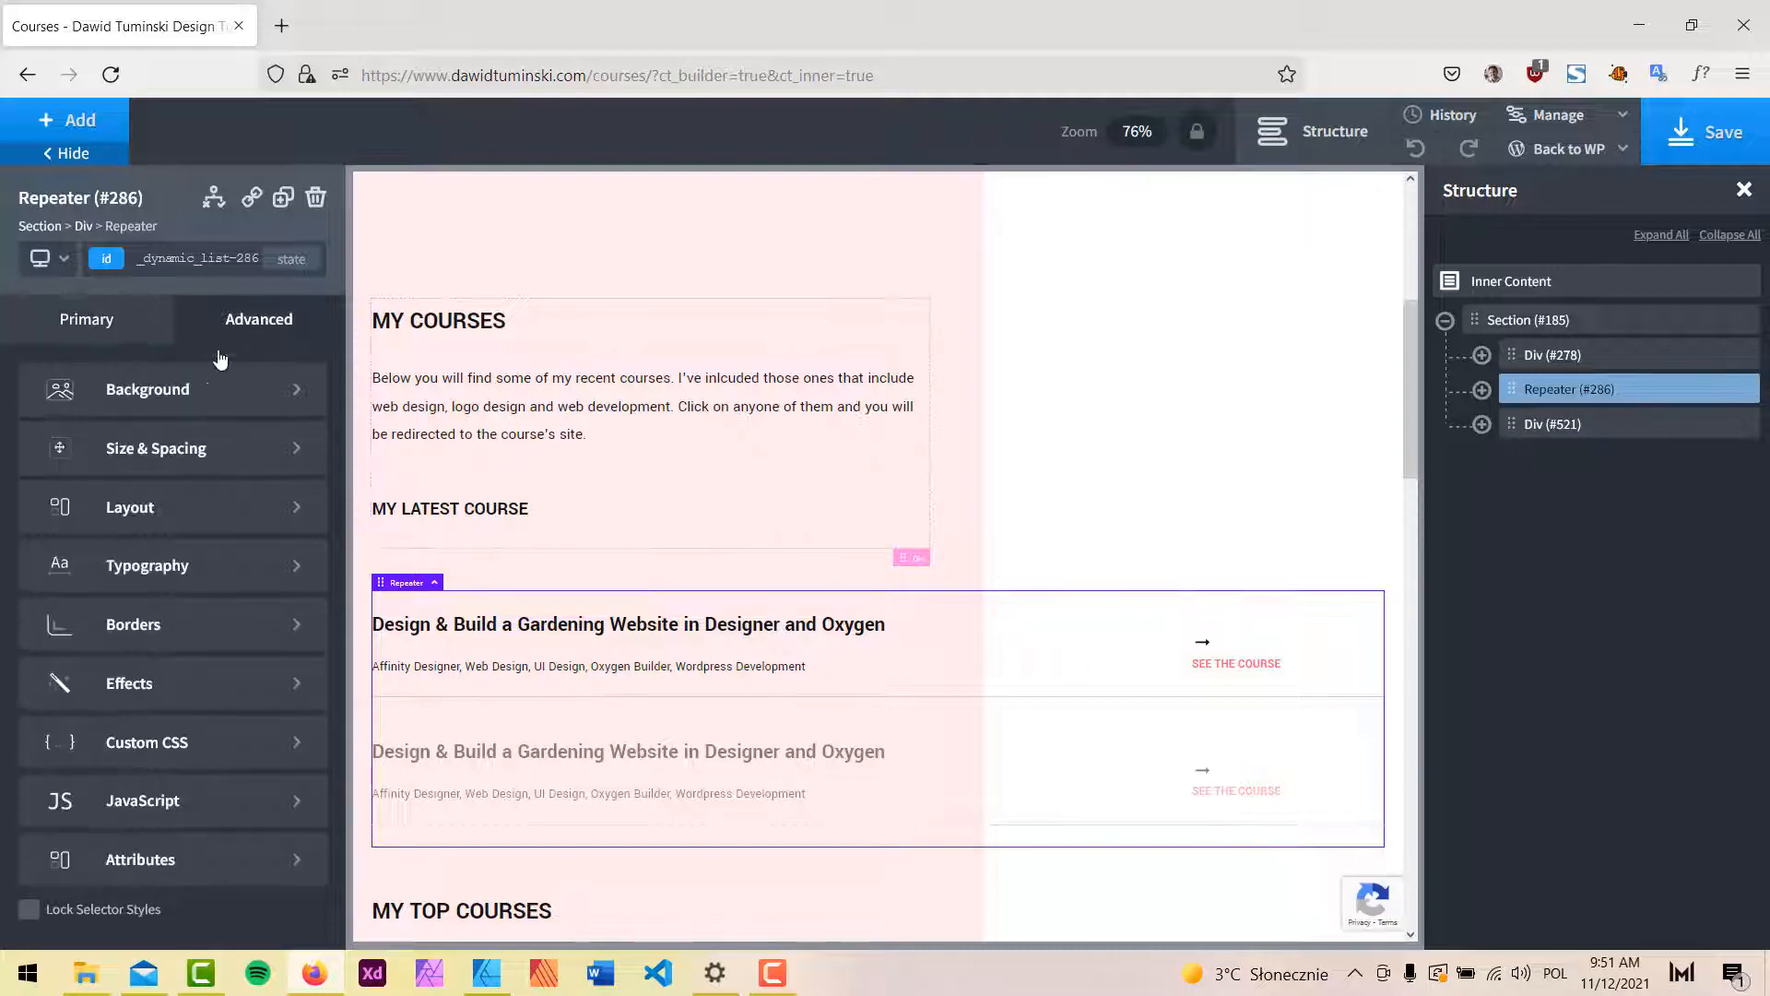
left_click(92, 447)
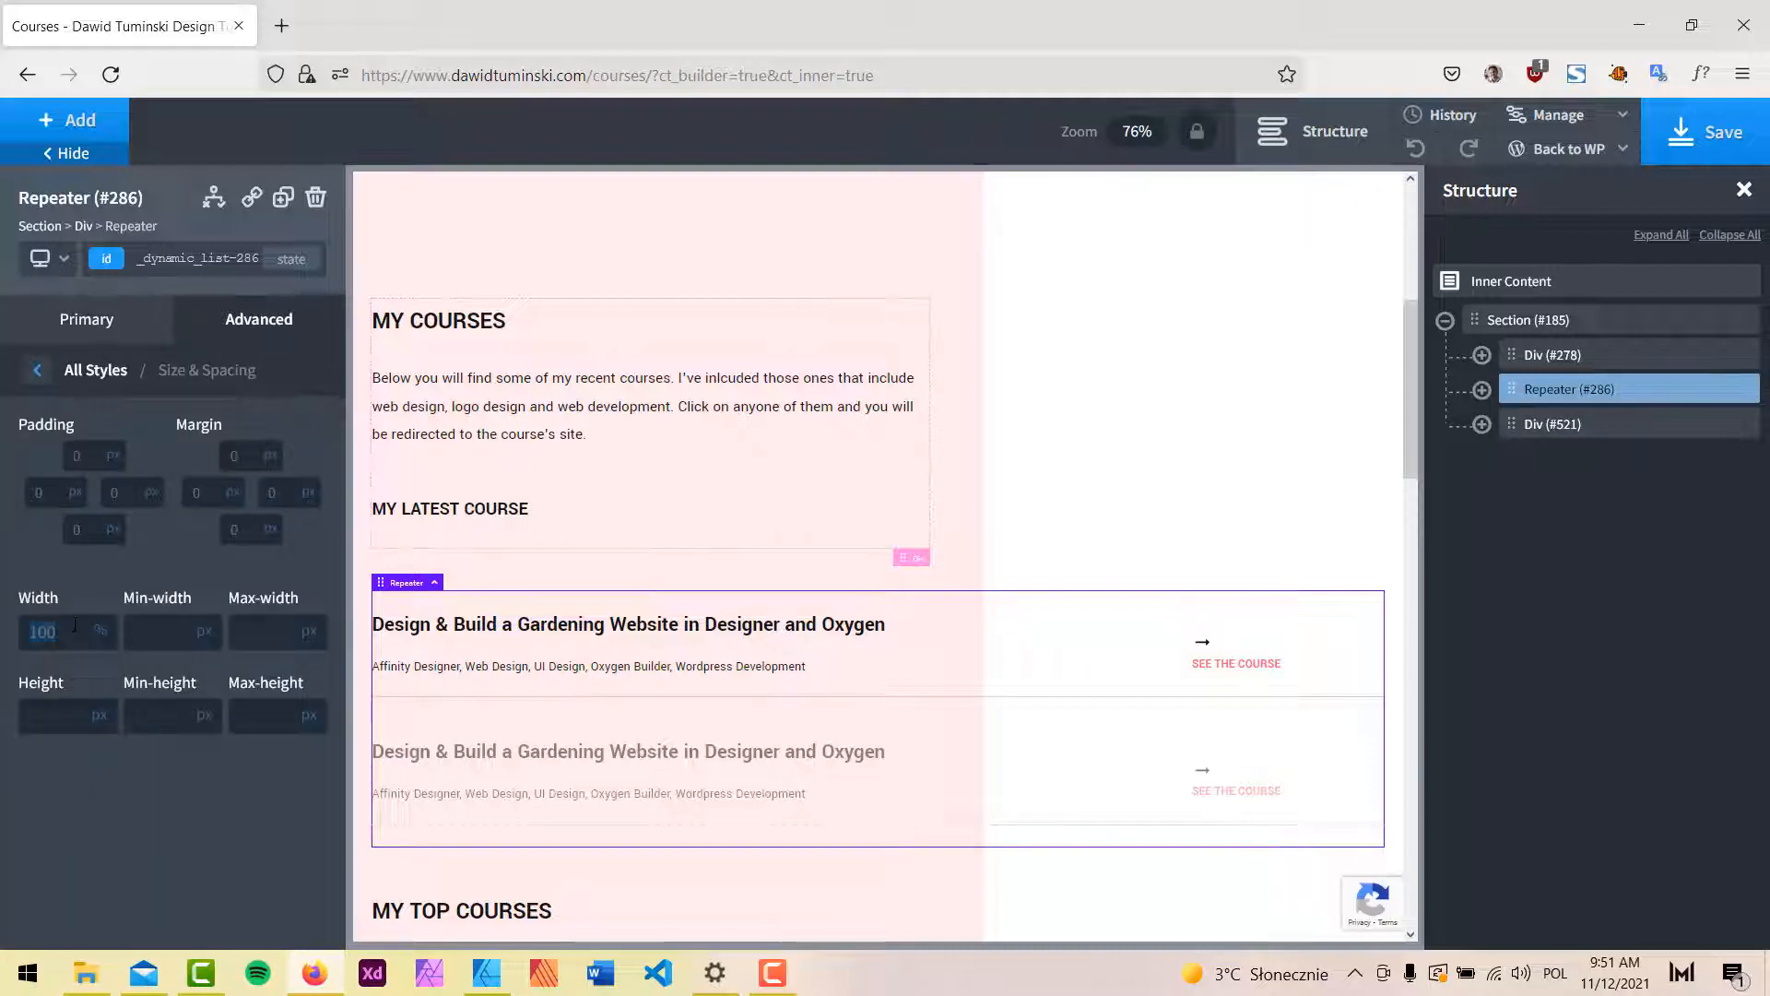
type("75")
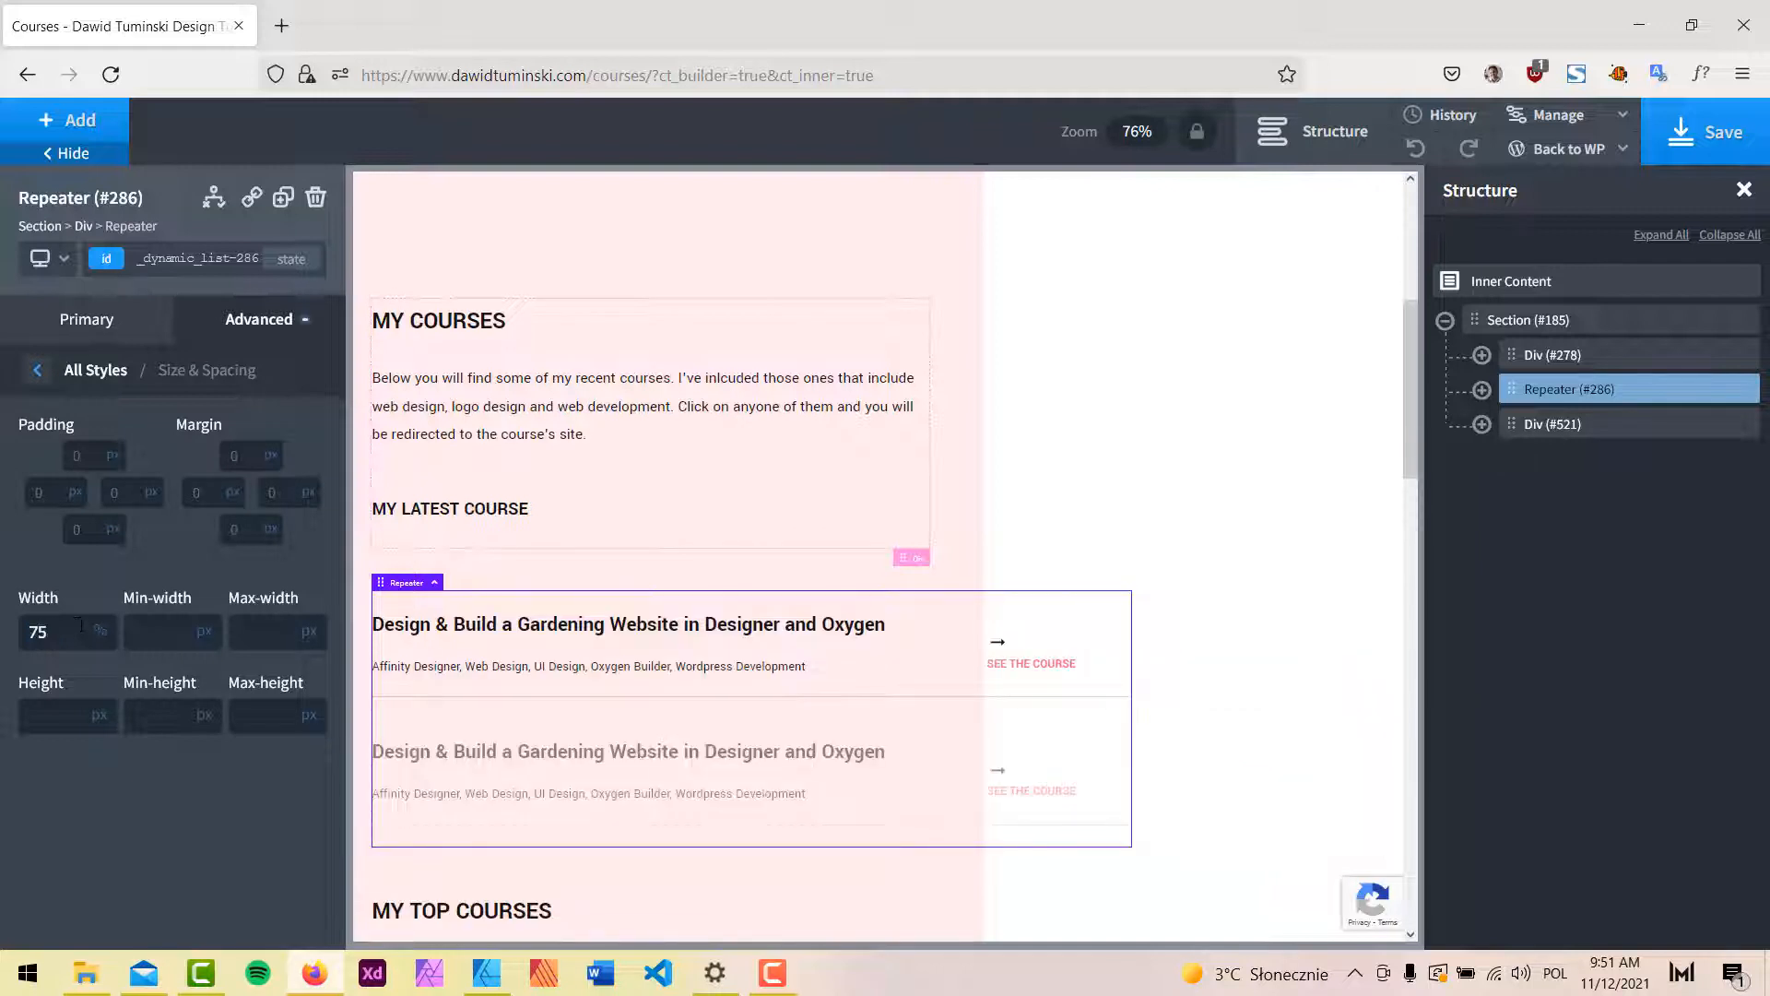
Expand the repeater's course item and title group, then view the Affinity Designer mockup.
left_click(1481, 391)
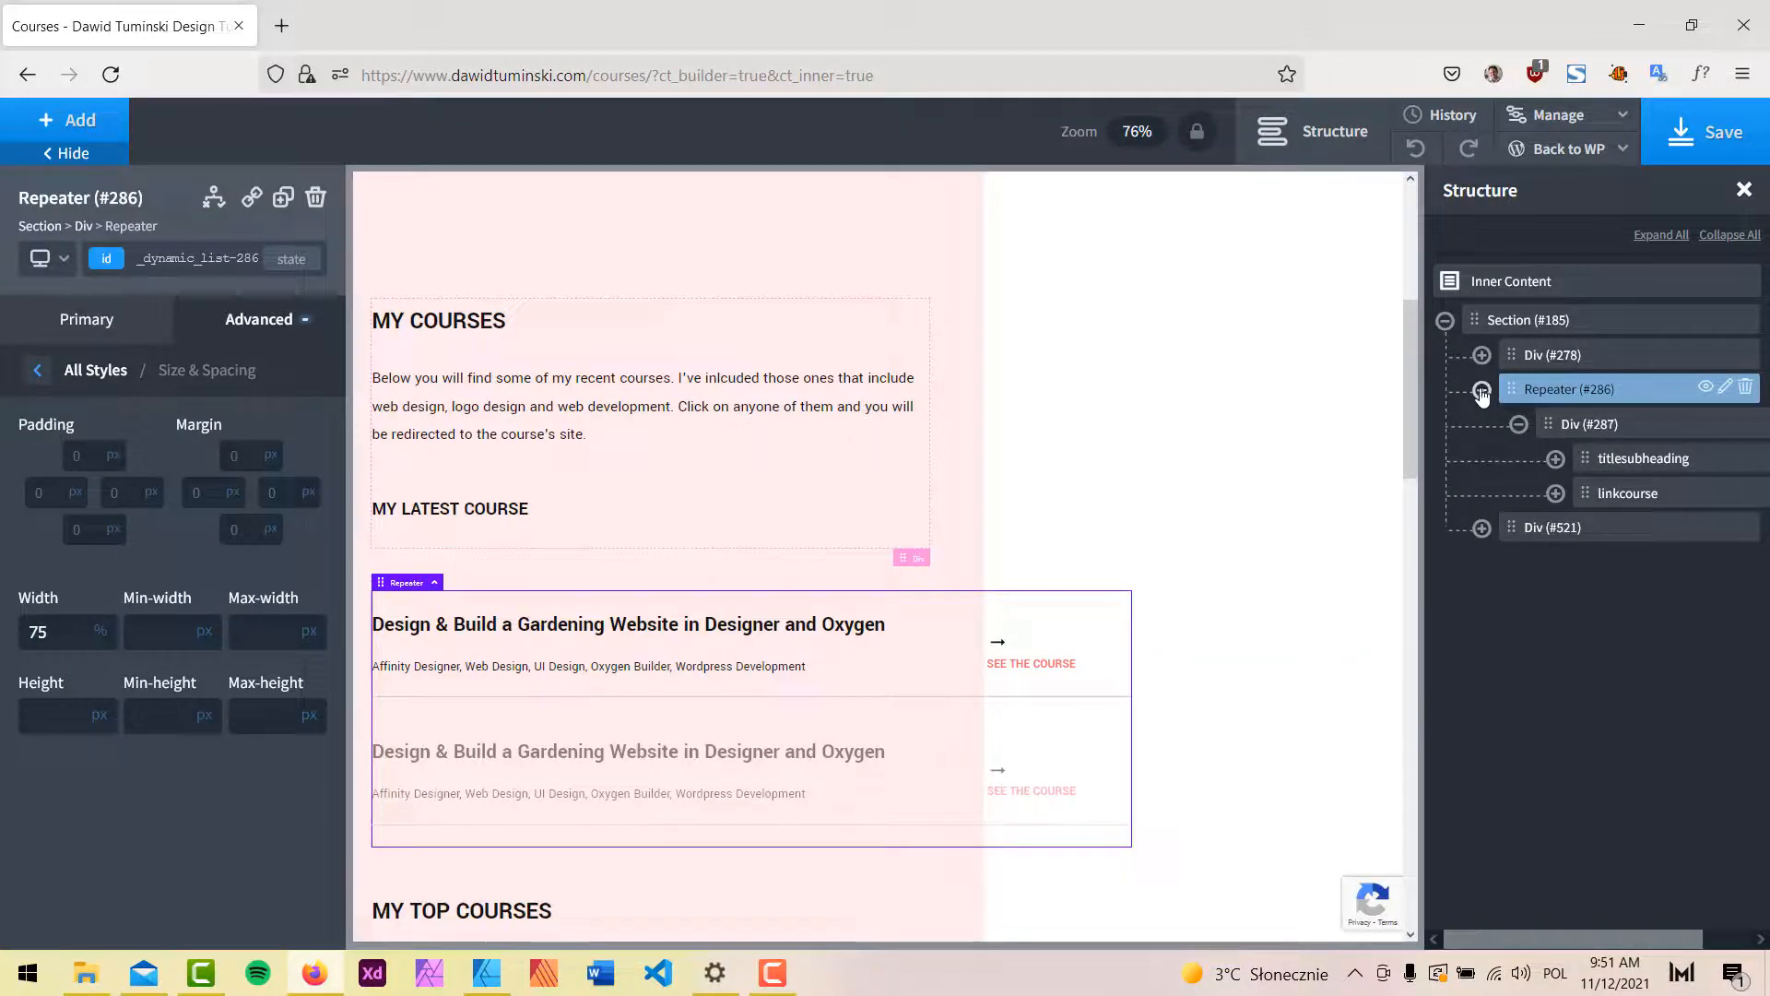
left_click(1632, 435)
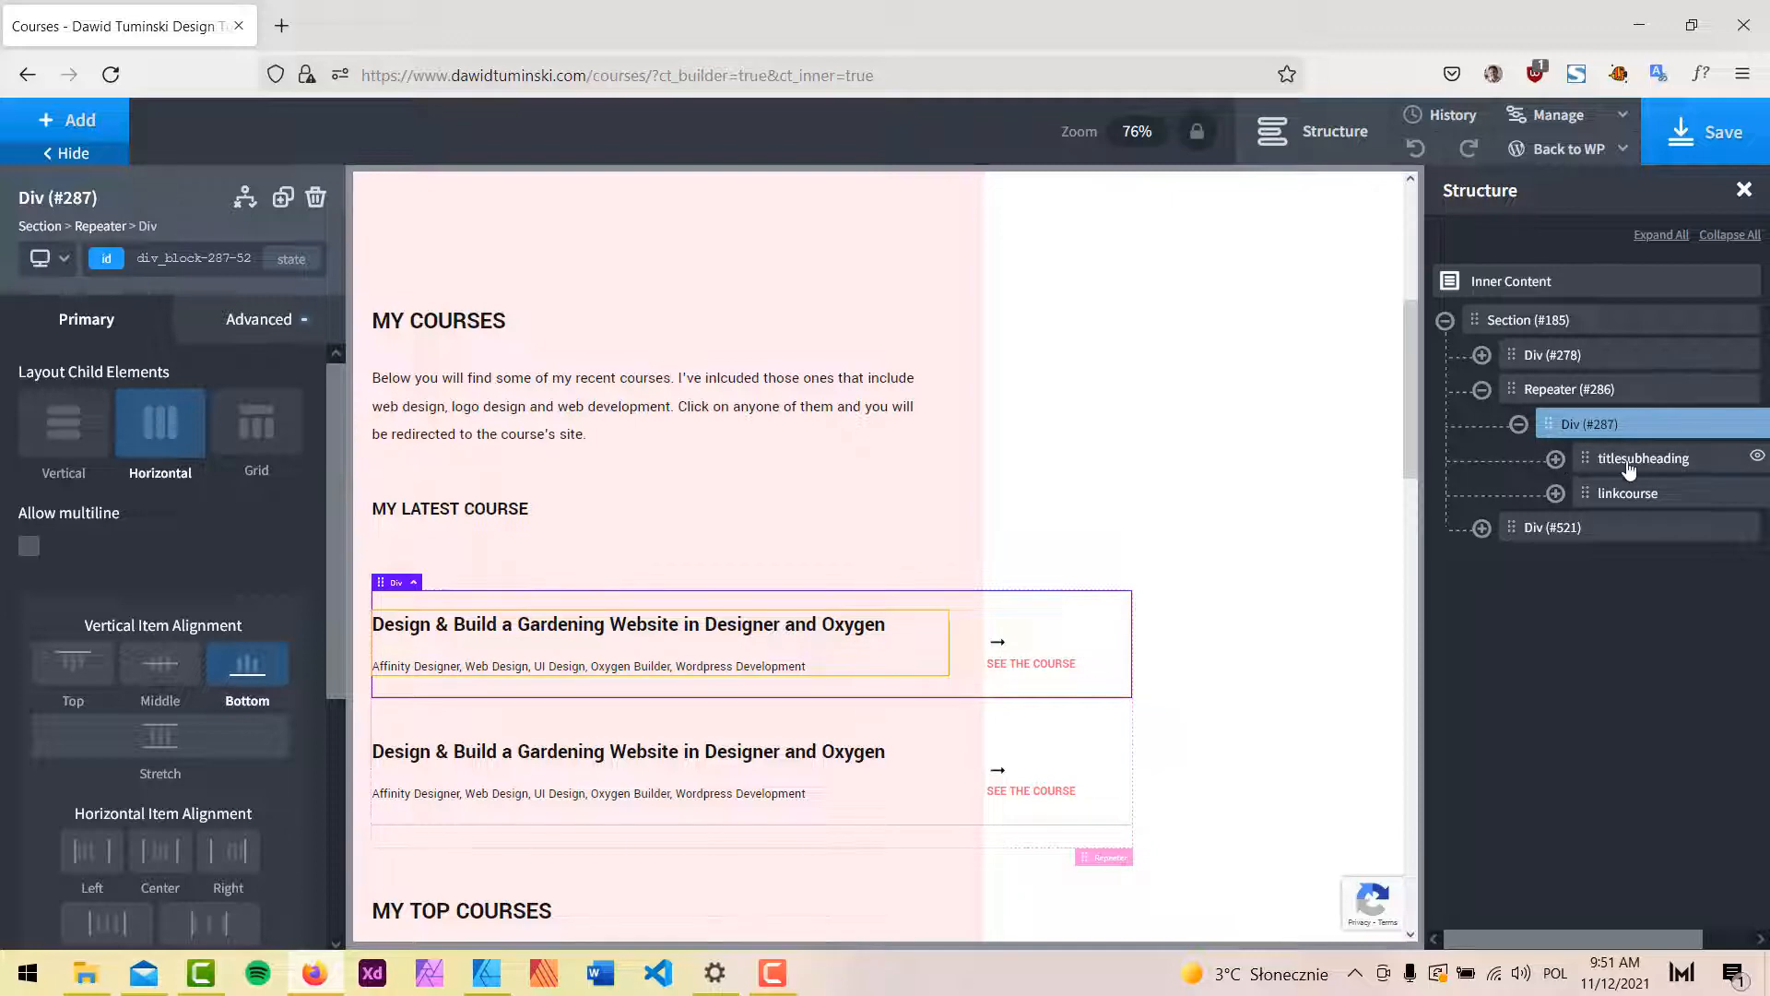
left_click(1556, 459)
left_click(1556, 459)
left_click(487, 972)
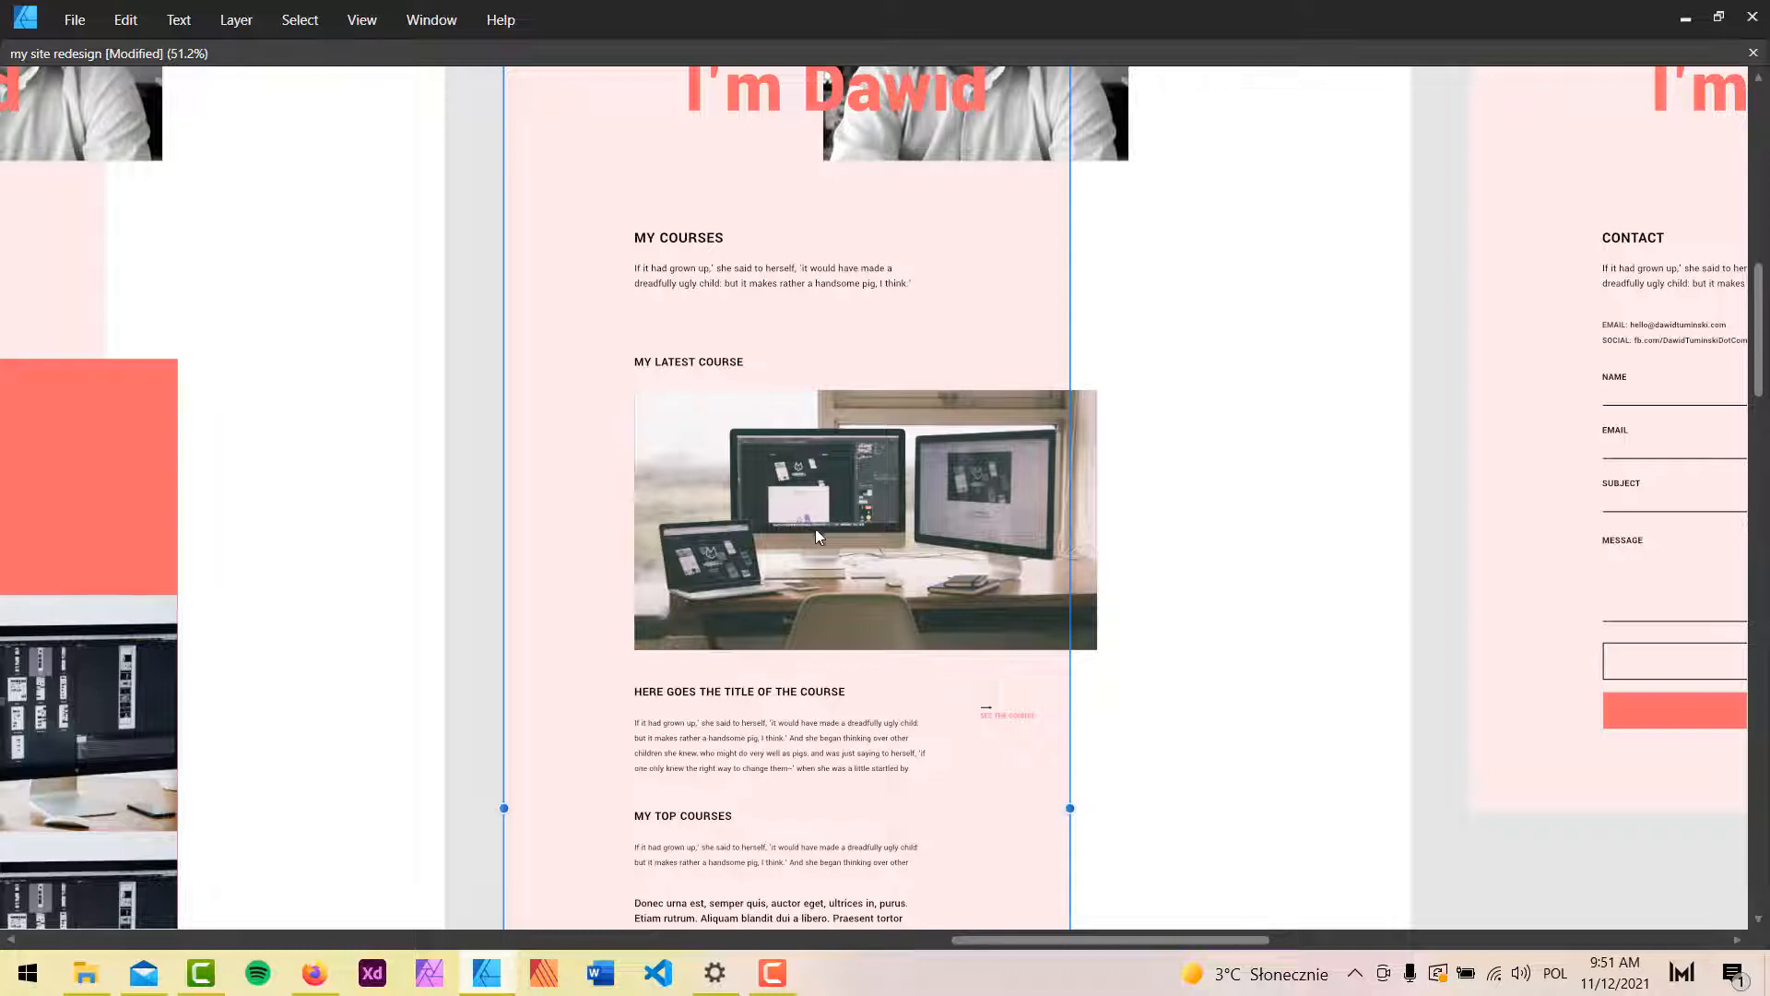
Add an Image element above the course title in the card, keeping a vertical layout.
left_click(1685, 18)
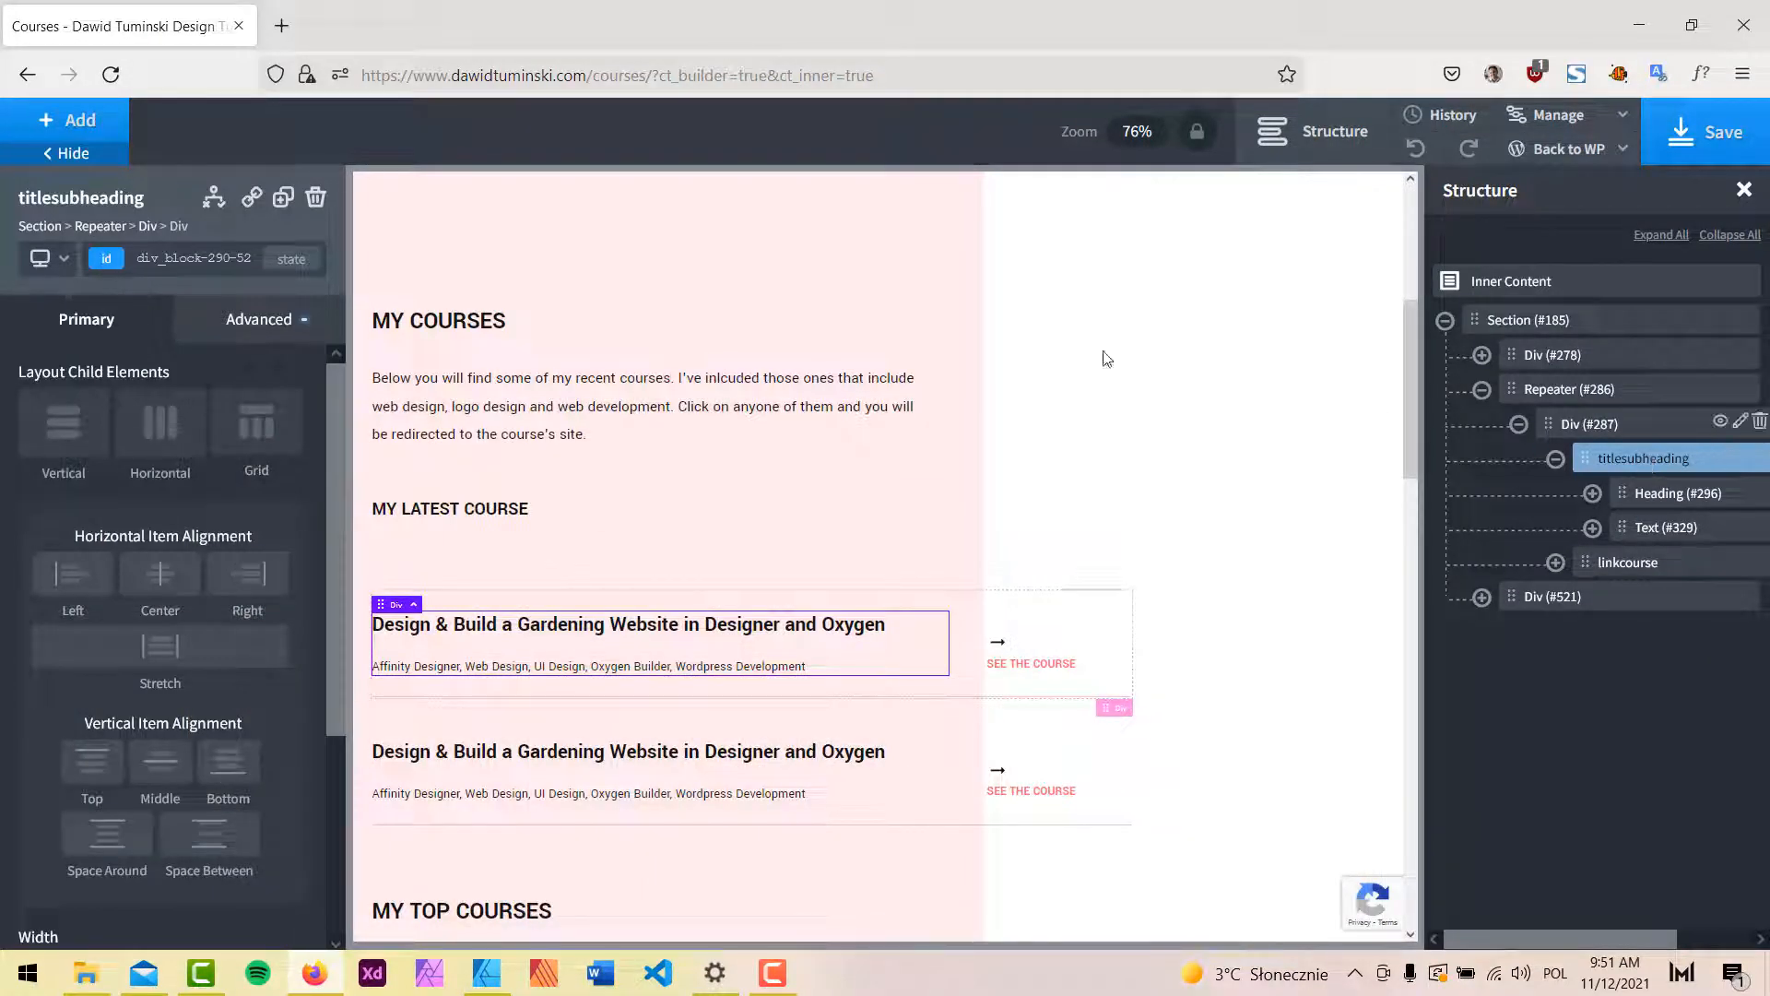
left_click(85, 136)
type("im")
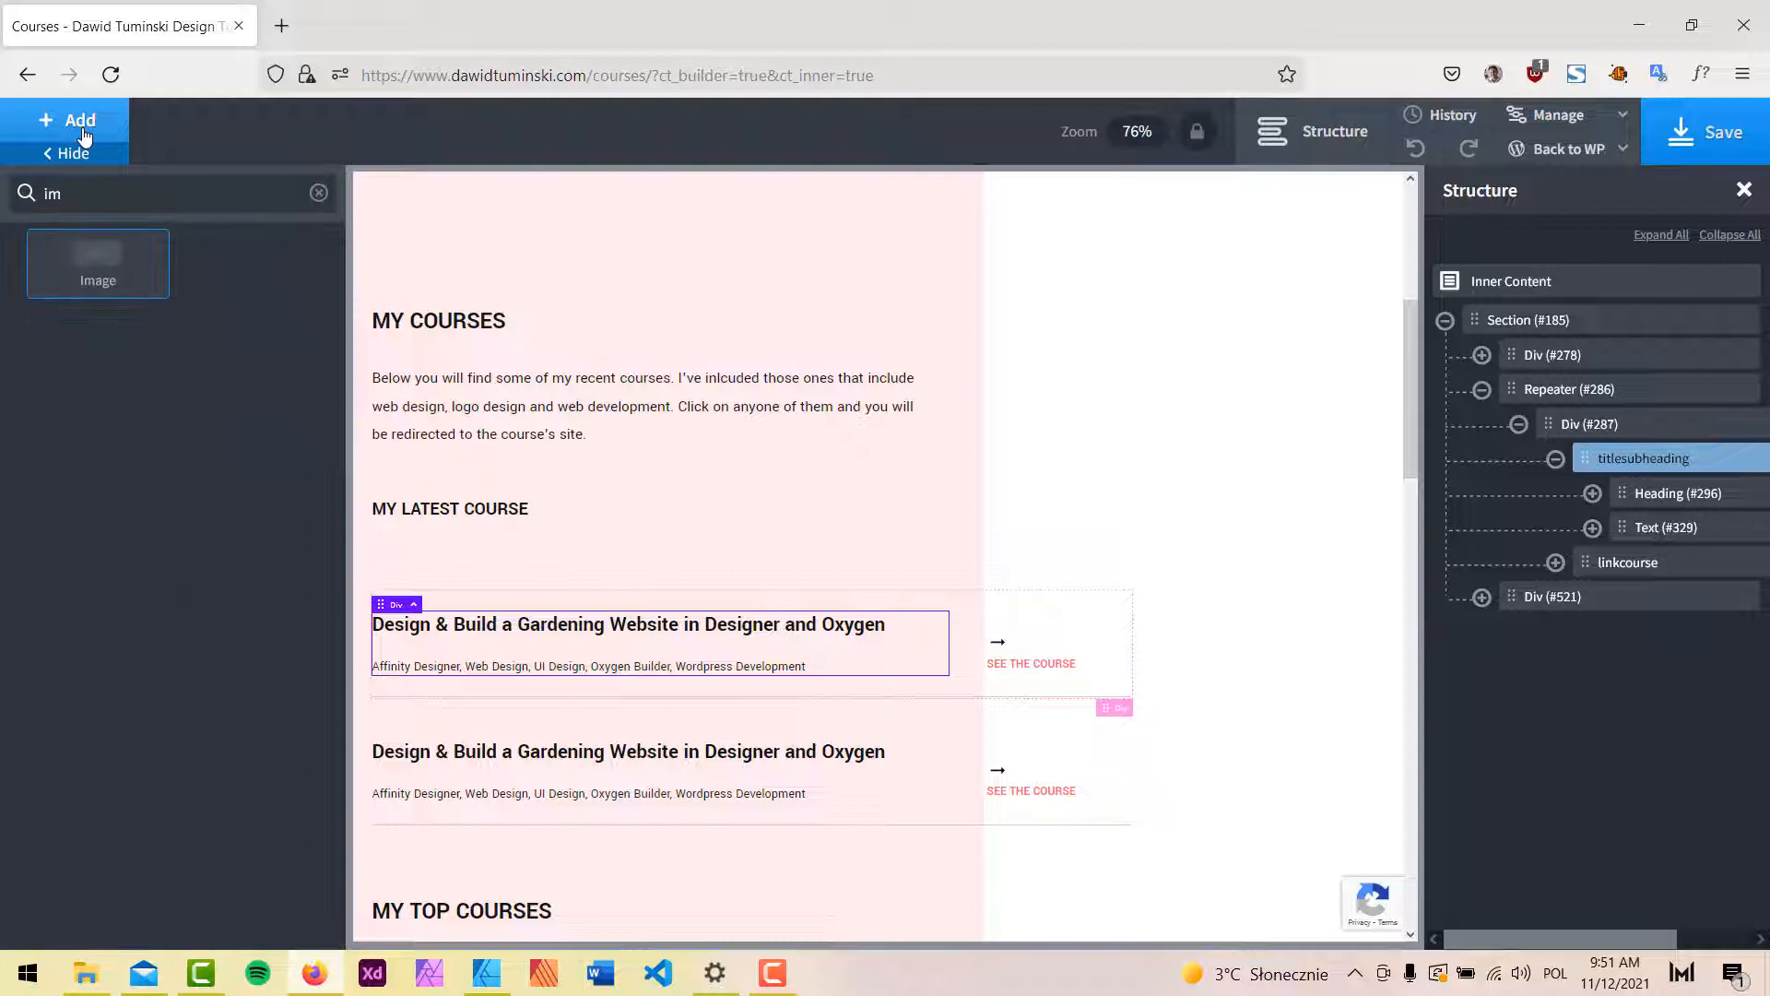
left_click(93, 261)
left_click_drag(1620, 564, 1586, 459)
left_click(184, 420)
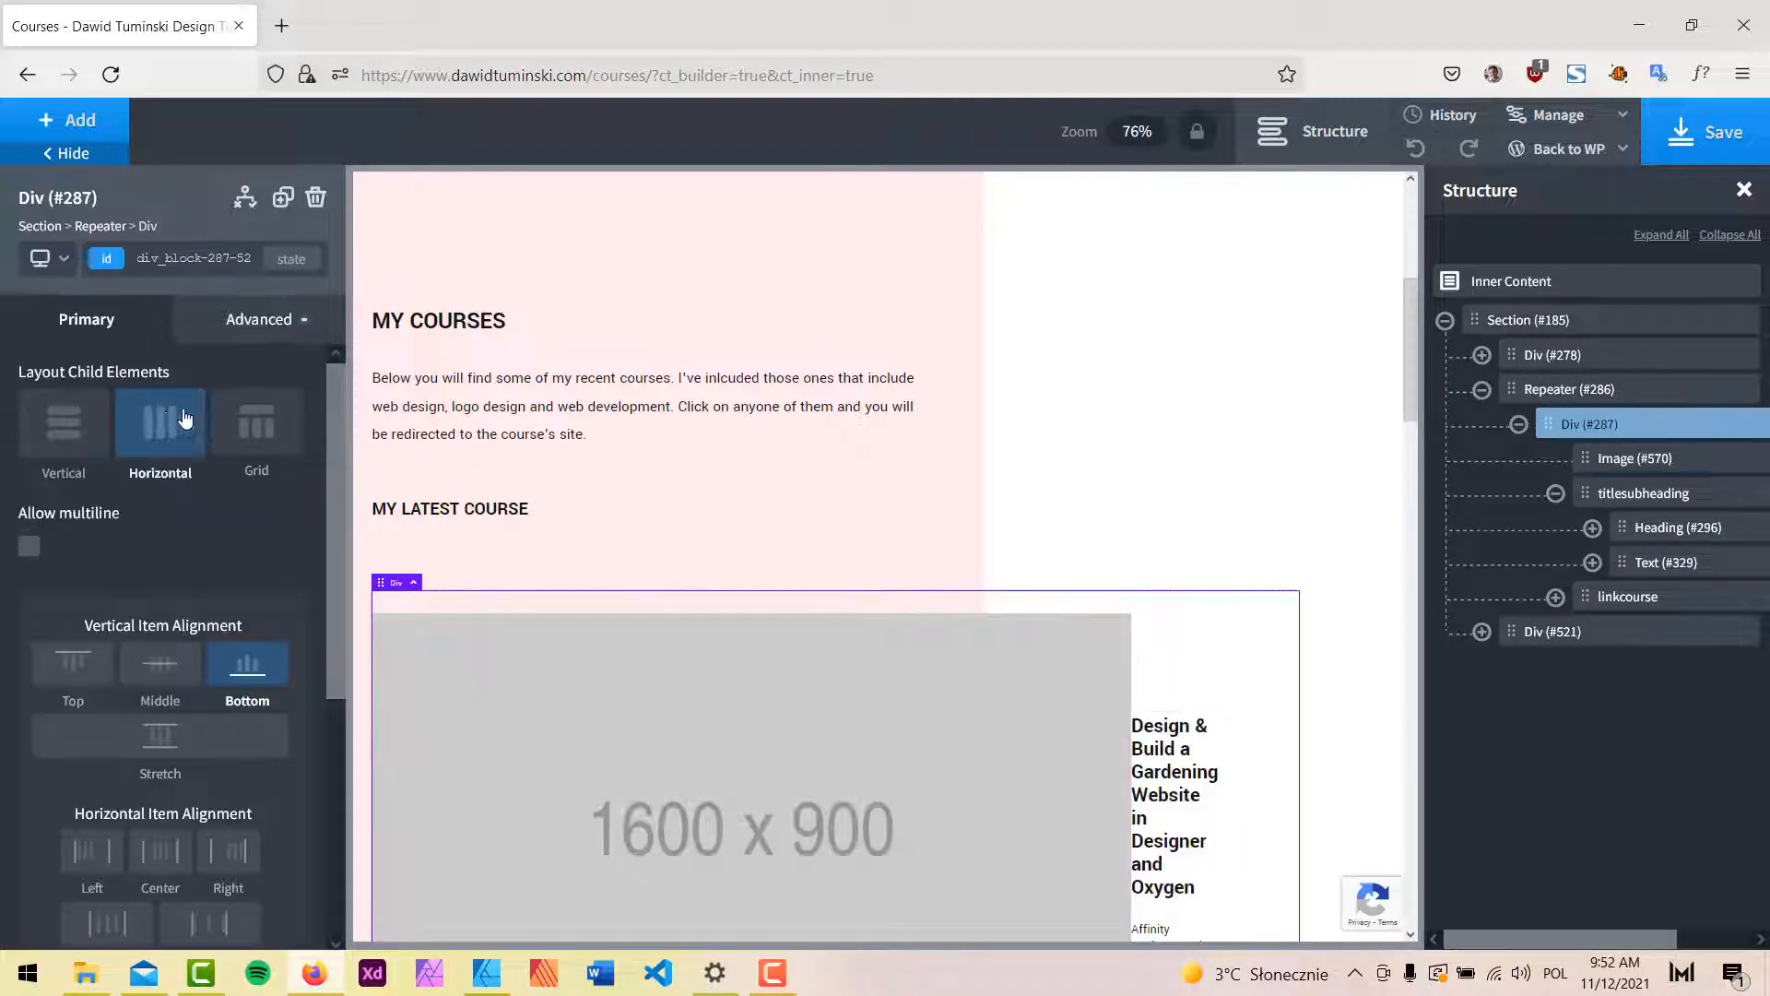
left_click(168, 423)
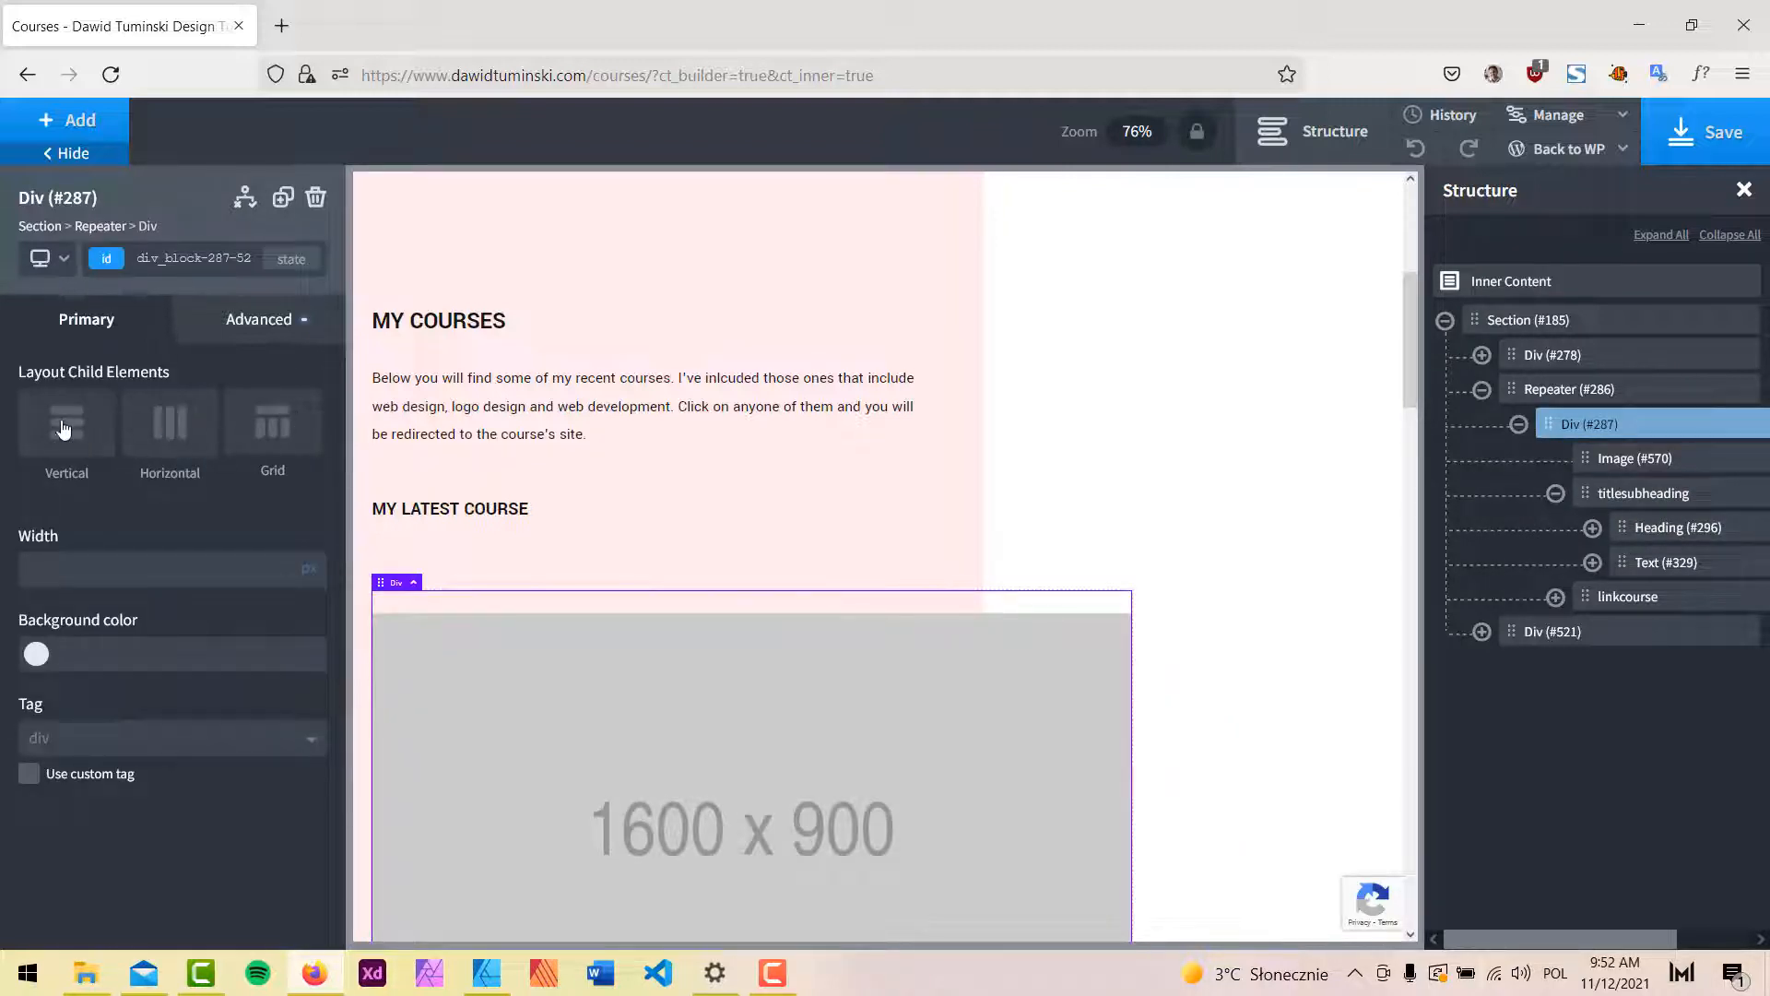
scroll(1106, 367, "down", 5)
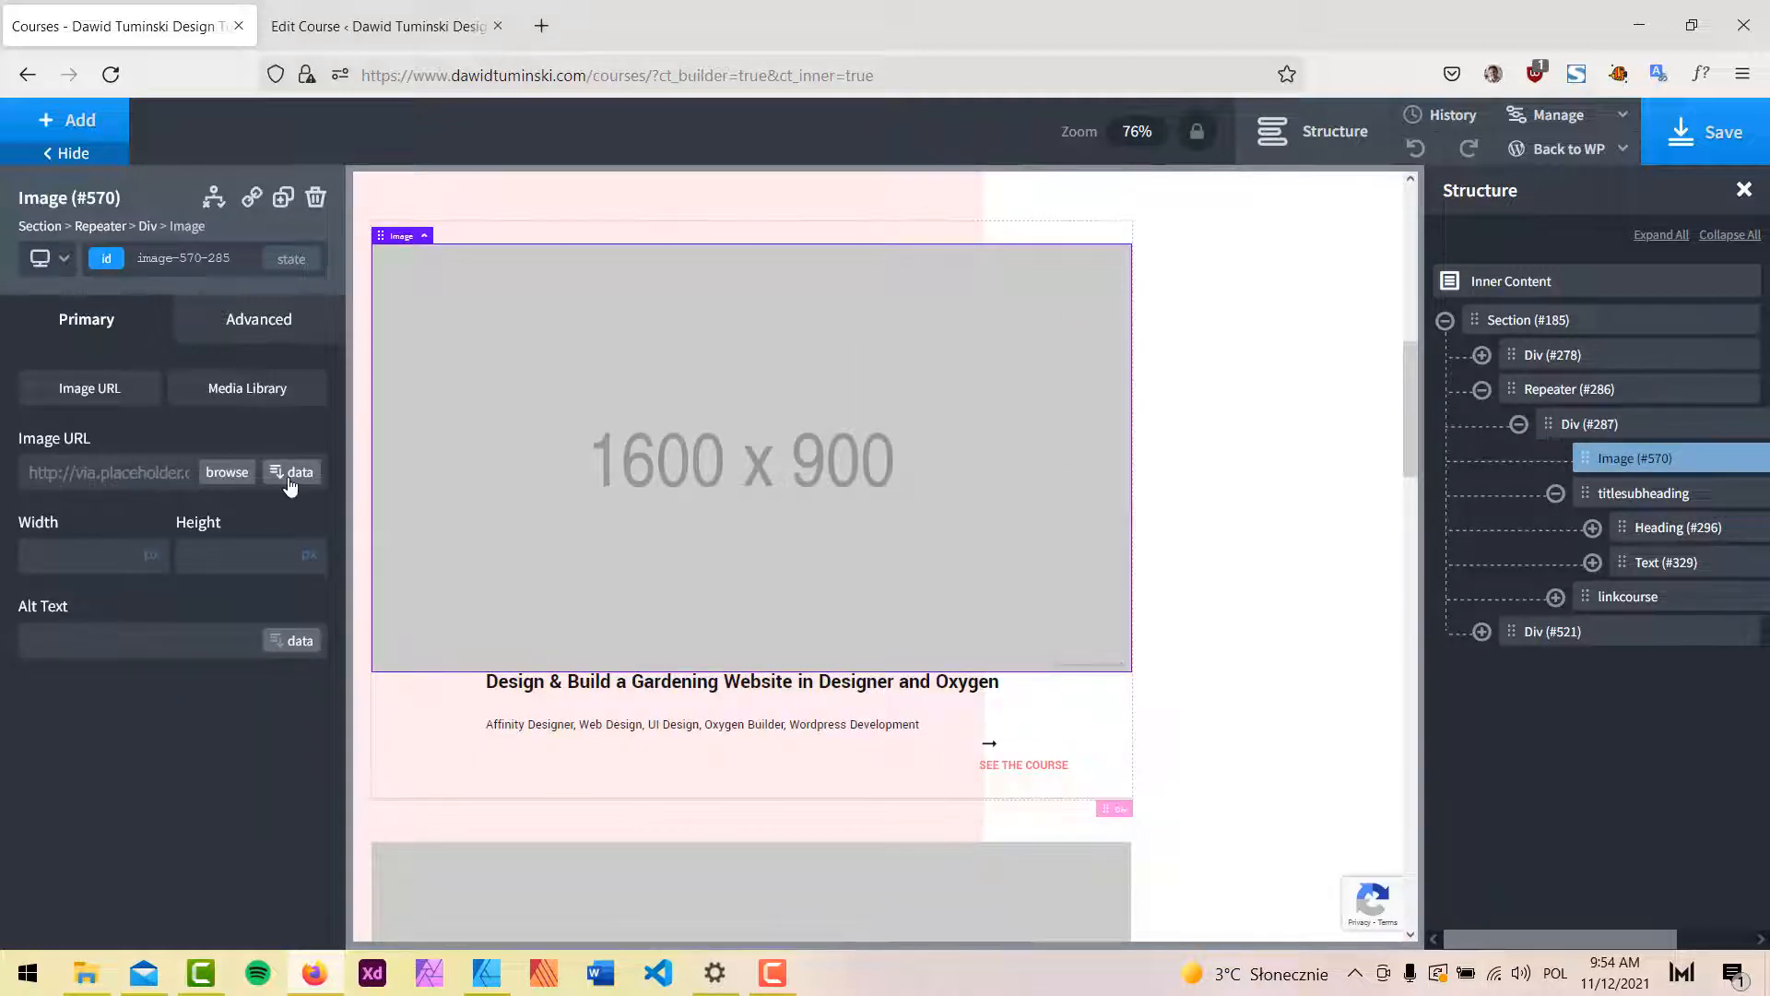
Set Image #570's URL to the Featured Image dynamic data.
left_click(291, 473)
left_click(441, 356)
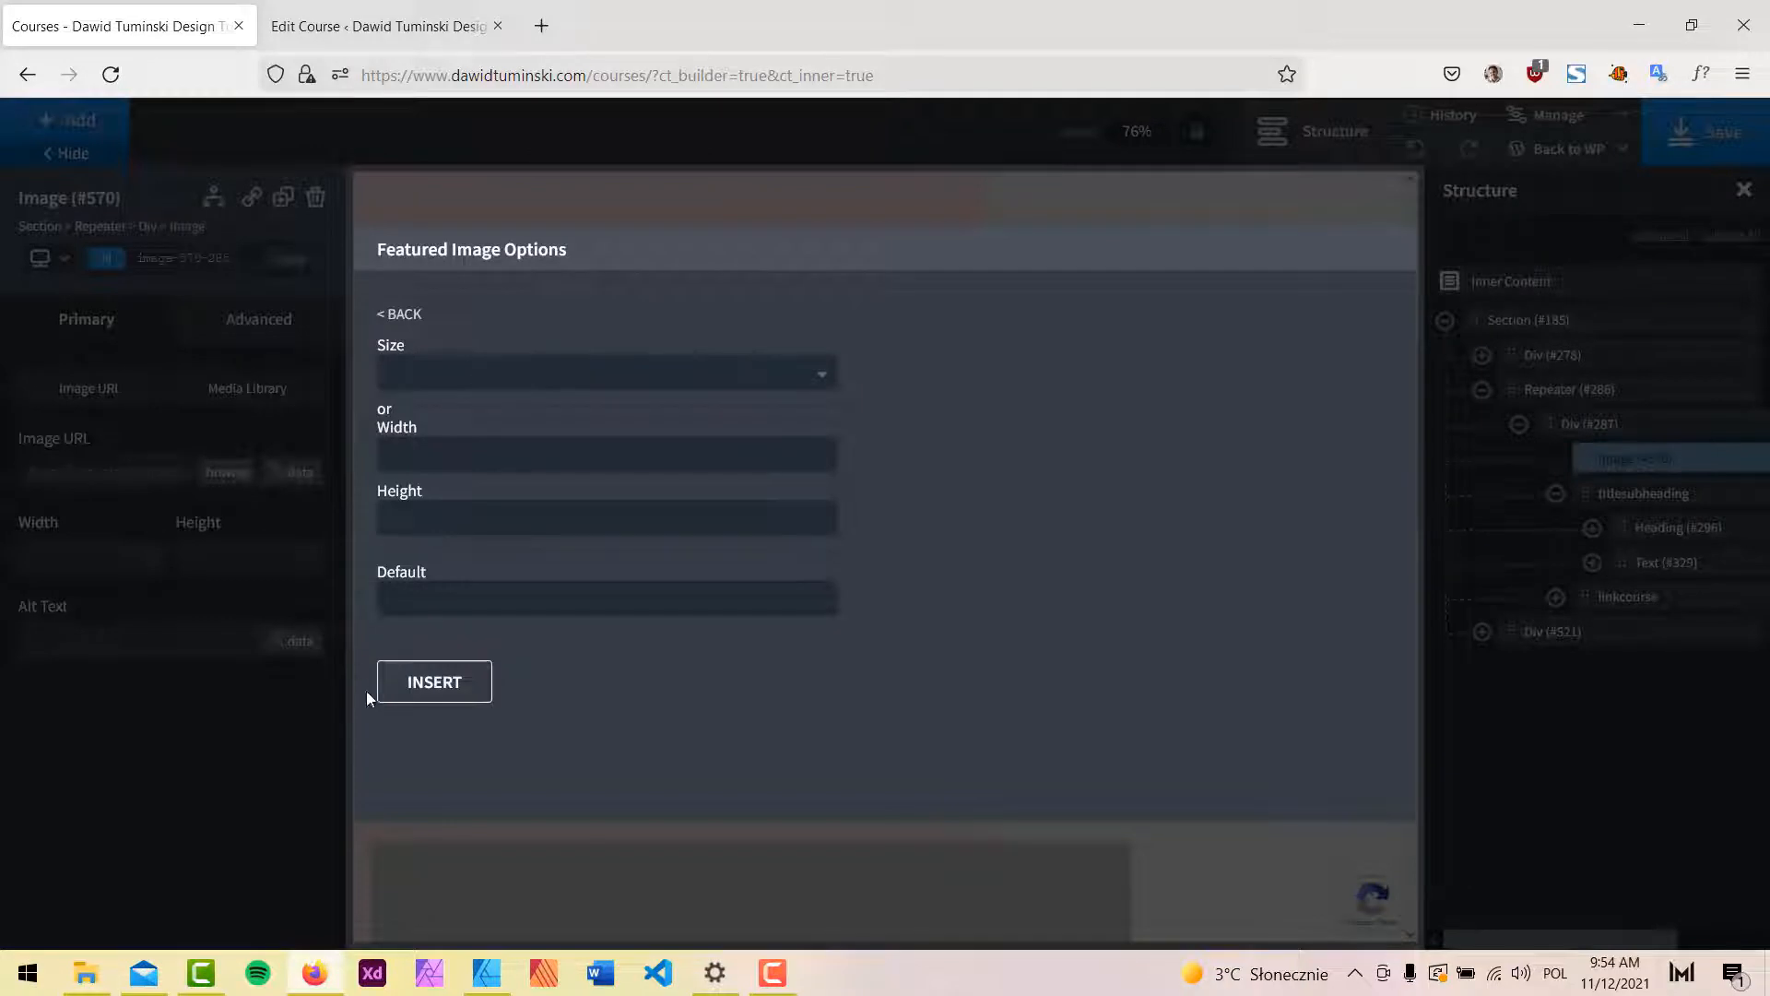
left_click(434, 682)
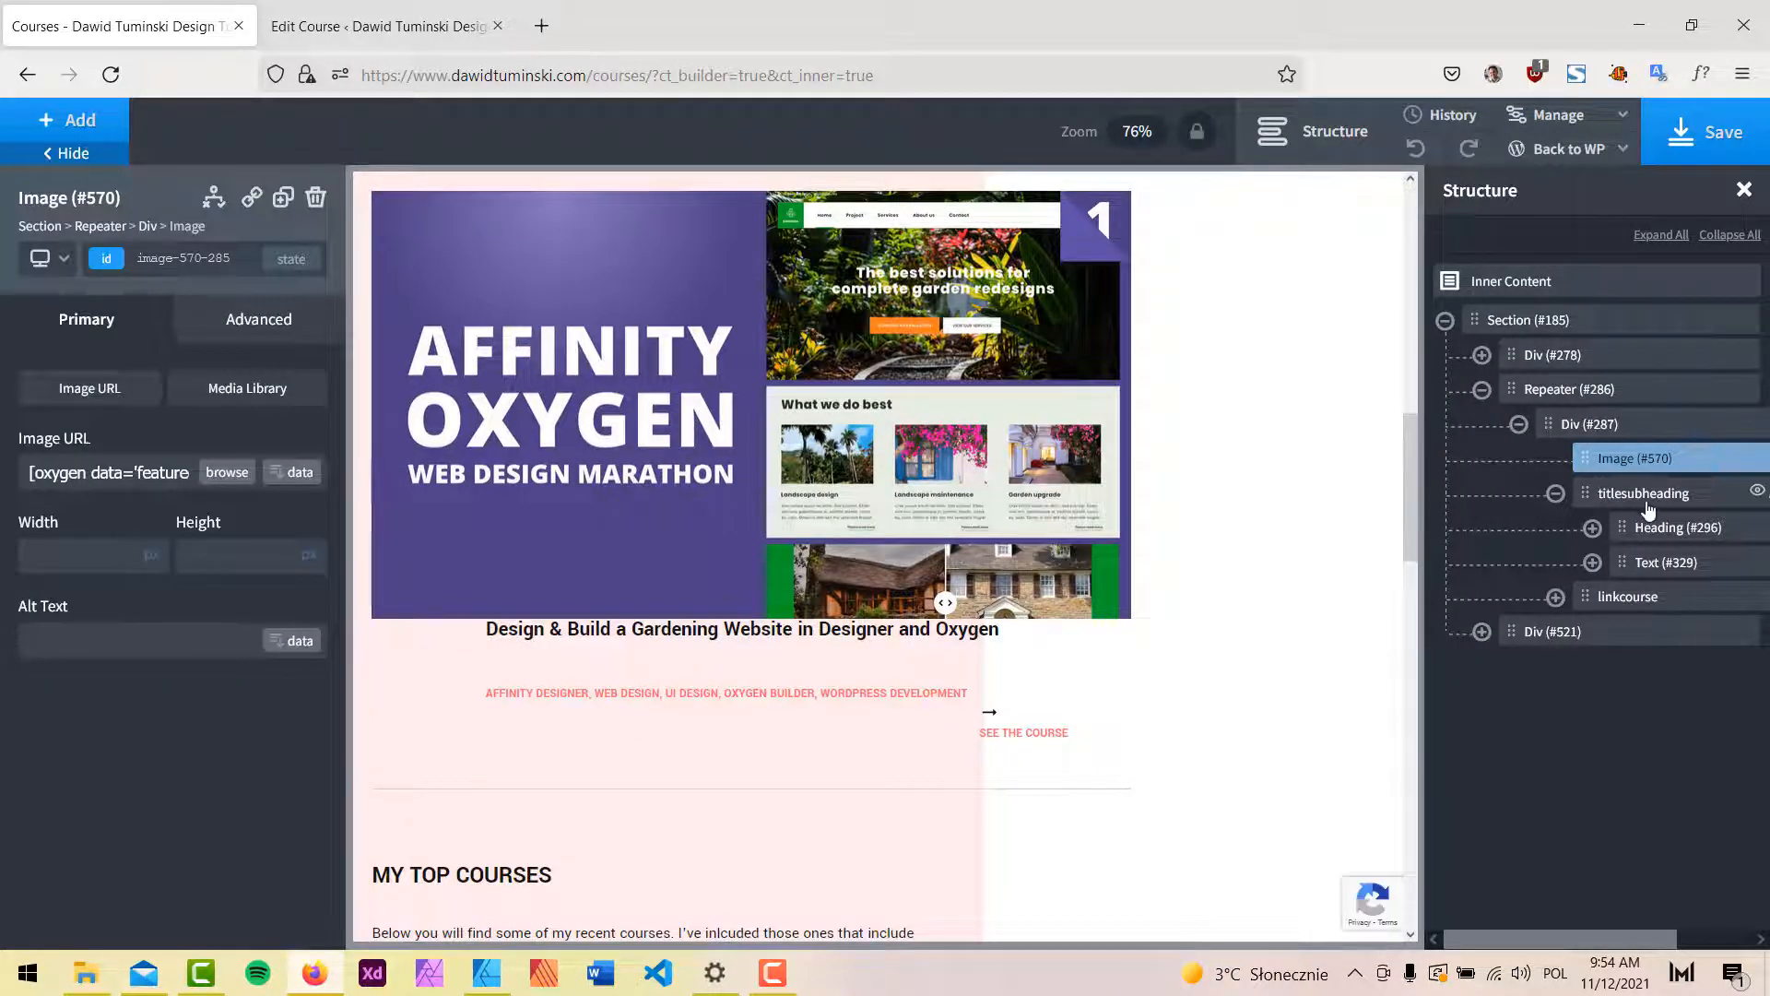
left_click(1589, 423)
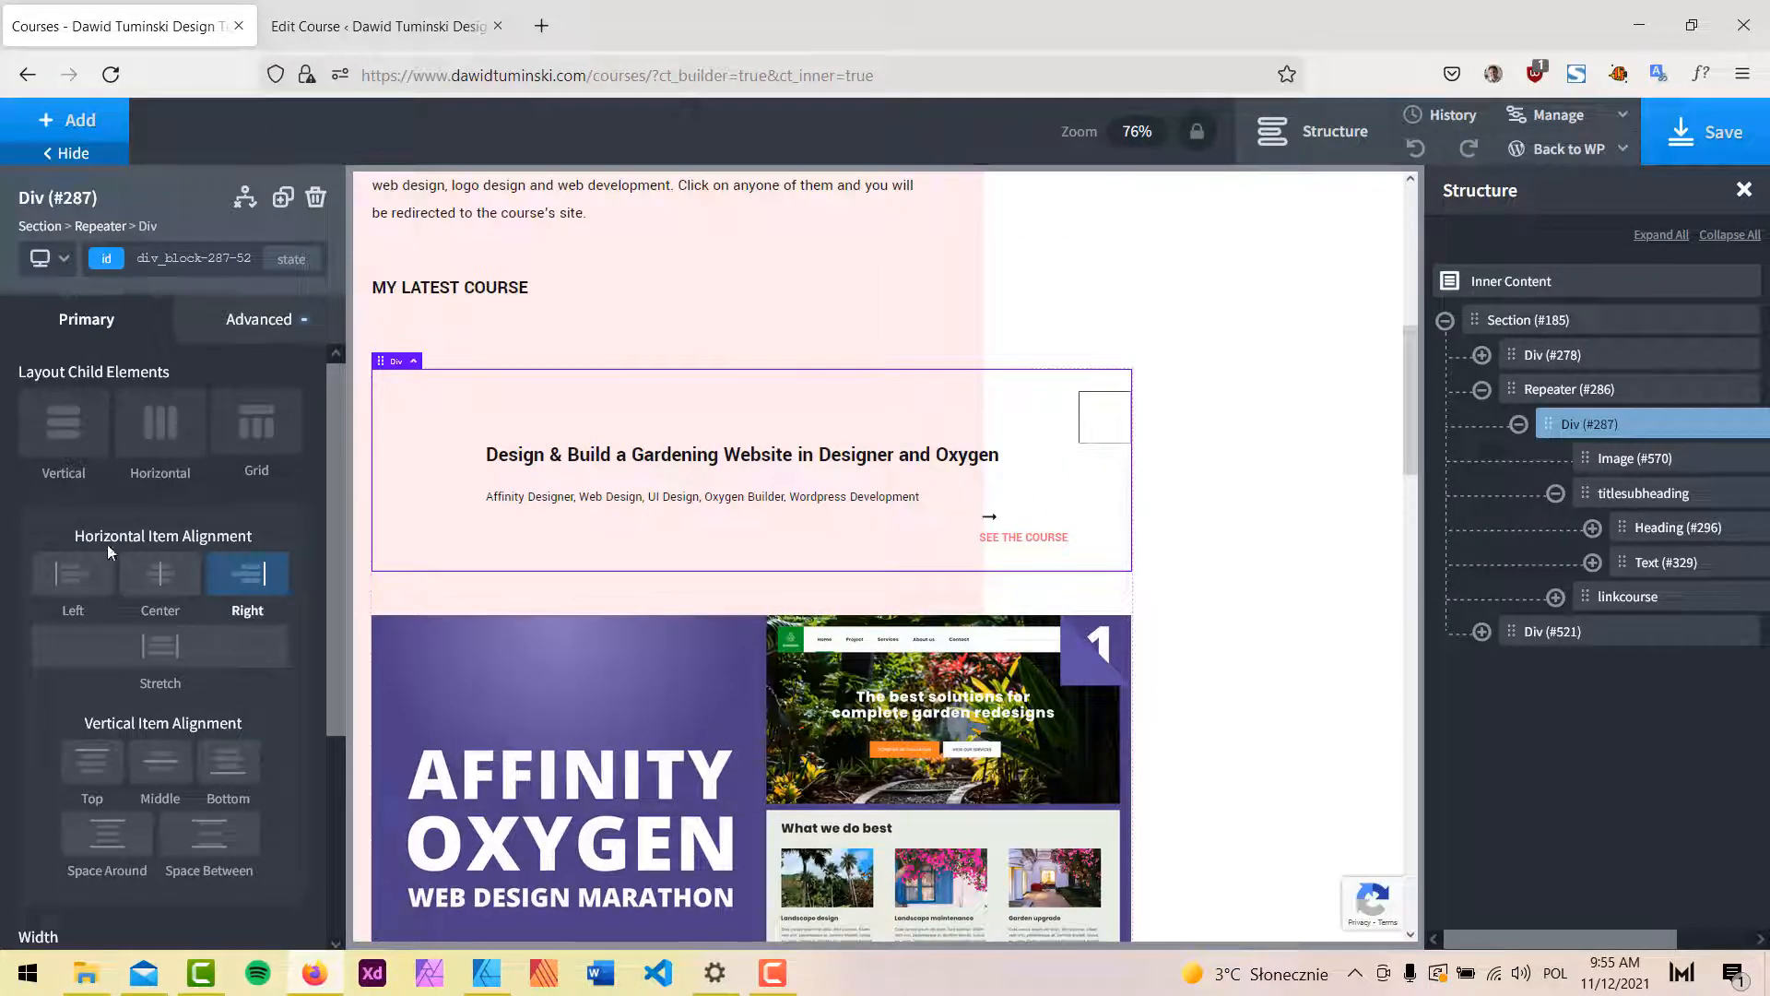
Remove right alignment from Div #287, give Image #570 the mrg-btm-m class, and save the page.
left_click(245, 583)
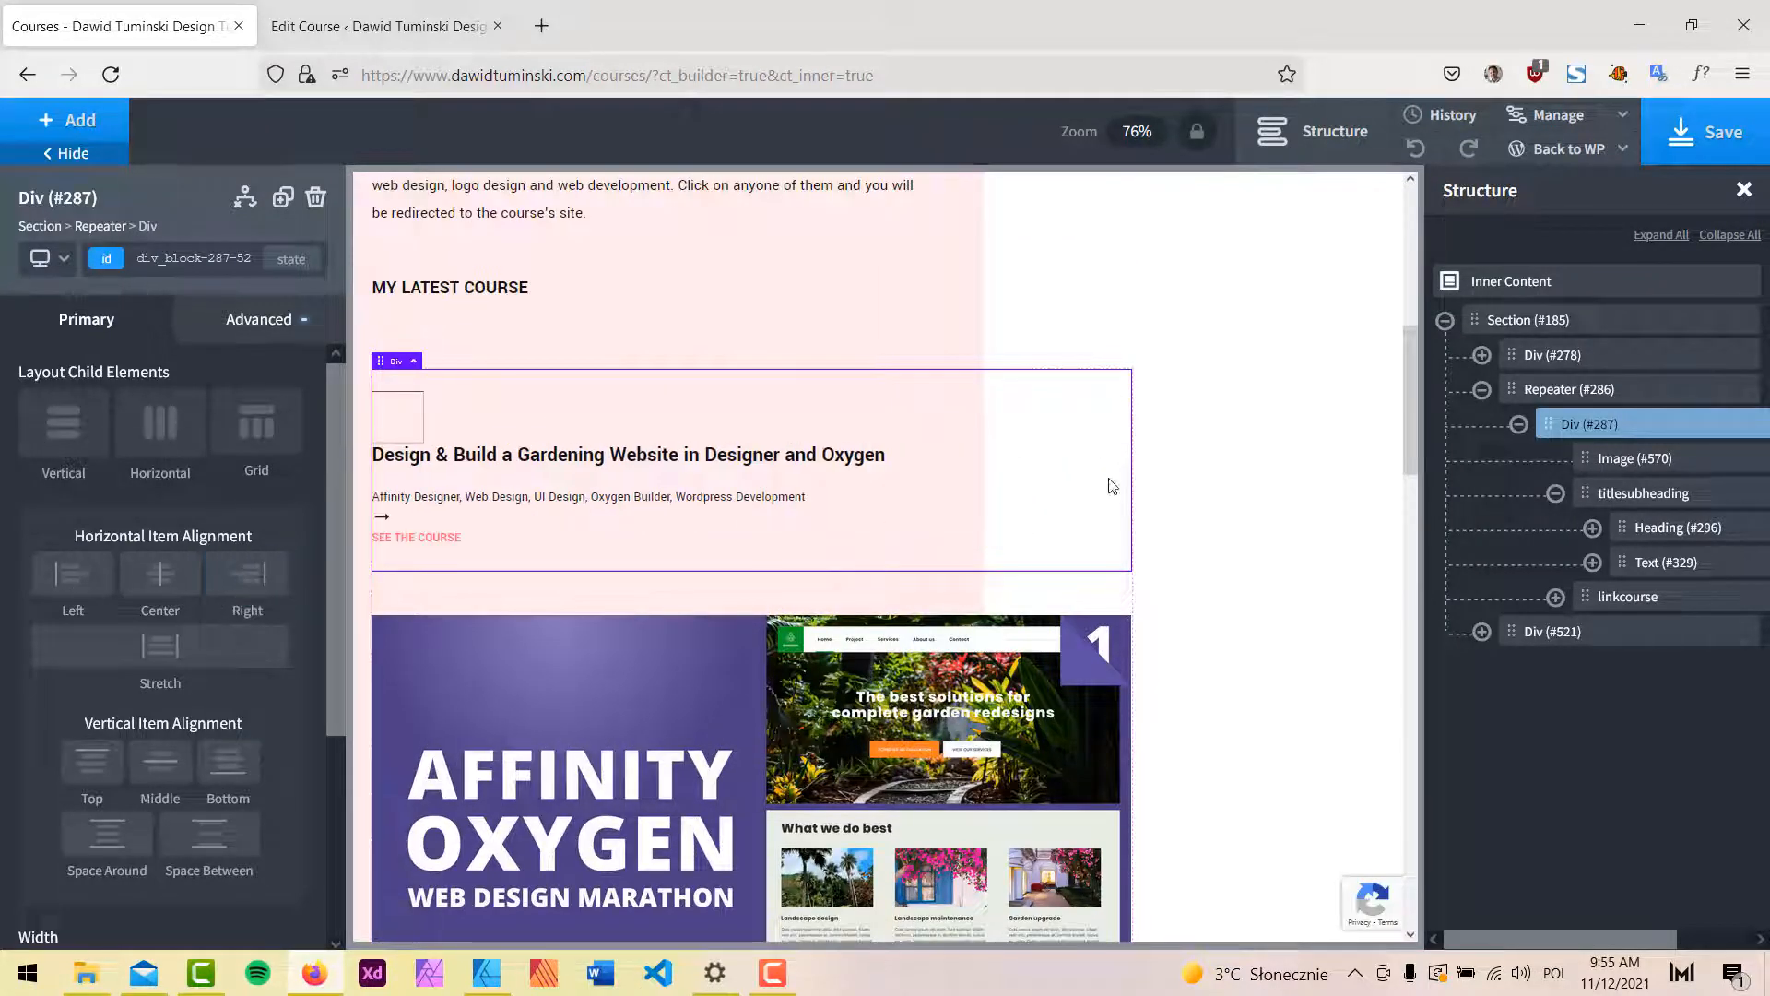
scroll(1112, 485, "down", 5)
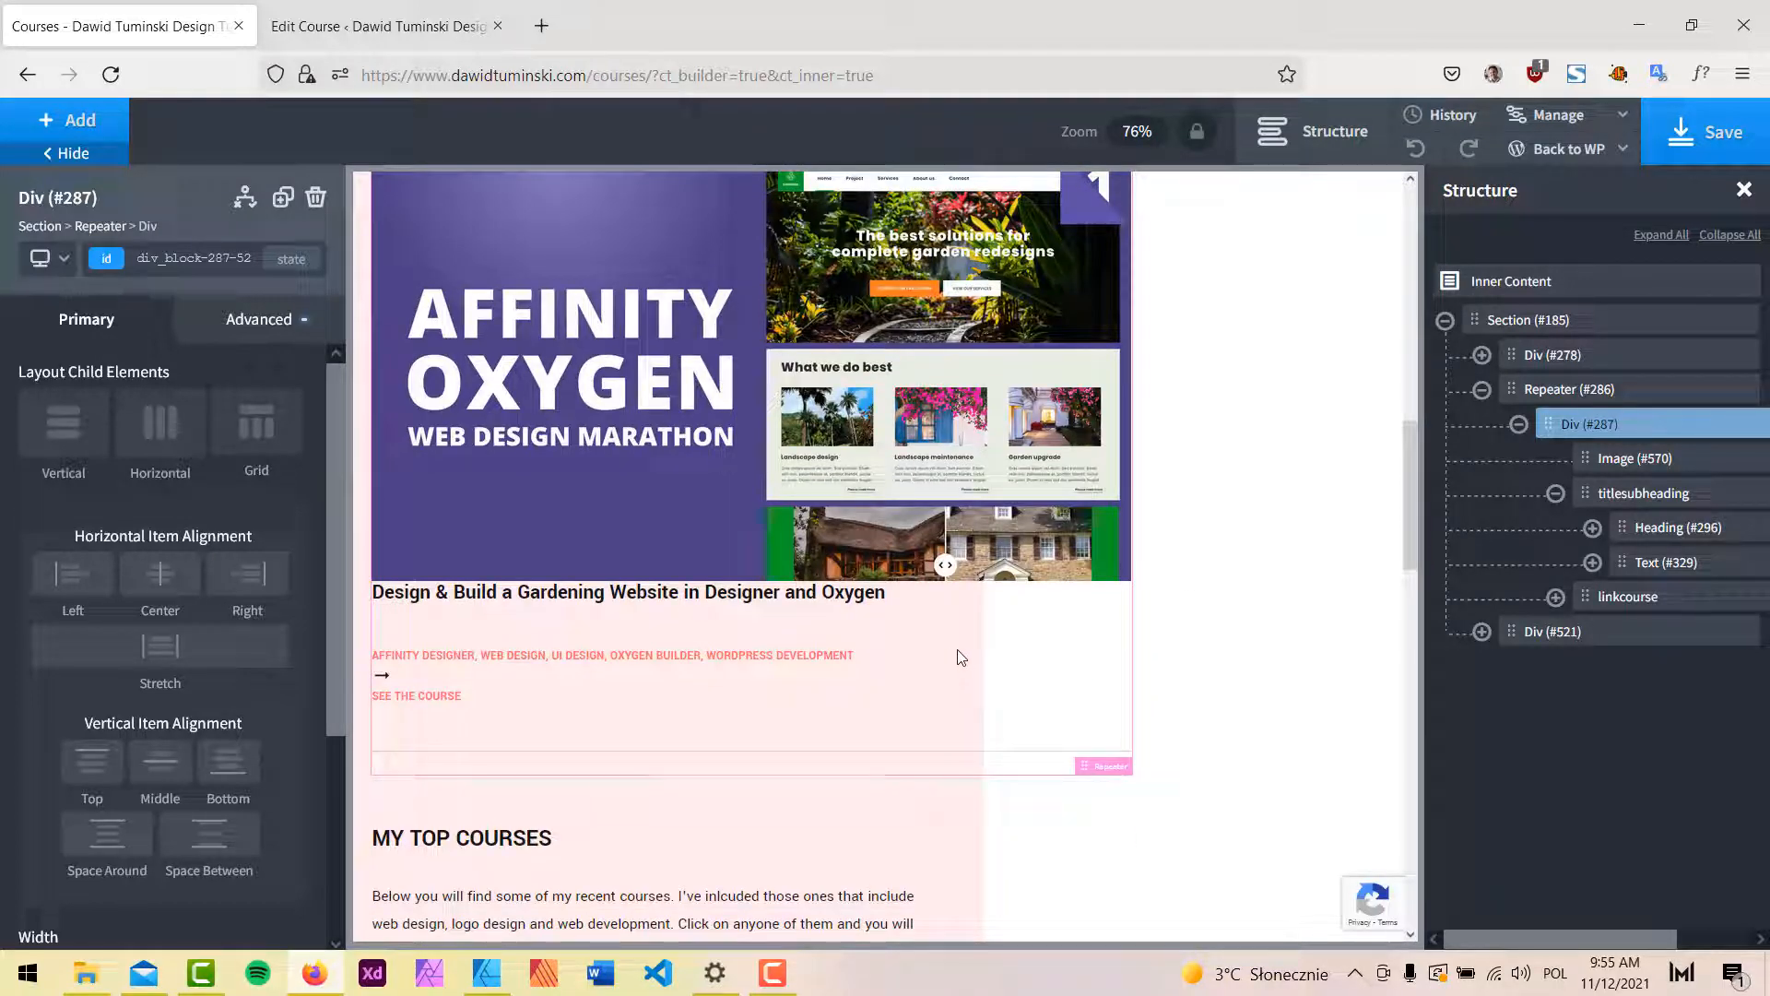
left_click(1633, 458)
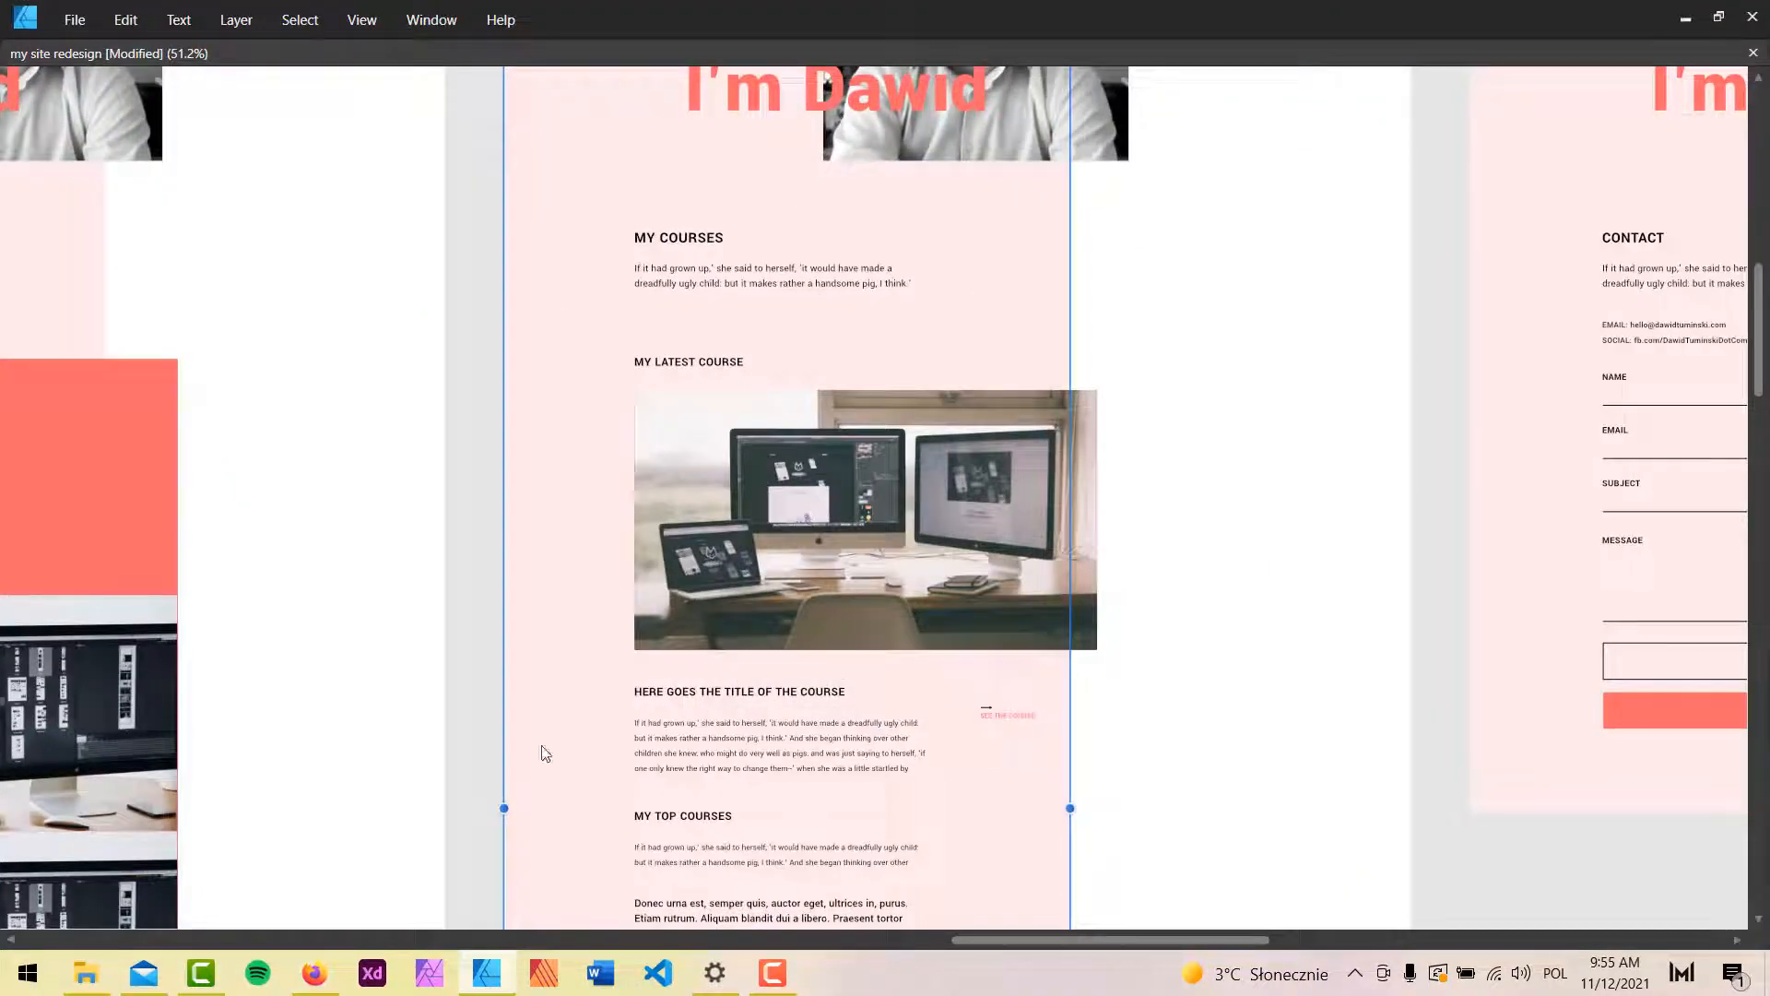
left_click(490, 977)
left_click(203, 261)
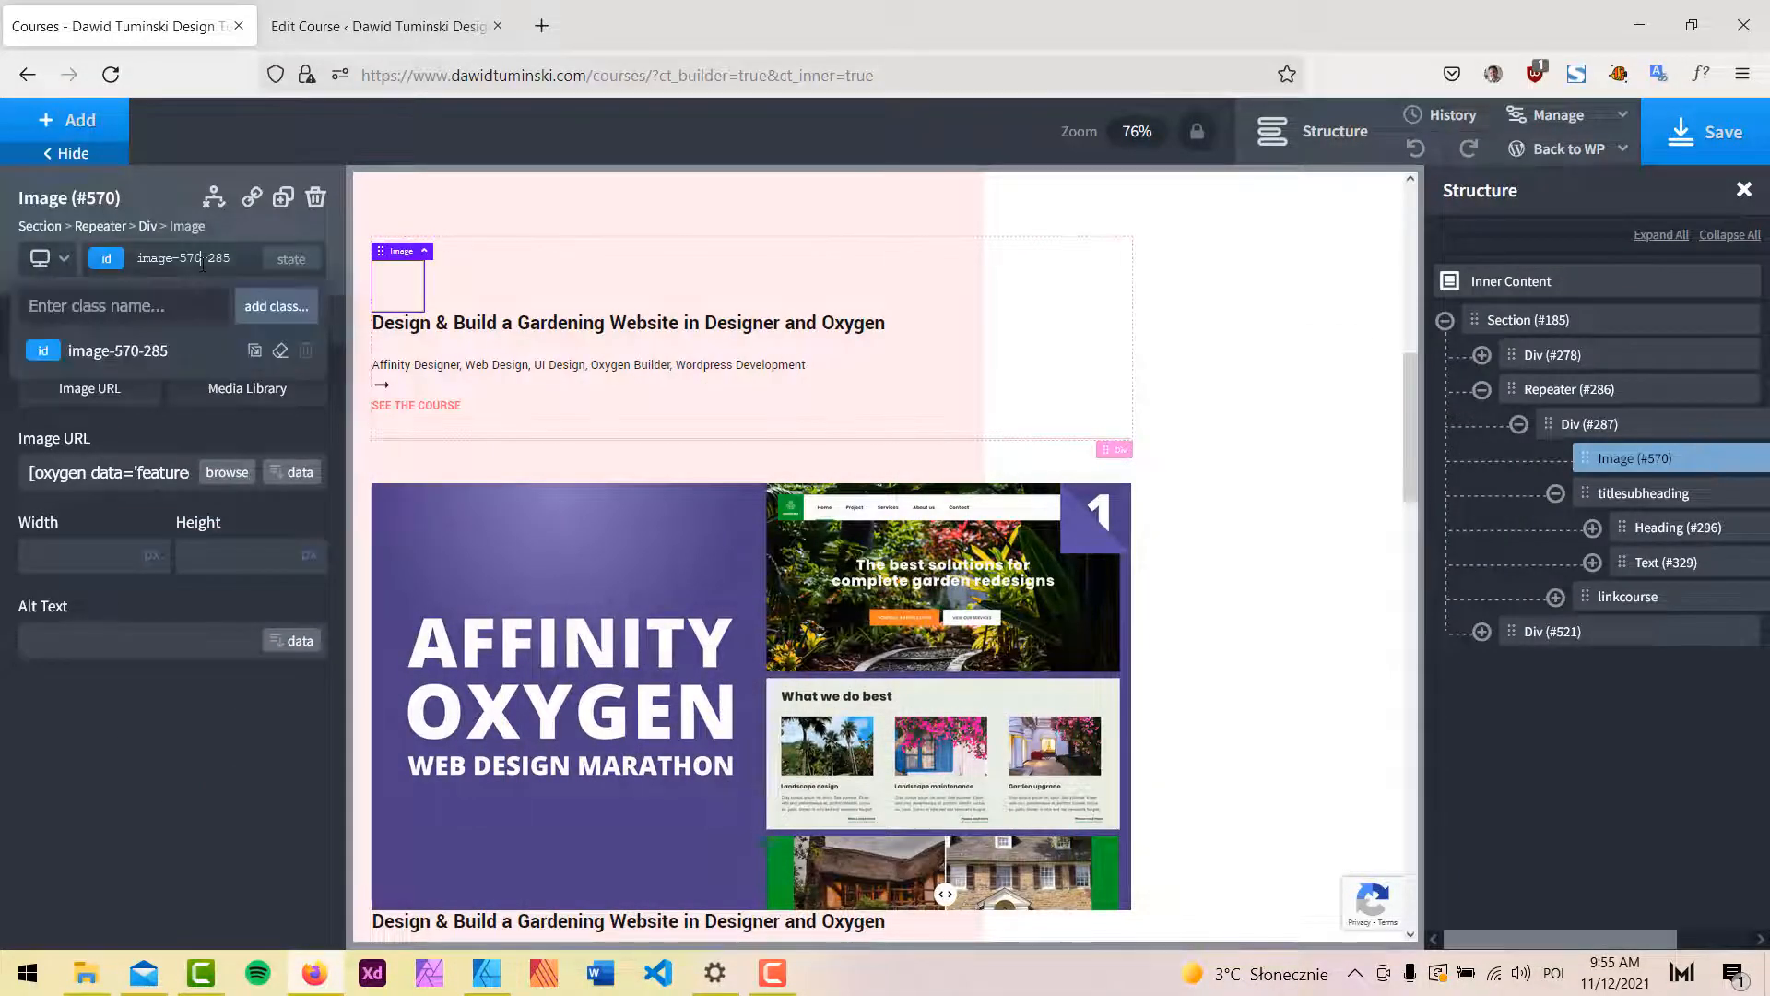
type("mrg")
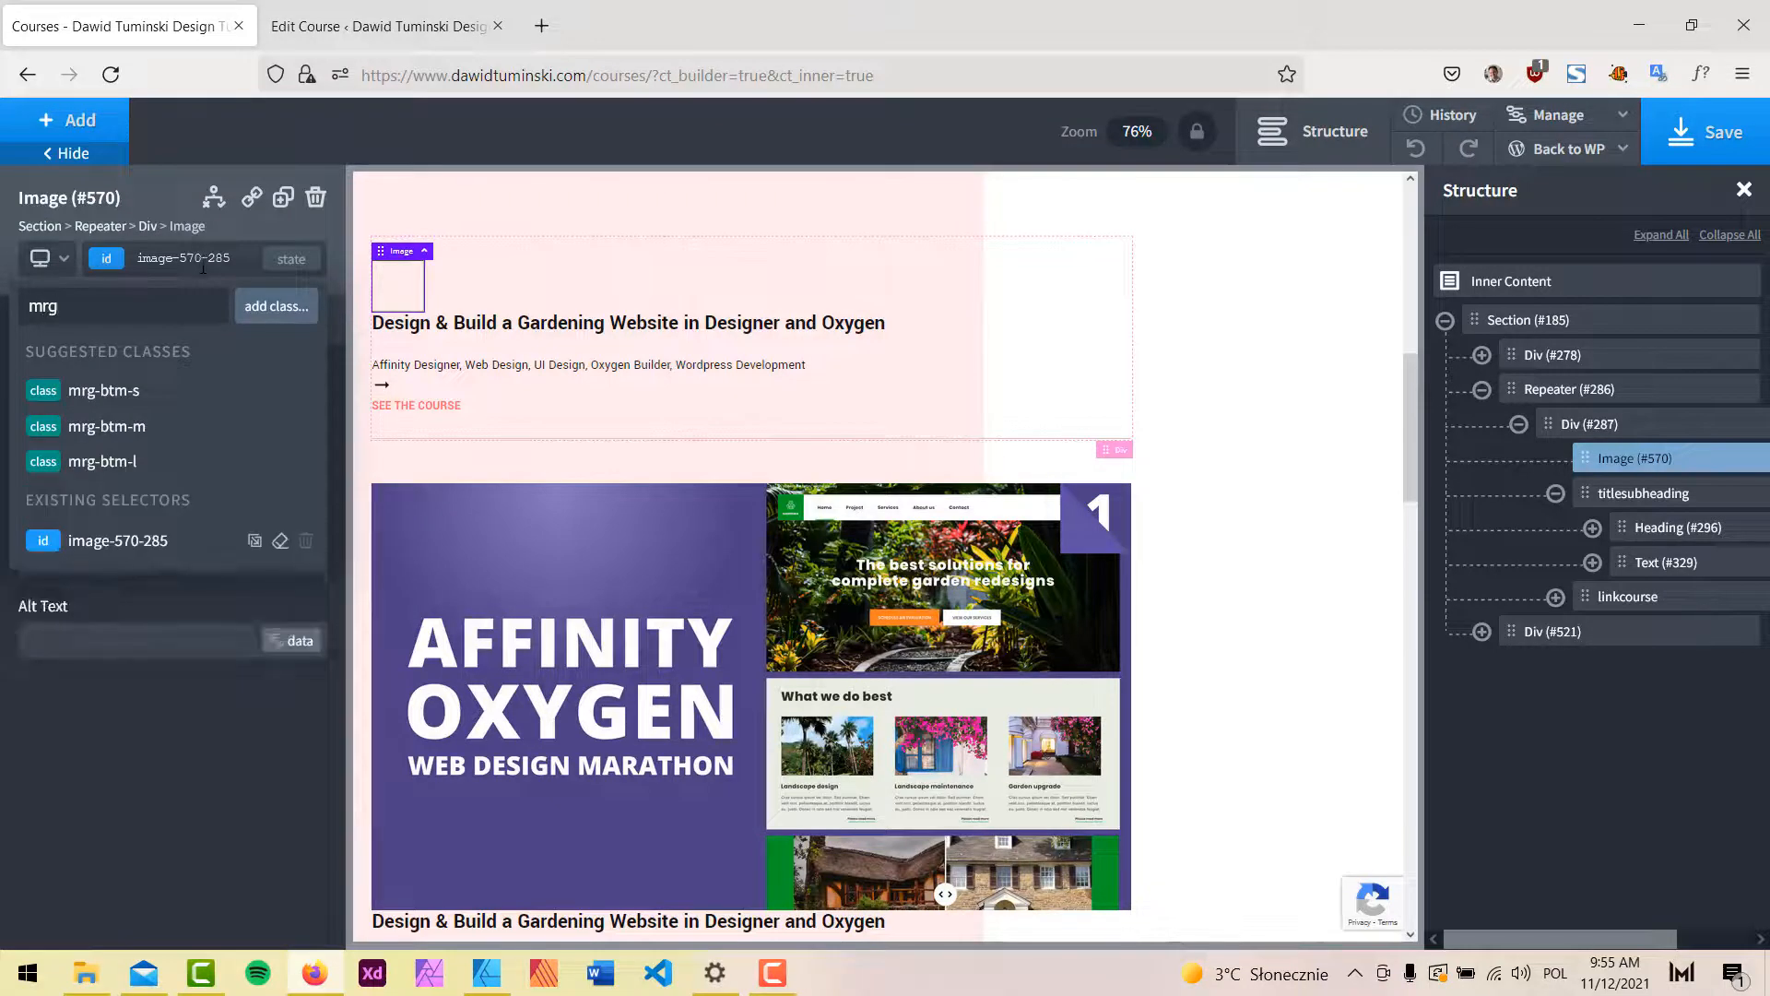
left_click(129, 437)
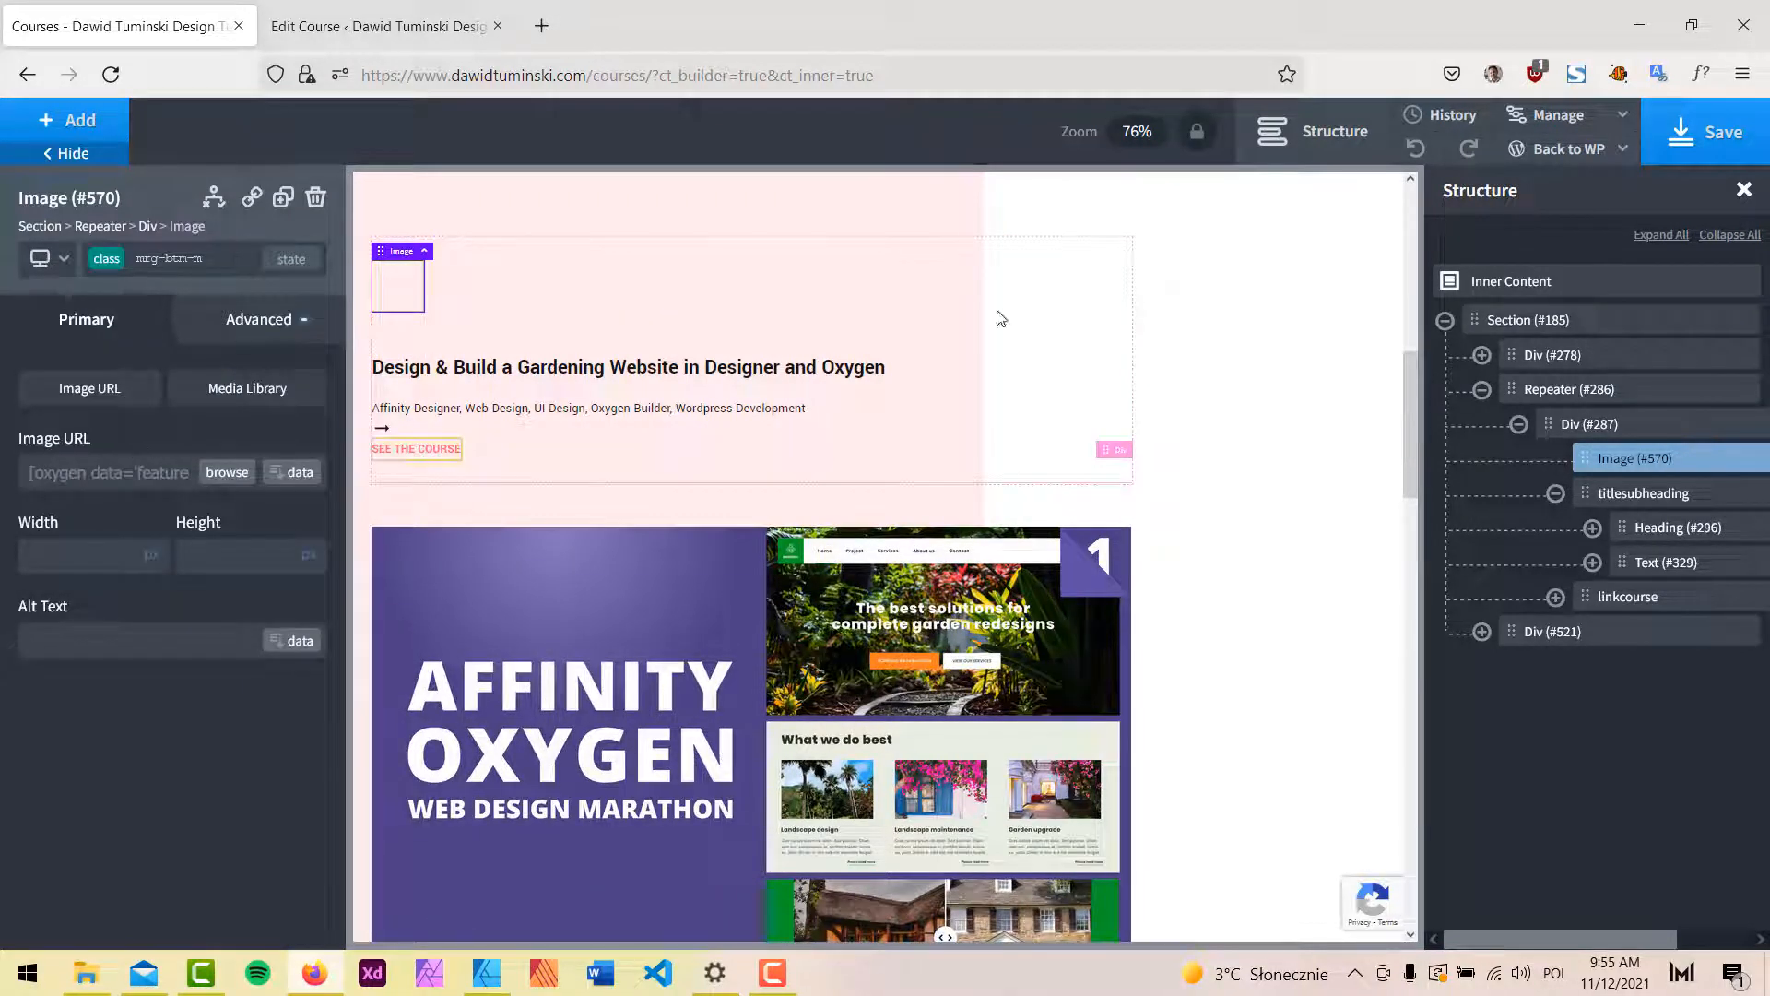
left_click(1704, 135)
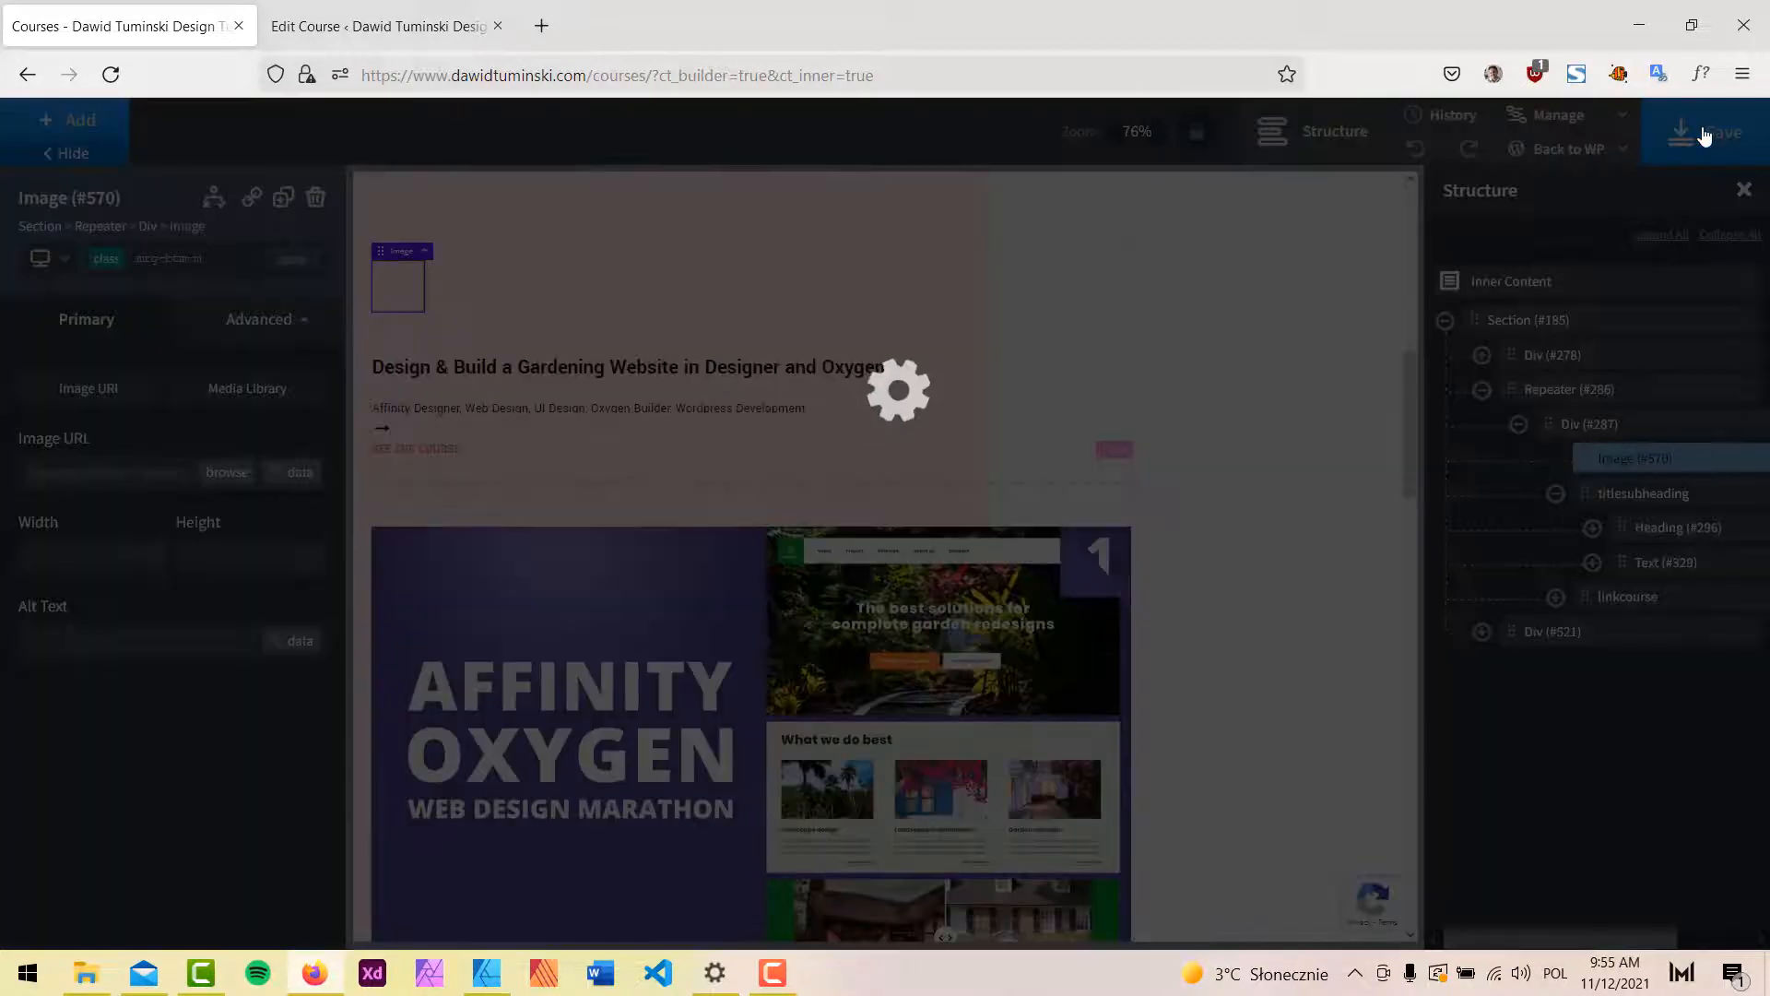
Open the Courses page URL in a new private browsing window.
left_click_drag(651, 73, 4, 48)
key("ctrl+c")
key("ctrl+shift+p")
key("ctrl+v")
key("Return")
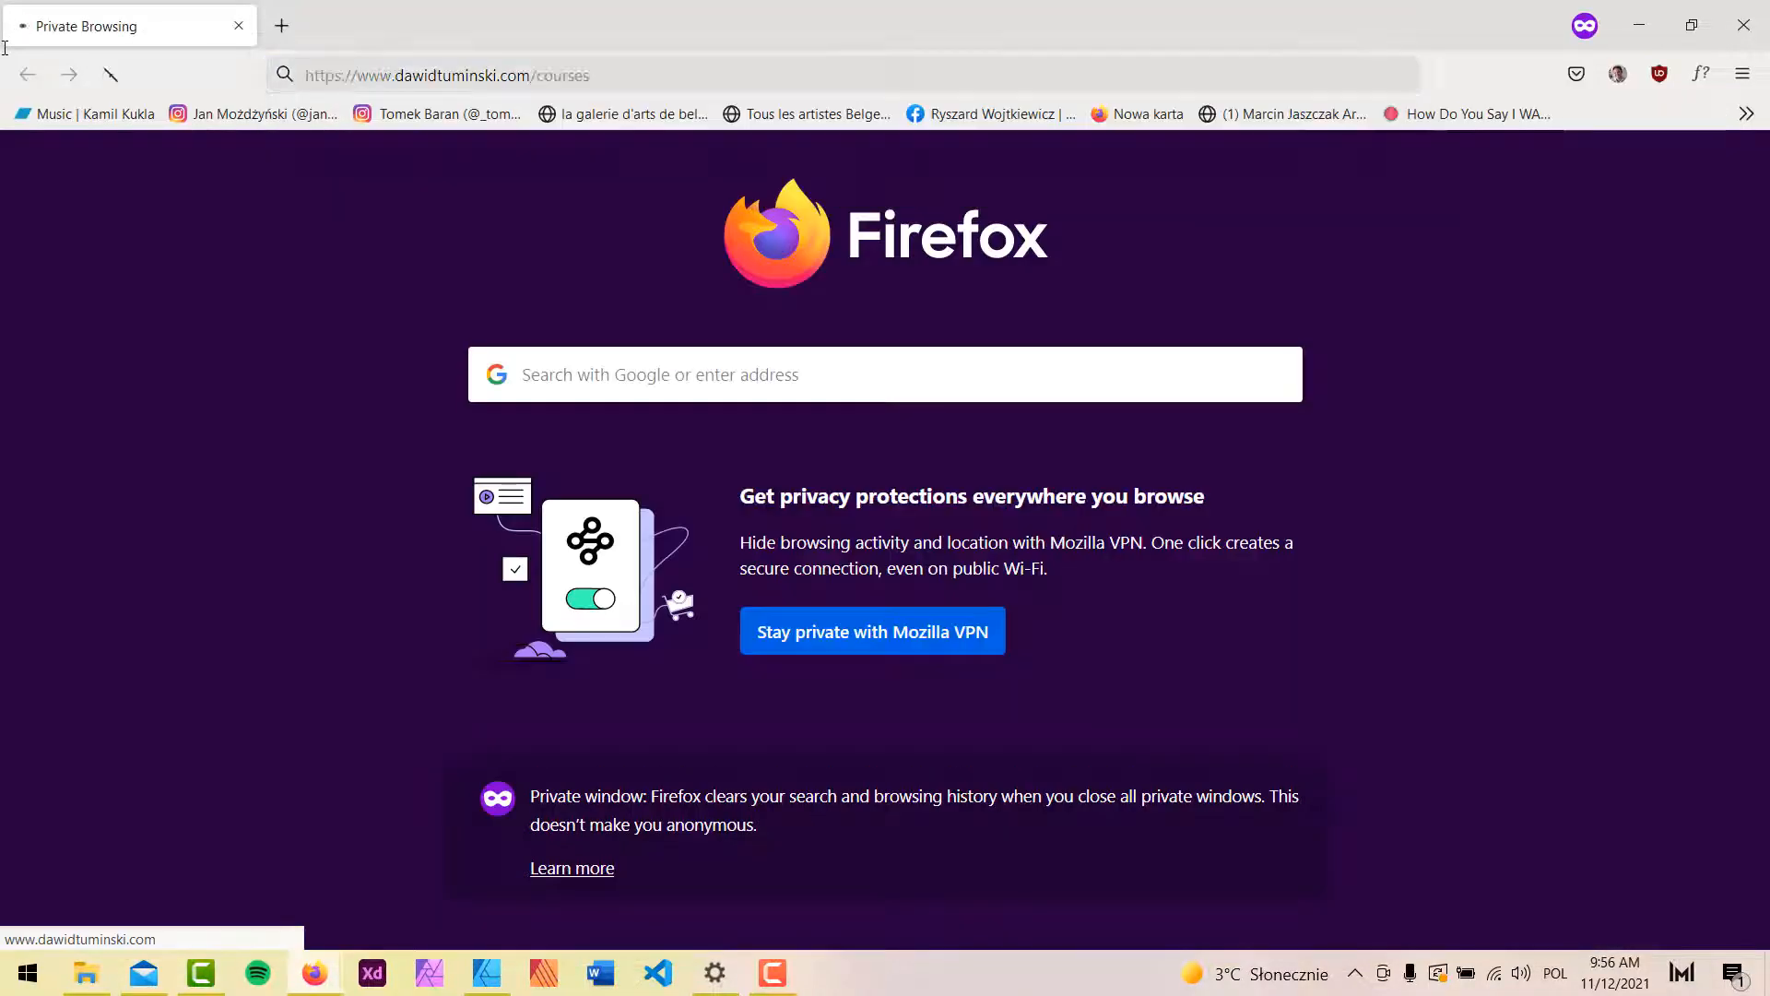
Scroll through the live page reviewing the latest-course cover and My Top Courses list.
scroll(1375, 454, "down", 7)
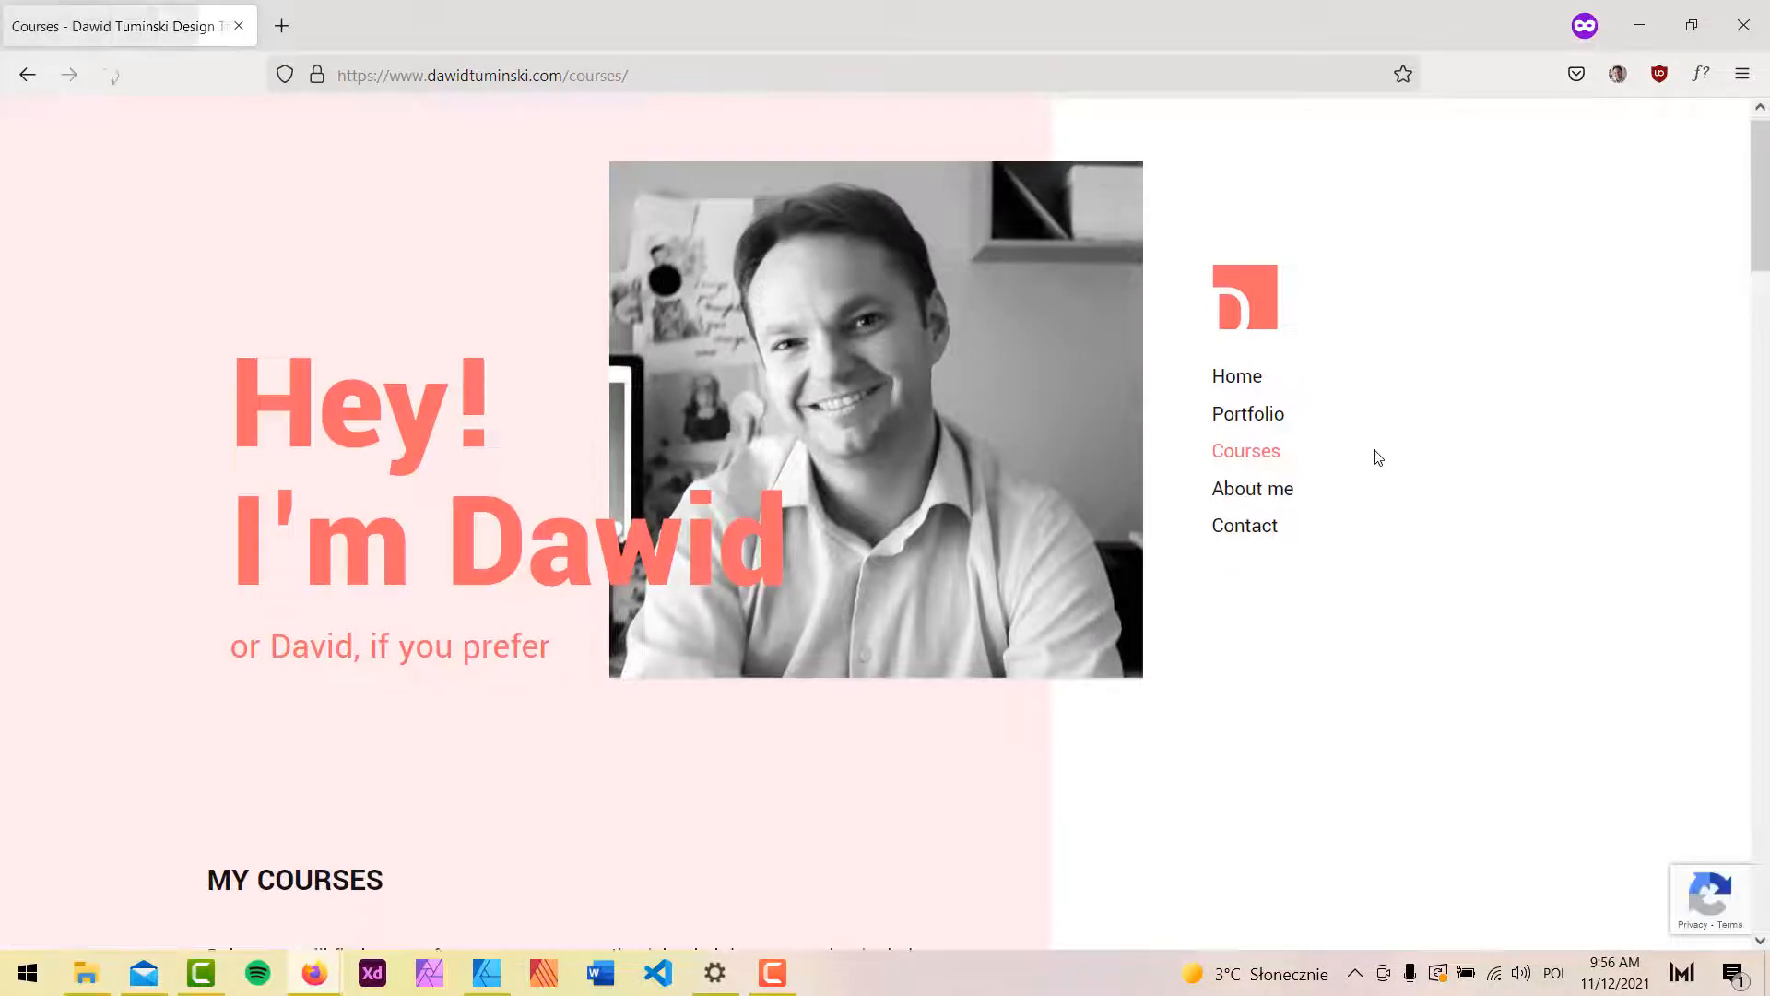
scroll(1360, 472, "down", 5)
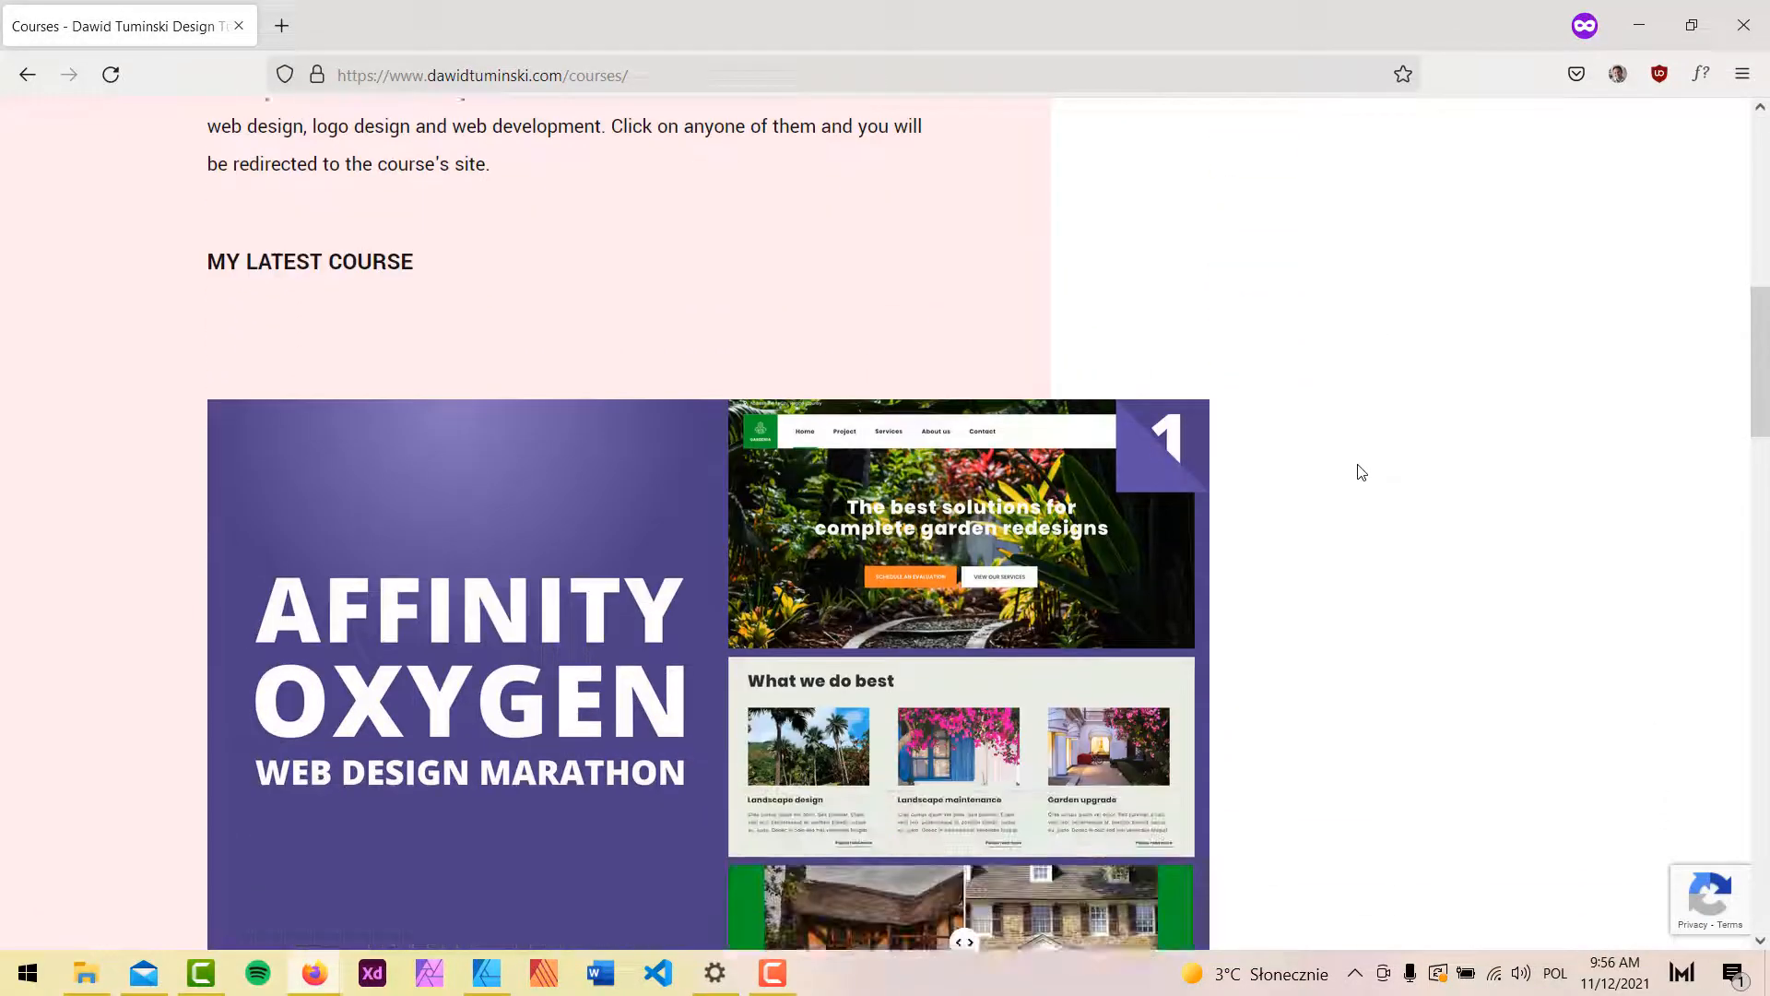
scroll(1360, 472, "up", 5)
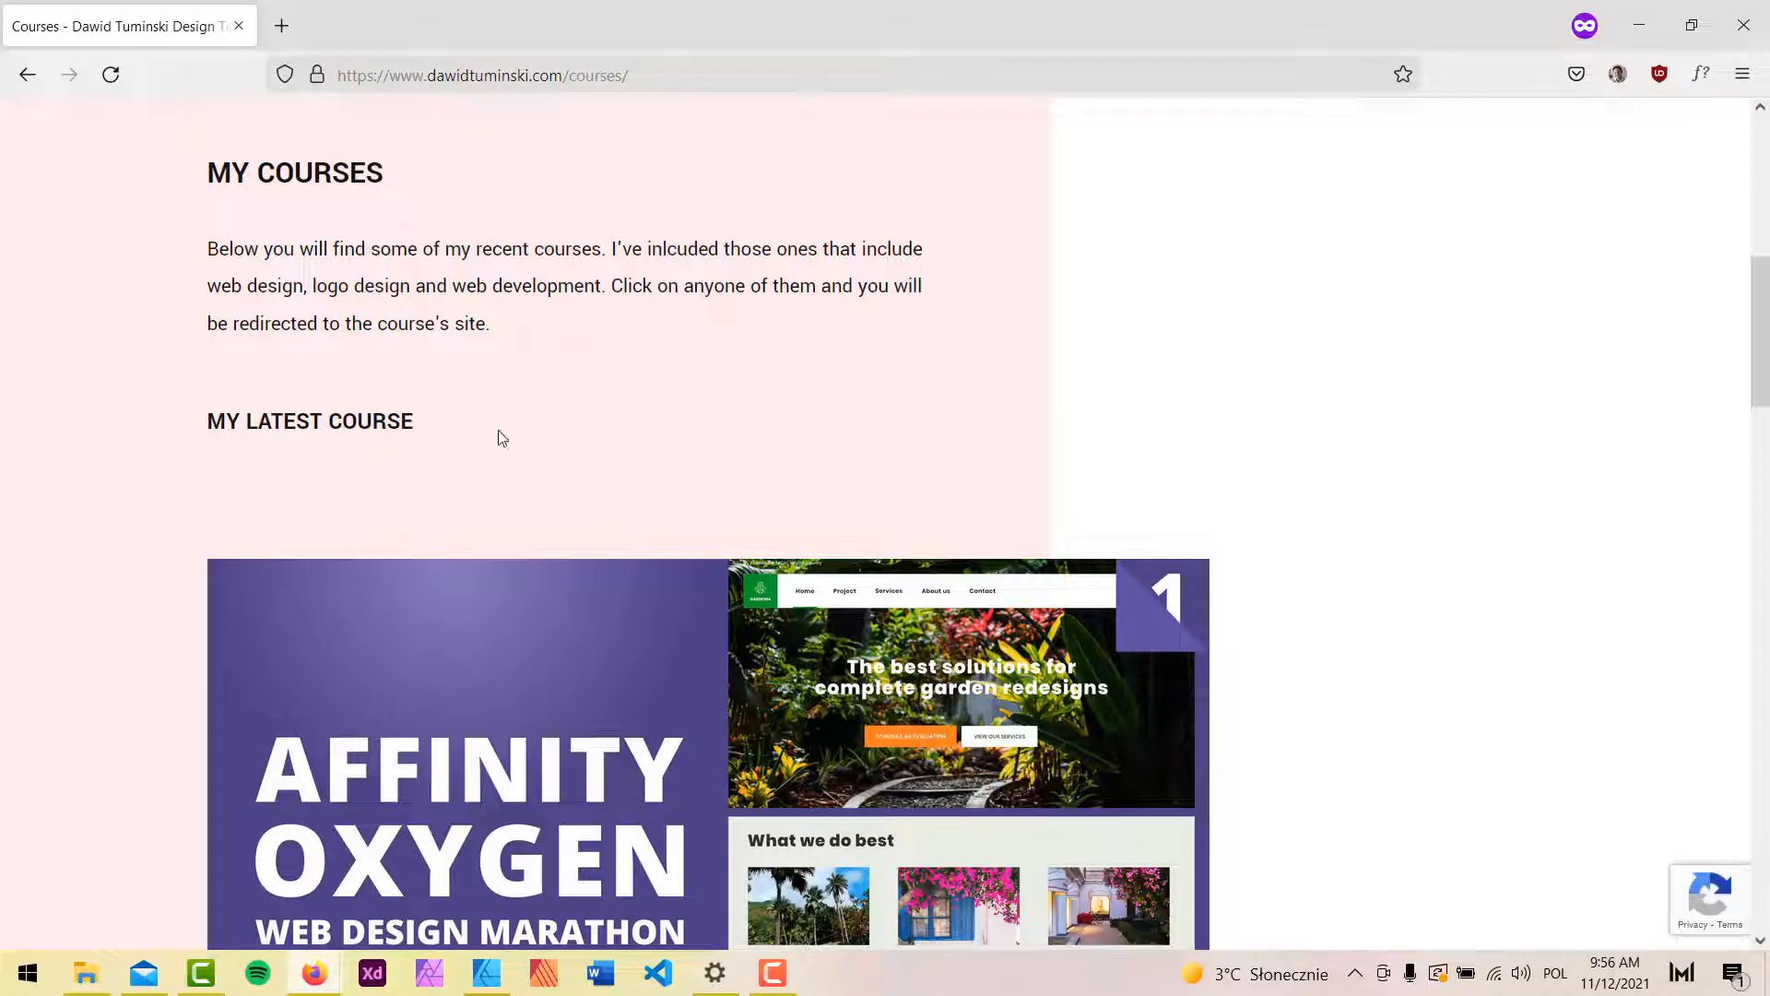
scroll(1269, 387, "down", 6)
scroll(1273, 393, "down", 7)
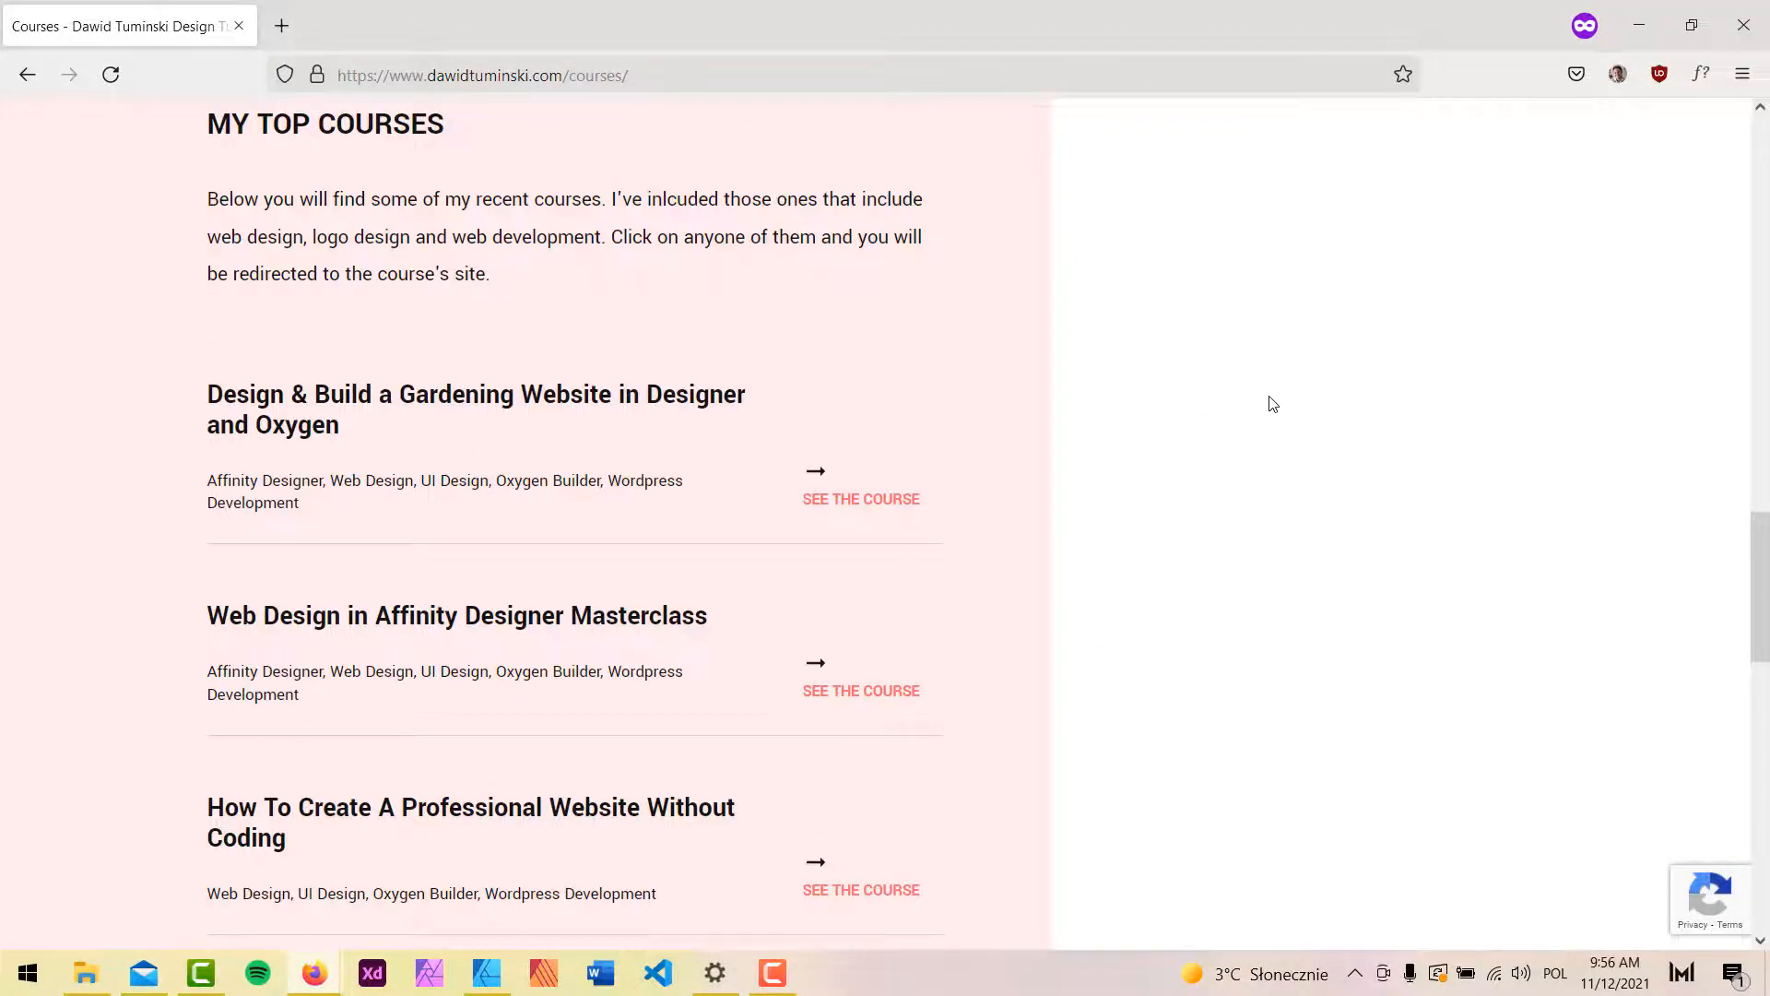
scroll(1272, 404, "up", 1)
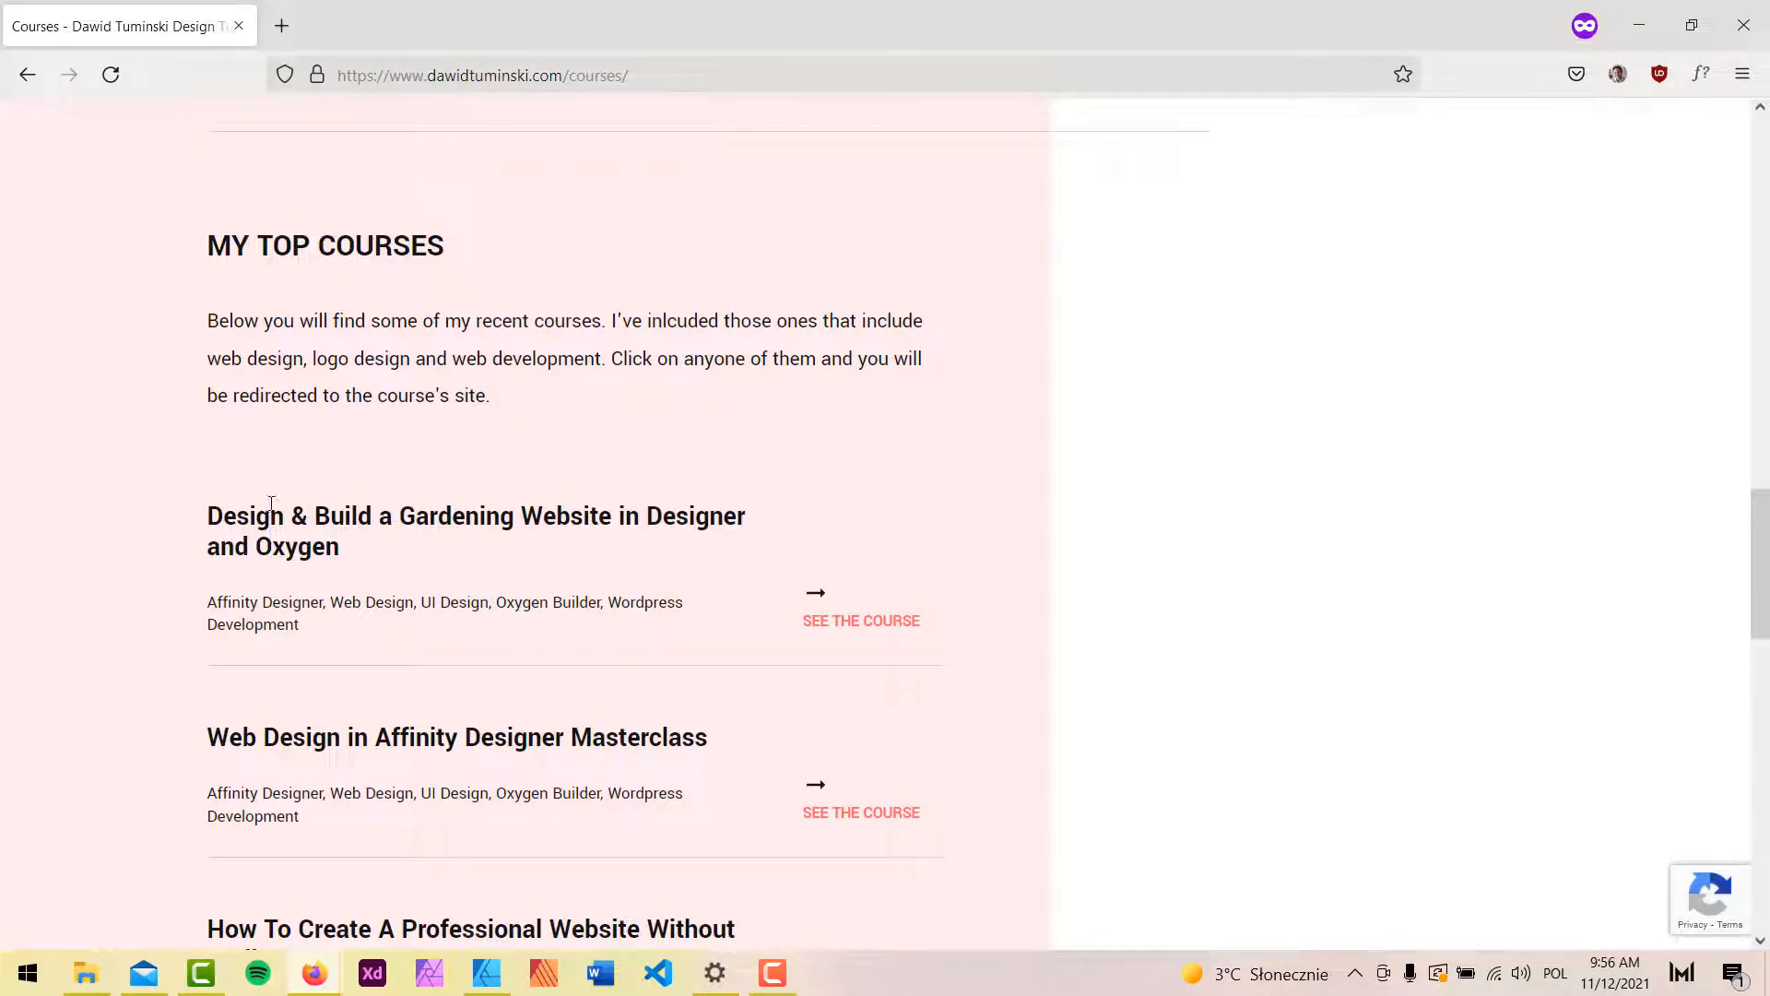
scroll(512, 304, "up", 7)
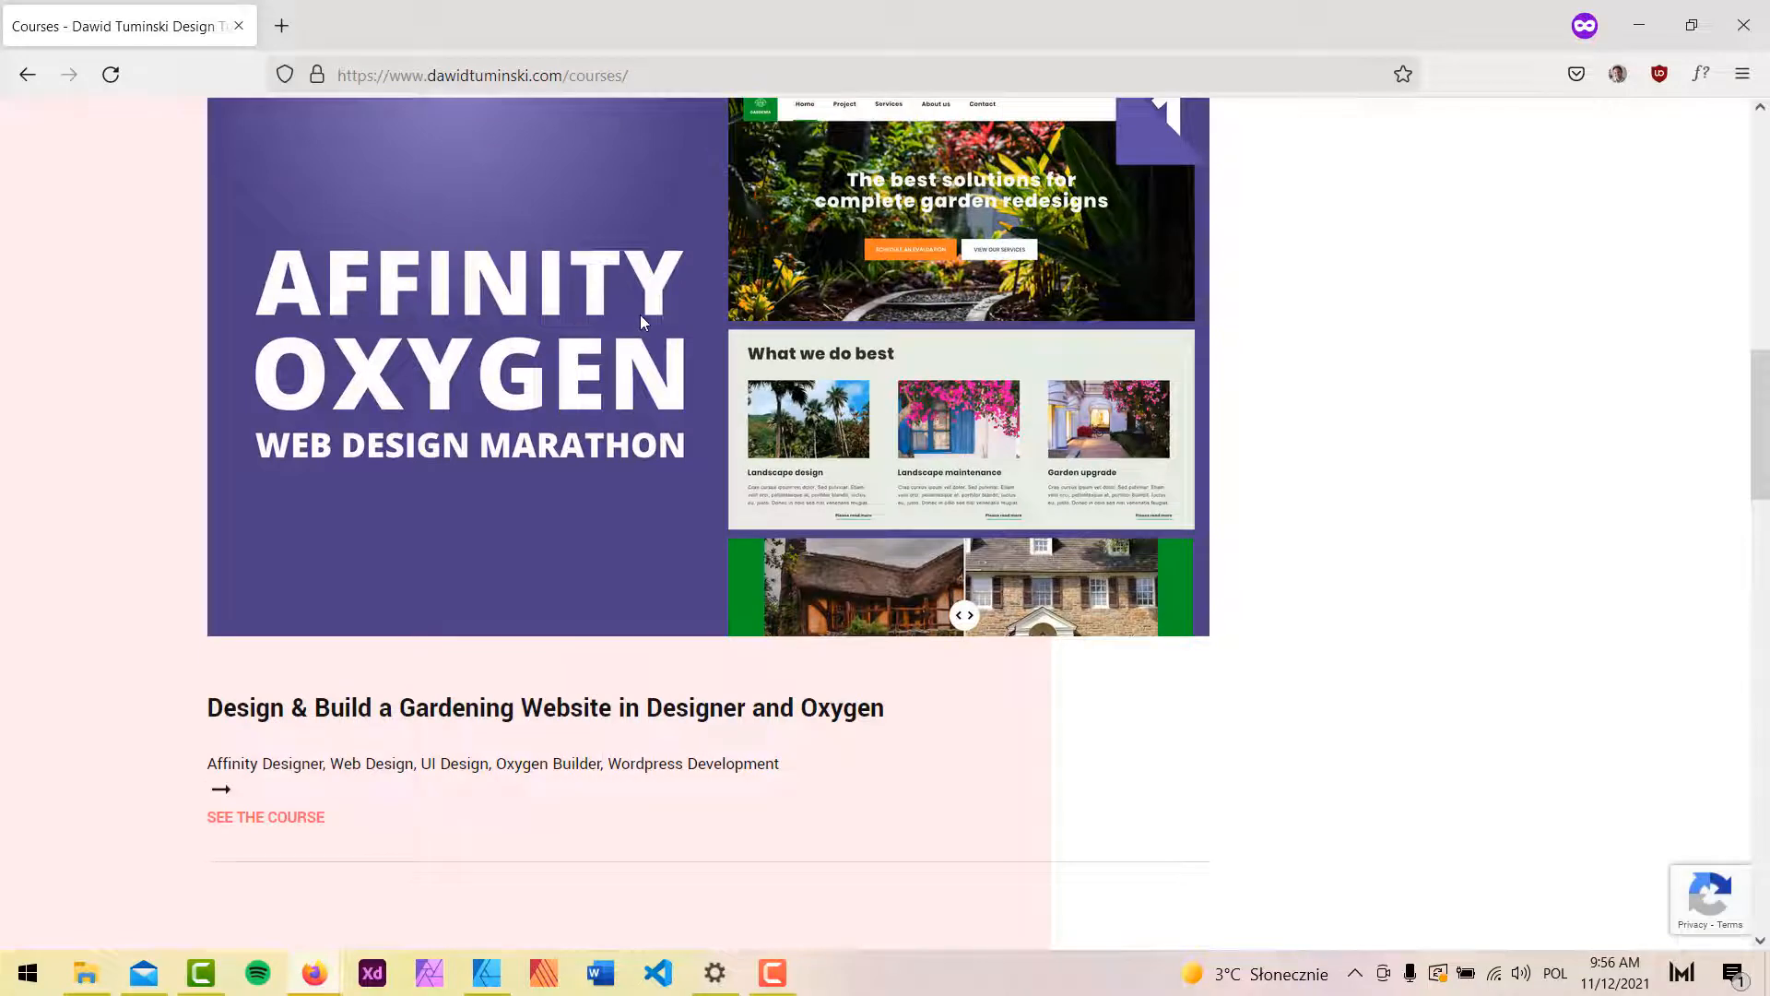
scroll(608, 309, "down", 4)
scroll(704, 364, "up", 4)
scroll(705, 364, "down", 4)
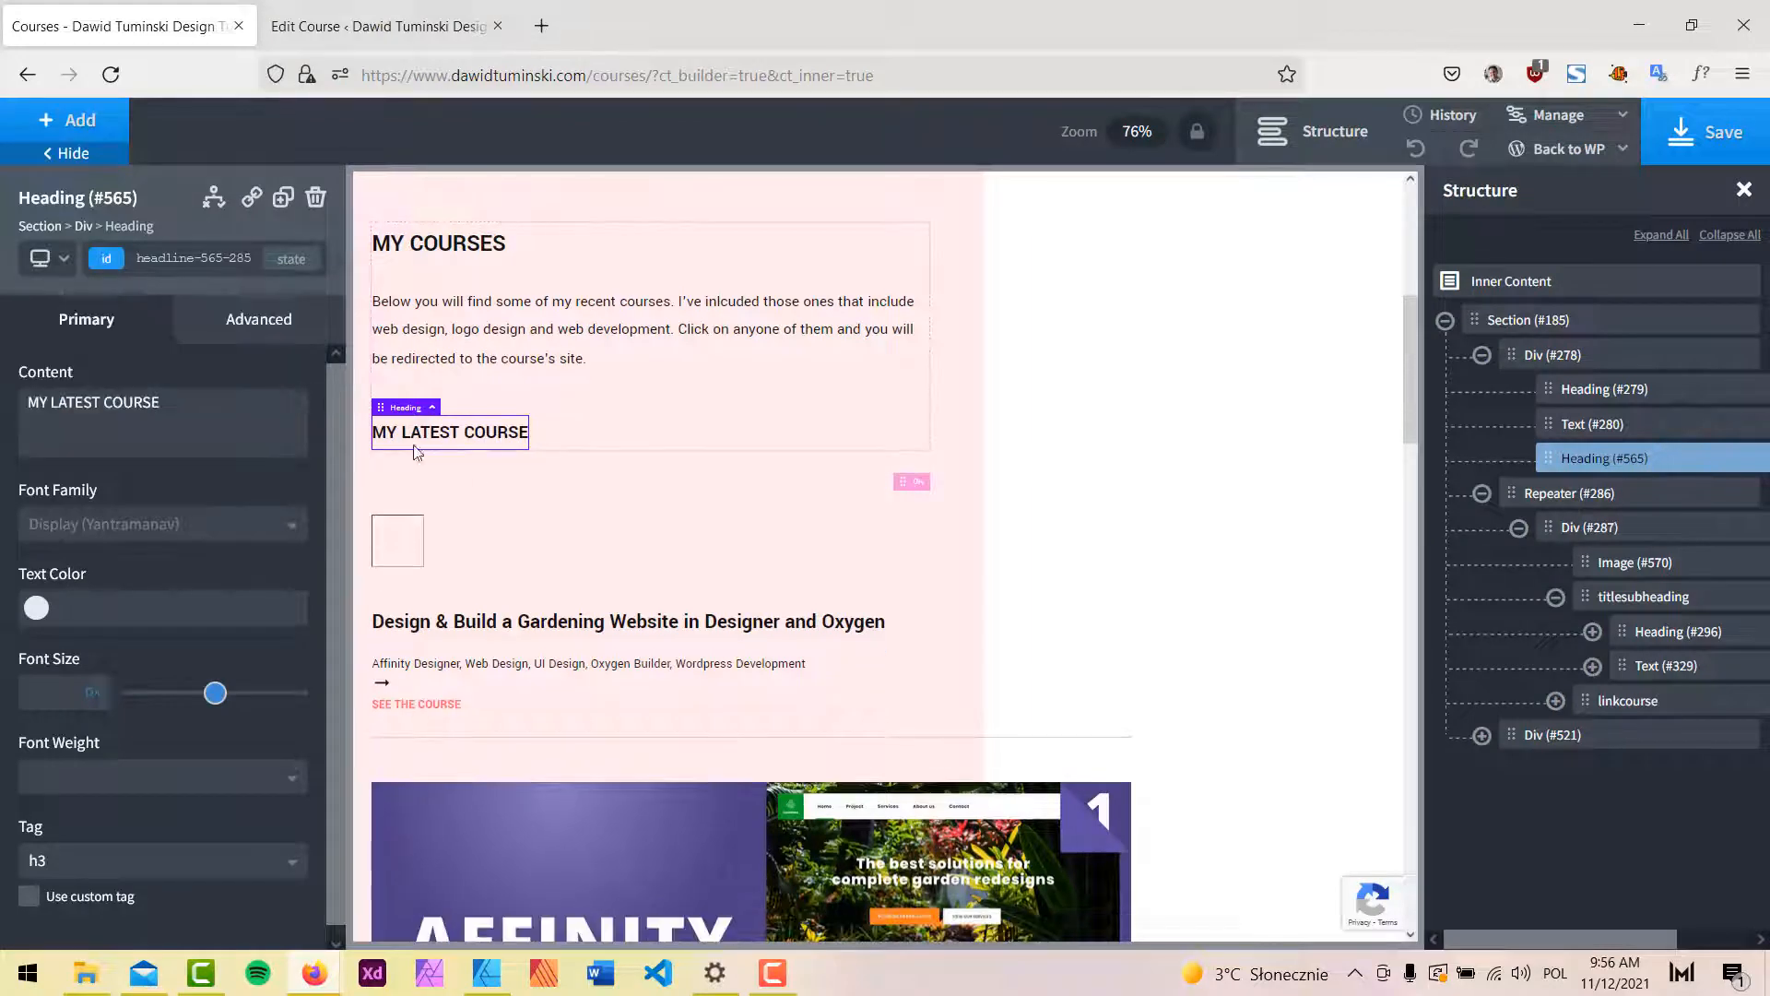
Clear the 25 px top and bottom padding on the course card Div #287.
left_click(454, 482)
left_click(478, 512)
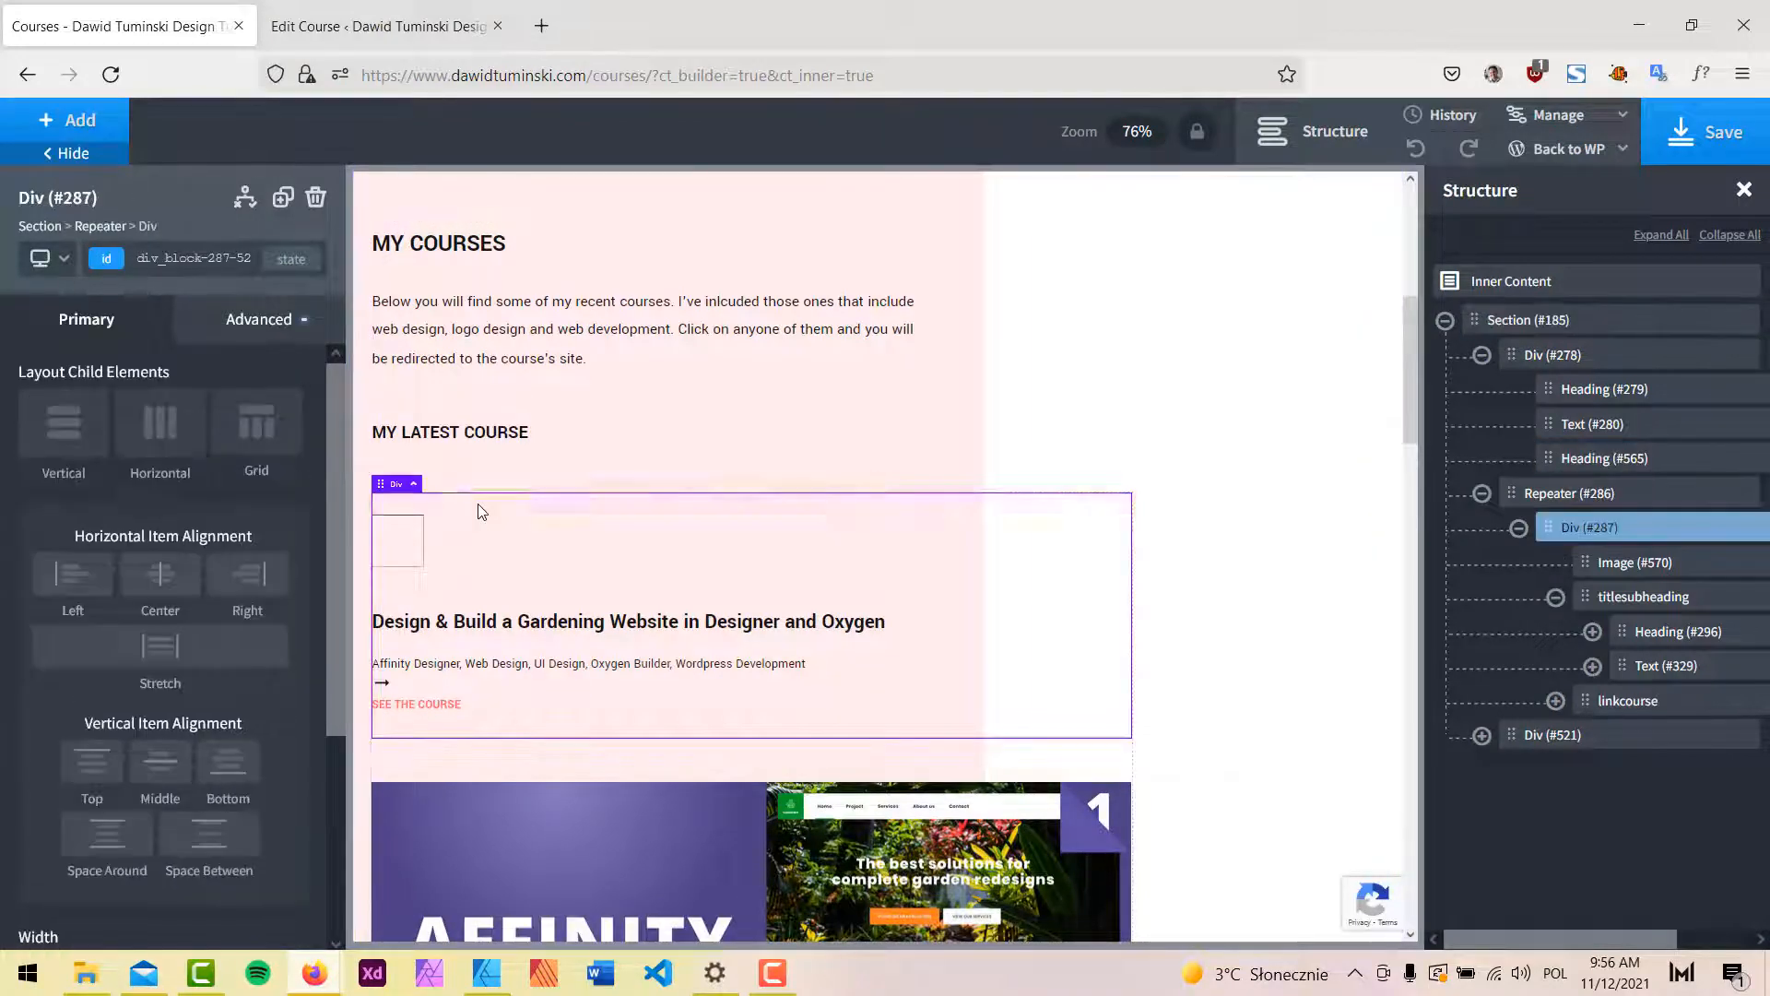
left_click(265, 321)
left_click(237, 446)
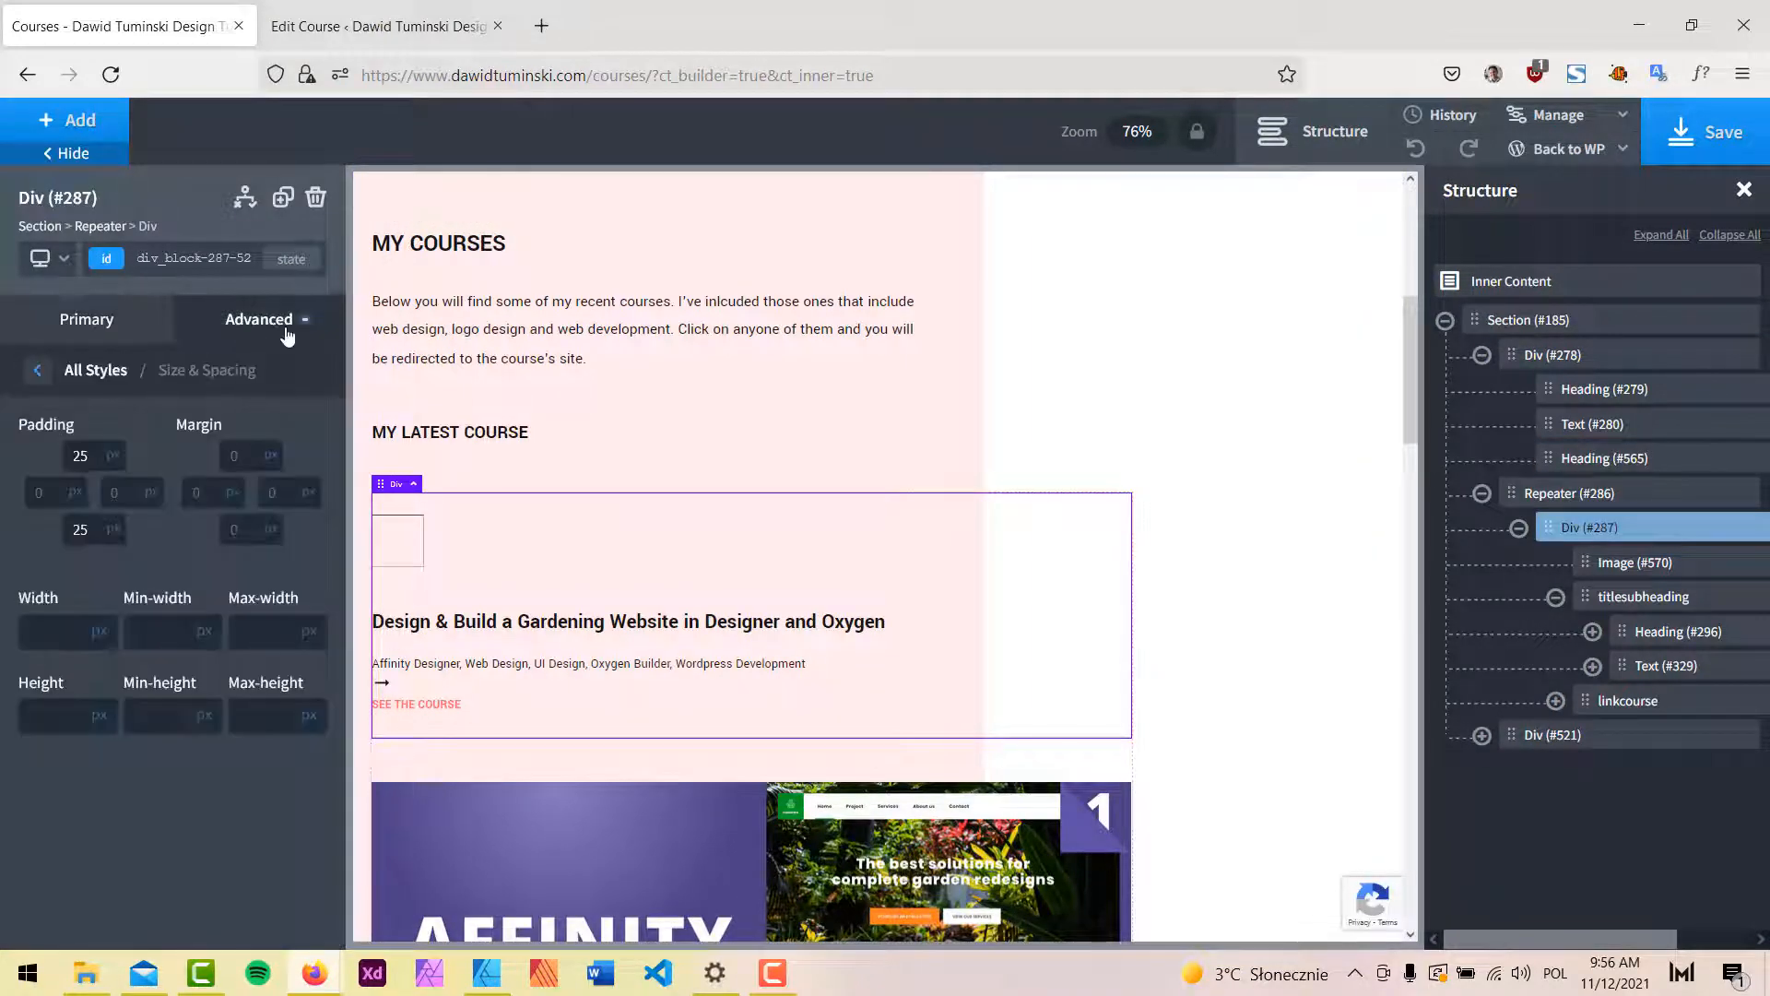
left_click(86, 459)
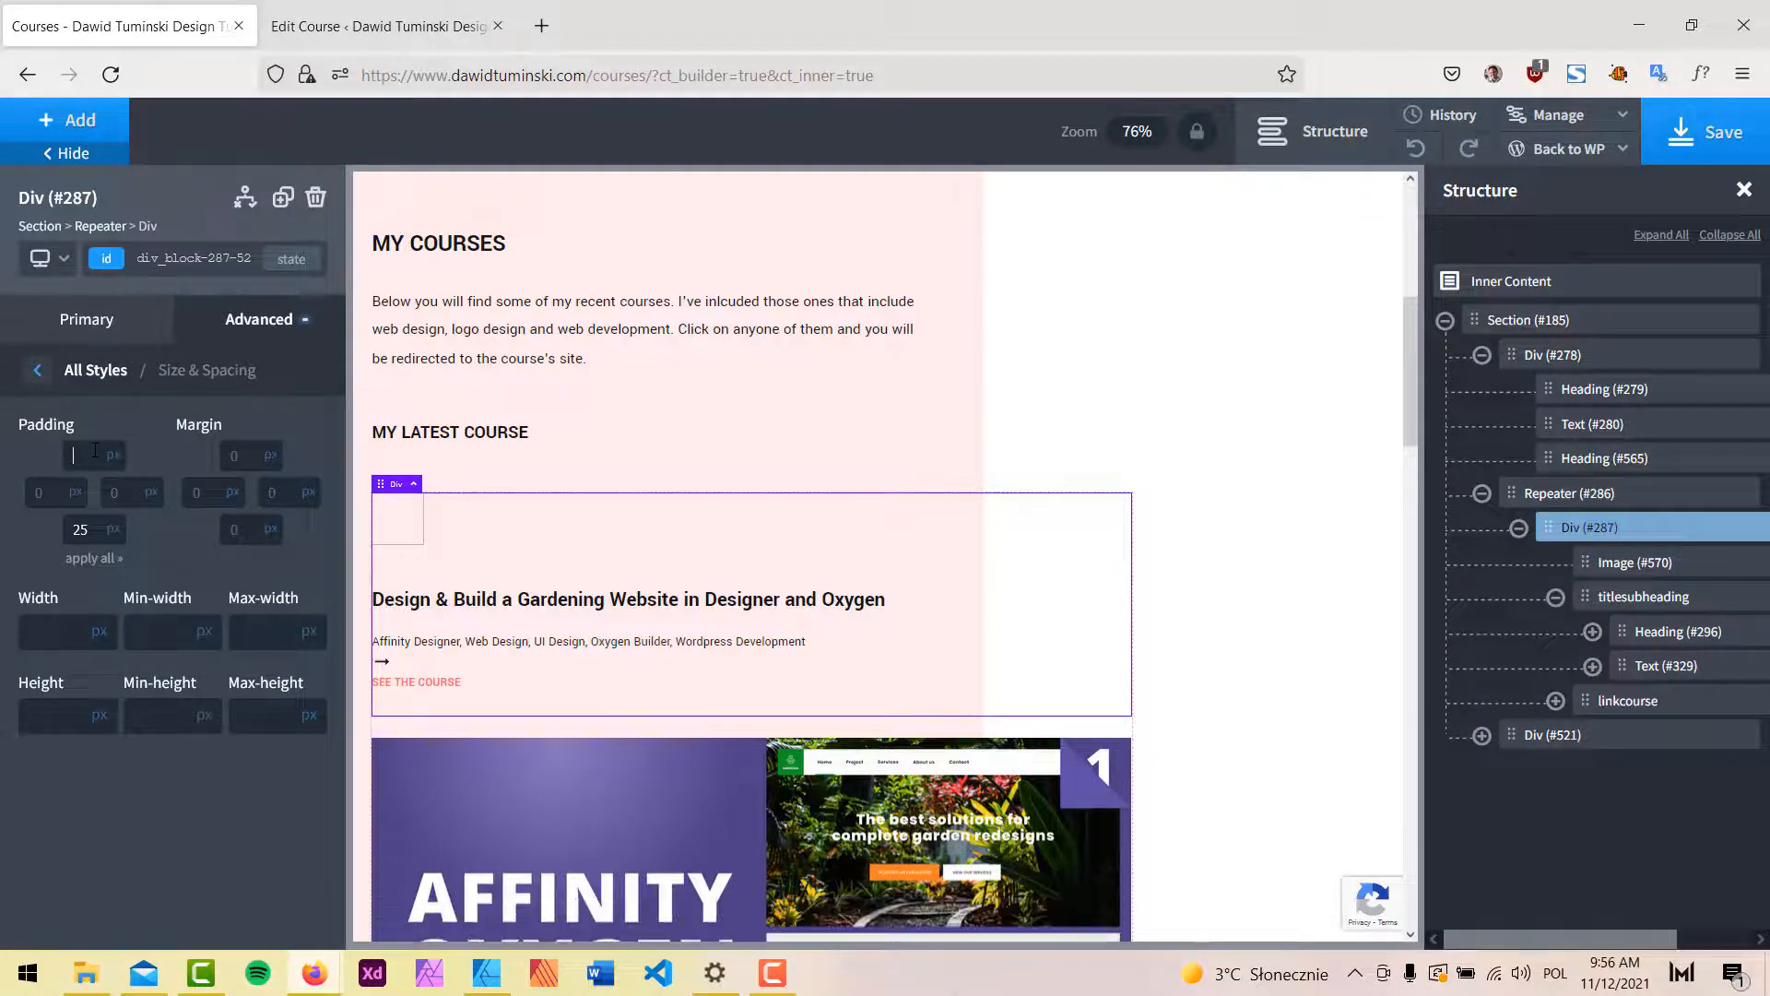
left_click(81, 529)
scroll(1037, 588, "down", 5)
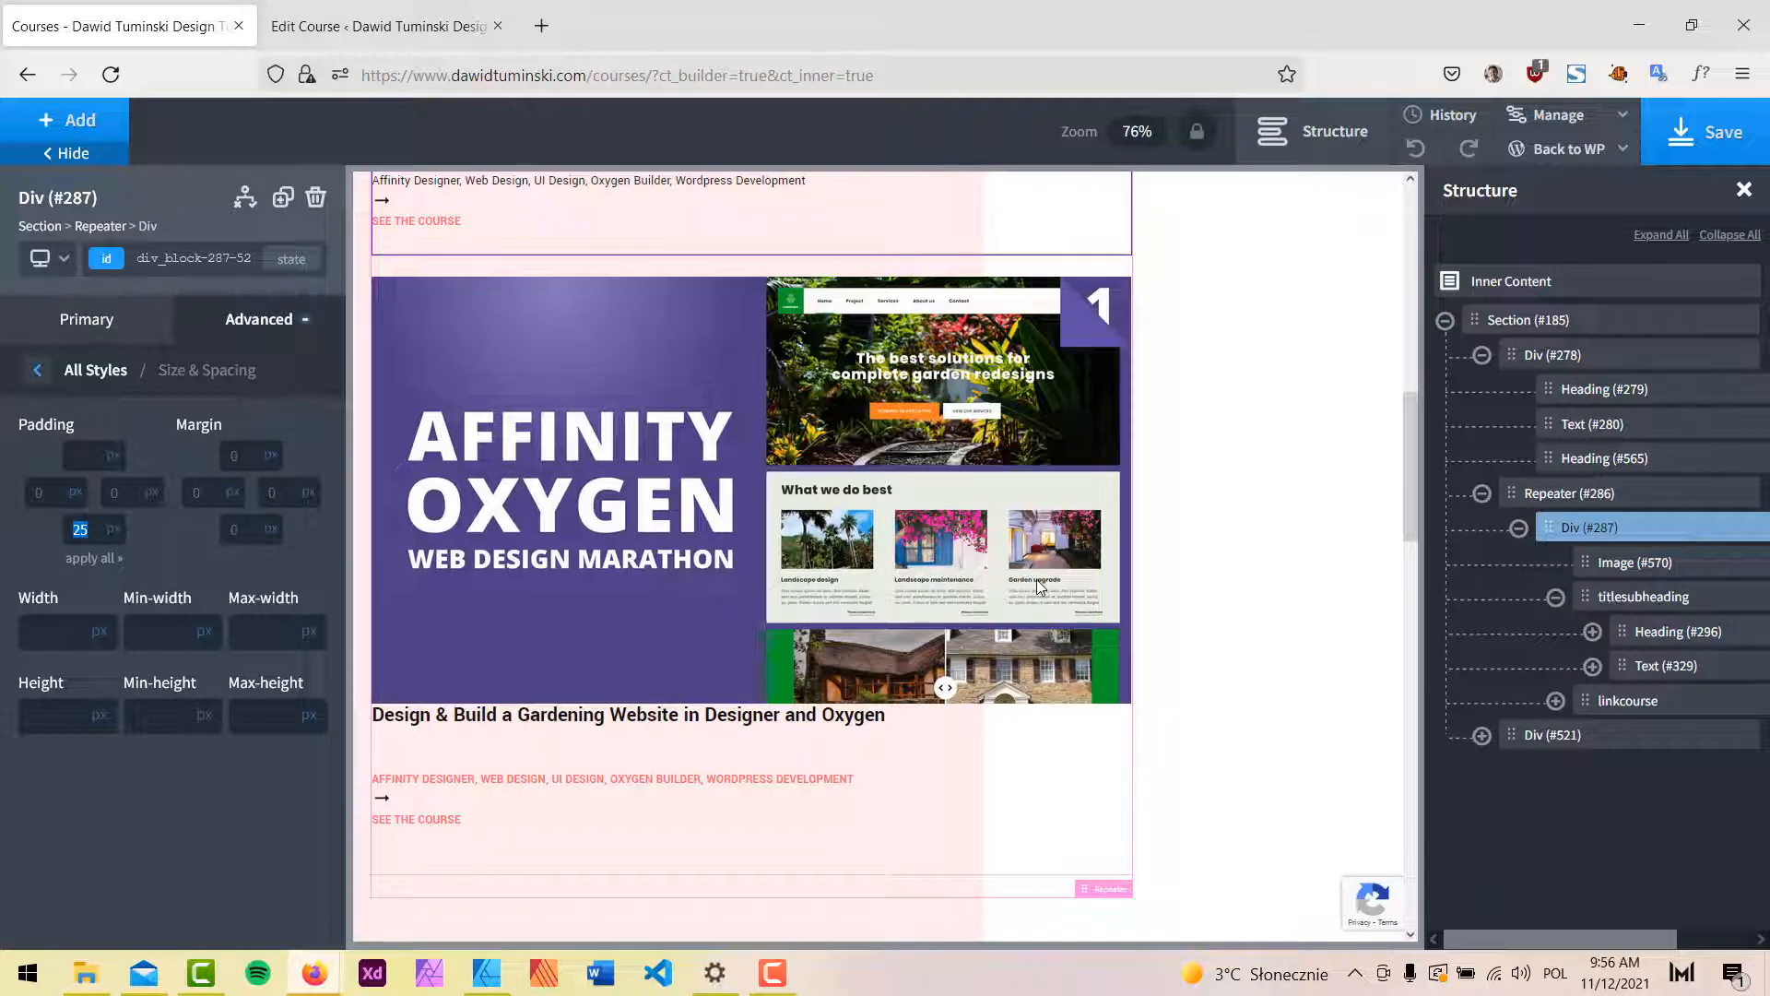
key("BackSpace")
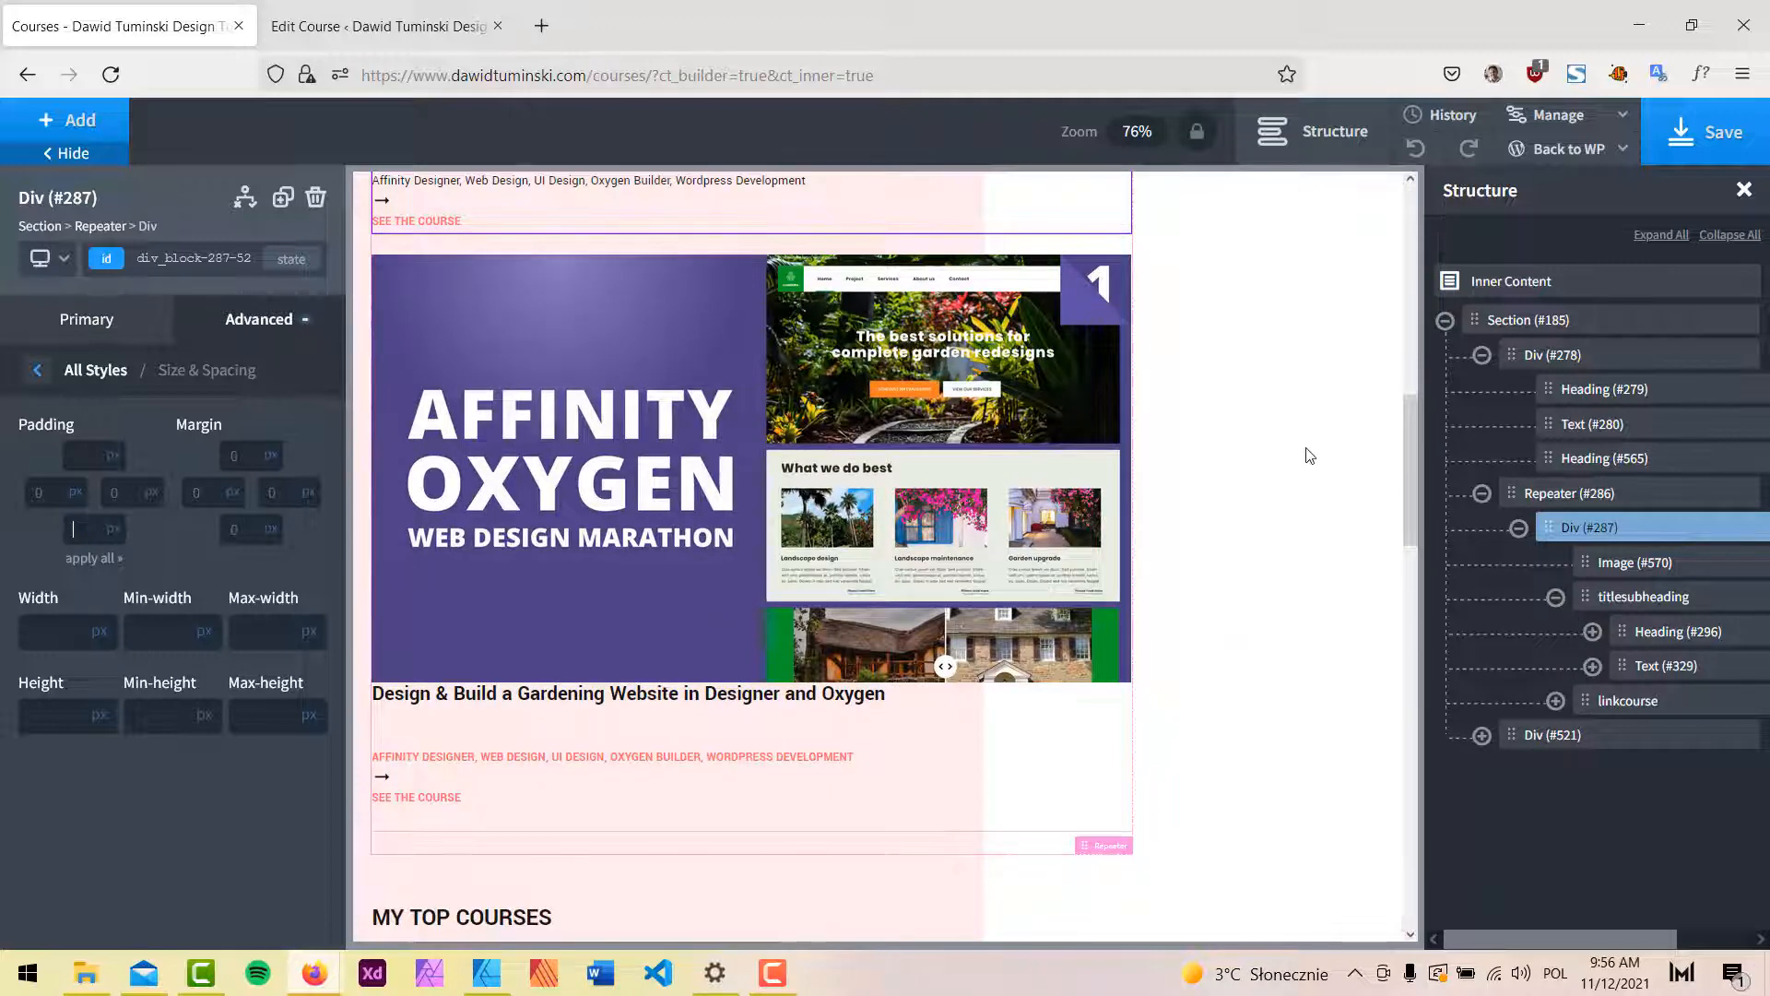
Save the page and reload the live Courses page to see the change.
left_click(1700, 138)
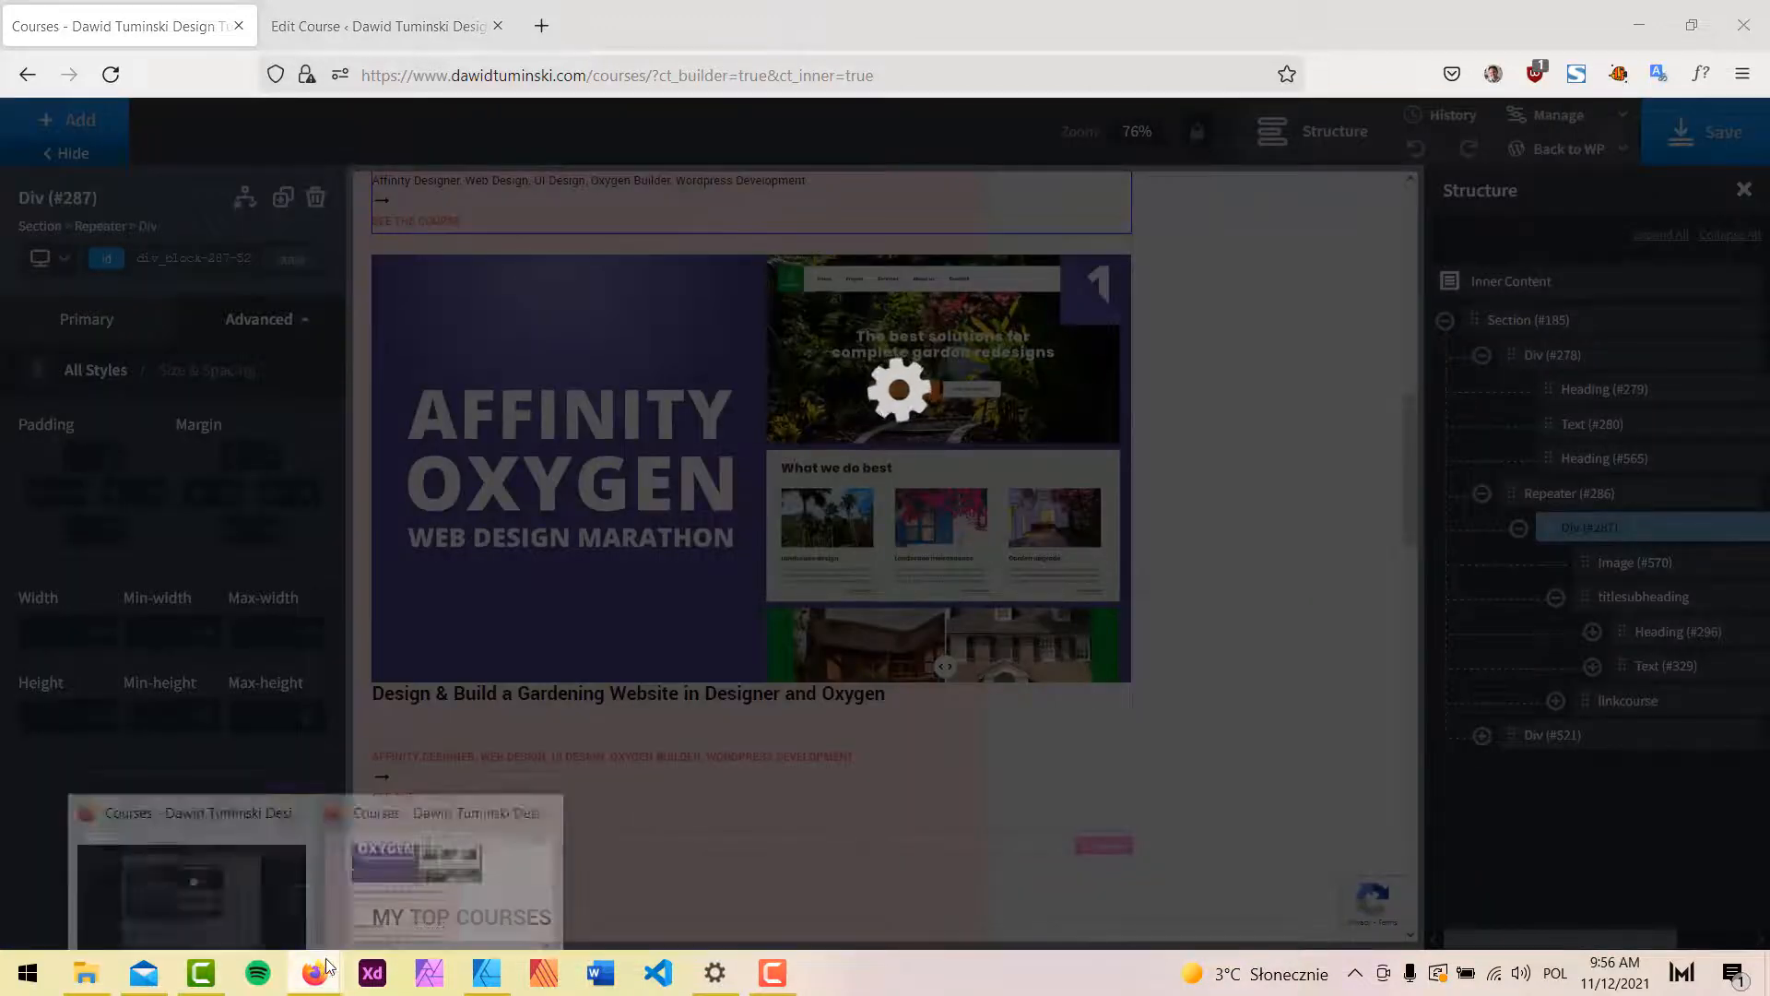
left_click(458, 876)
left_click(126, 81)
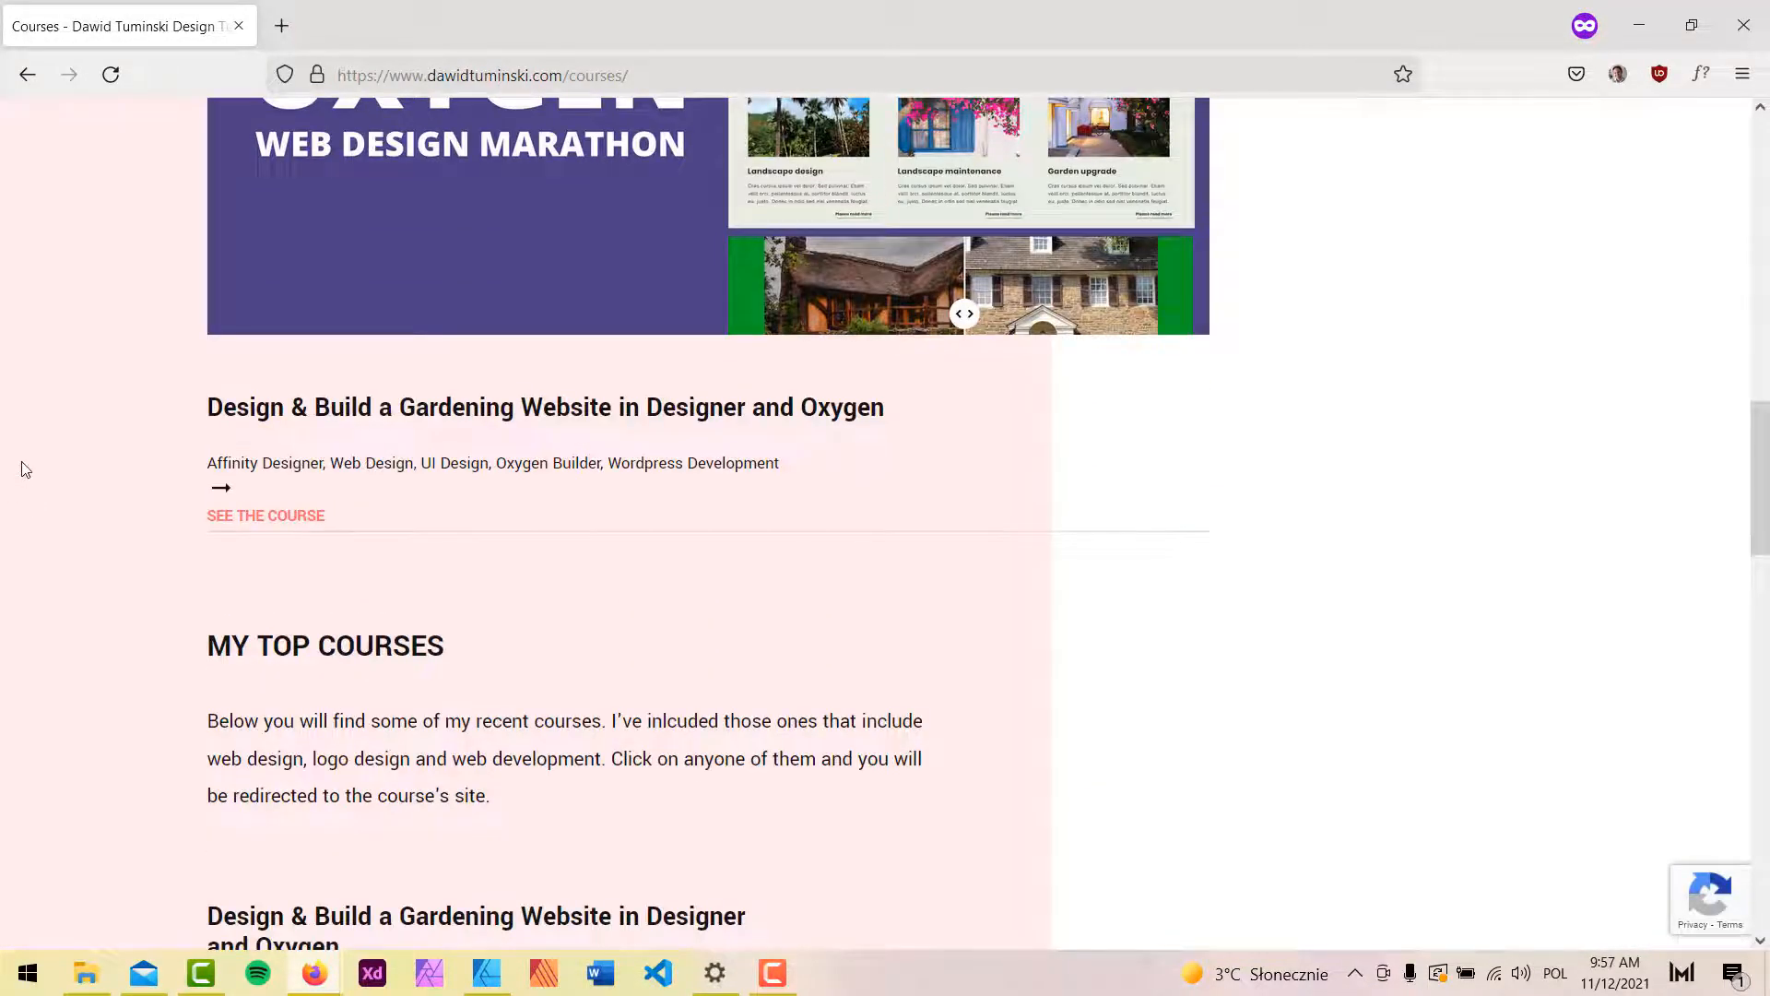
Compare the live Courses page against the site mockup in Affinity Designer.
left_click(485, 971)
scroll(1199, 480, "up", 1)
scroll(1225, 455, "down", 3)
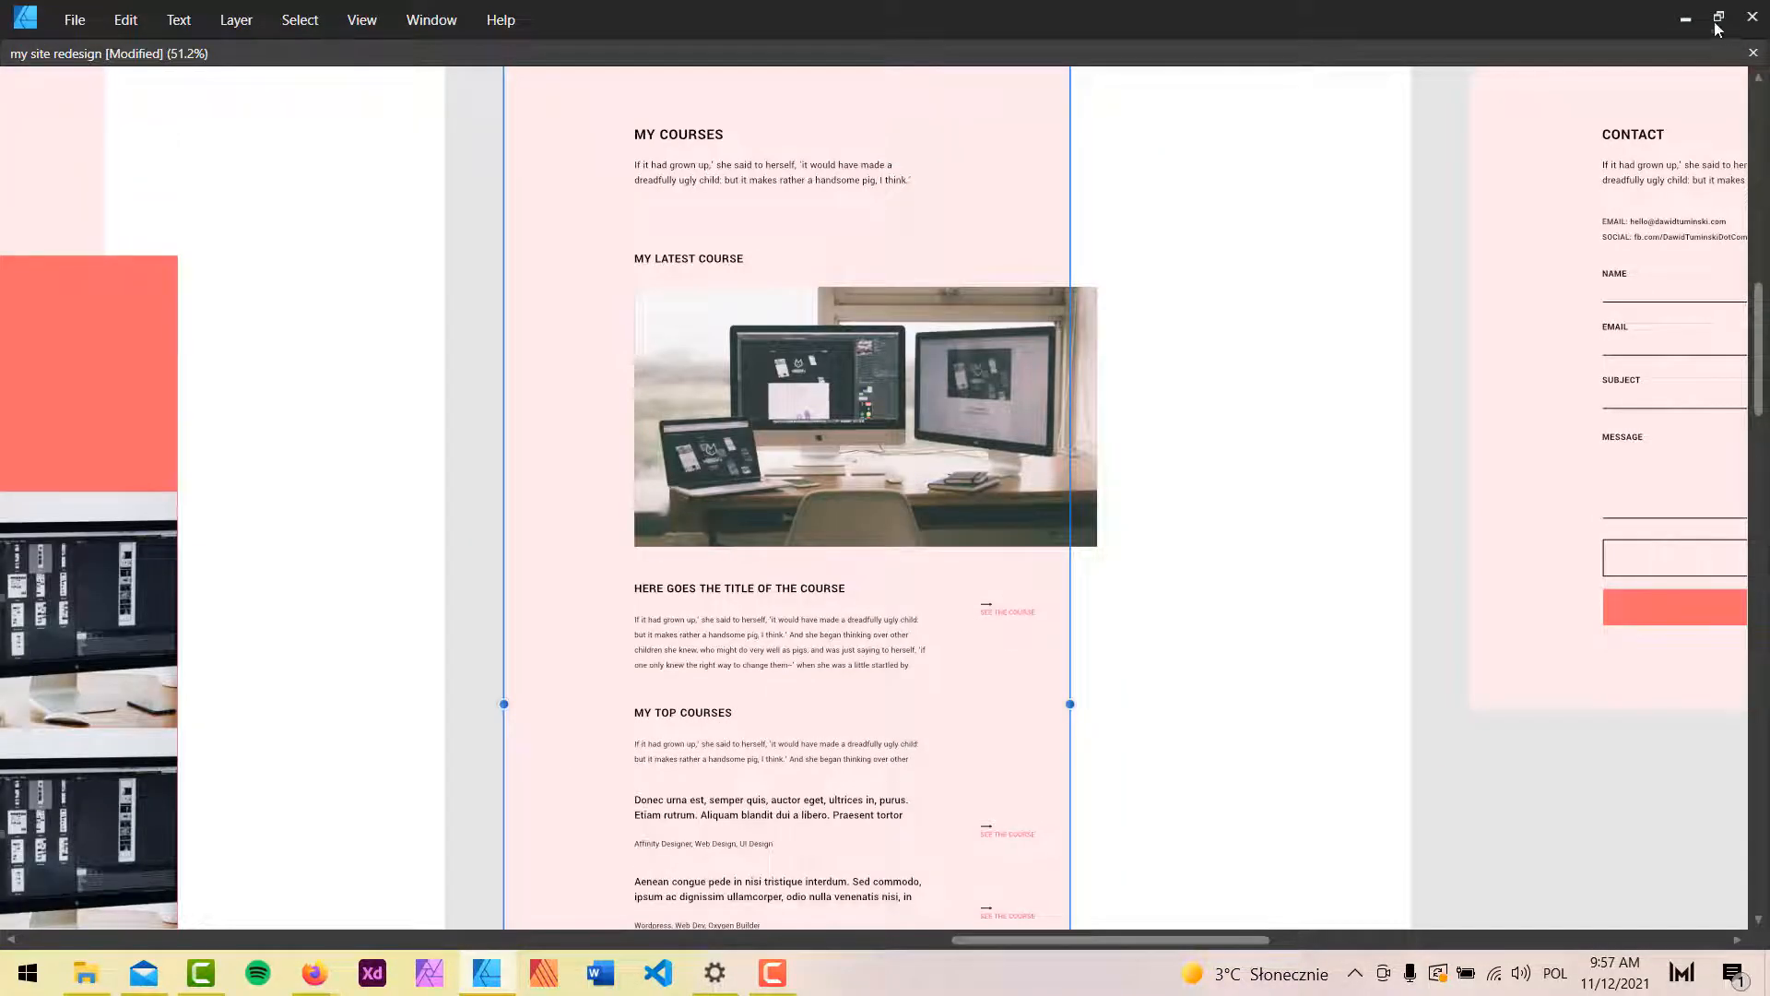
left_click(1684, 18)
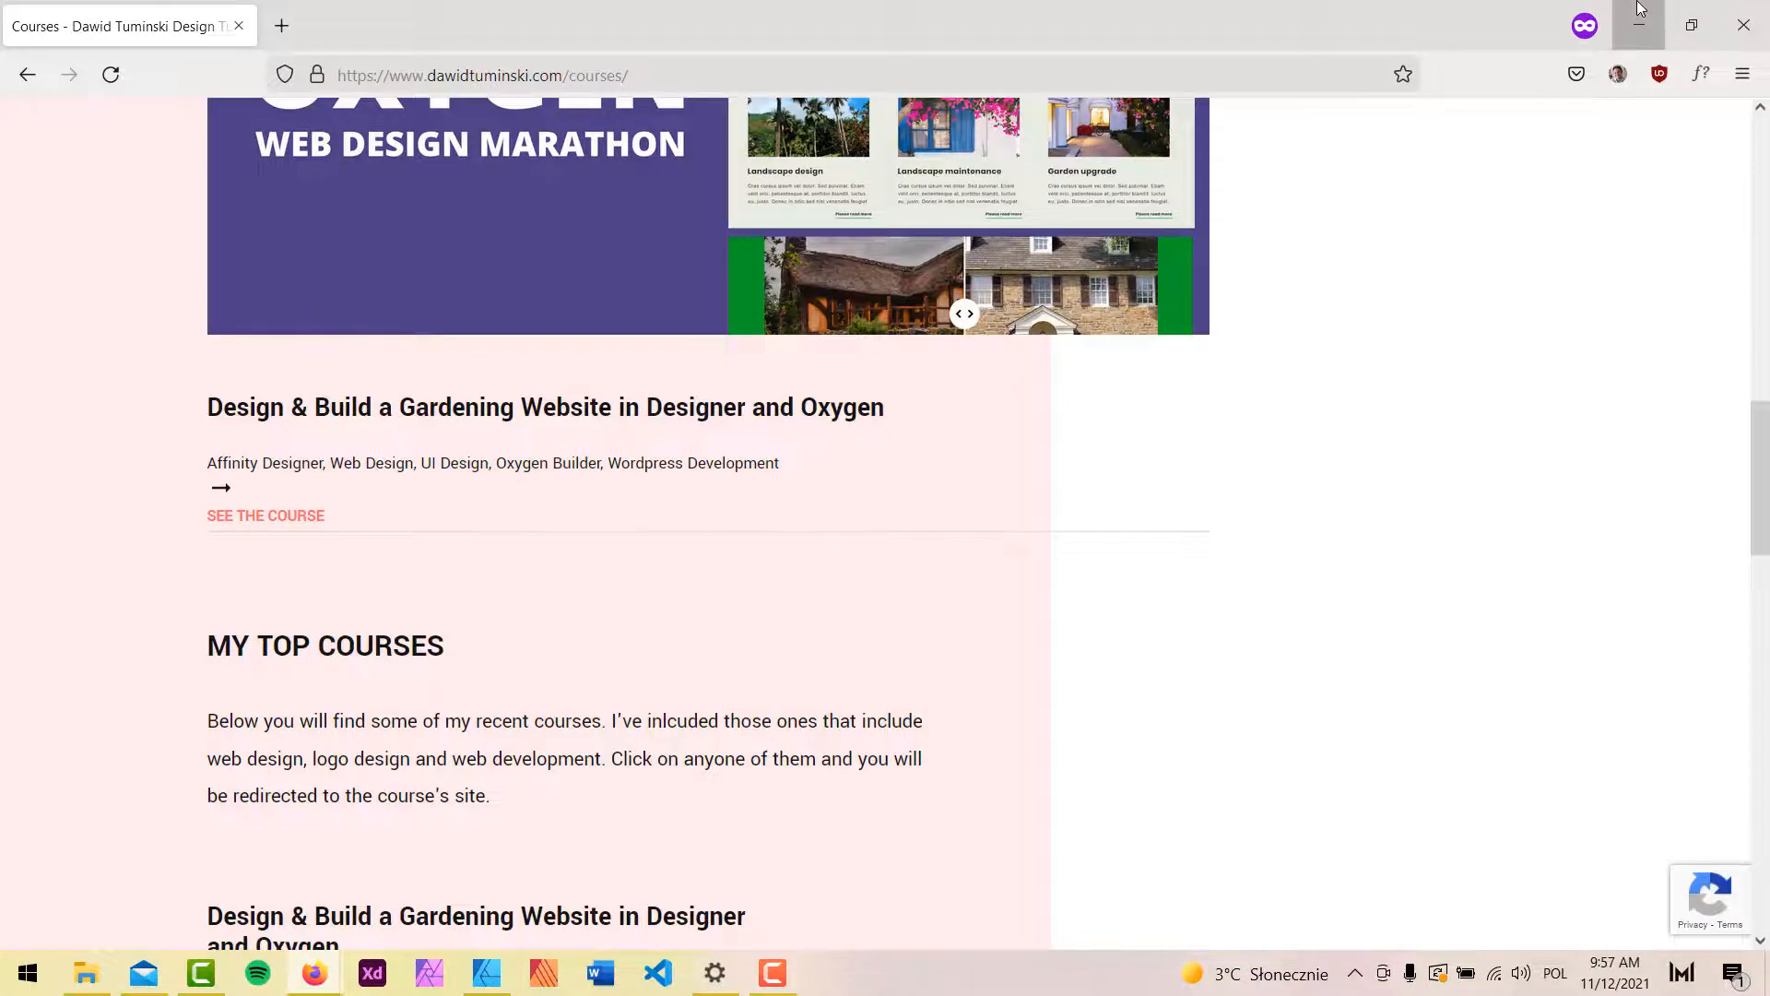
scroll(692, 723, "down", 3)
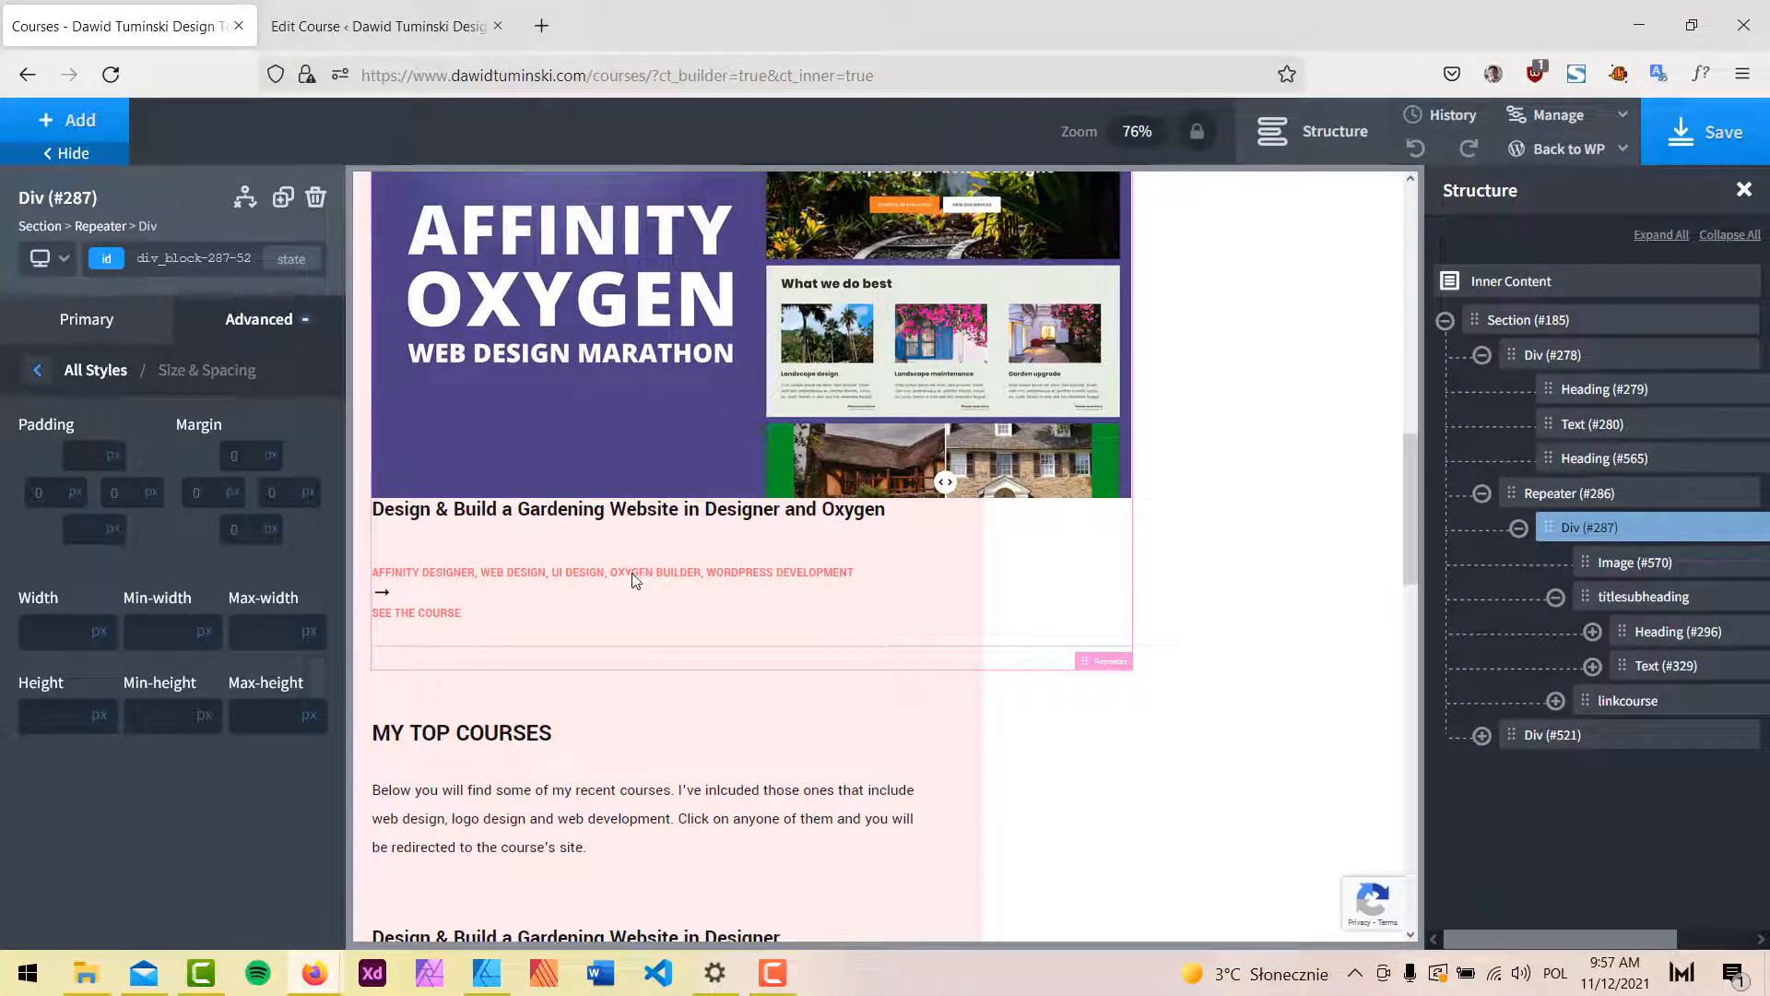
Return to the Oxygen builder and select the titlesubheading block.
mouse_move(323, 979)
left_click(111, 885)
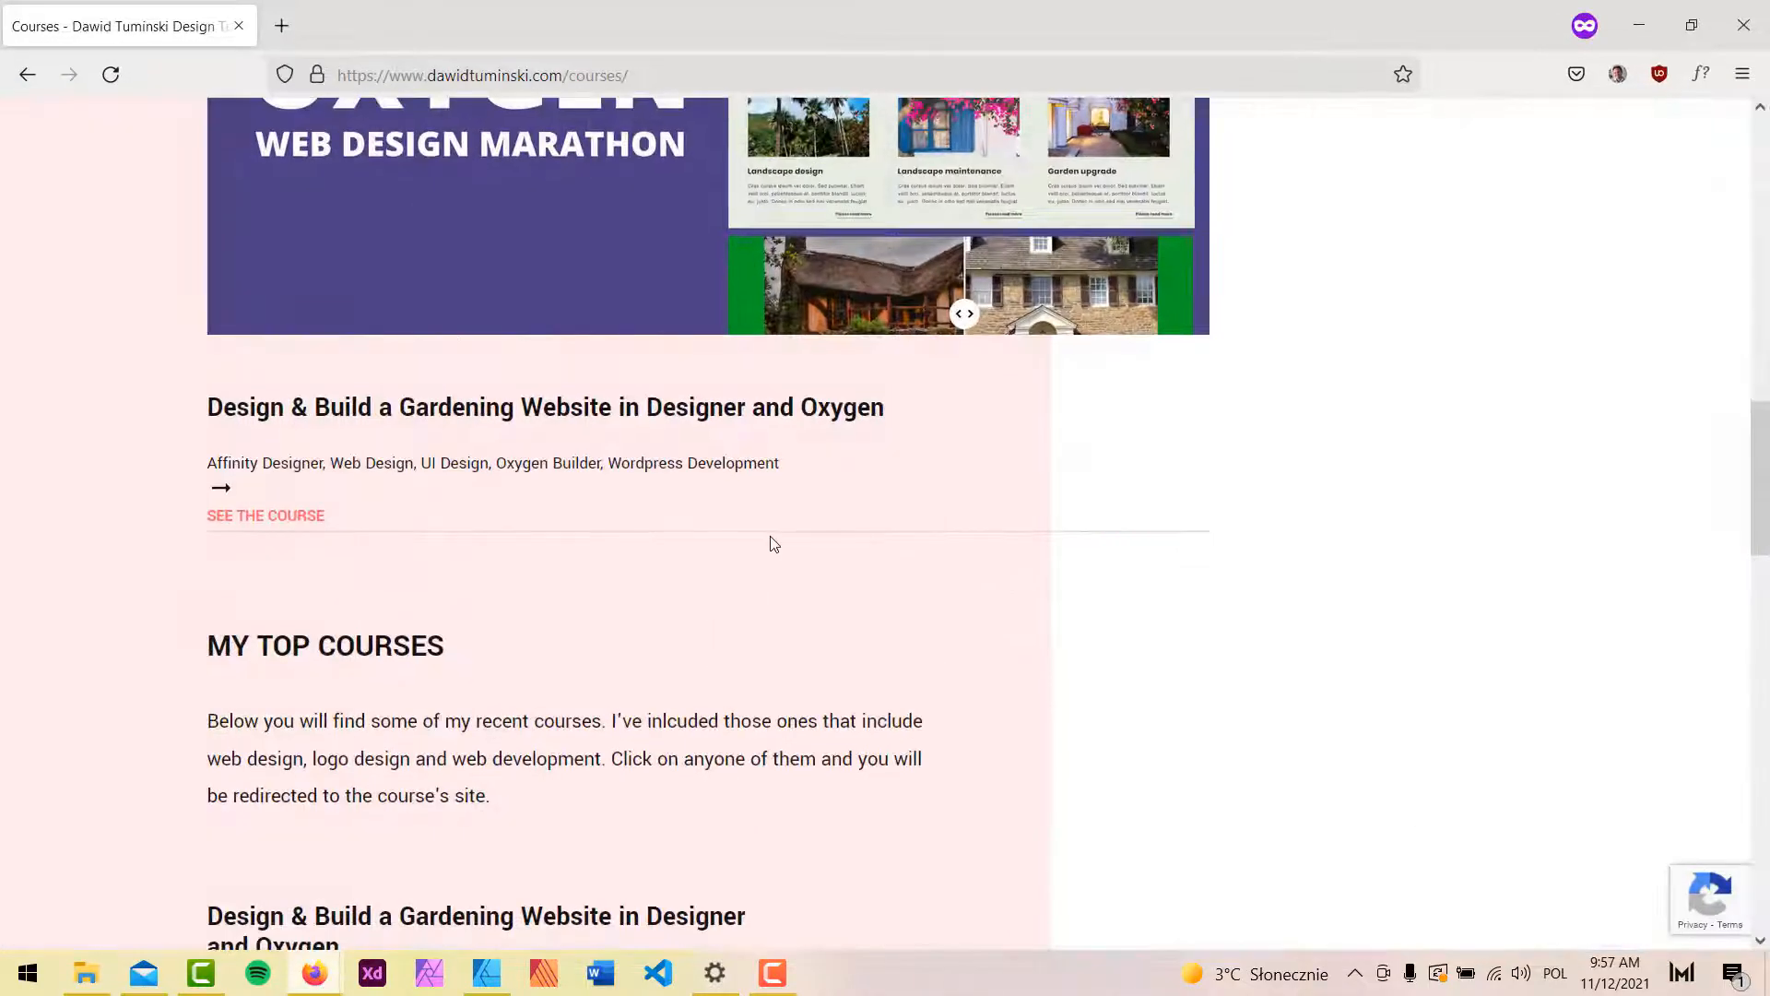
left_click(1639, 24)
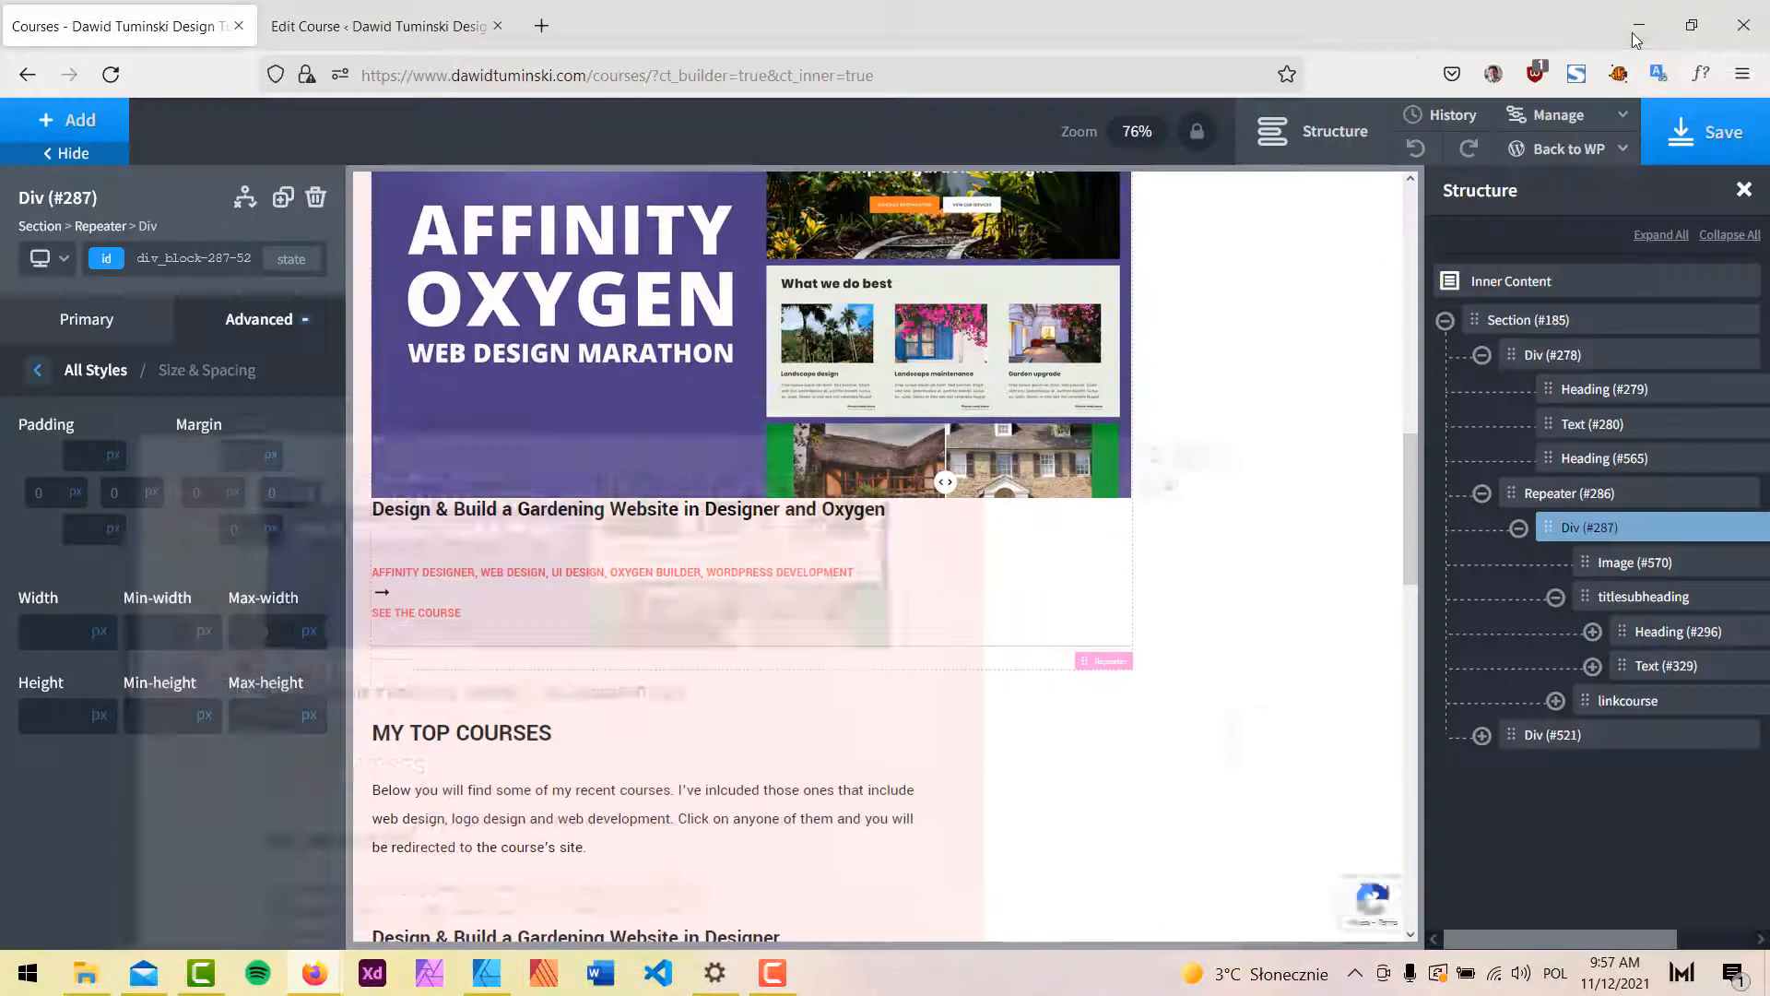
left_click(1633, 601)
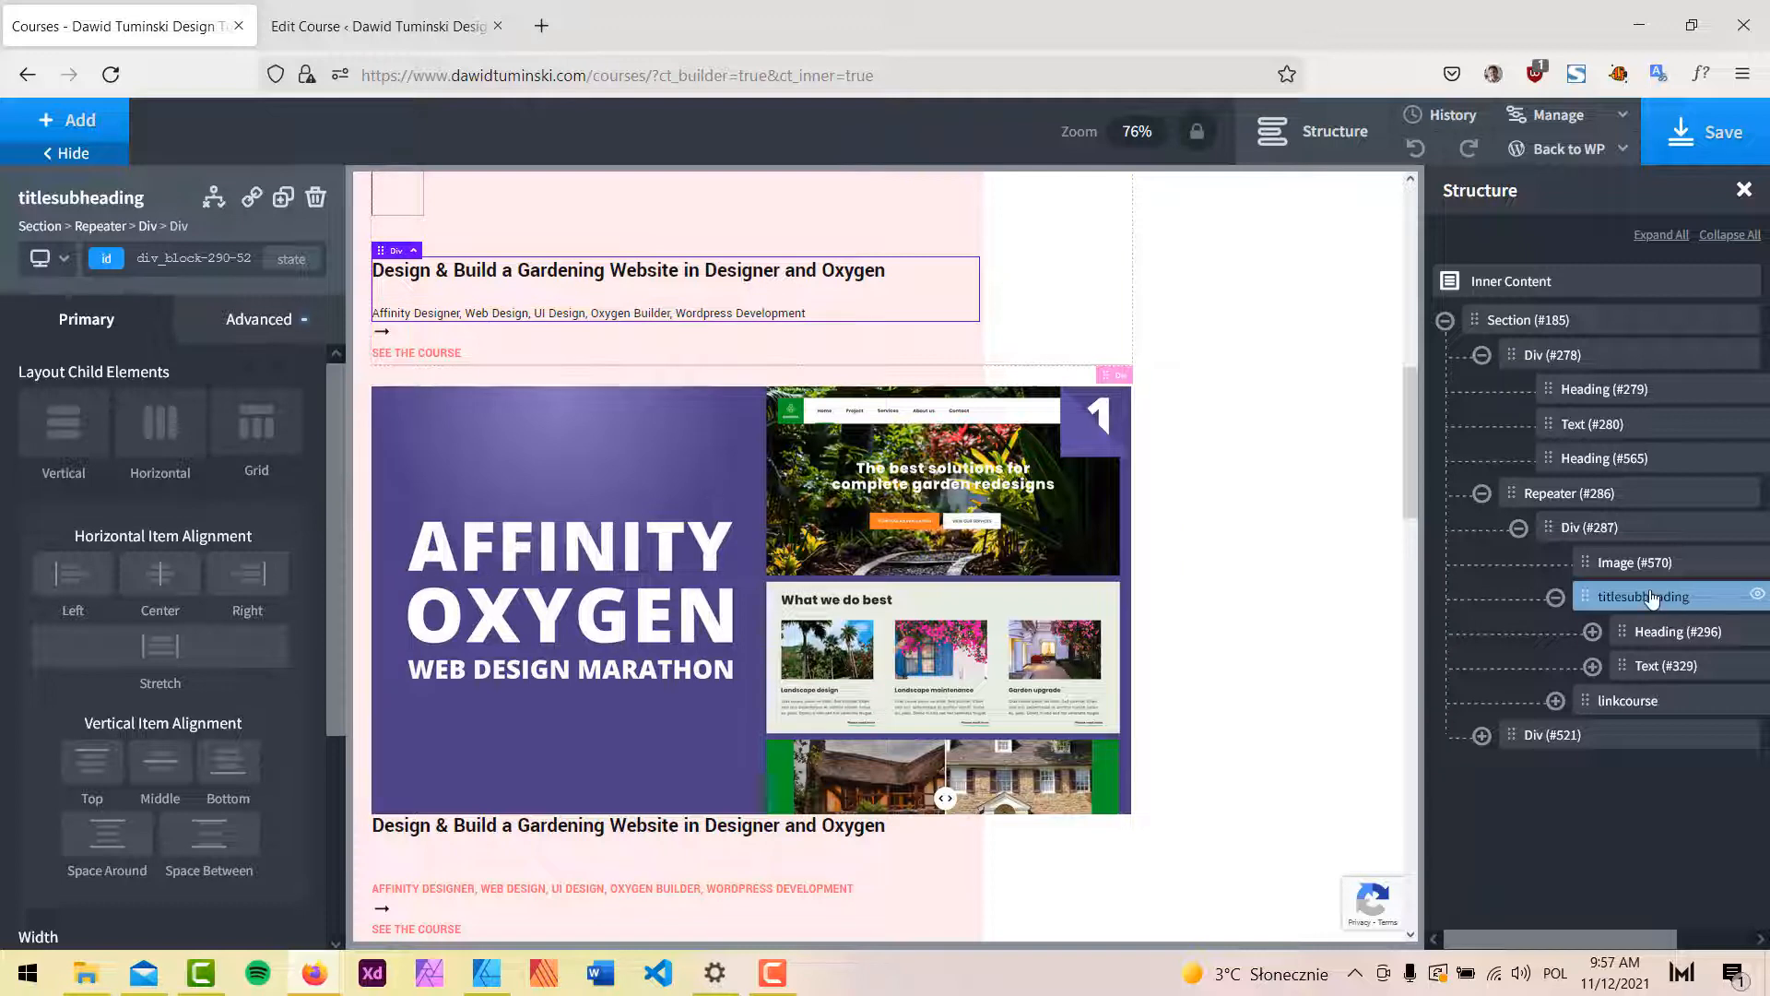
Wrap titlesubheading in new Div #579, move linkcourse into it, and set children Horizontal.
left_click(1614, 703)
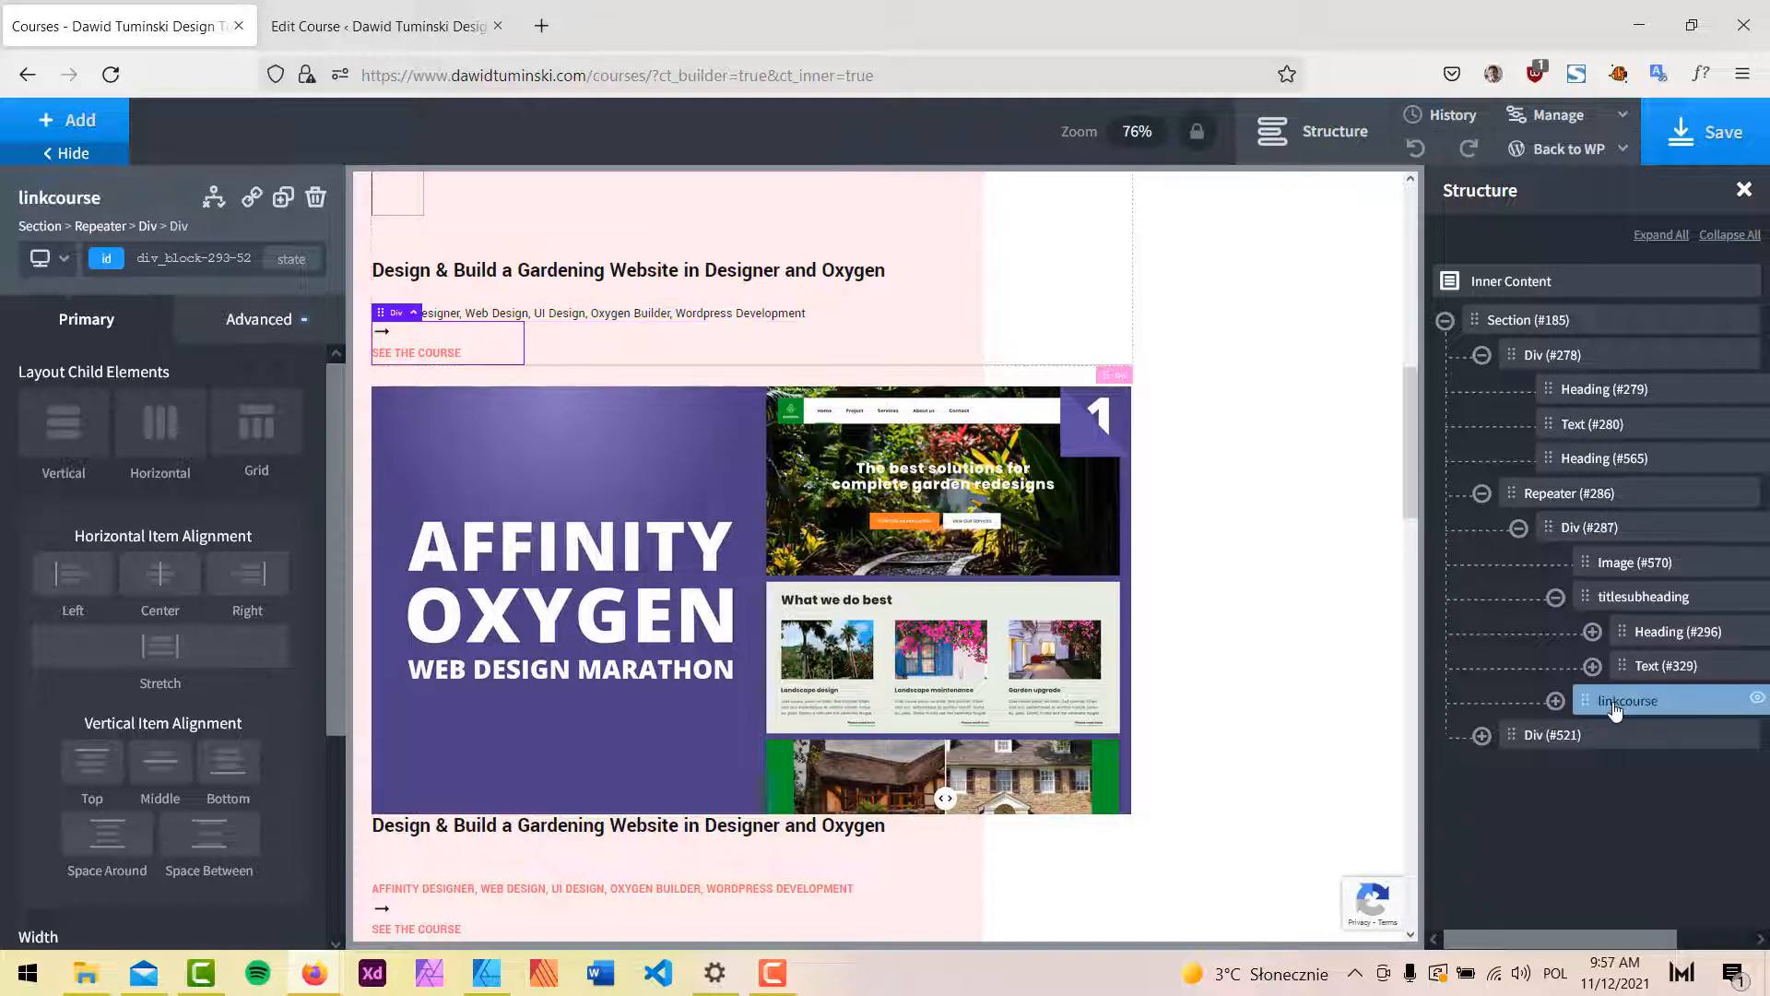
left_click(1556, 599)
left_click(1618, 599)
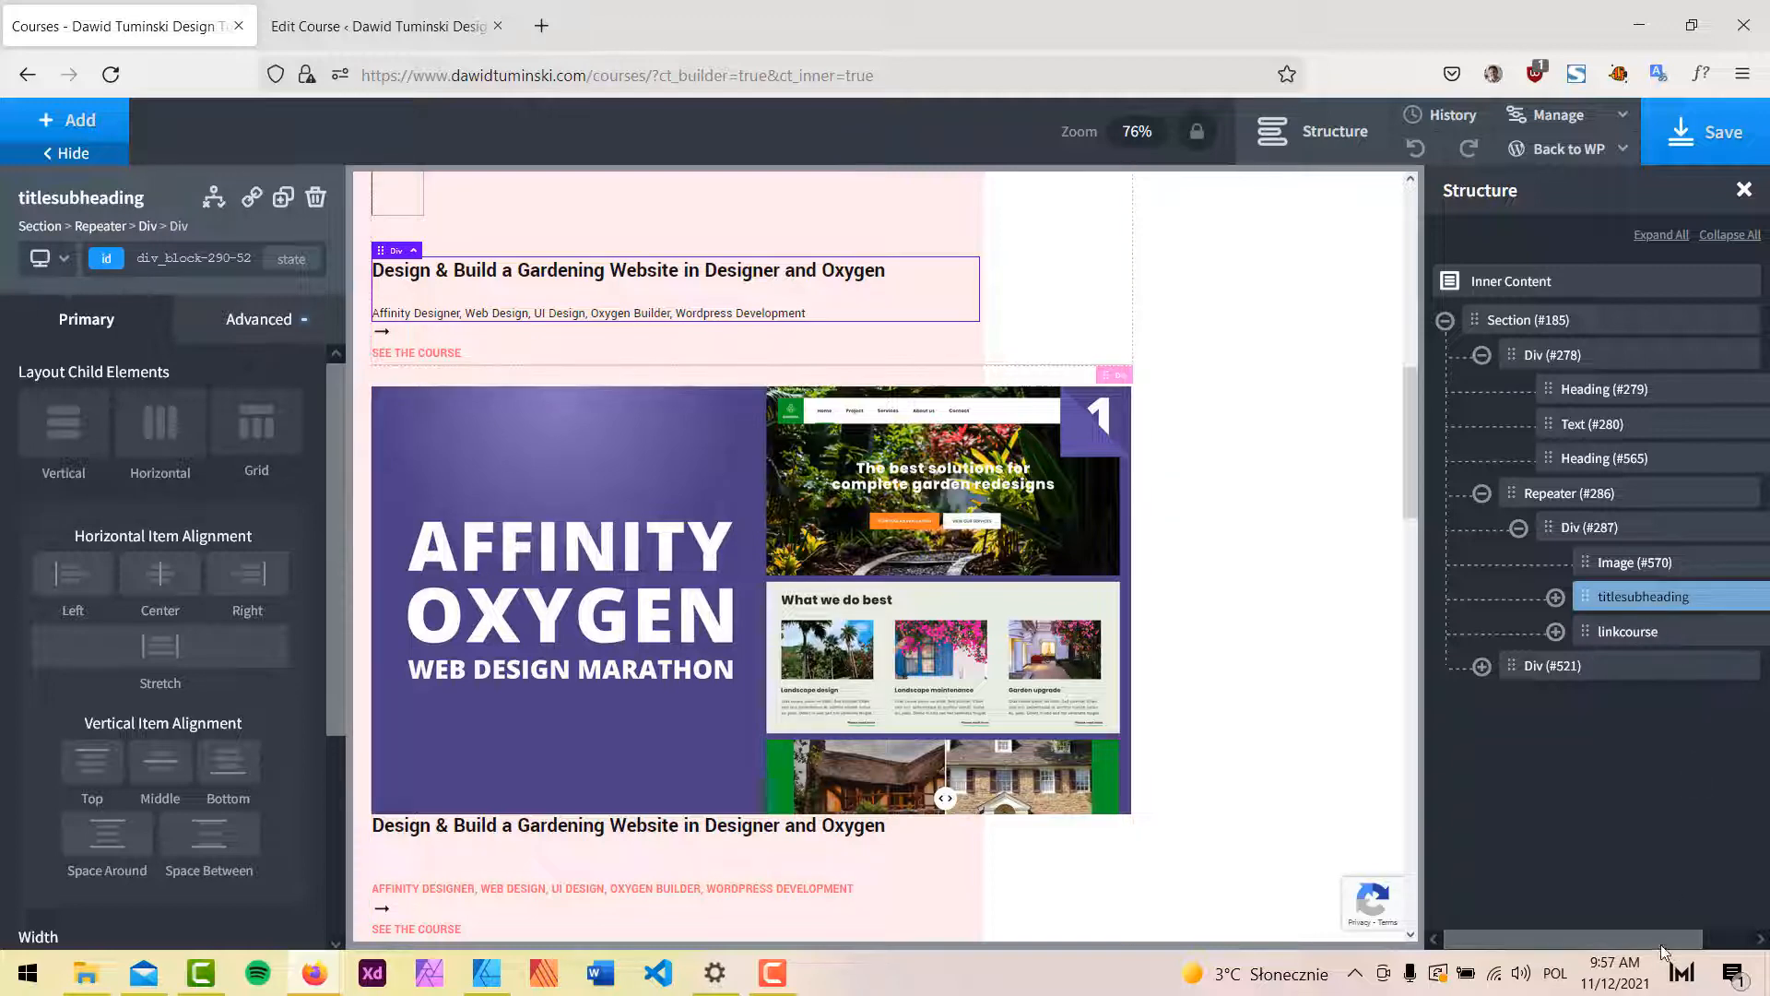
left_click_drag(1679, 938, 1727, 938)
right_click(1735, 597)
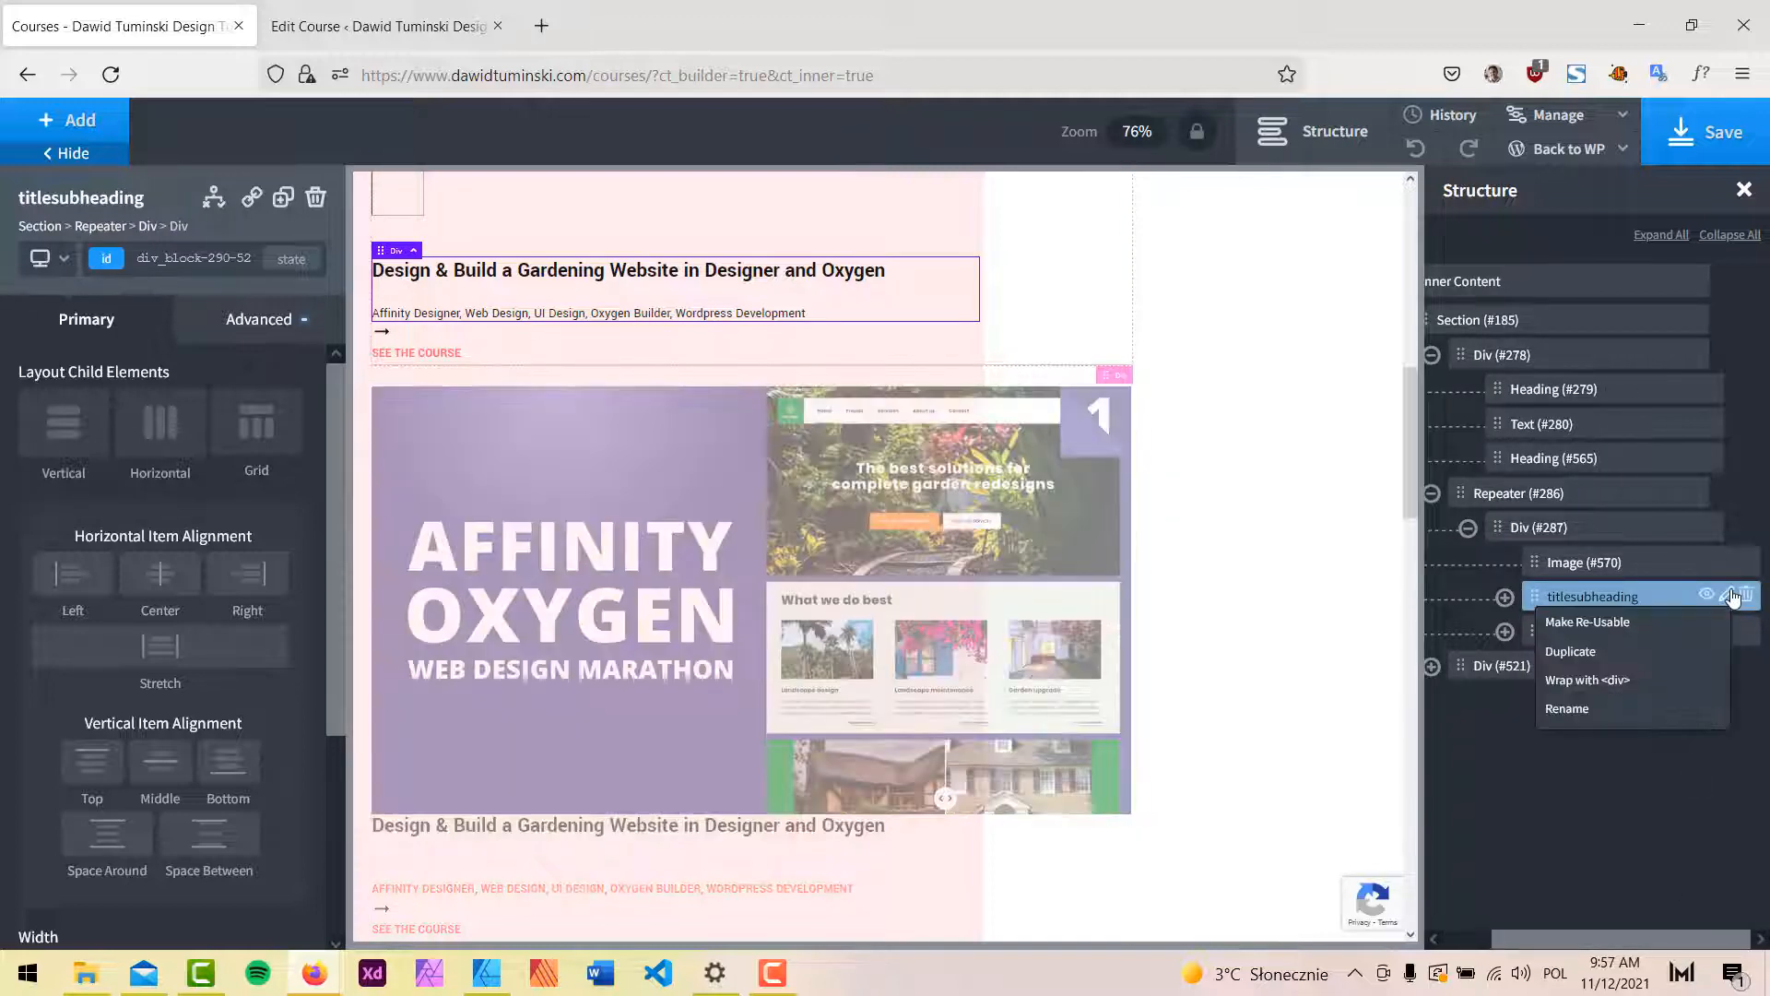
left_click(1593, 680)
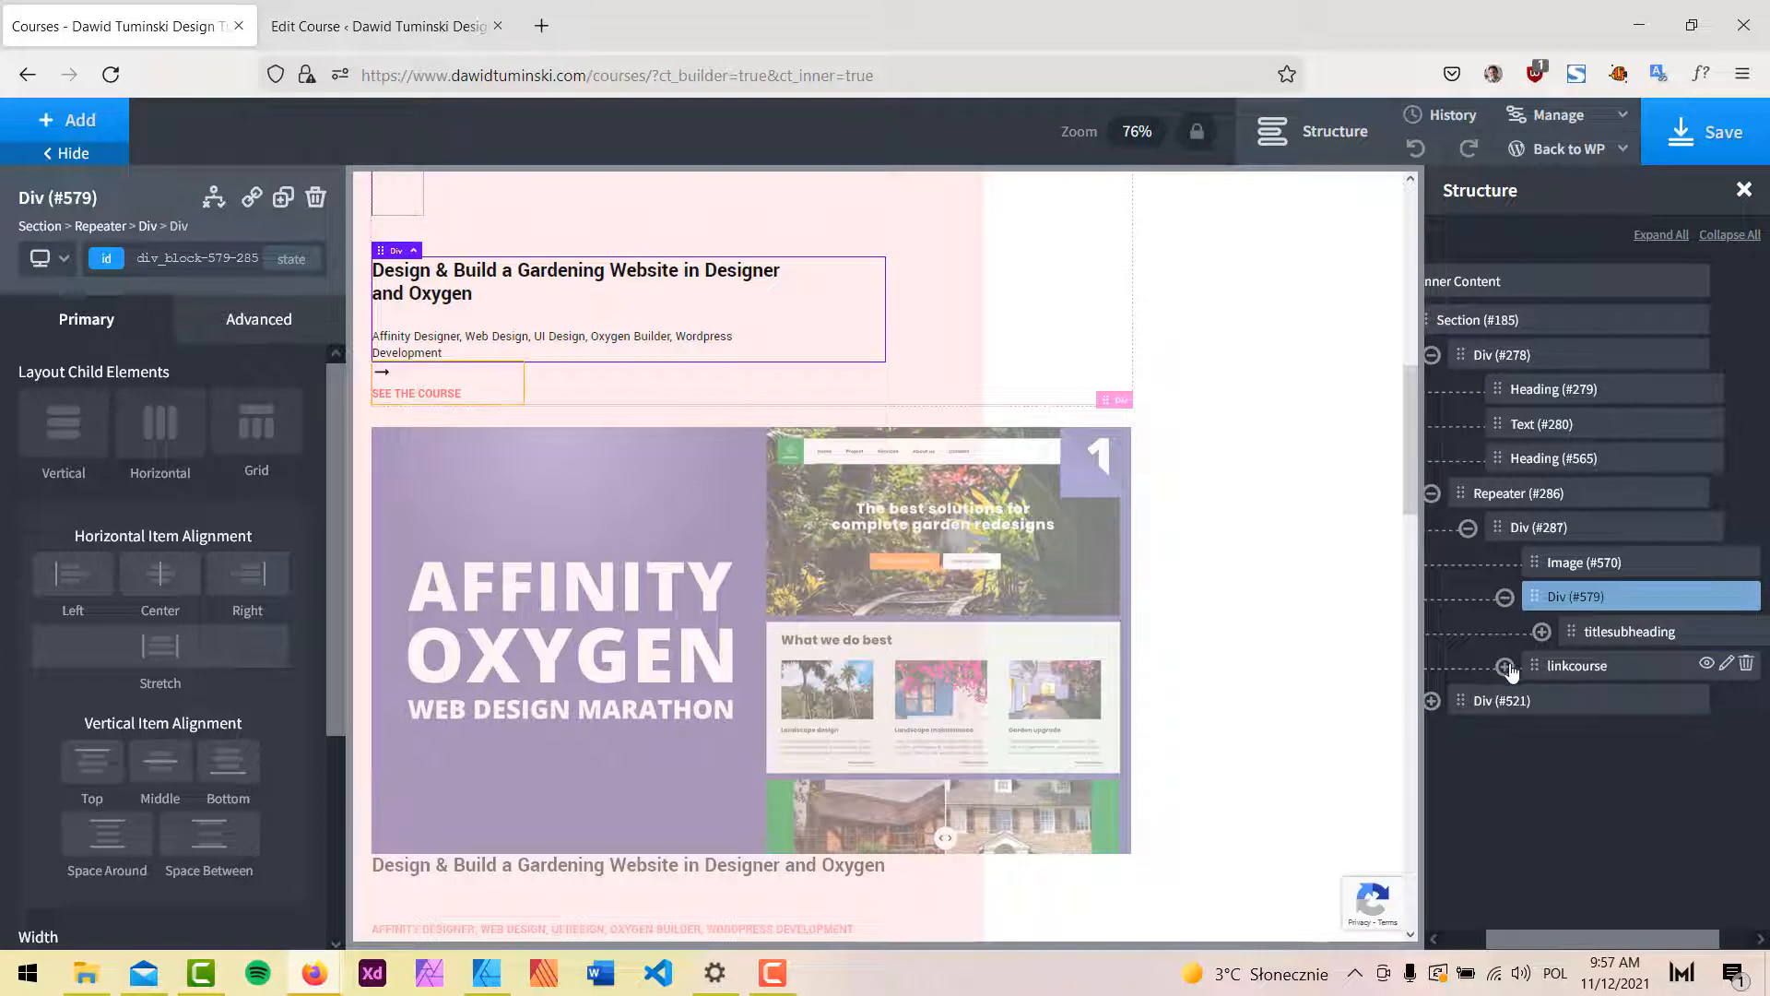
left_click_drag(1533, 664, 1606, 678)
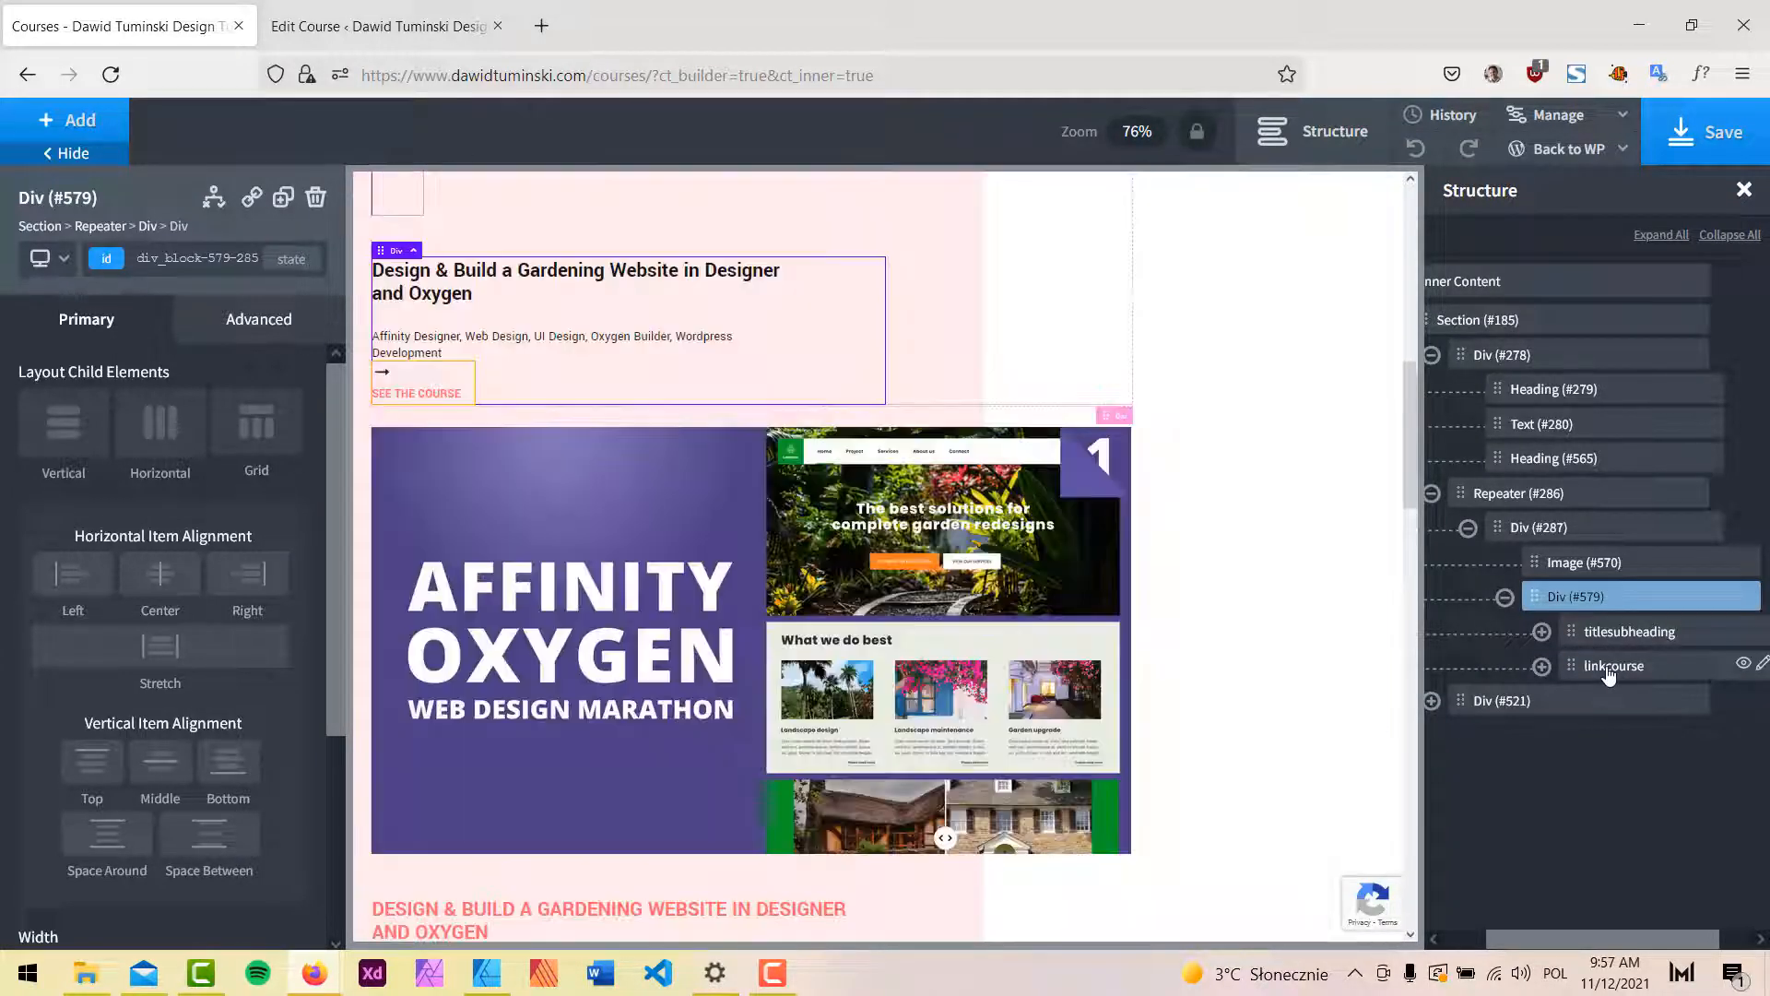
left_click(156, 453)
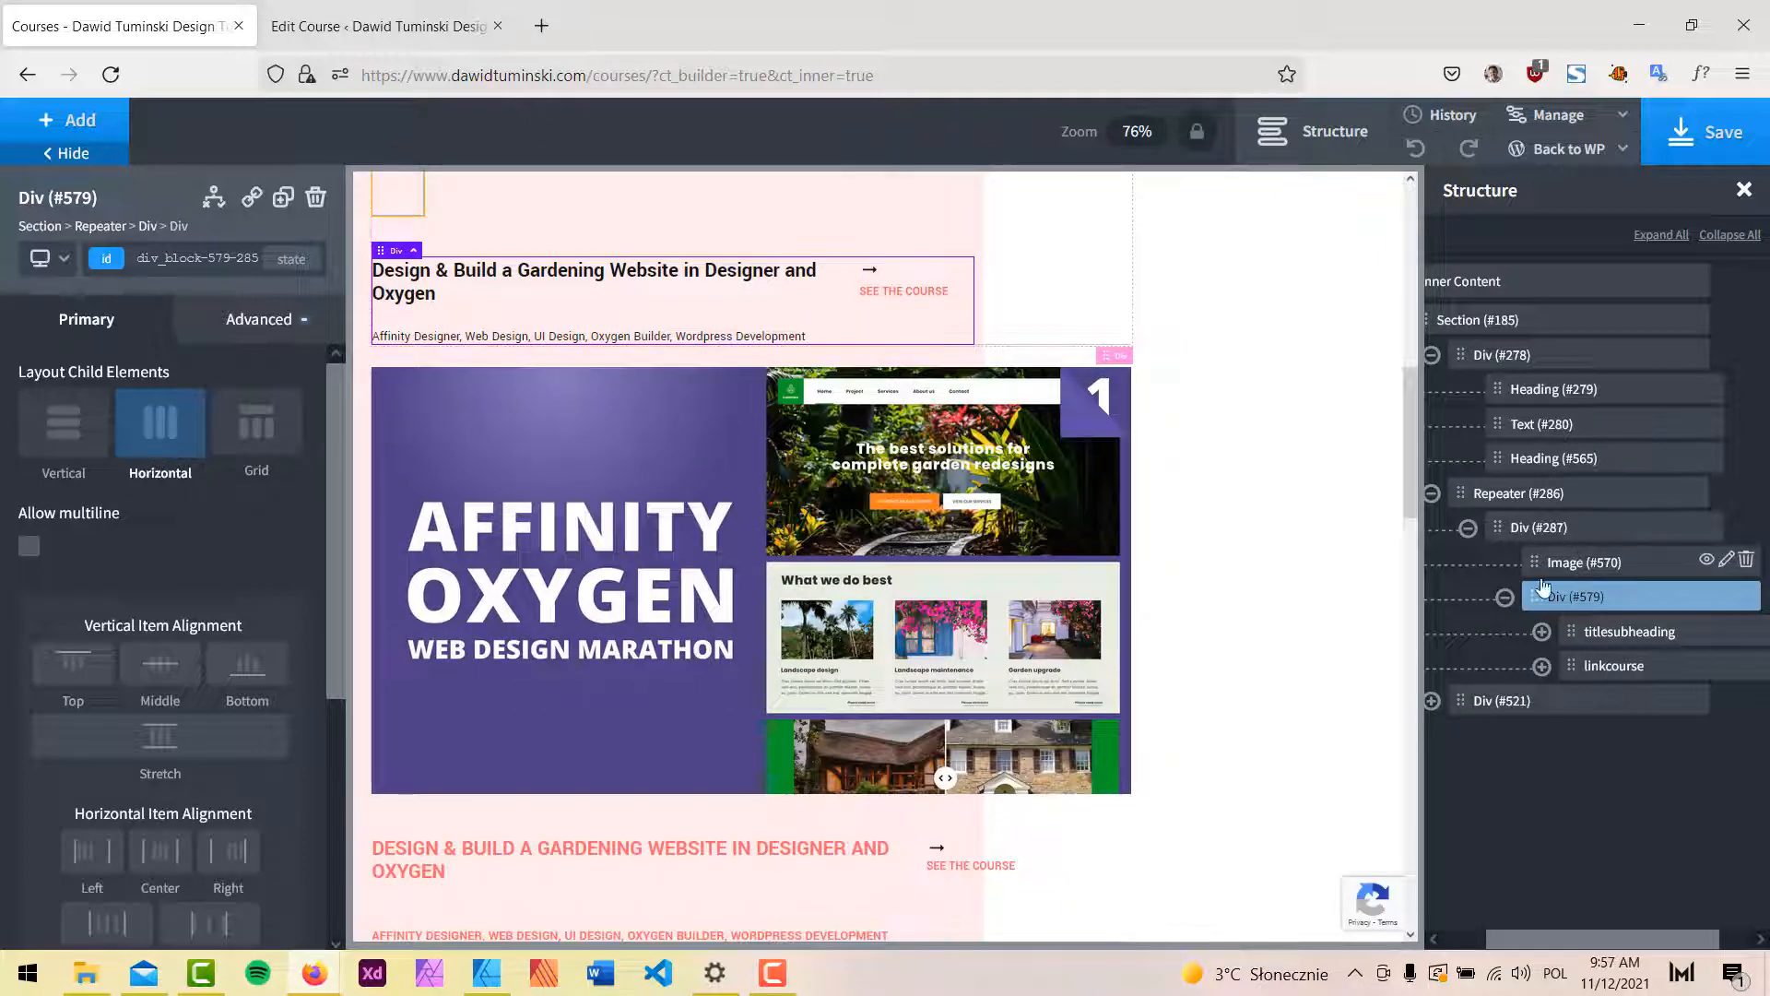
Set Div #579's width to 100 %, save, and reload the live Courses page.
left_click(279, 322)
left_click(269, 452)
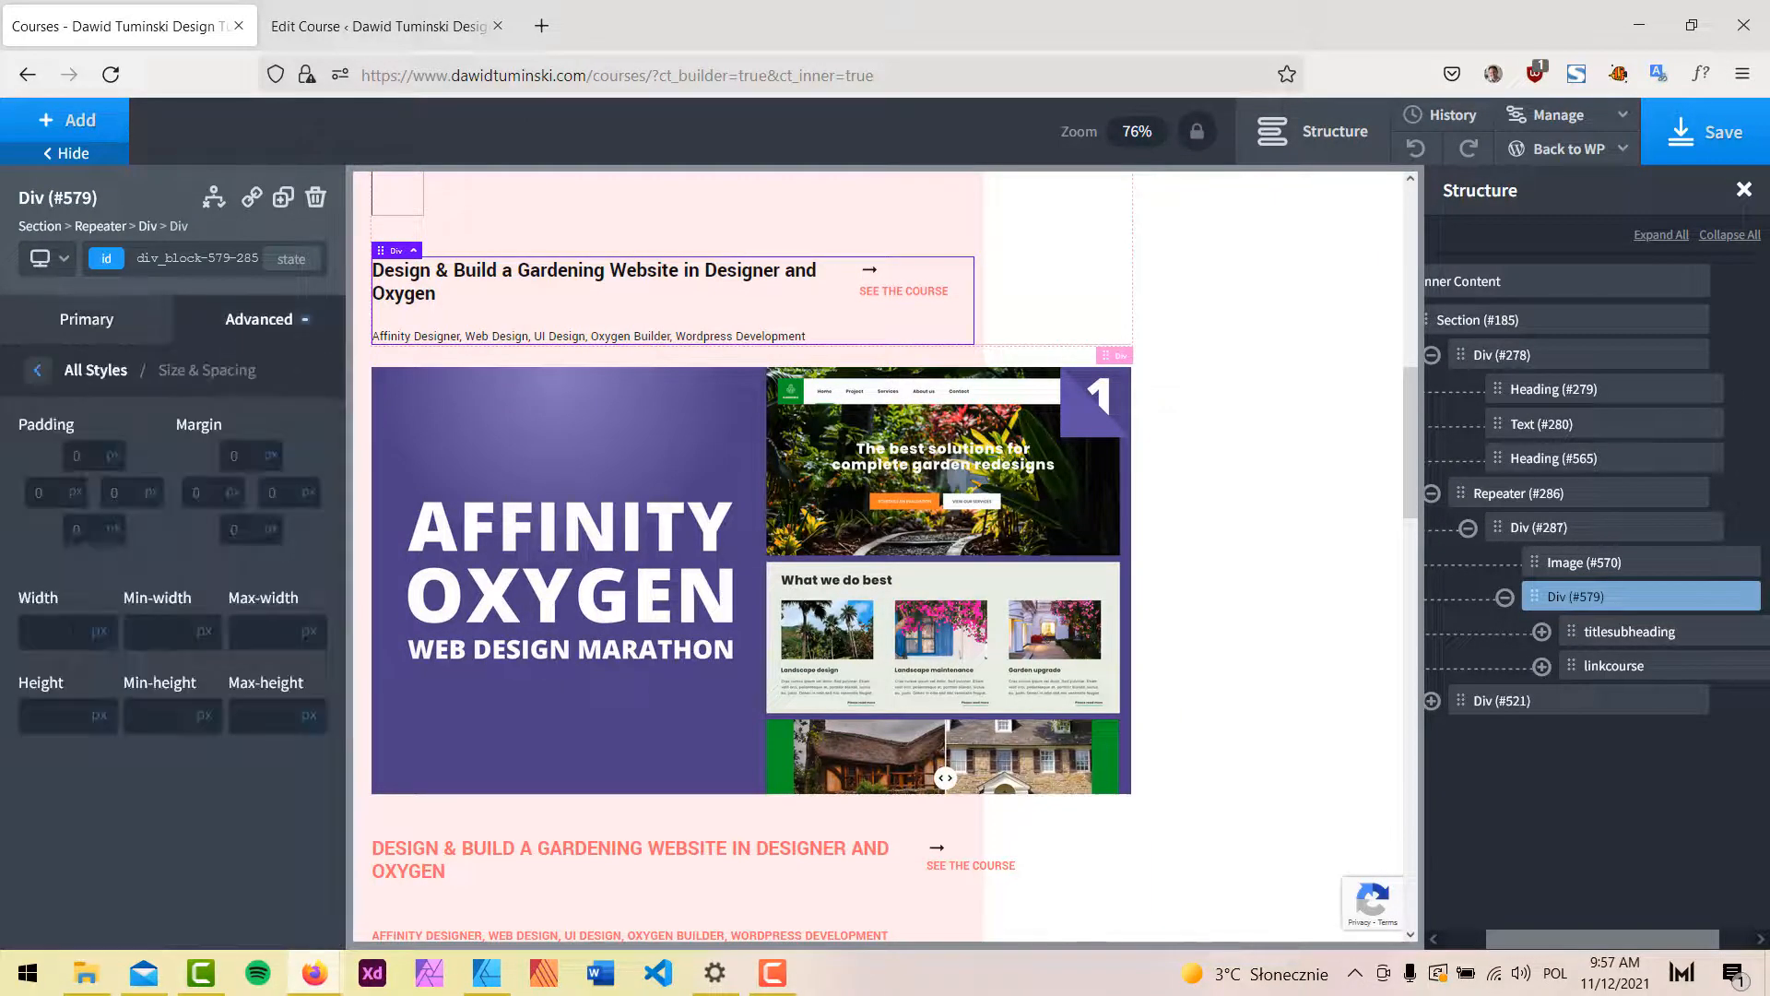
left_click(61, 622)
type("100")
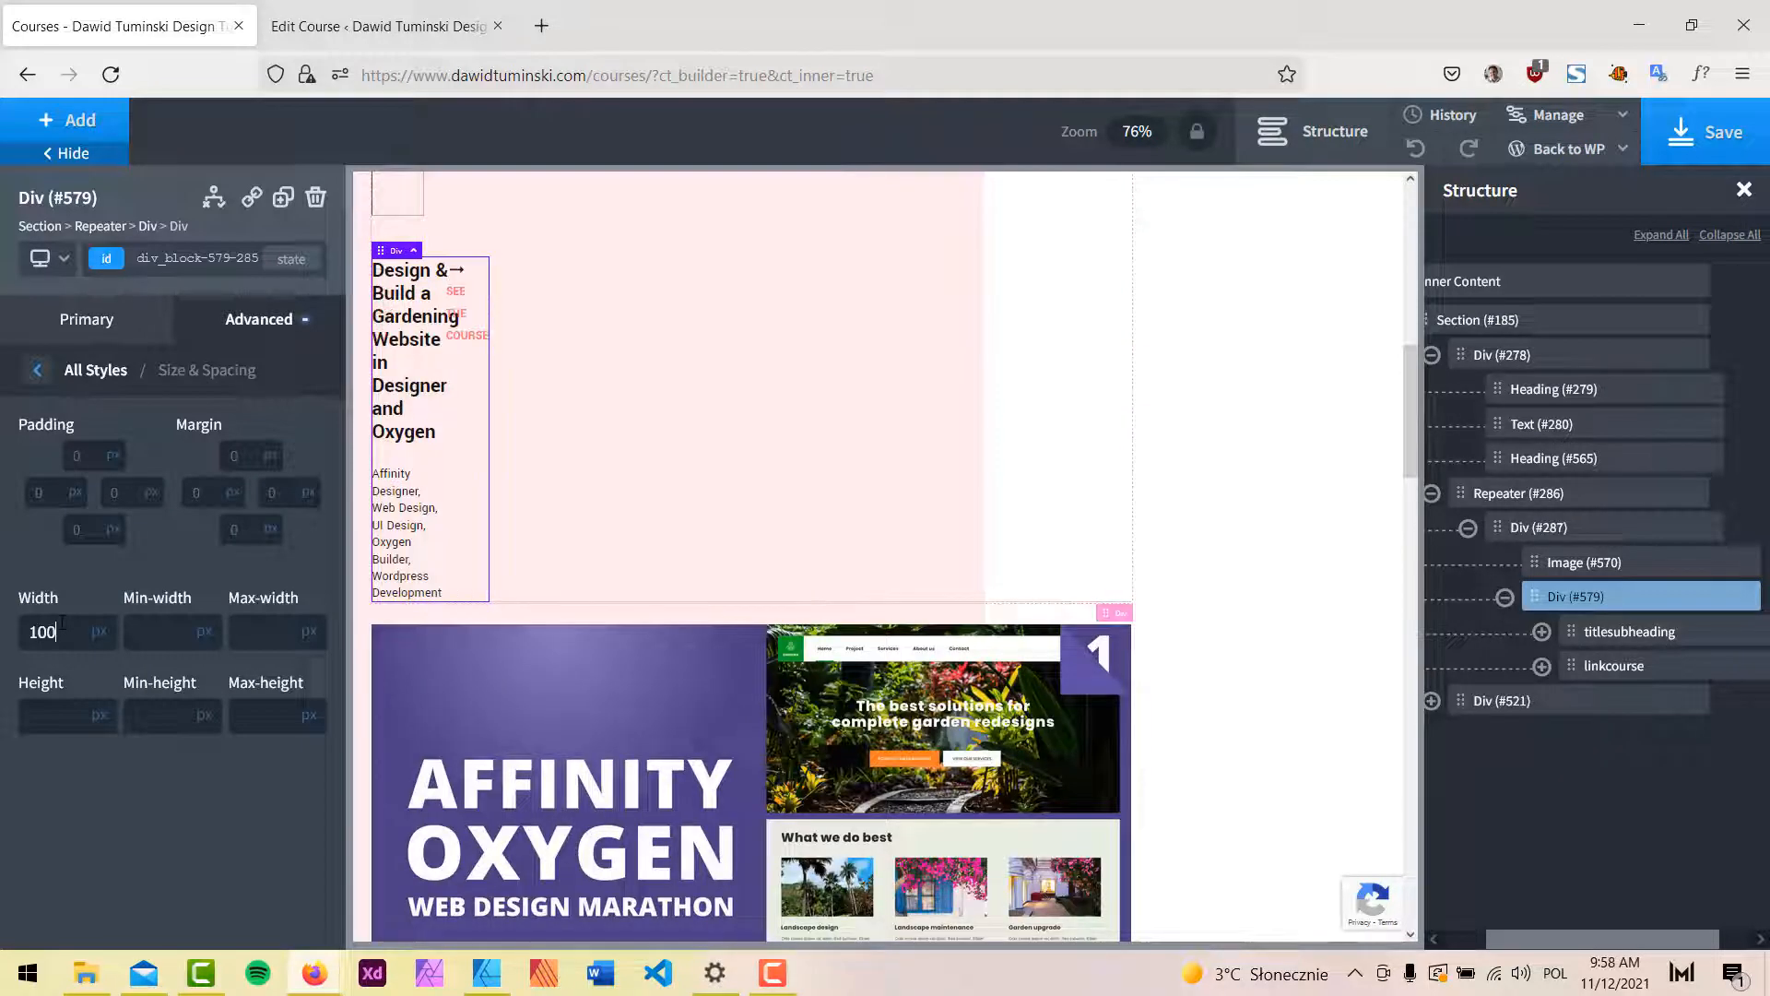
left_click(99, 632)
left_click(112, 645)
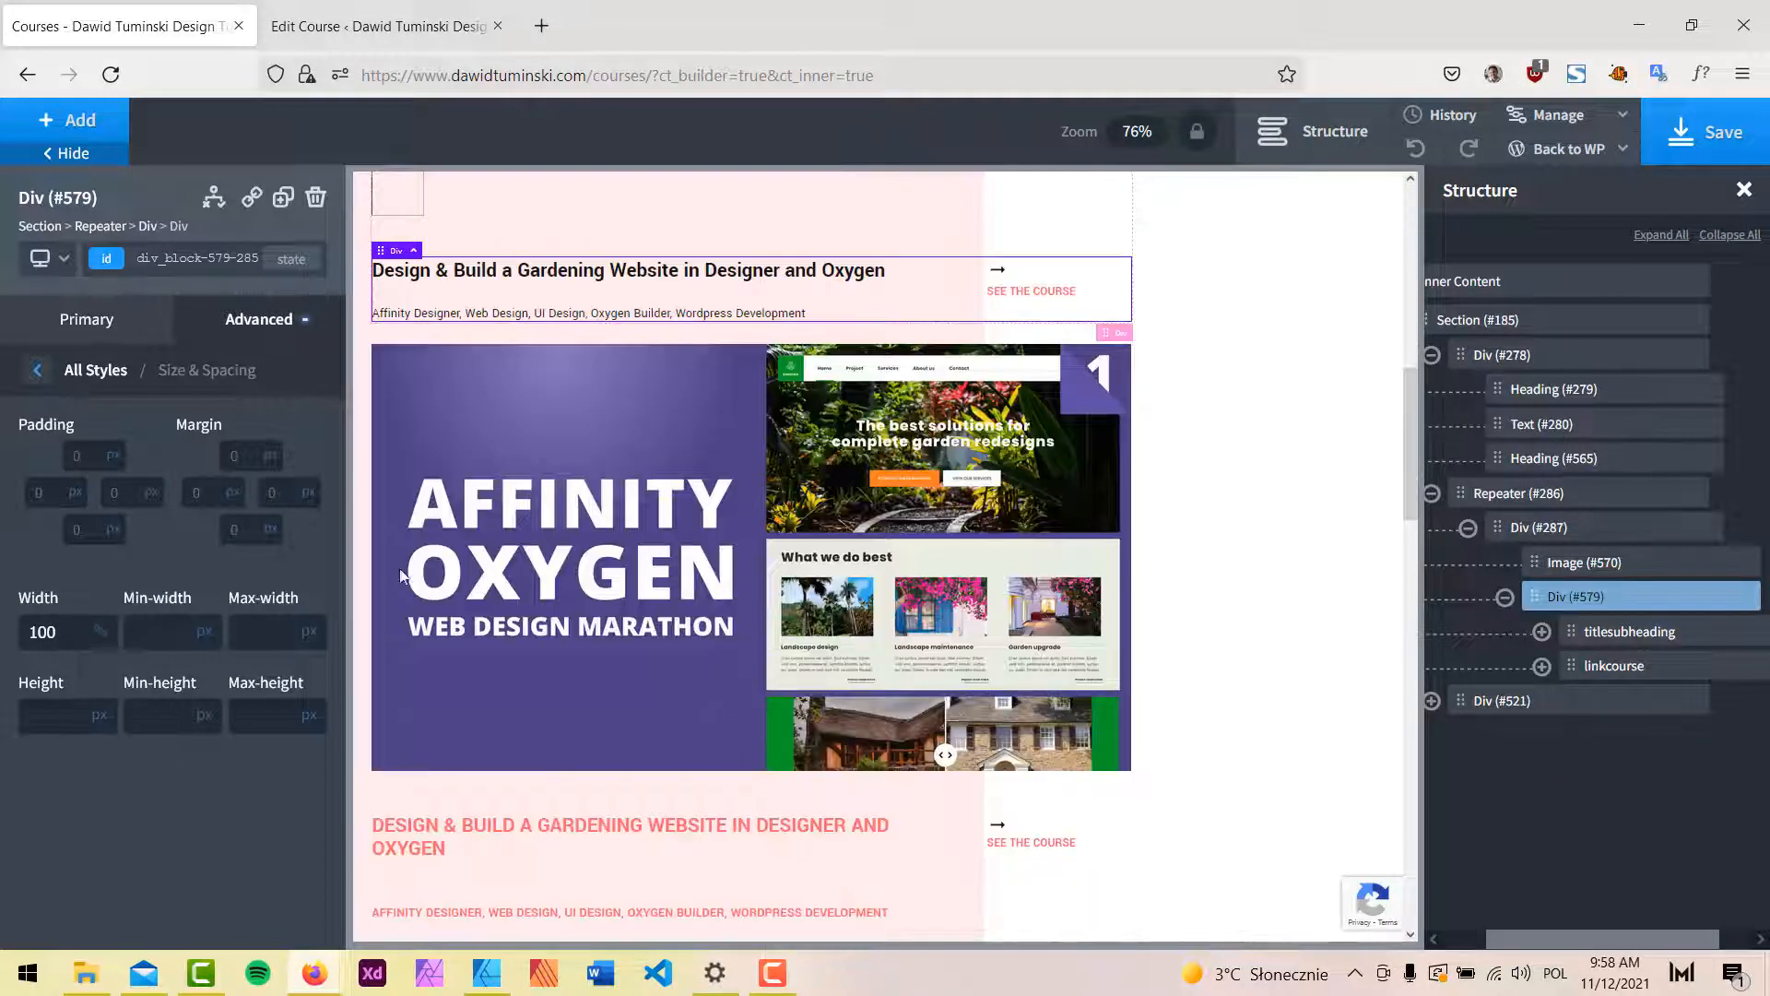
scroll(1198, 484, "up", 2)
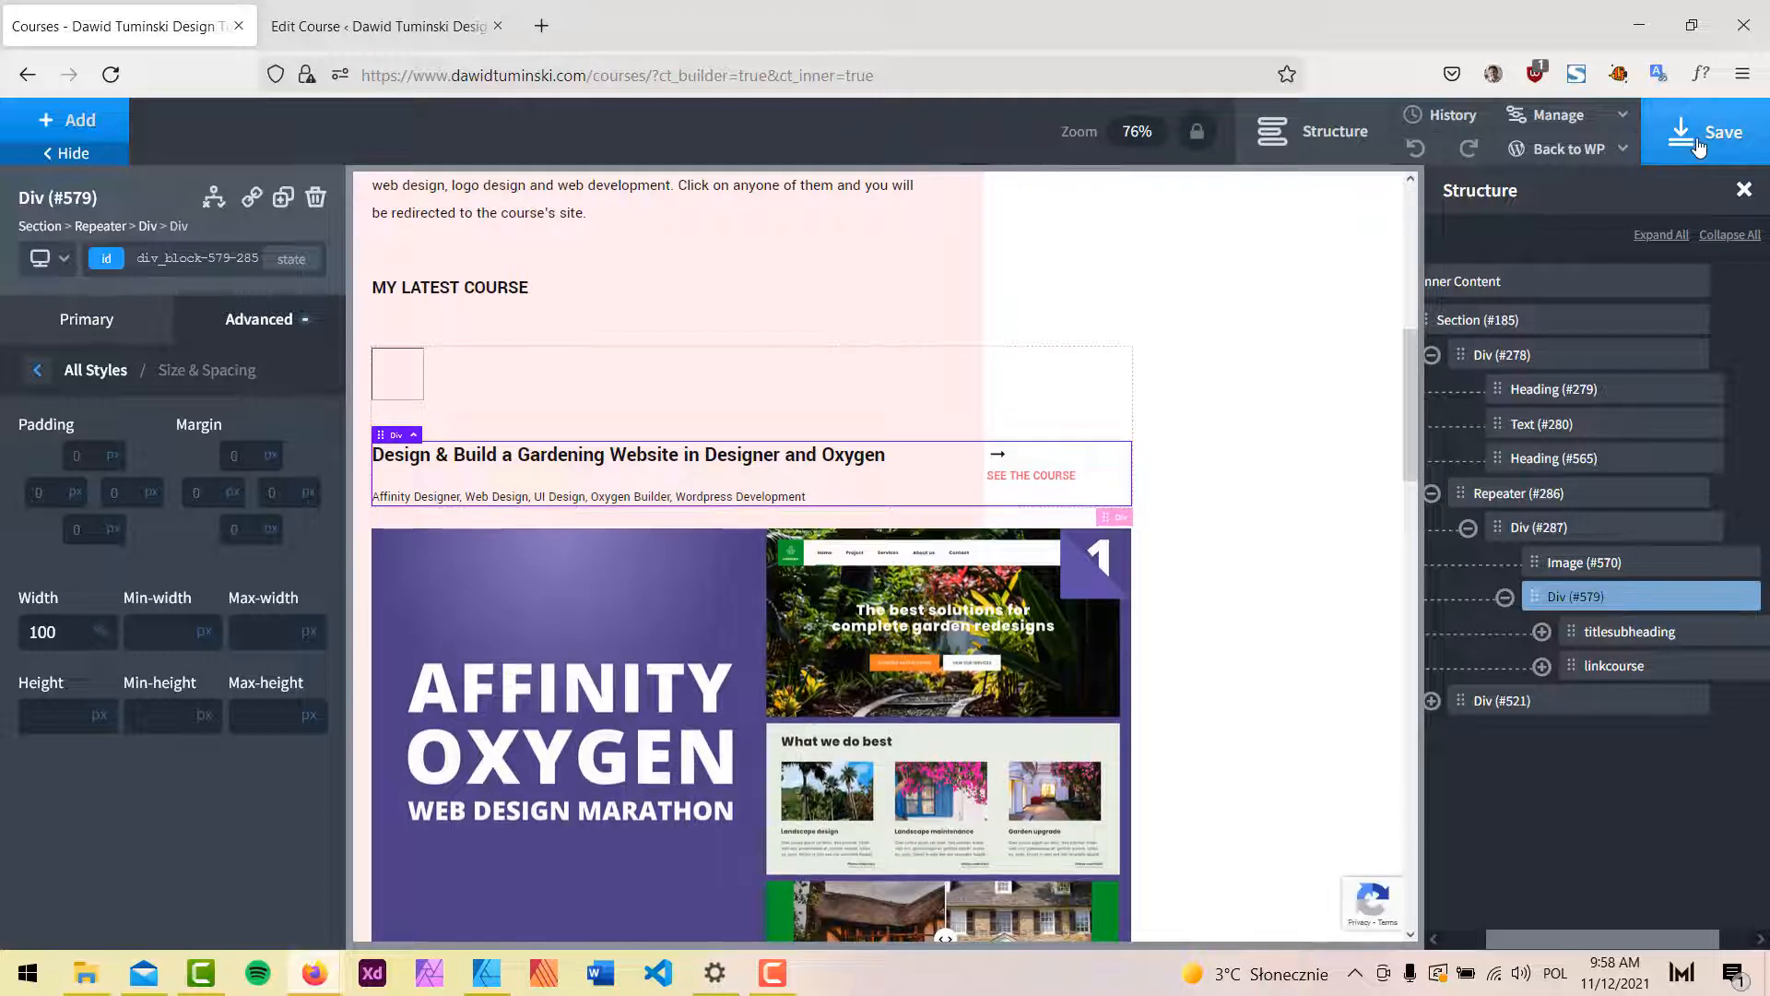
left_click(1701, 133)
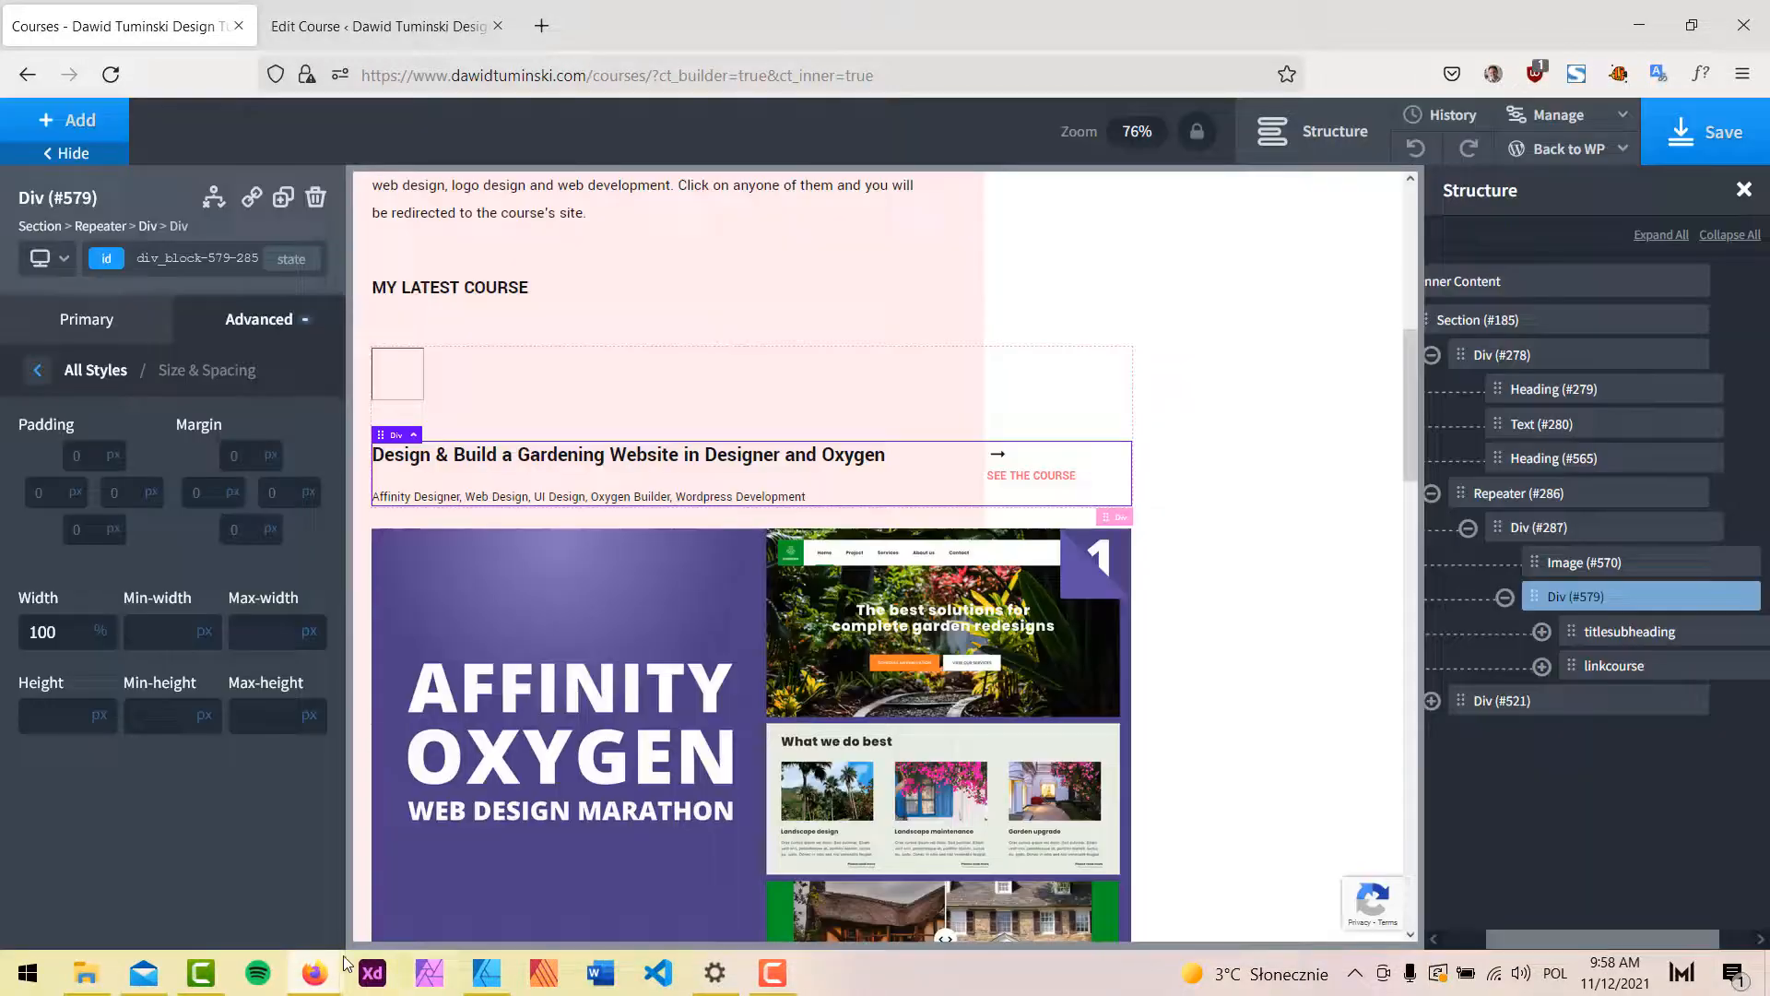
left_click(318, 971)
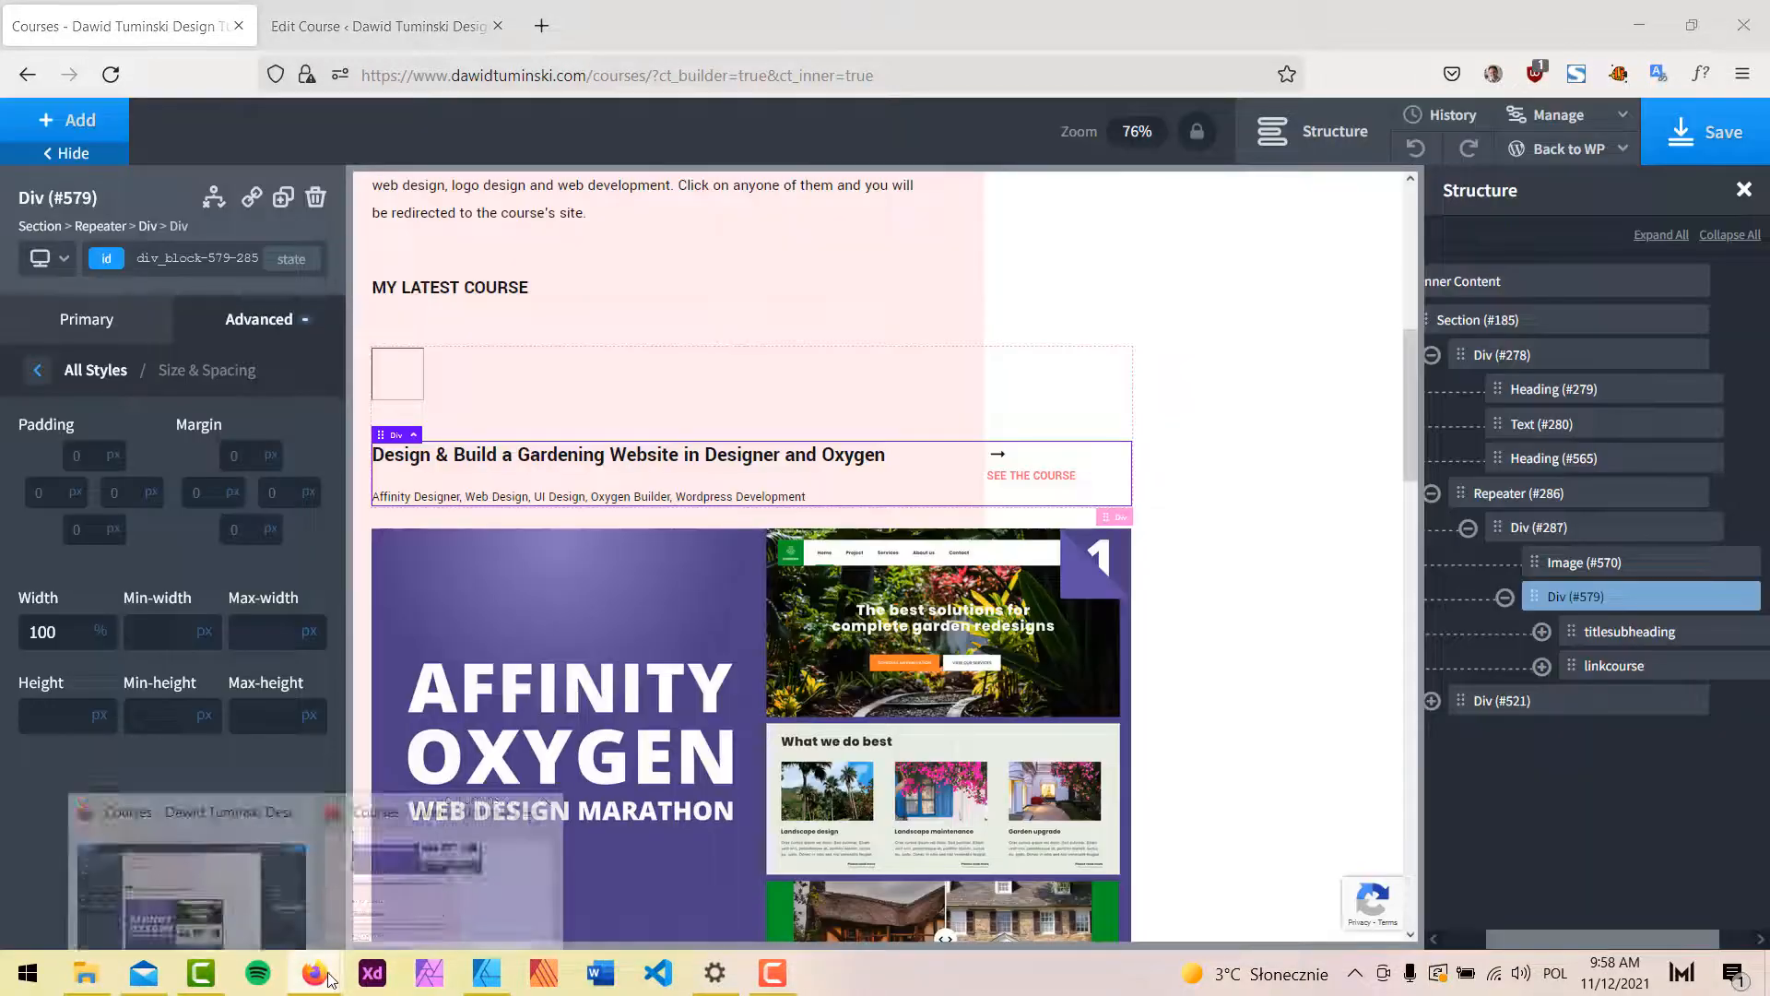
left_click(434, 876)
left_click(115, 77)
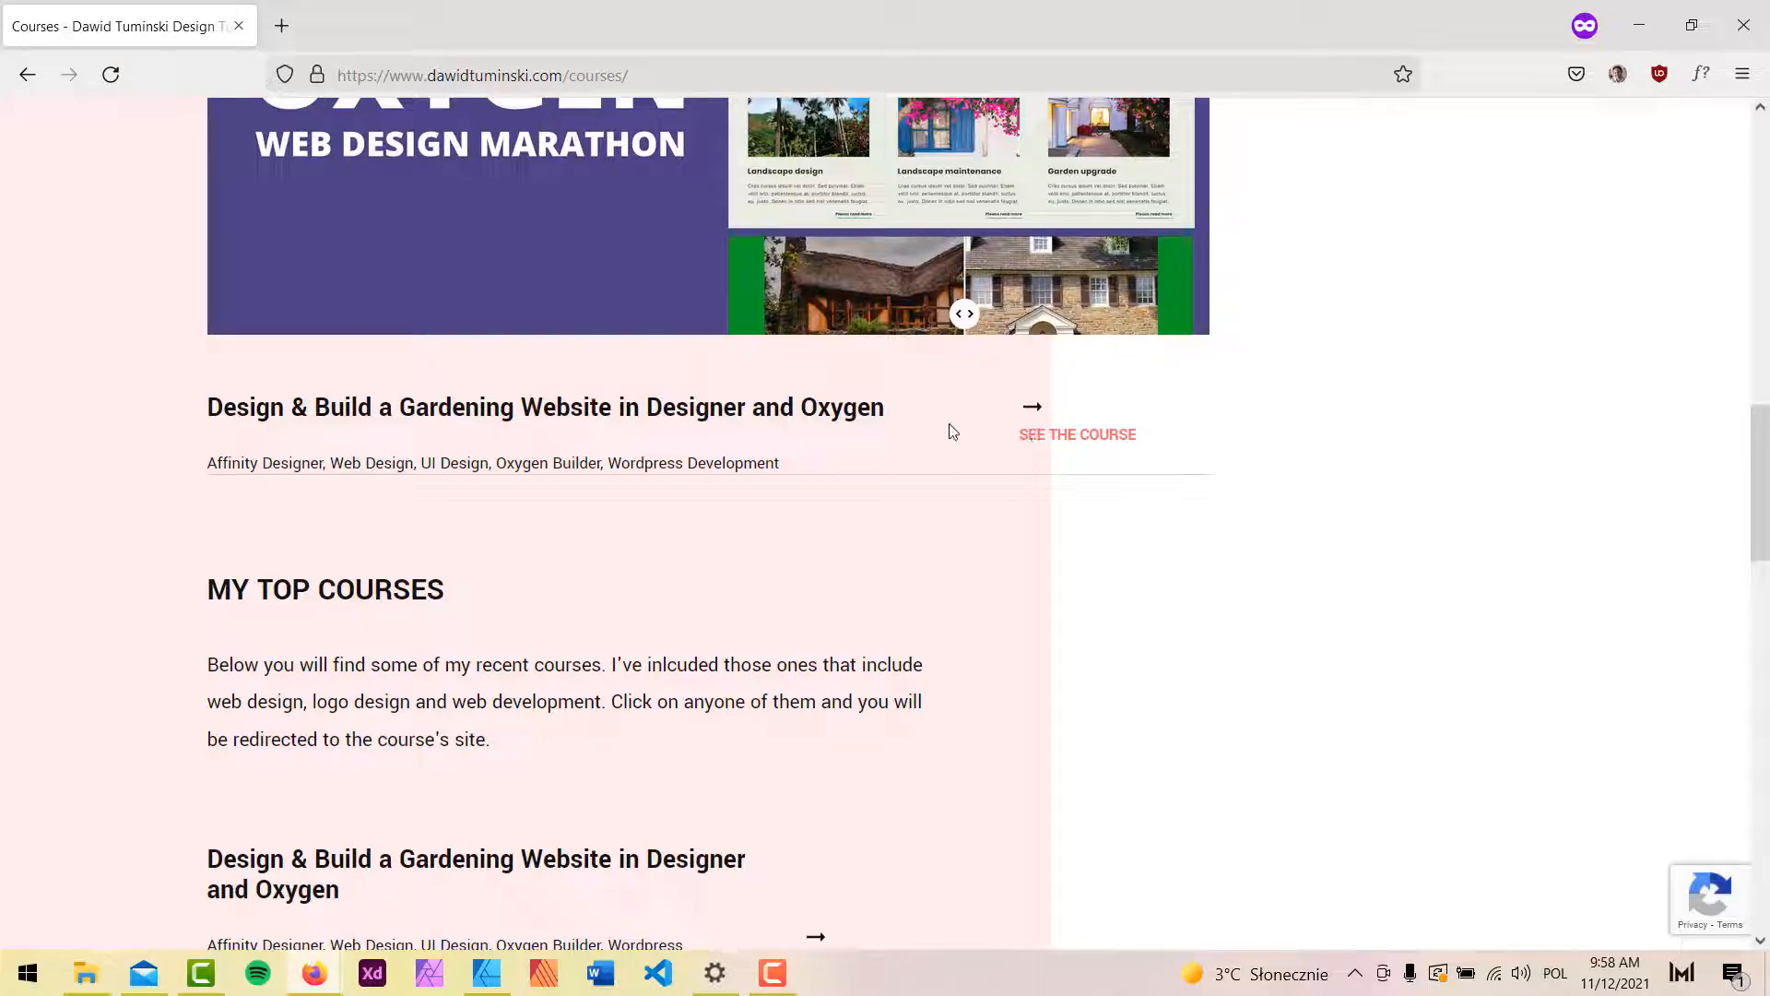
Lower Div #579's width to 80 % and save the page.
left_click(1638, 25)
double_click(43, 632)
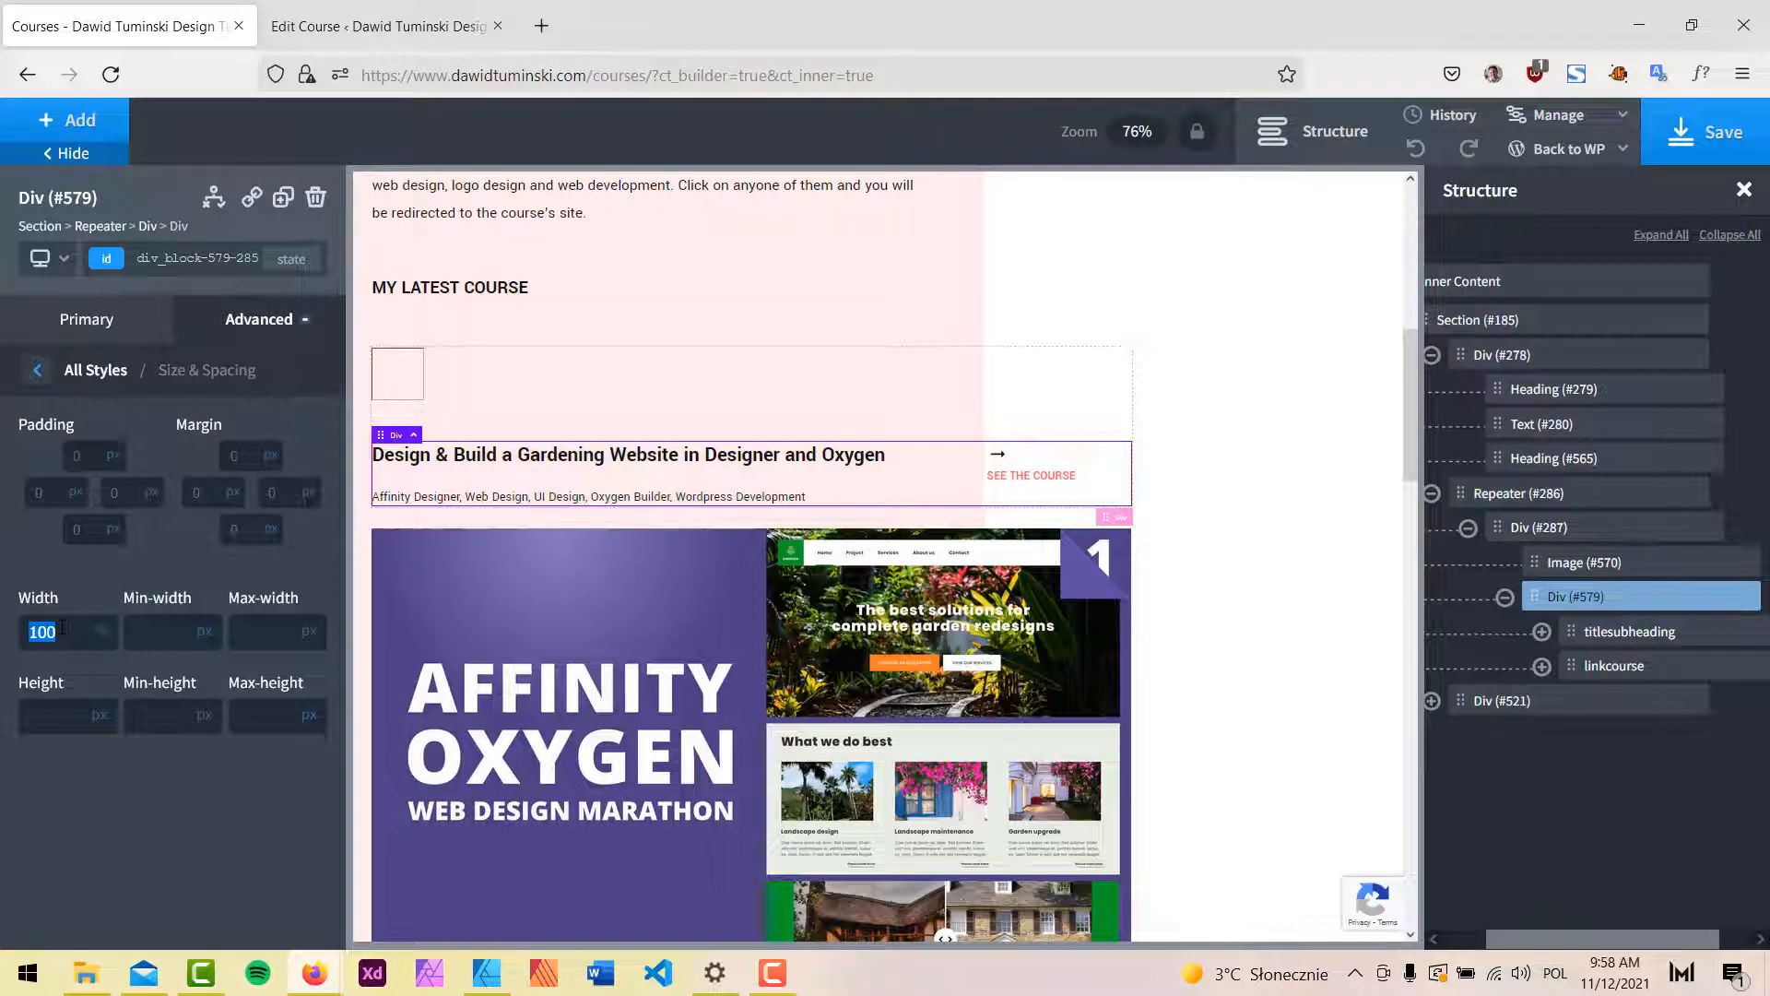
type("99")
key("Down")
key("Down")
key("Down")
key("Down")
key("Down")
key("Down")
key("Down")
key("Down")
key("Down")
key("Down")
key("Down")
key("Down")
key("Down")
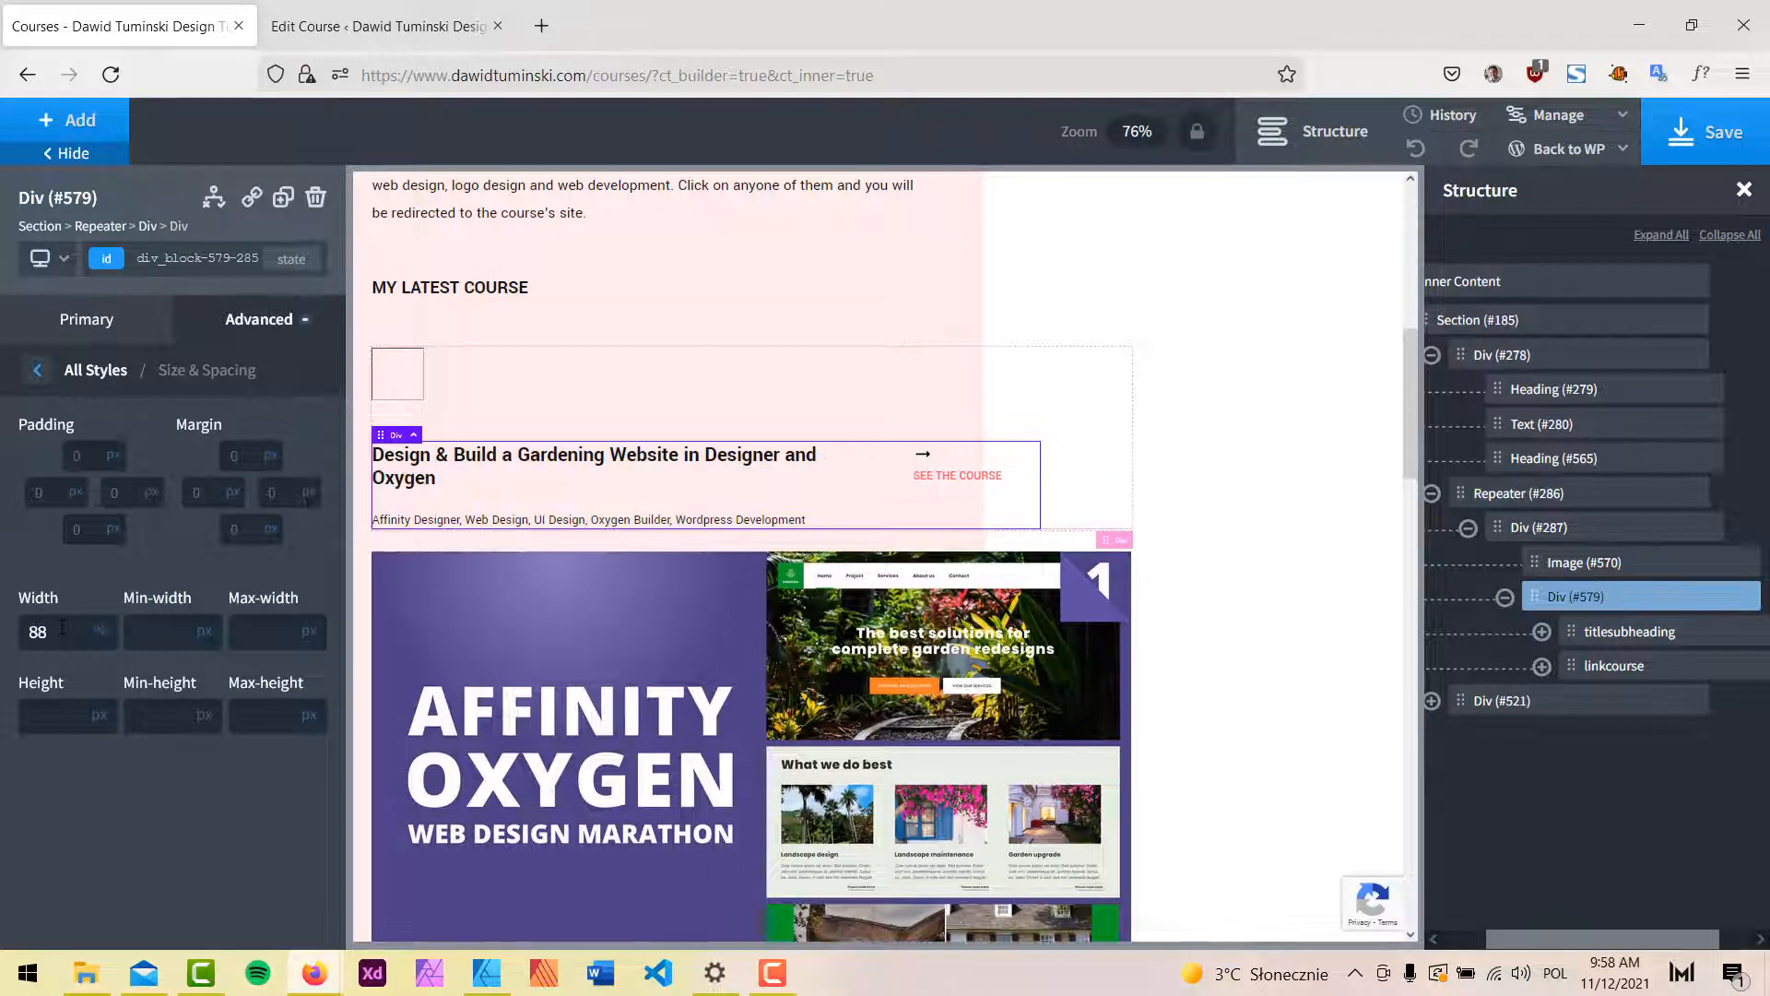
key("Down")
key("Down")
key("Down")
key("Down")
key("Down")
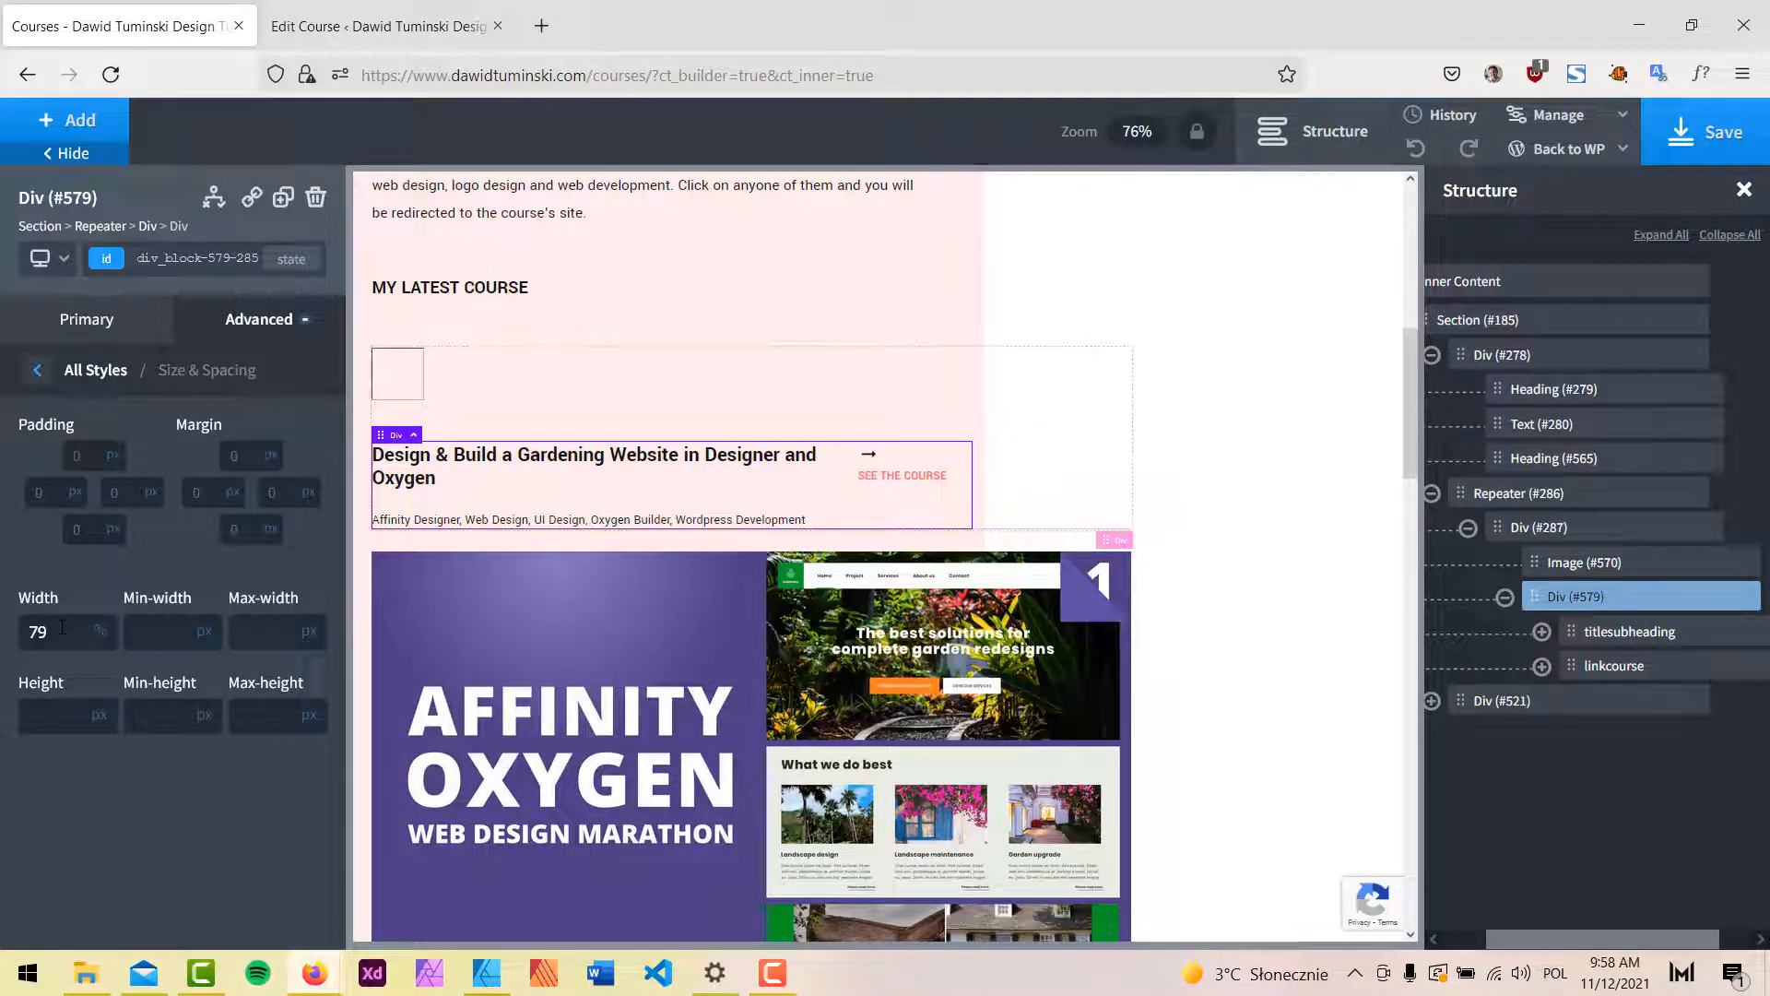
key("Up")
left_click(1705, 132)
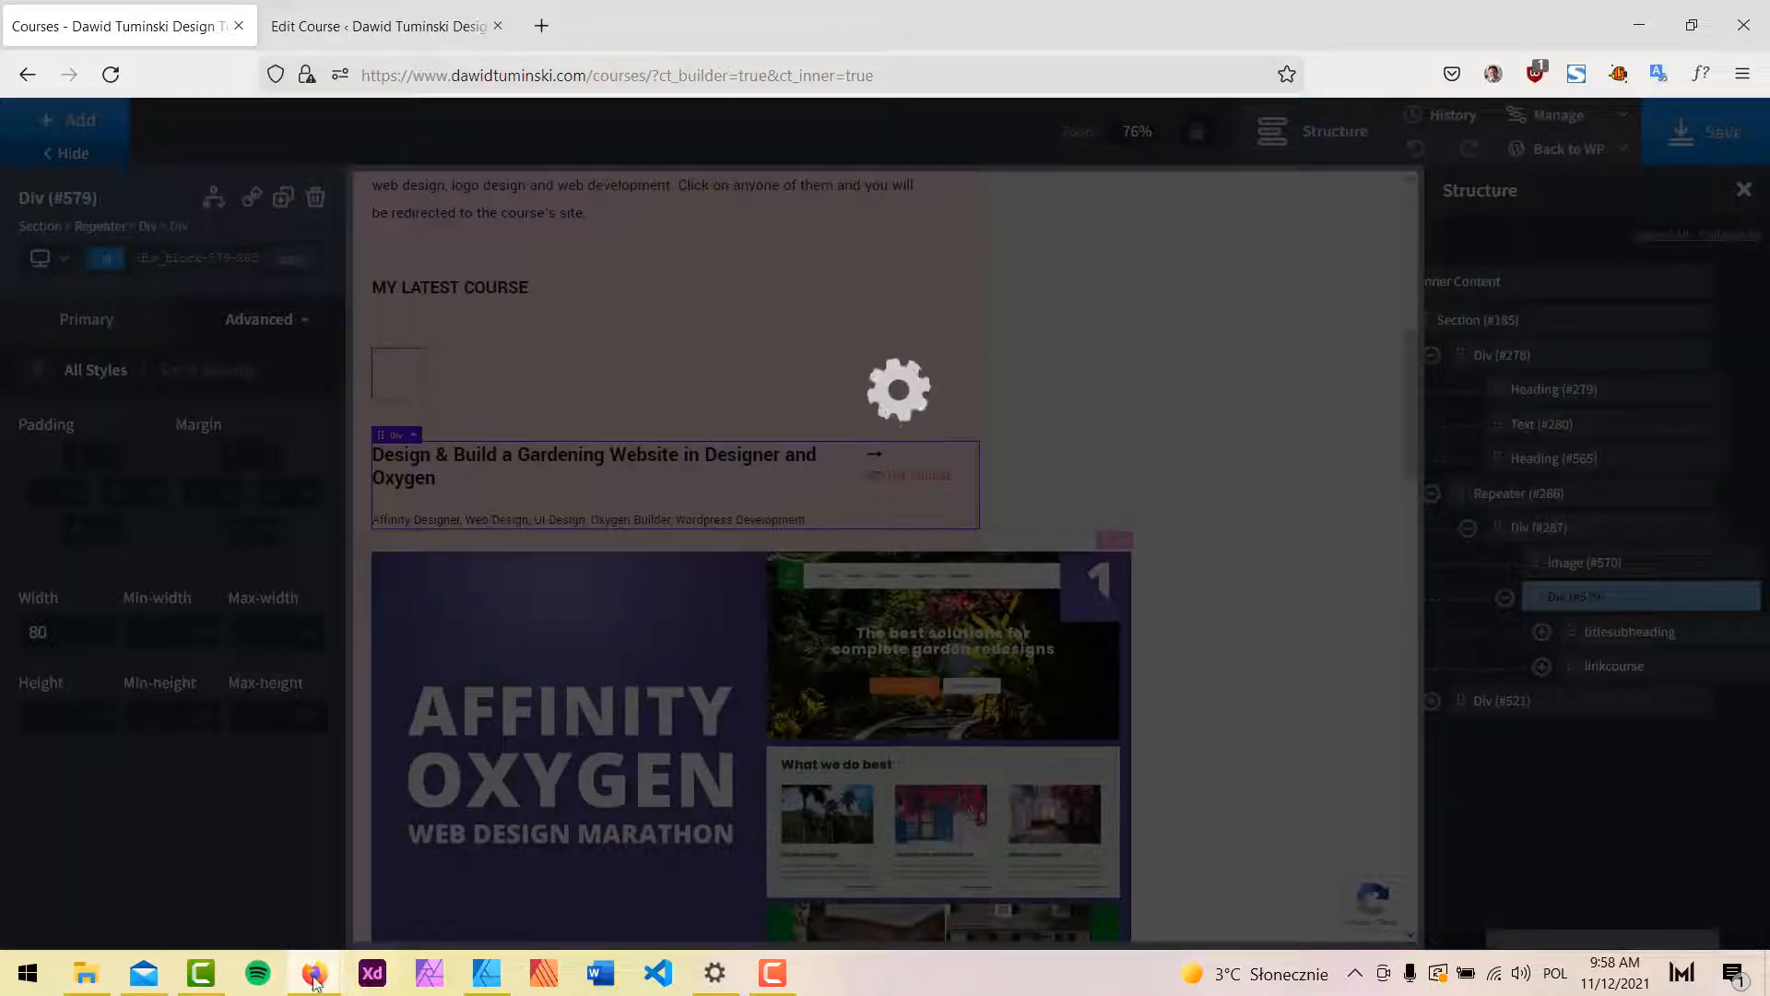
Reload the live Courses page to review the title-and-link row.
mouse_move(314, 976)
left_click(372, 912)
left_click(111, 74)
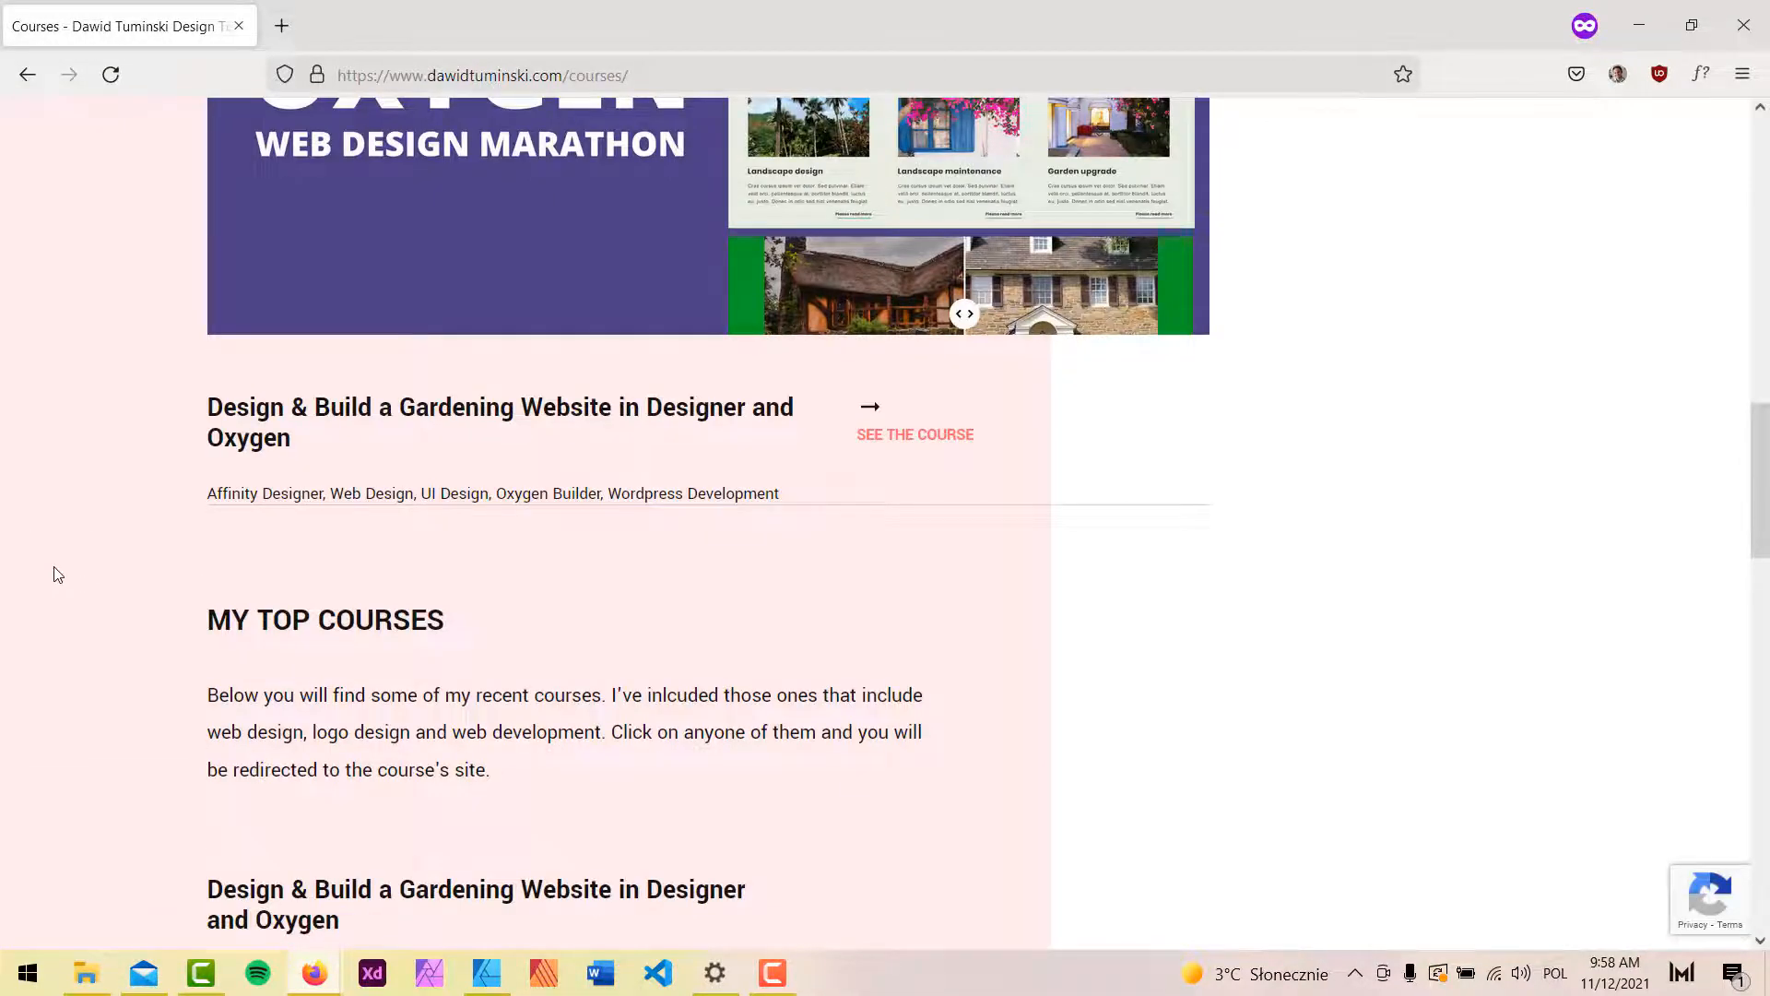
scroll(59, 575, "down", 3)
scroll(58, 574, "up", 2)
key("alt+Tab")
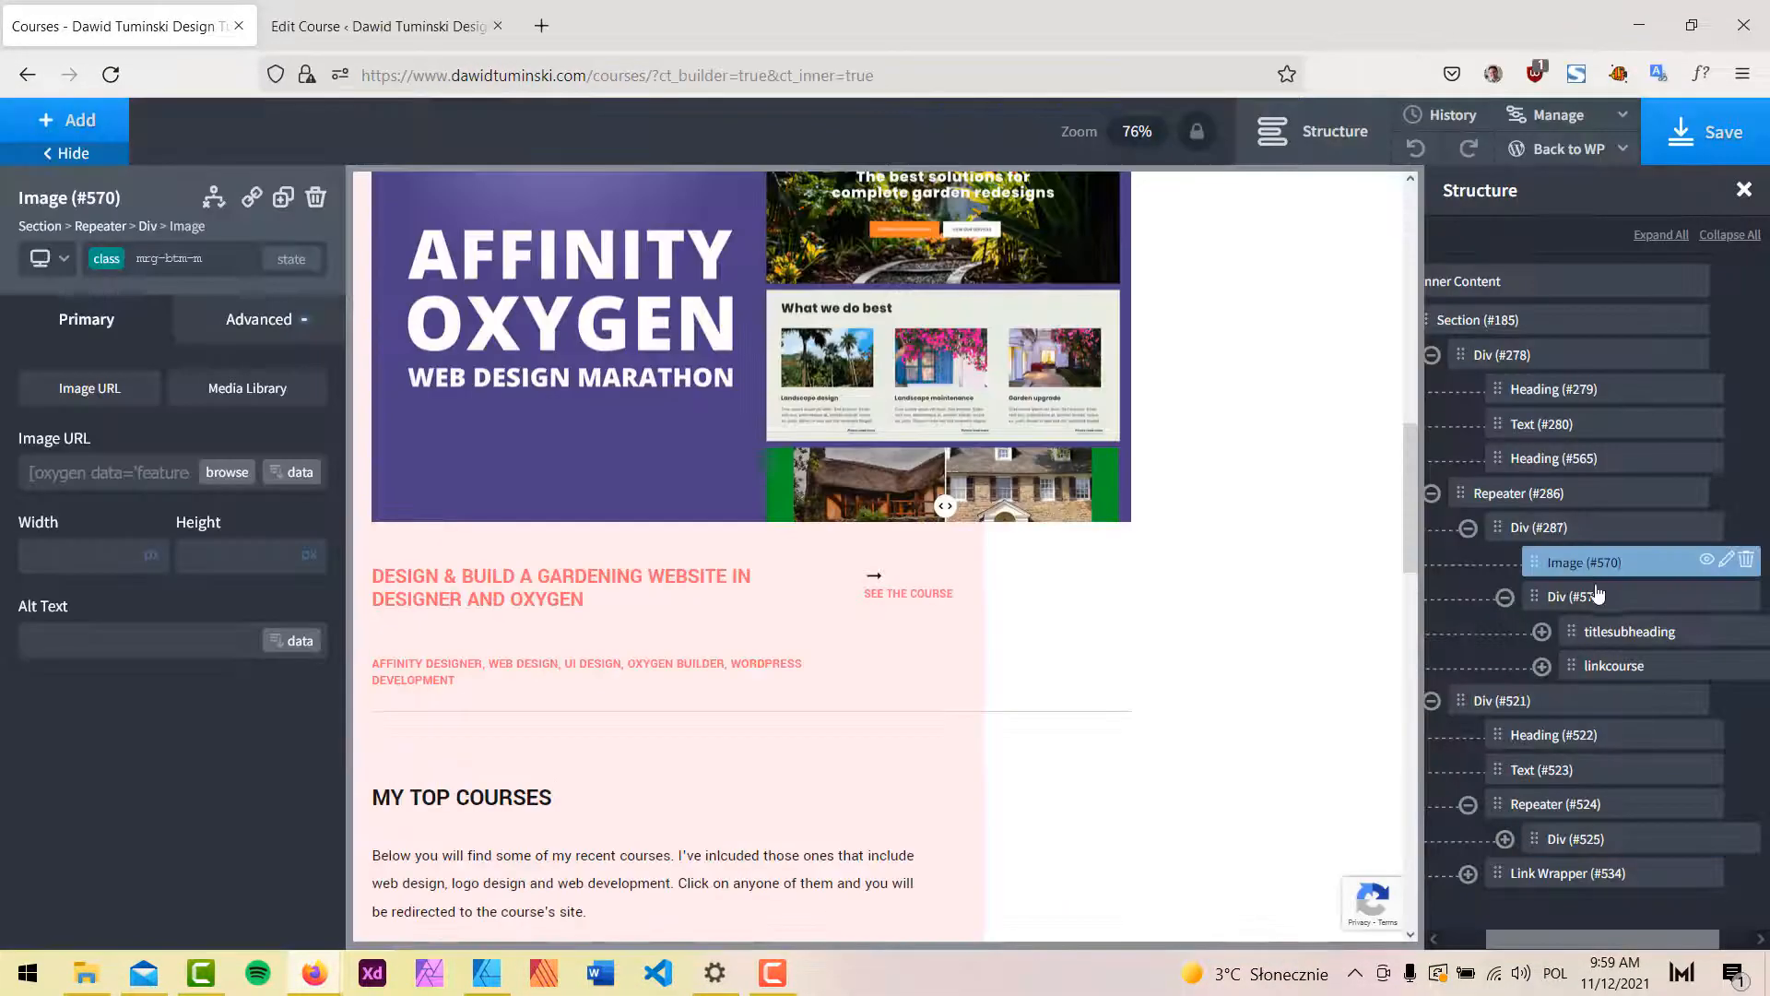
Change Div #579's width to 70 % and save the page.
left_click(1581, 597)
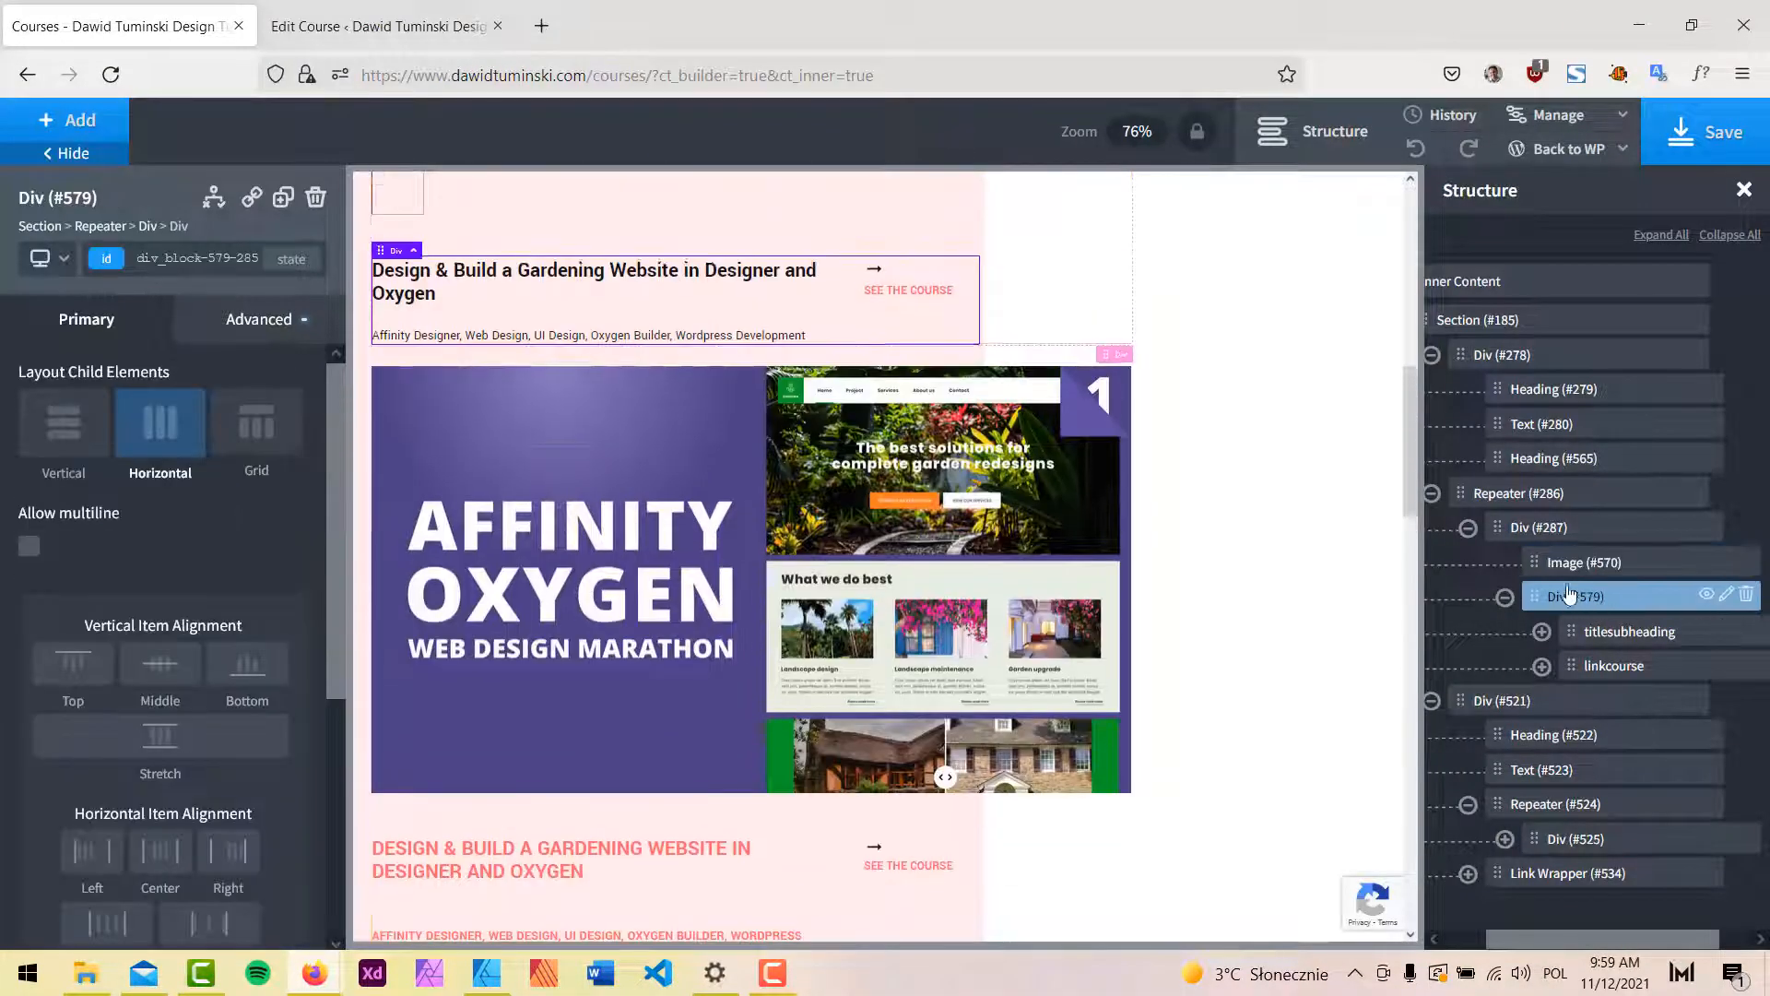
left_click(265, 320)
left_click(176, 446)
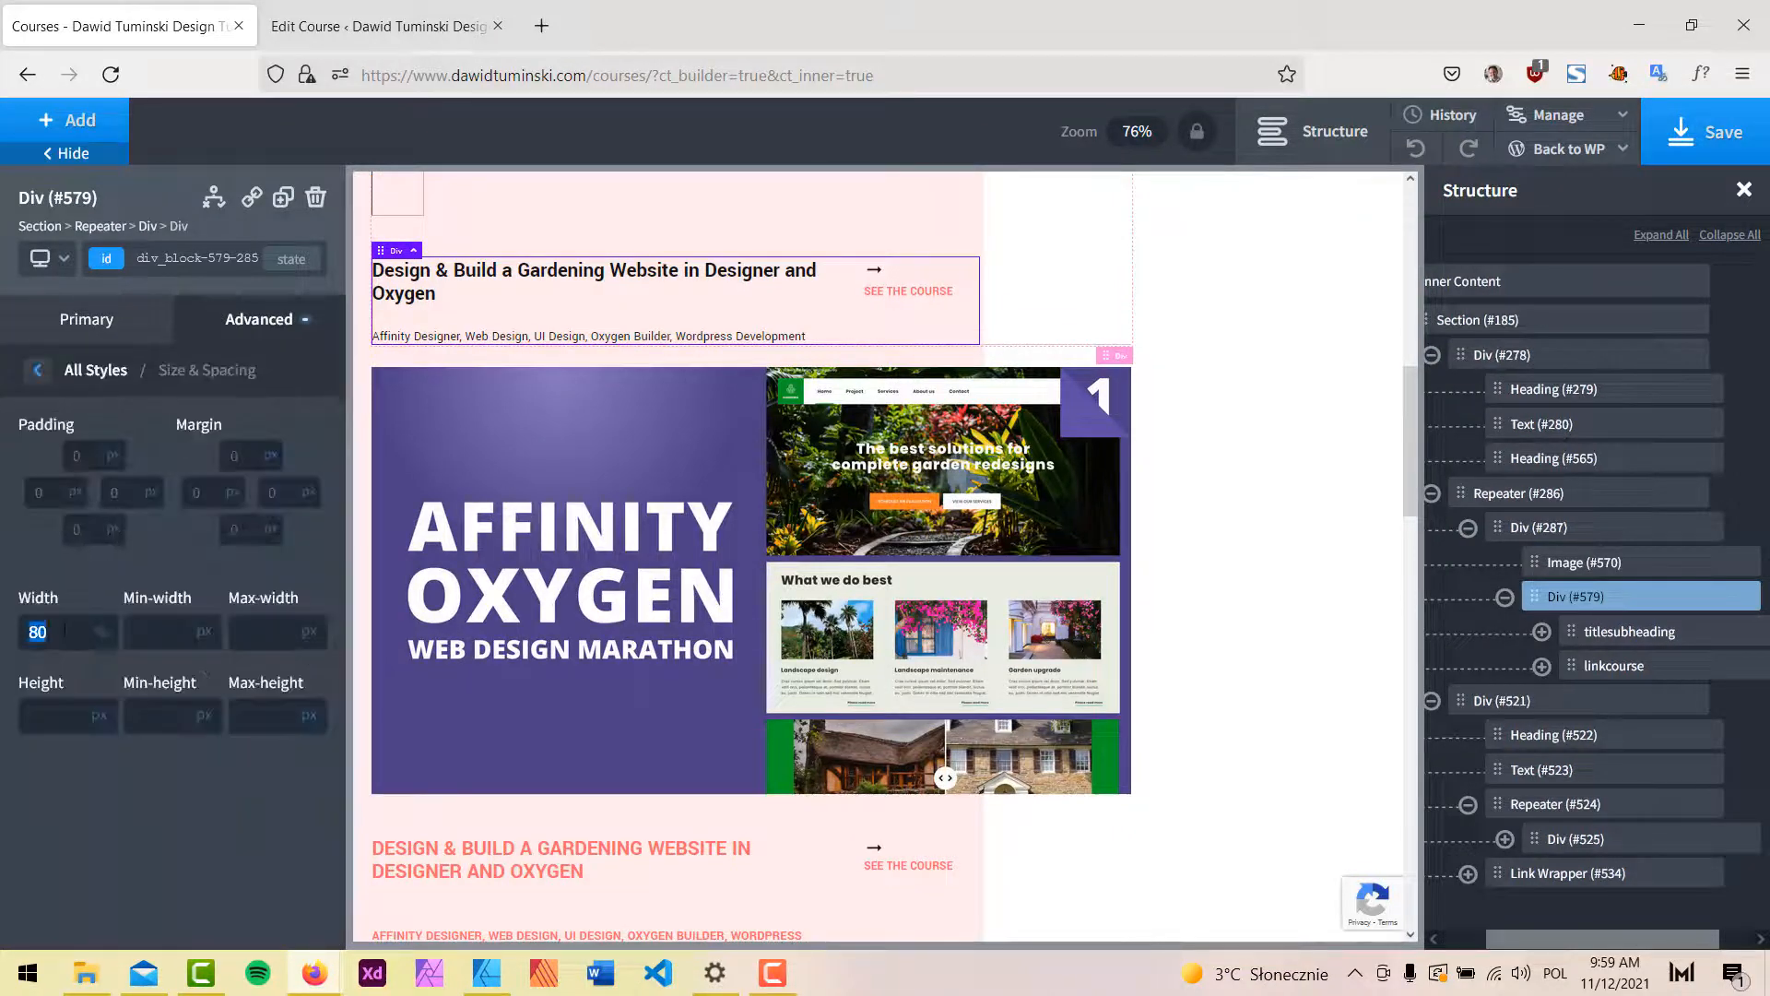
type("75")
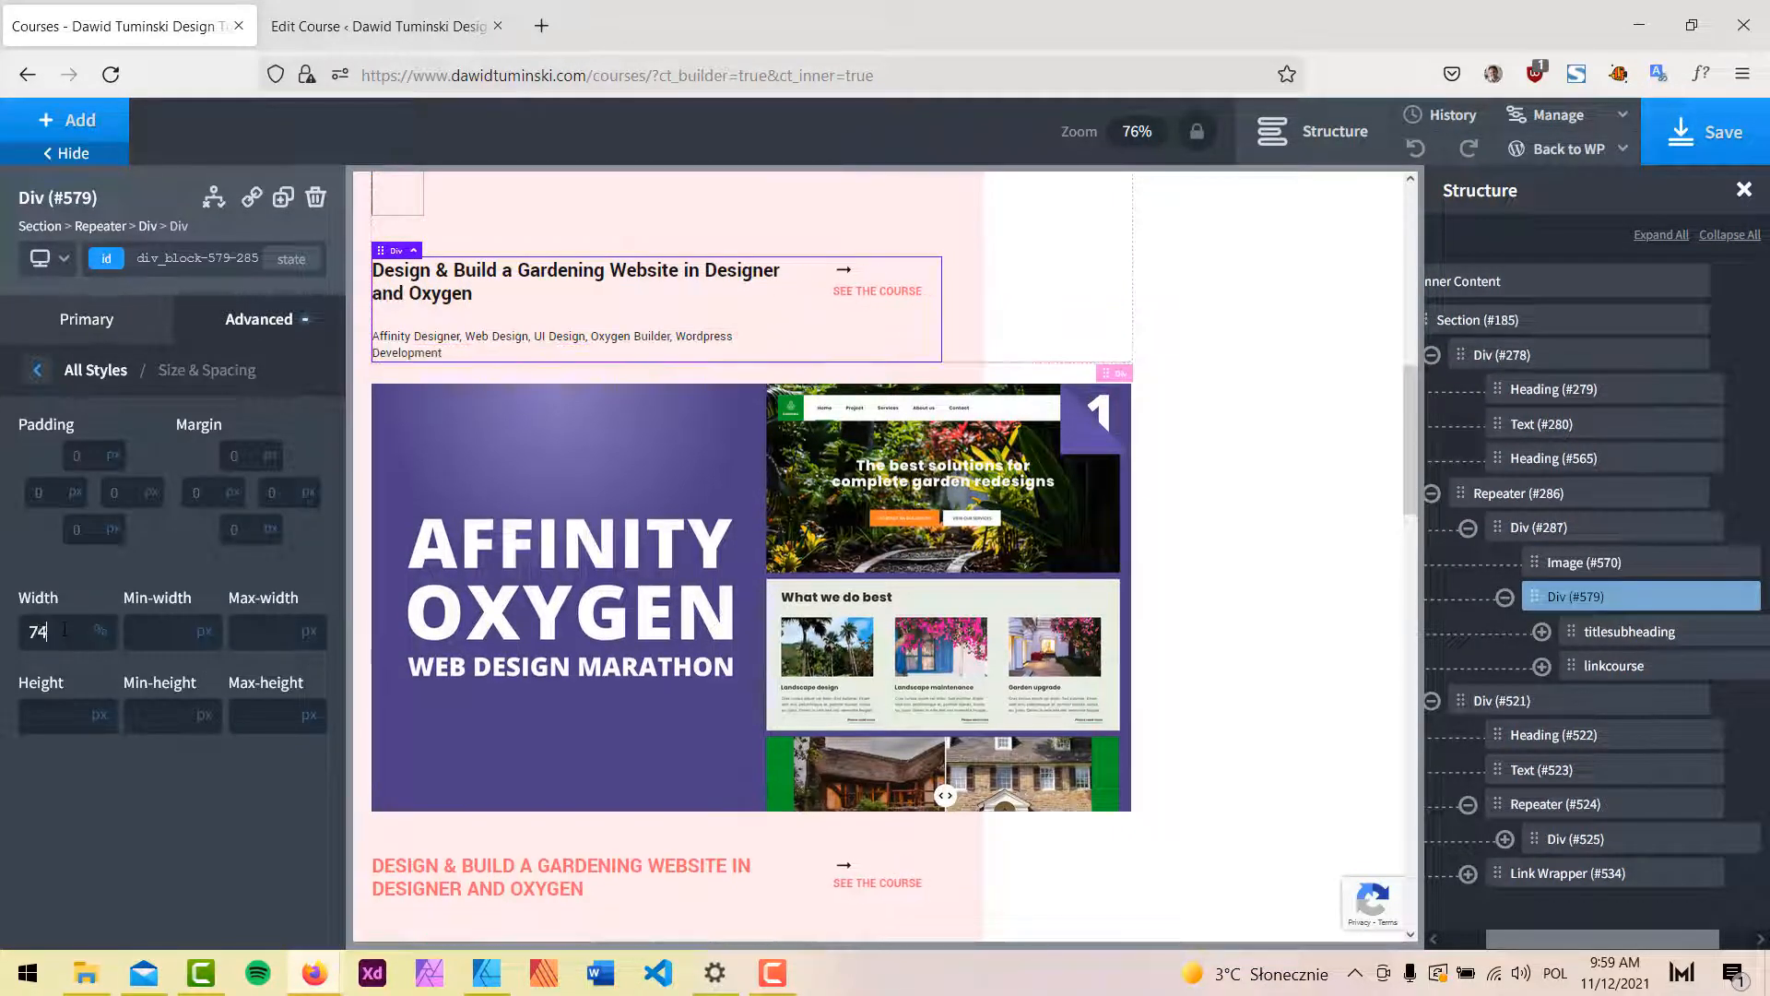
key("BackSpace")
type("0")
left_click(1704, 132)
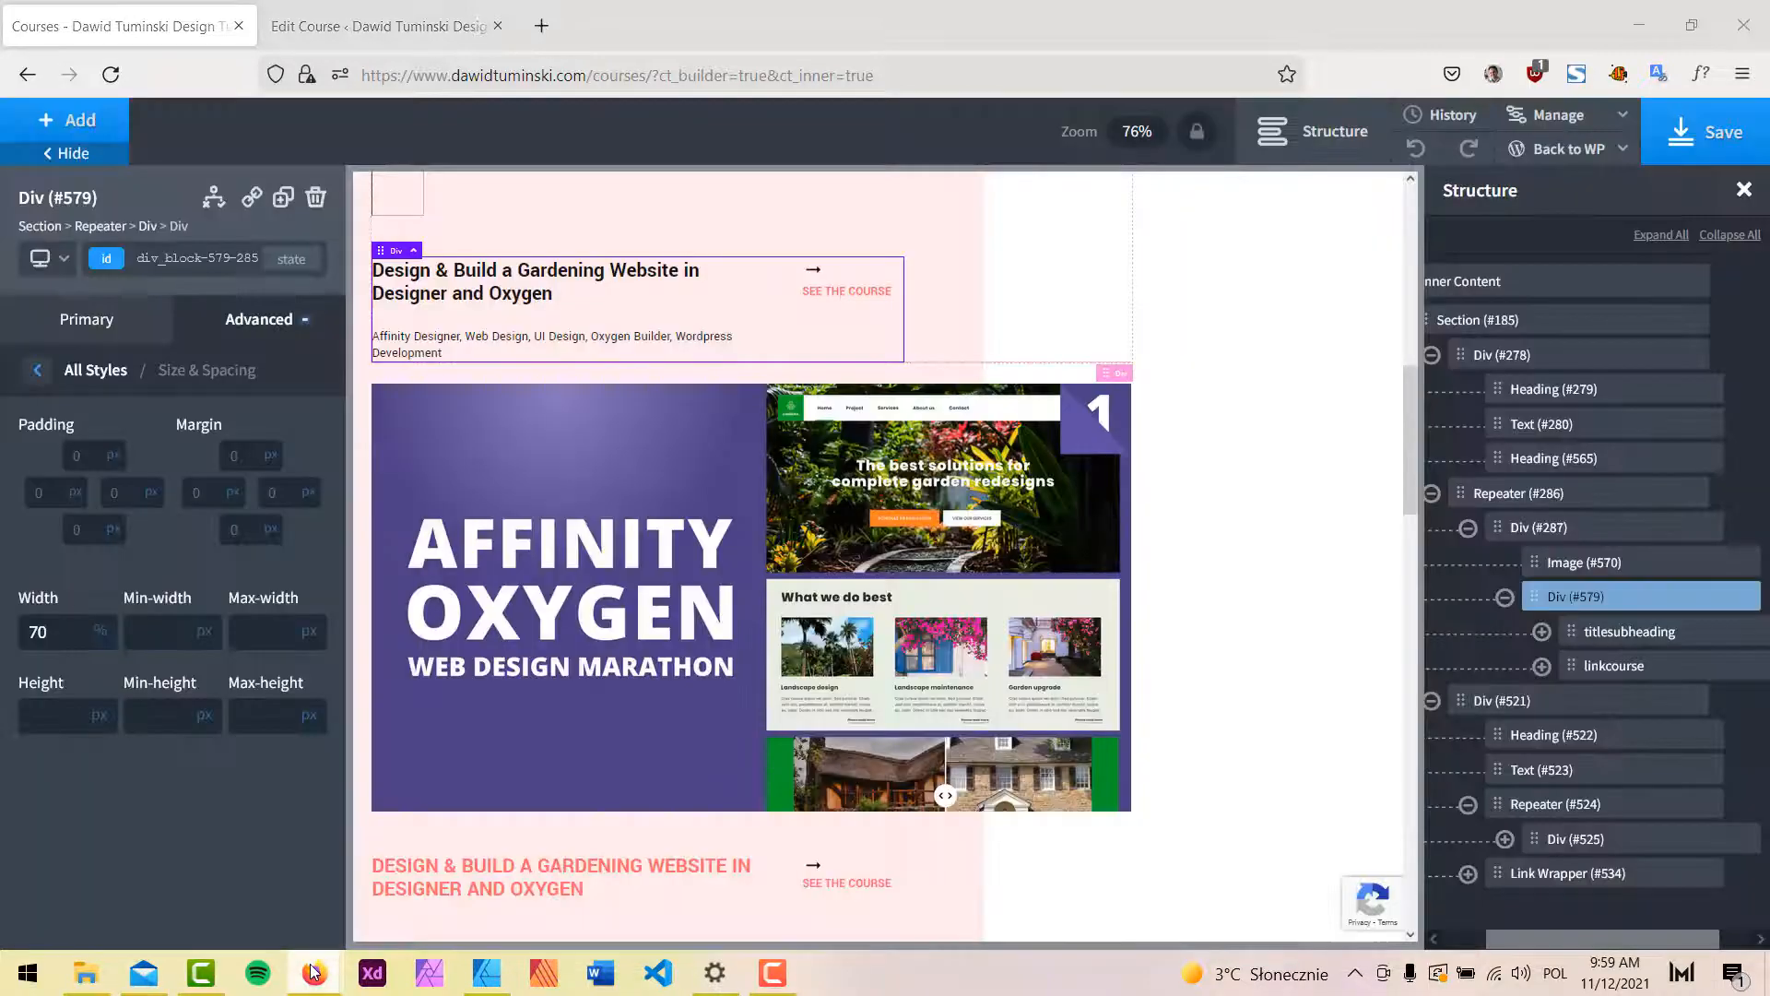
Reload the live Courses page to check the 70 % layout, then return to the builder.
mouse_move(313, 972)
left_click(452, 862)
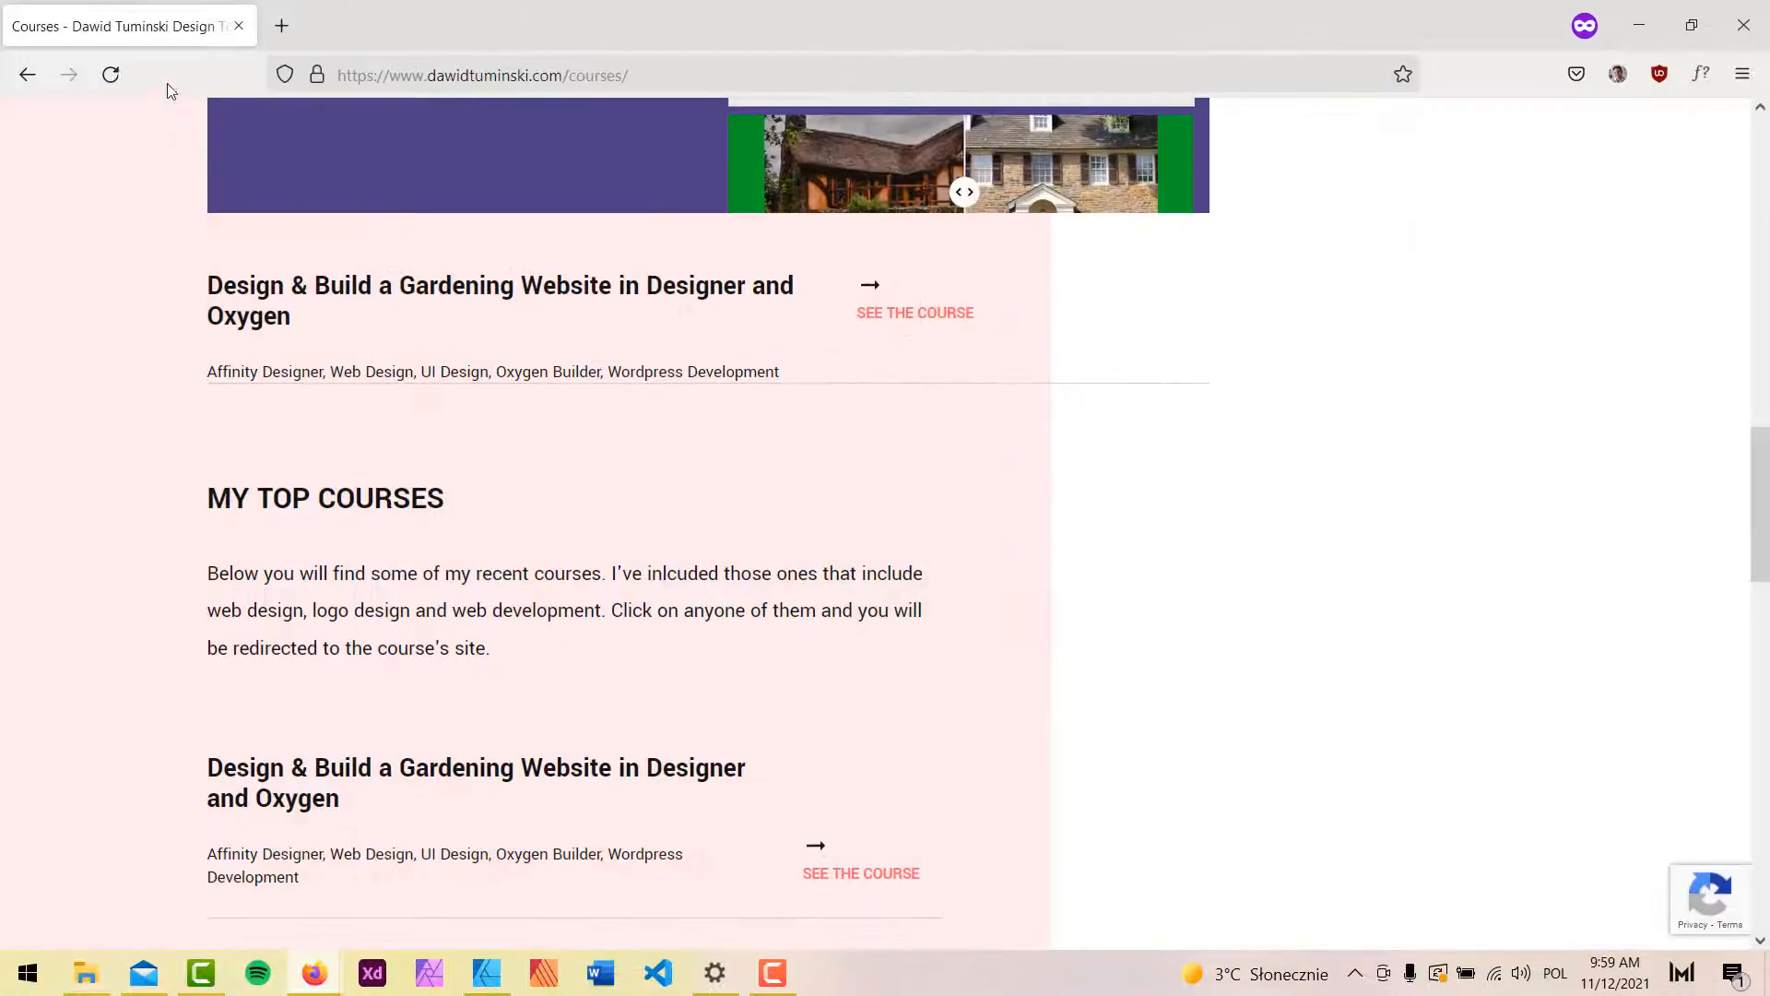
left_click(110, 75)
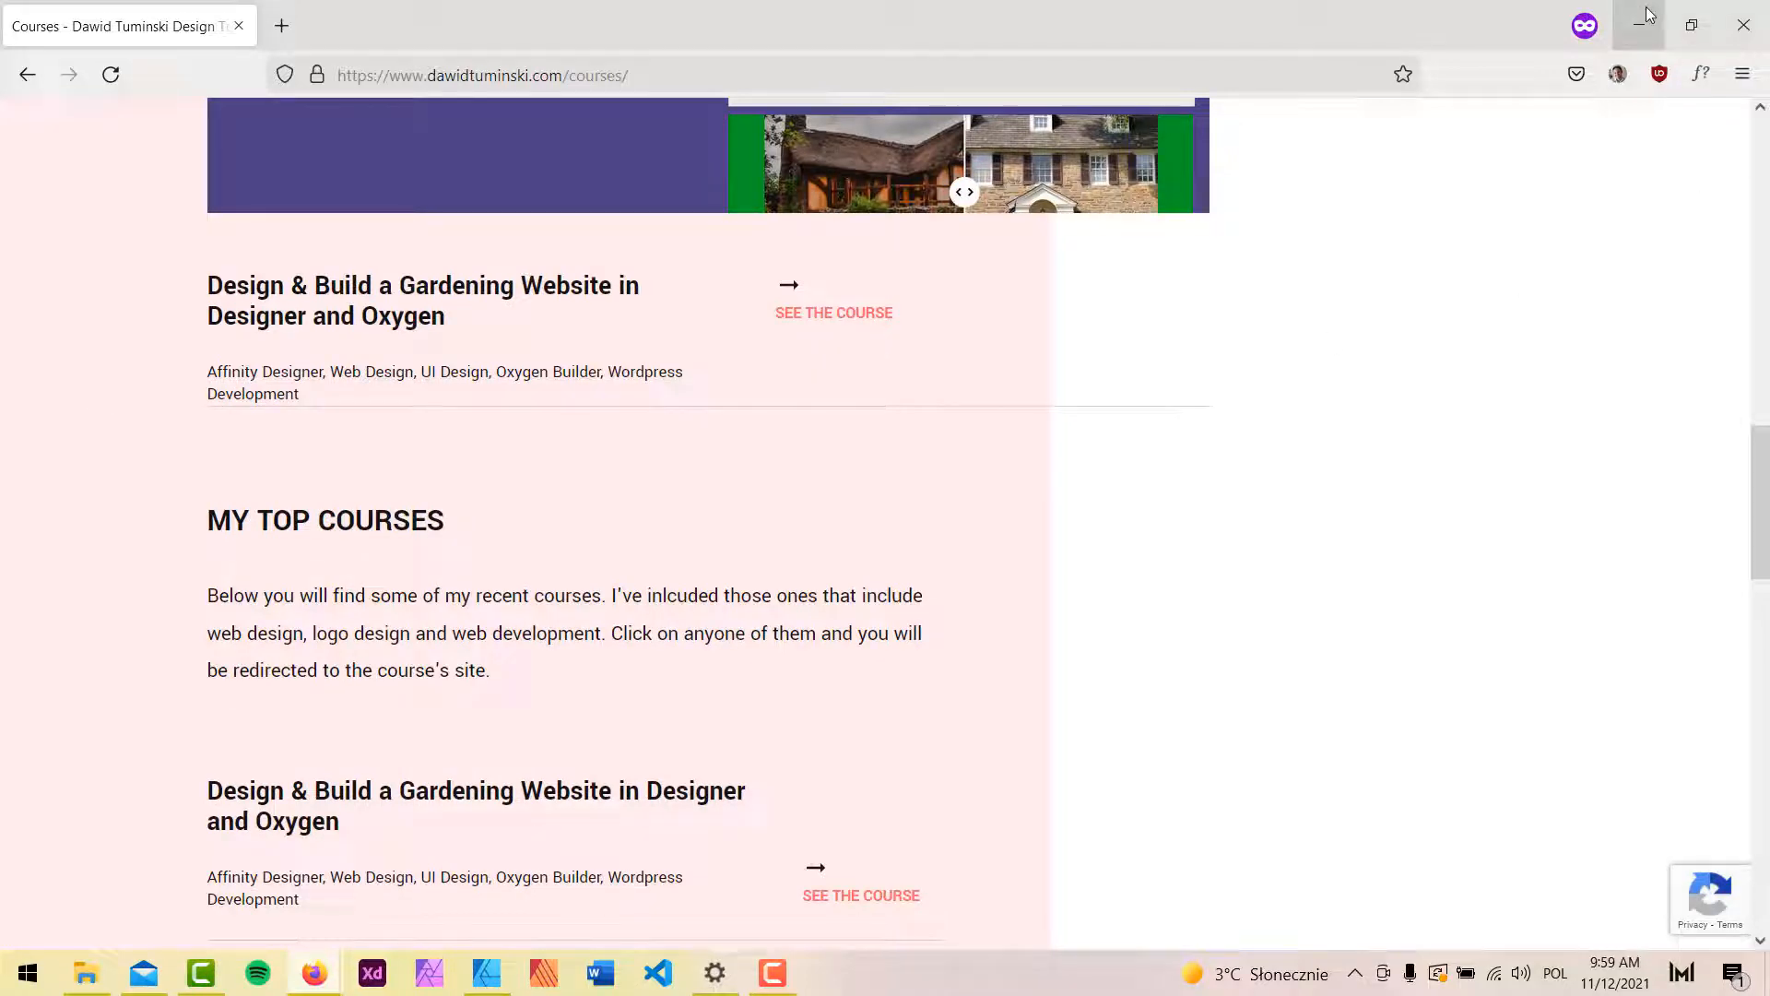
scroll(805, 553, "down", 2)
scroll(1150, 496, "up", 3)
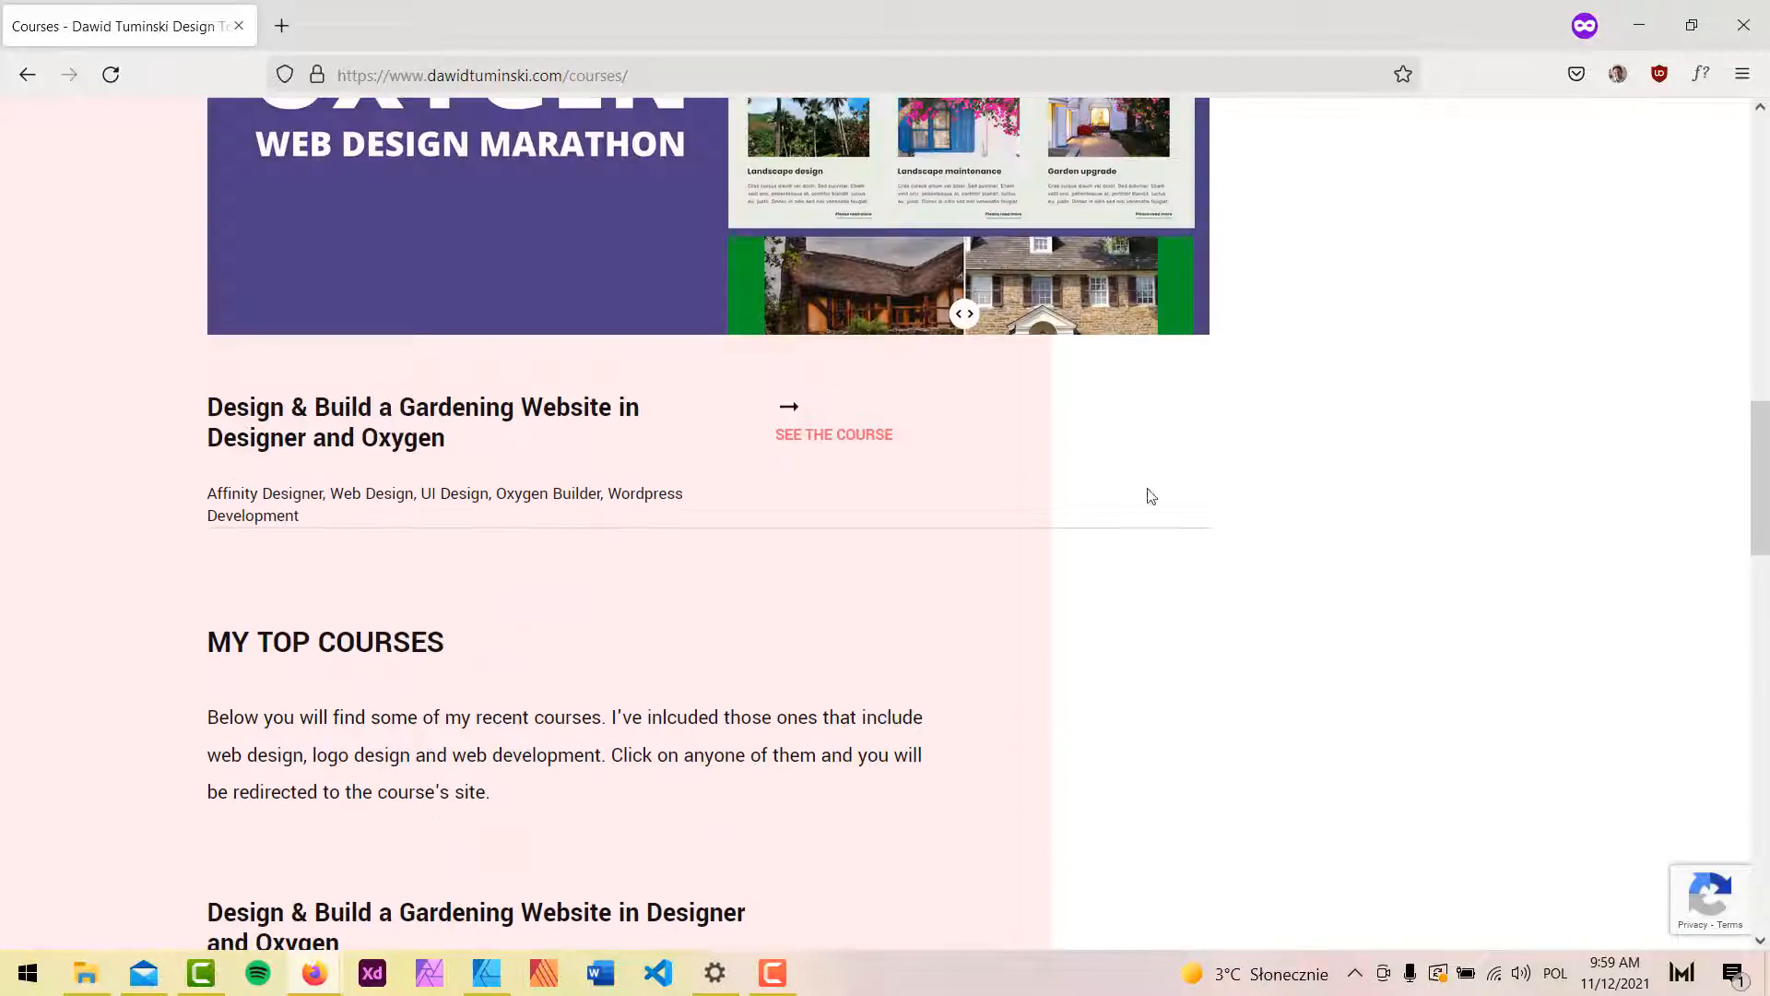
left_click(1637, 39)
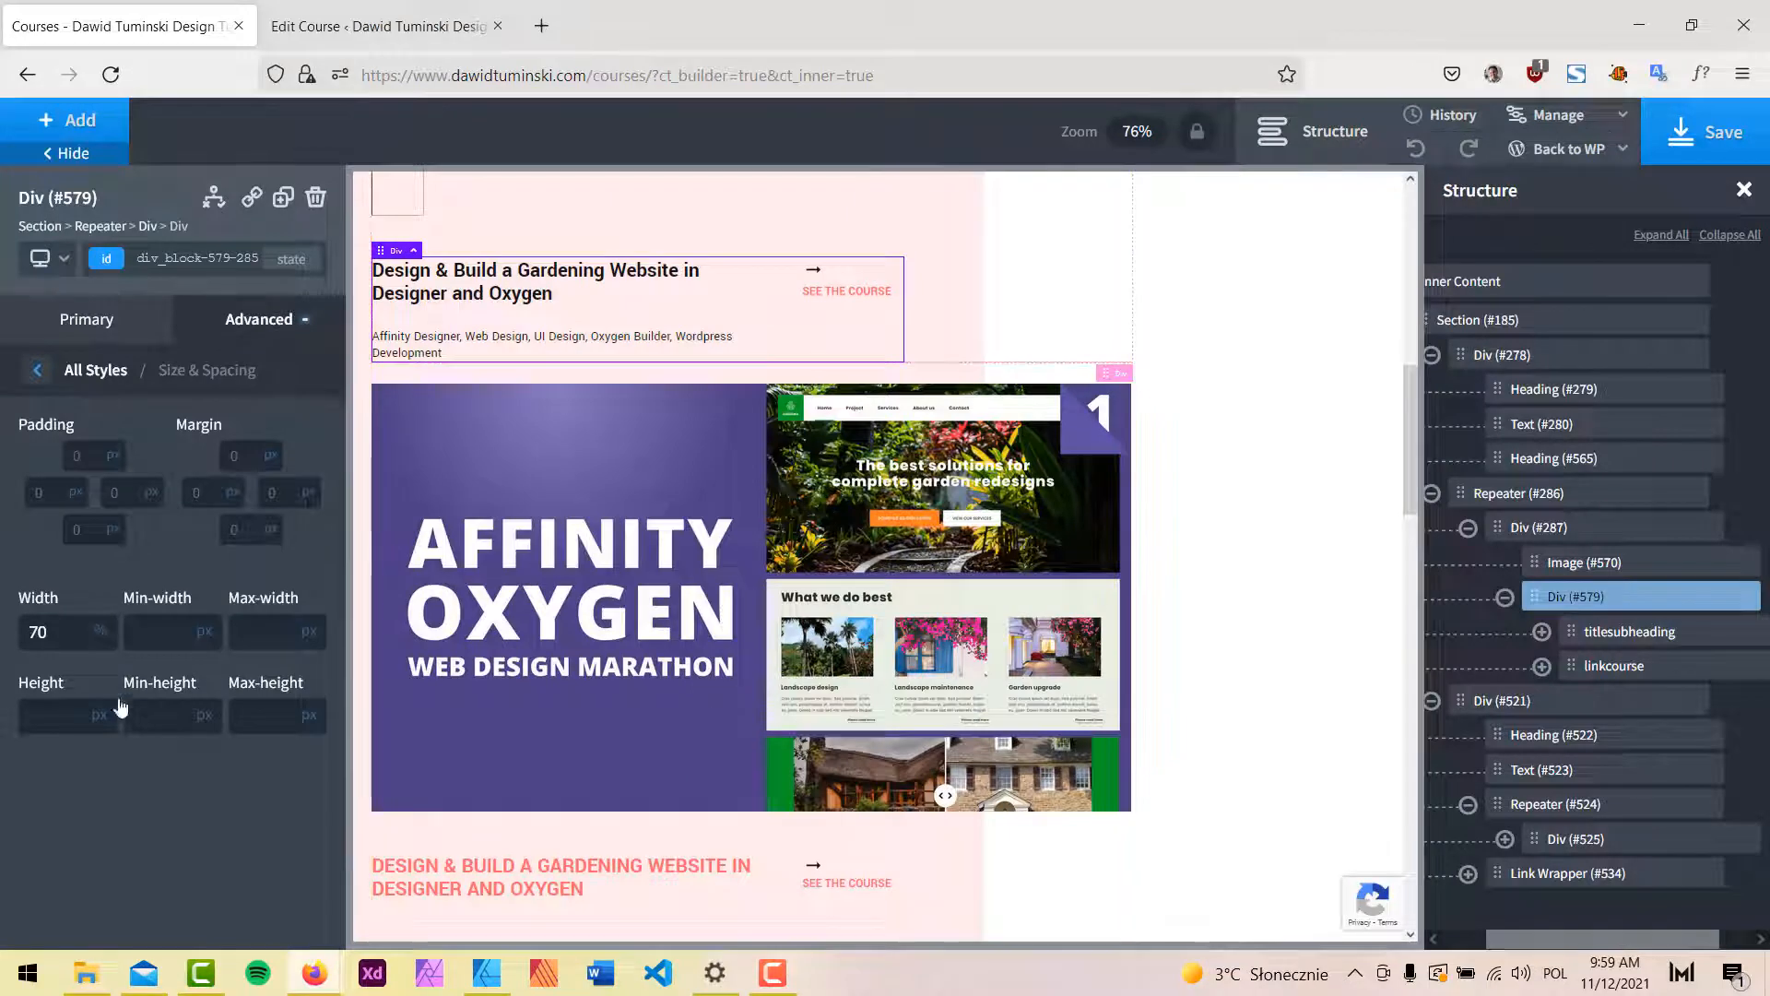
Change Div #579's width from 70 back to 80 % and save the page.
scroll(964, 572, "down", 2)
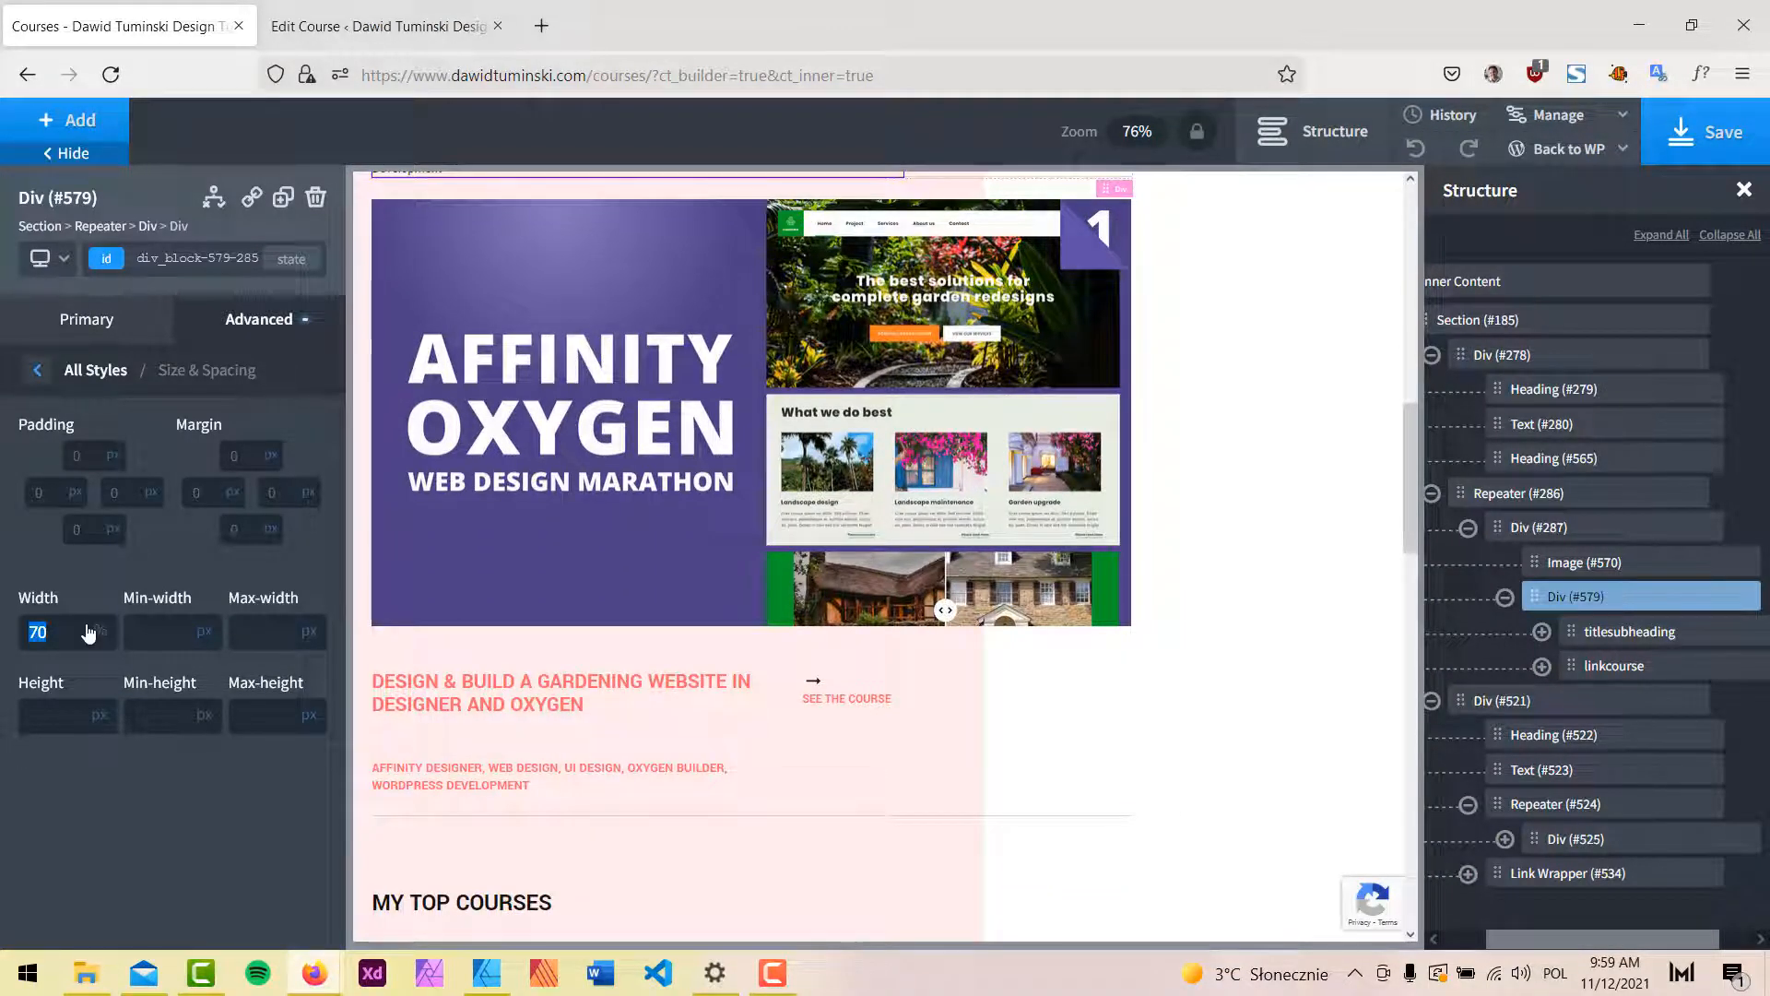
type("80")
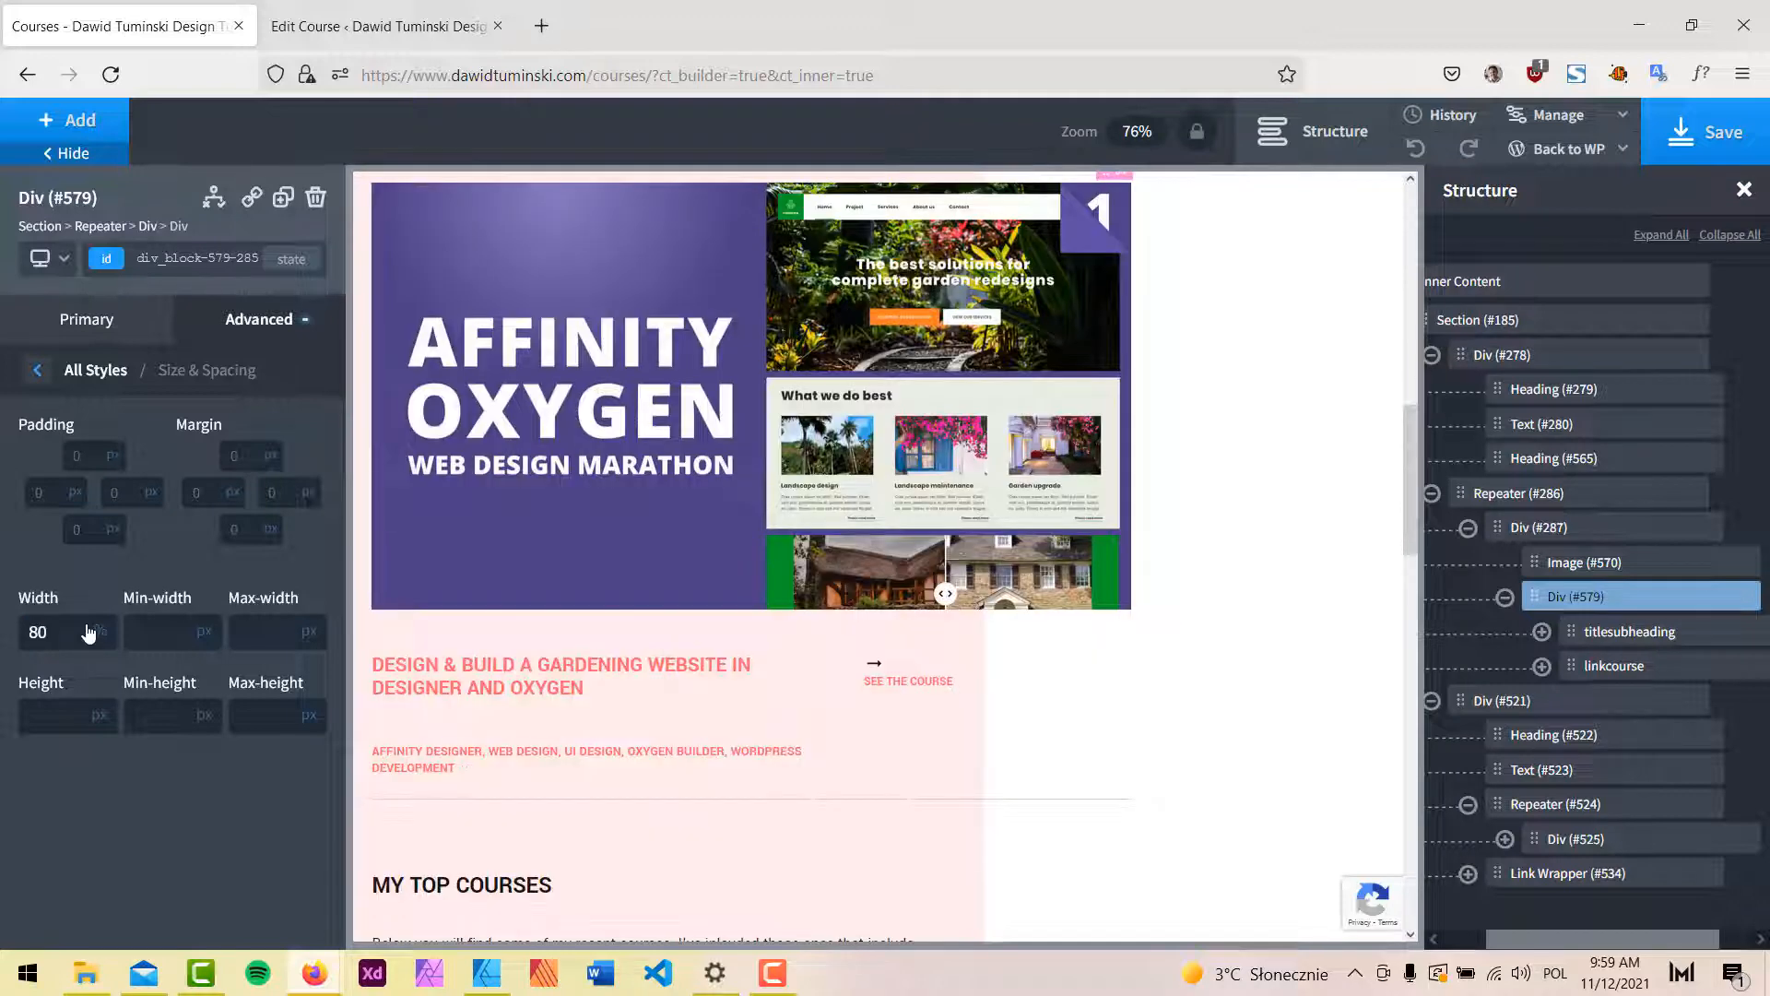
left_click(1720, 144)
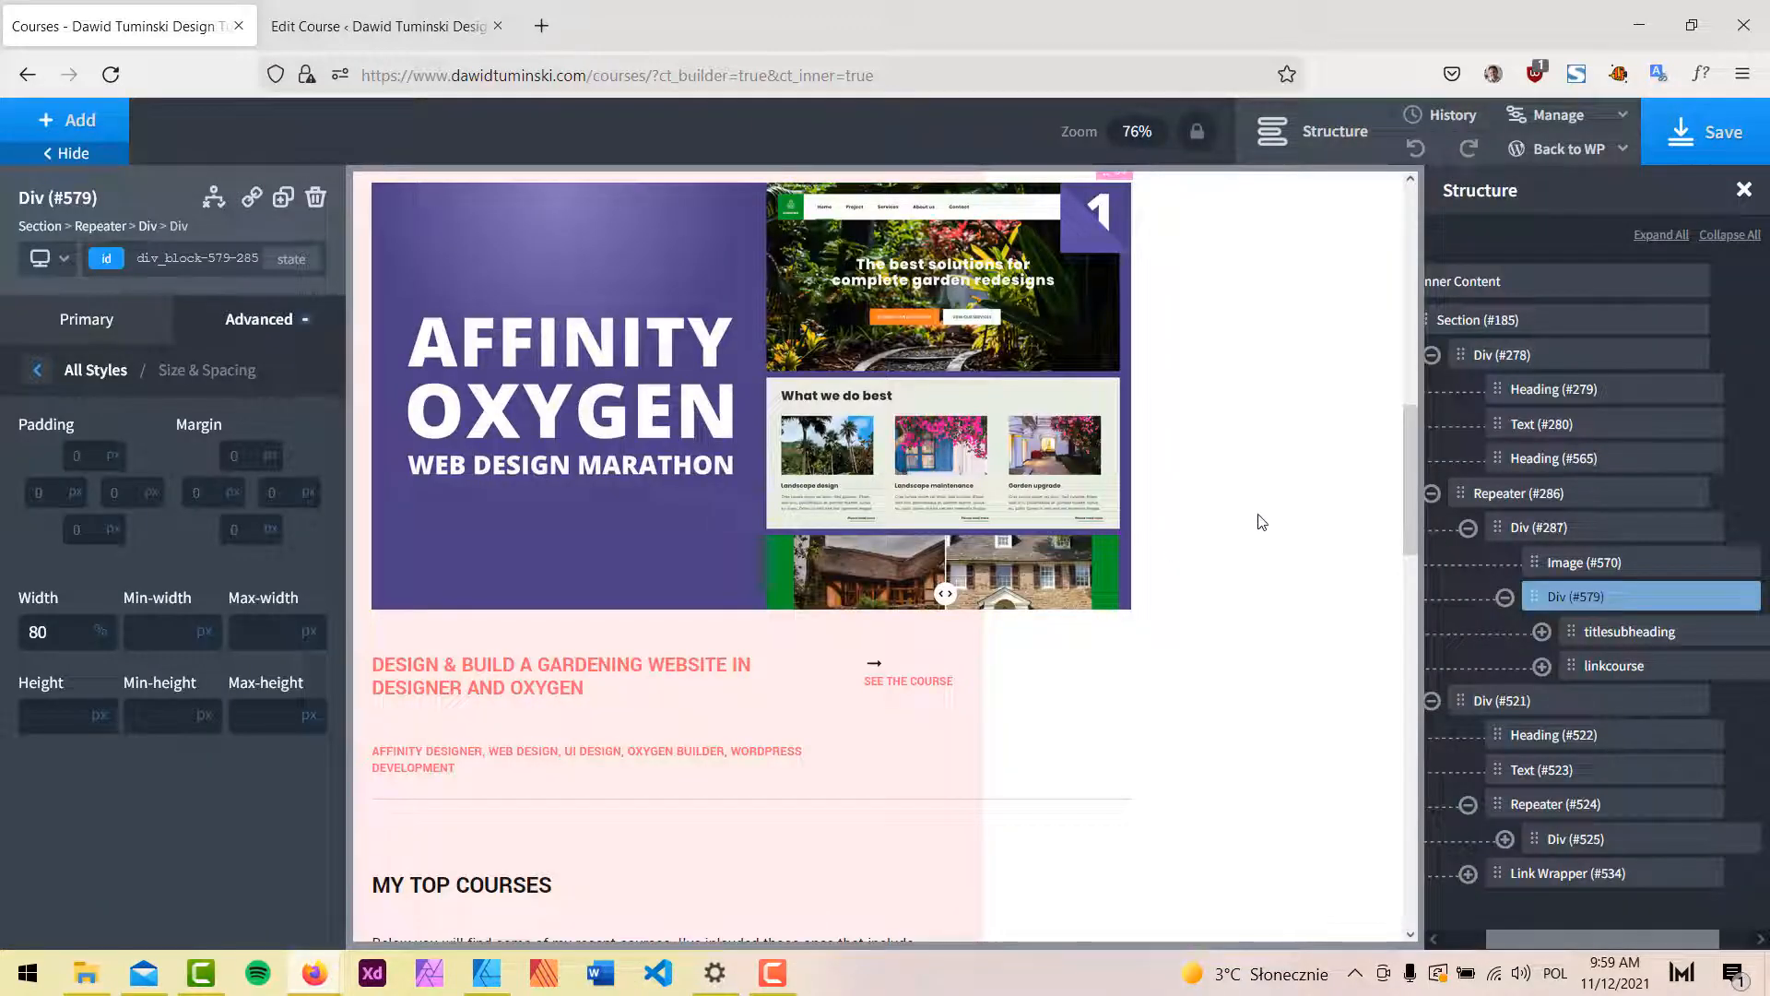
scroll(1261, 522, "down", 3)
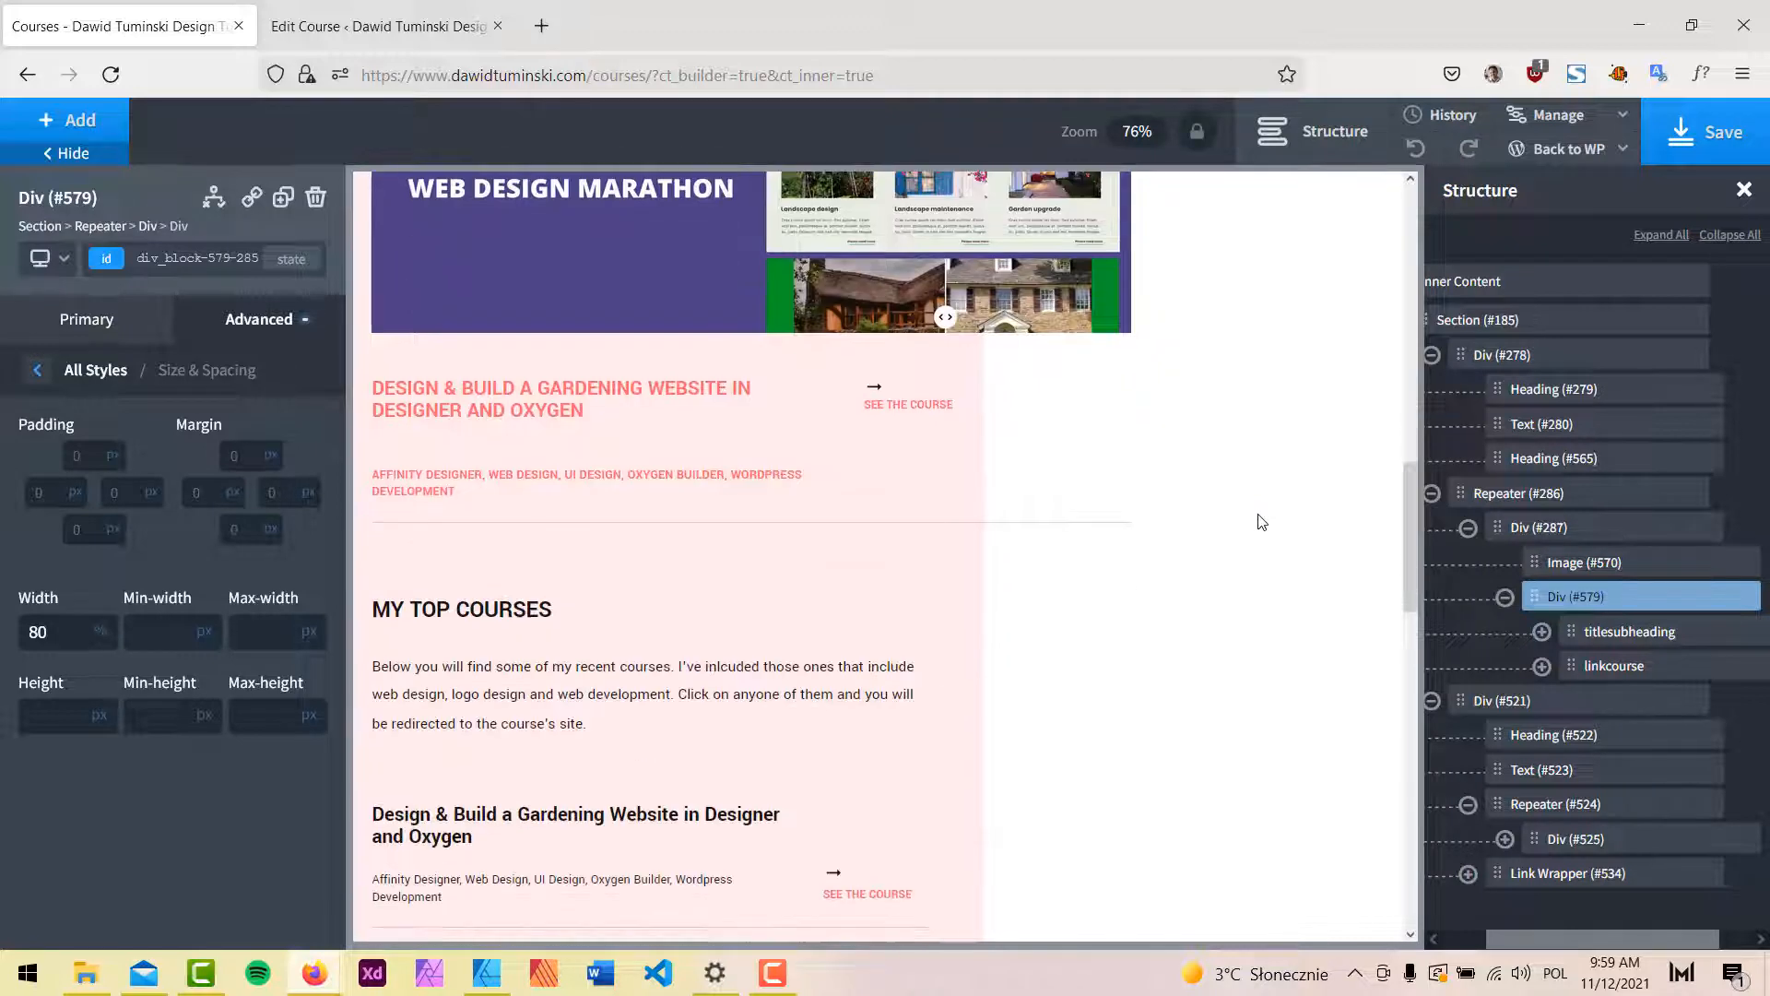
scroll(1243, 508, "down", 3)
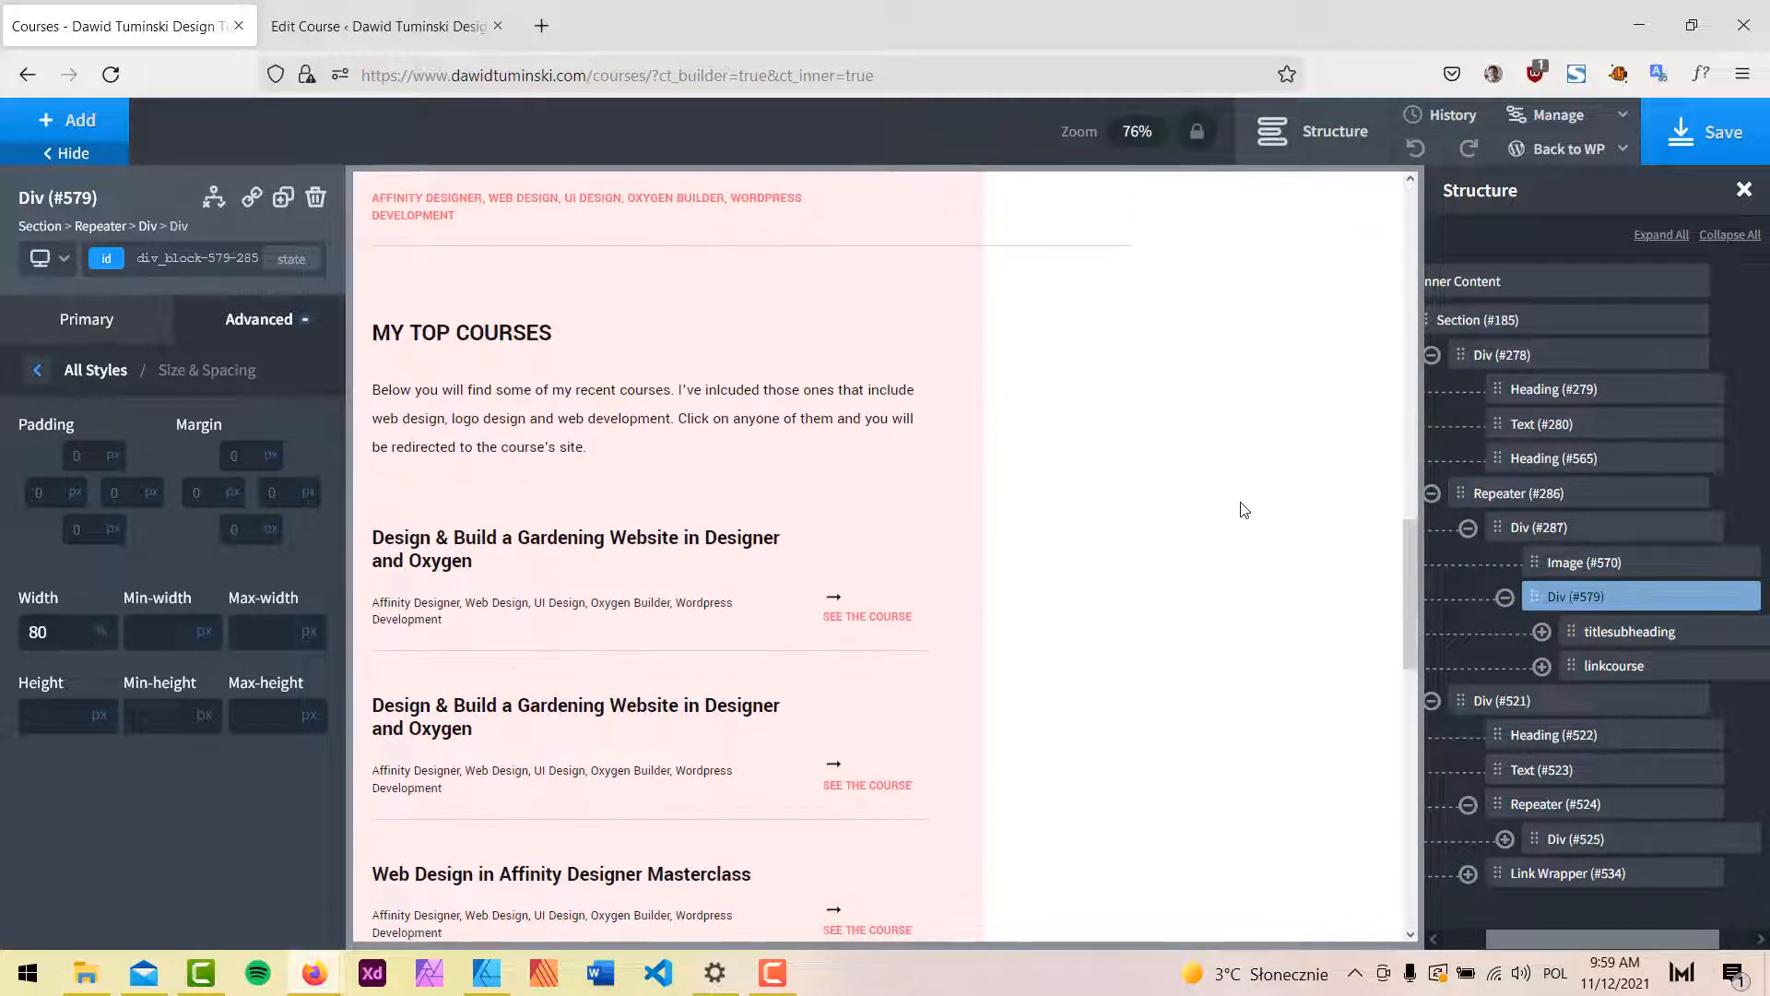
Delete the intro paragraph Text #523 under MY TOP COURSES.
left_click(546, 416)
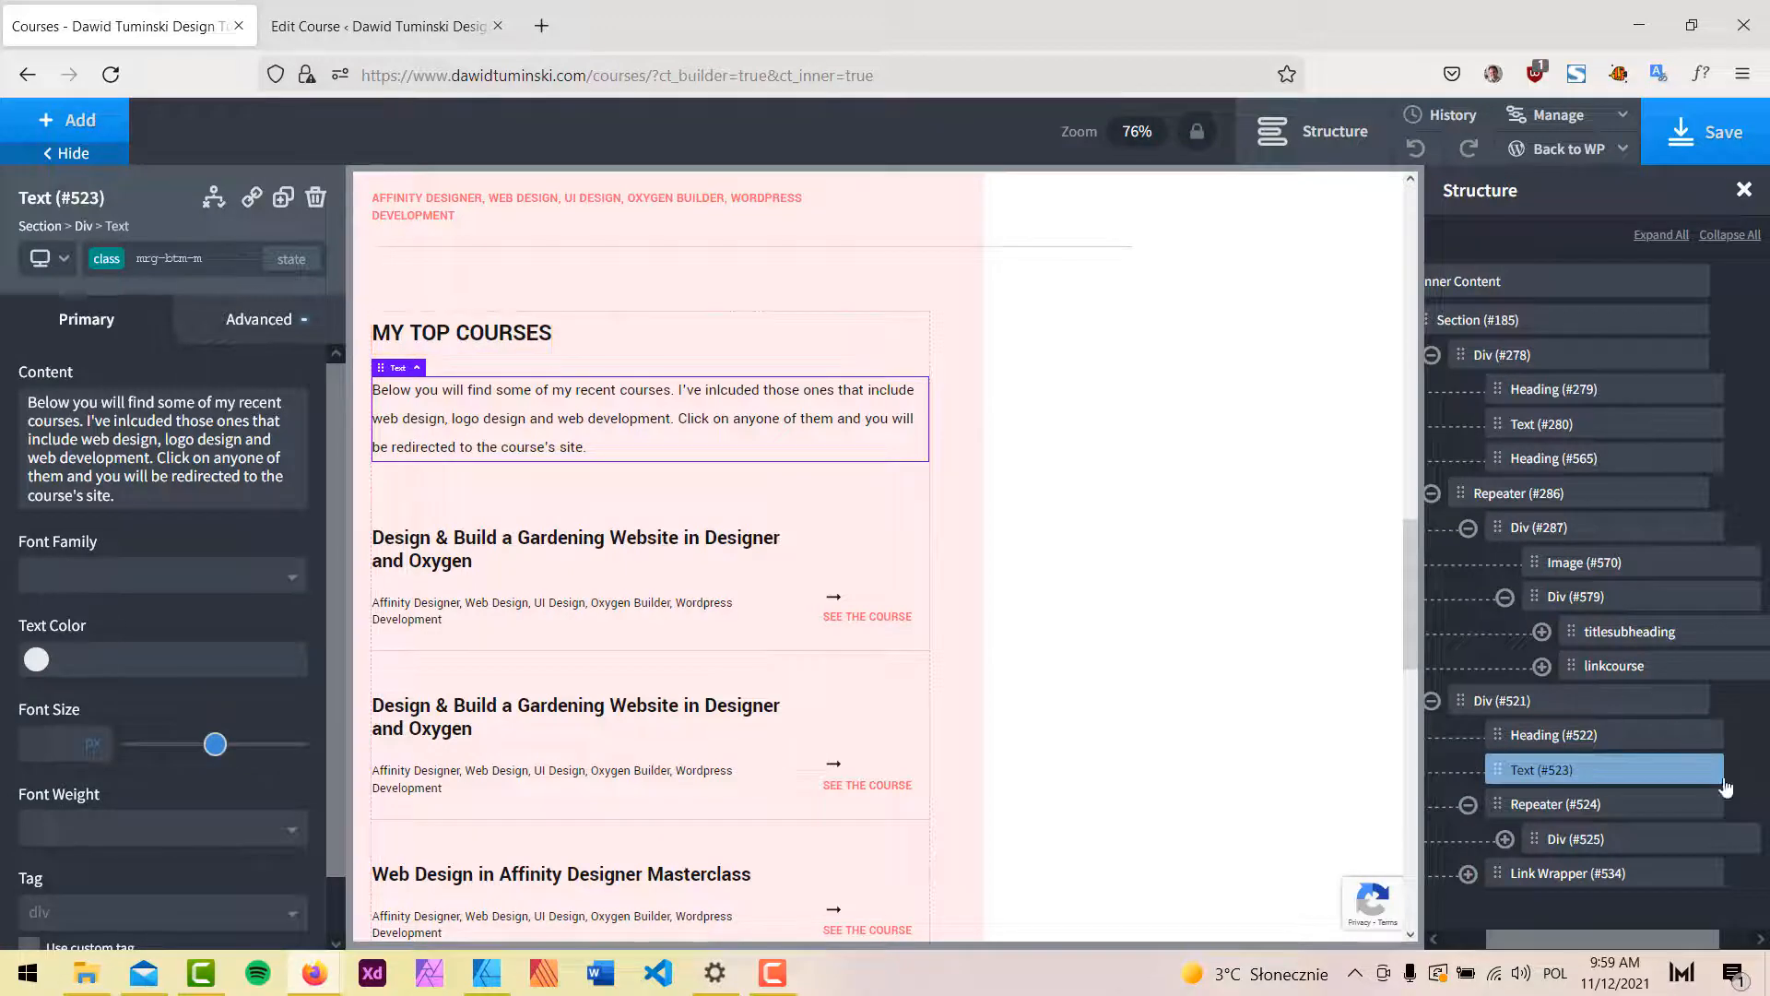
left_click(1708, 768)
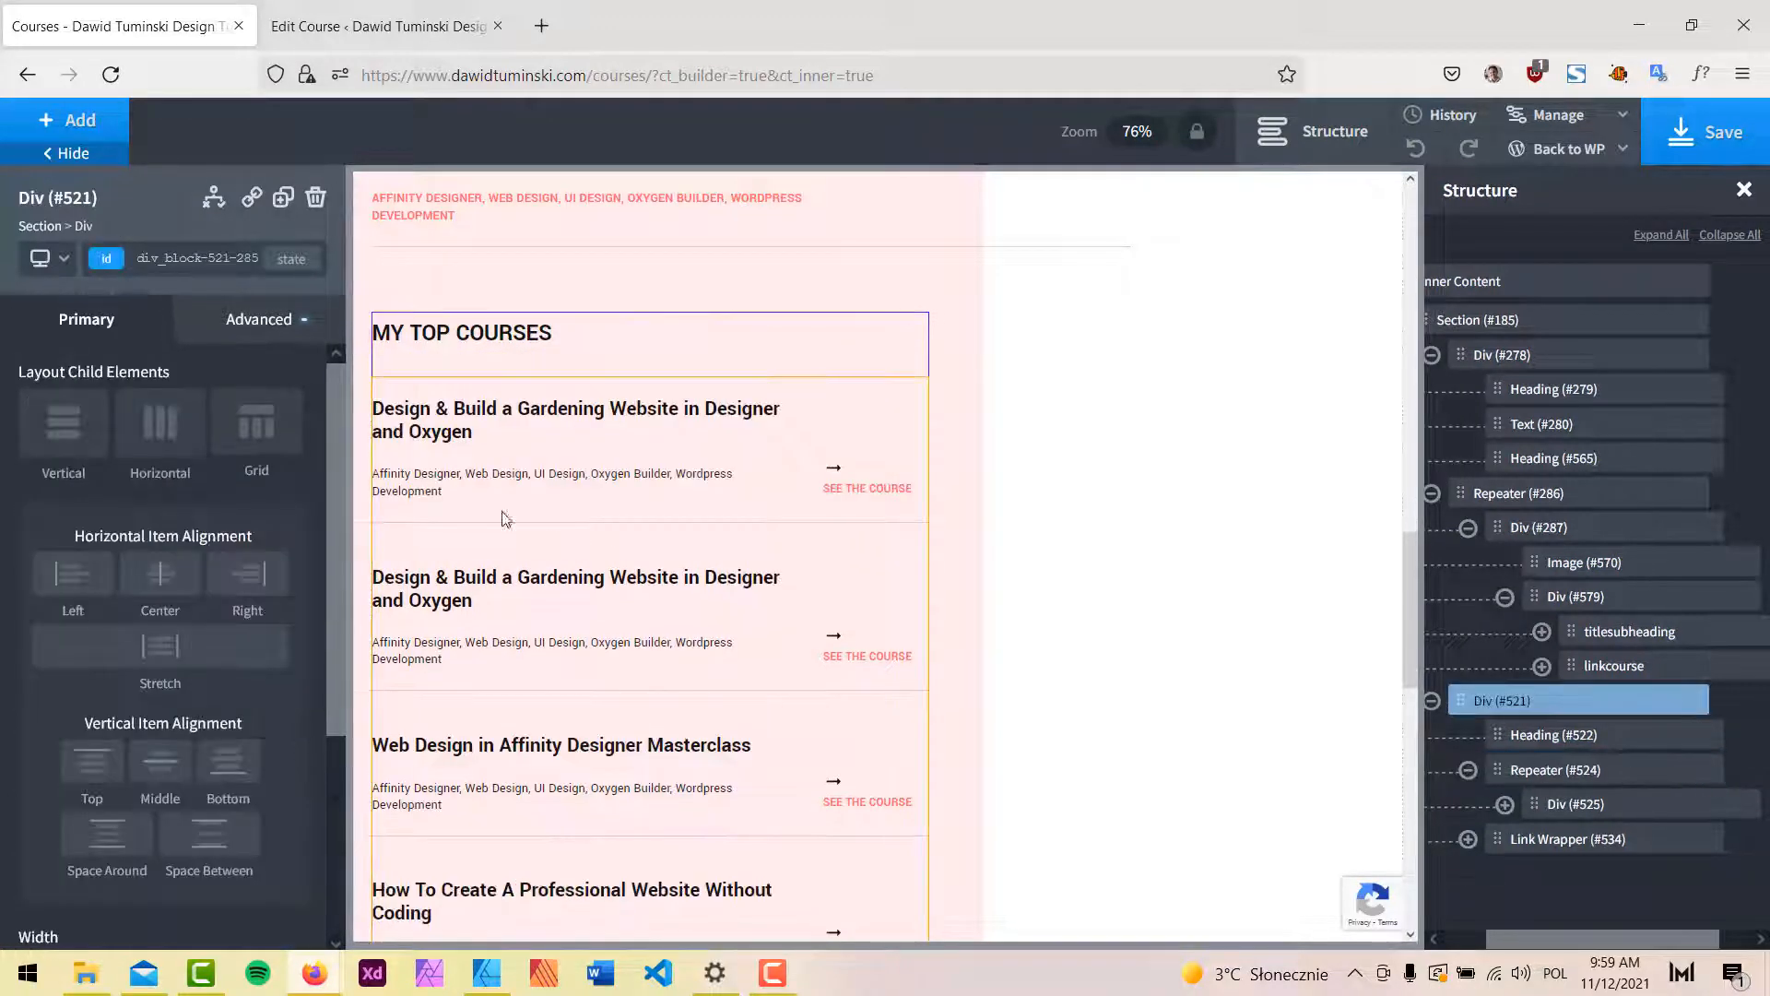
scroll(544, 452, "up", 1)
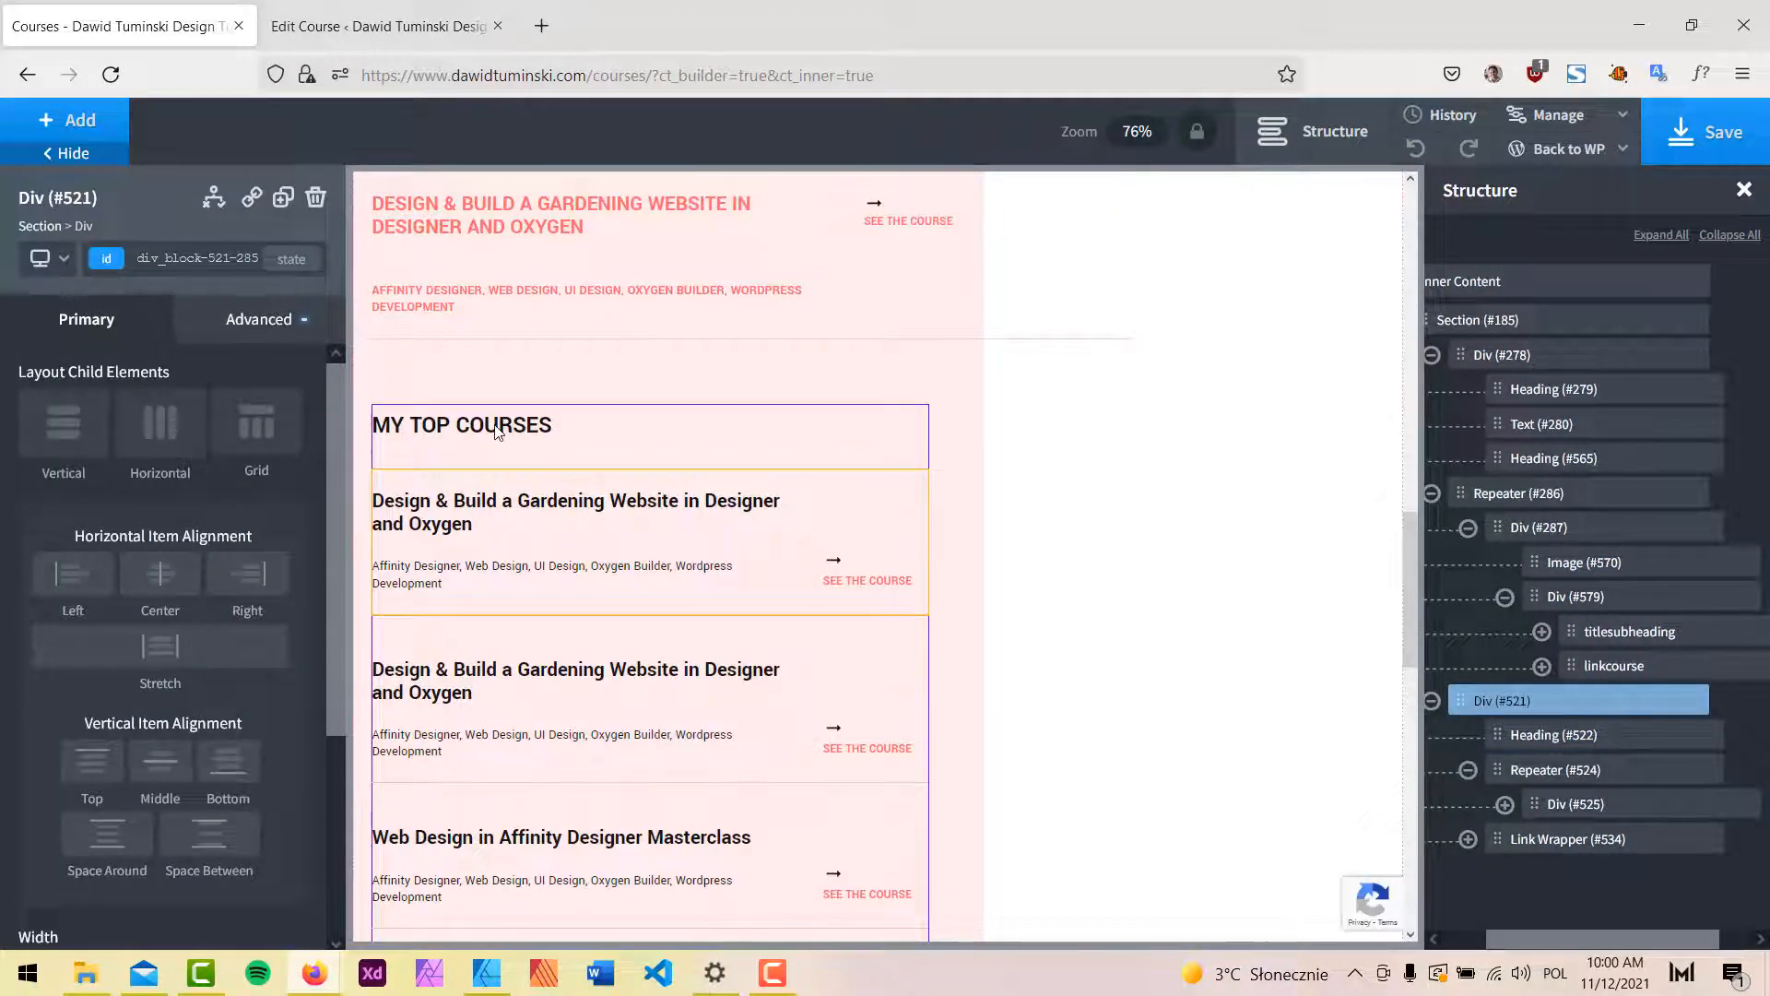
Change the MY TOP COURSES heading tag from h2 to h3.
left_click(388, 416)
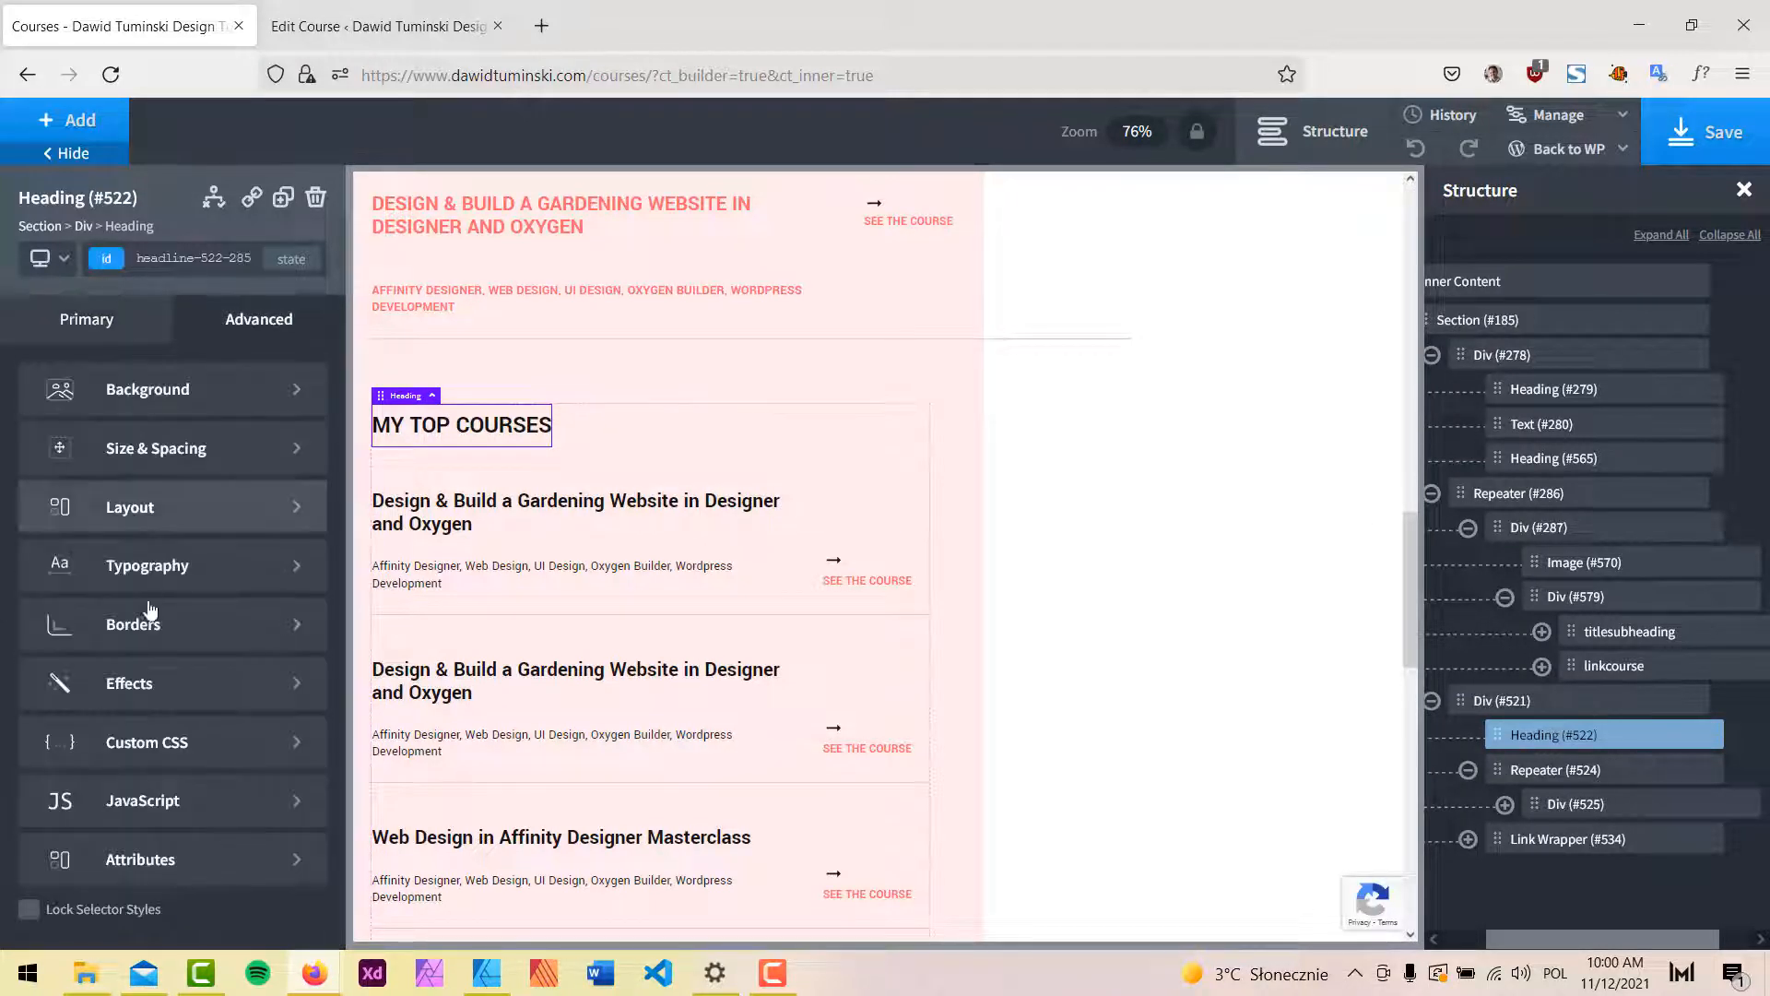
left_click(112, 318)
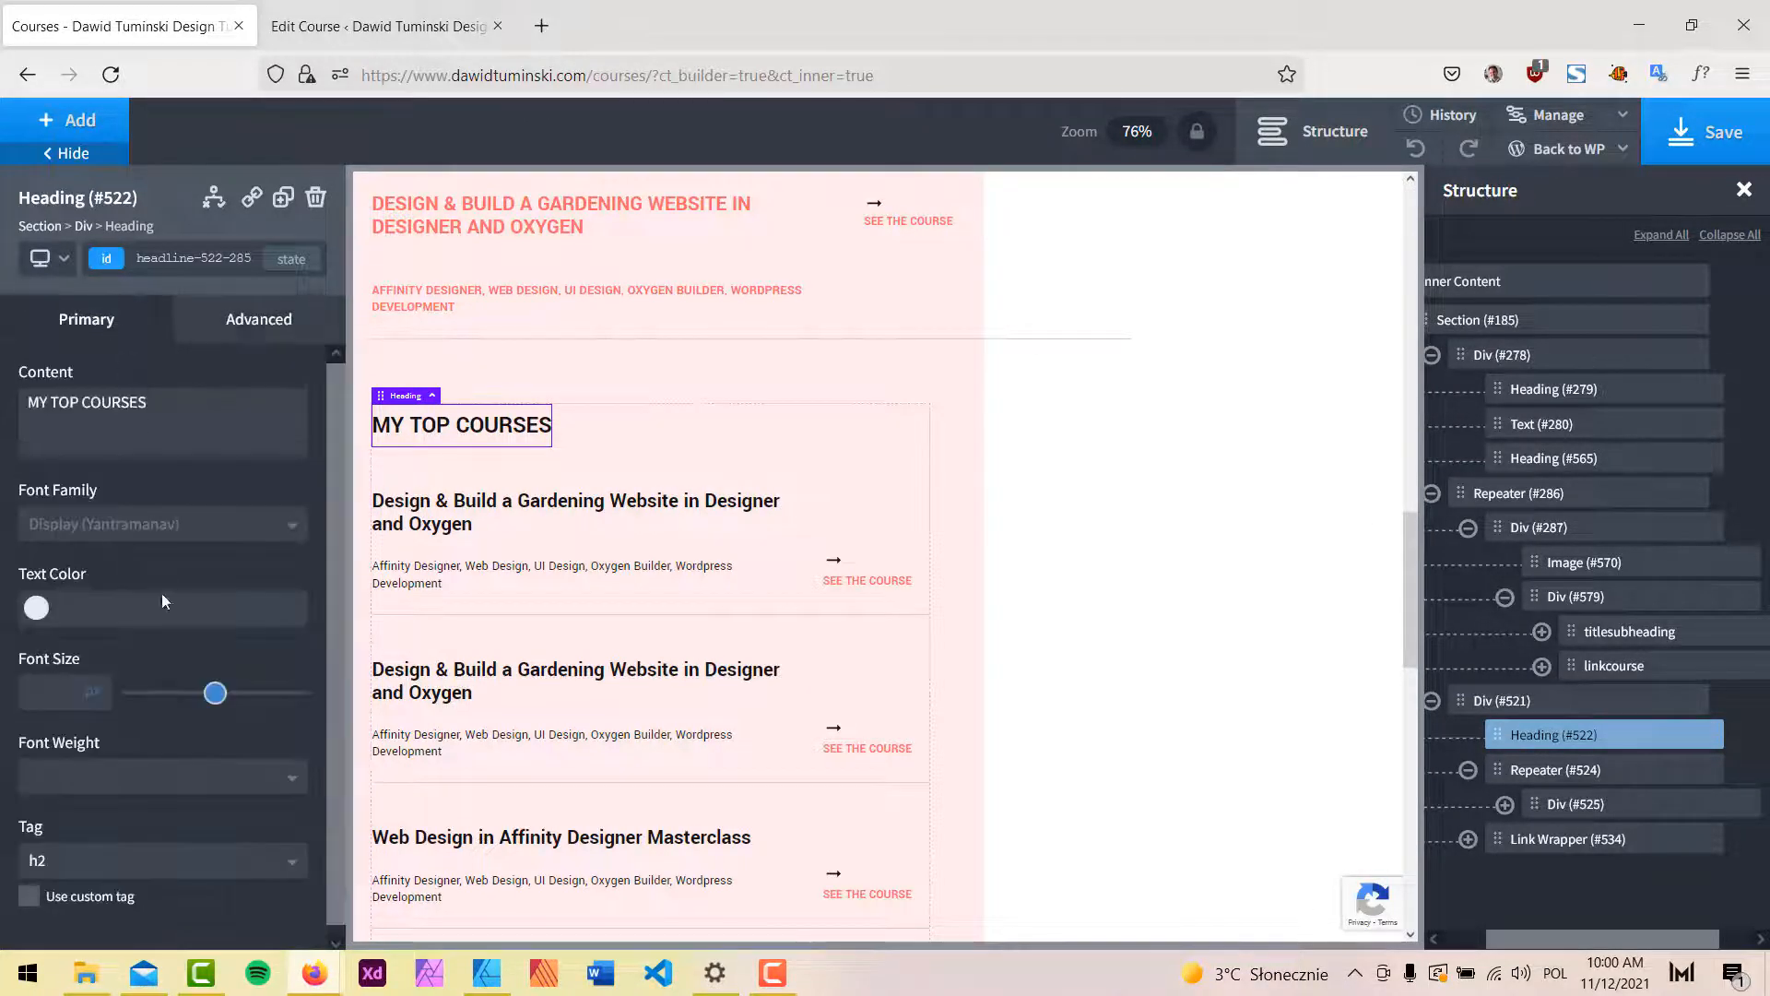
left_click(131, 860)
left_click(82, 871)
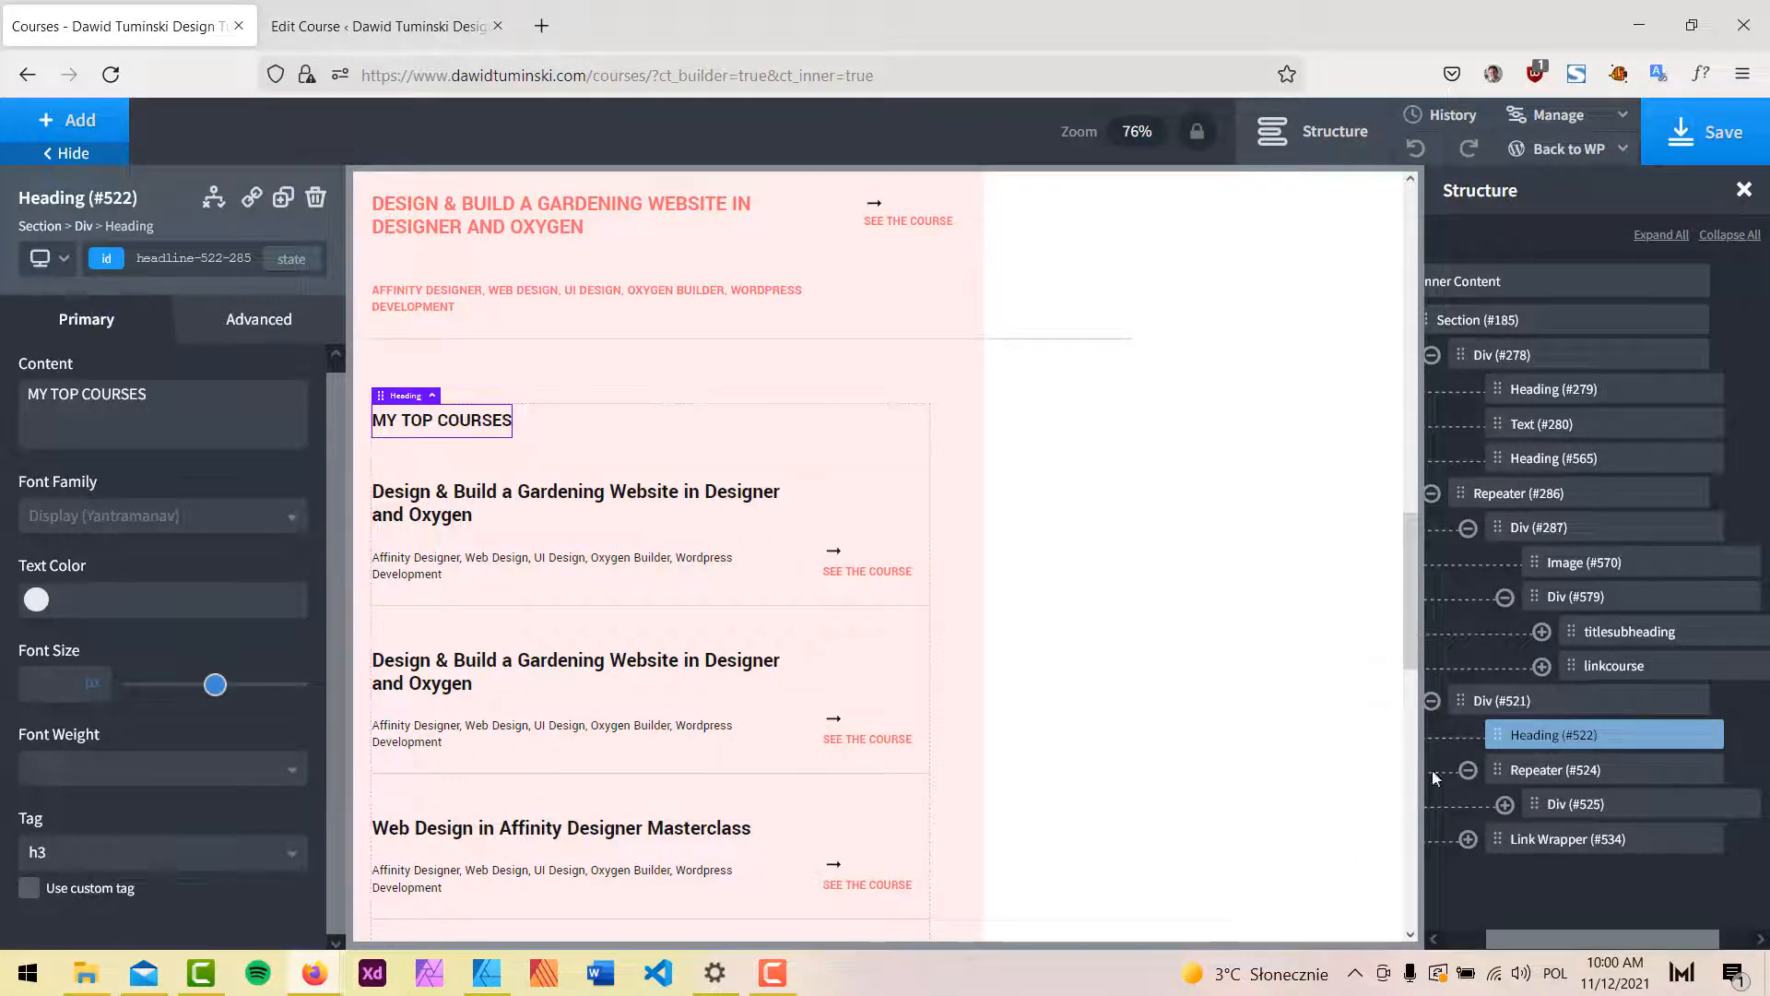
left_click(1548, 772)
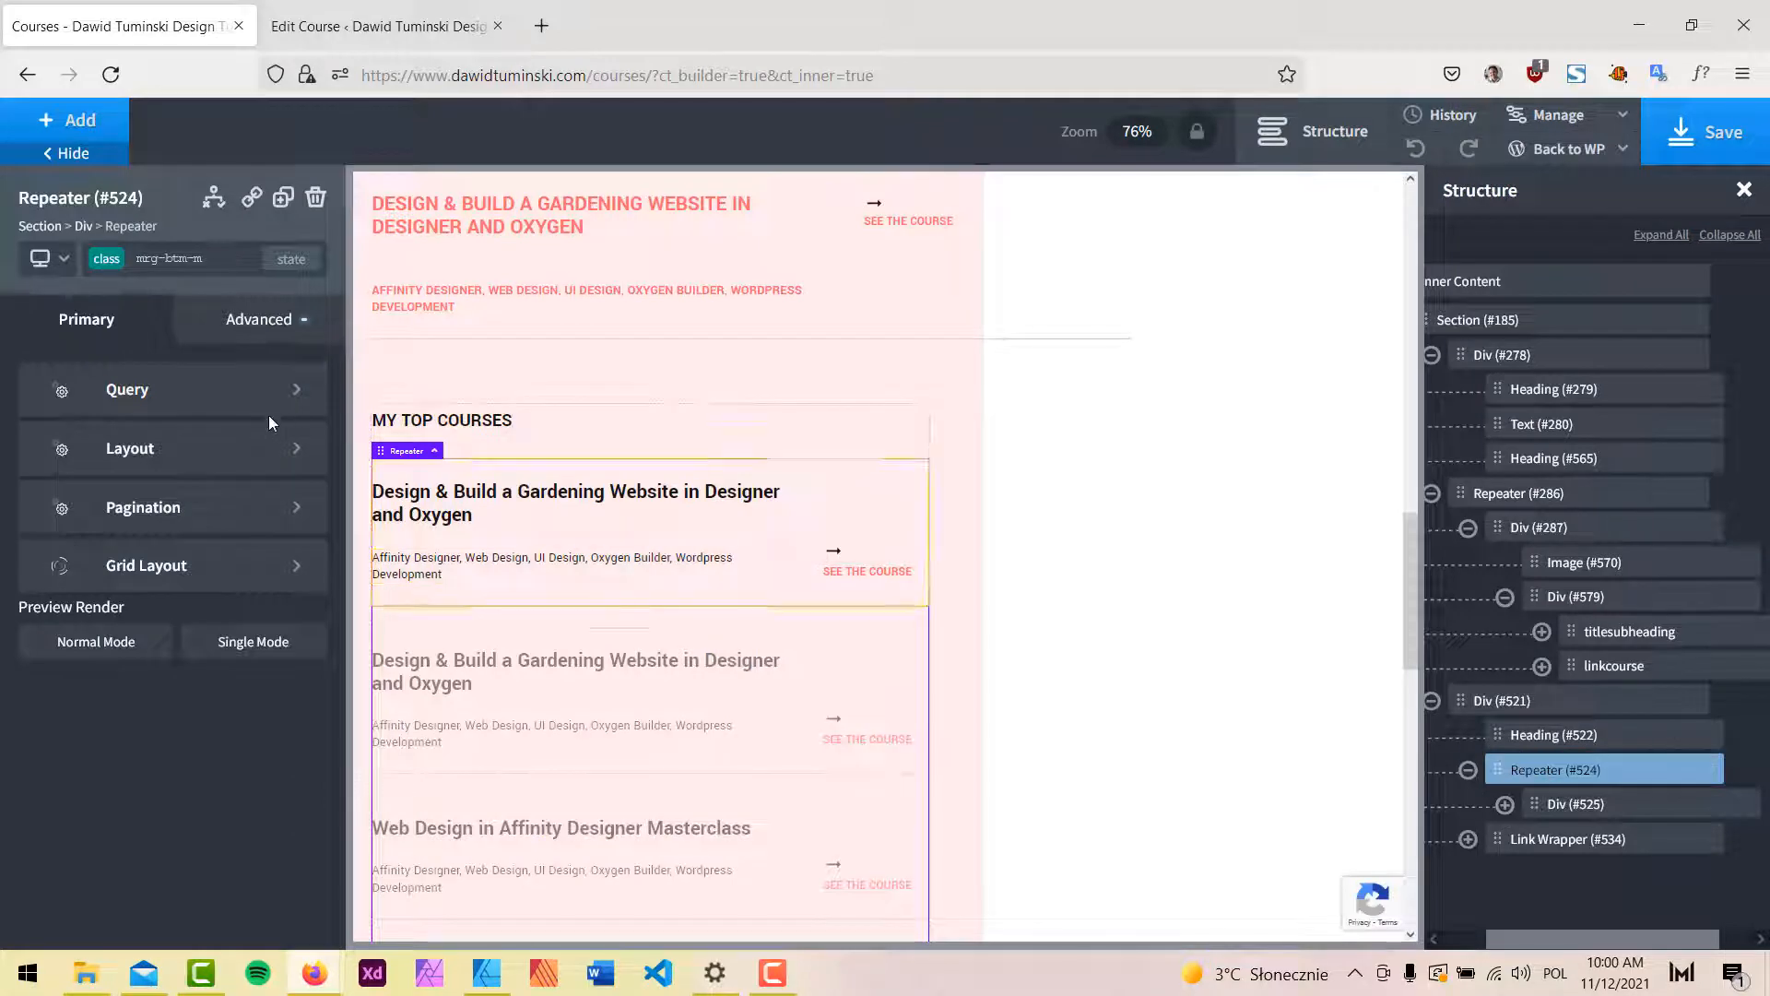
Inspect Repeater #524's query to confirm it draws from the courses_2 post type.
left_click(184, 390)
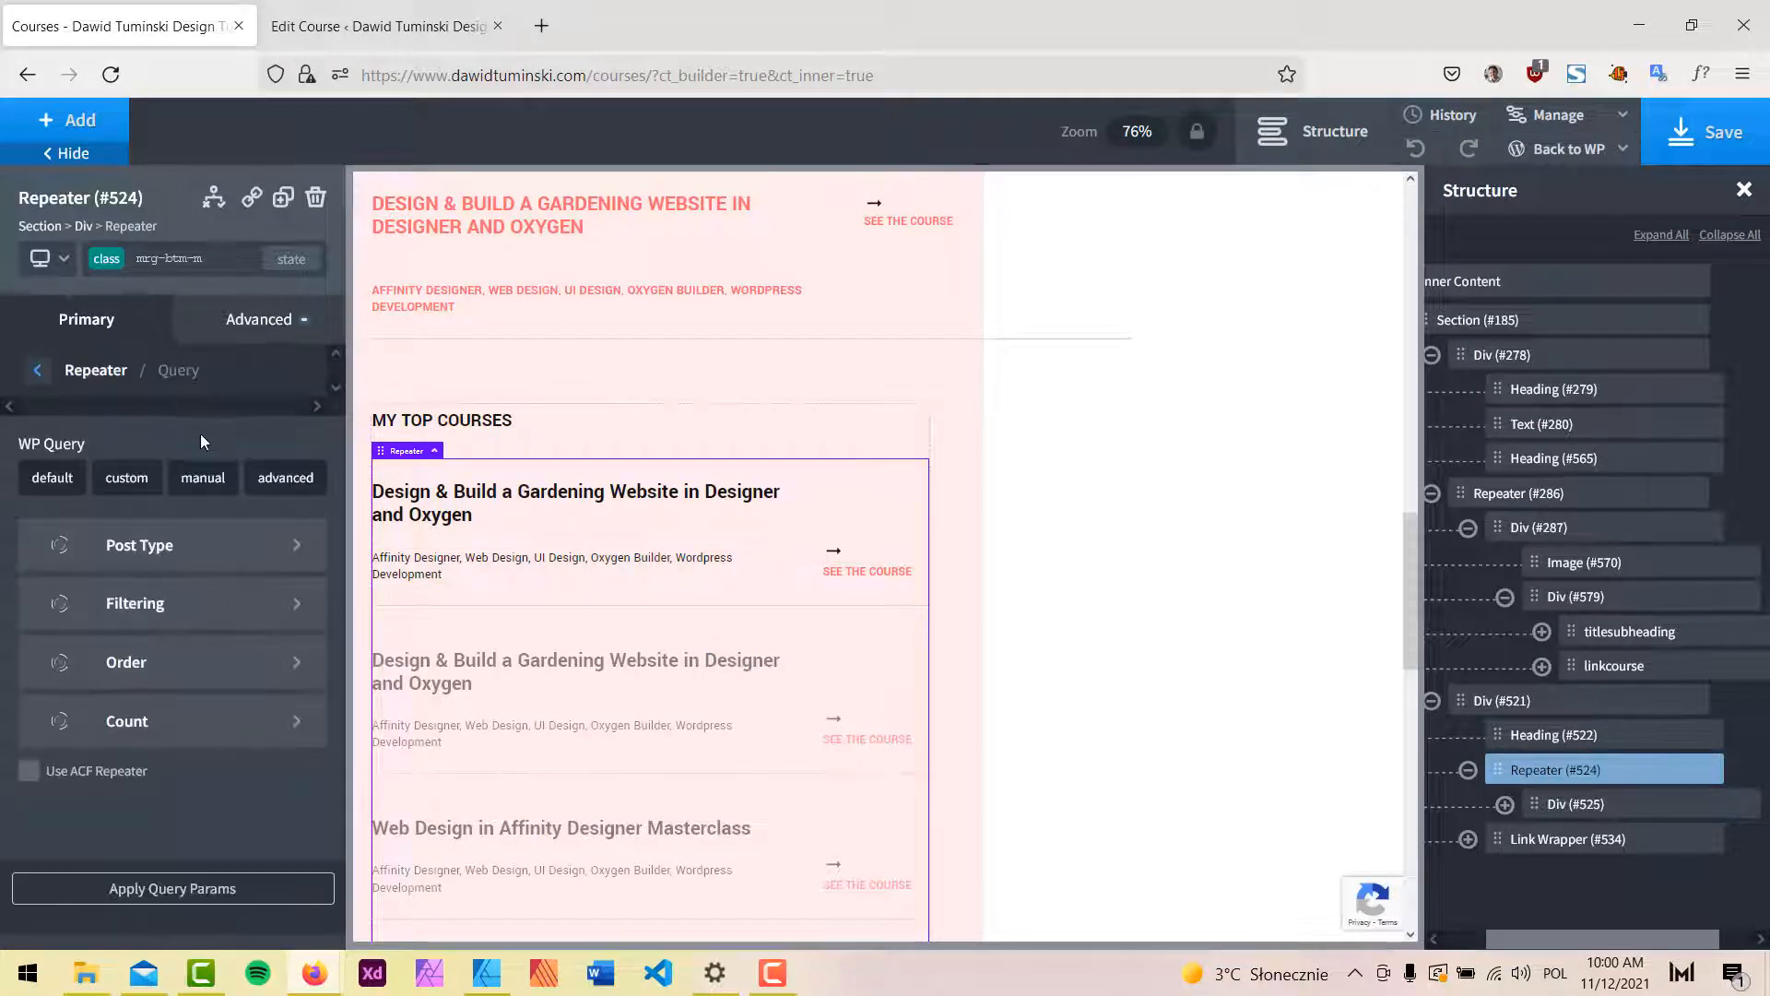
left_click(201, 483)
scroll(738, 507, "down", 5)
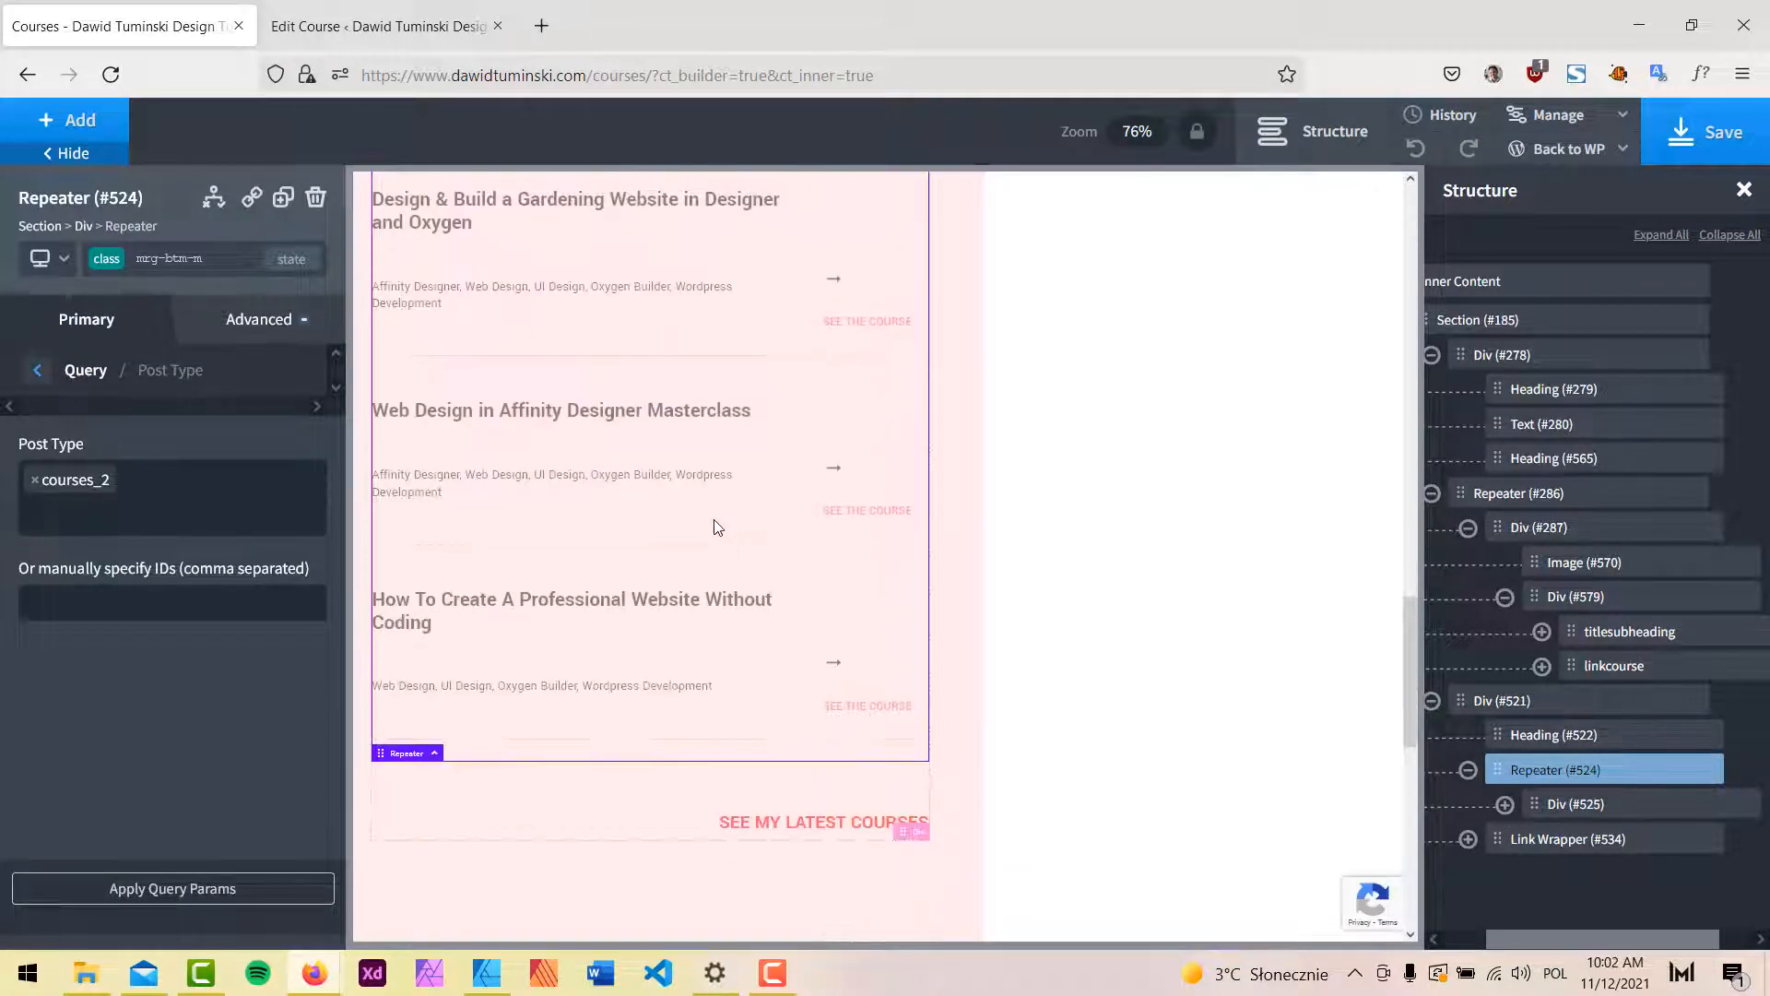
scroll(698, 680, "up", 3)
scroll(701, 645, "up", 3)
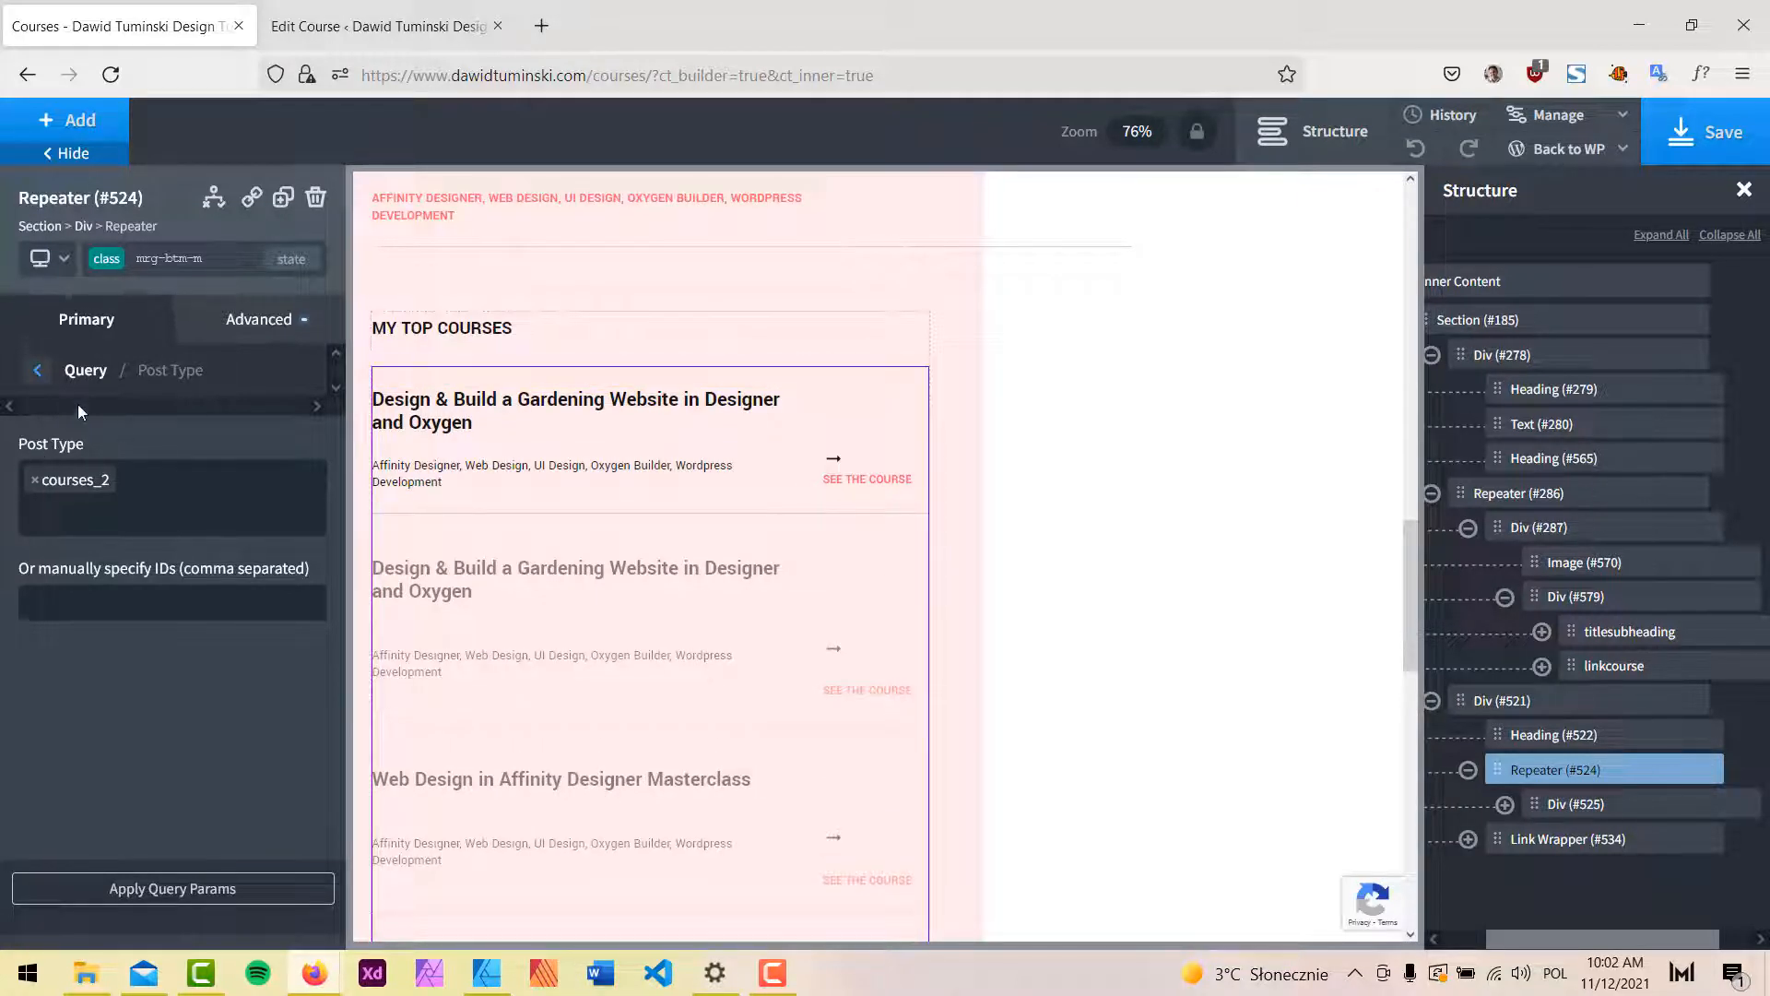
left_click(37, 372)
scroll(700, 548, "up", 5)
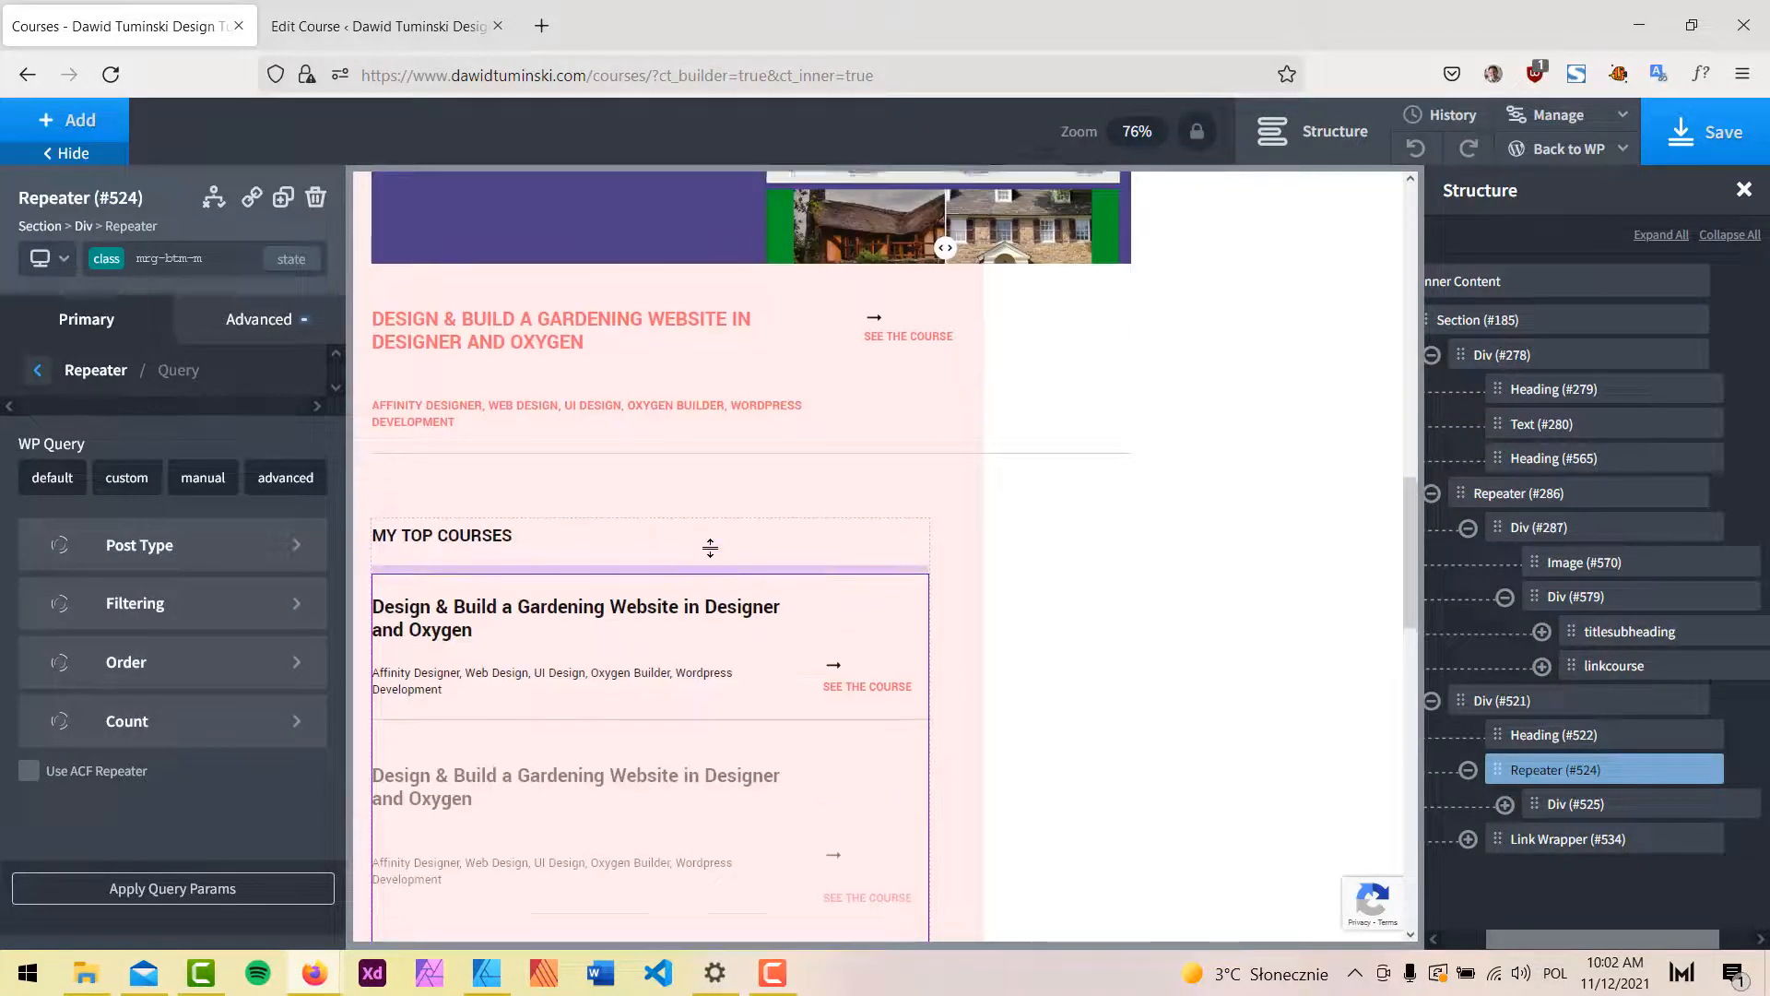
scroll(716, 556, "down", 1)
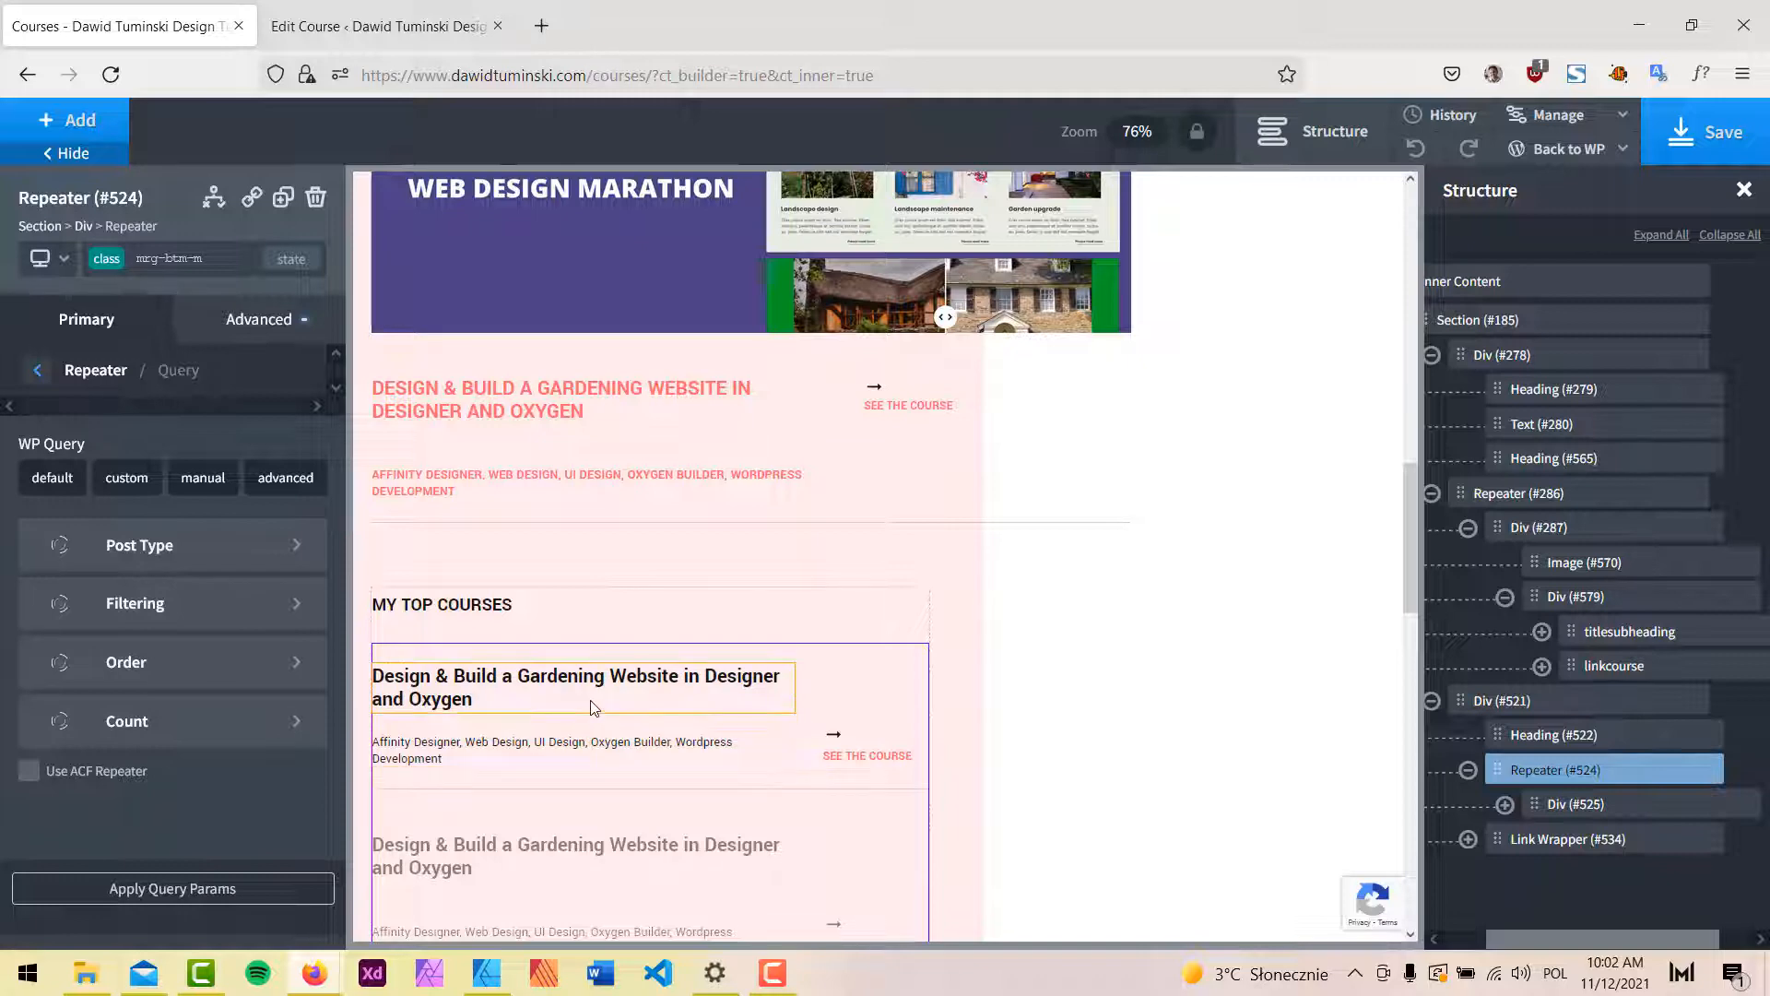
scroll(634, 645, "up", 4)
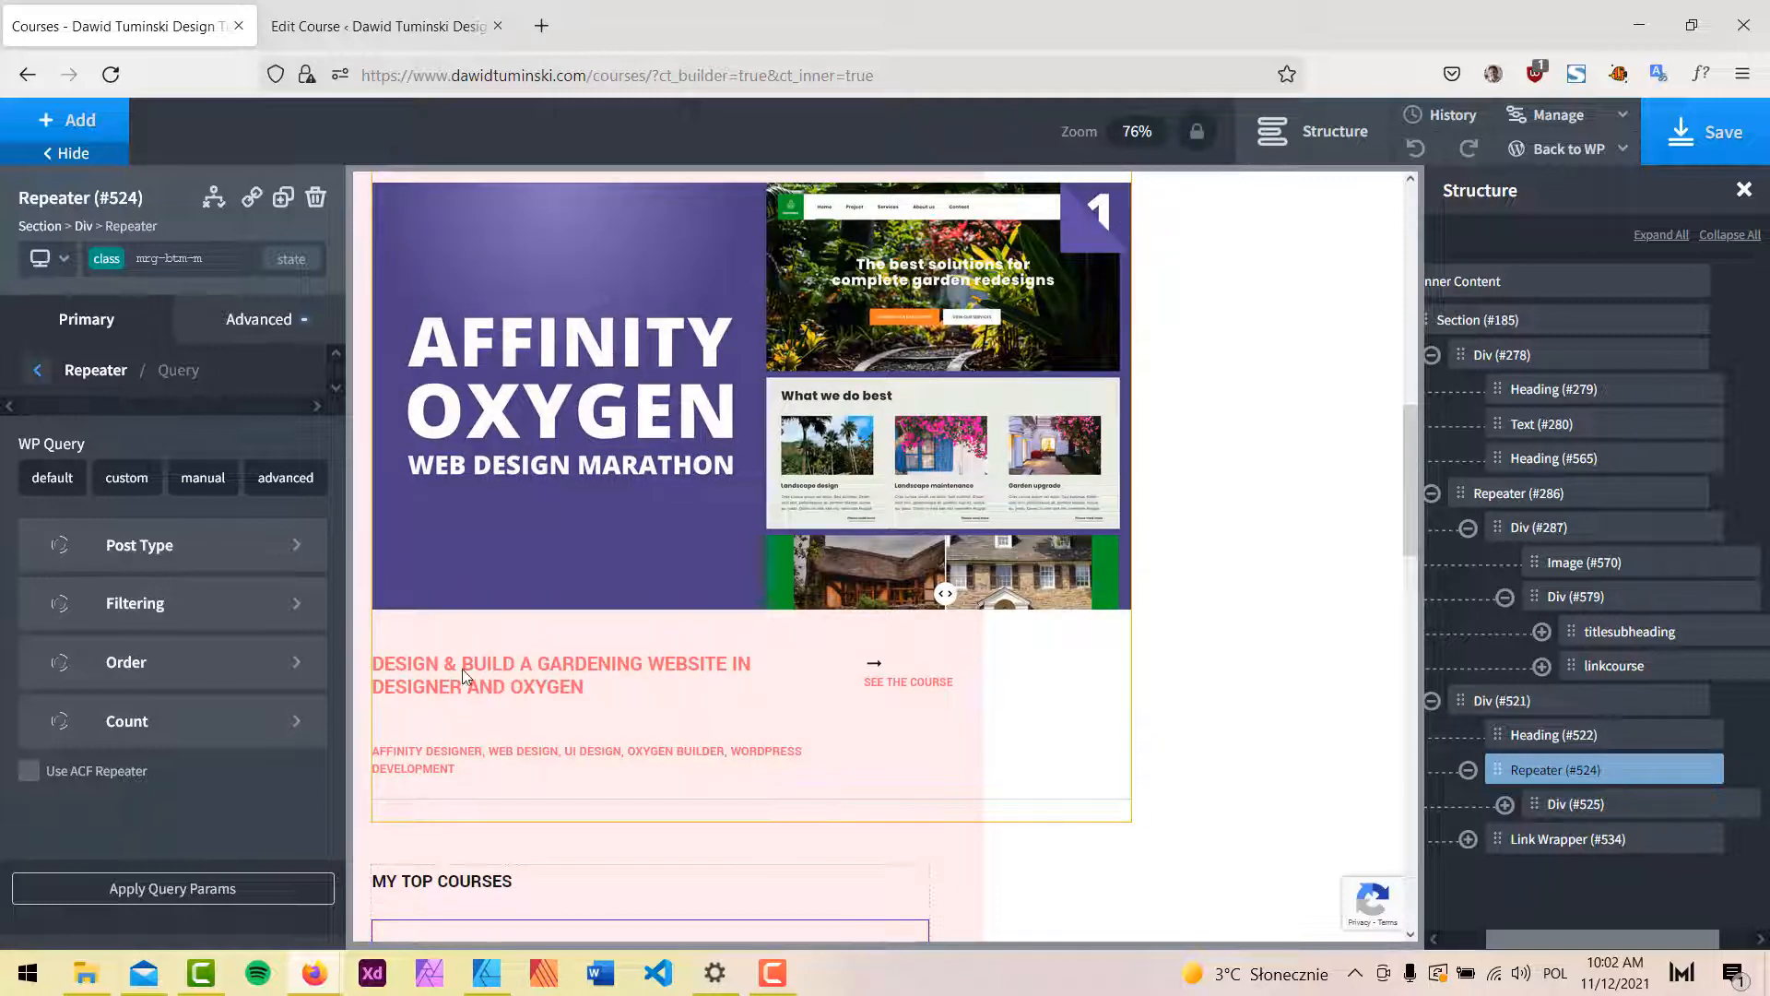
scroll(463, 675, "down", 4)
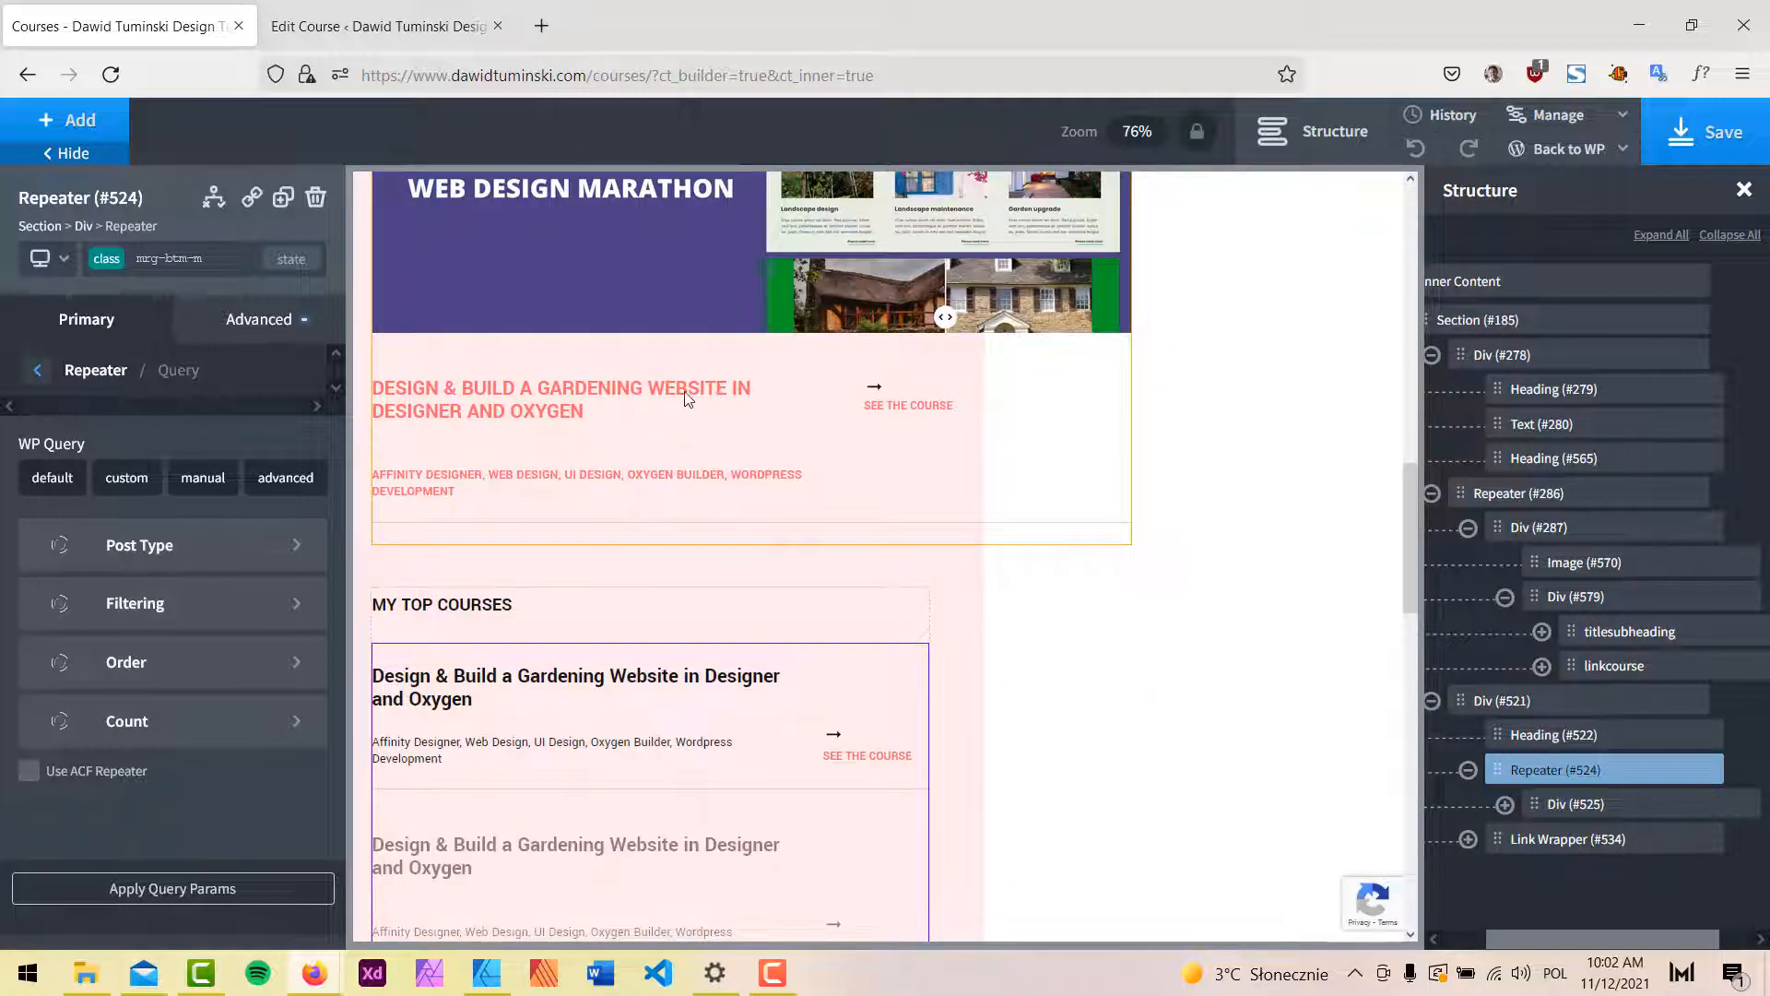
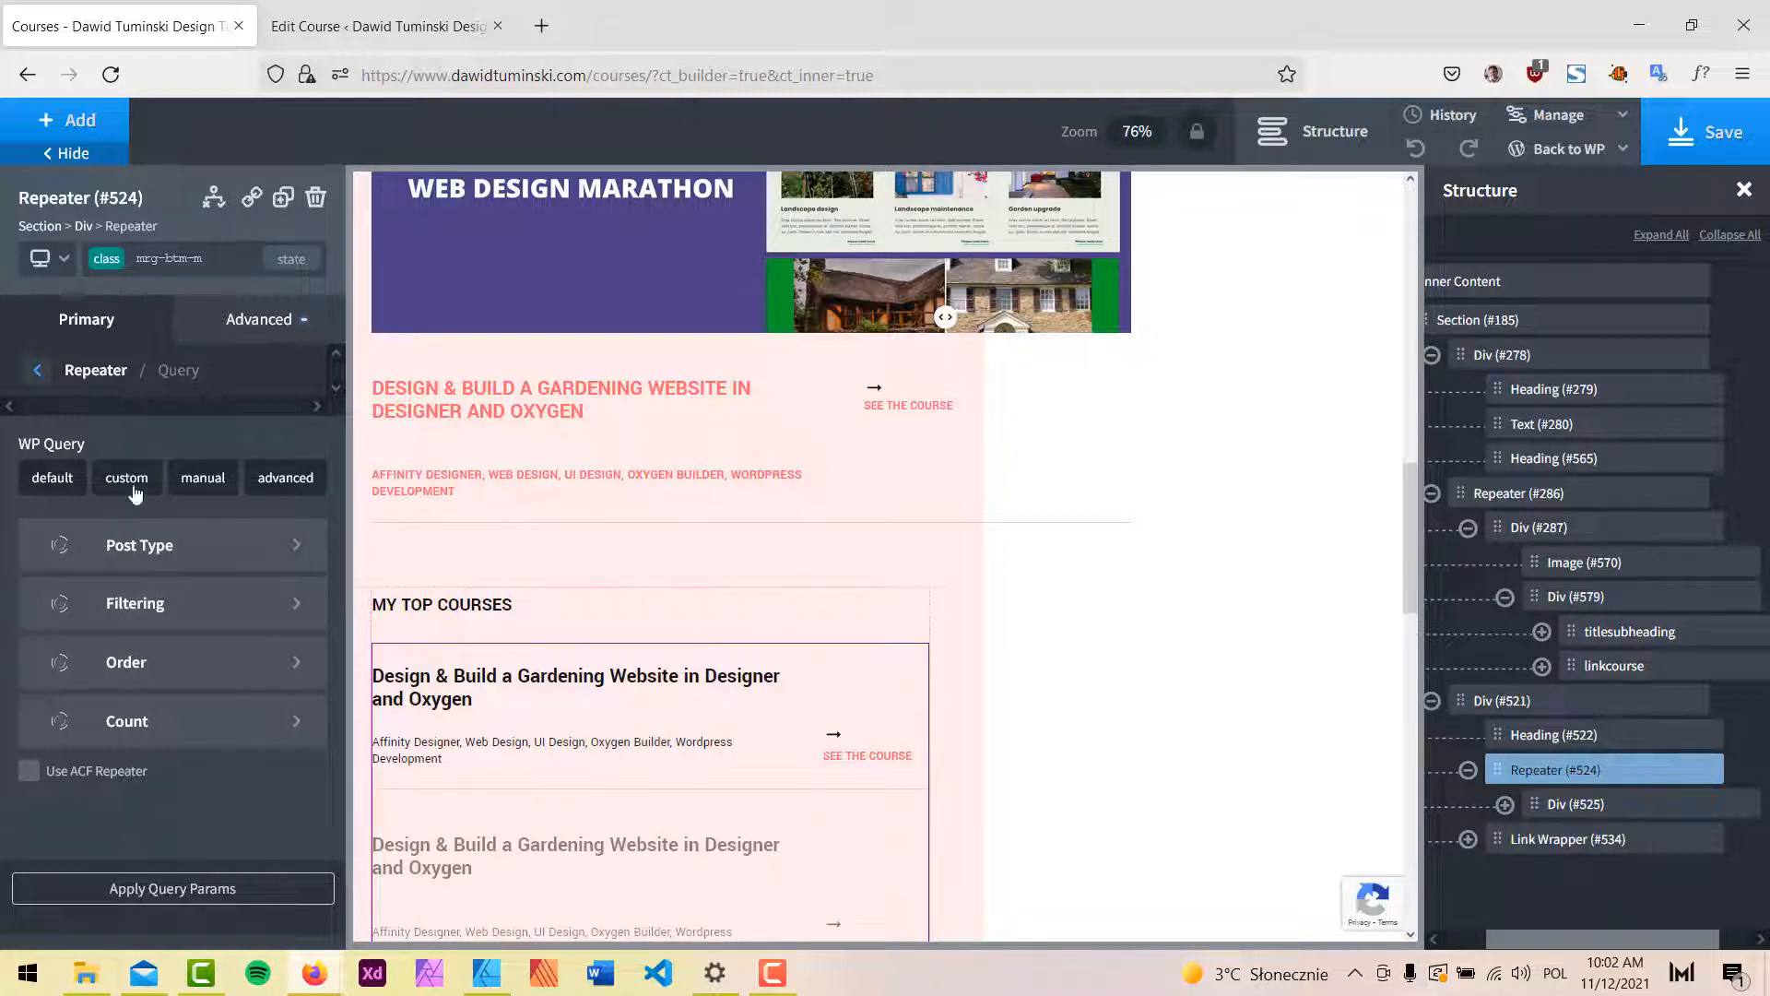
Set Repeater #524's manual query to post_type=courses_2&offset=1&posts_per_page=4 and save the page.
left_click(204, 476)
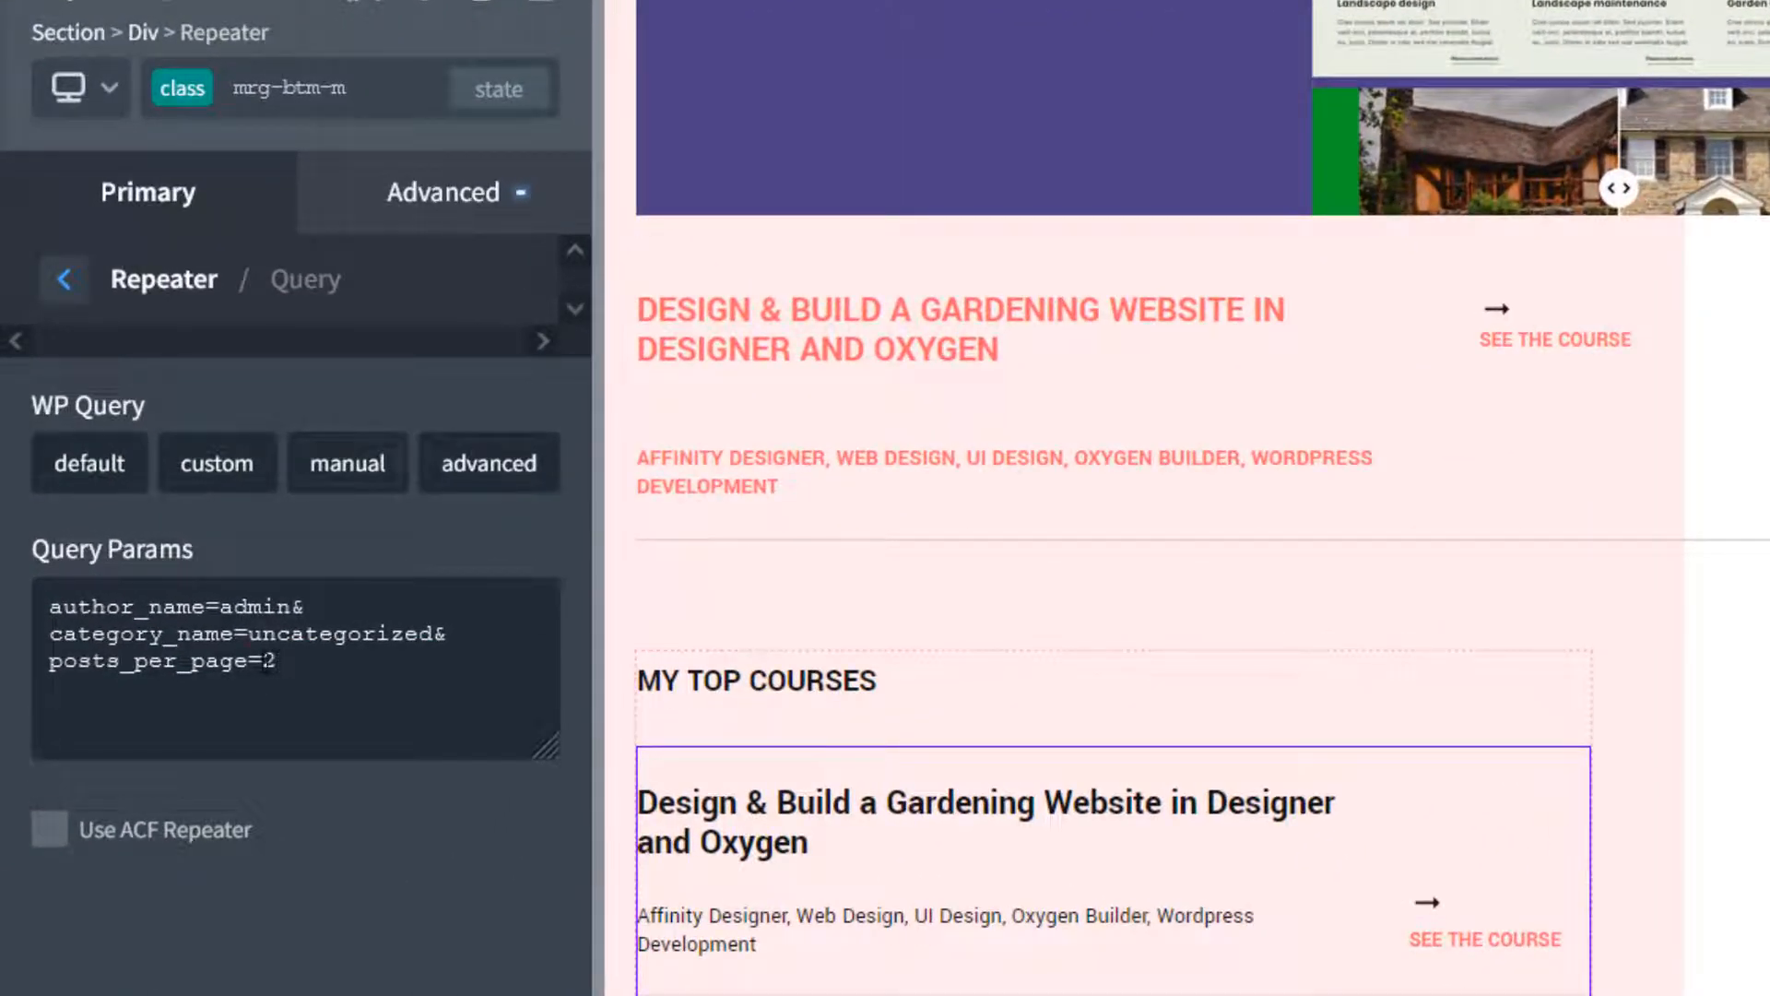
double_click(267, 662)
type("4")
left_click_drag(431, 633, 4, 593)
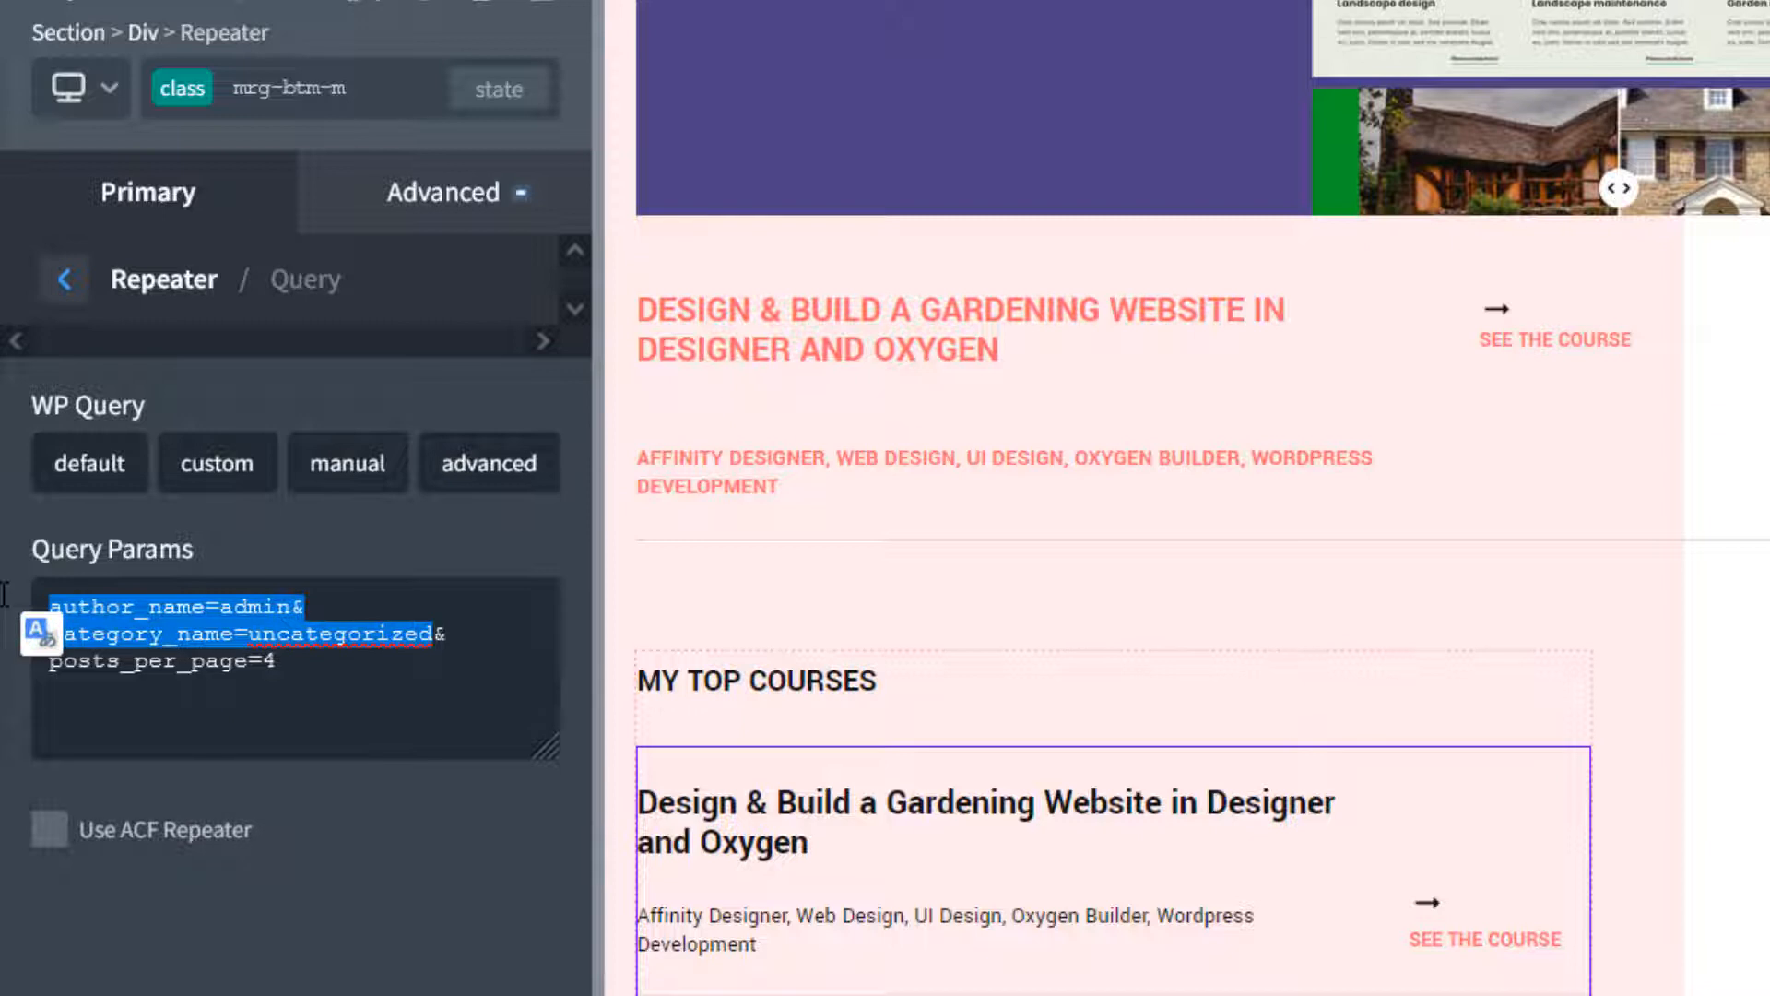
type("post_type")
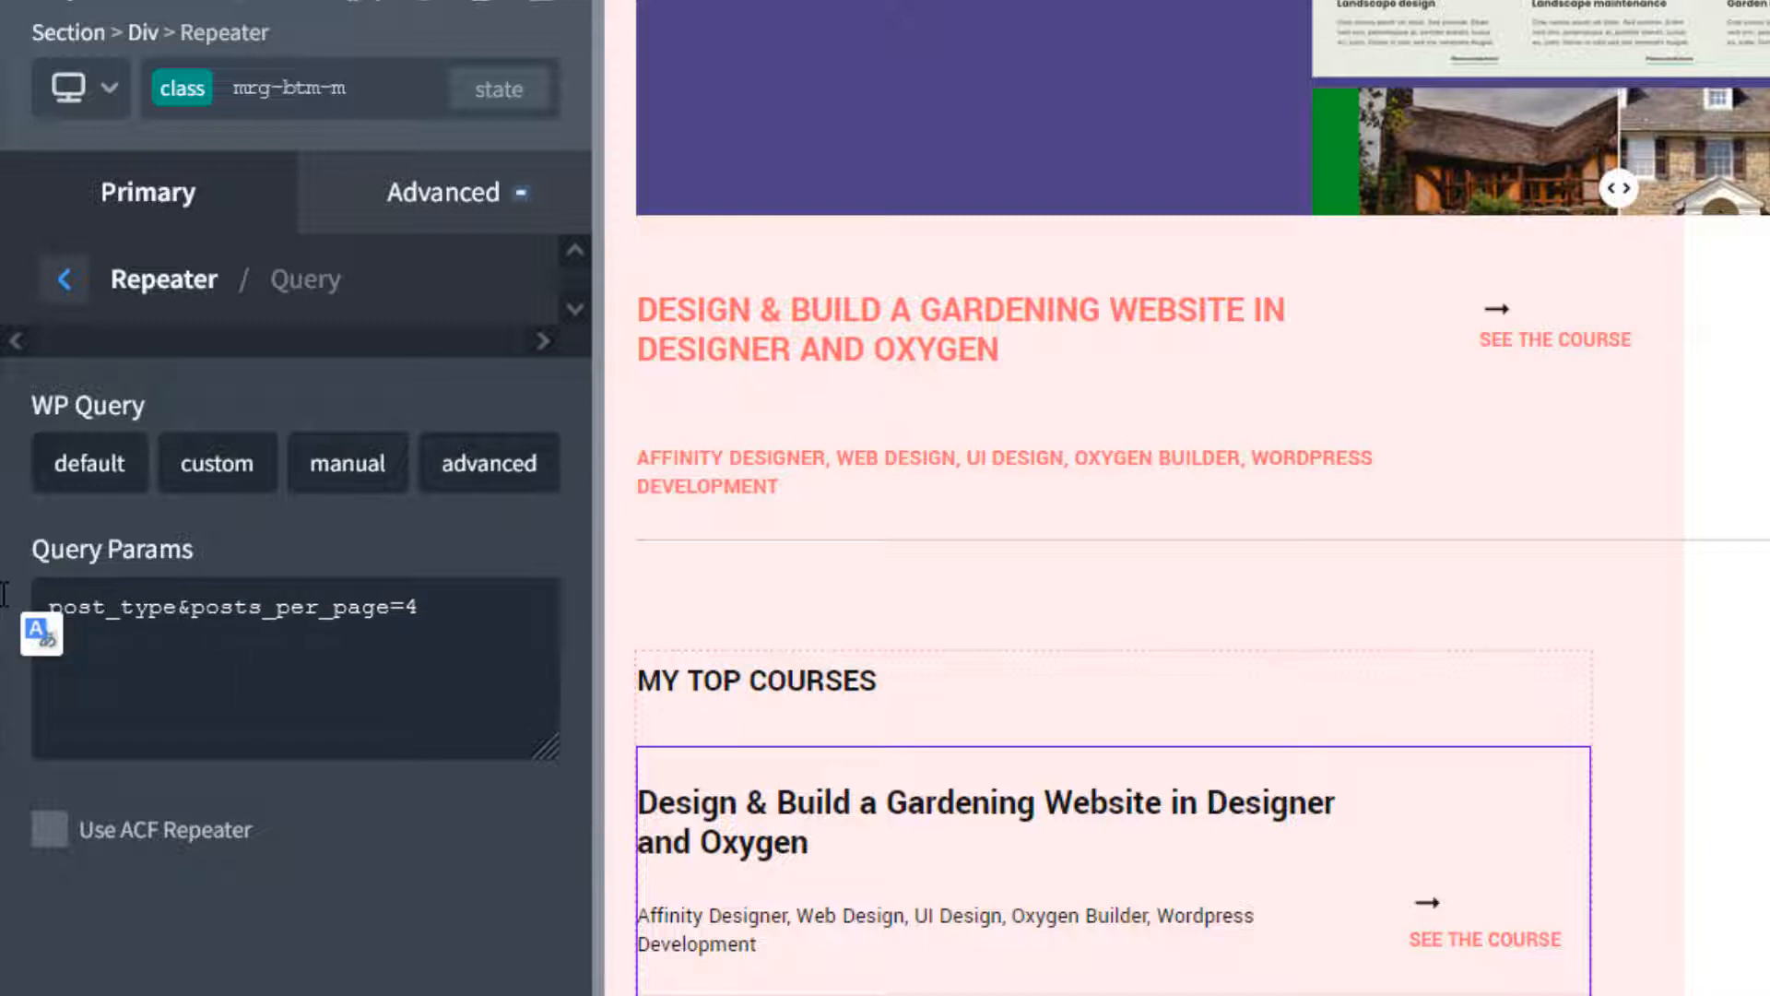
type("=")
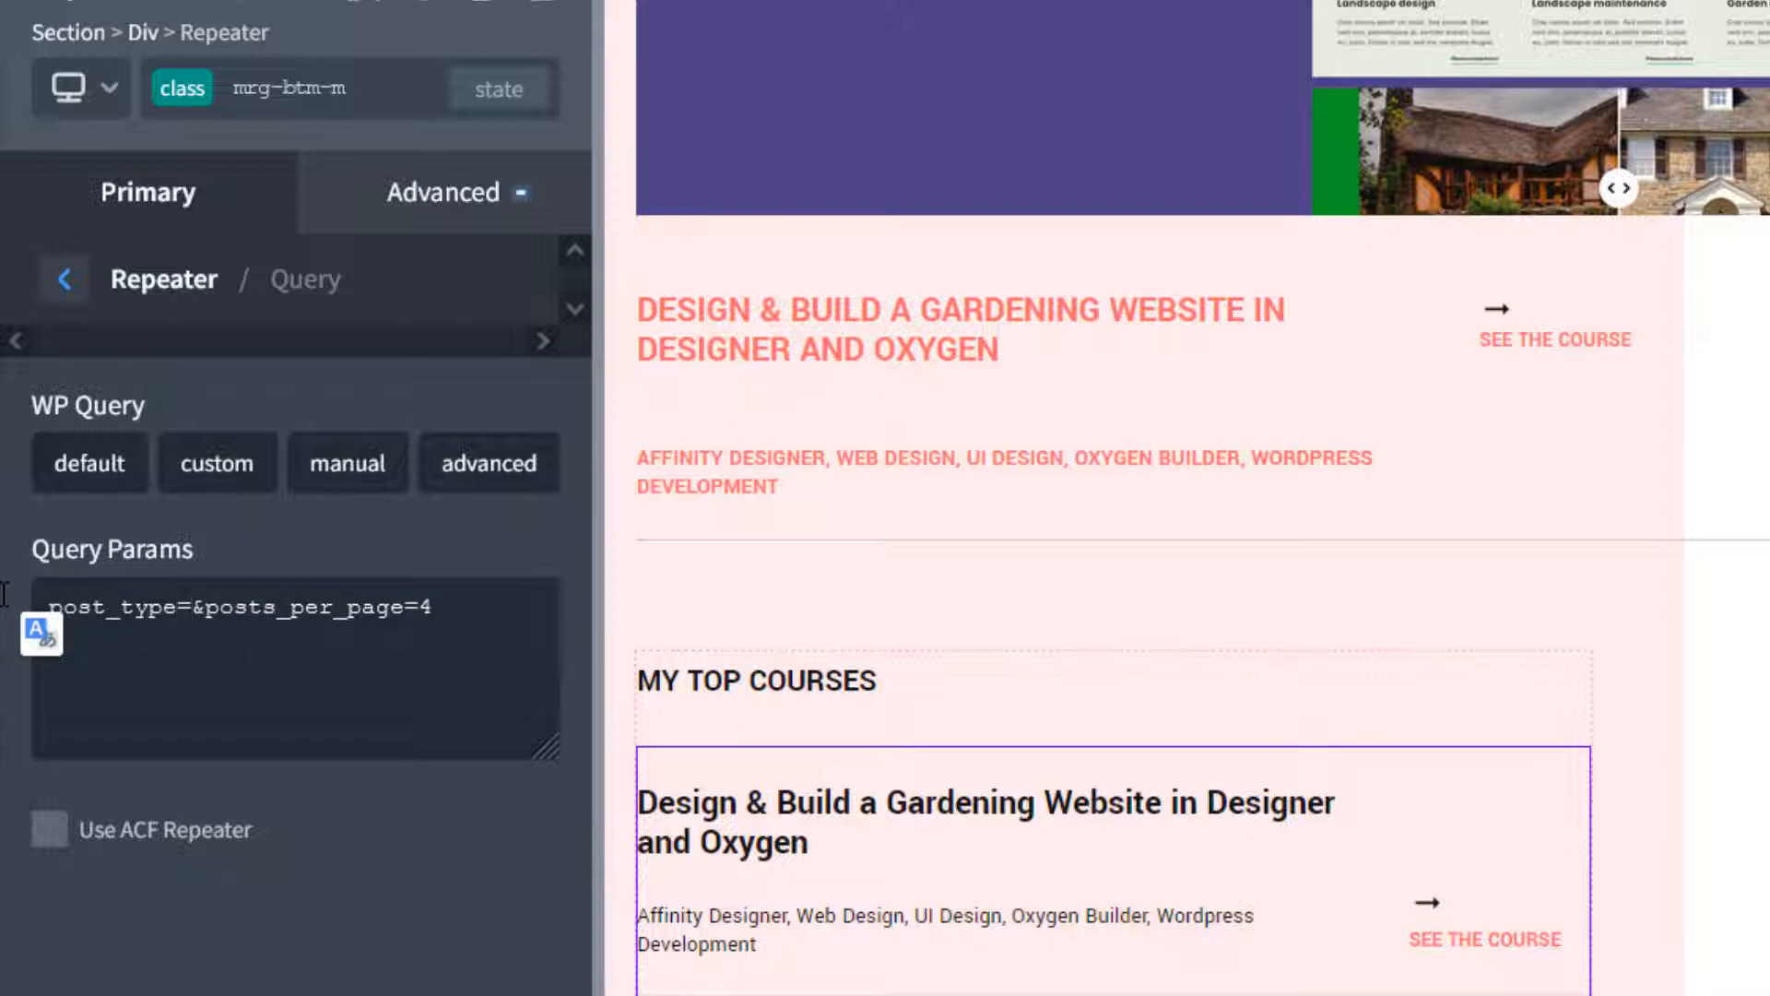
type("courses")
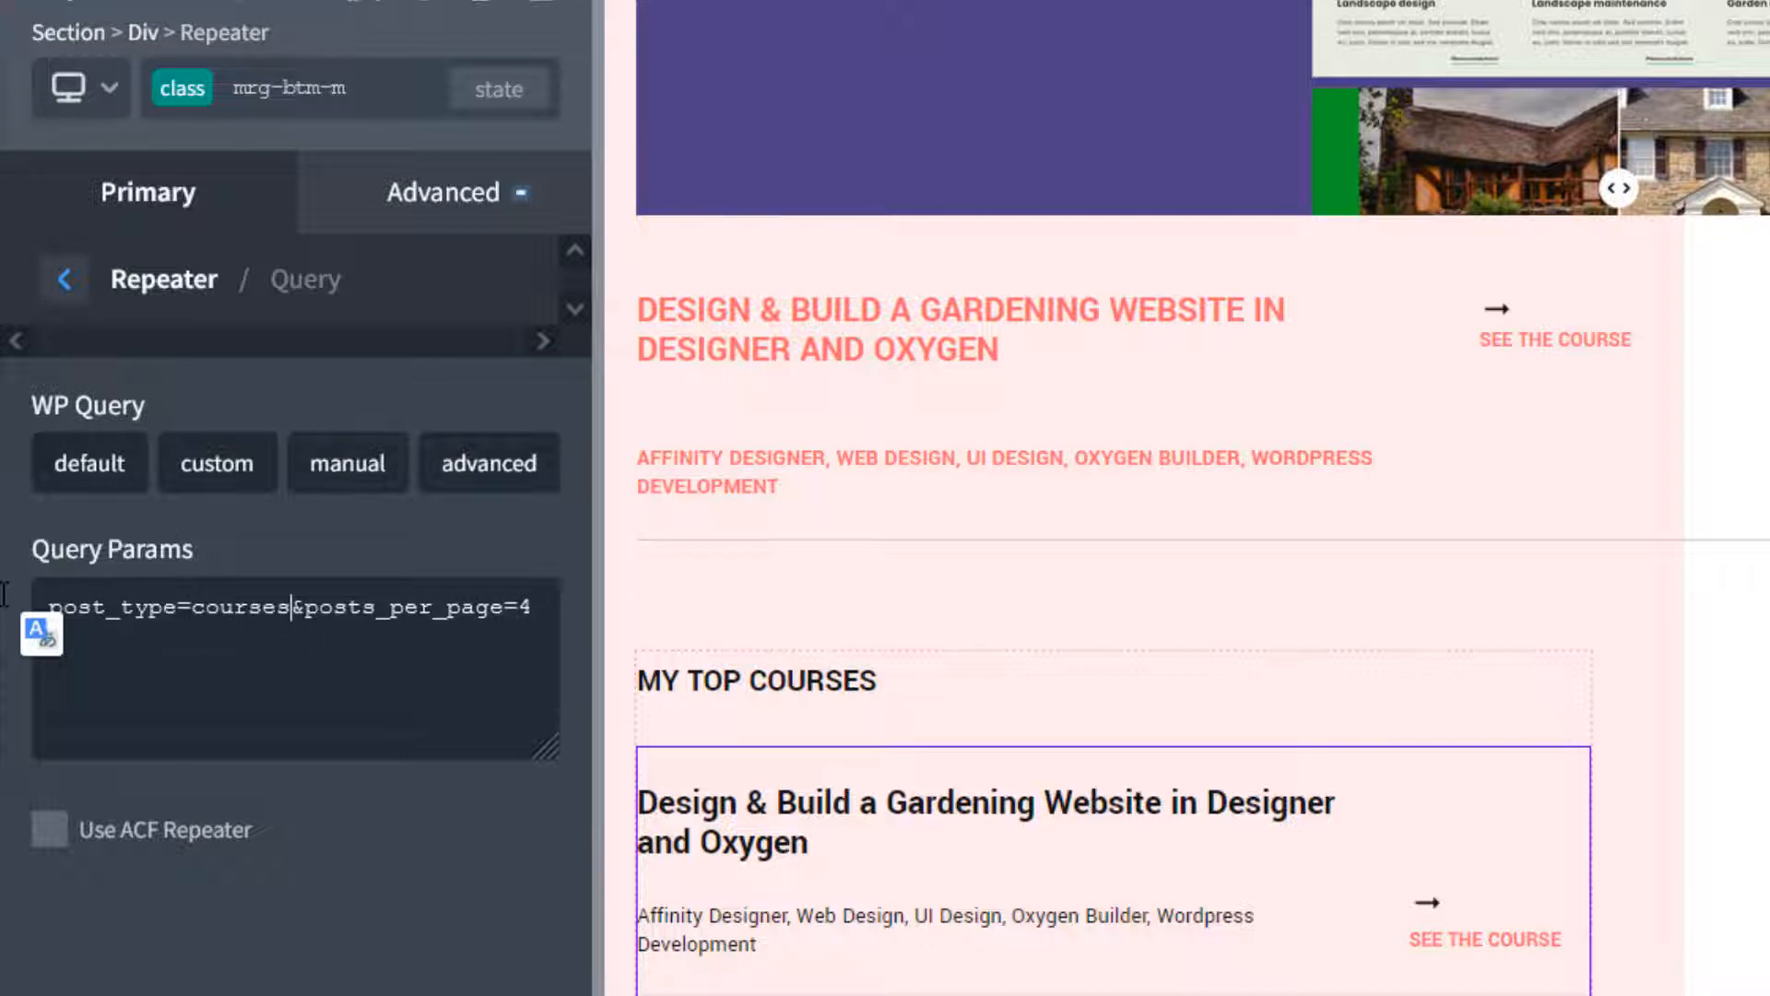
type("_2&")
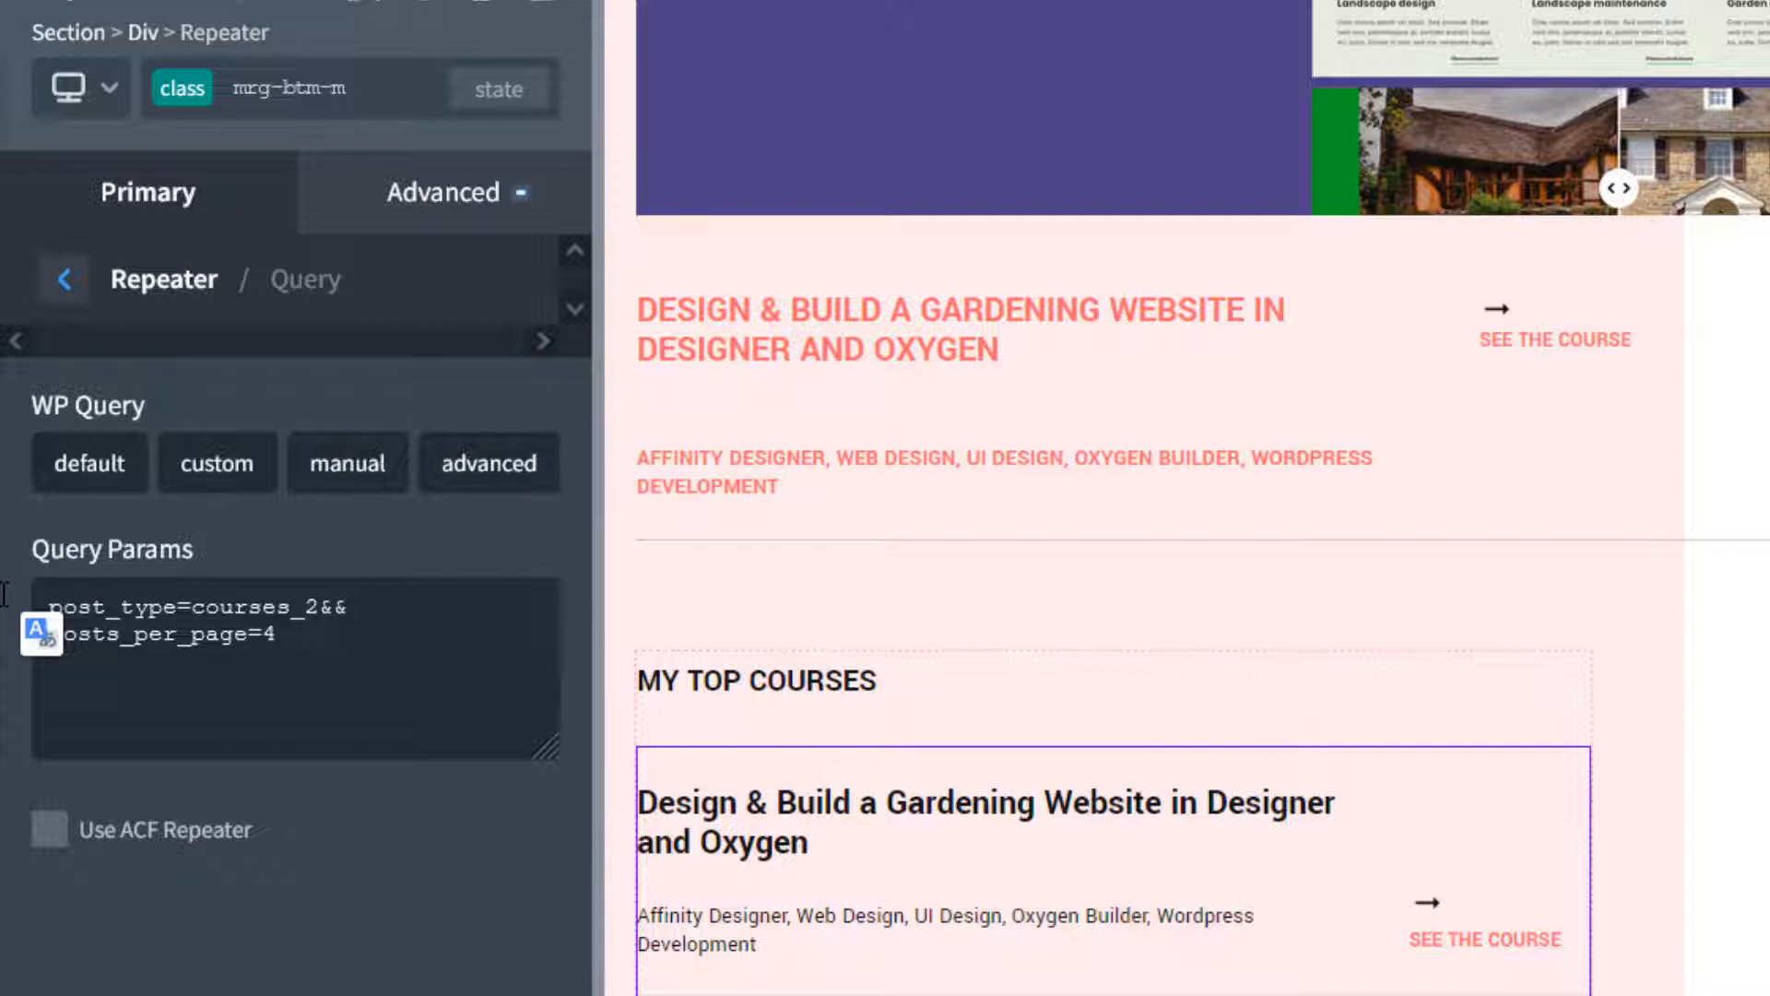
type("offset=1")
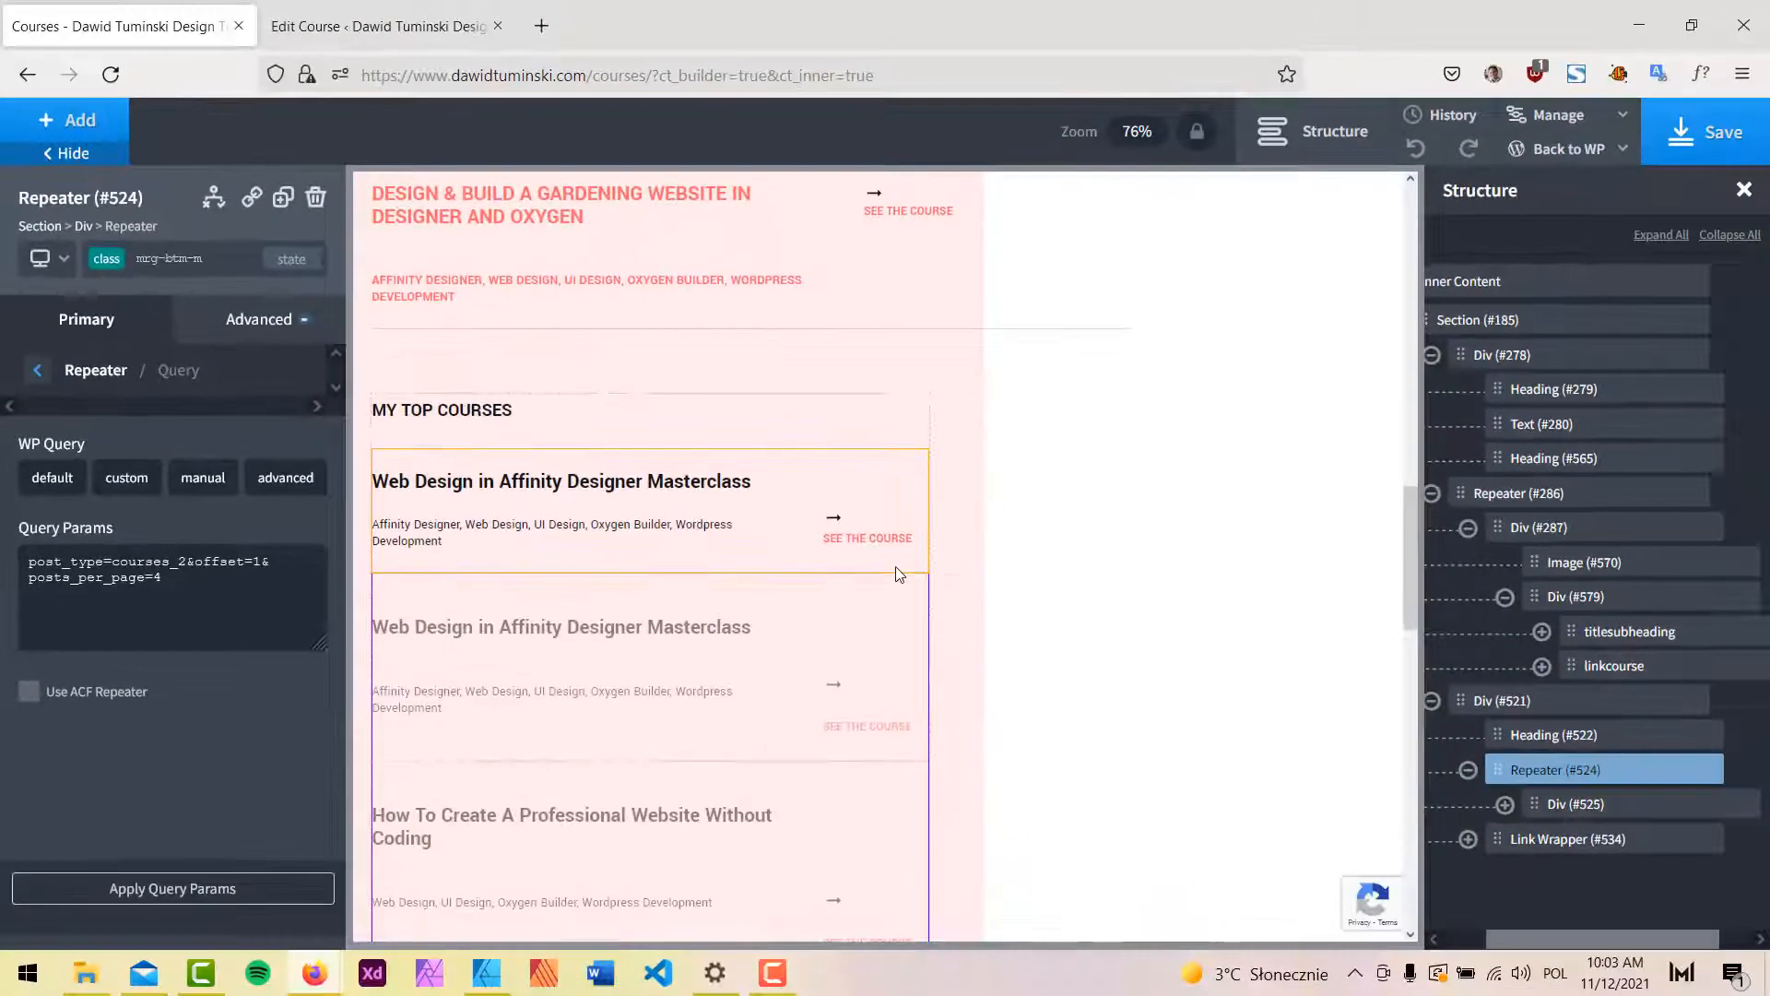
scroll(1529, 613, "down", 2)
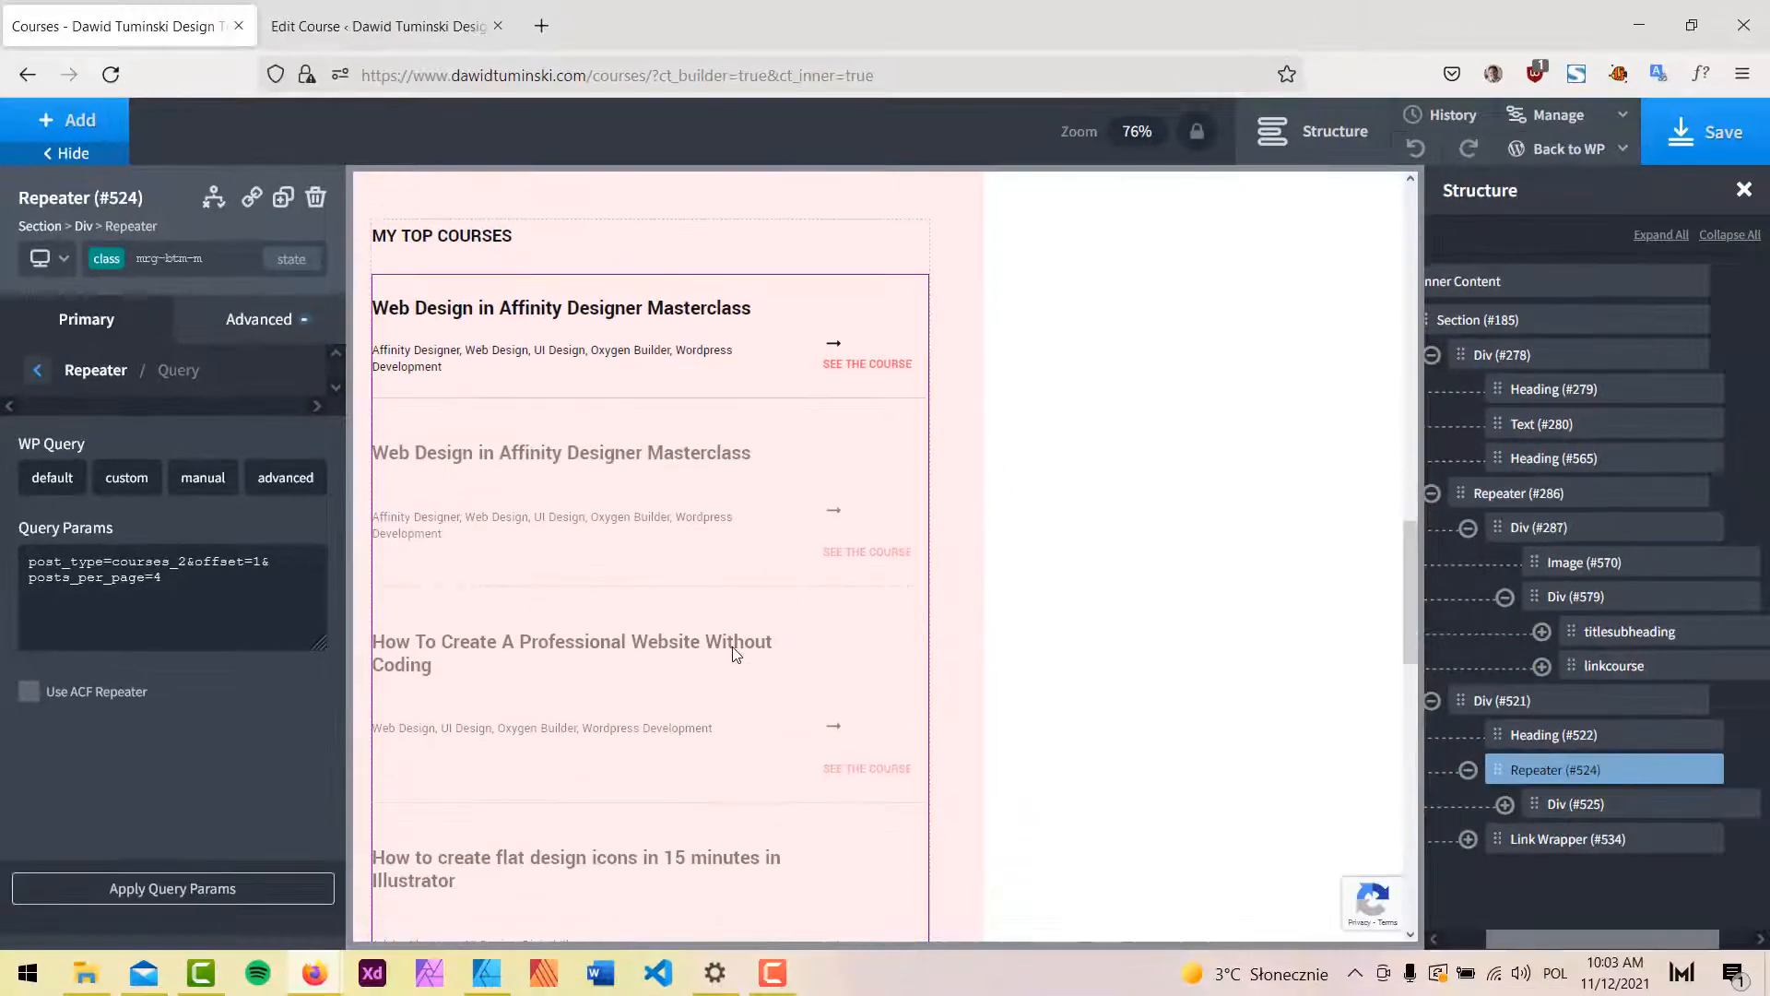
scroll(732, 645, "down", 5)
scroll(618, 698, "up", 4)
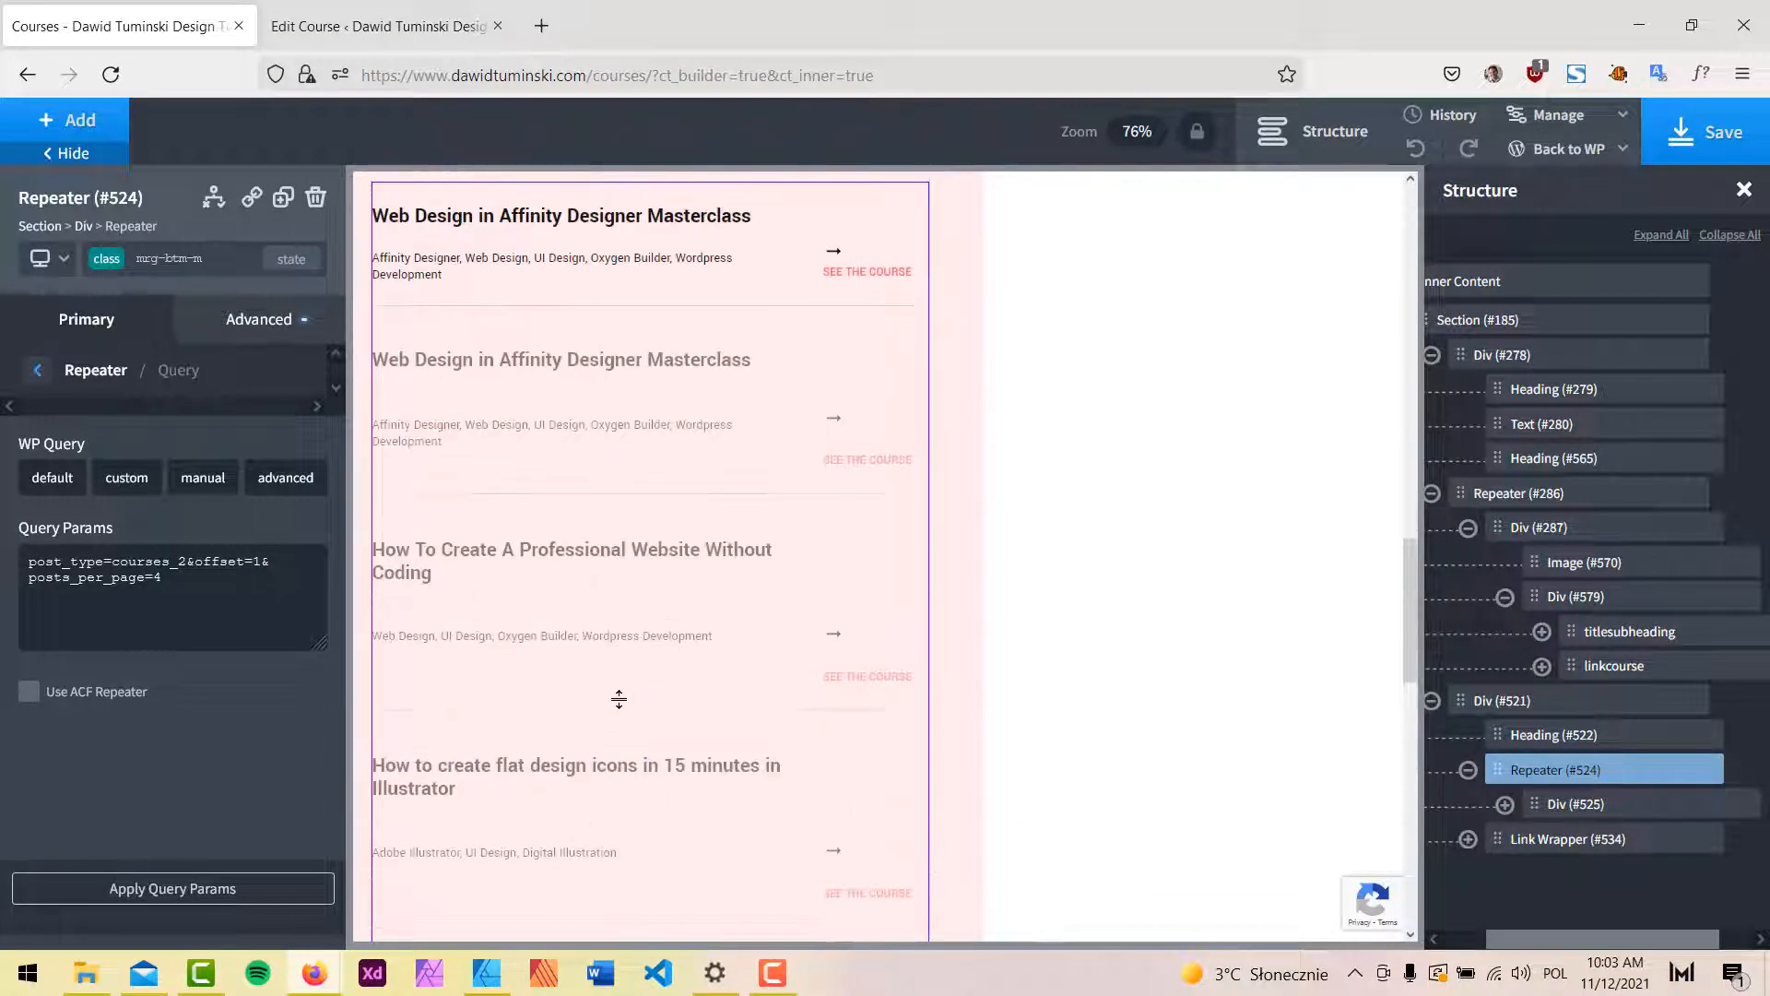
scroll(619, 699, "up", 2)
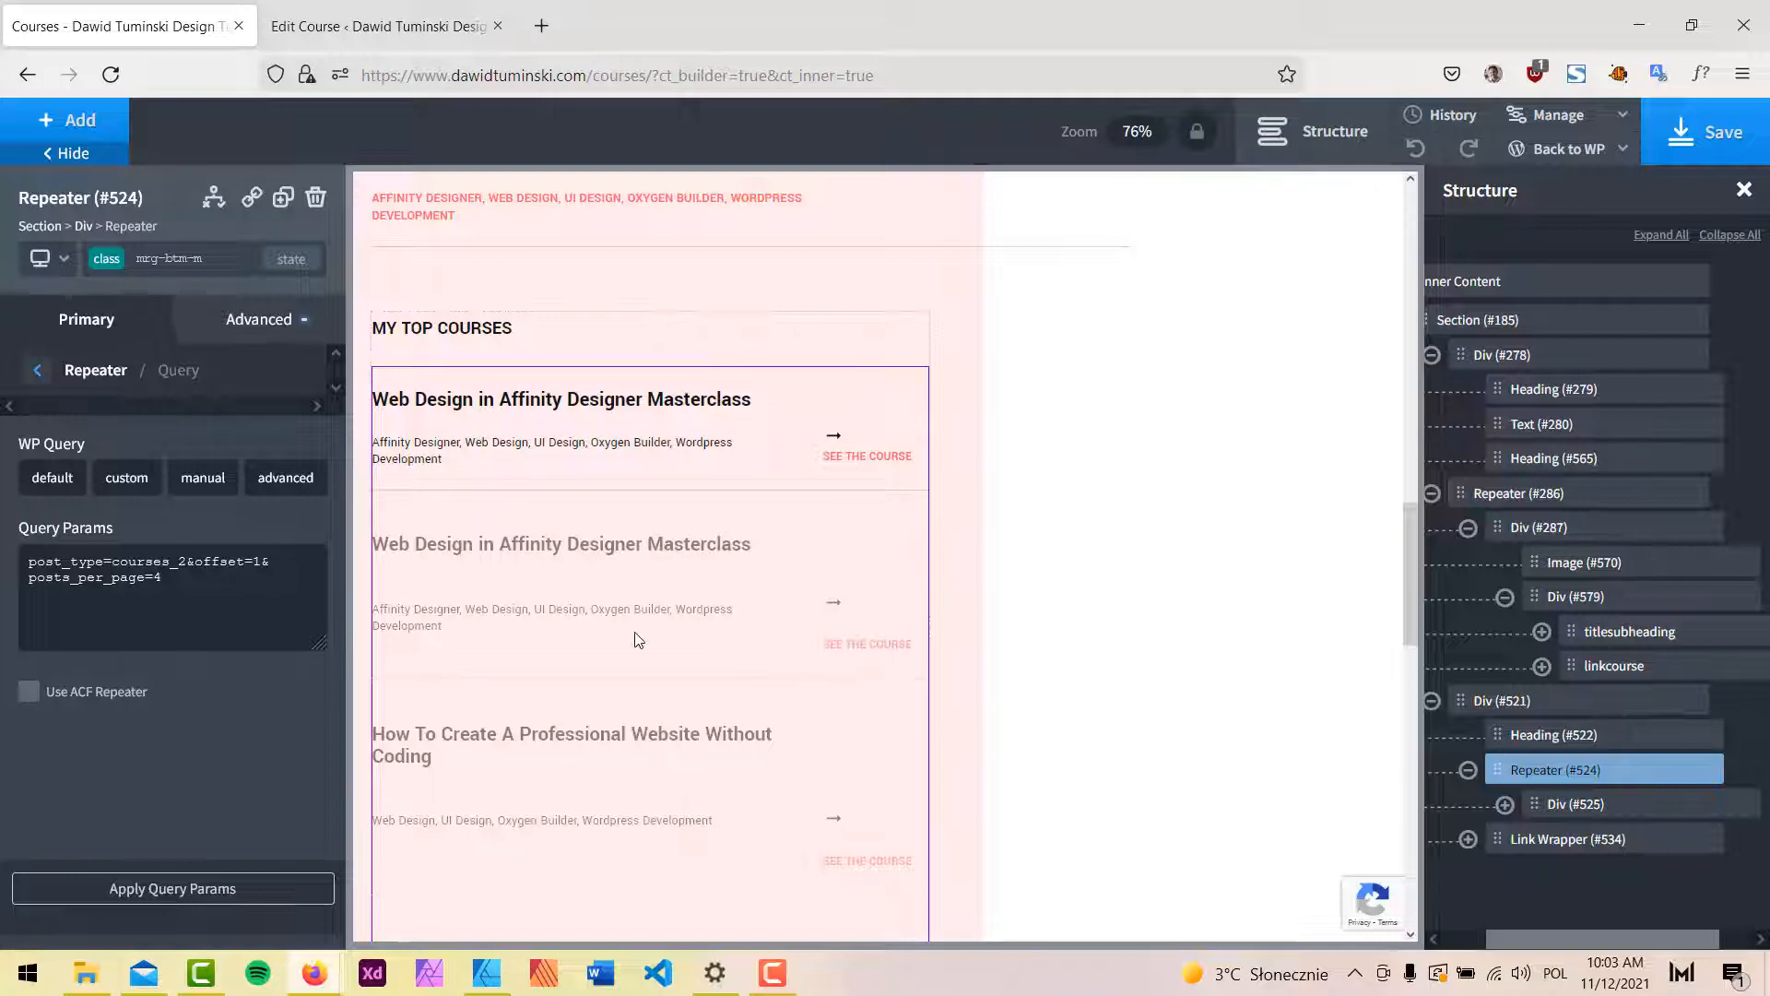
scroll(740, 609, "up", 5)
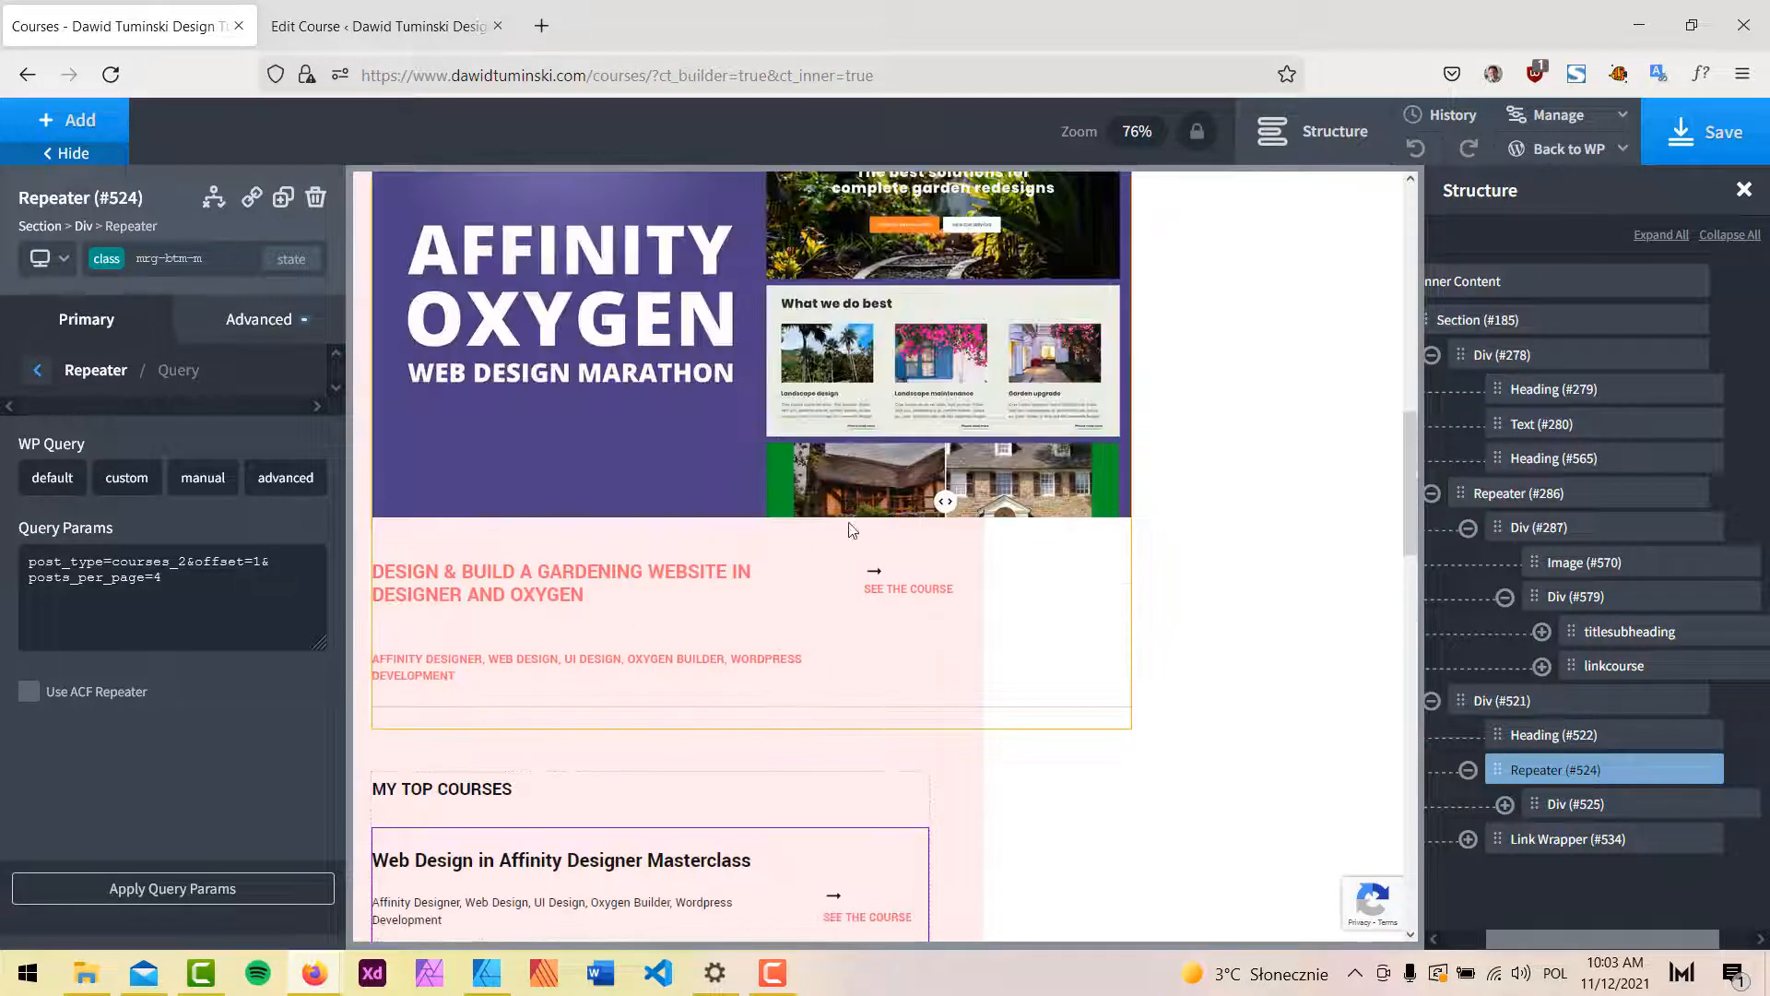
left_click(1701, 138)
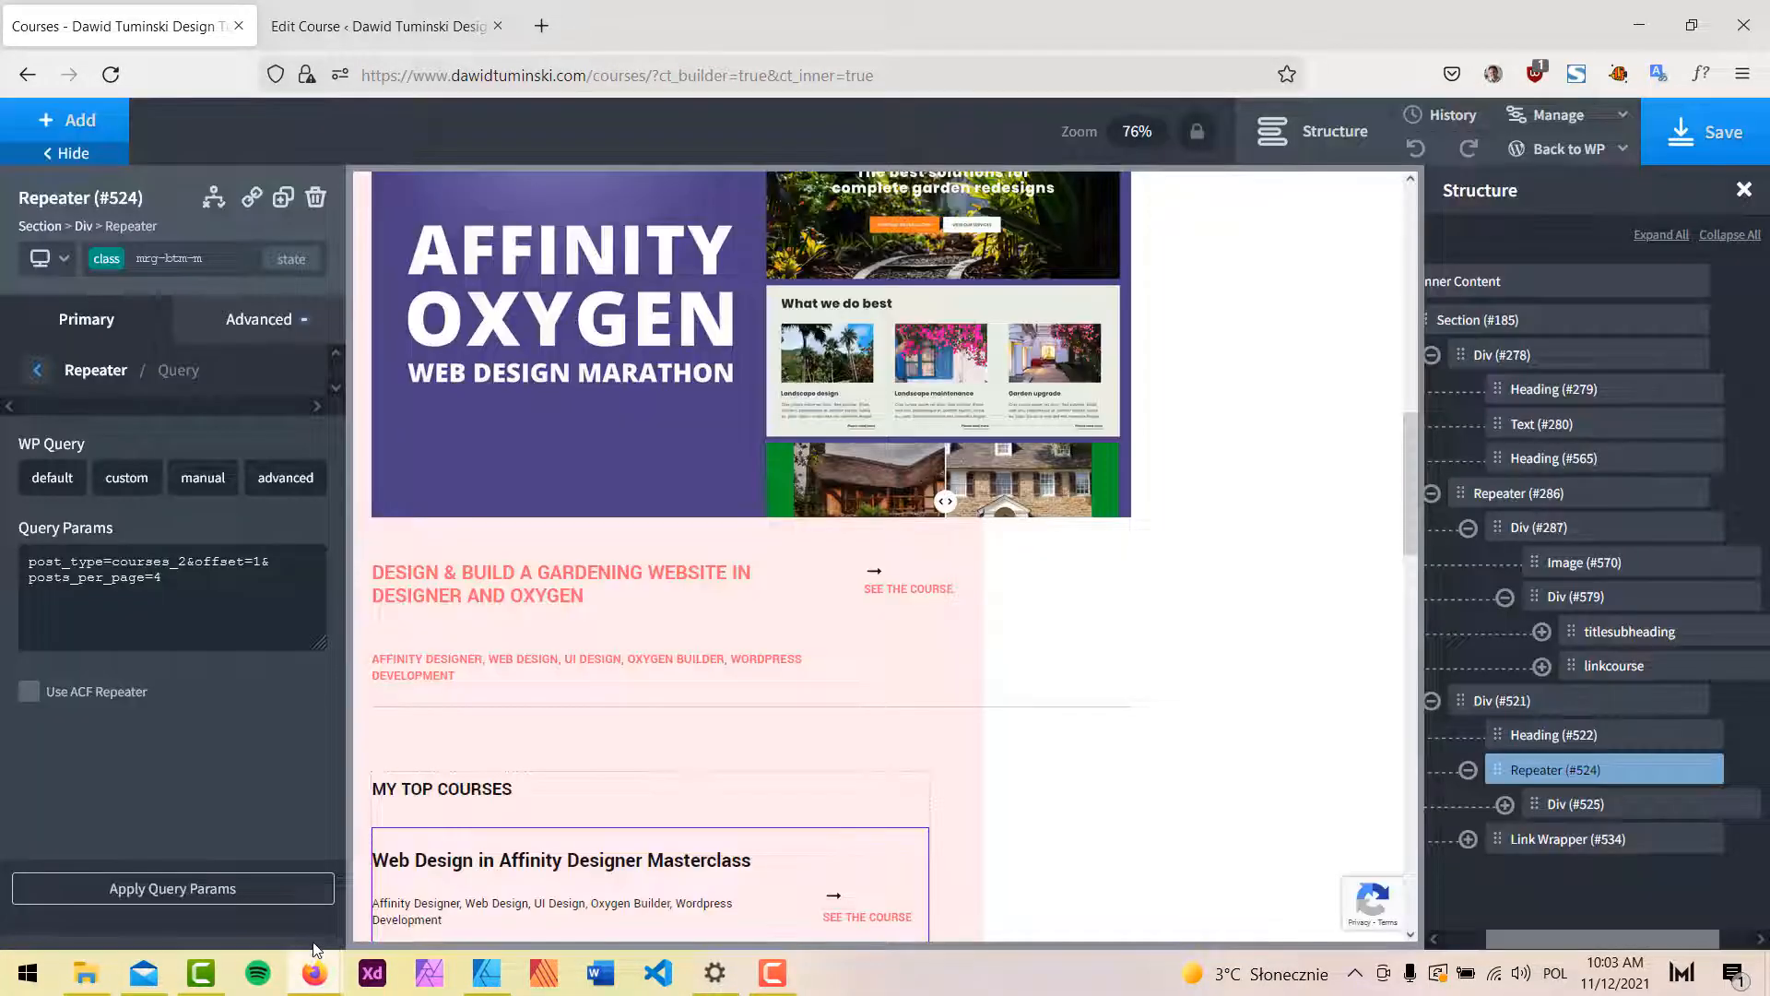
Reload the live Courses page and confirm My Top Courses starts with Web Design in Affinity Designer Masterclass.
left_click(316, 975)
left_click(442, 889)
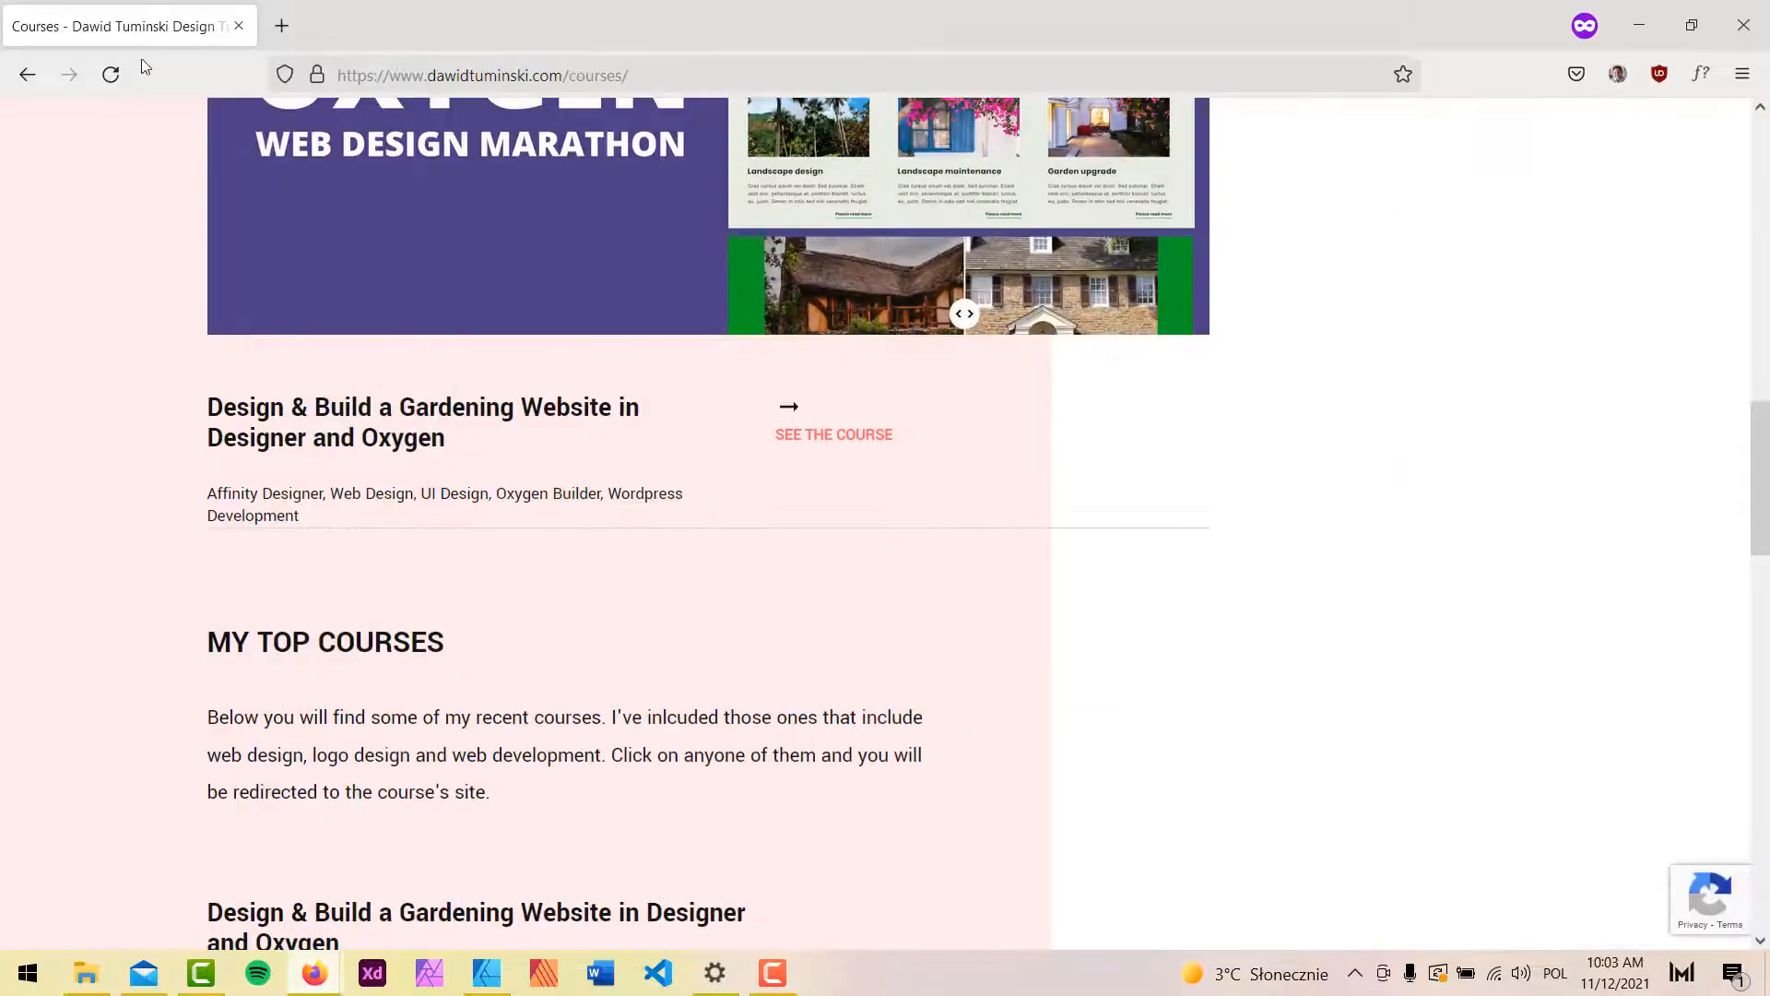
left_click(112, 73)
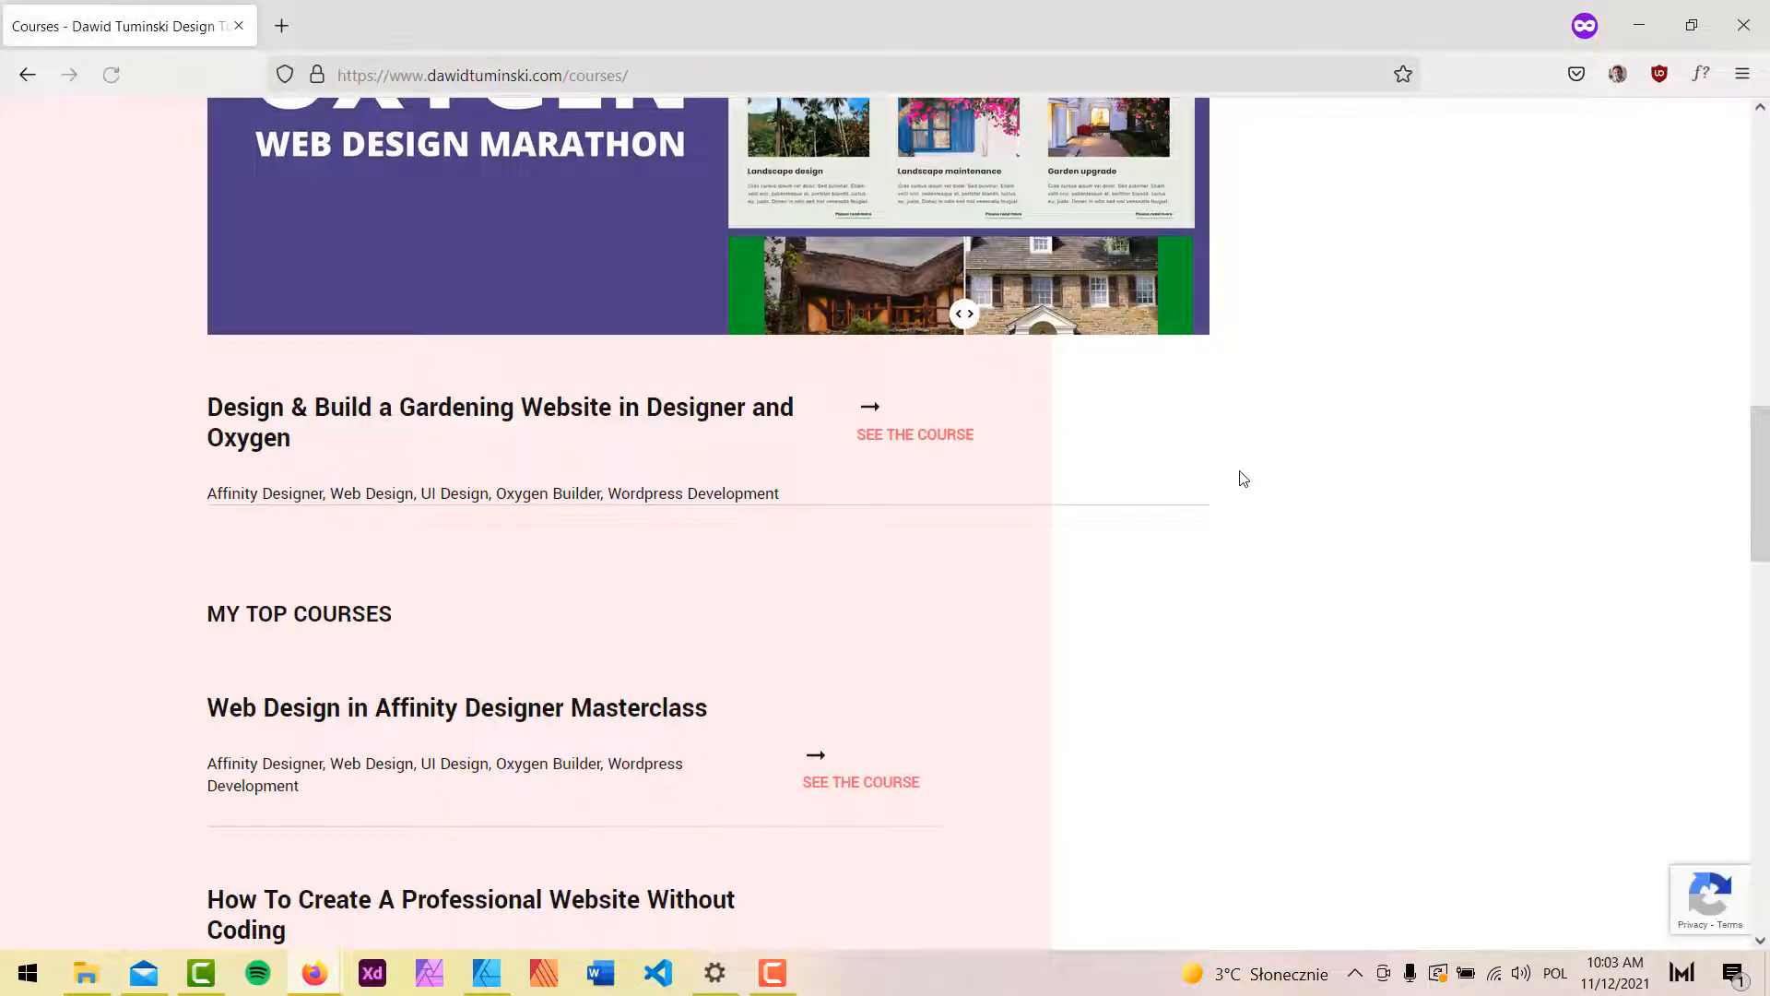
scroll(1240, 479, "down", 6)
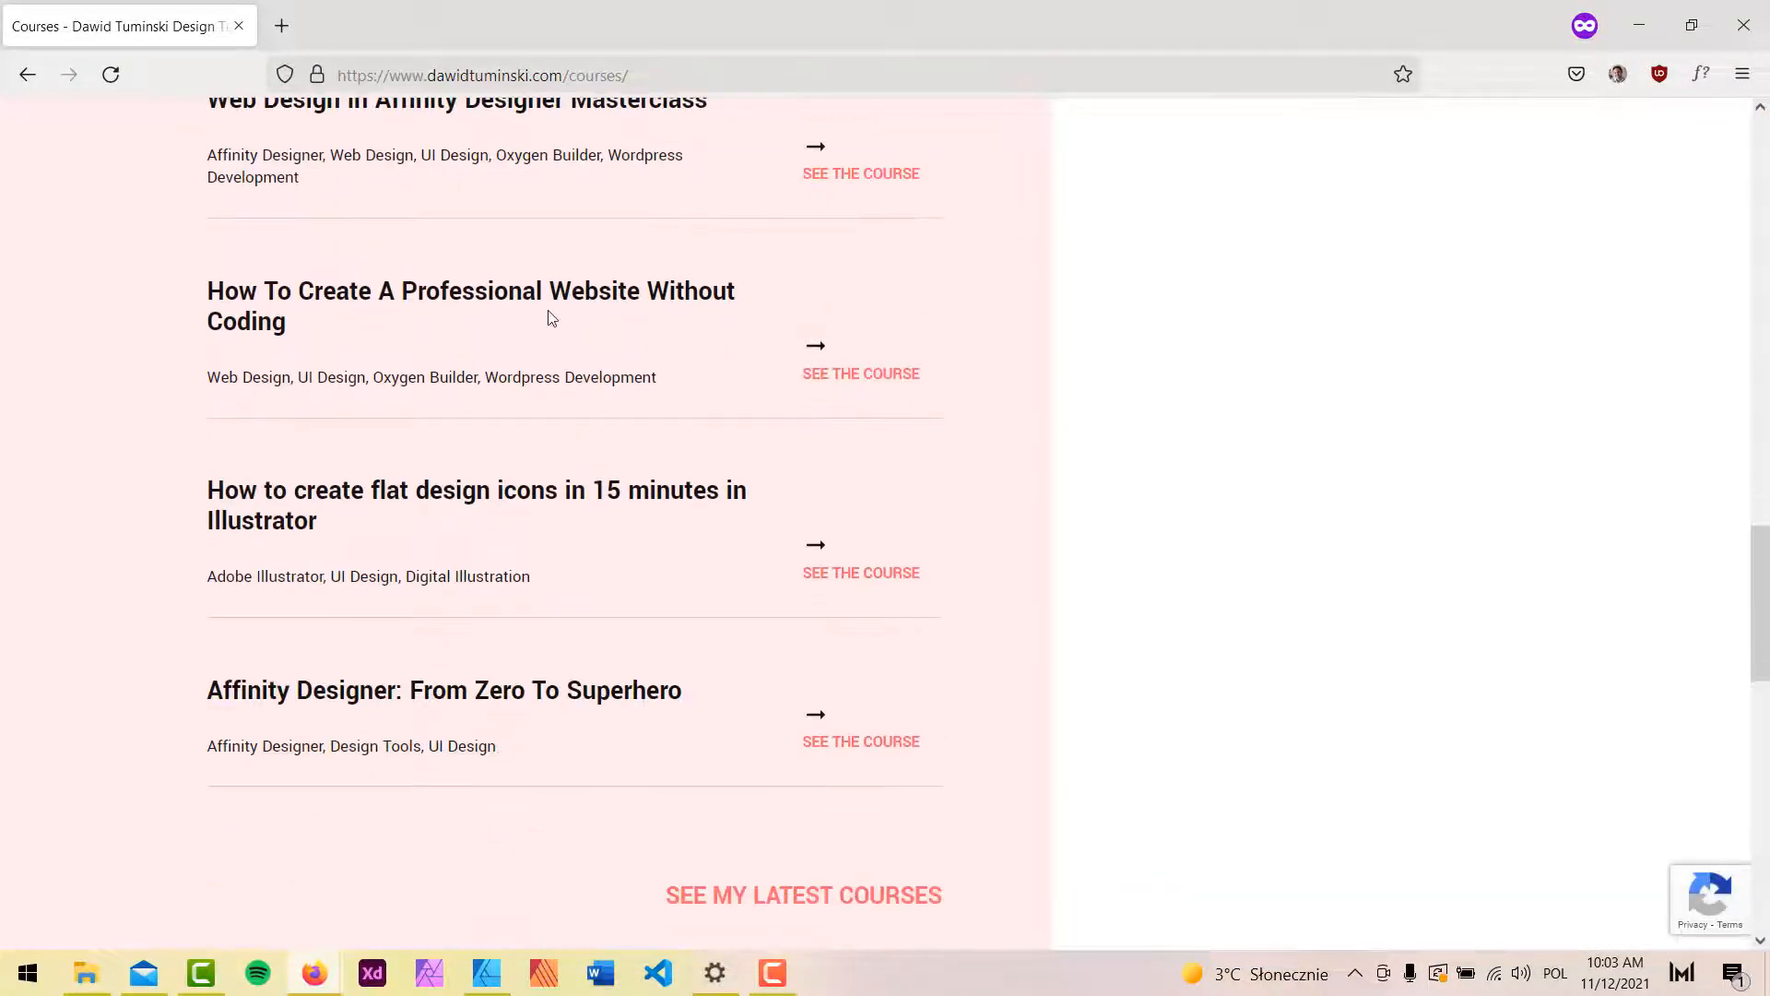
scroll(1004, 344, "down", 1)
scroll(1300, 331, "up", 12)
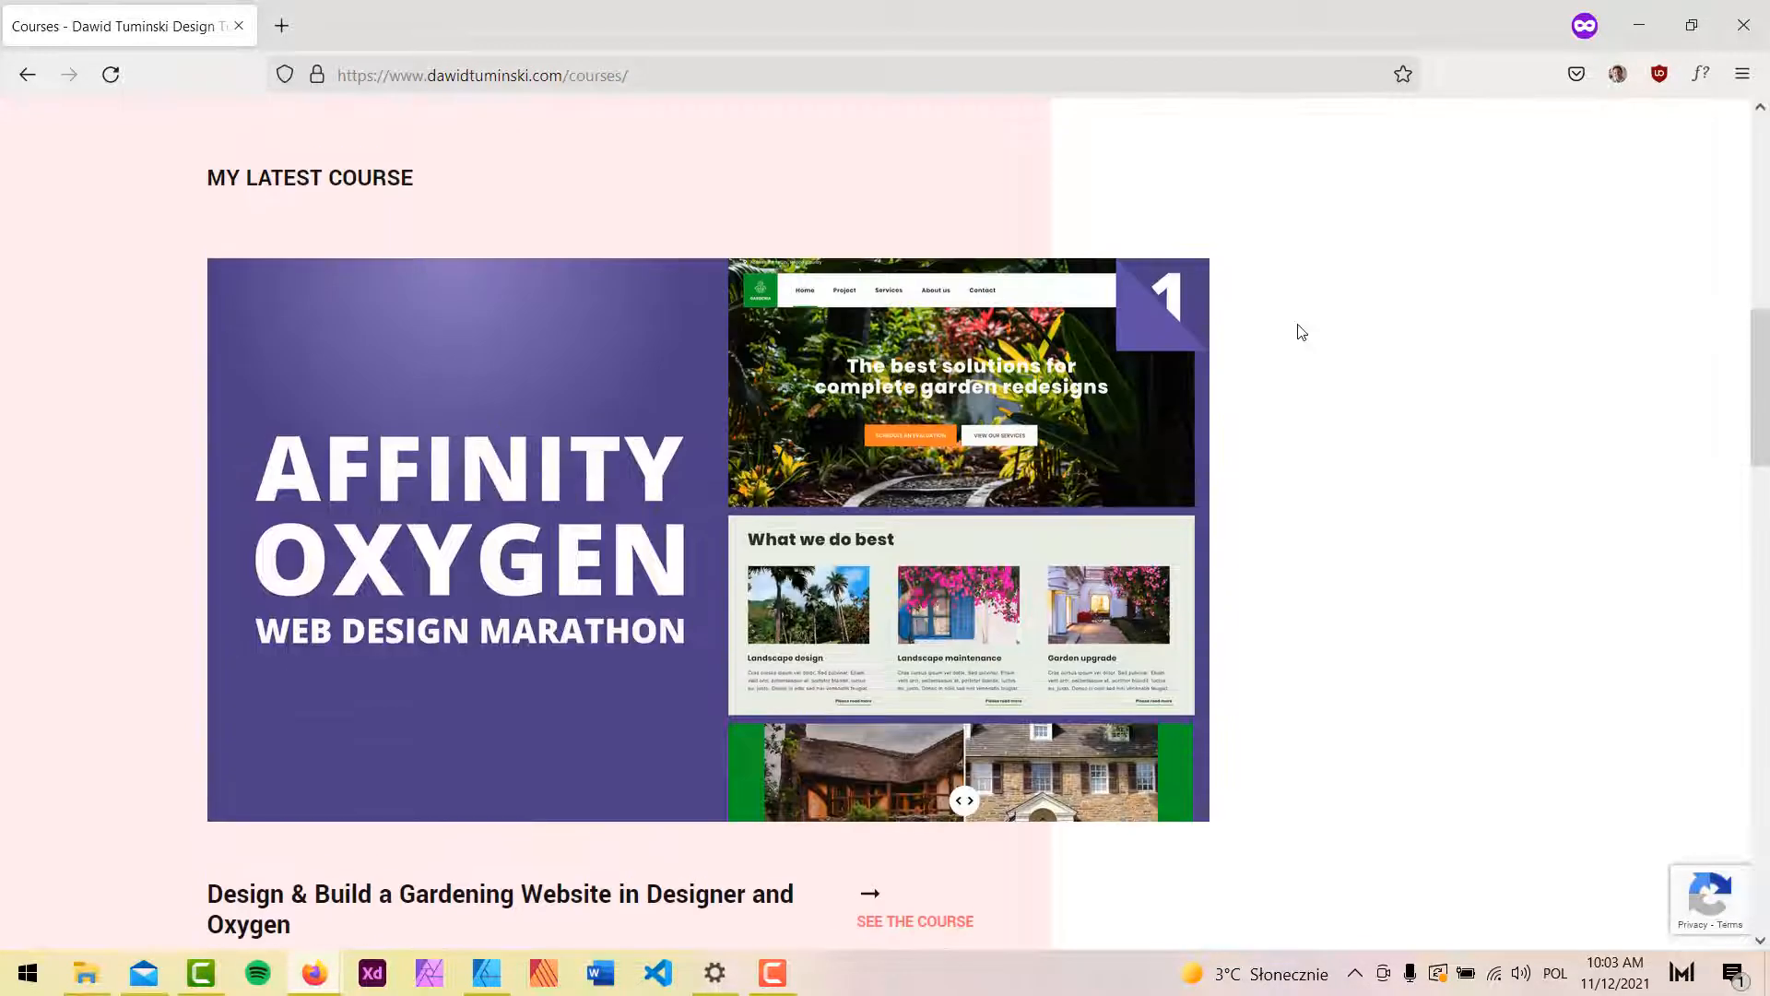
scroll(1301, 332, "down", 2)
scroll(1301, 332, "down", 4)
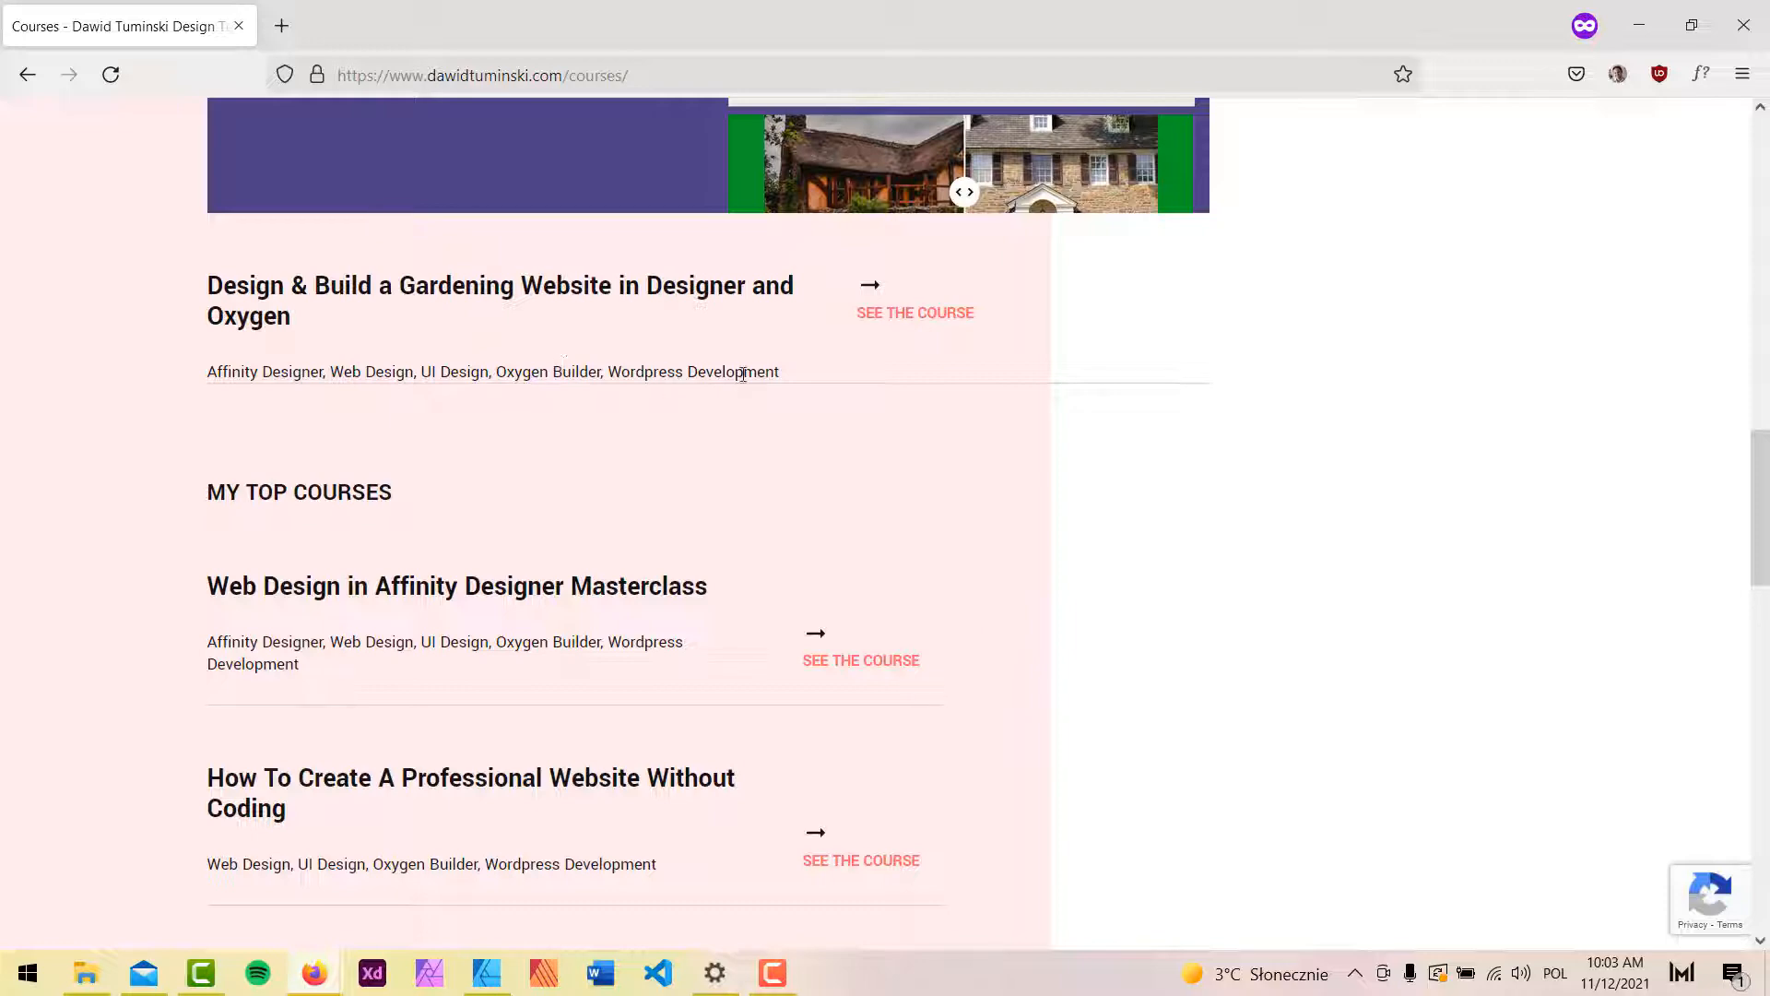
left_click(1639, 24)
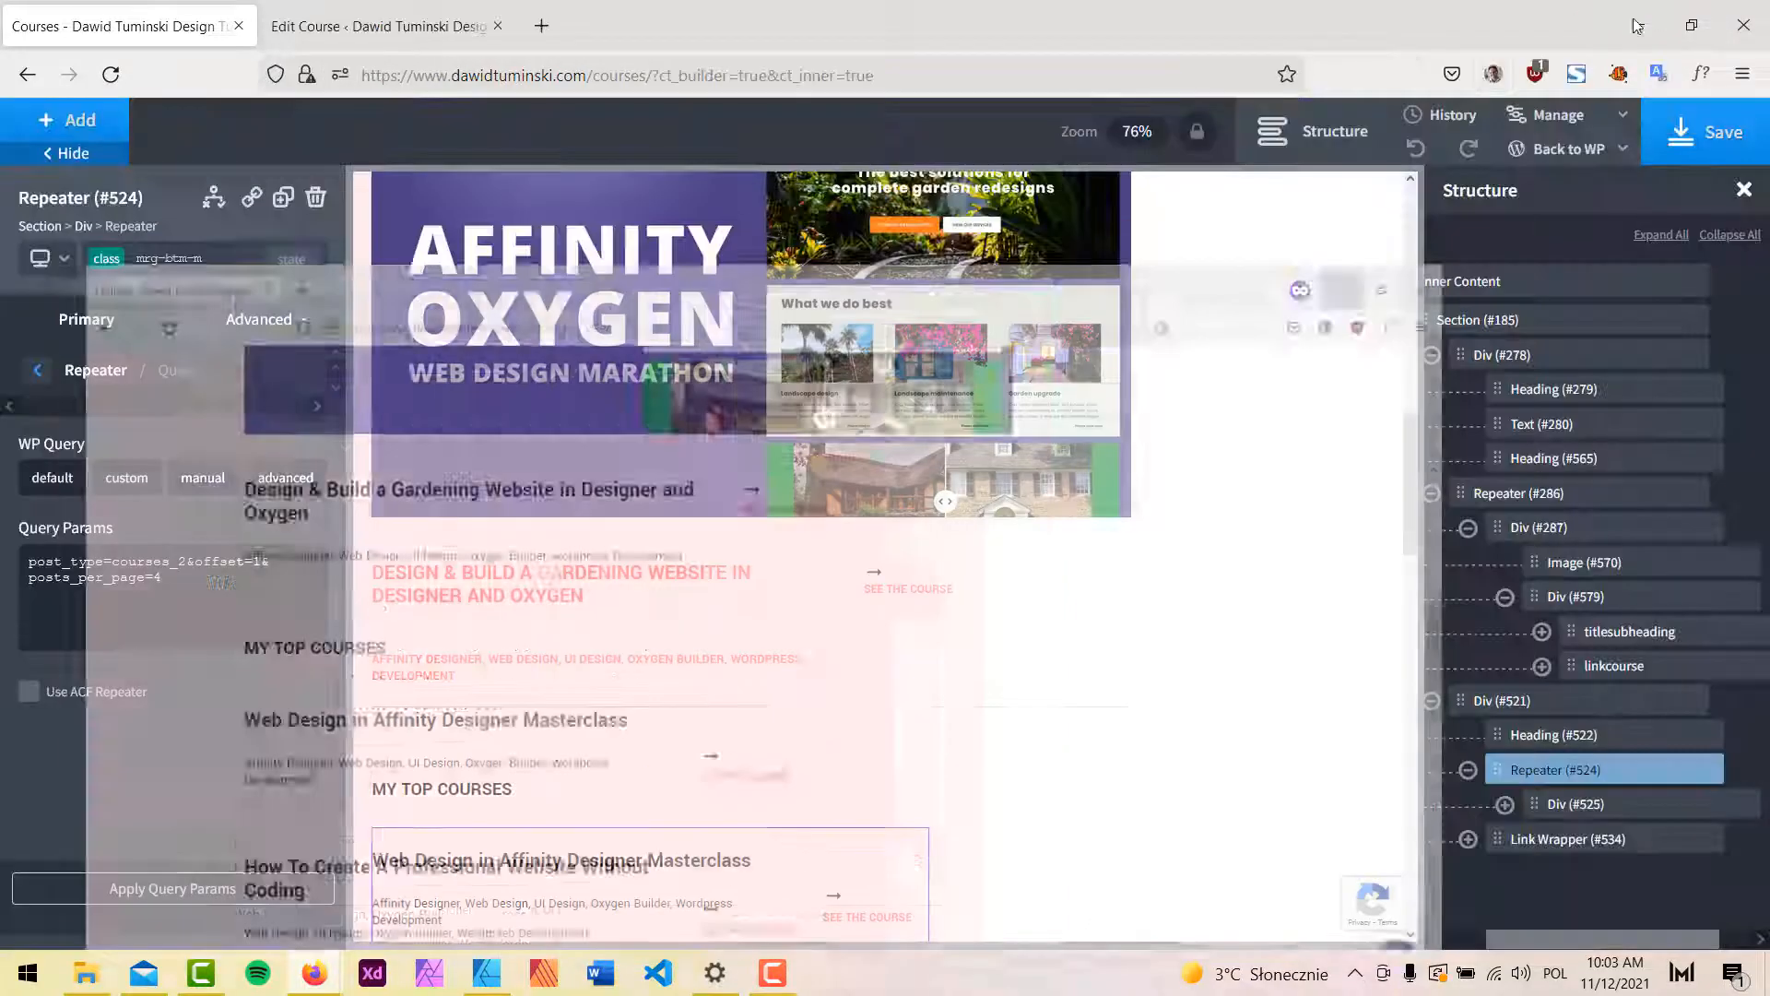
Select a top-course card and view its Advanced size and spacing settings.
scroll(1210, 600, "down", 3)
scroll(1204, 596, "down", 2)
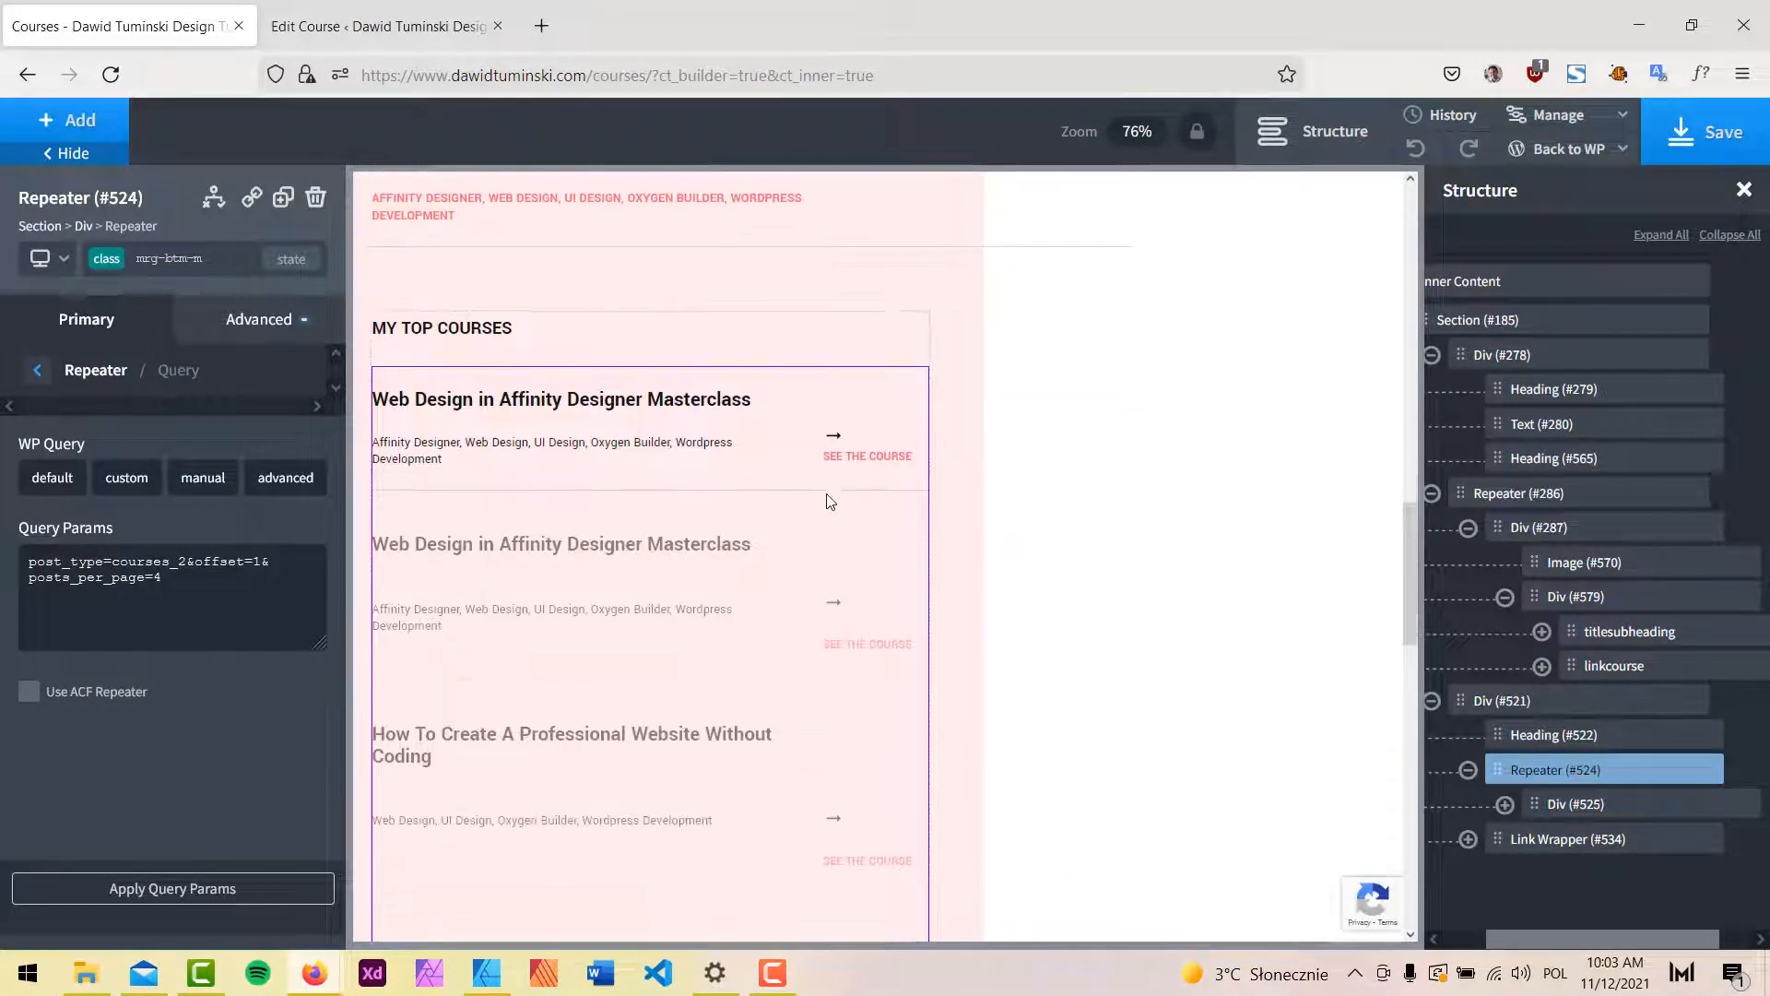
left_click(747, 484)
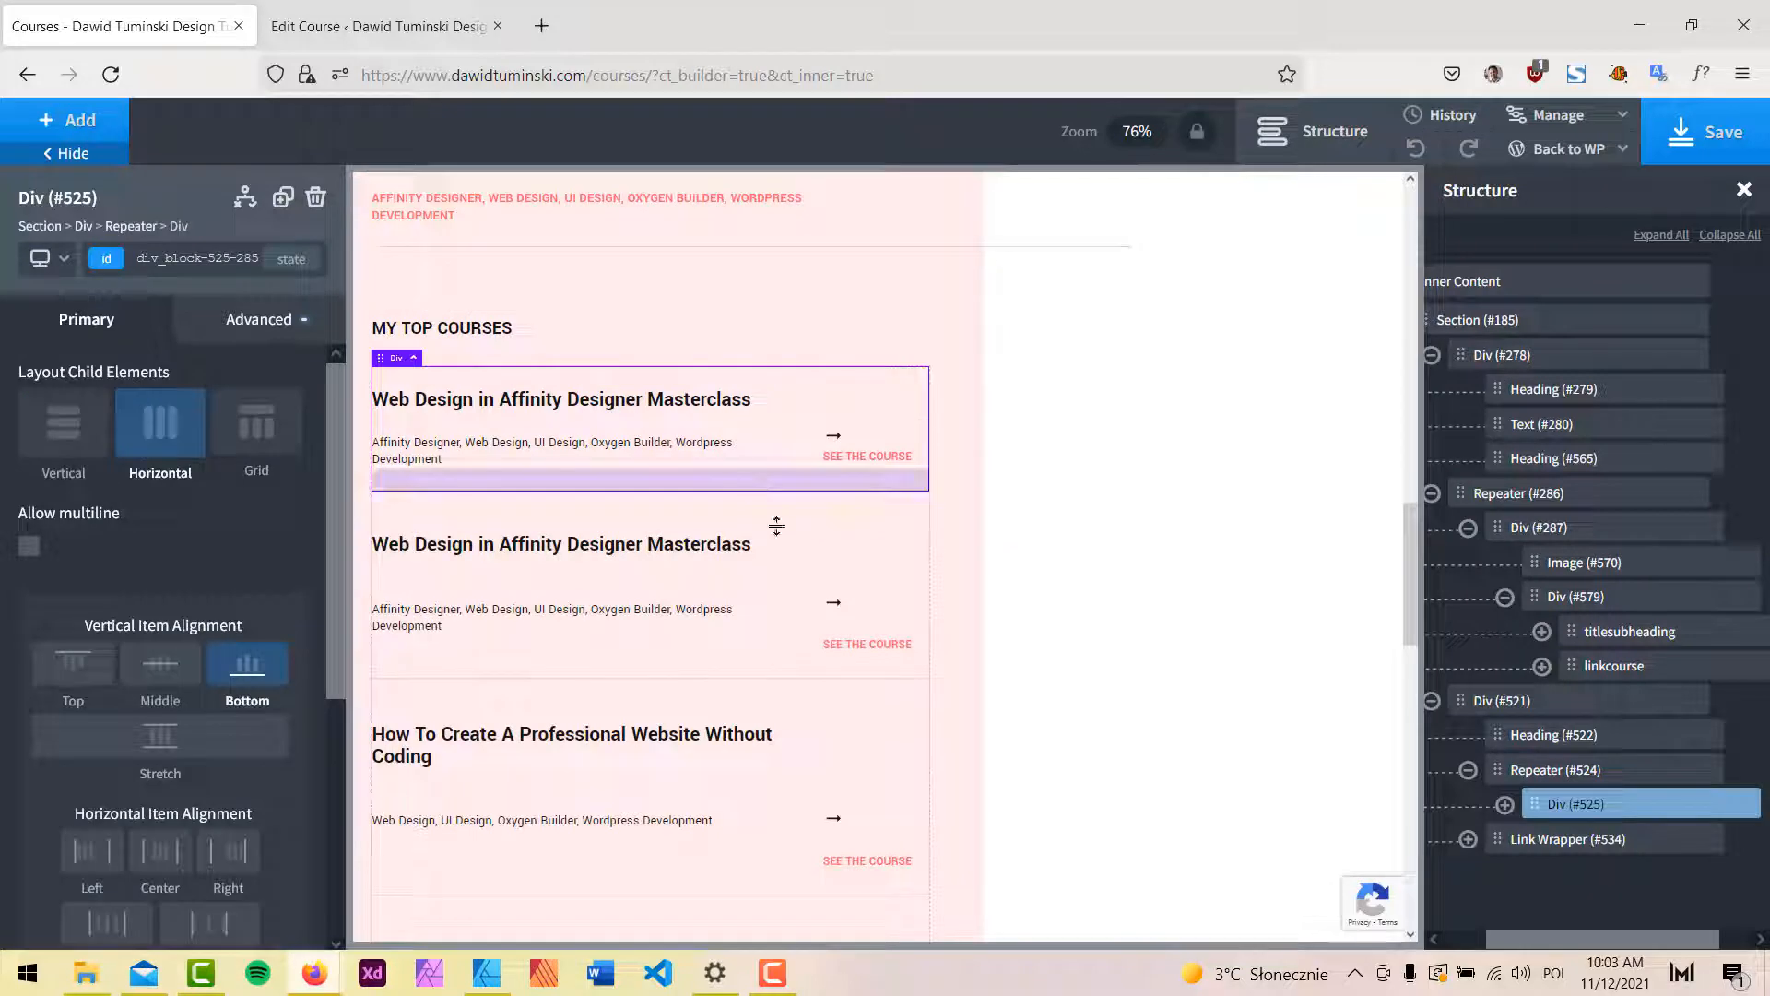
left_click(247, 335)
left_click(230, 444)
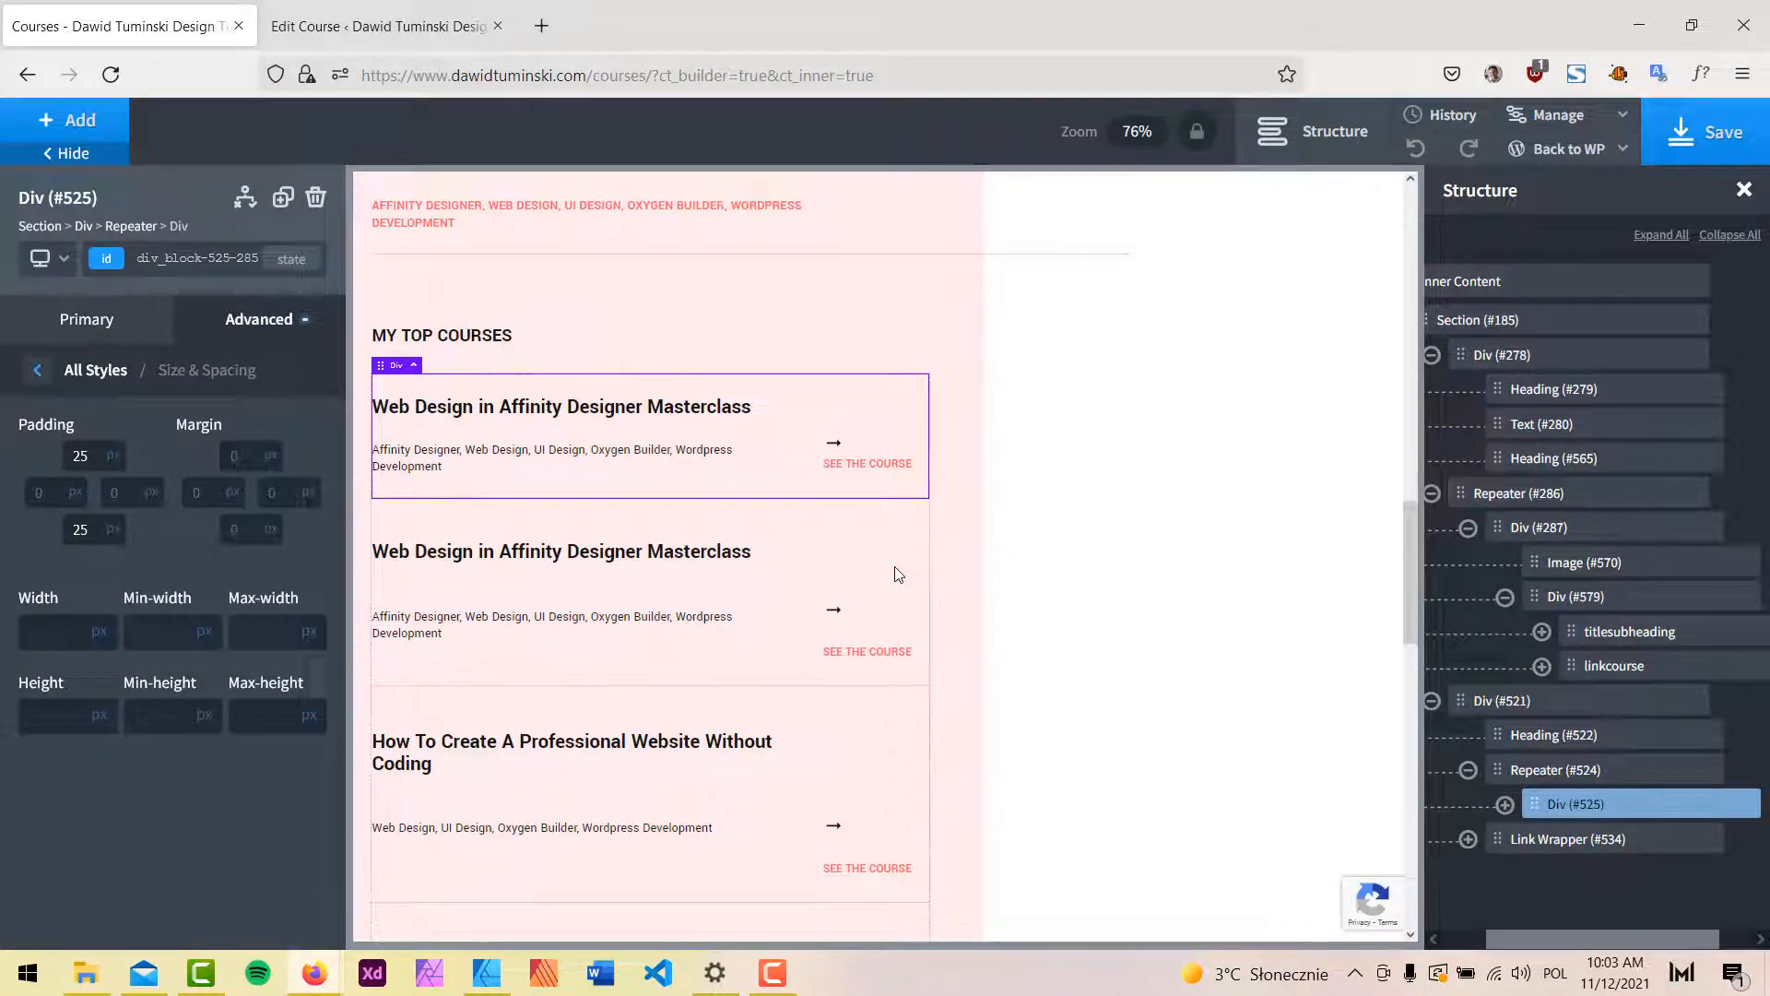
scroll(892, 573, "up", 3)
Give the latest course's title and link block a bottom padding of 25 and save.
left_click(756, 504)
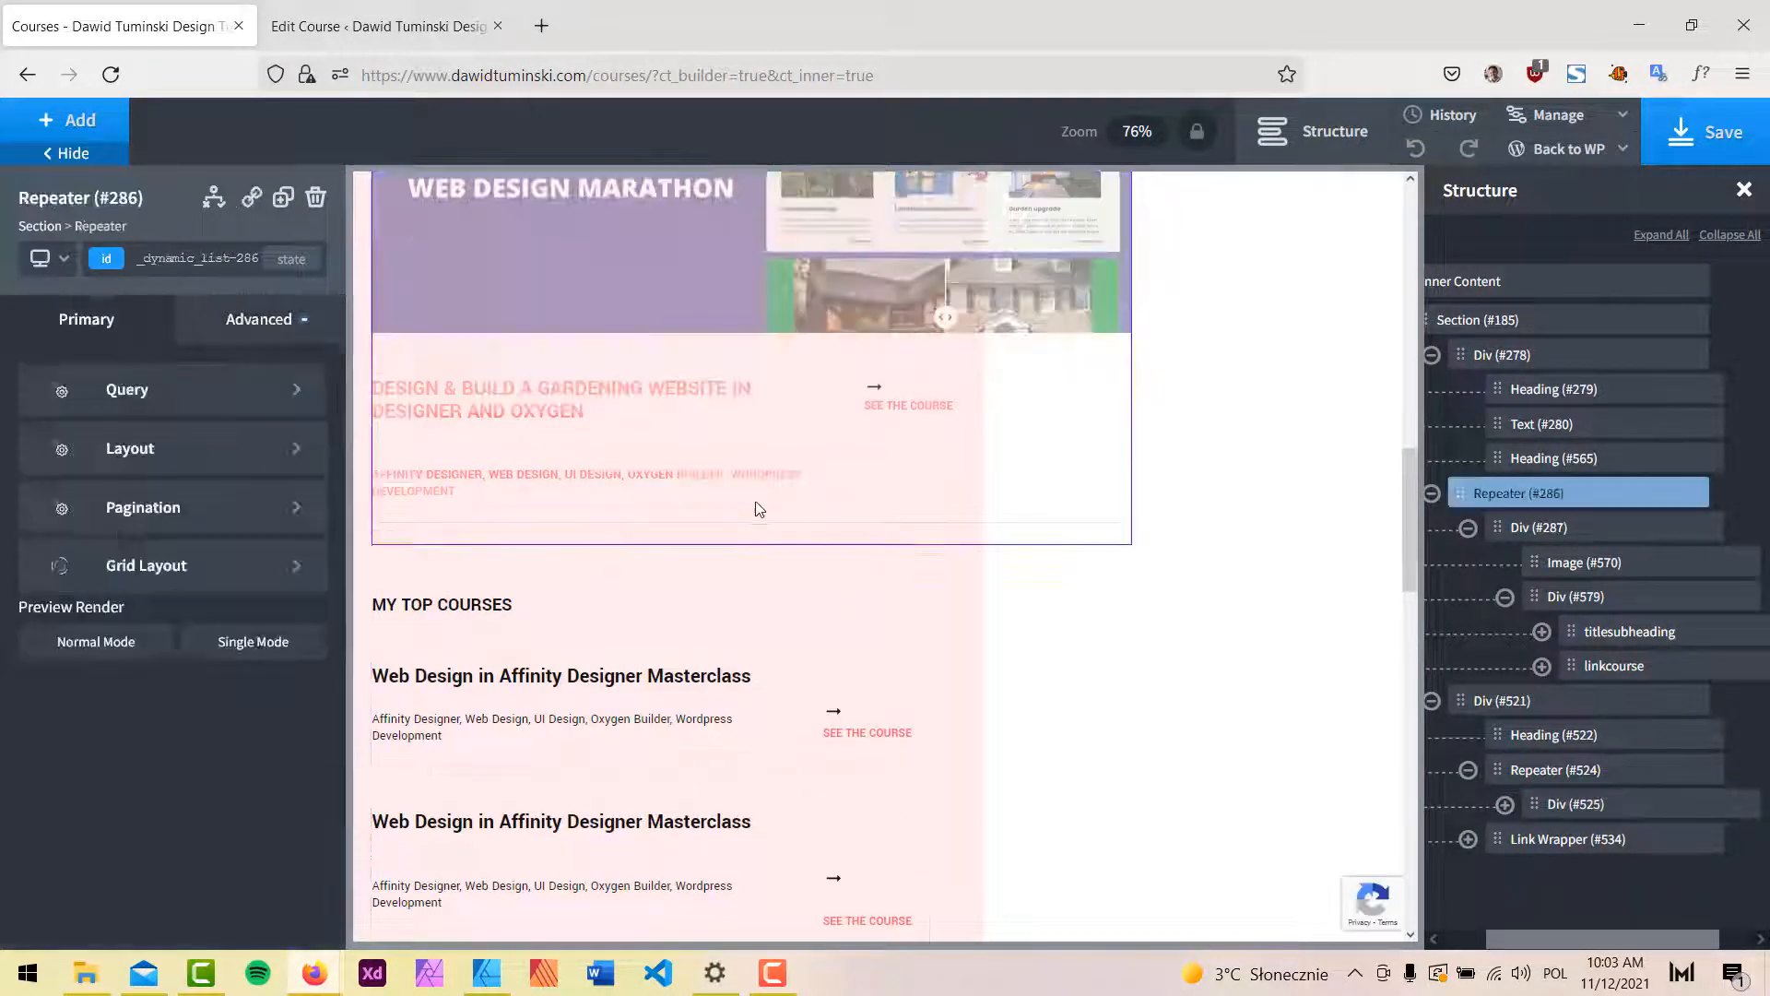
left_click(1584, 598)
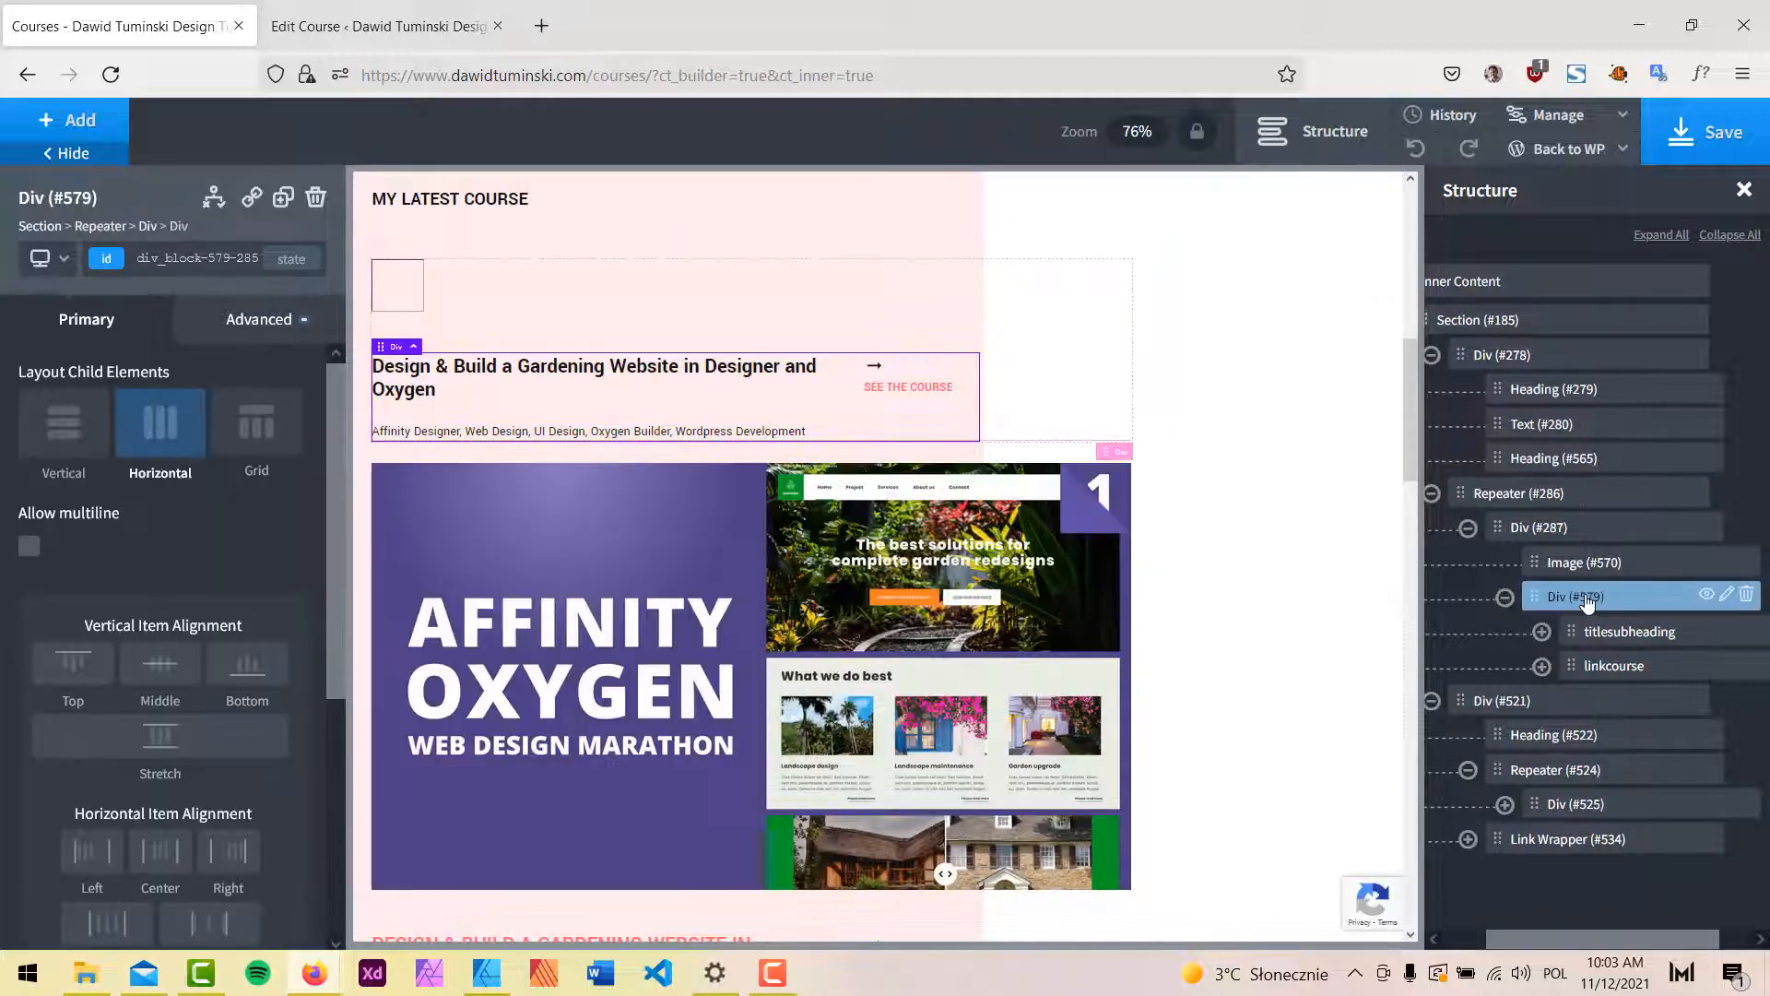
left_click(242, 323)
left_click(175, 461)
left_click(79, 528)
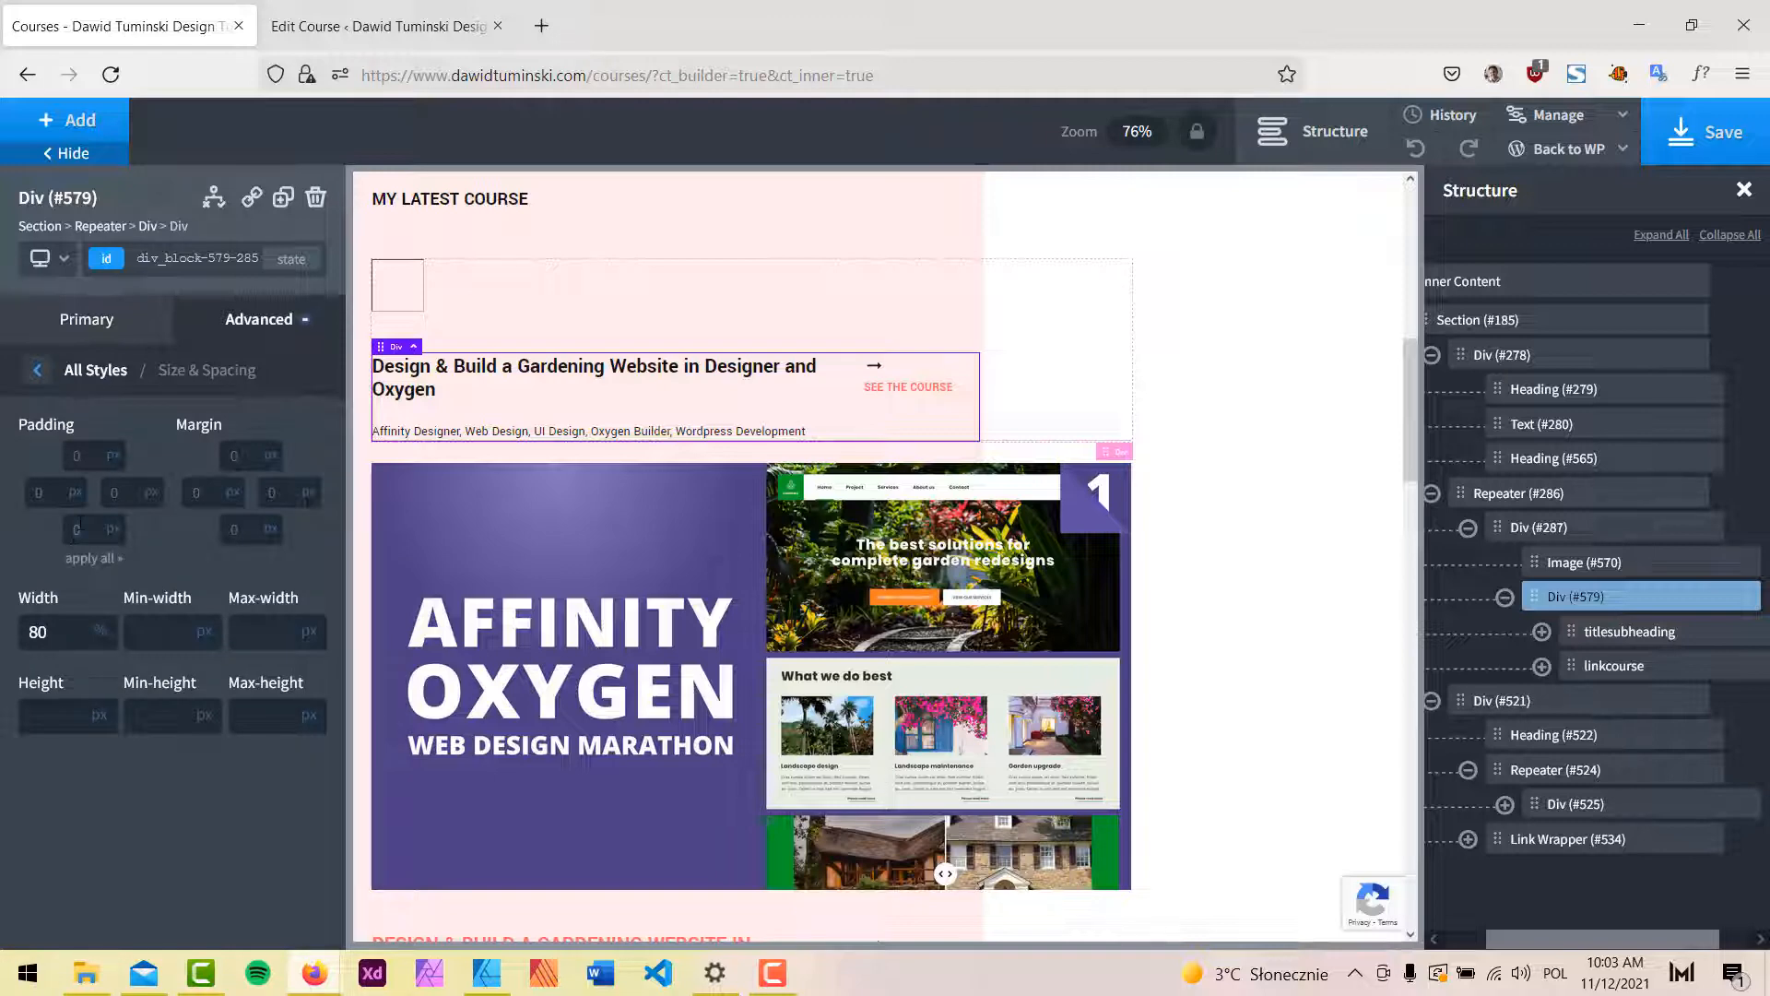
type("25")
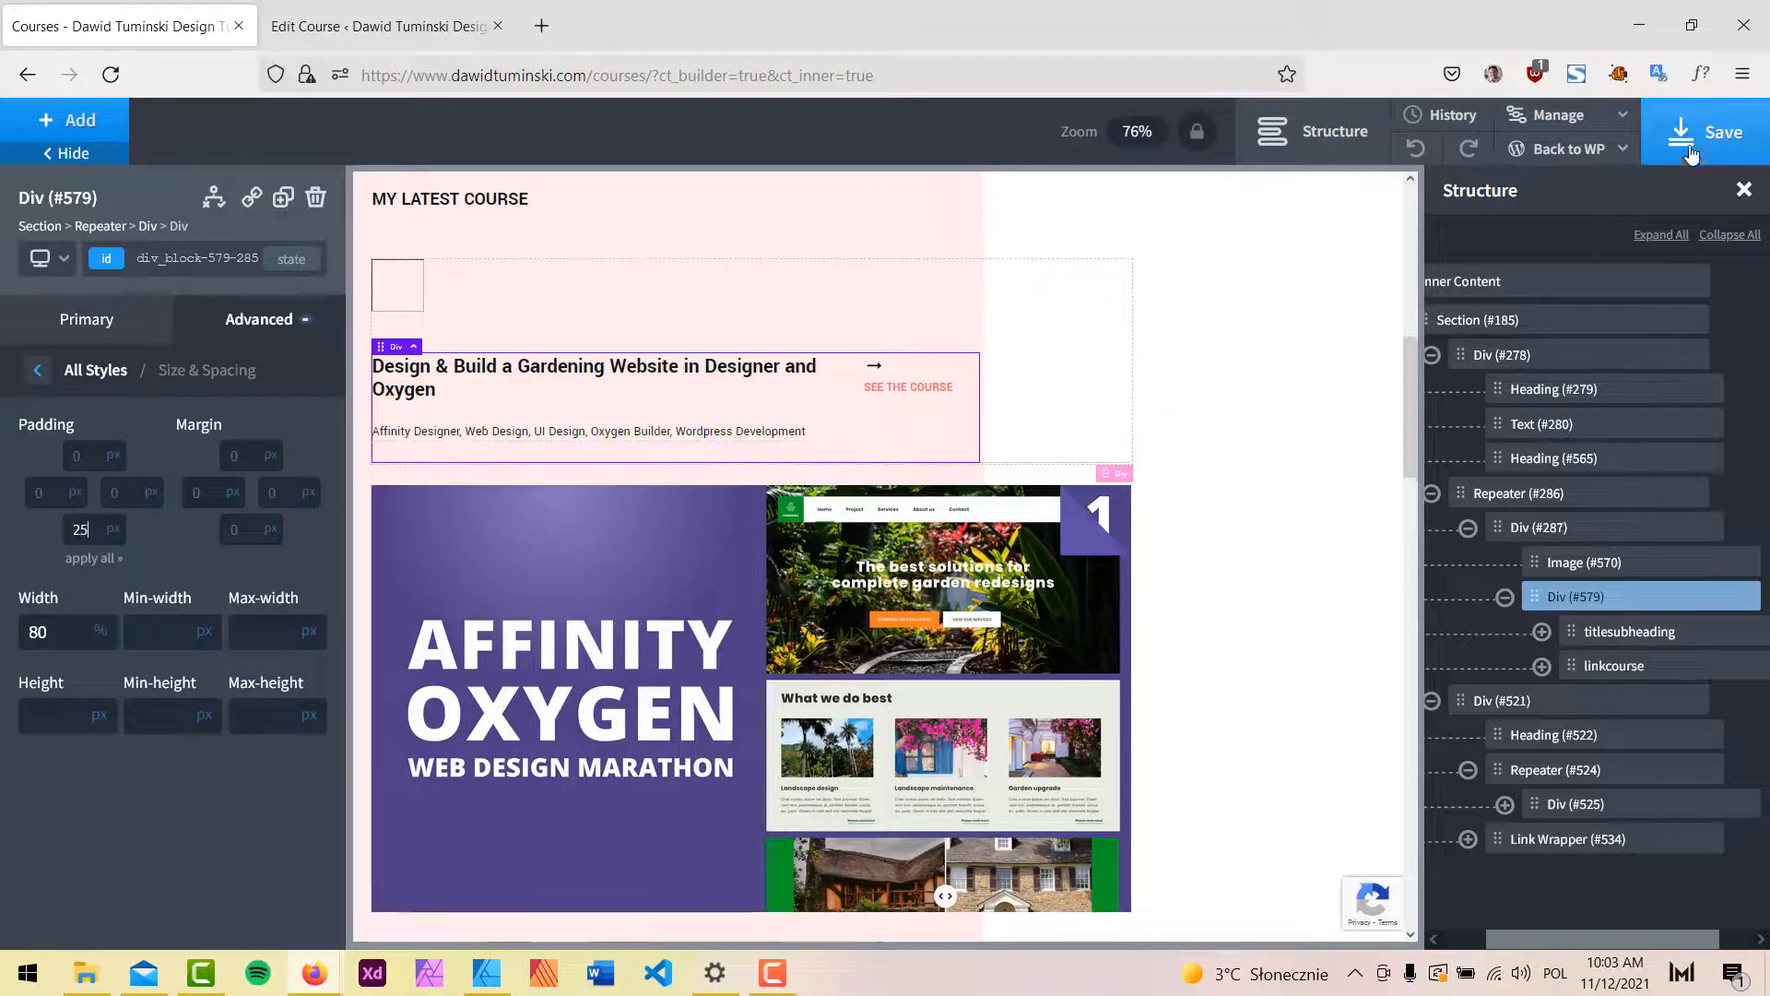
left_click(1724, 135)
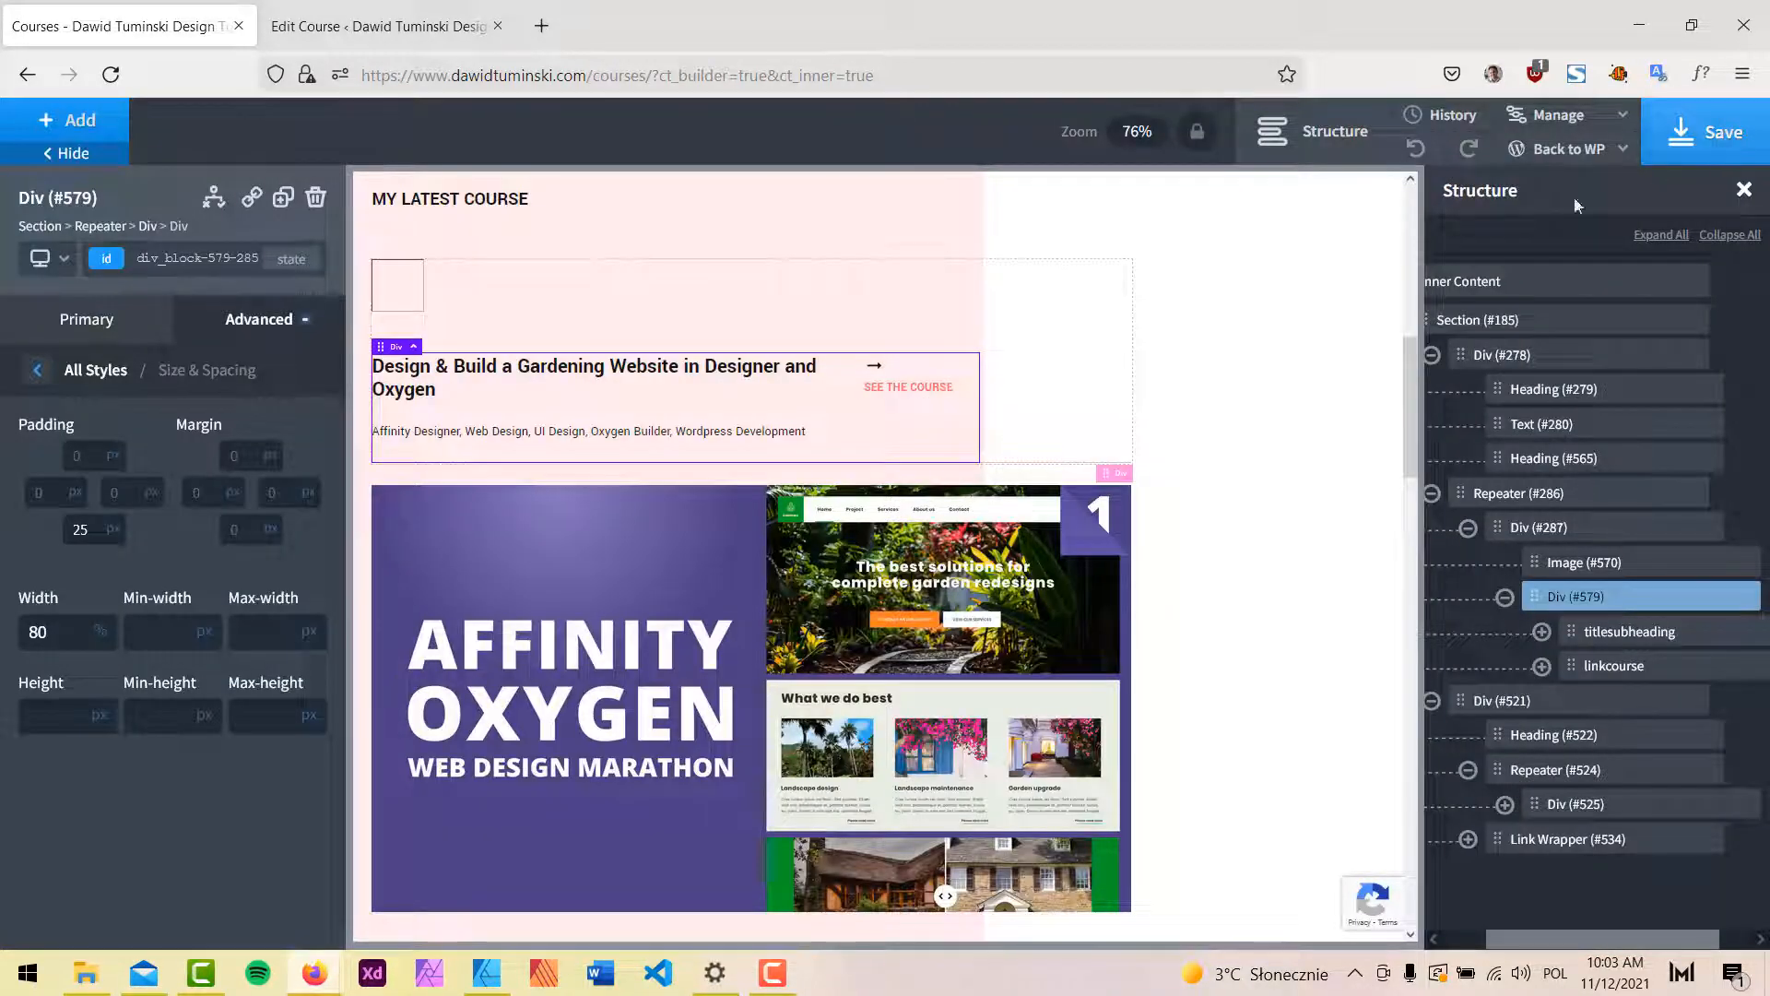
Select the latest course's outer container Div #287, check the live page, and view its border settings.
left_click(1050, 425)
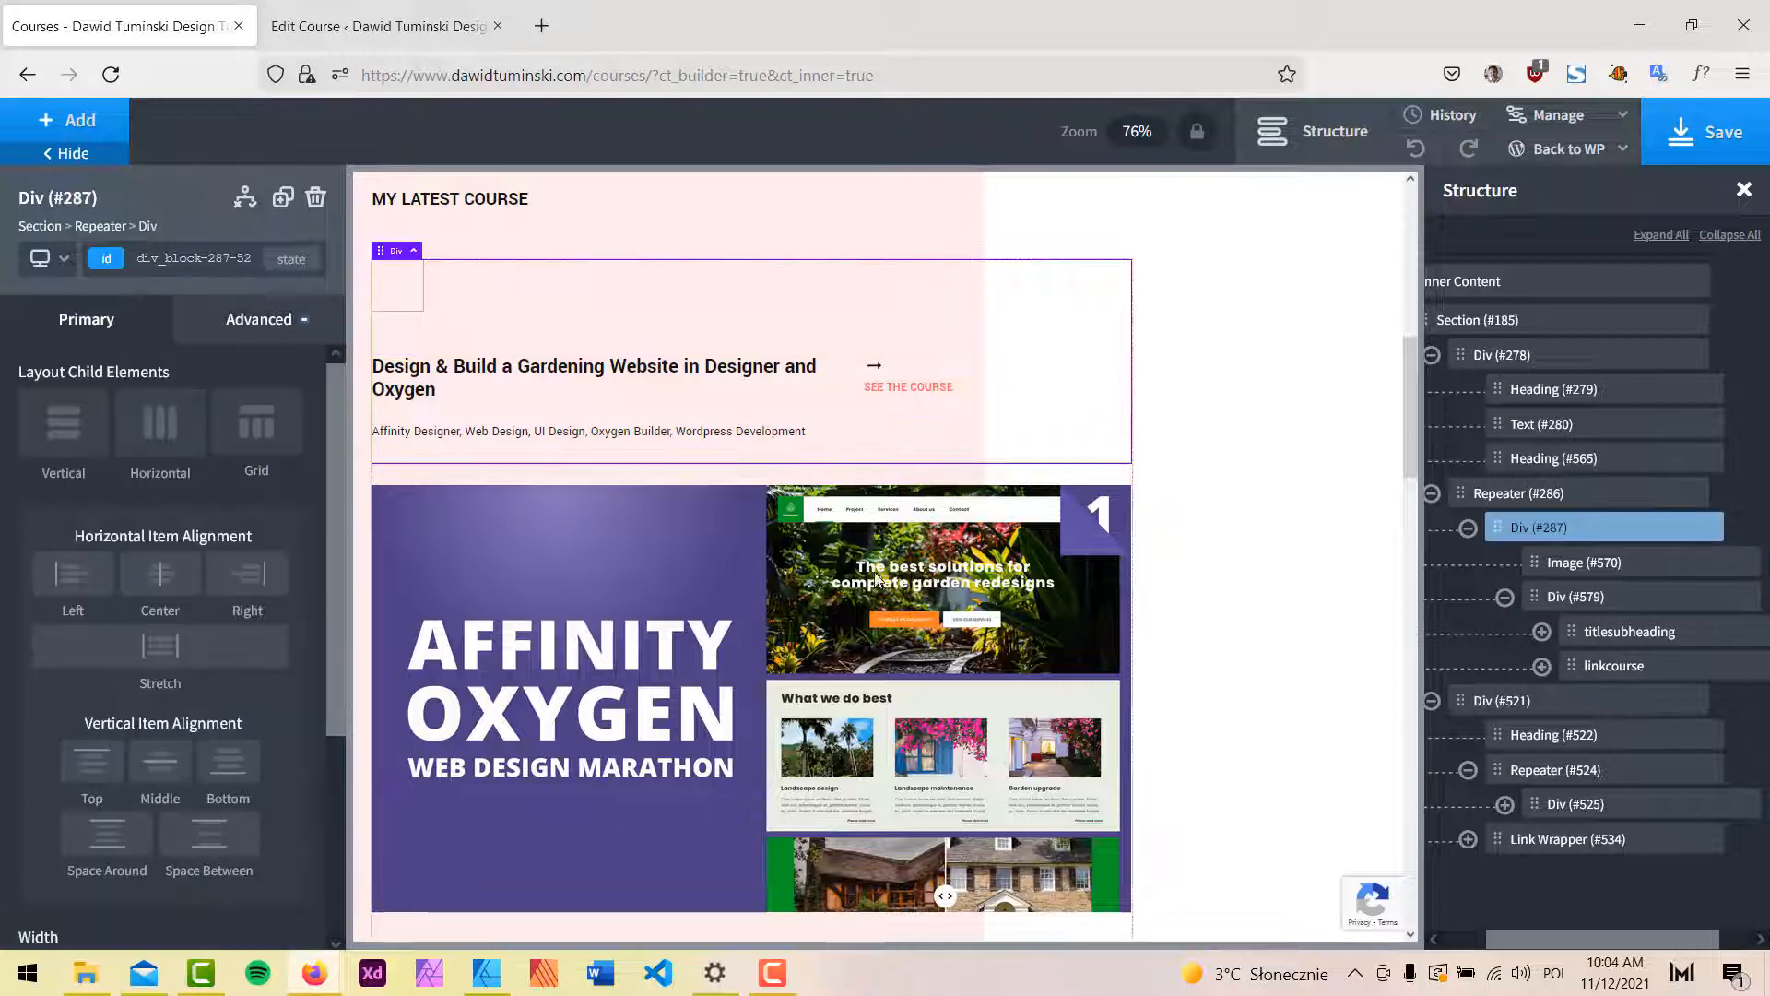
mouse_move(307, 968)
left_click(443, 876)
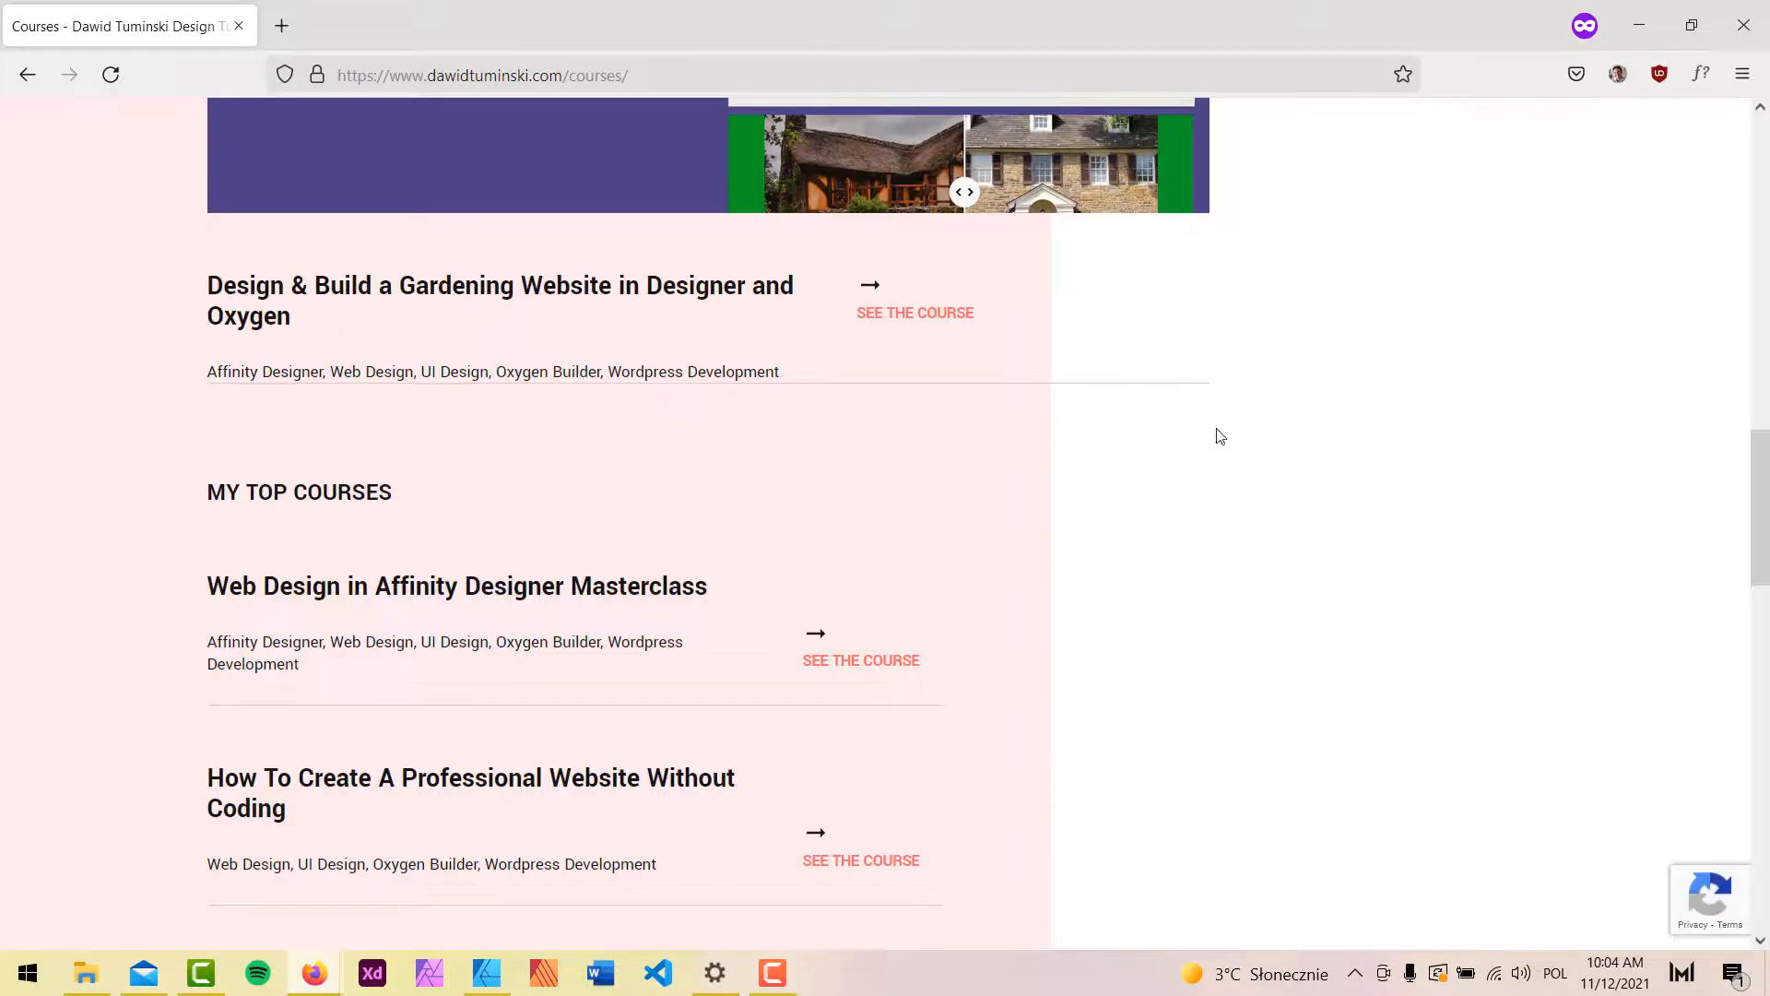
left_click(1638, 25)
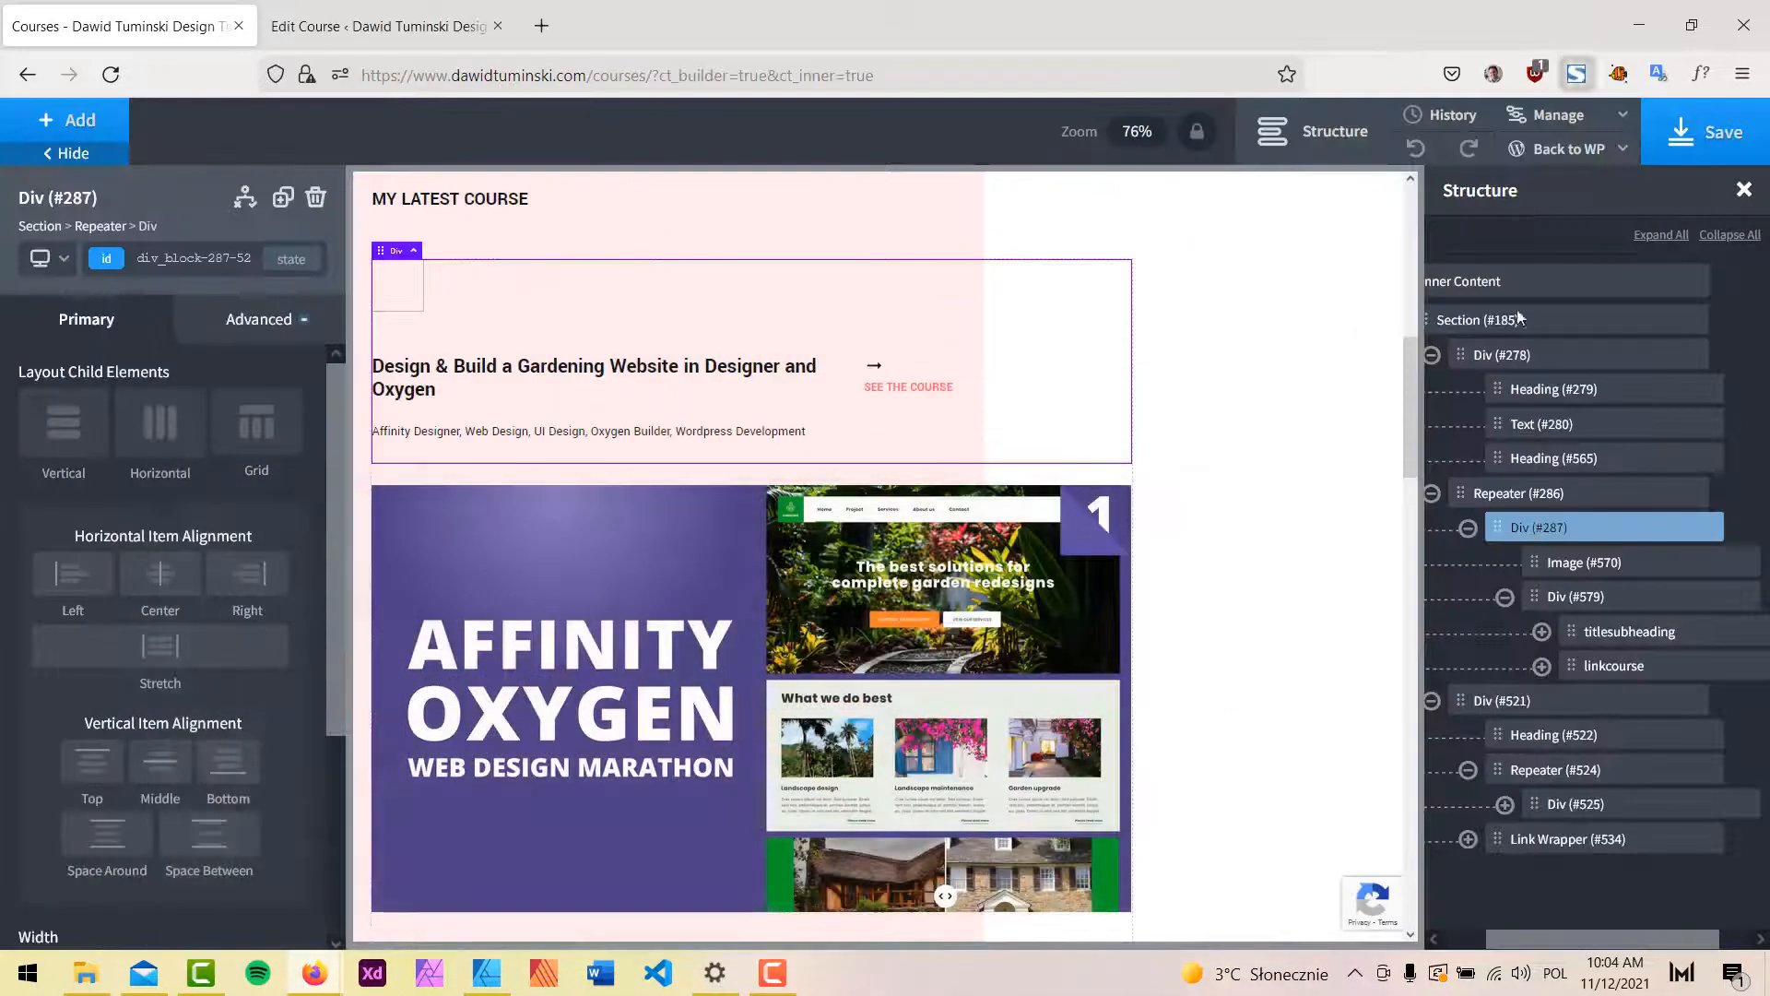
left_click(268, 328)
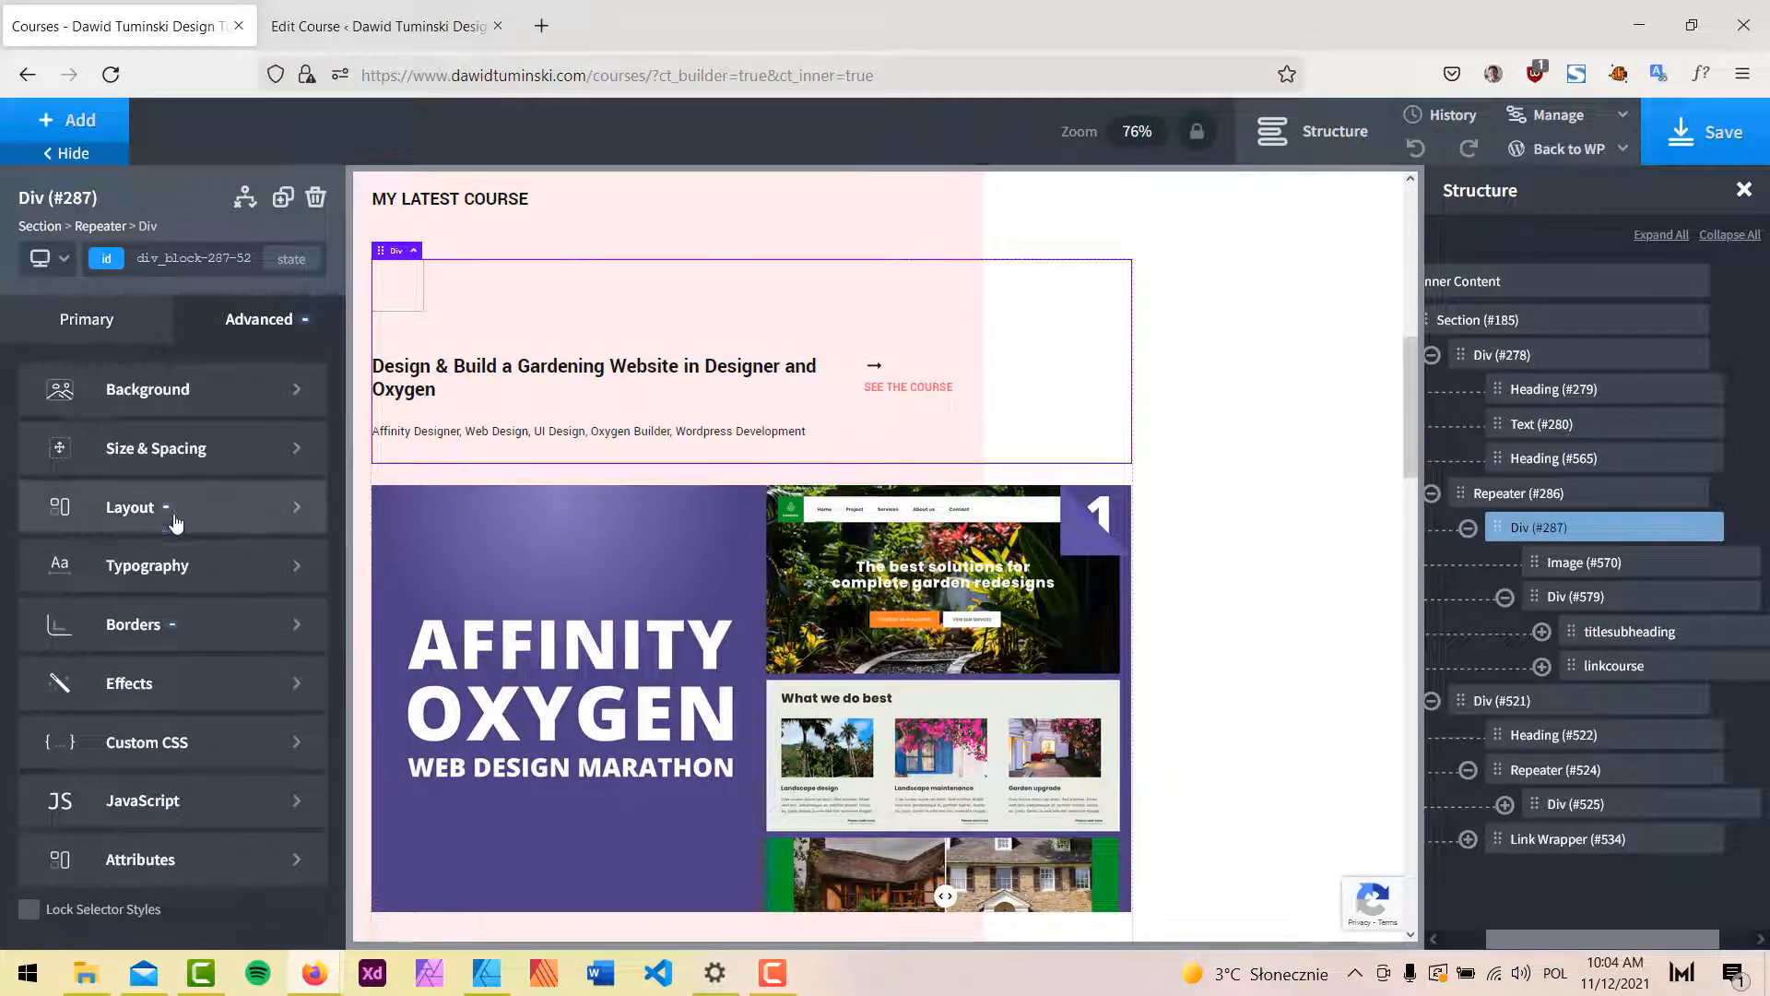
left_click(158, 623)
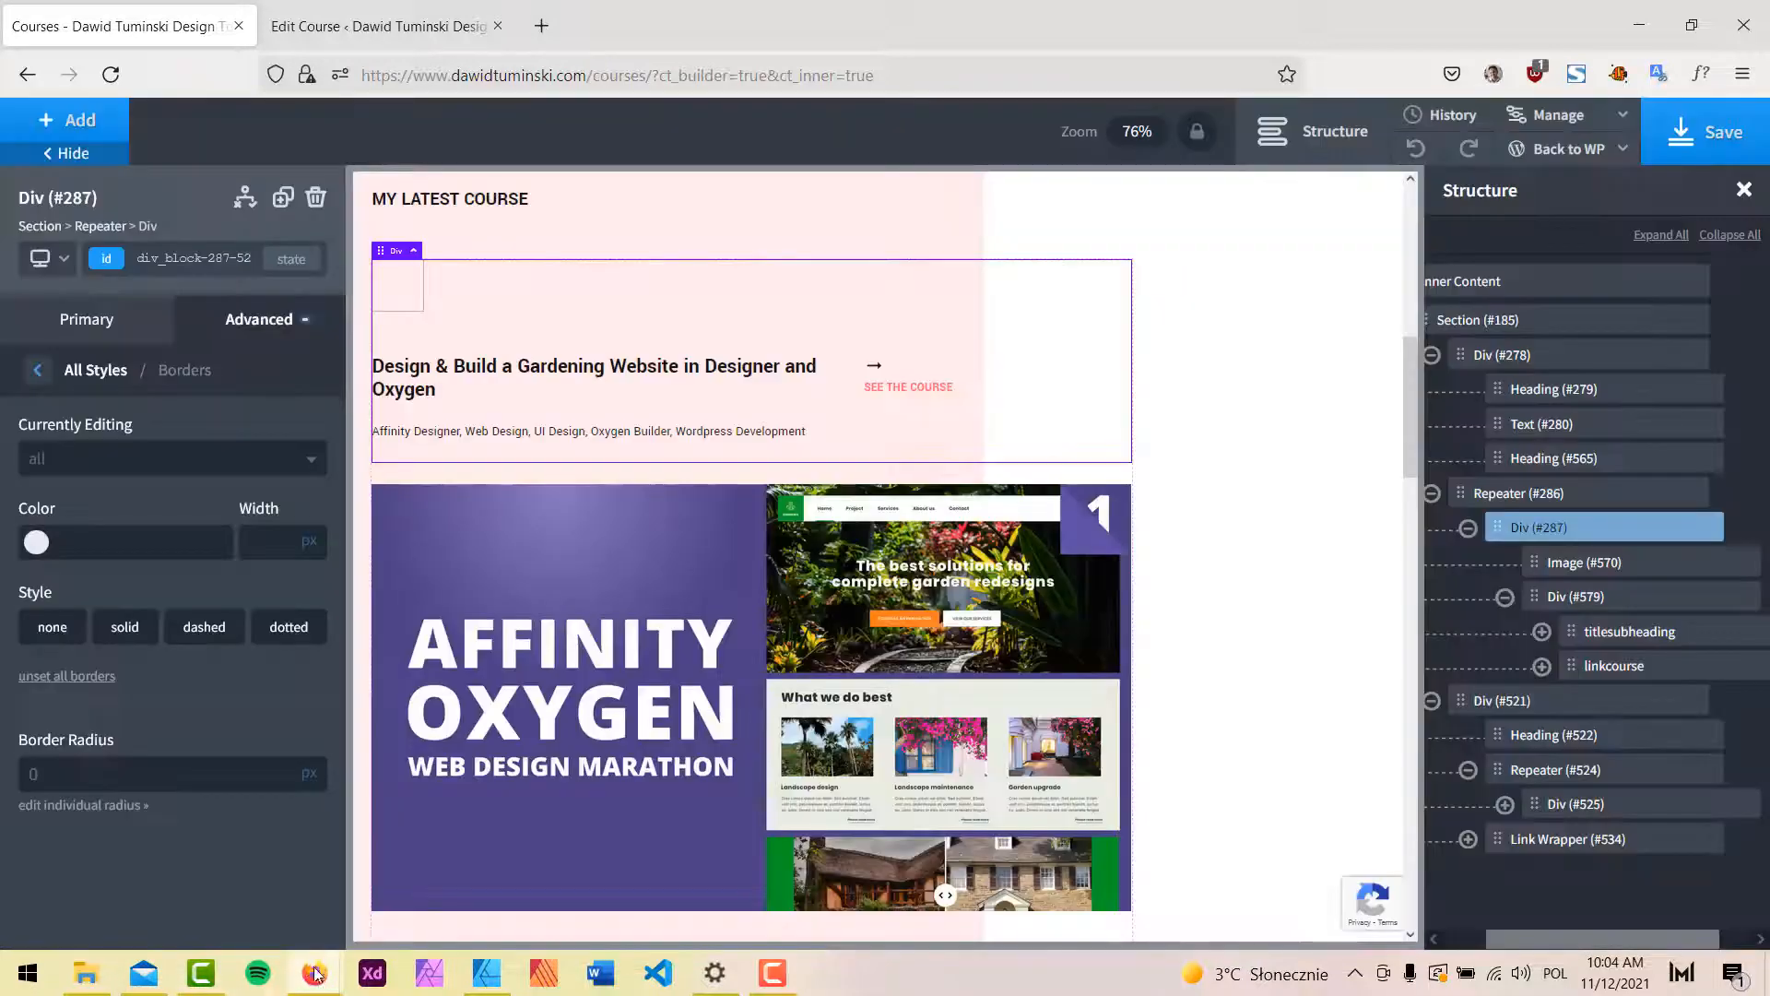
left_click(314, 972)
left_click(446, 885)
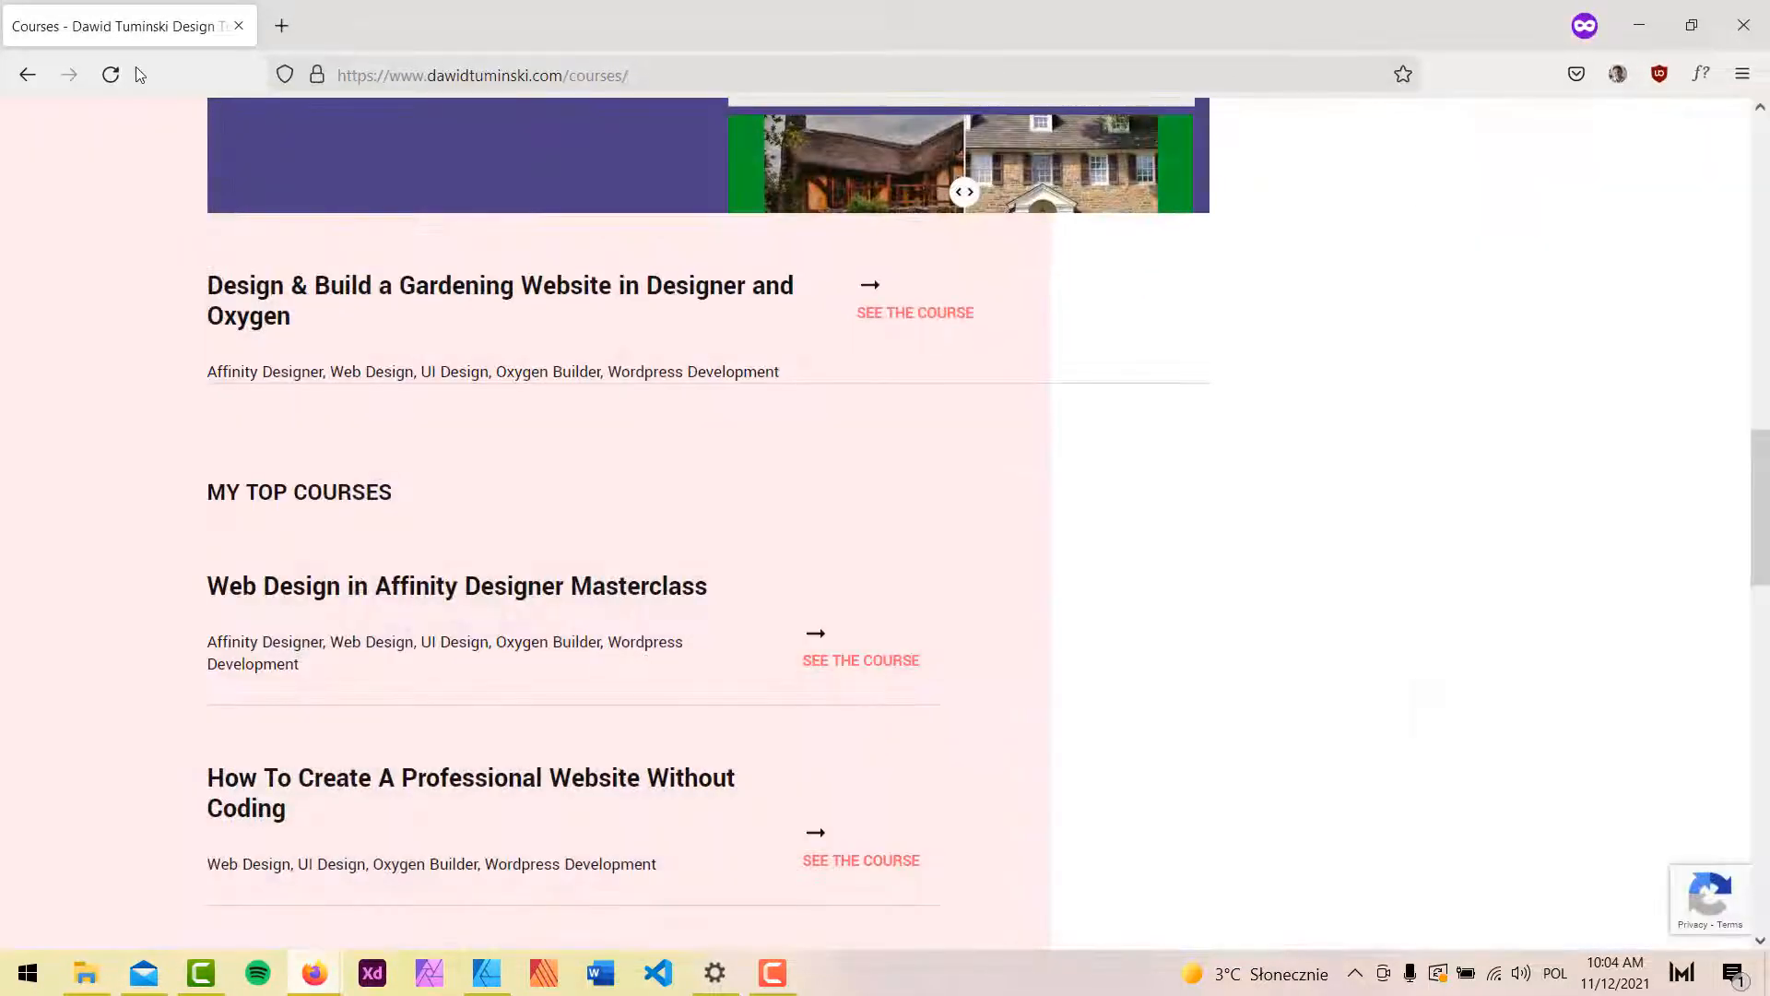
left_click(110, 75)
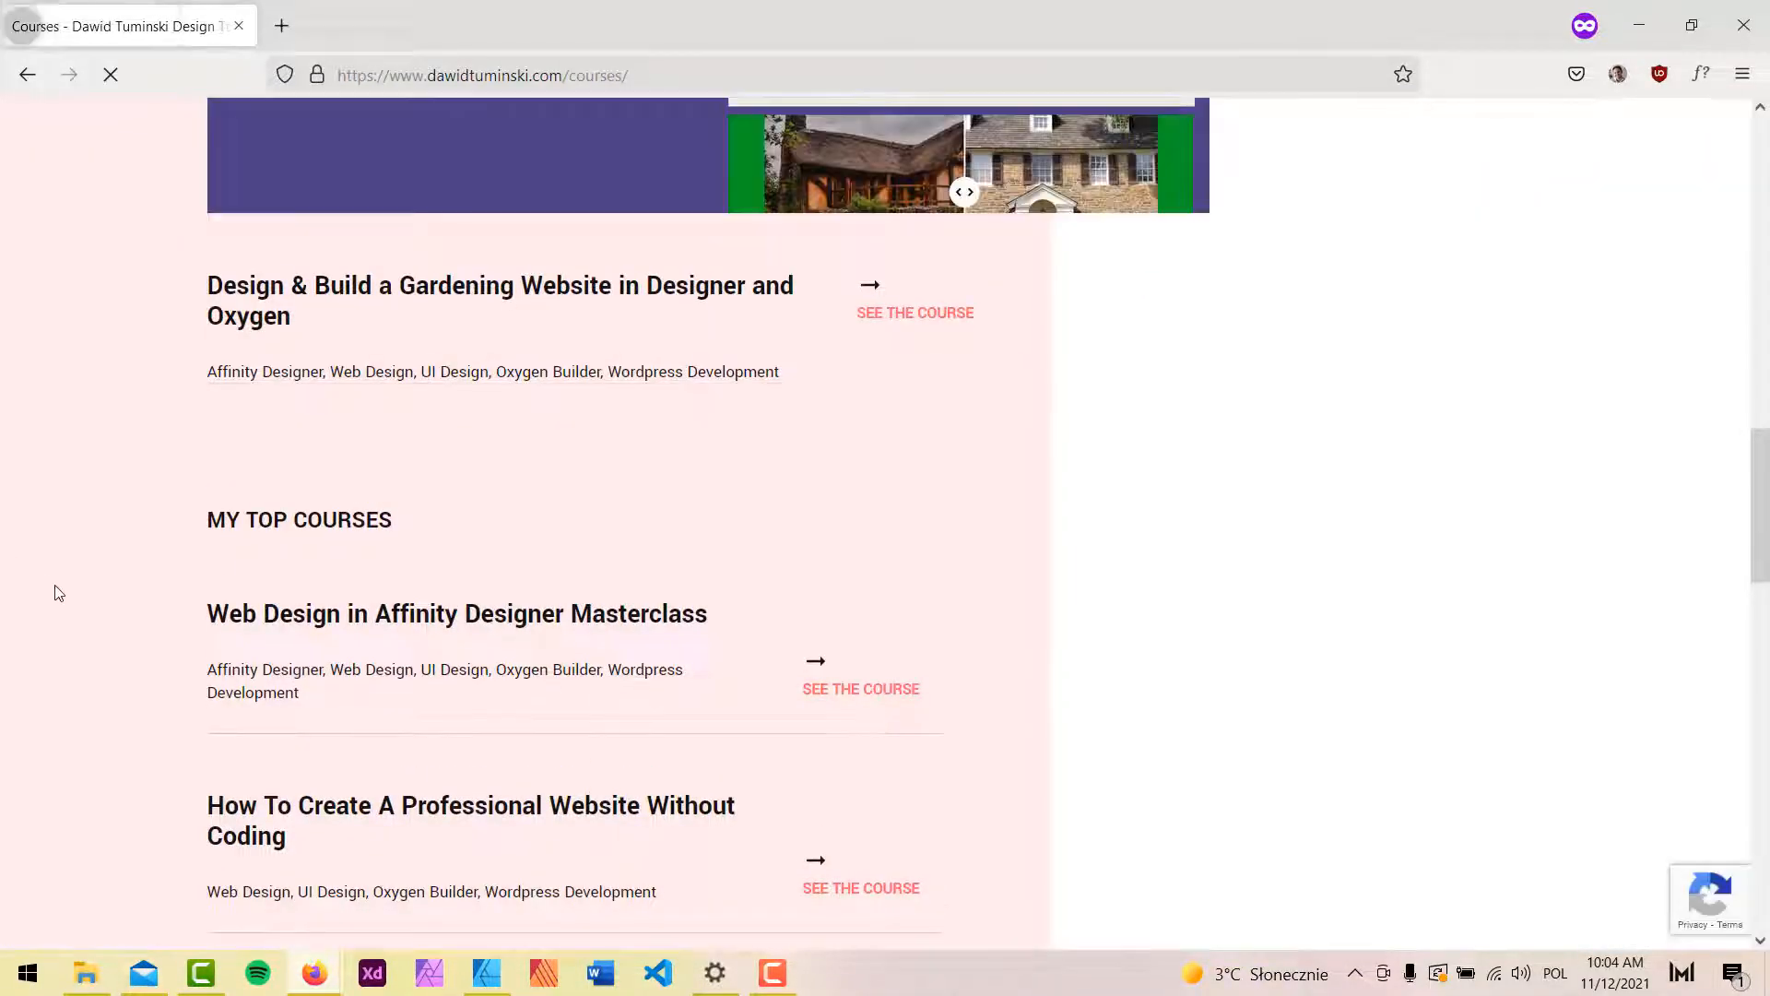
scroll(65, 611, "down", 8)
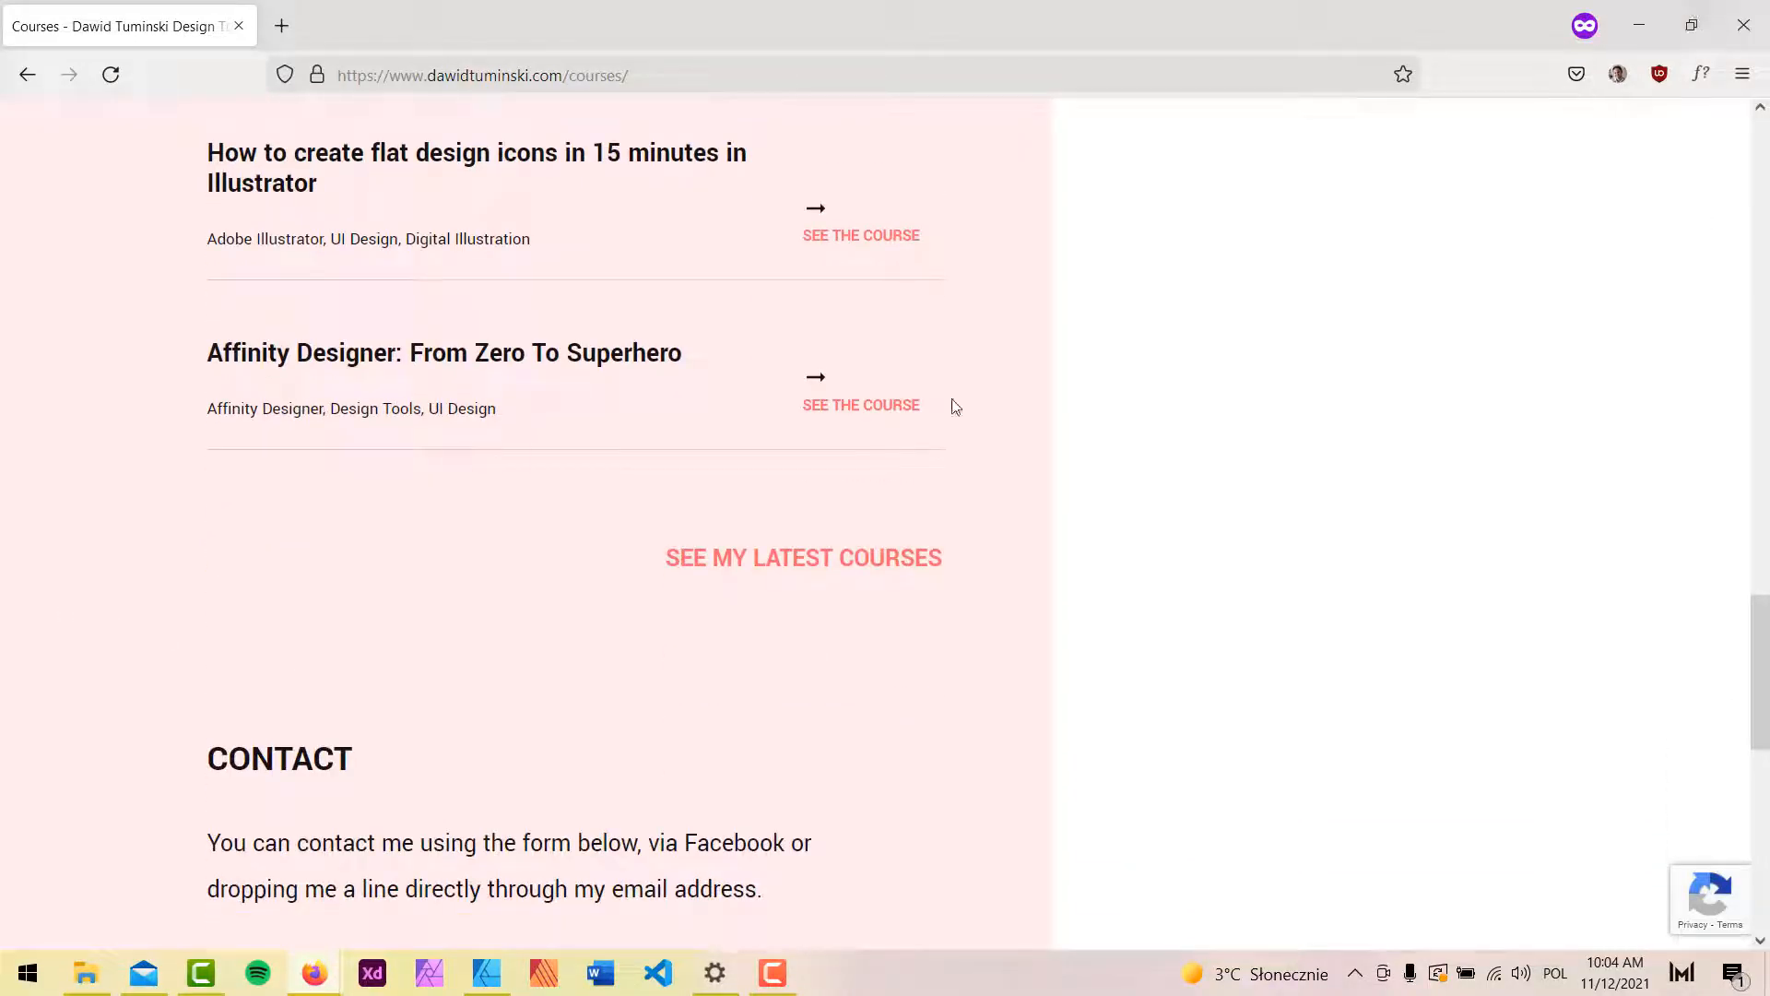
left_click(1639, 25)
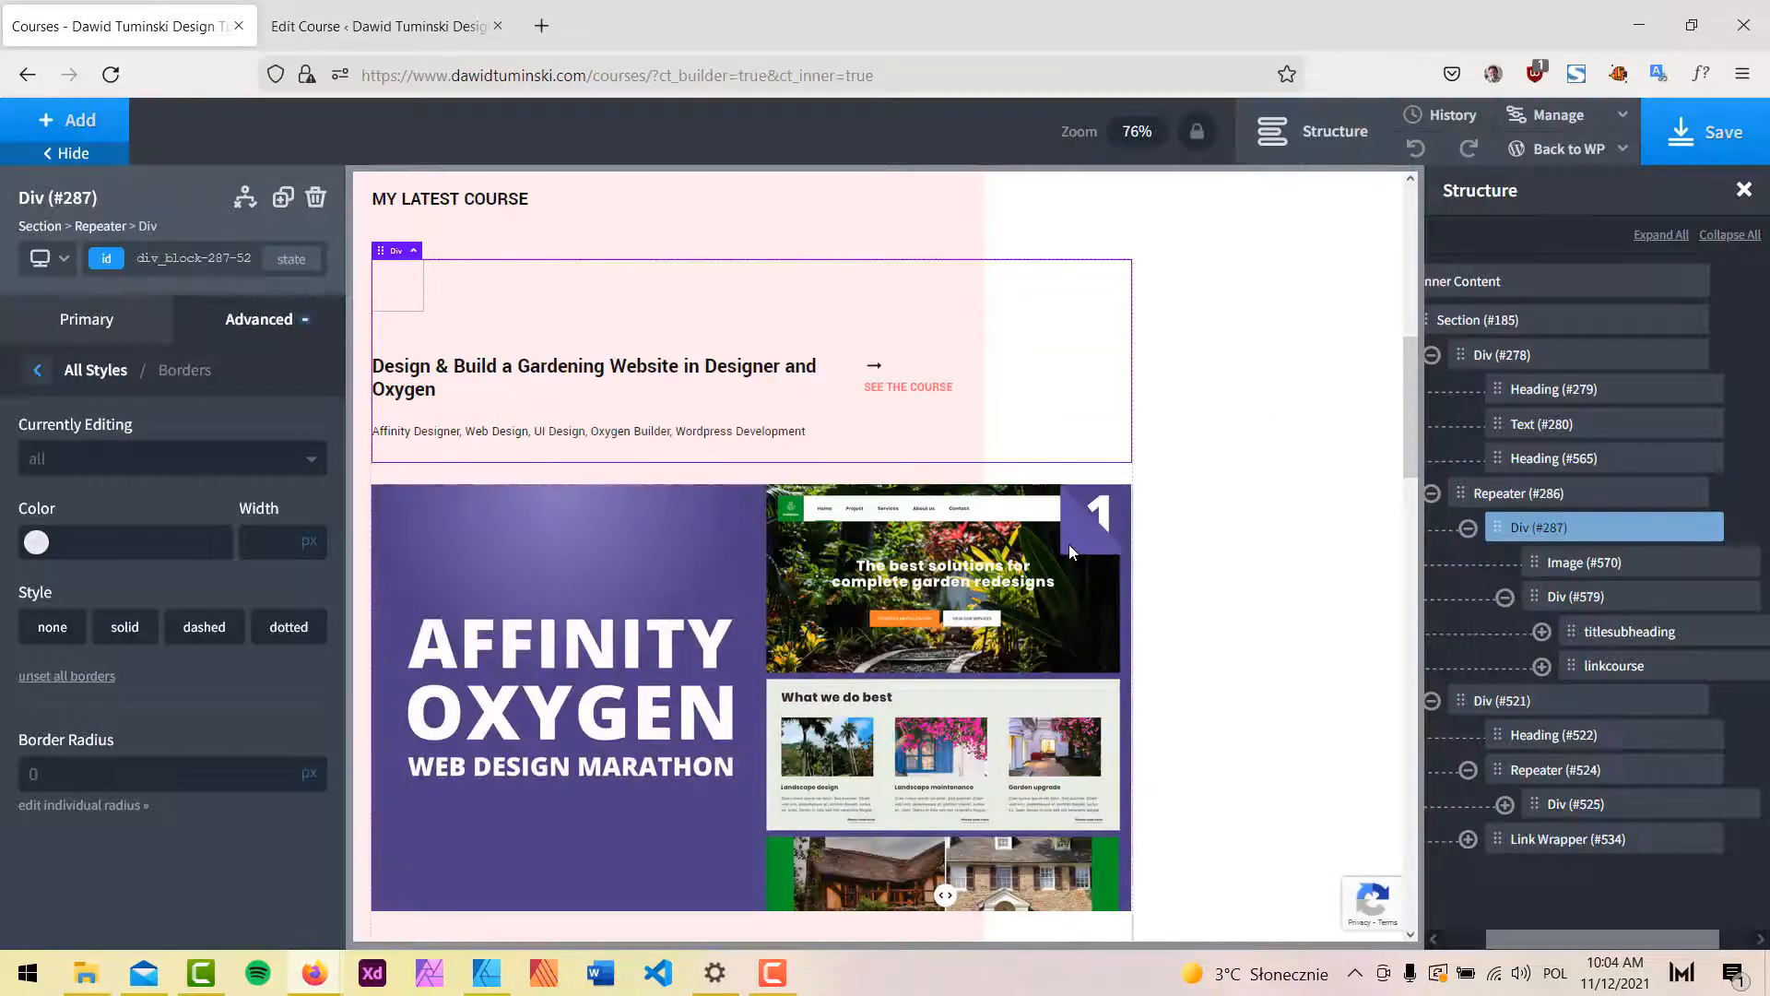
Delete Link Wrapper #534 holding SEE MY LATEST COURSES, then view Div #521's size and spacing settings.
scroll(1072, 551, "down", 7)
left_click(811, 604)
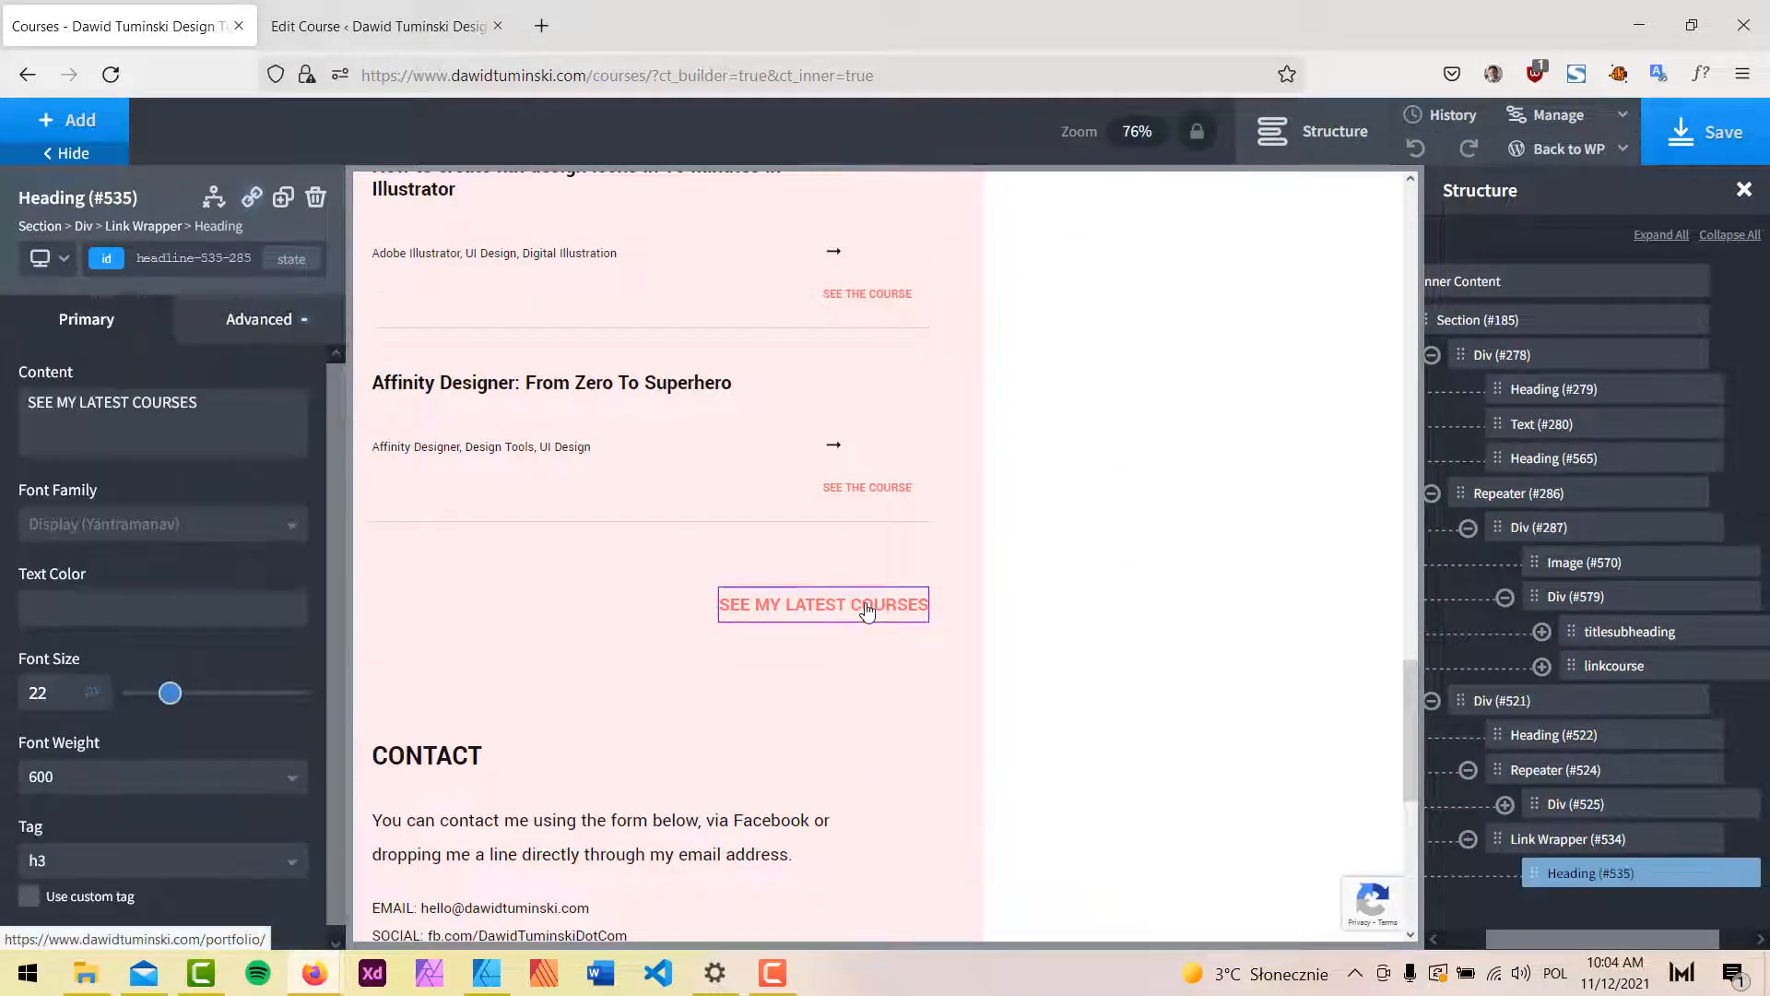
left_click(1554, 838)
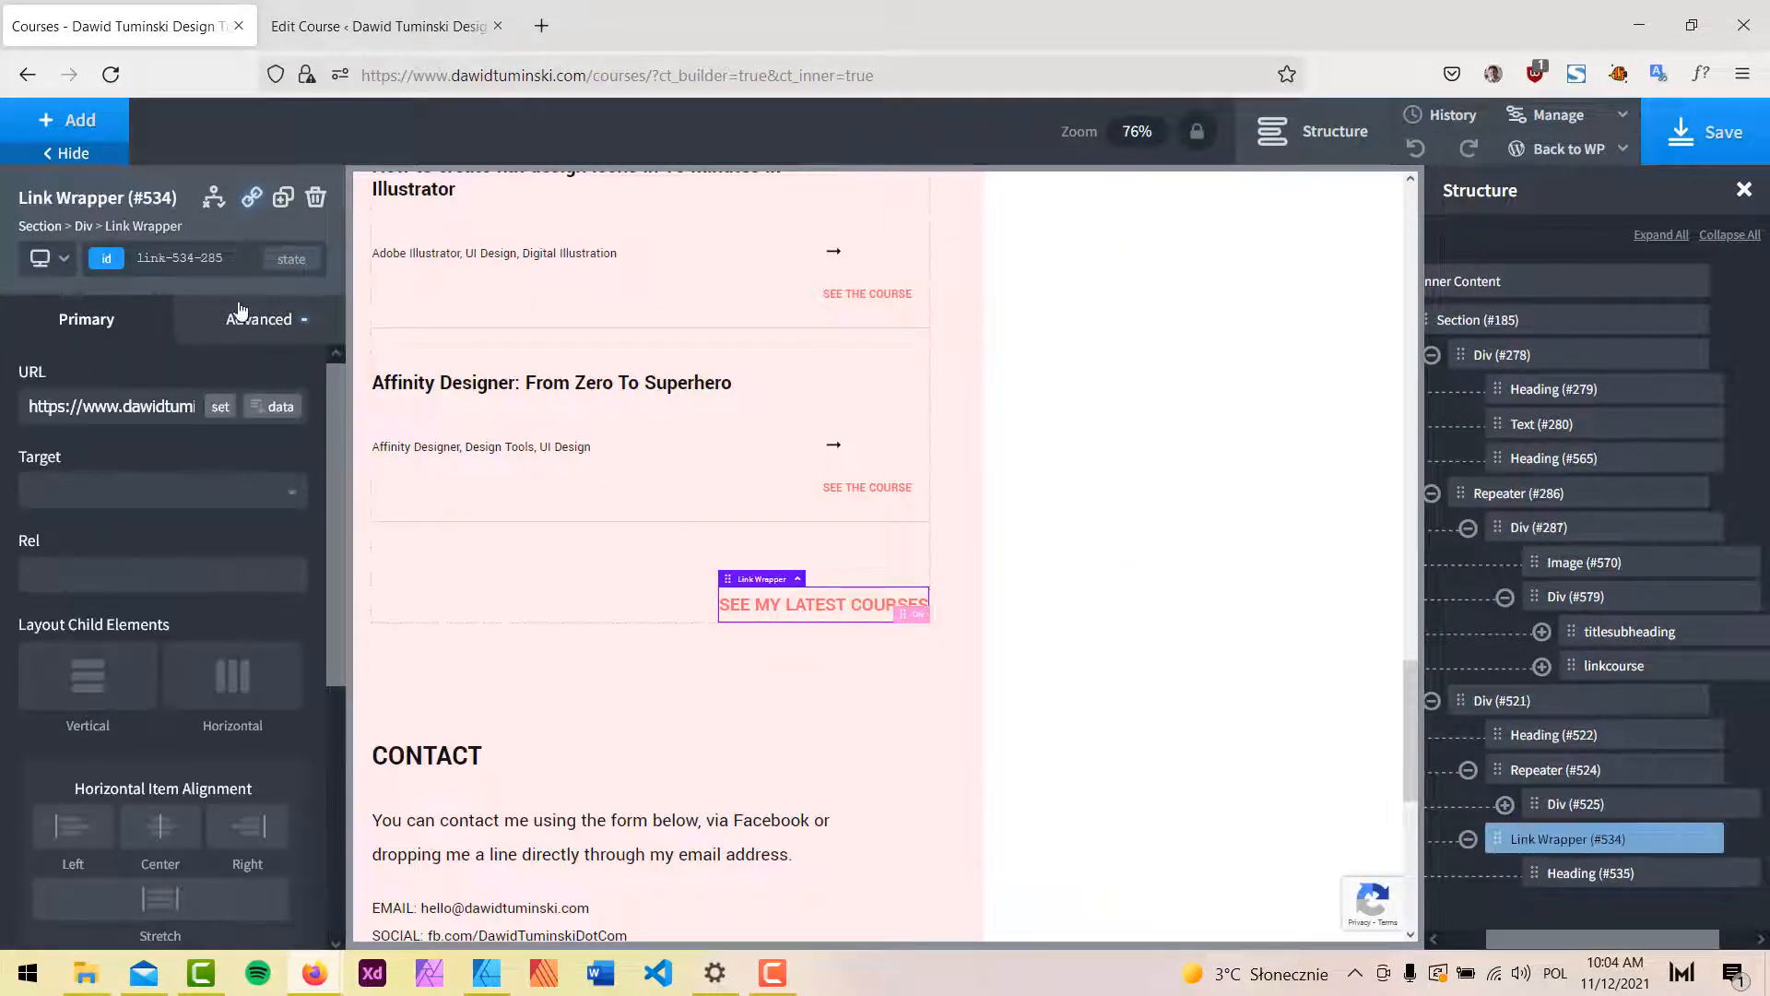
left_click(314, 199)
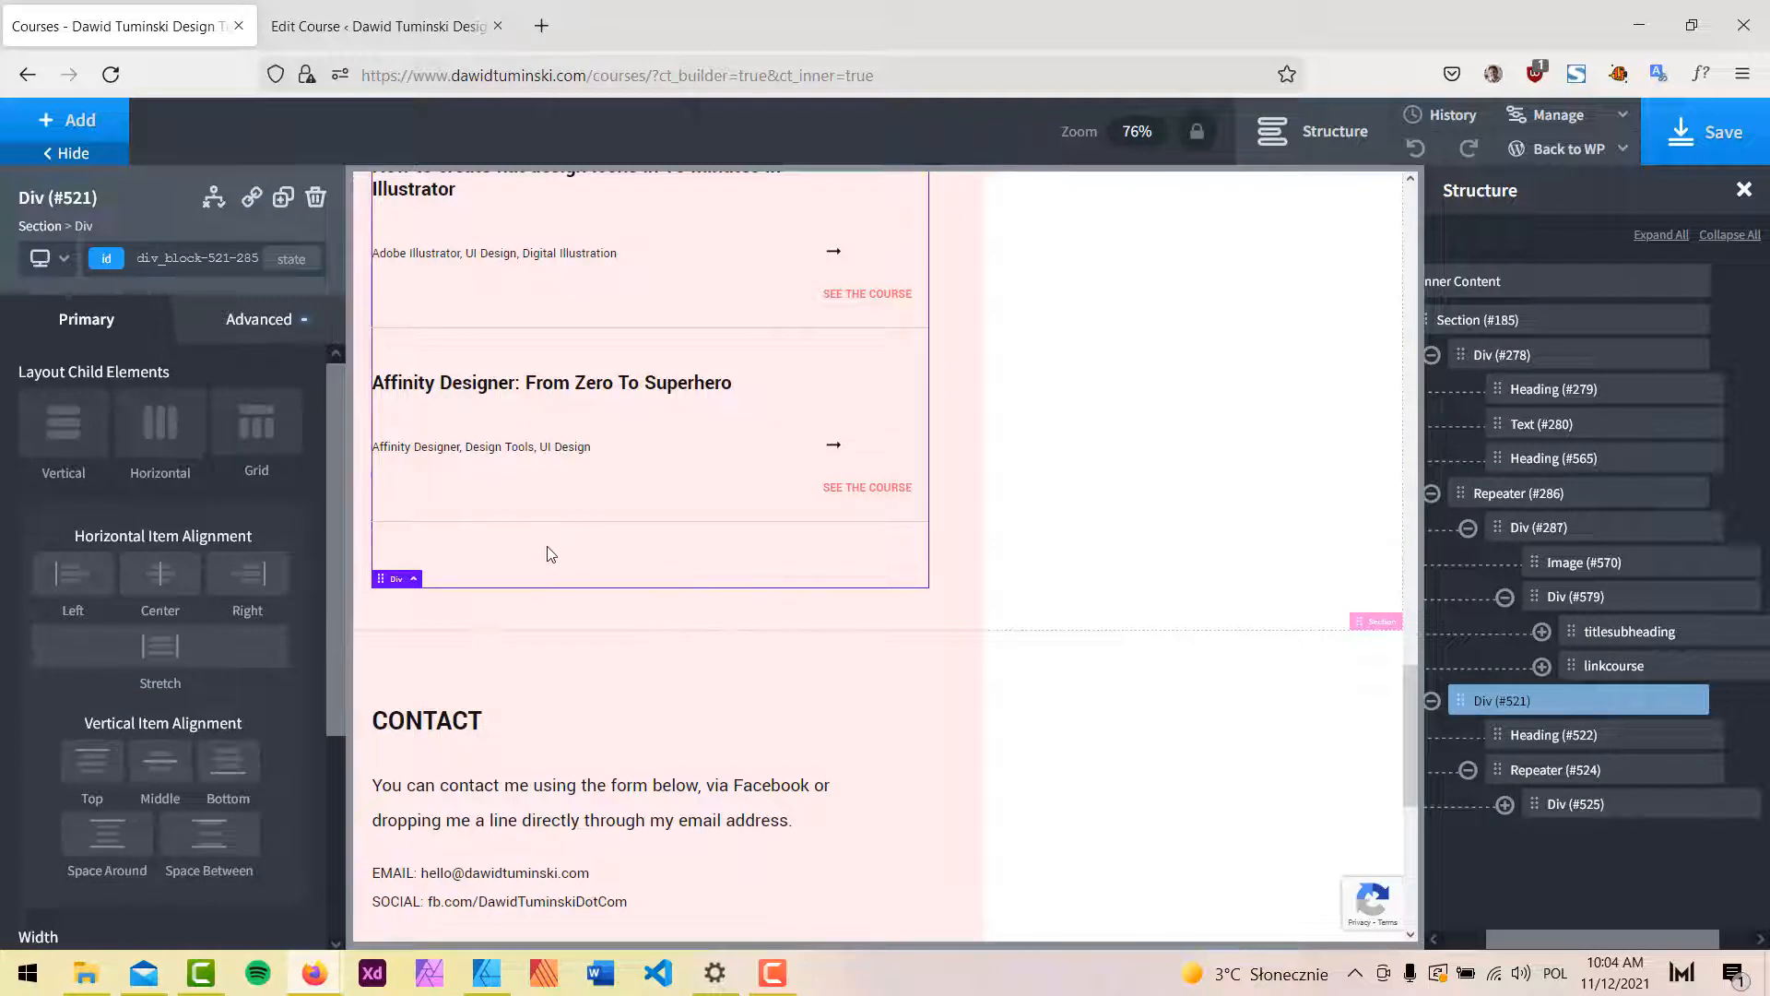
left_click(236, 311)
left_click(213, 429)
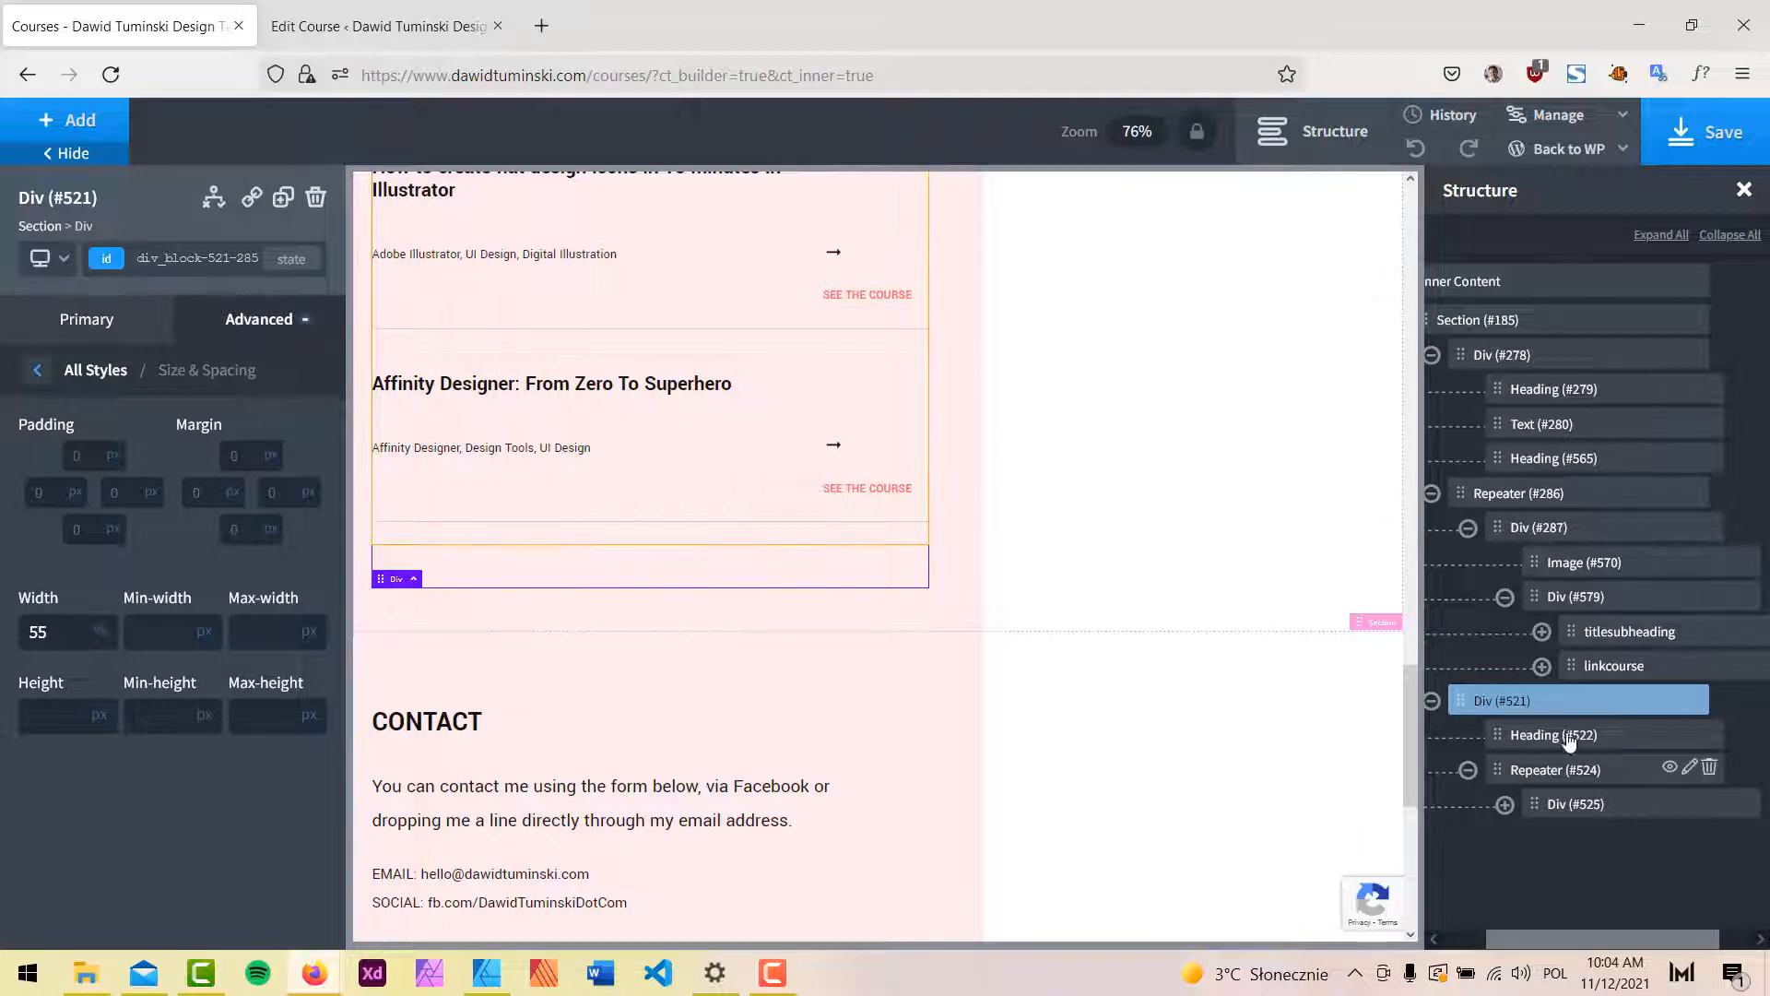
Remove the mrg-btm-m class from Repeater #524 and save the Courses page.
left_click(1544, 772)
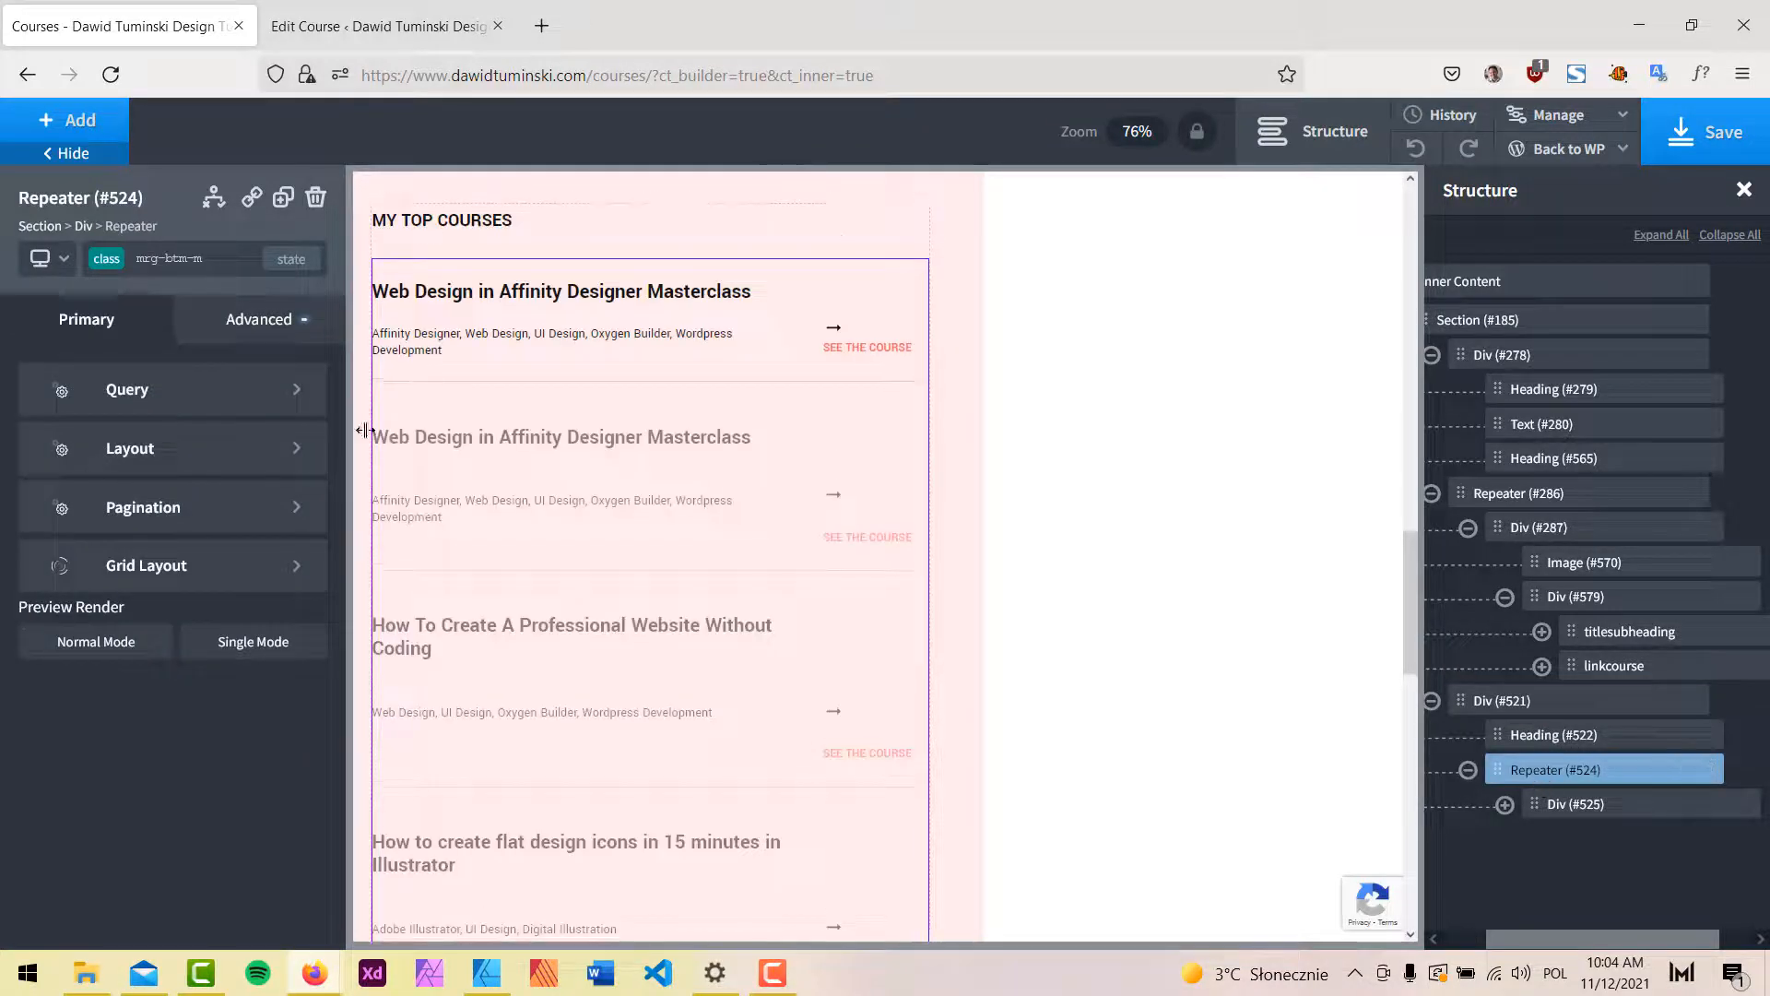
scroll(679, 553, "down", 8)
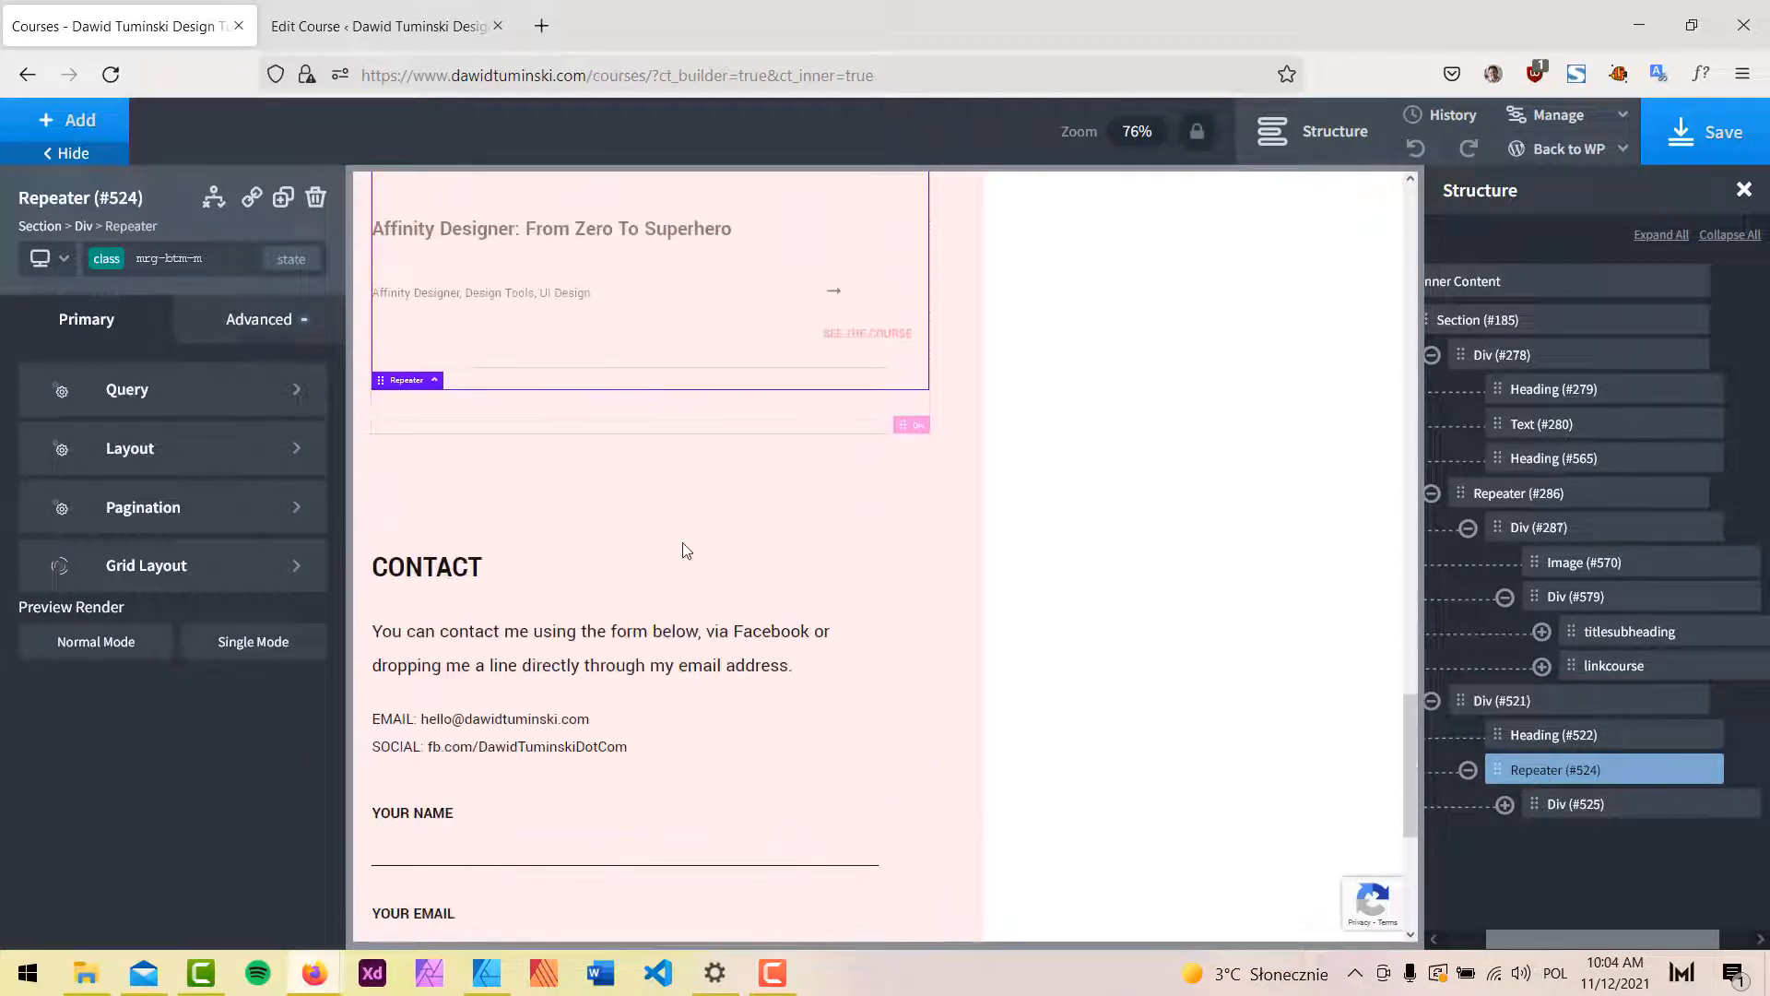
left_click(215, 257)
left_click(304, 390)
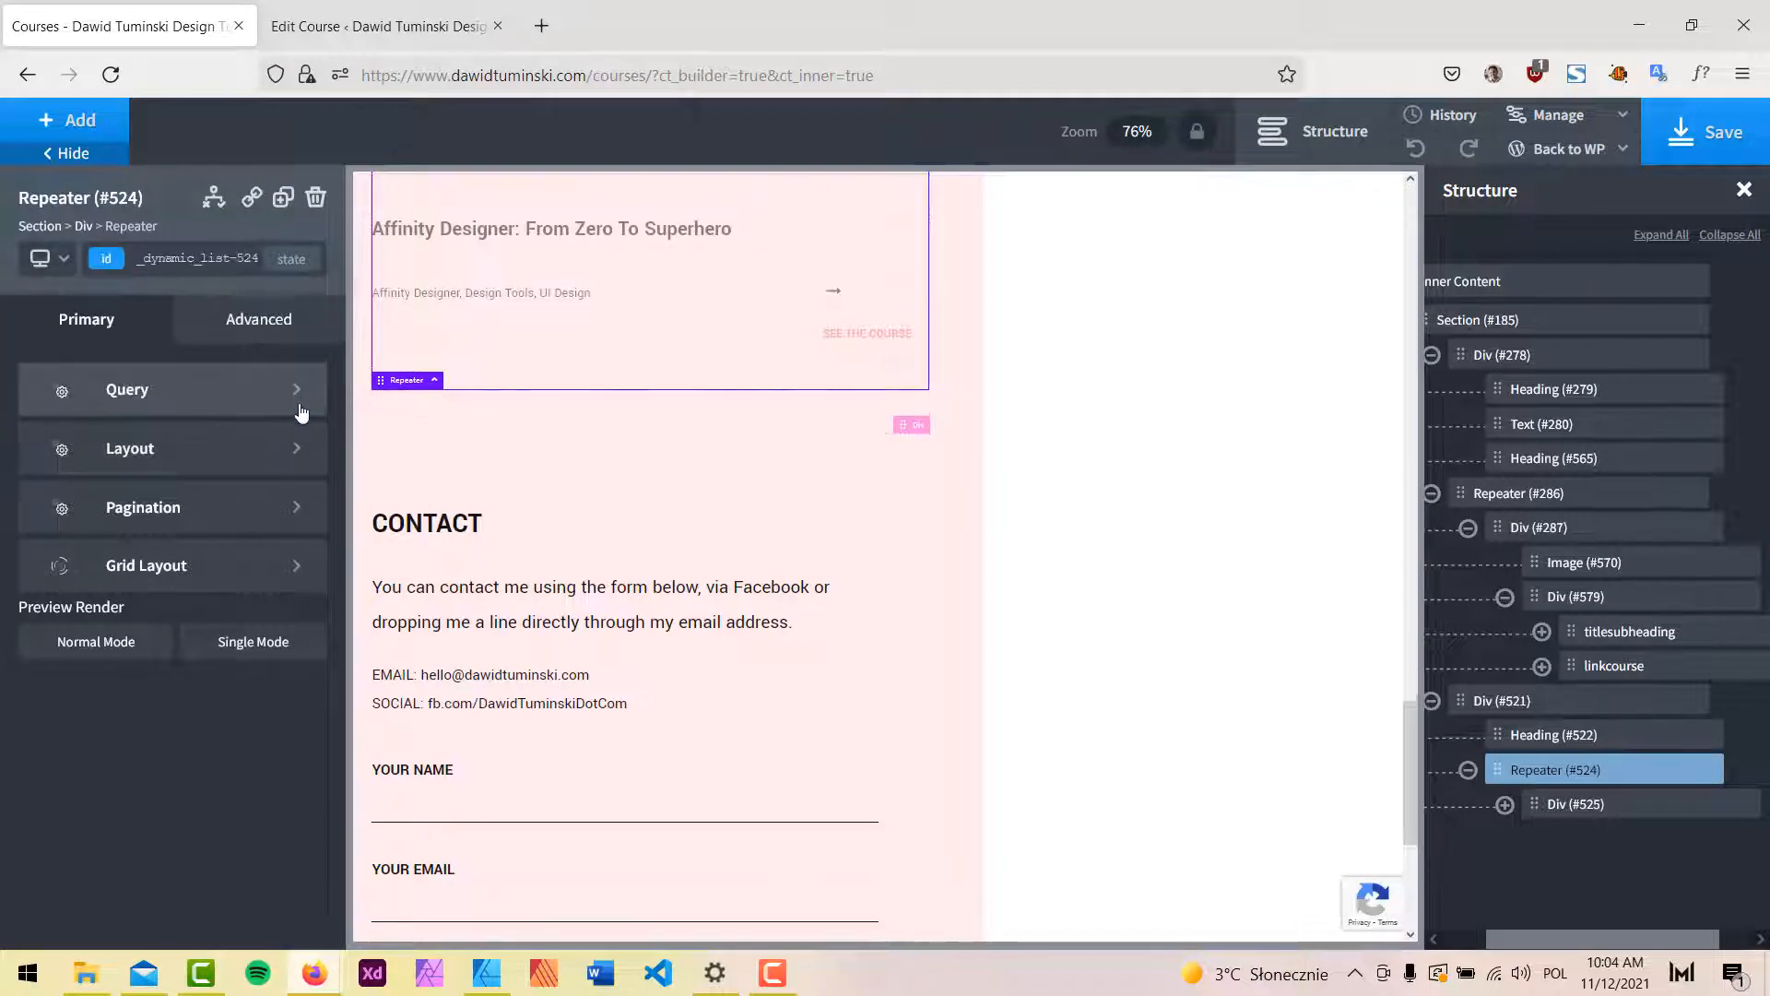
left_click(1710, 157)
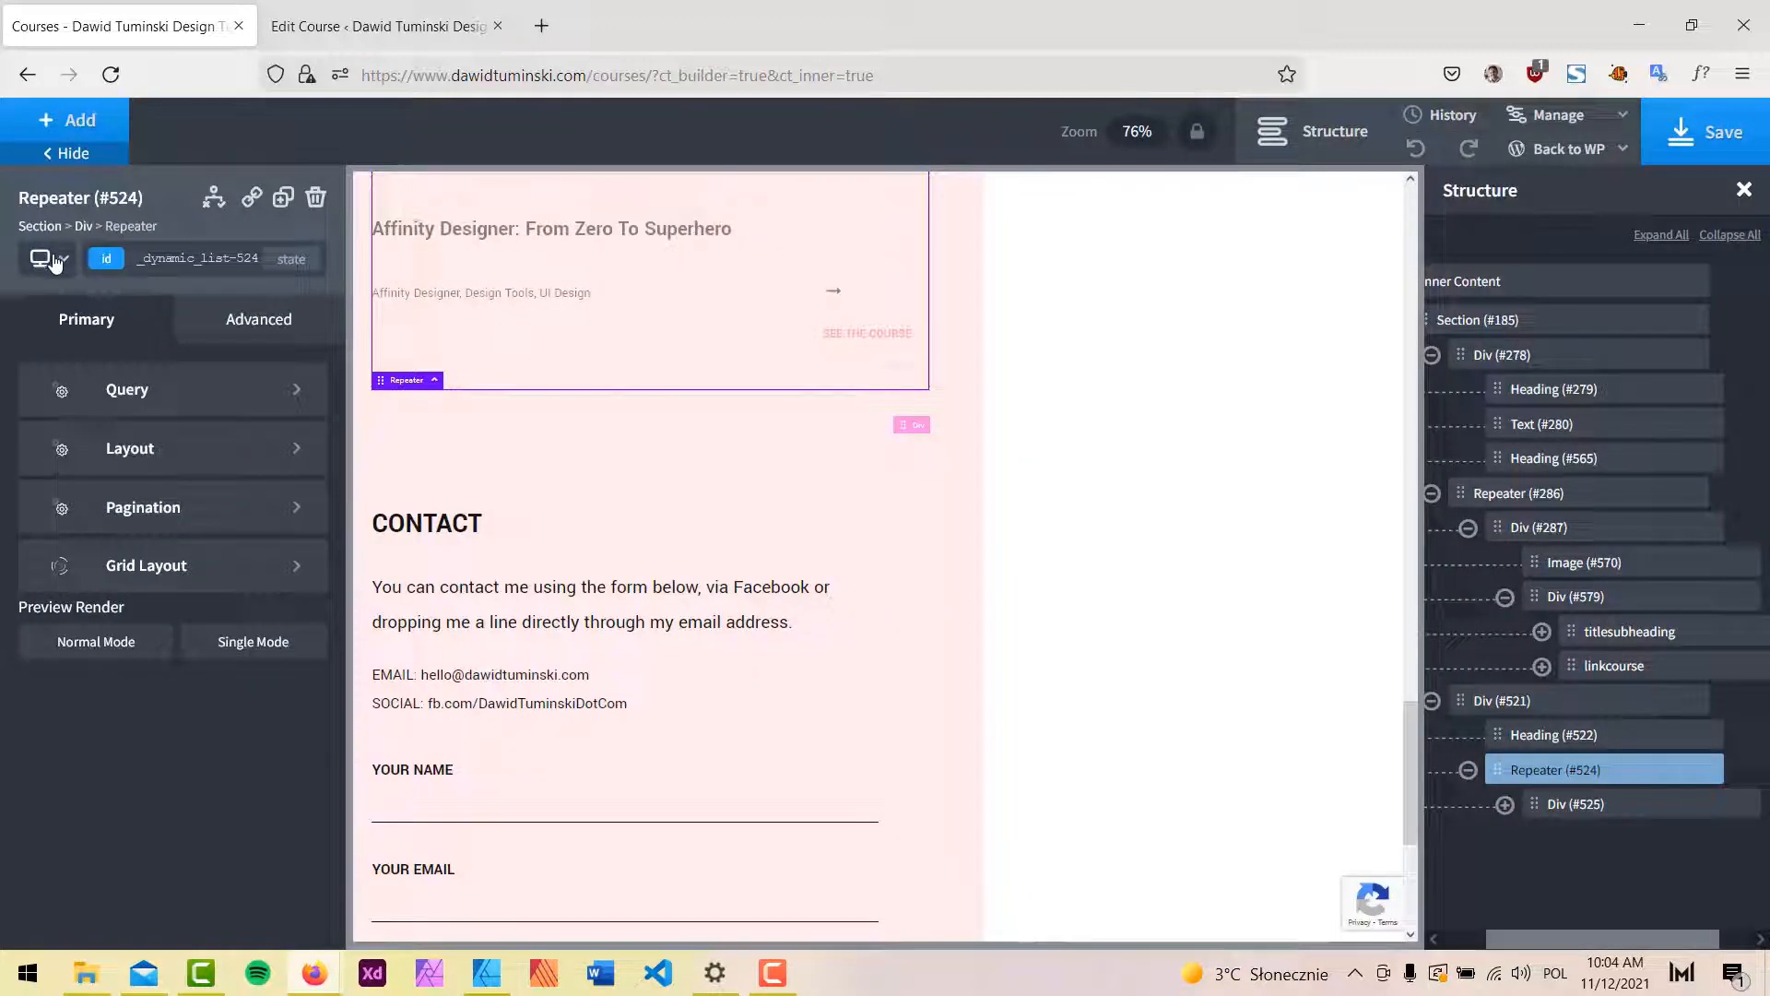
left_click(63, 258)
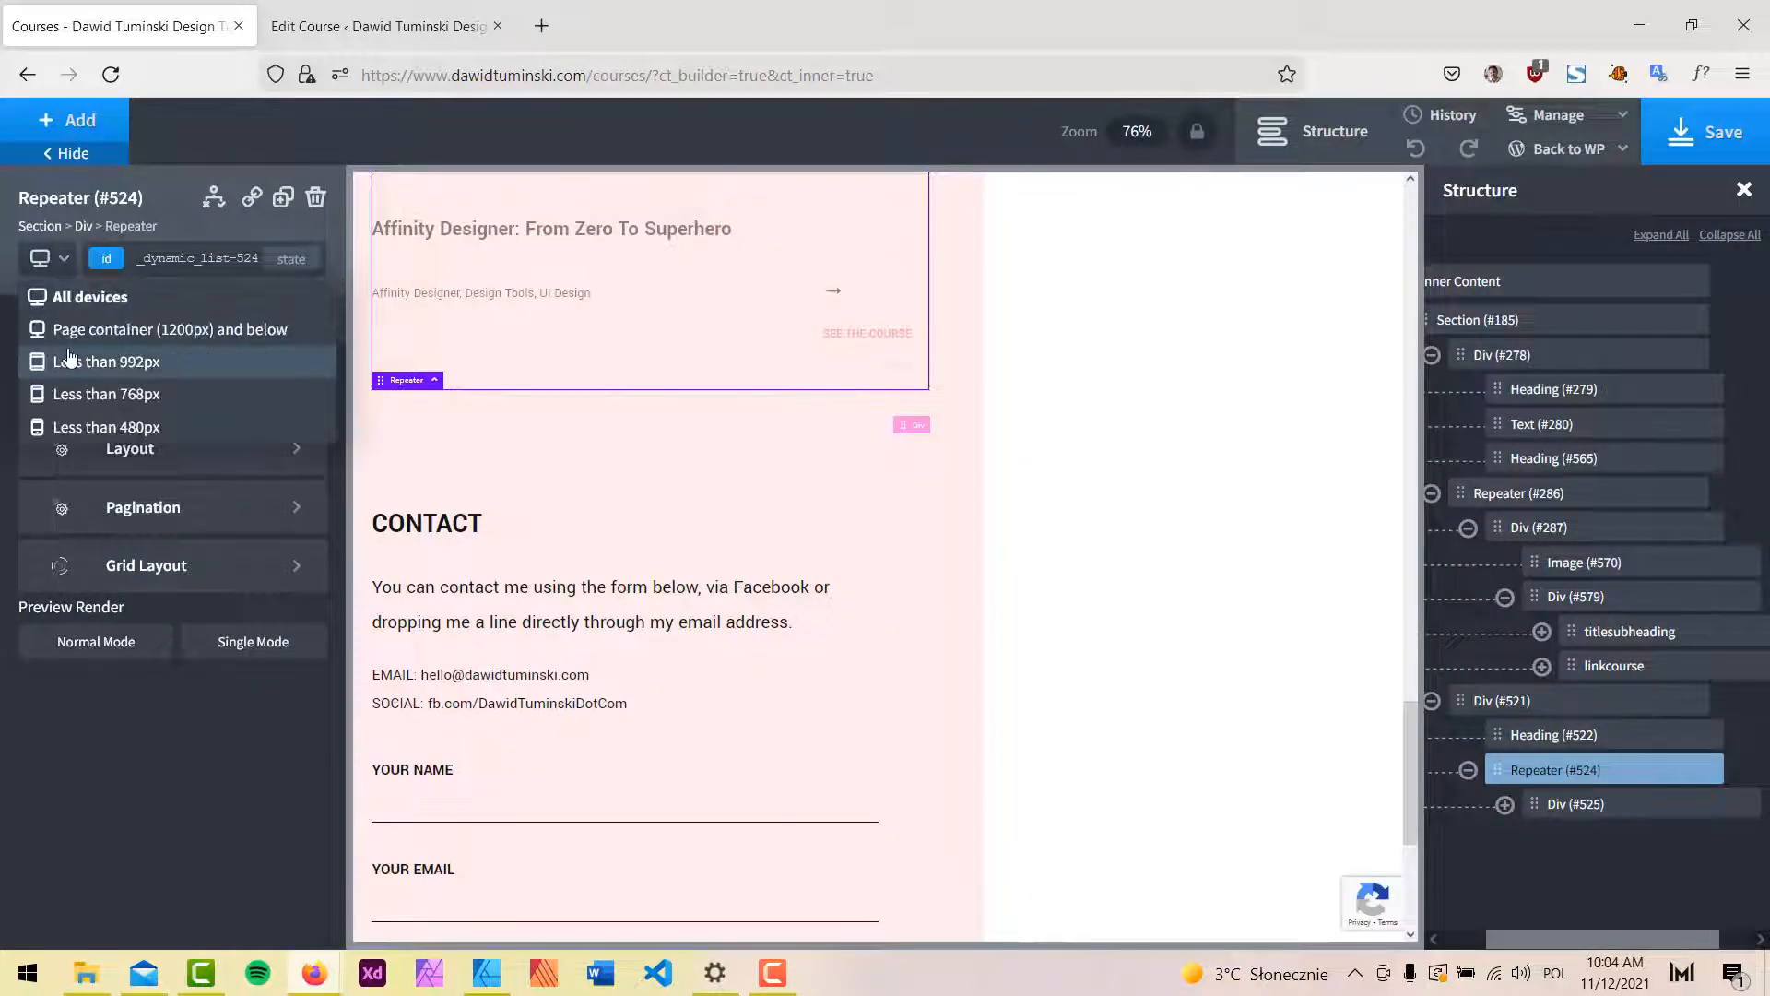
Preview at tablet width and bring up Repeater #286's size and spacing settings for all devices.
left_click(69, 361)
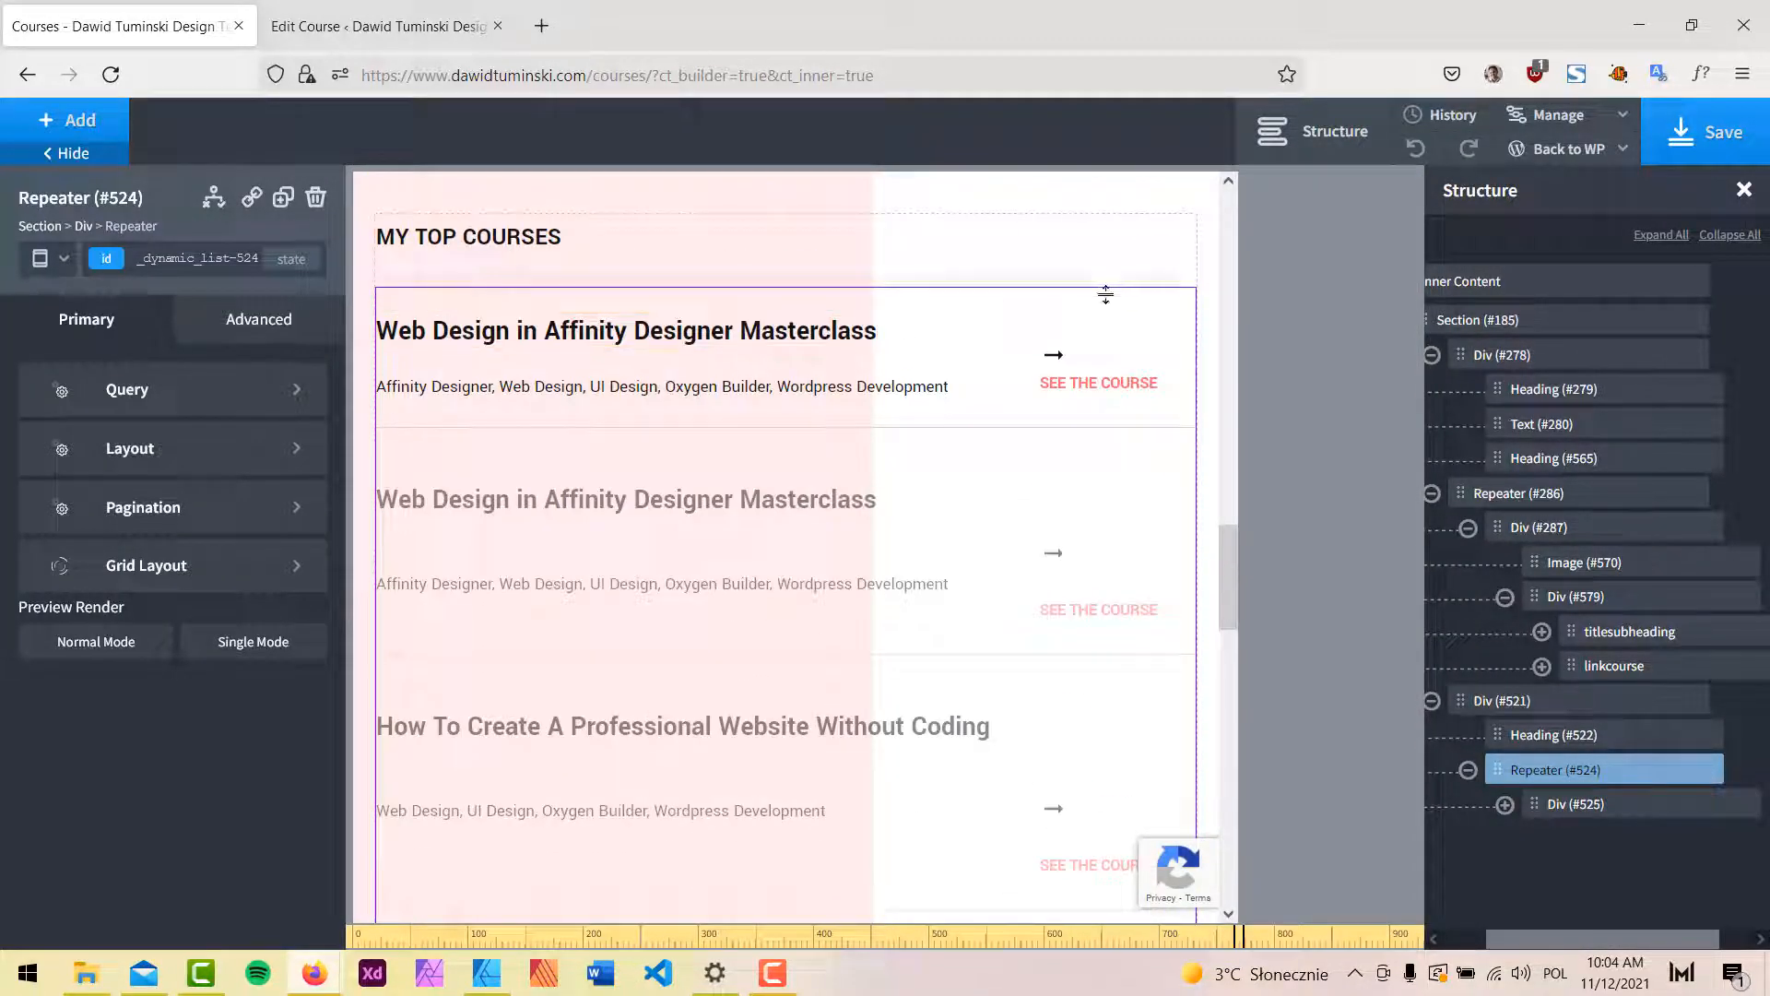
scroll(1086, 313, "down", 1)
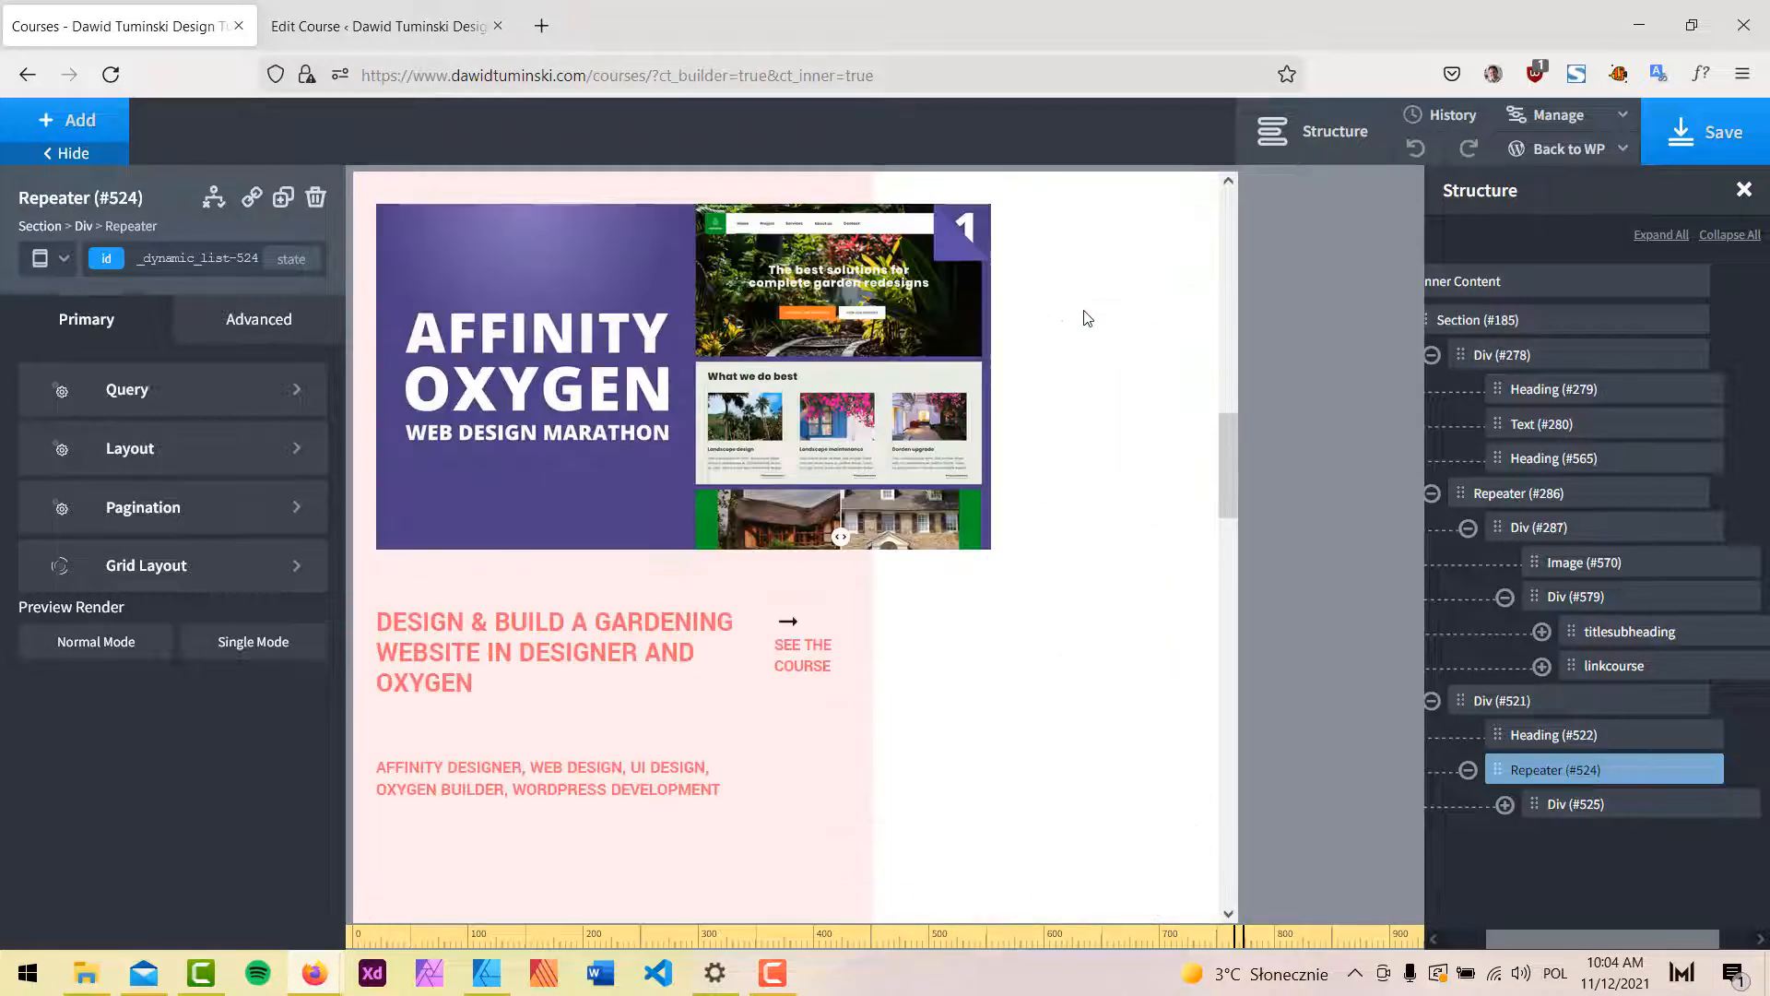
scroll(1085, 318, "down", 4)
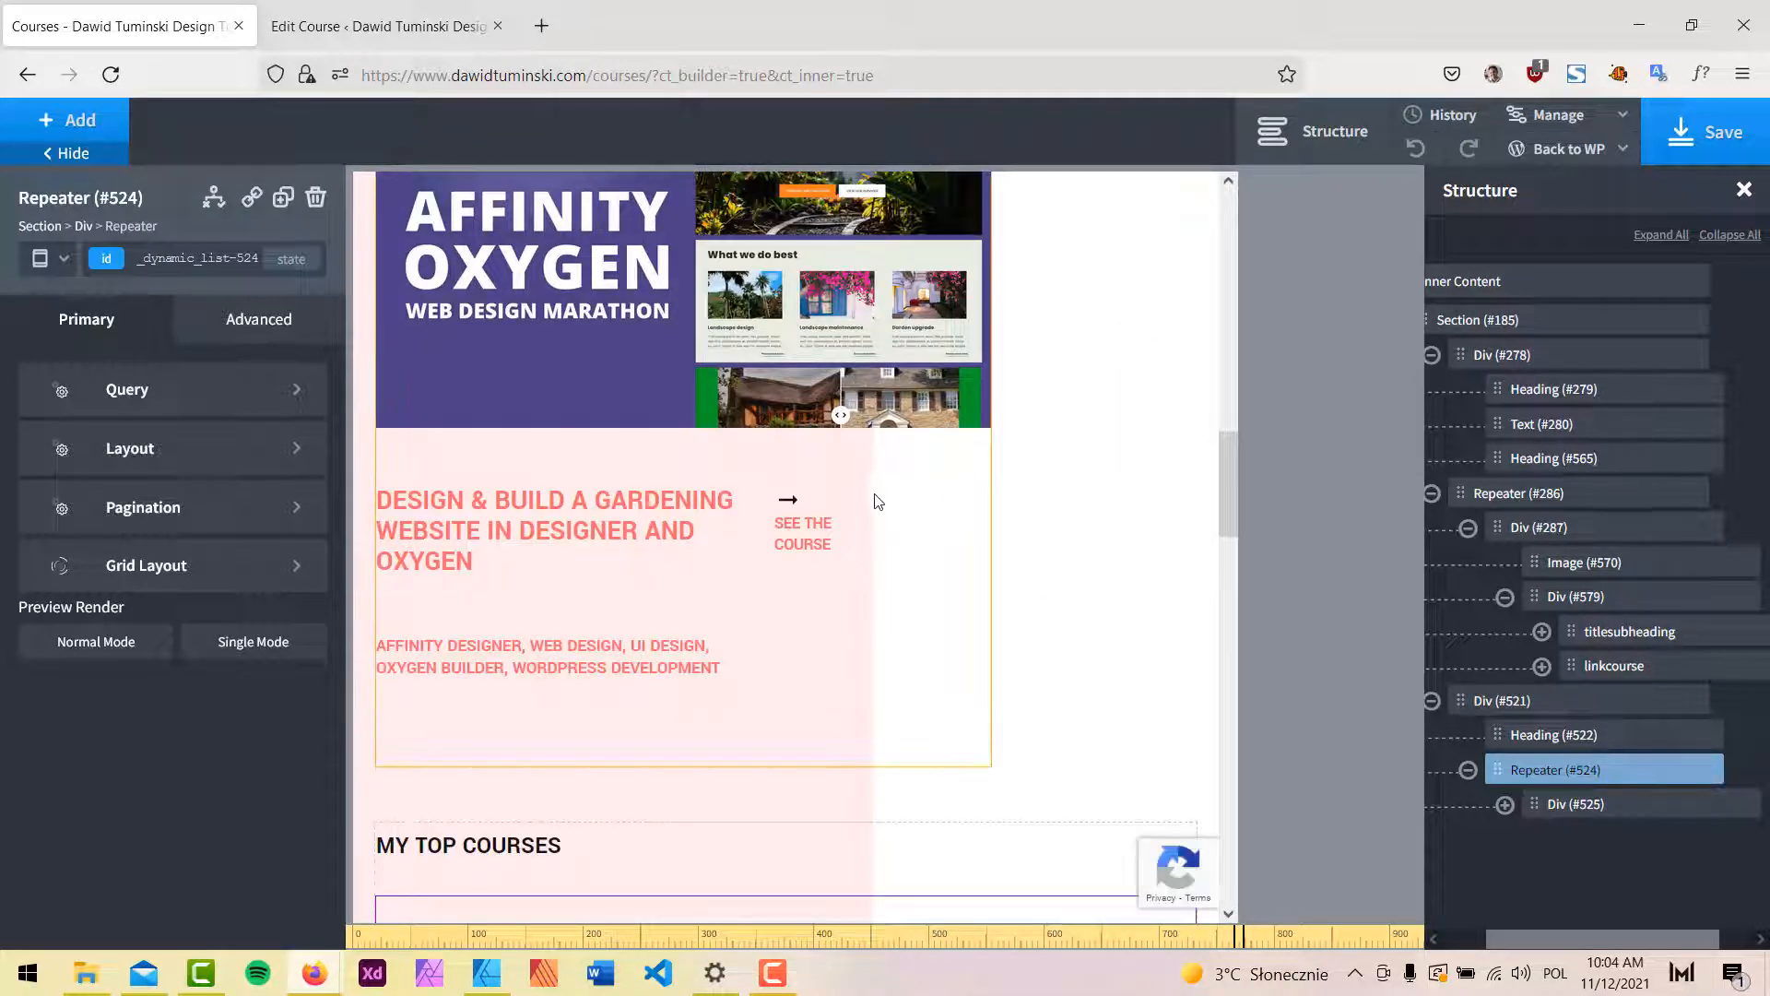
left_click(959, 522)
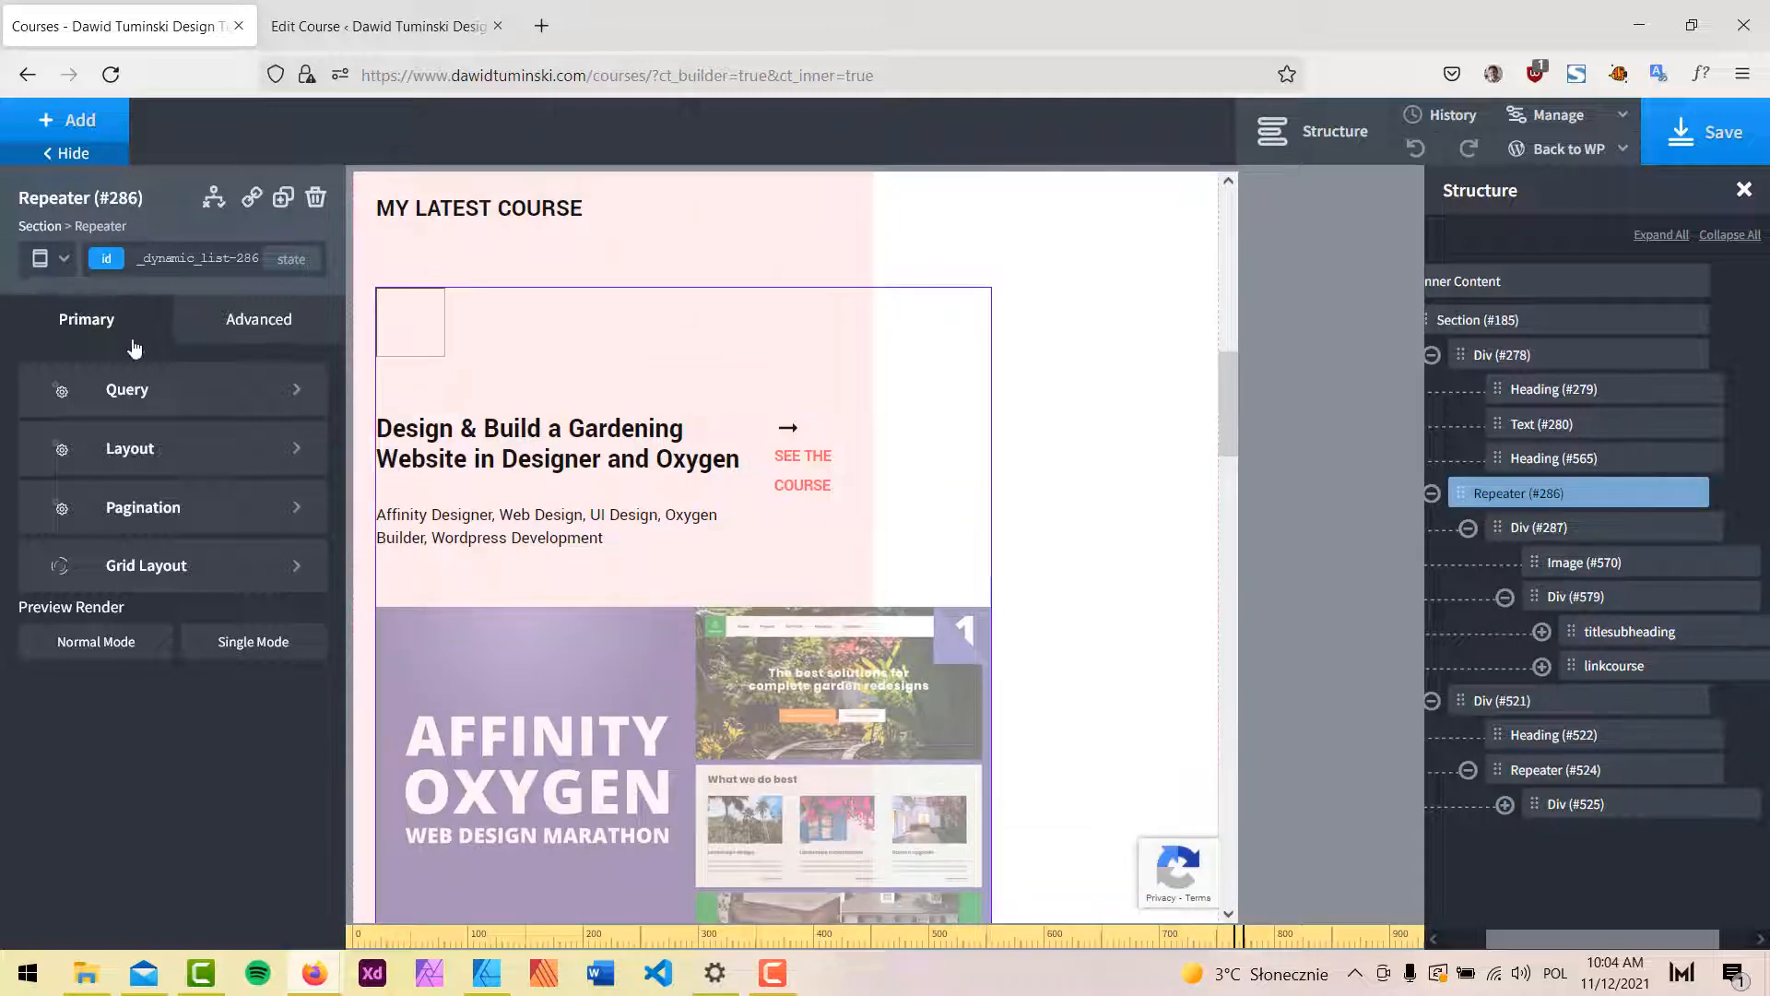
left_click(51, 258)
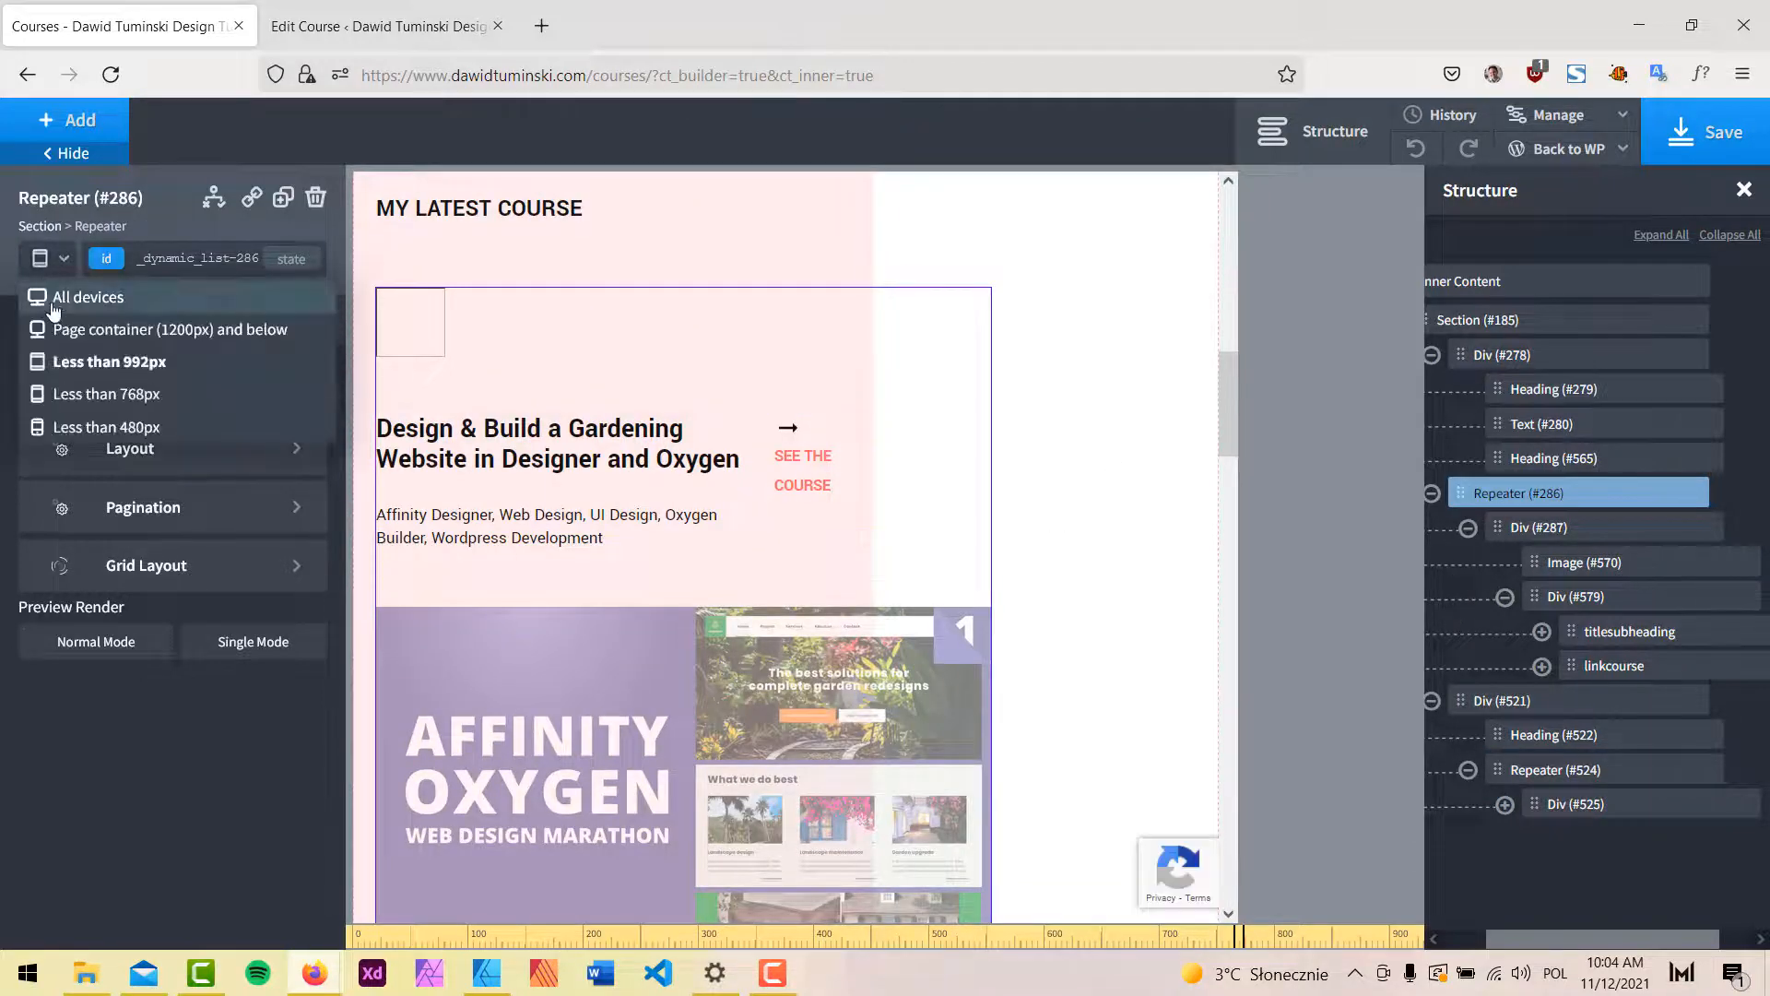
left_click(62, 308)
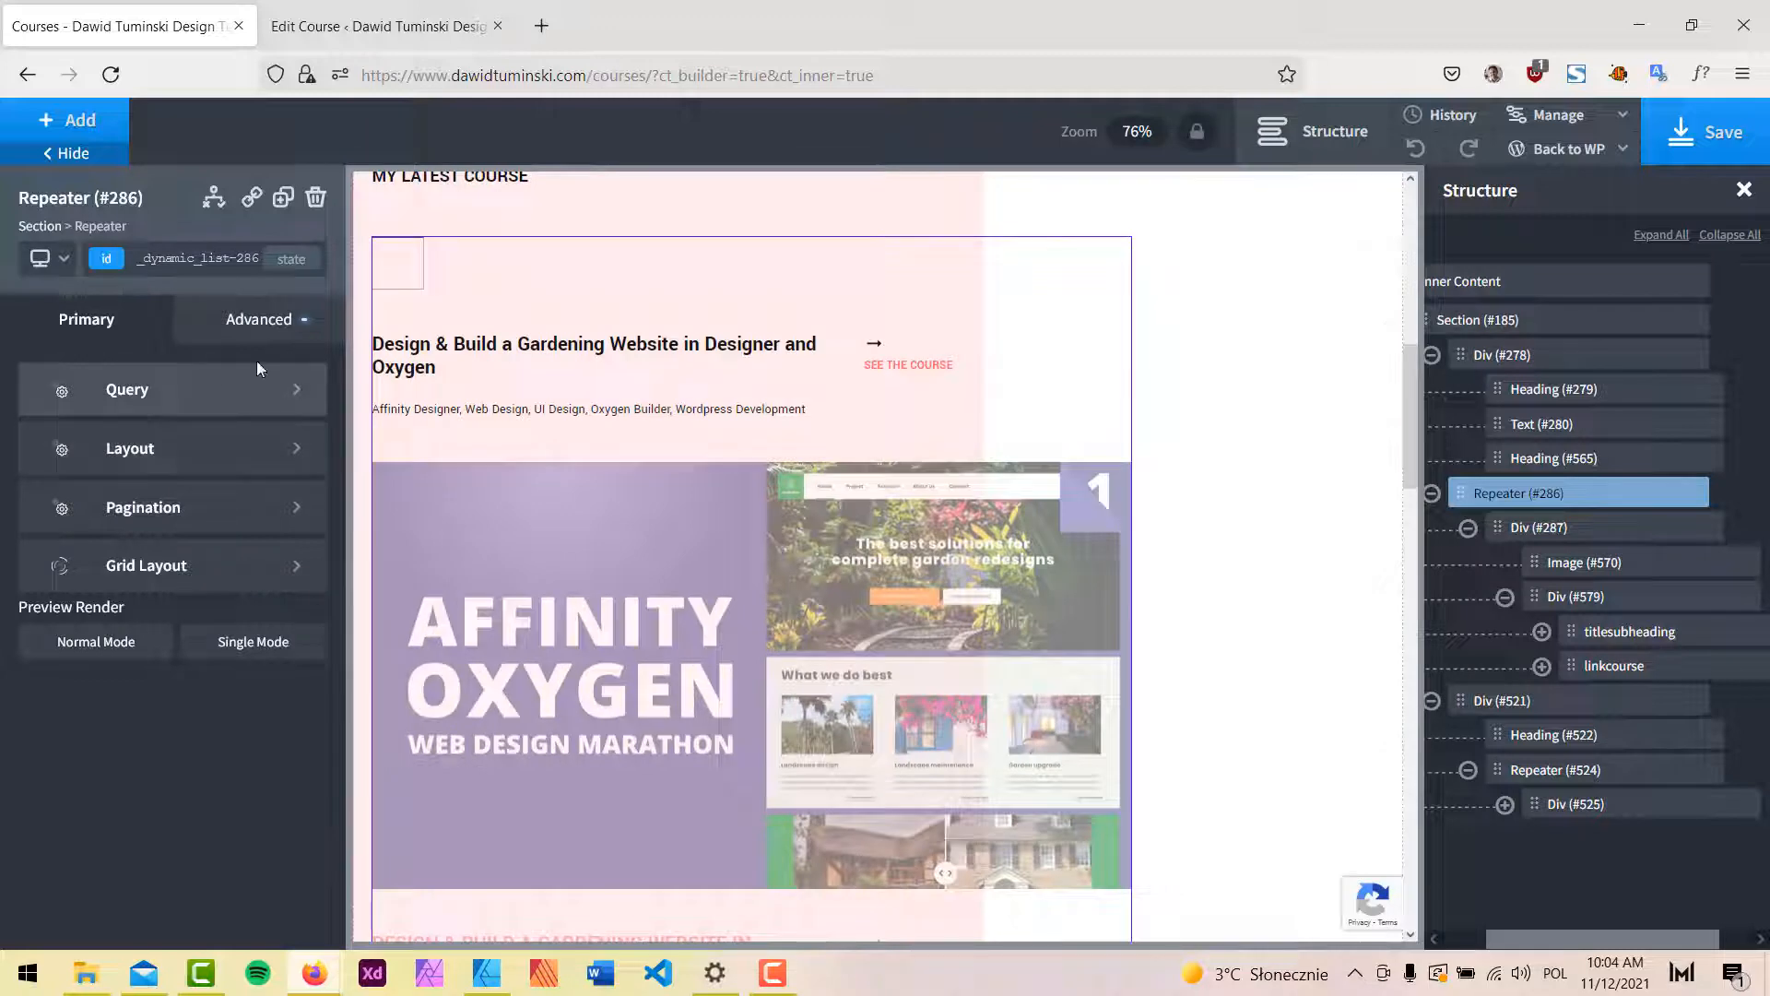
left_click(230, 340)
left_click(197, 442)
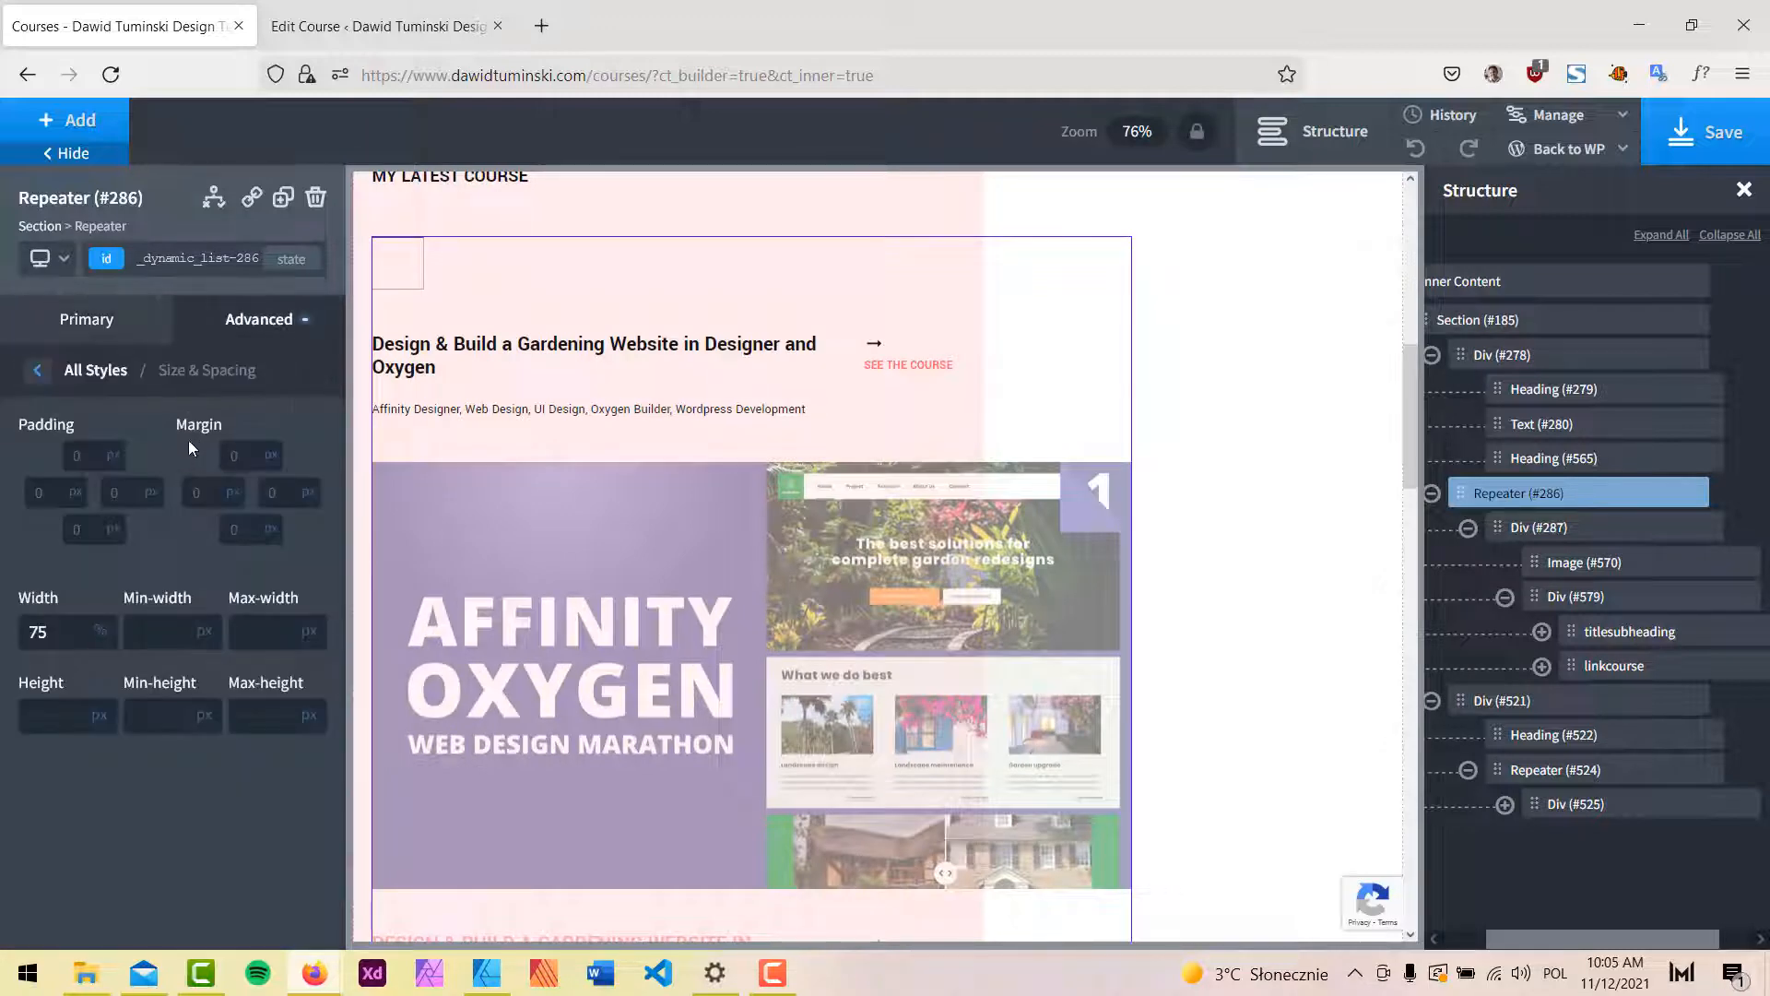
Set Repeater #286's width to 100% below 992px, then preview at under 480px.
left_click(61, 260)
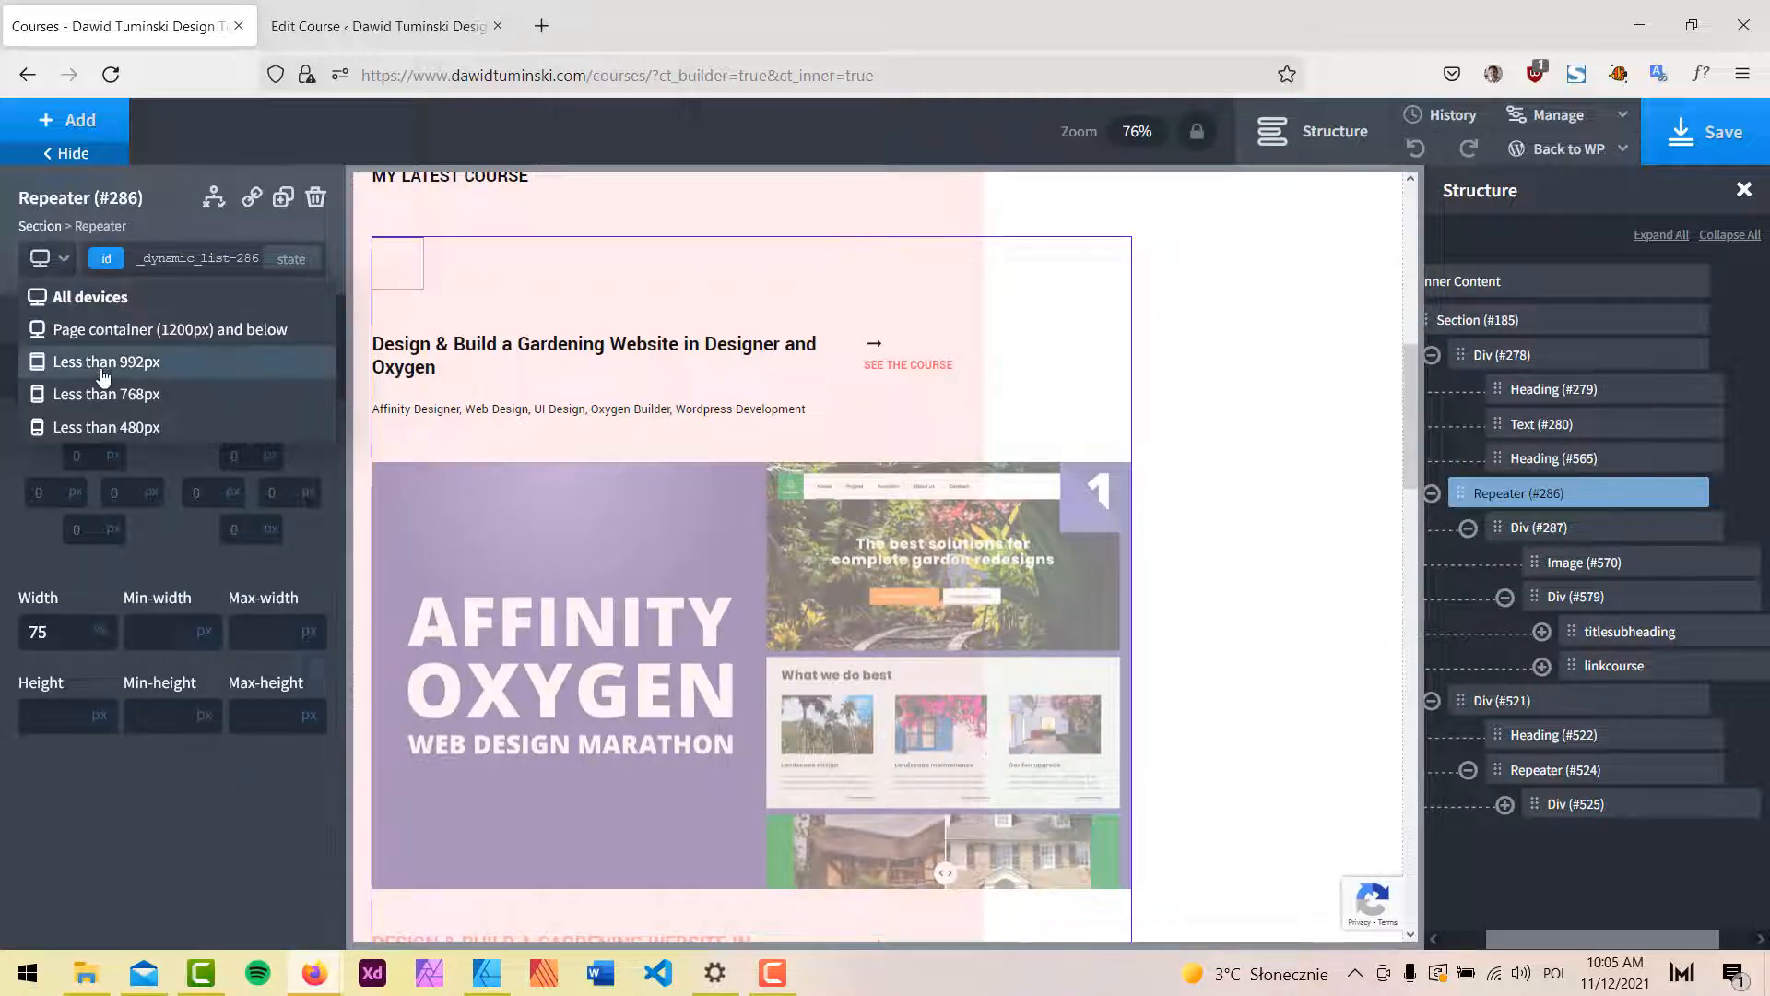
left_click(50, 360)
type("100")
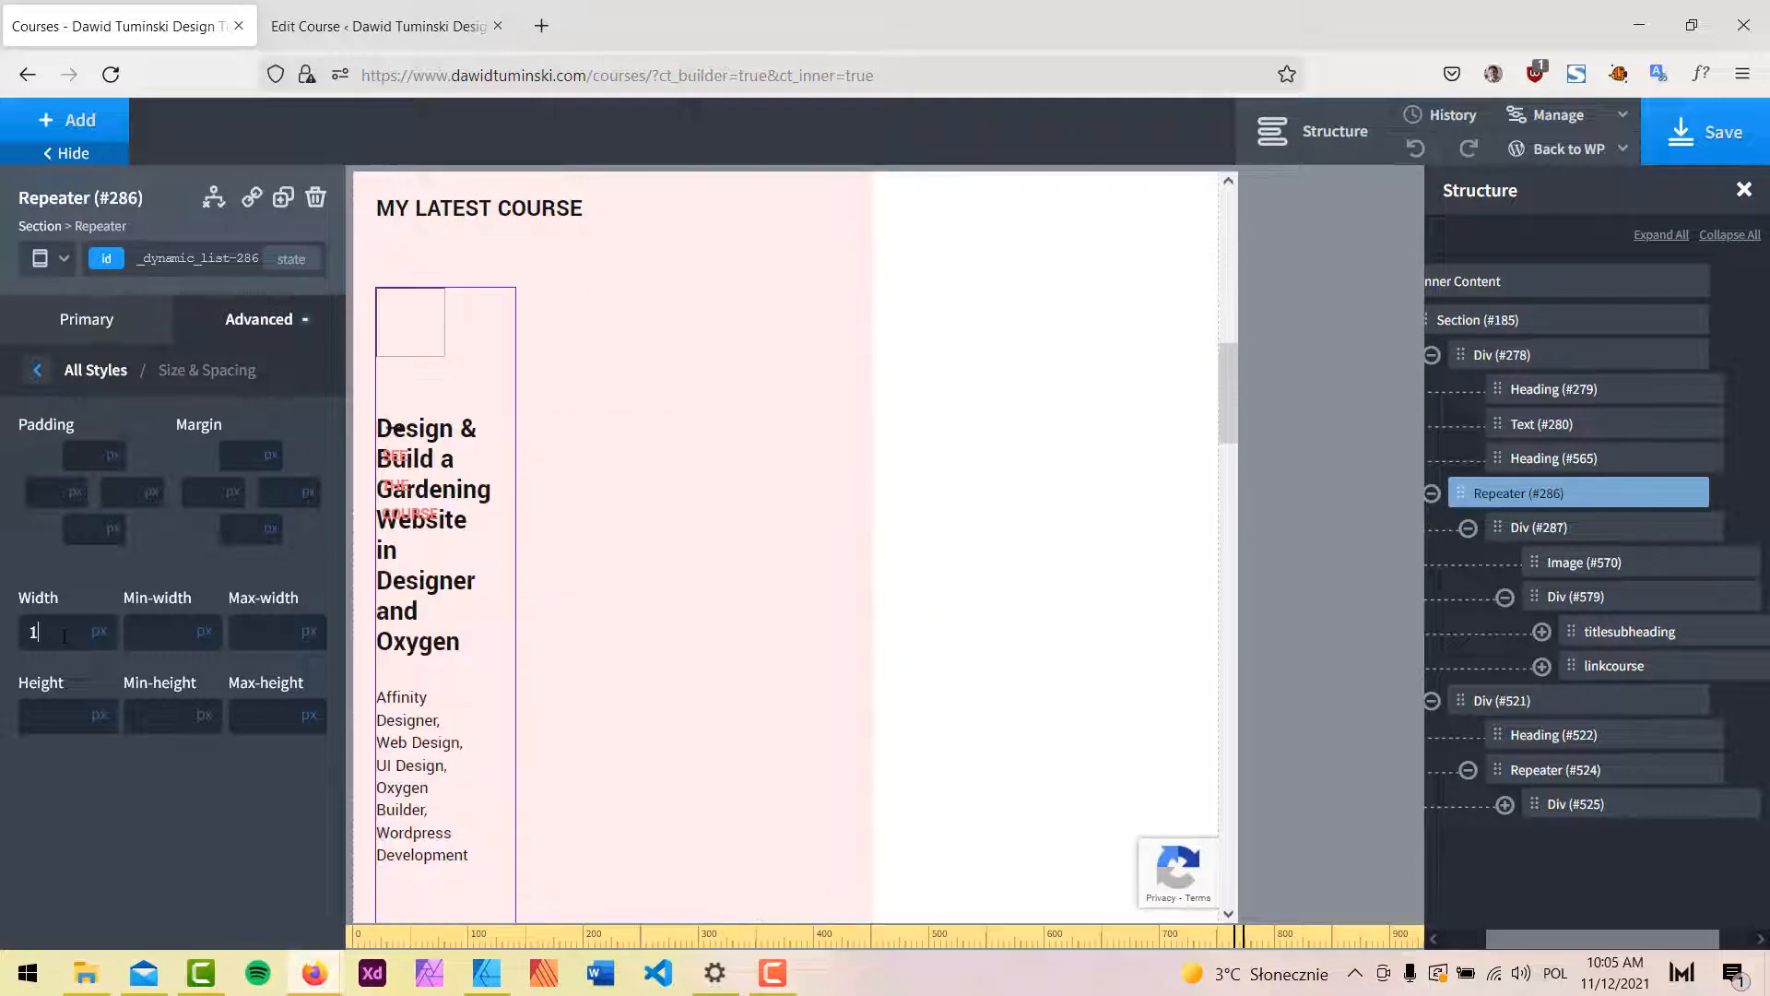
left_click(103, 630)
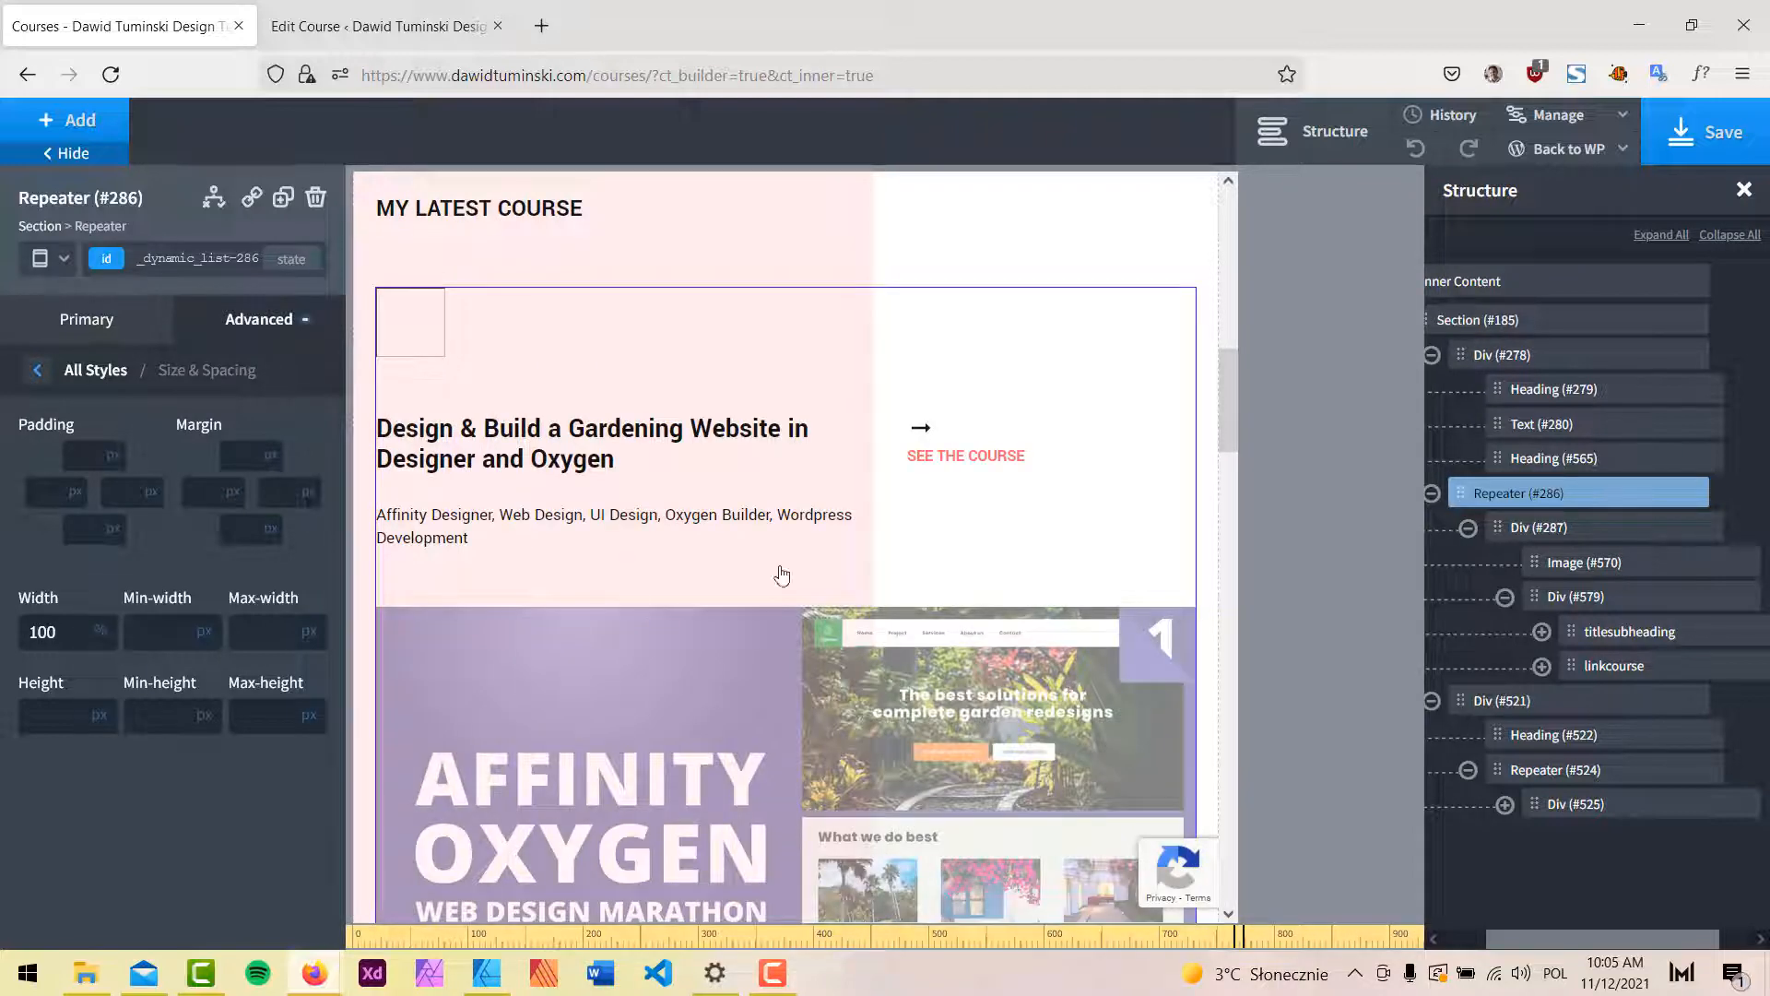
scroll(1014, 517, "down", 5)
scroll(1065, 497, "down", 15)
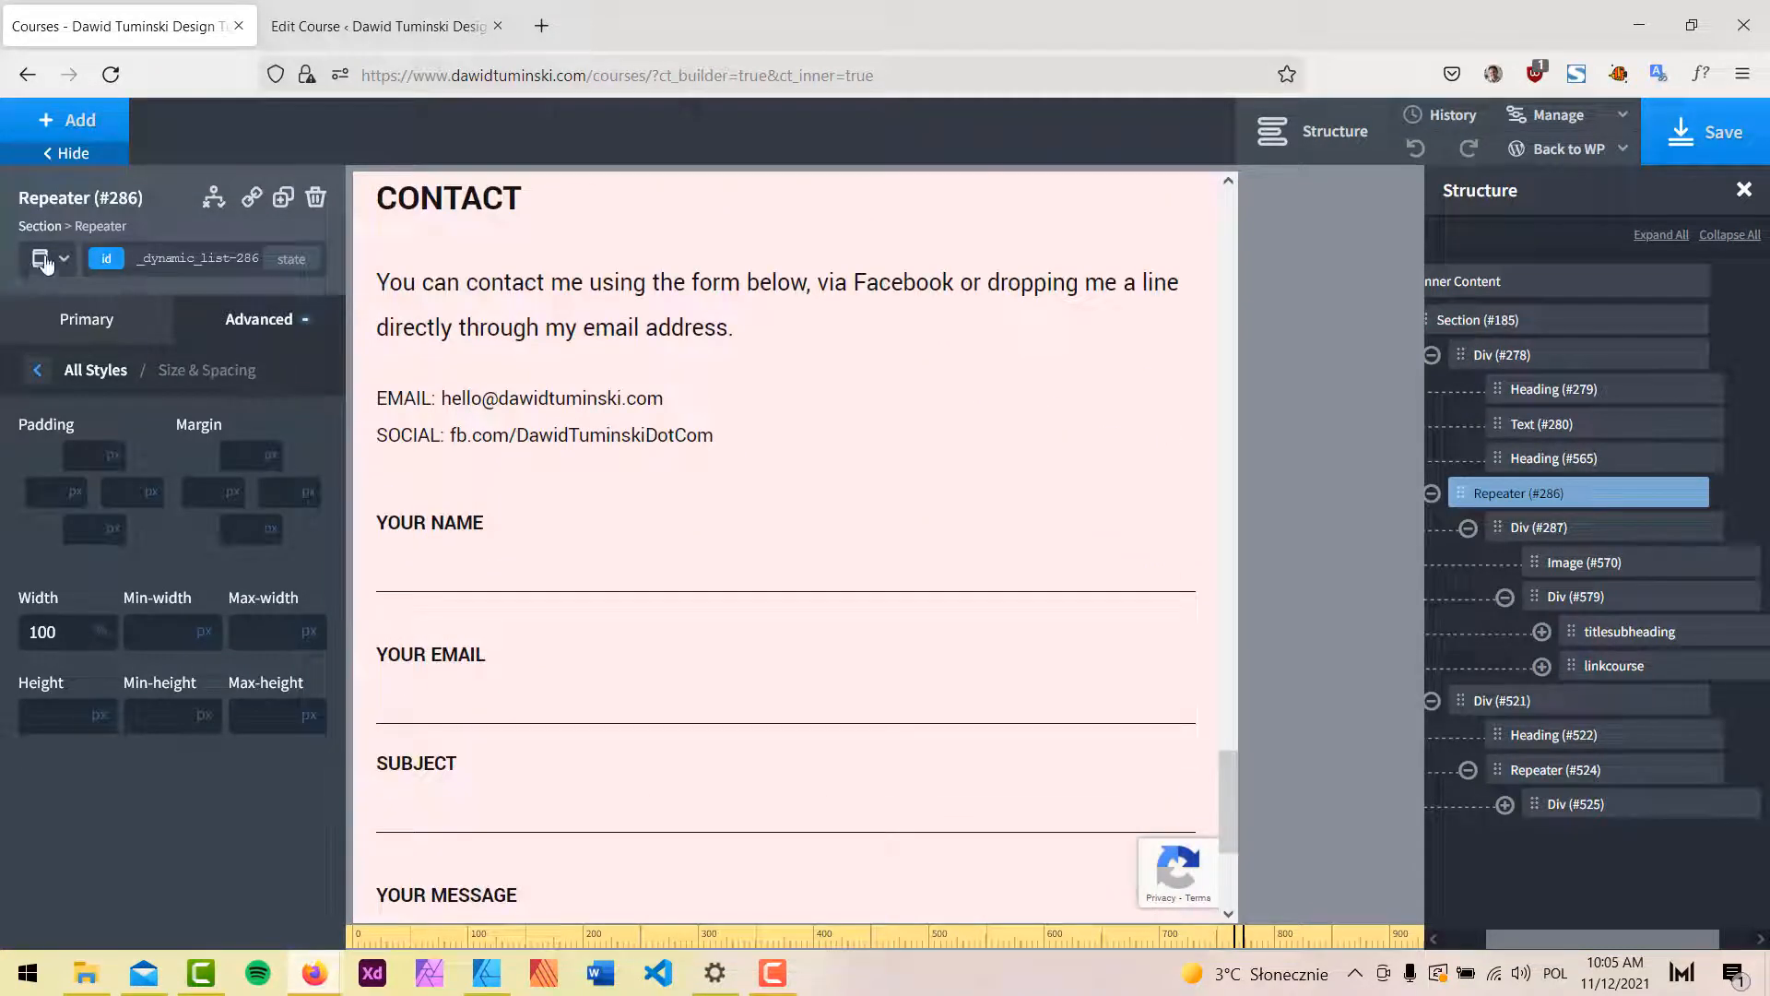
left_click(46, 263)
left_click(84, 426)
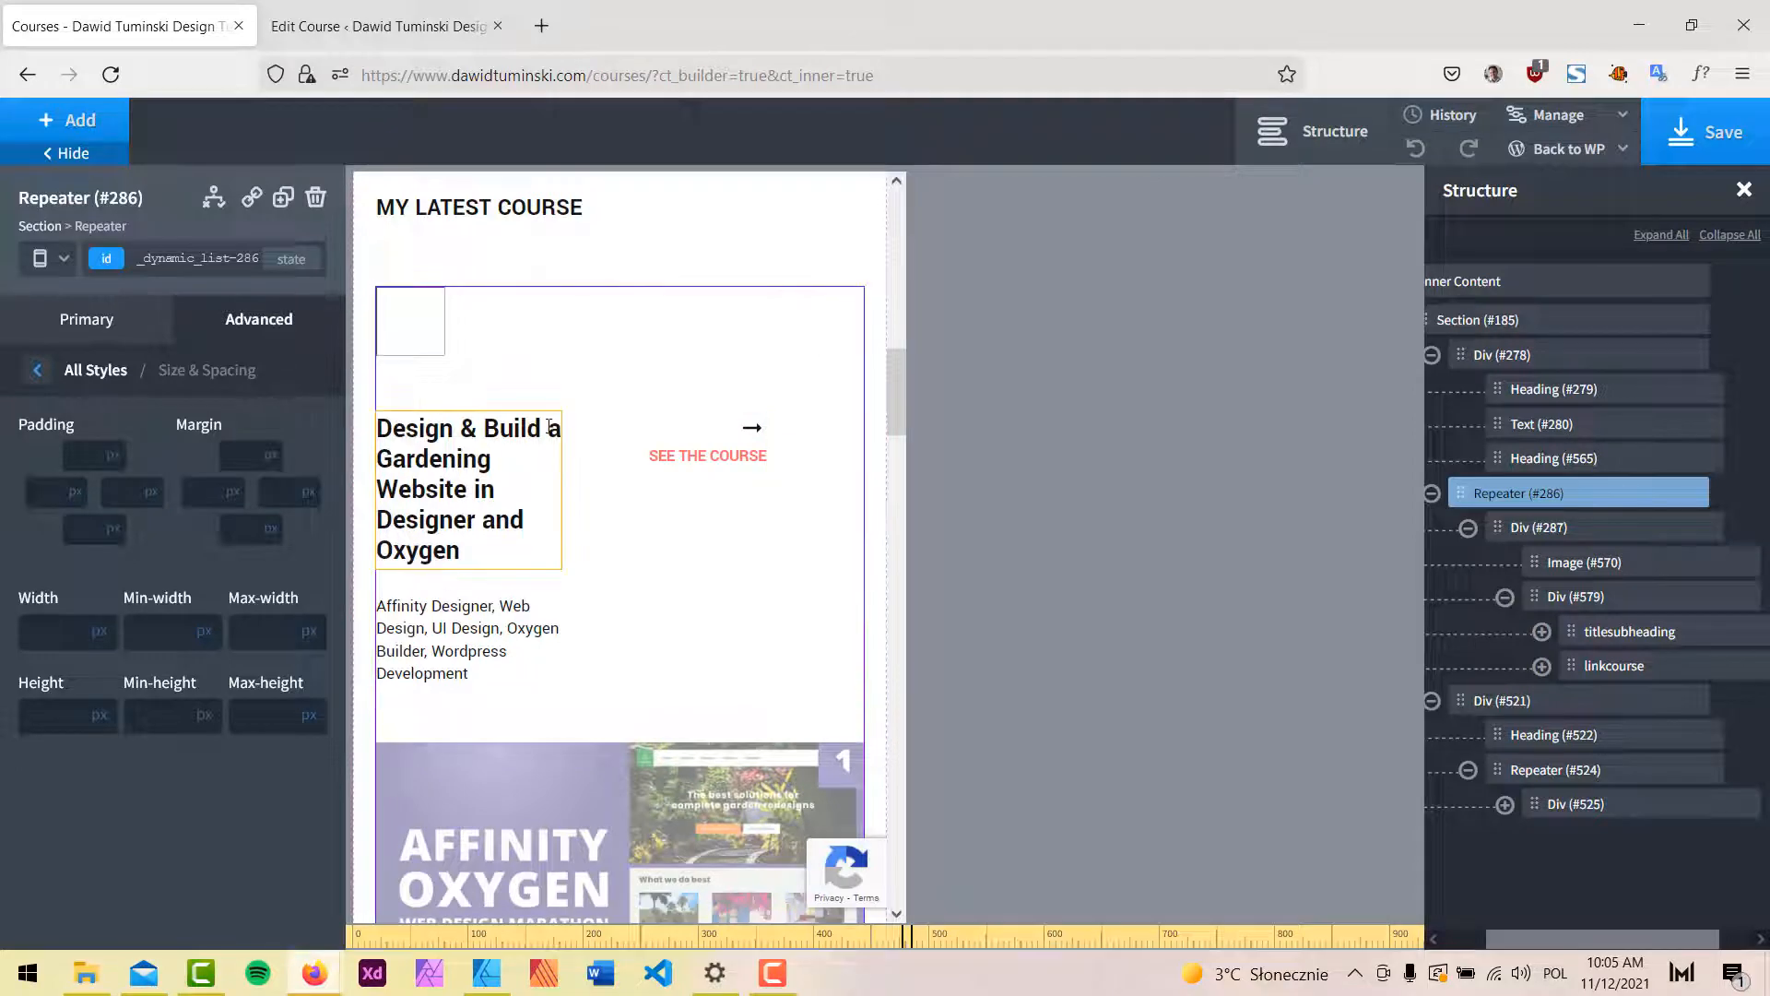
Switch Div #579 to a vertical layout with a width of 100%.
left_click(547, 427)
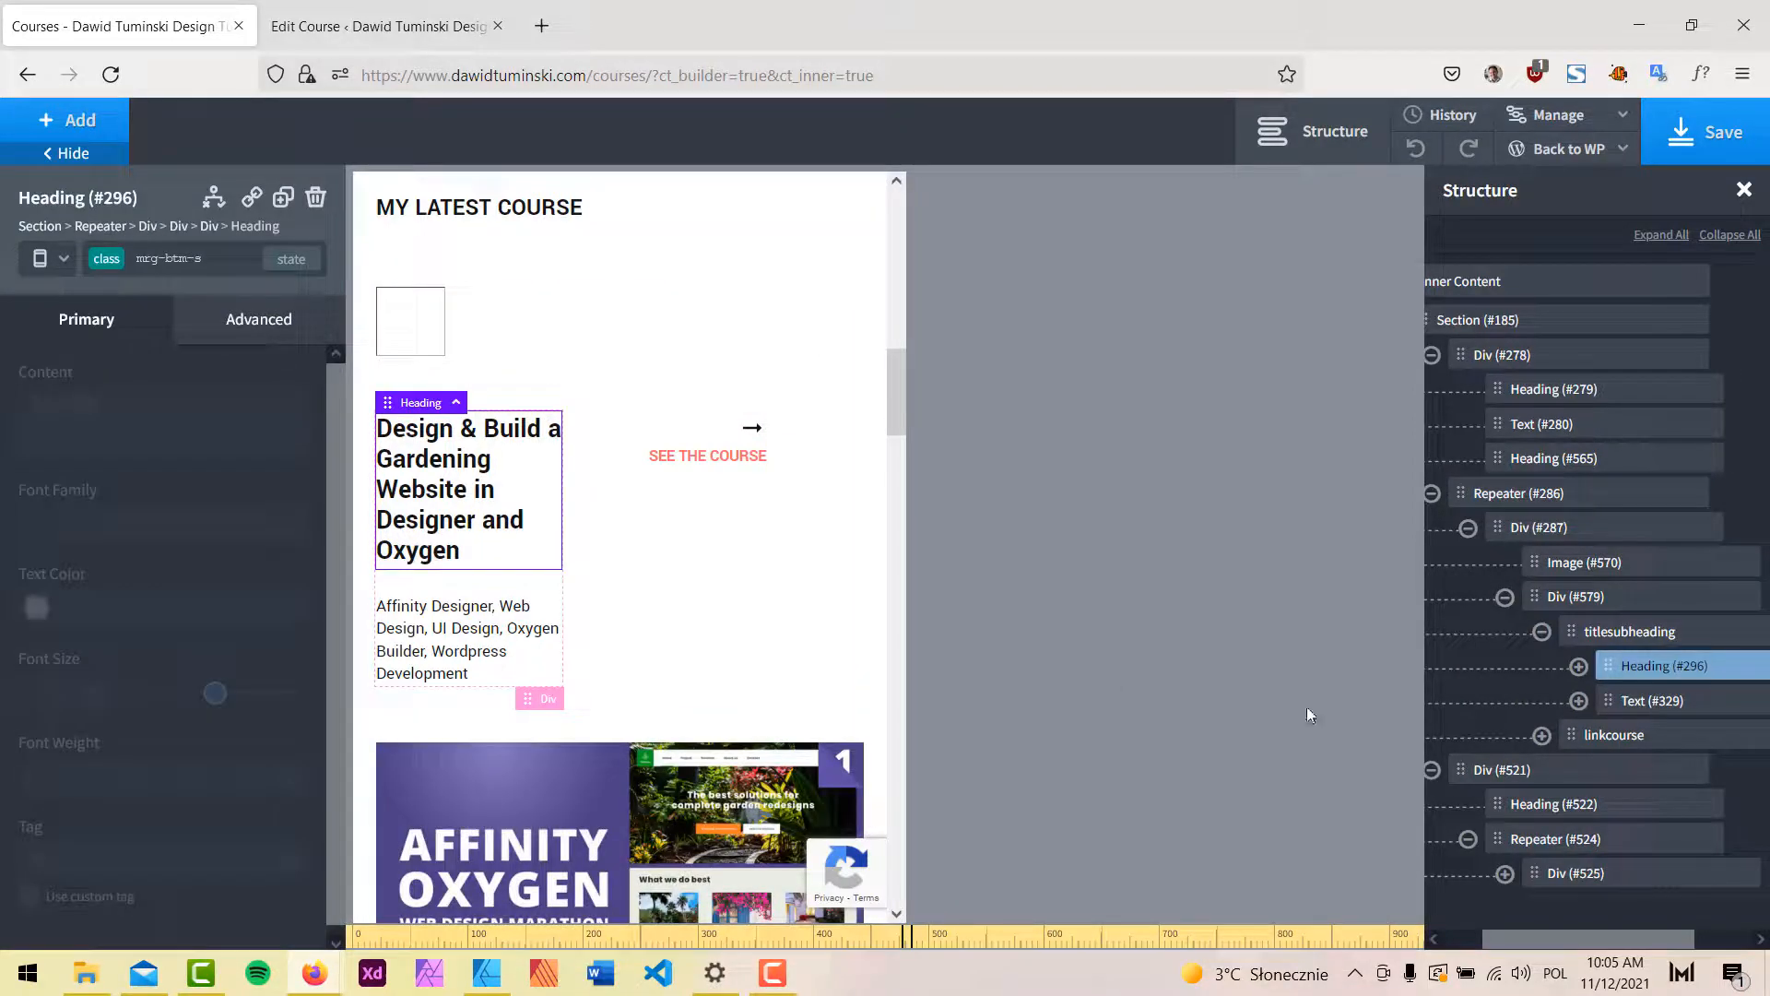
left_click(1576, 597)
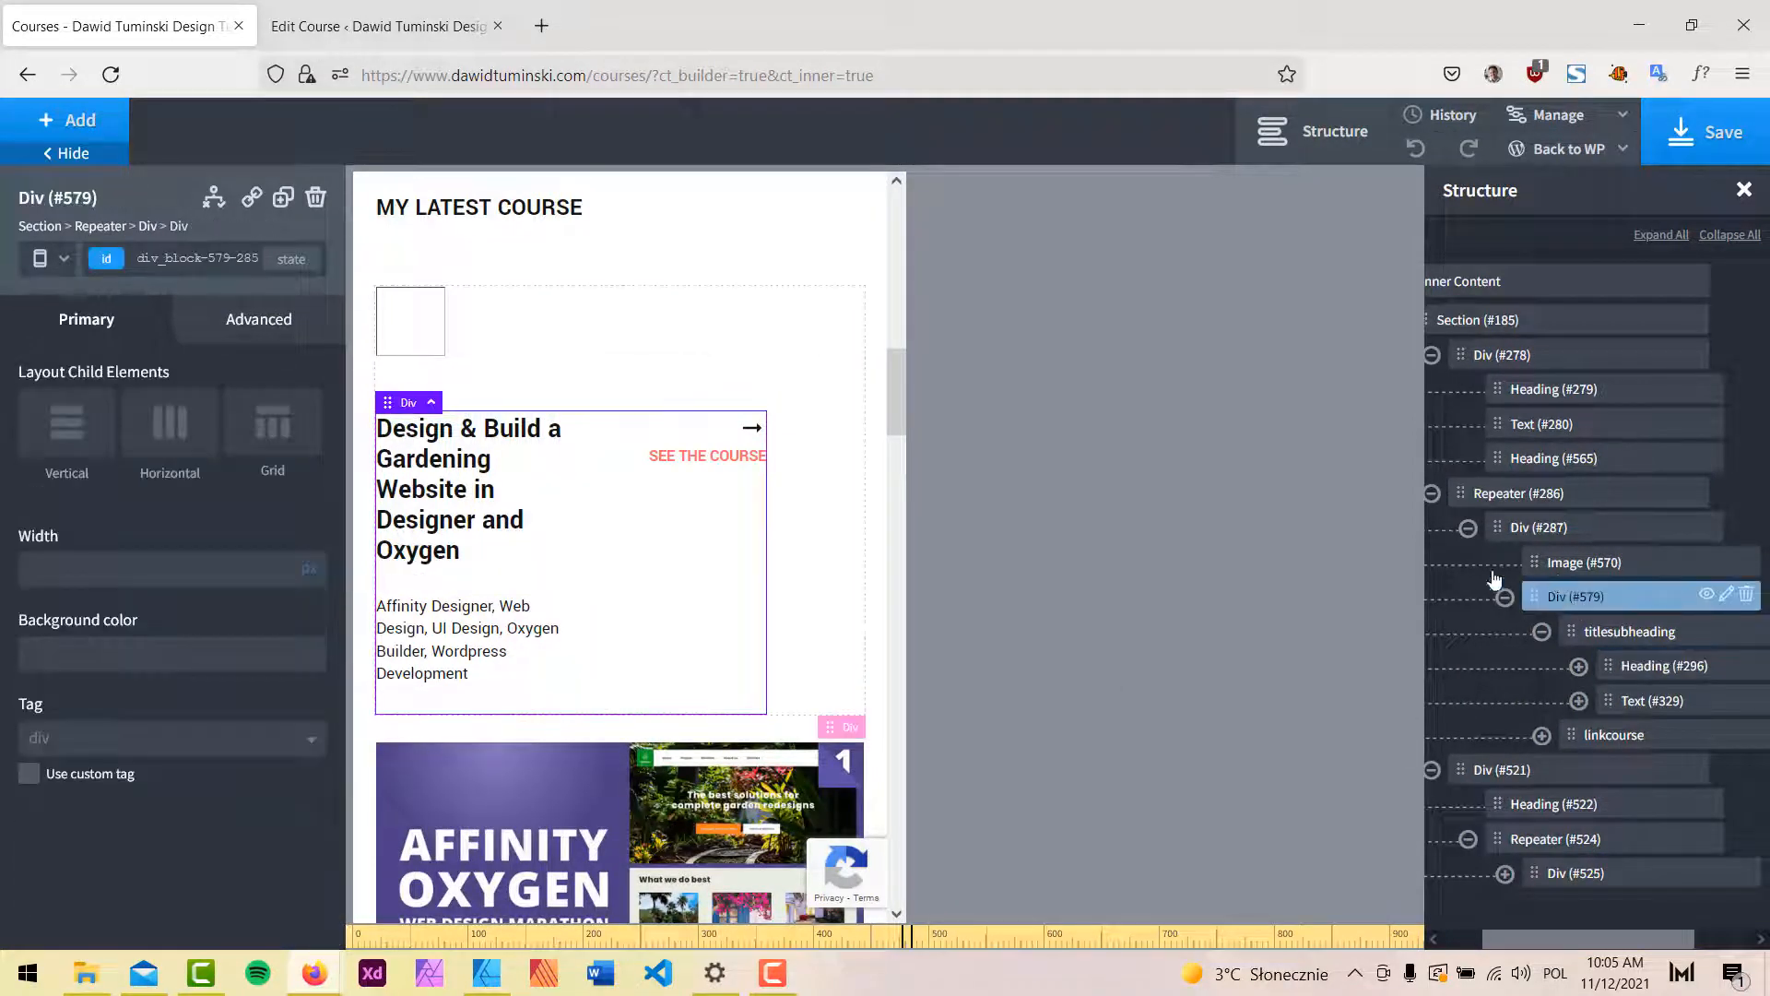
left_click(68, 441)
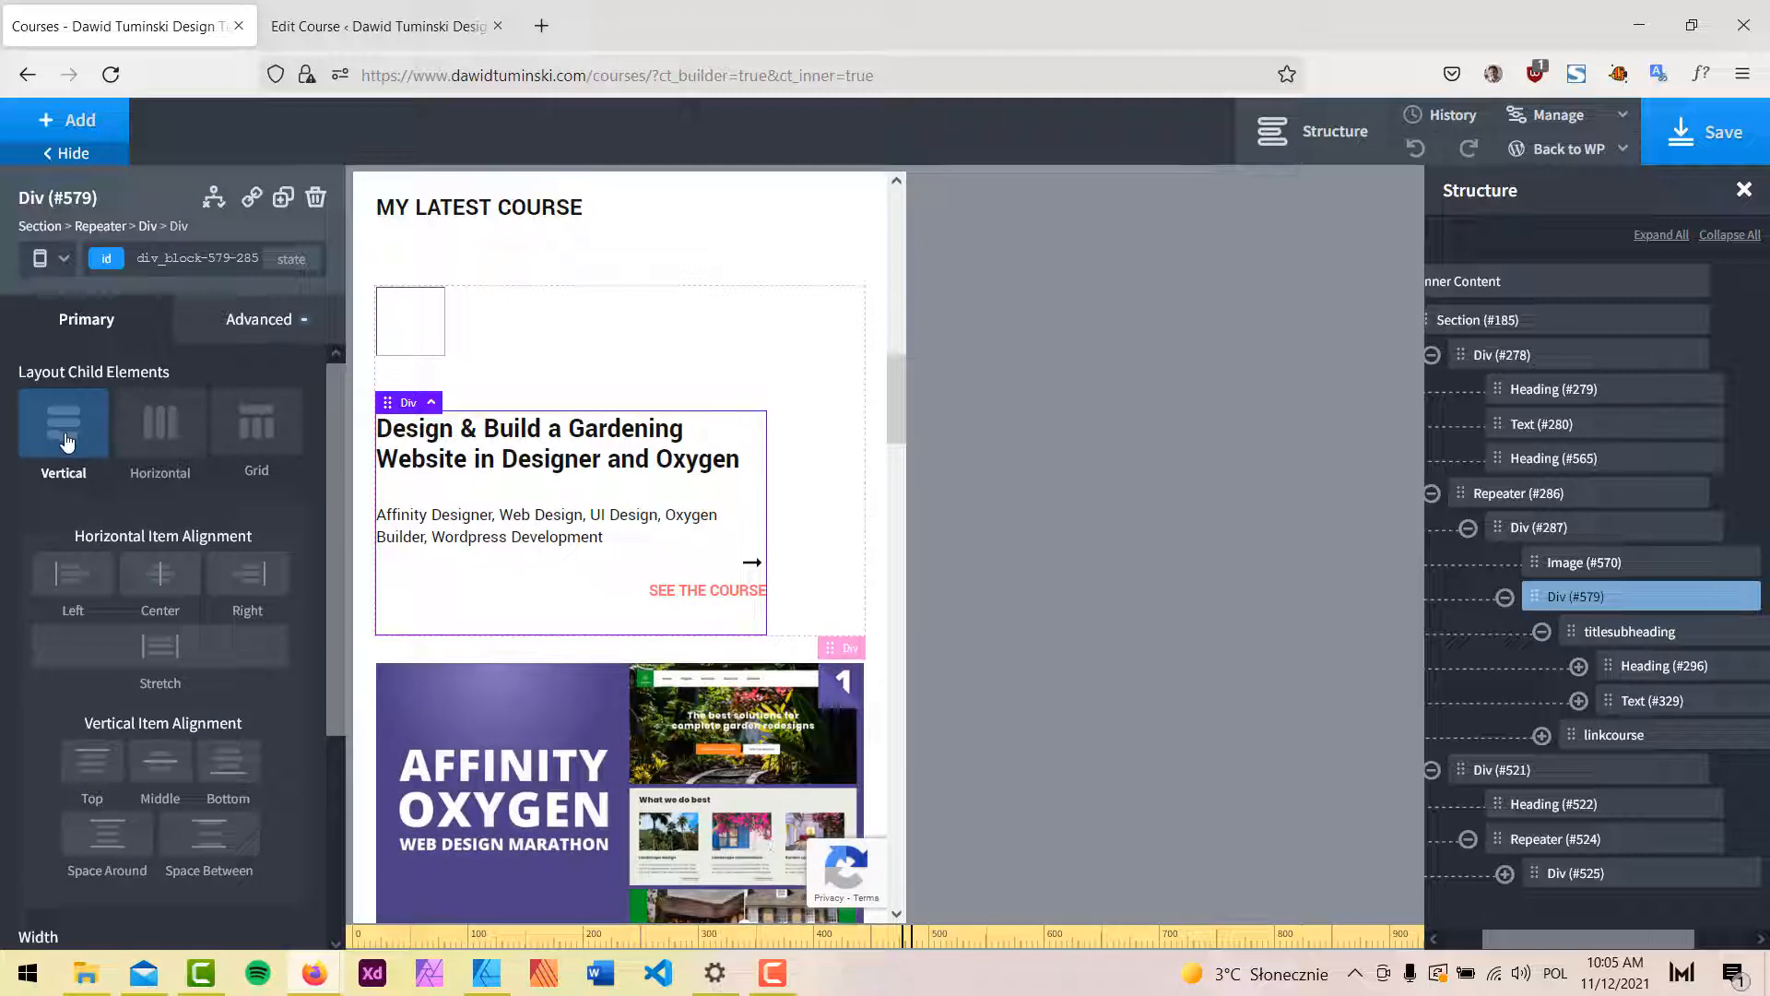
scroll(182, 706, "down", 3)
left_click(168, 698)
type("100")
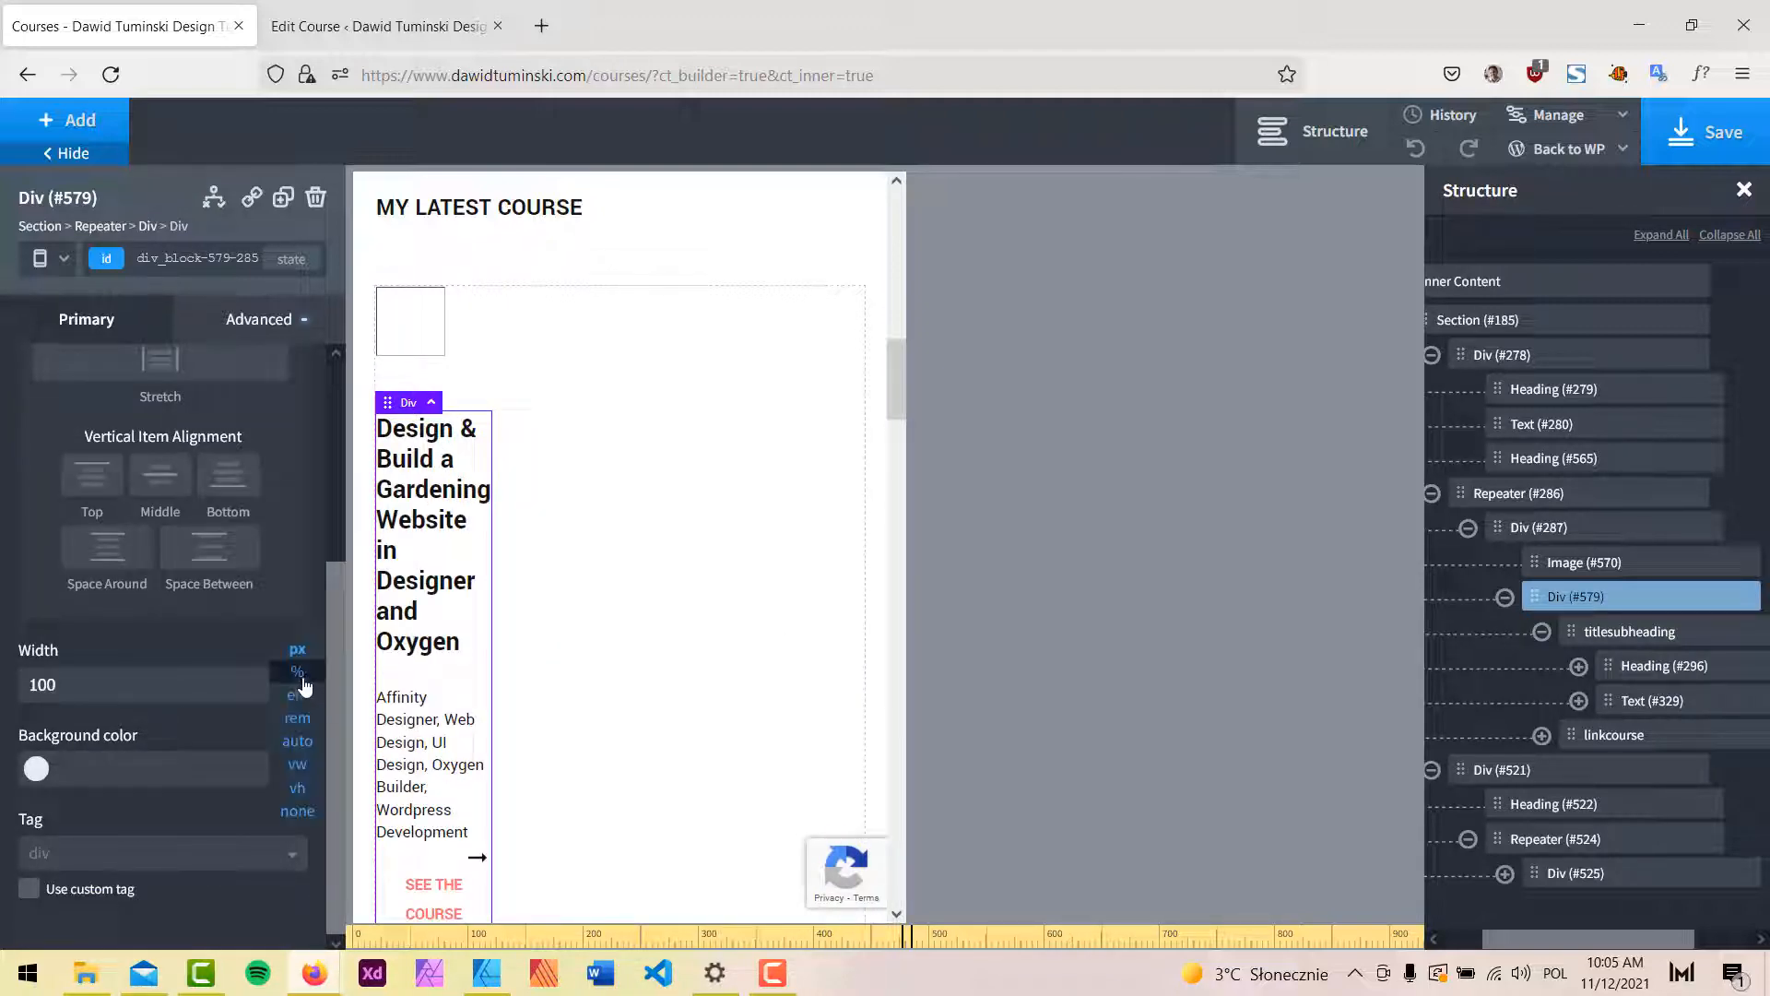
left_click(295, 690)
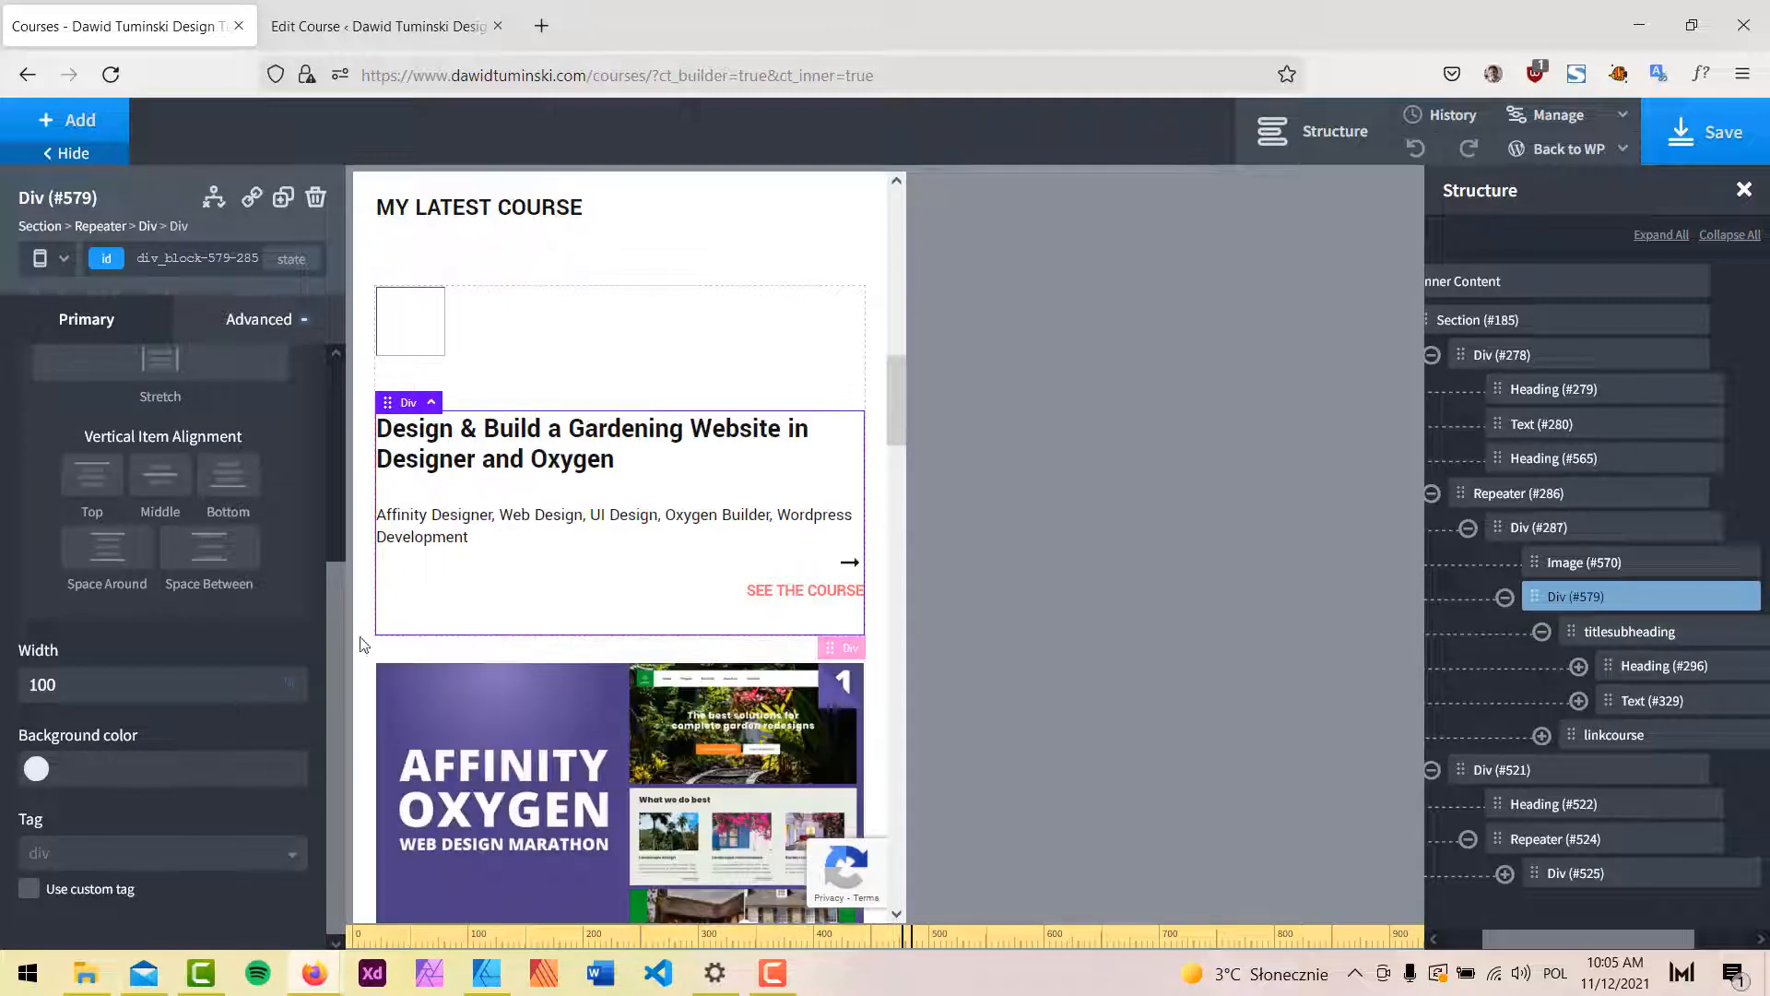
scroll(731, 348, "down", 5)
scroll(729, 346, "down", 10)
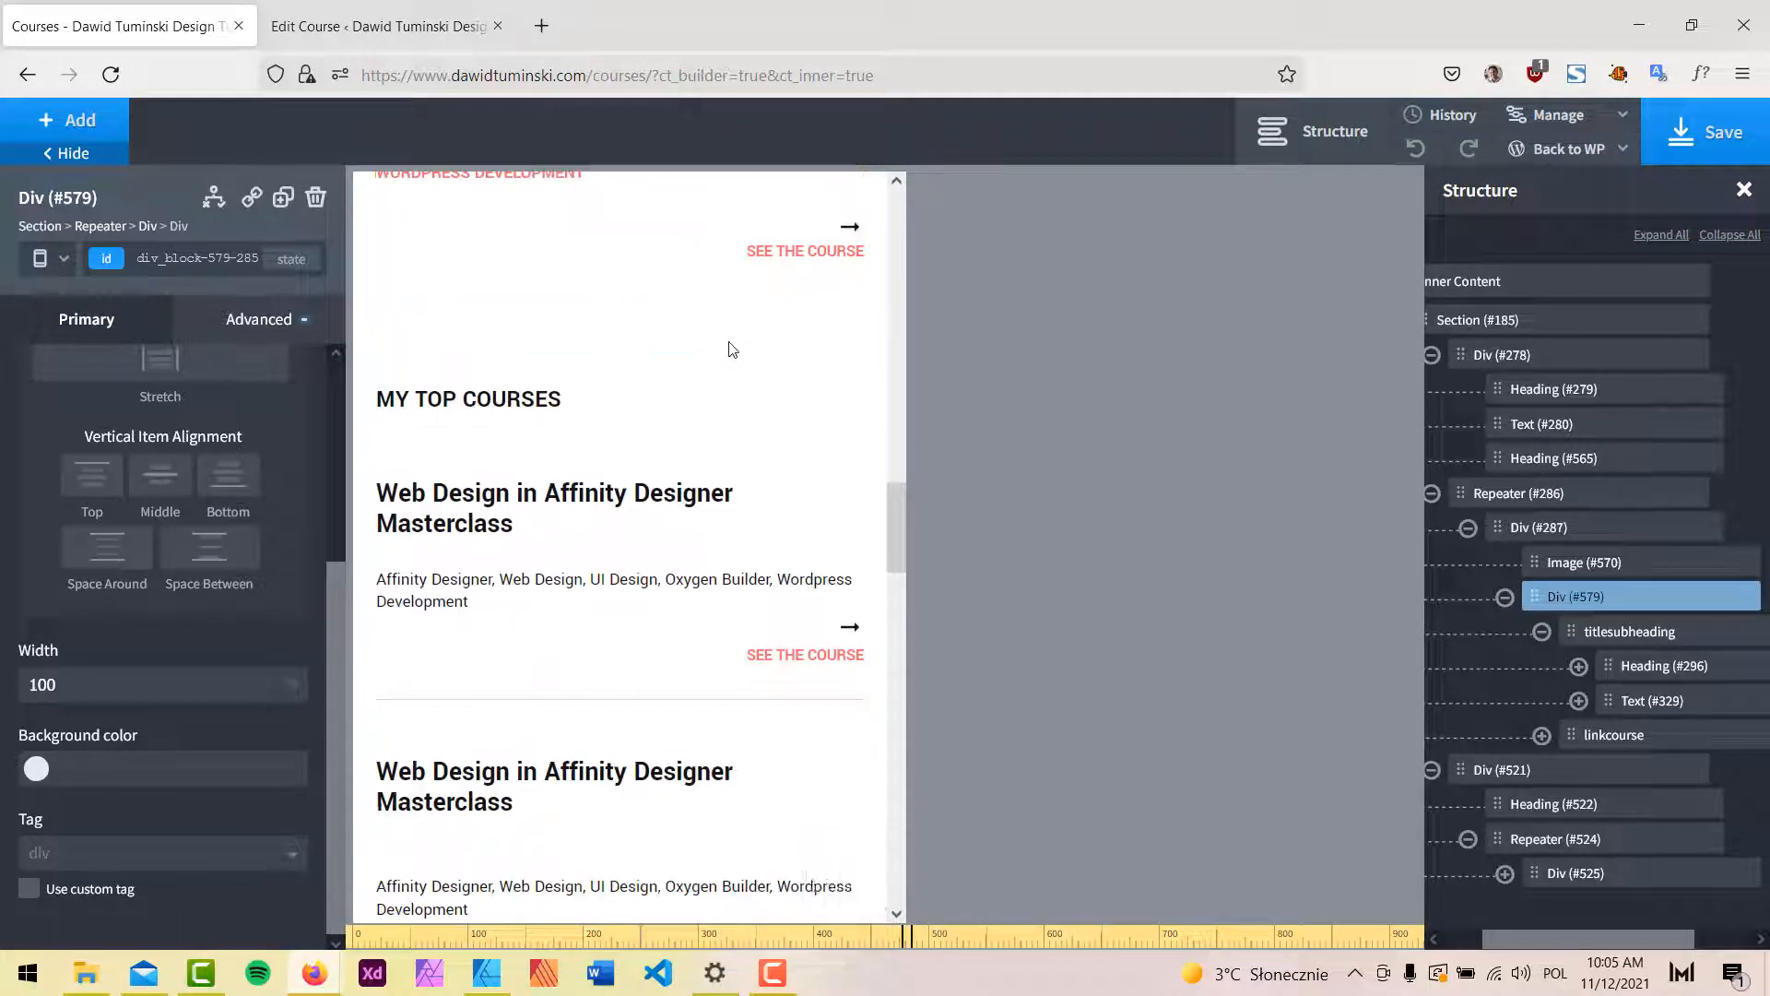
Save the page and reload the live Courses page in Firefox.
left_click(1655, 161)
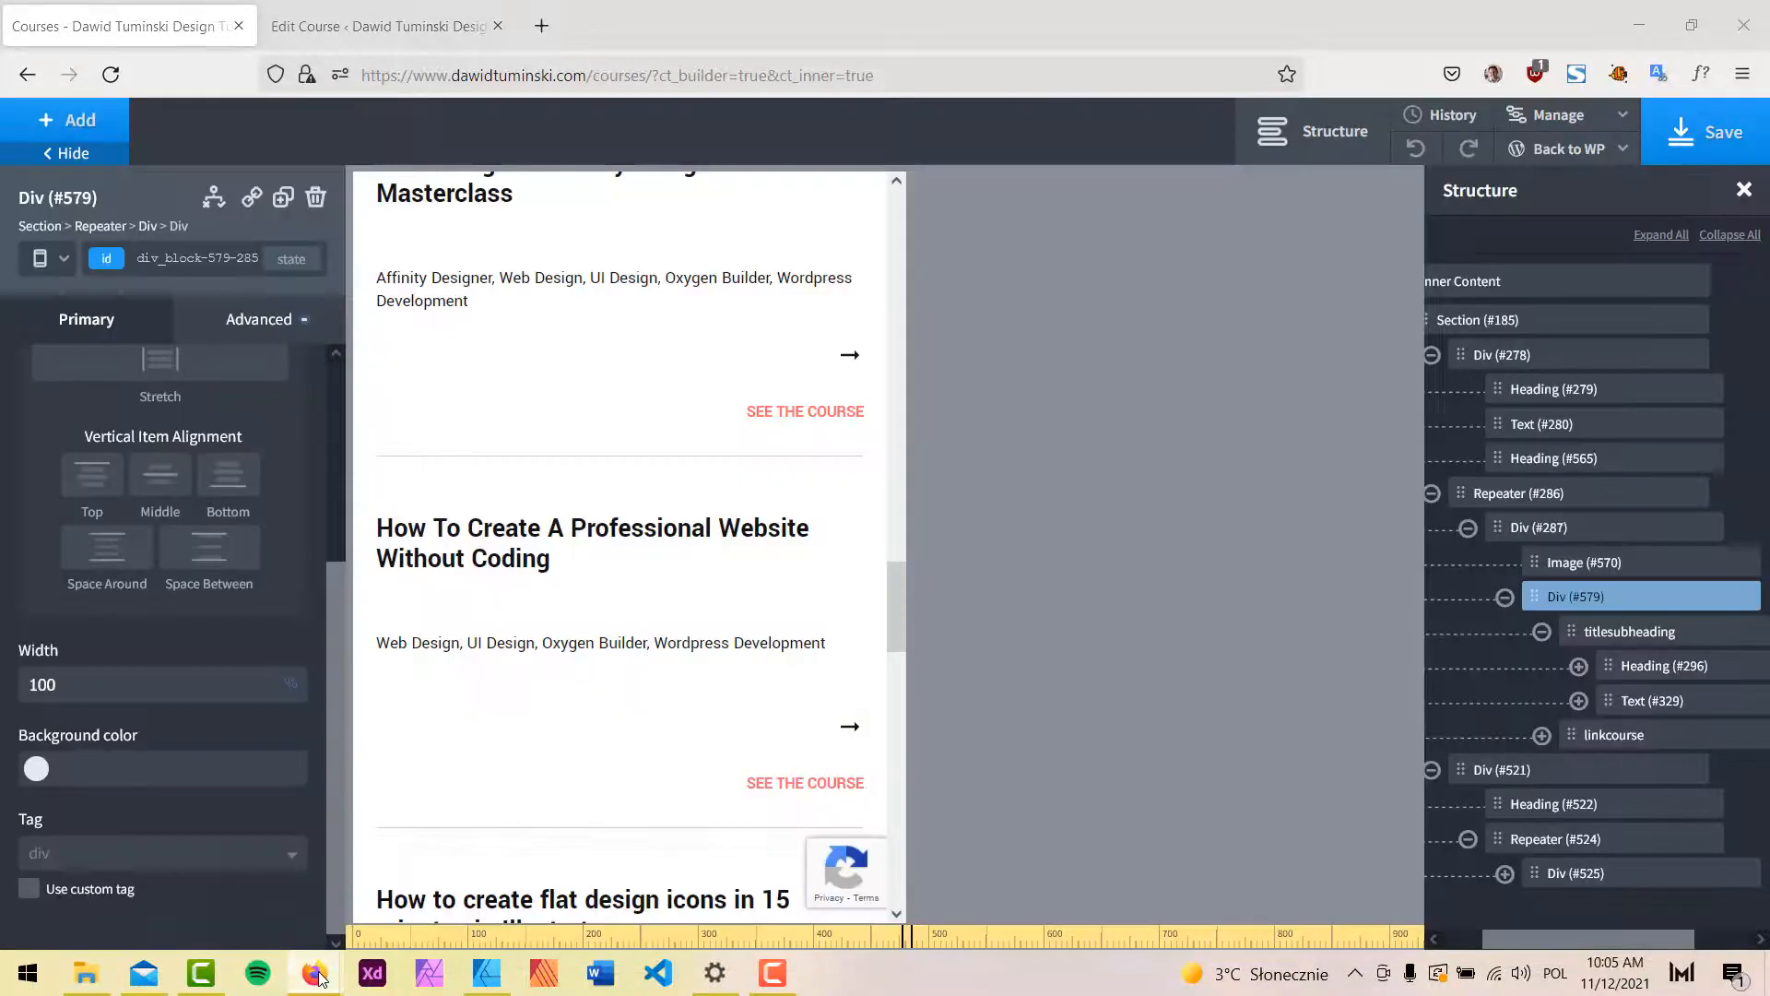
mouse_move(318, 968)
left_click(184, 866)
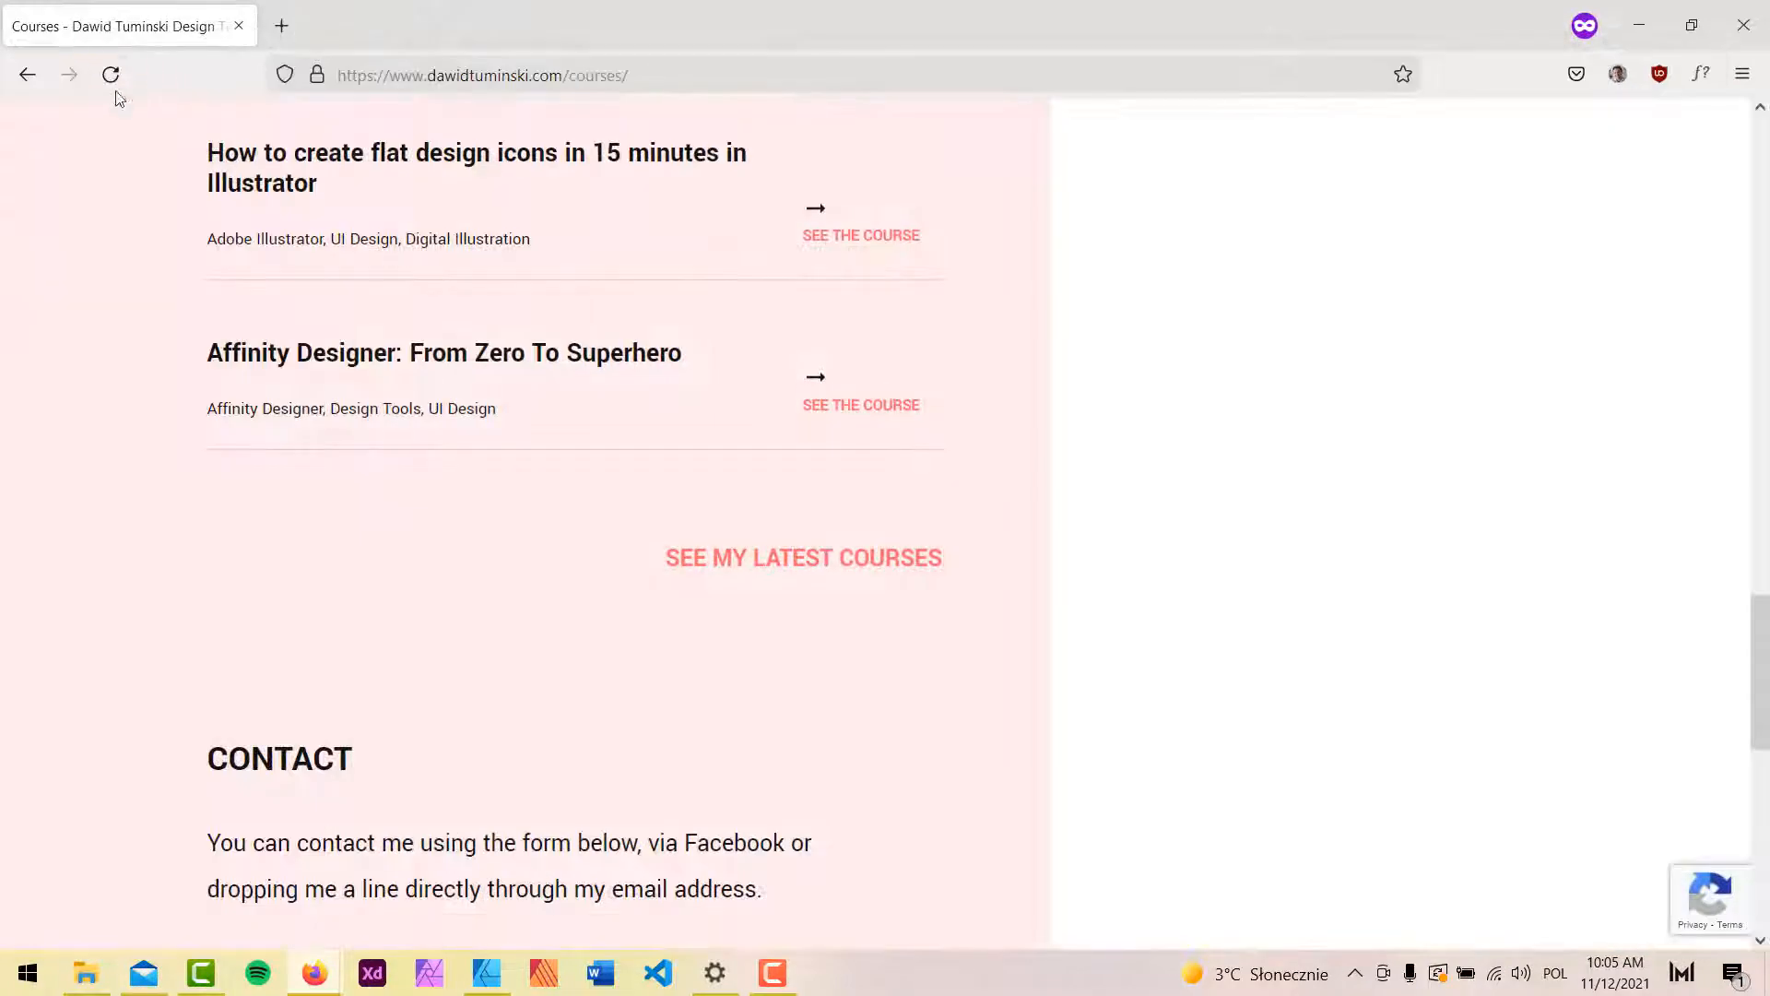
left_click(111, 73)
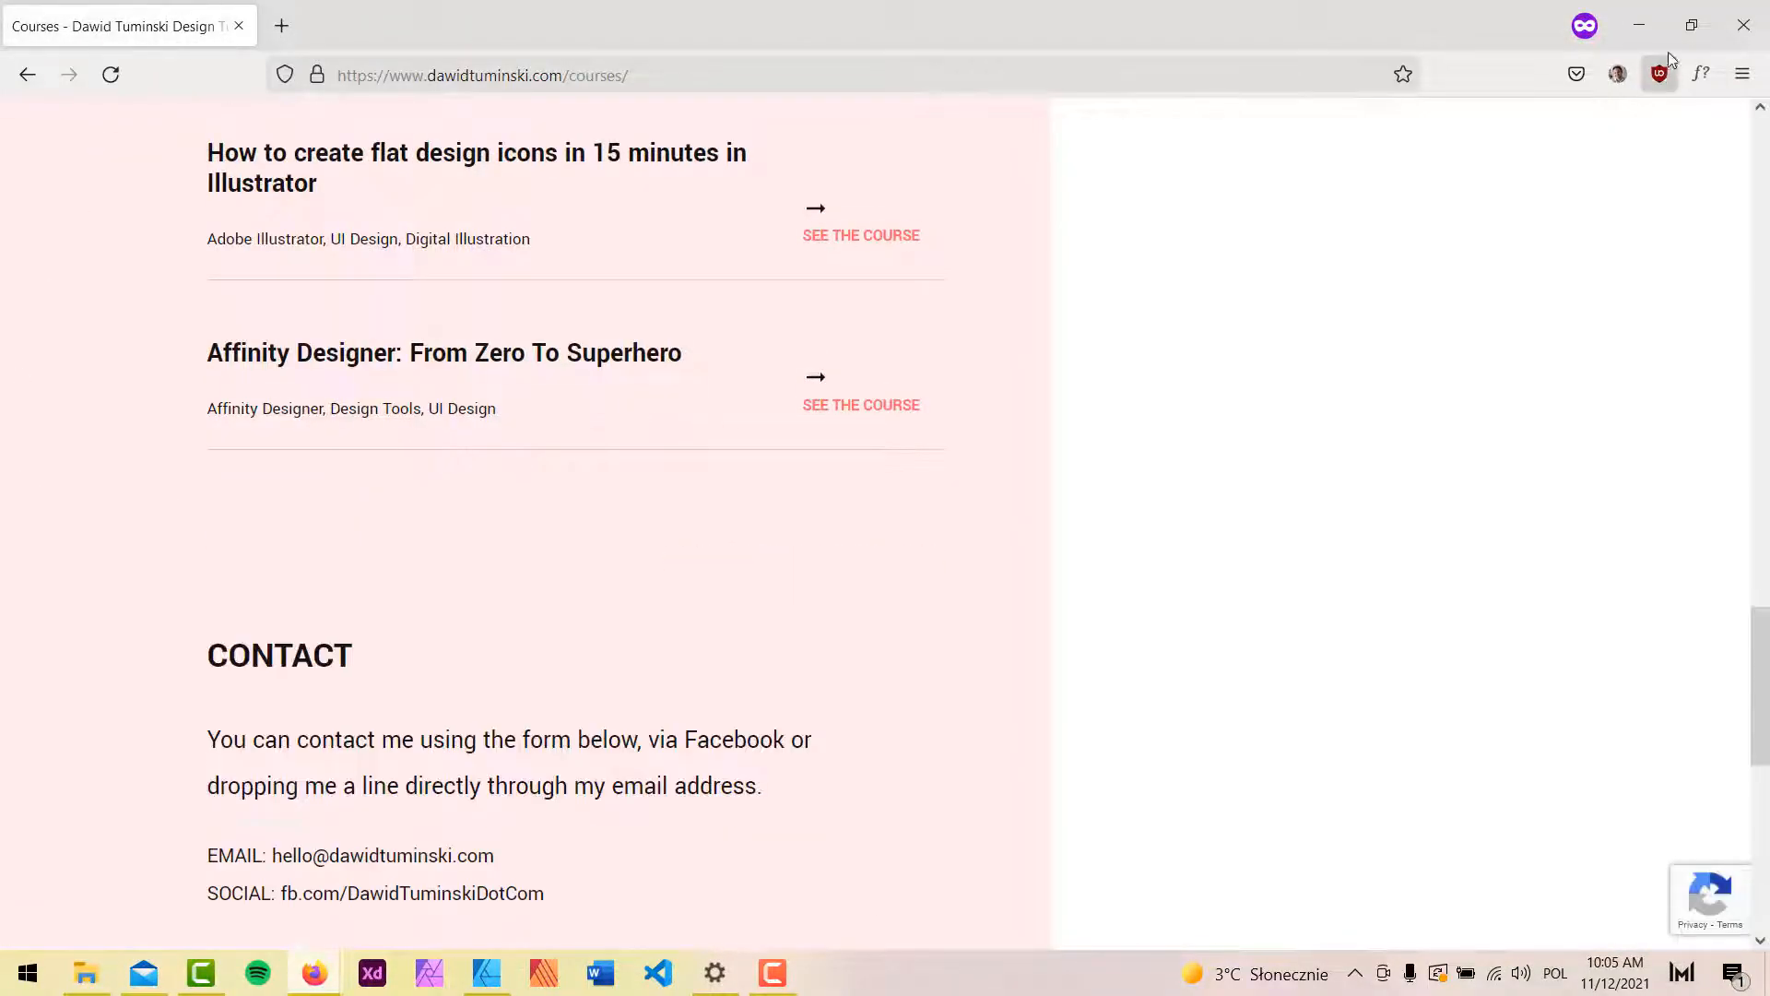
Shrink the Firefox window to phone width and review the stacked latest-course cards.
left_click(1691, 25)
scroll(913, 498, "up", 10)
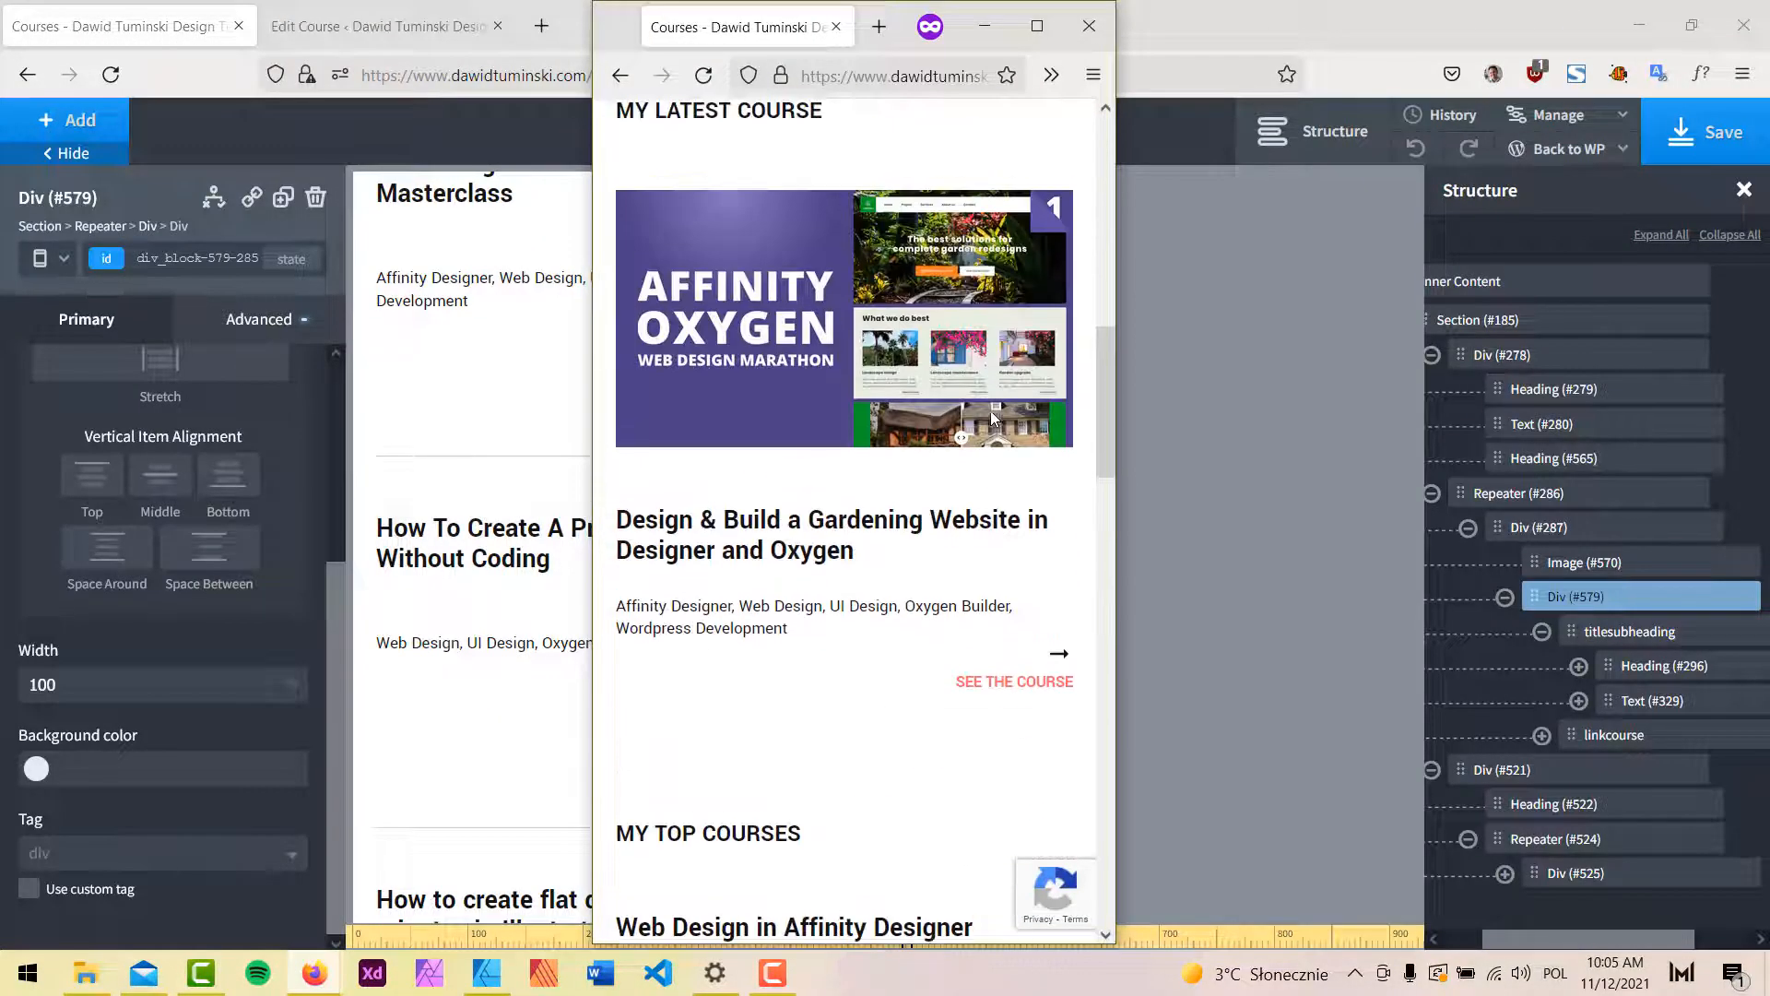
scroll(992, 417, "up", 5)
scroll(993, 418, "down", 10)
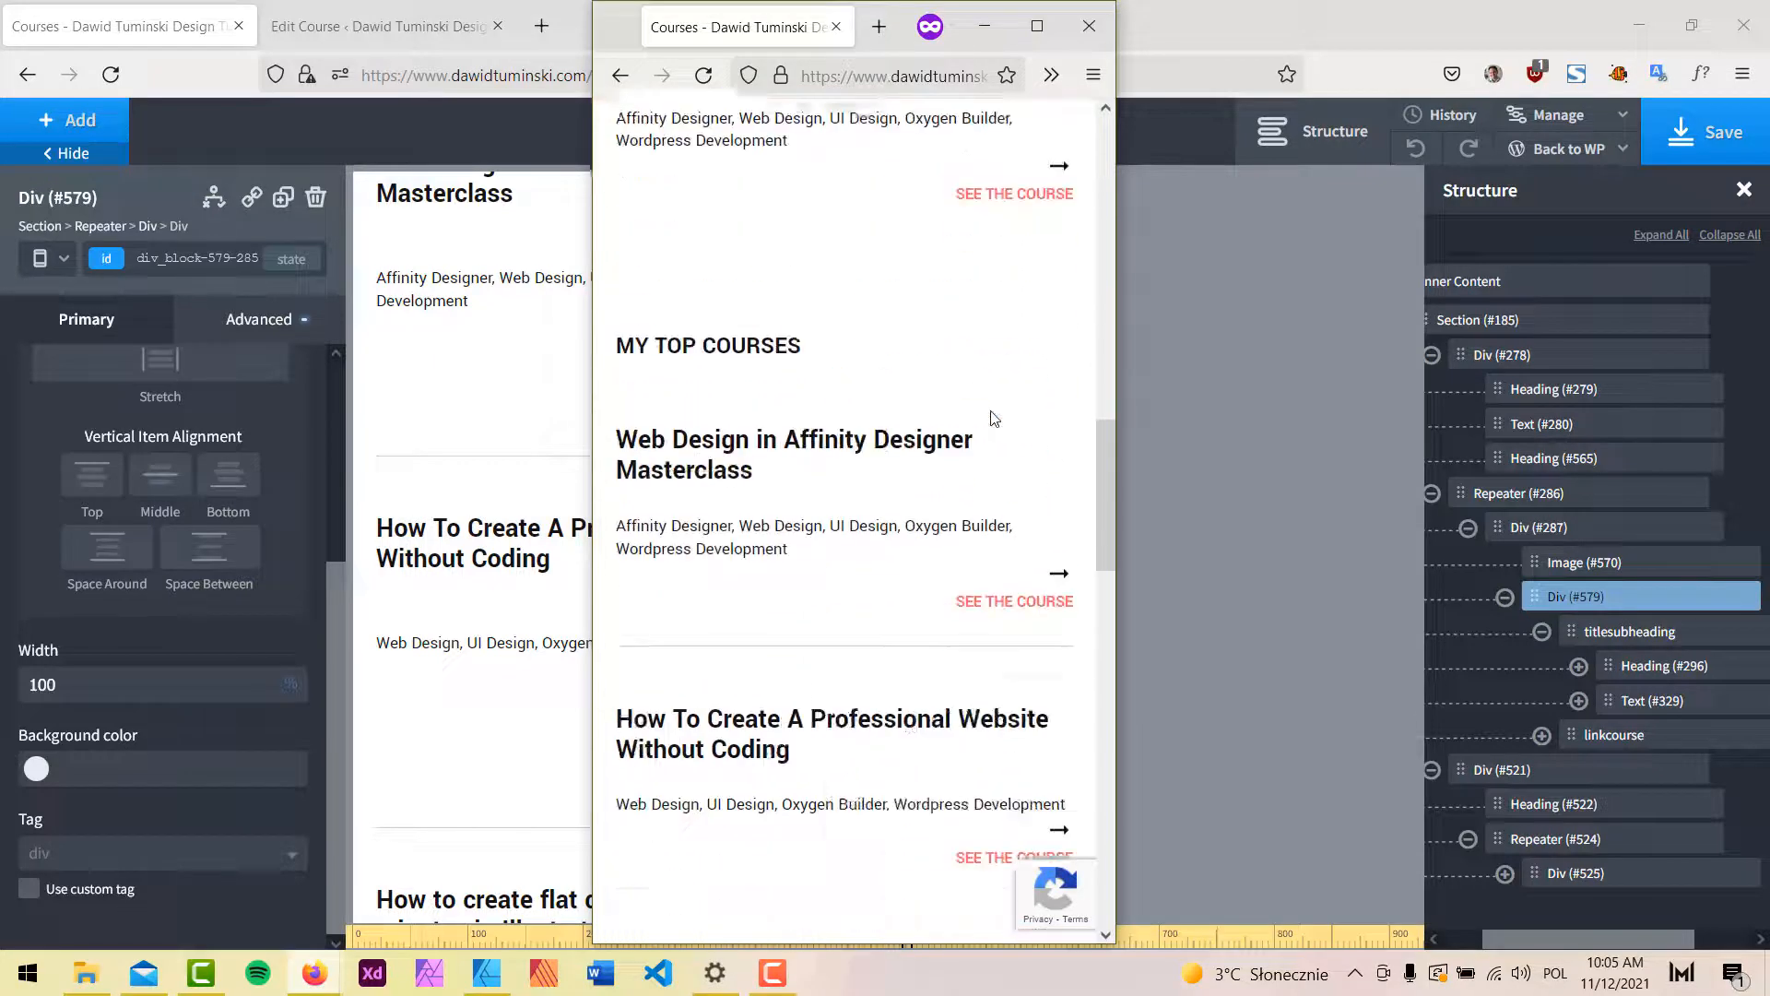
scroll(953, 344, "up", 1)
scroll(956, 344, "down", 7)
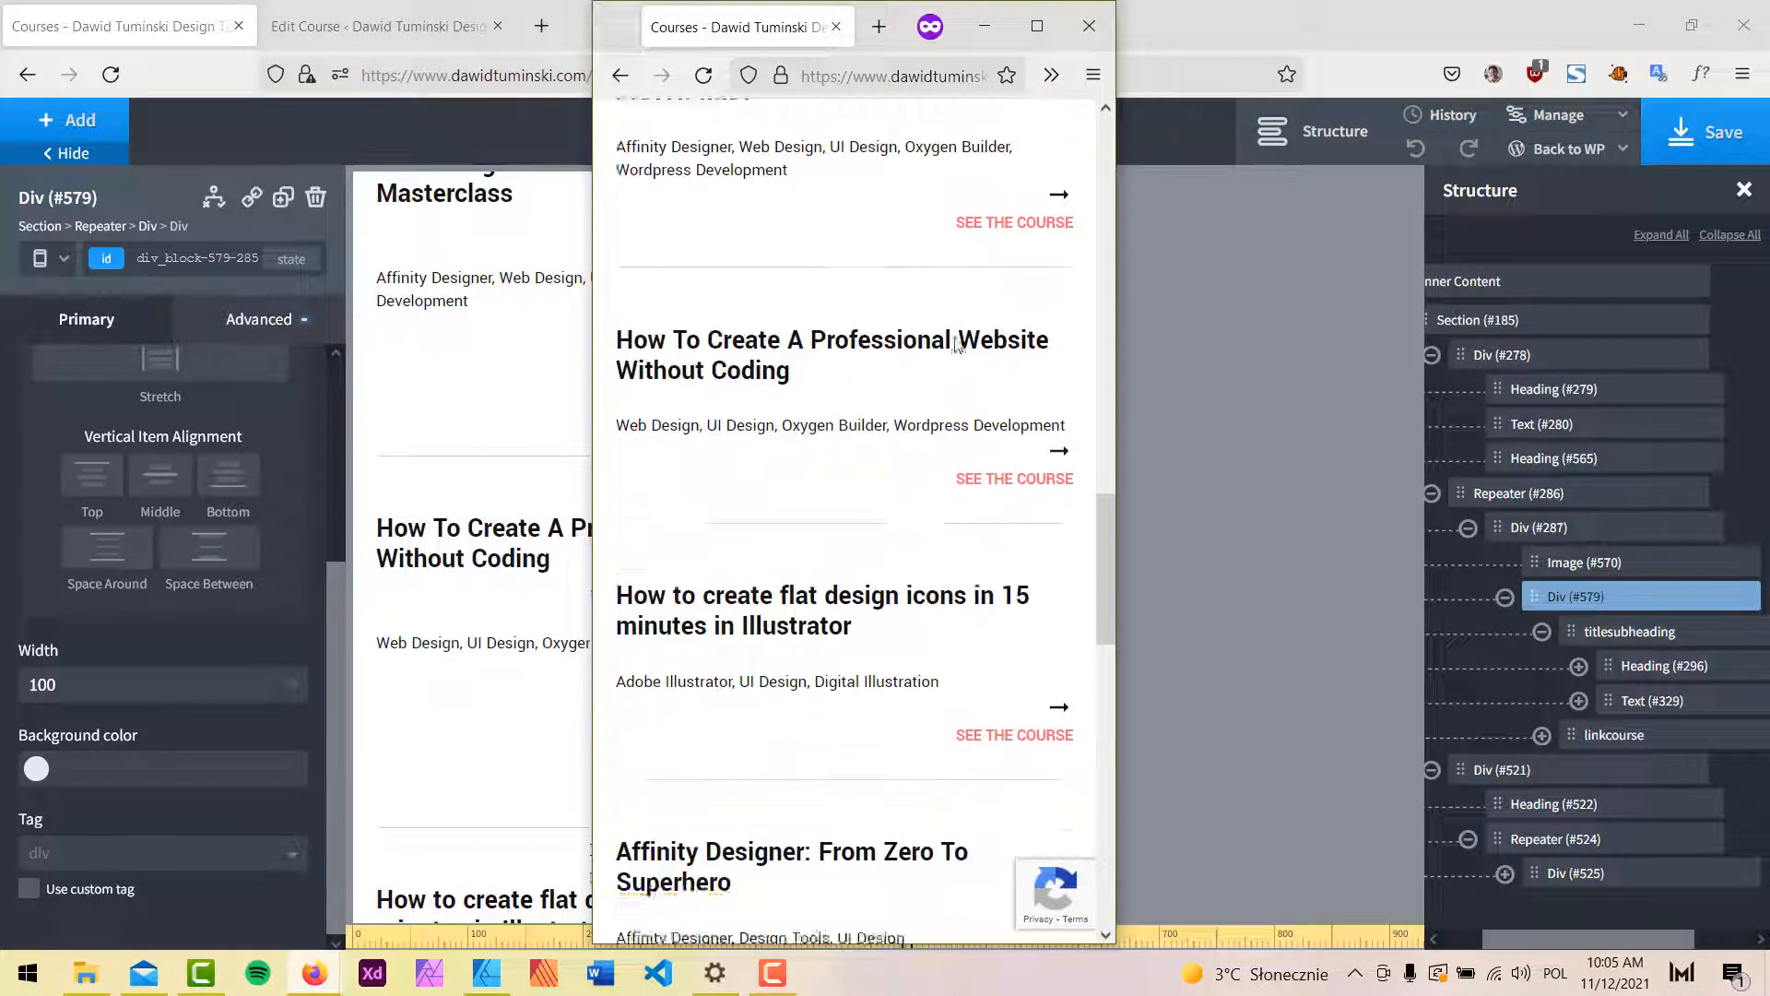
scroll(957, 344, "down", 5)
scroll(957, 344, "up", 10)
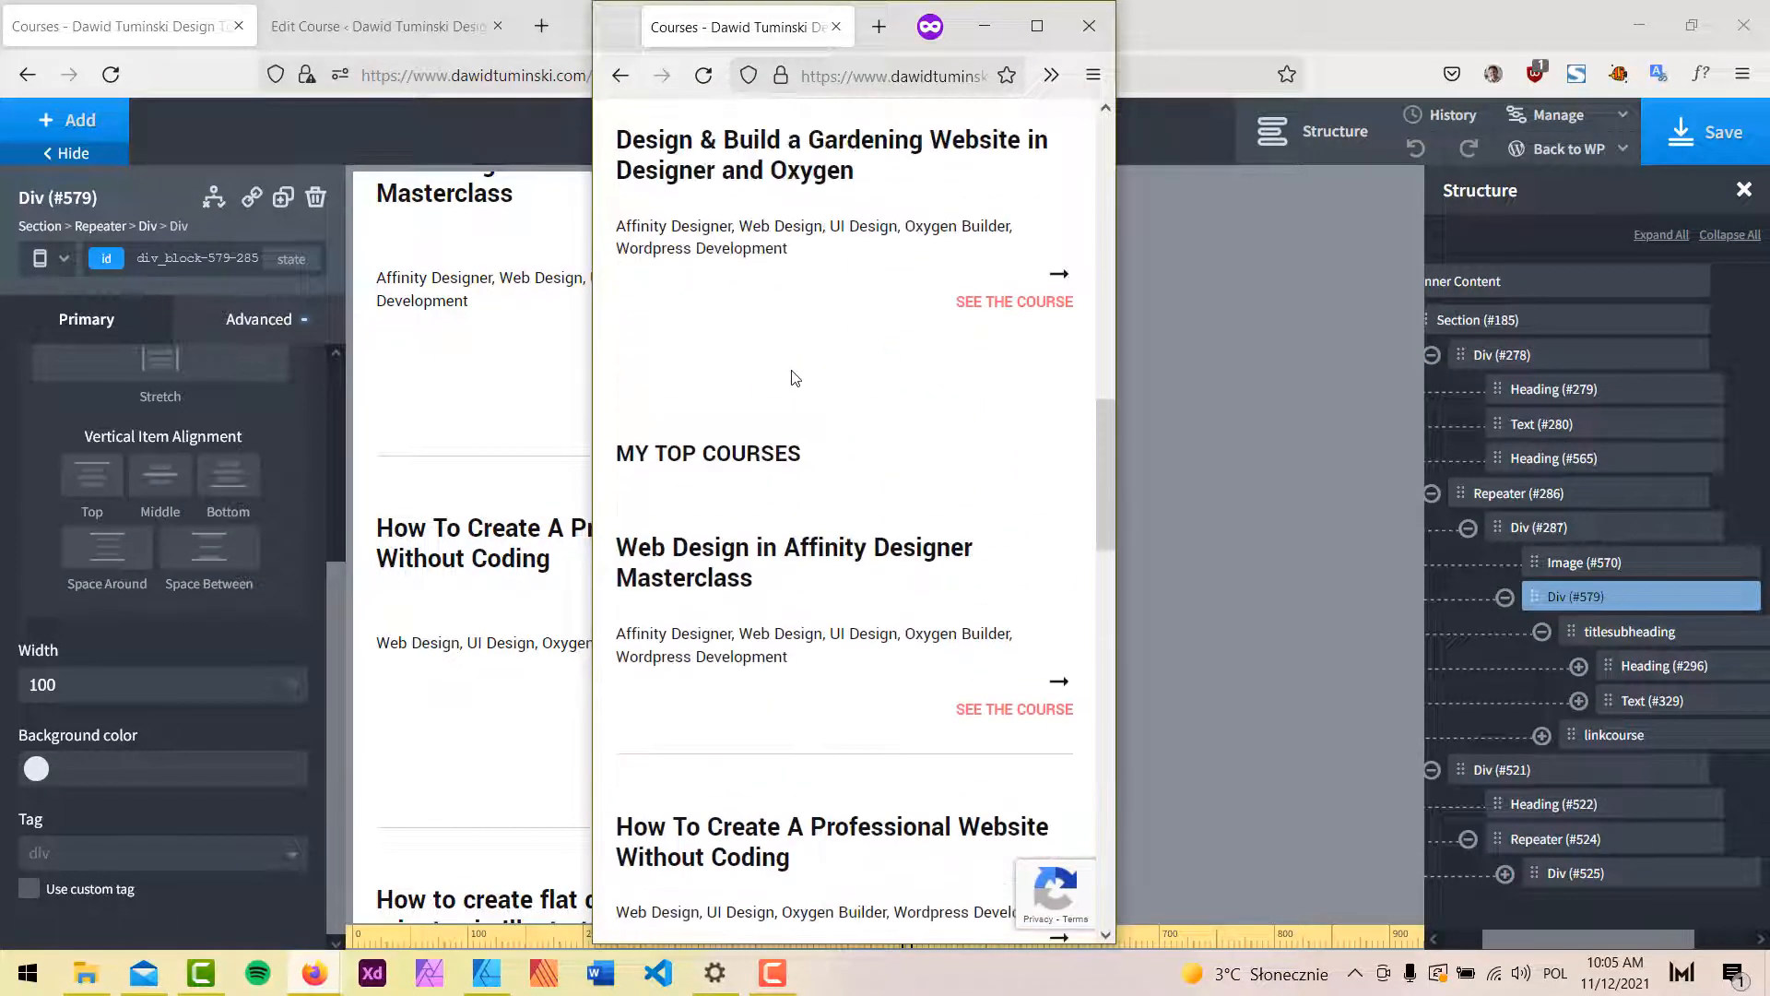
scroll(912, 295, "up", 5)
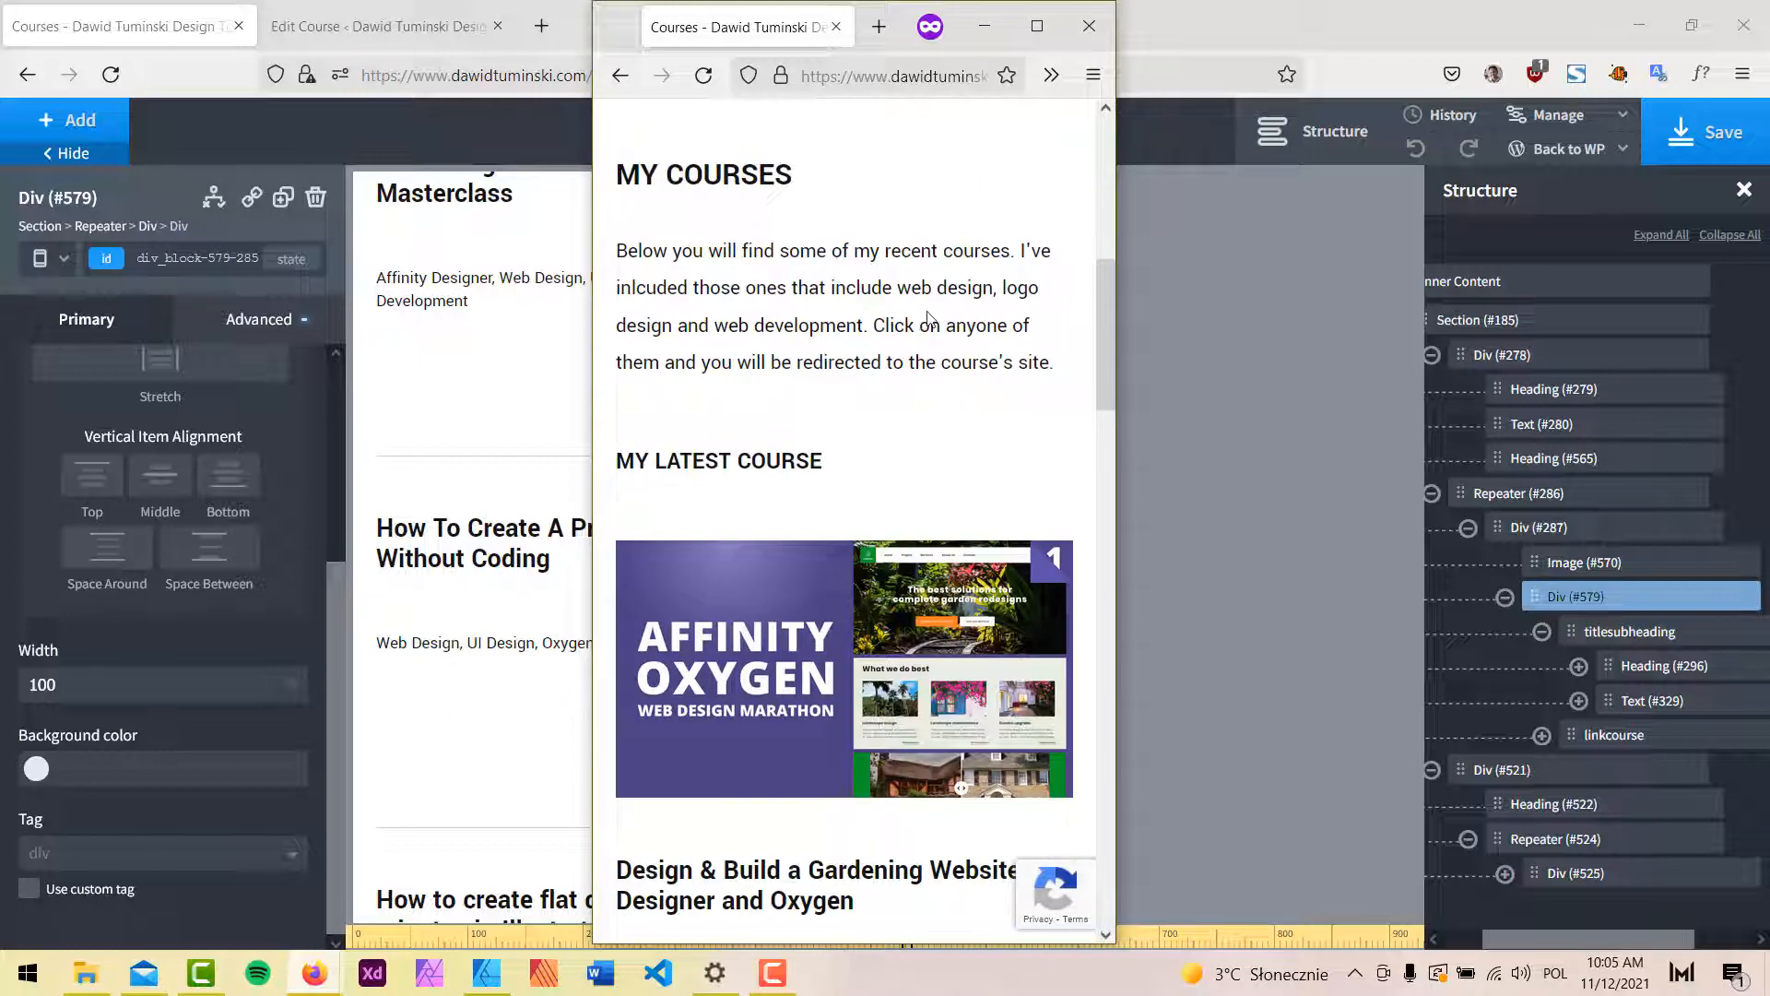
scroll(927, 319, "down", 3)
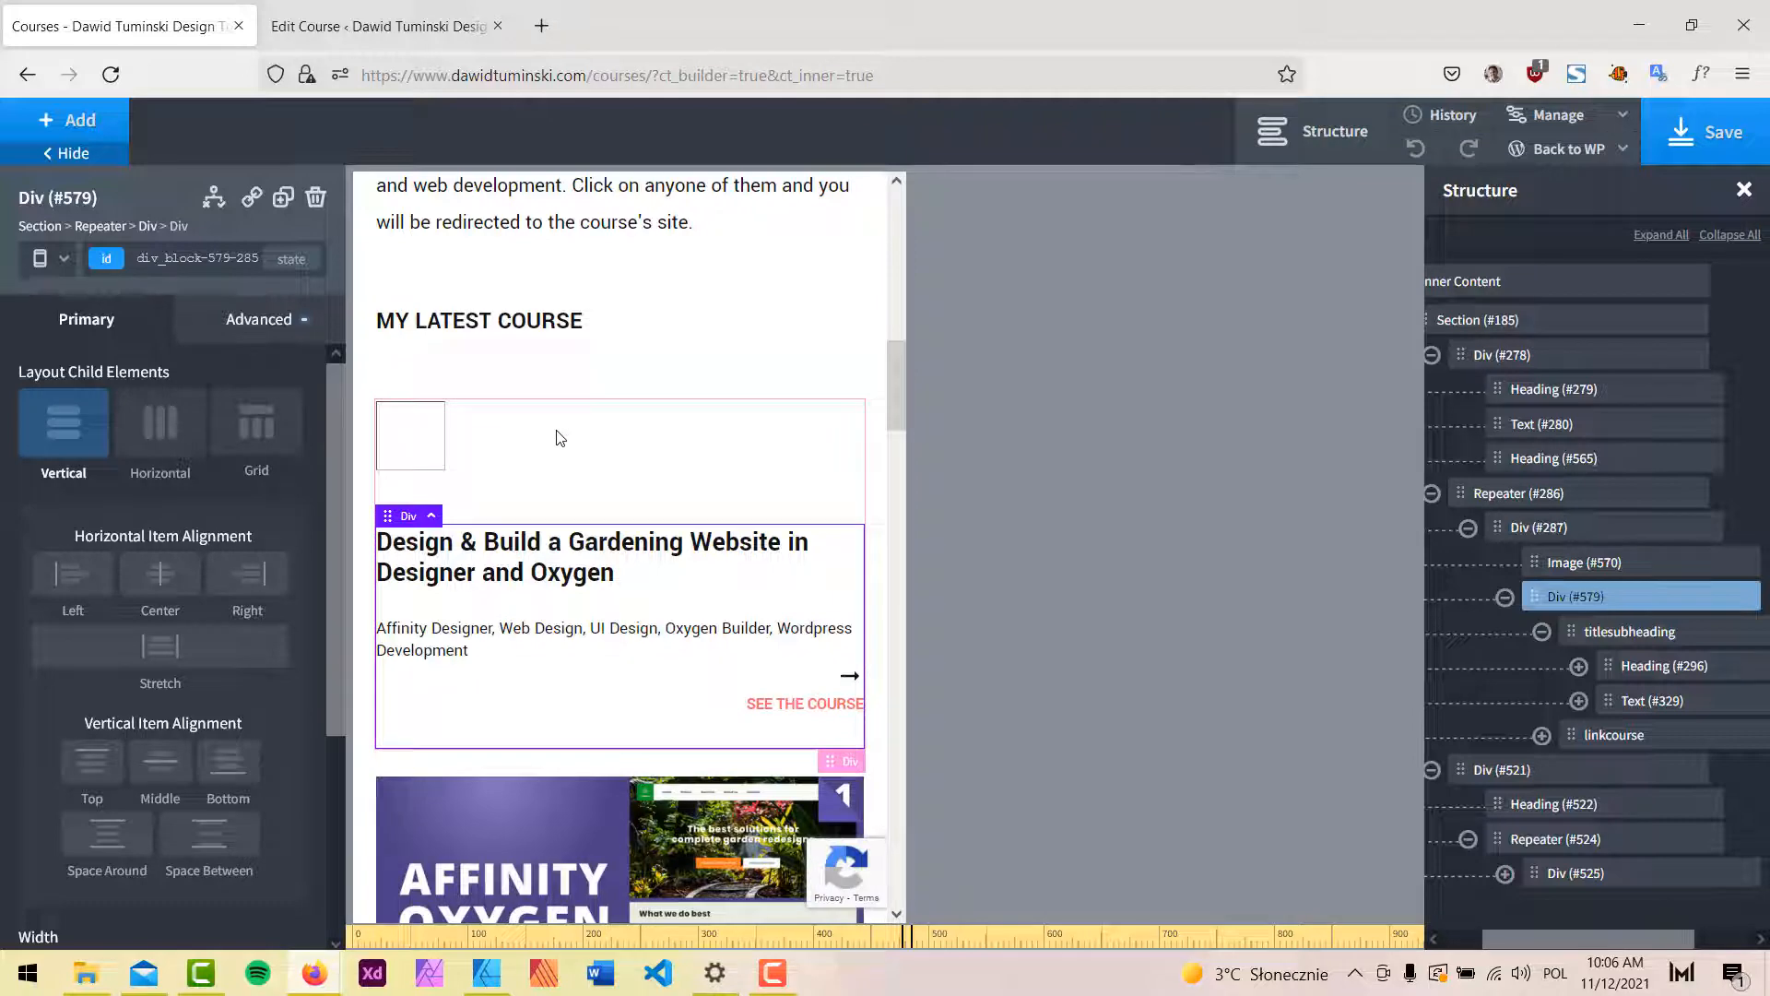
Give Repeater #286 a light pink background colour from the New Design palette.
scroll(561, 437, "down", 7)
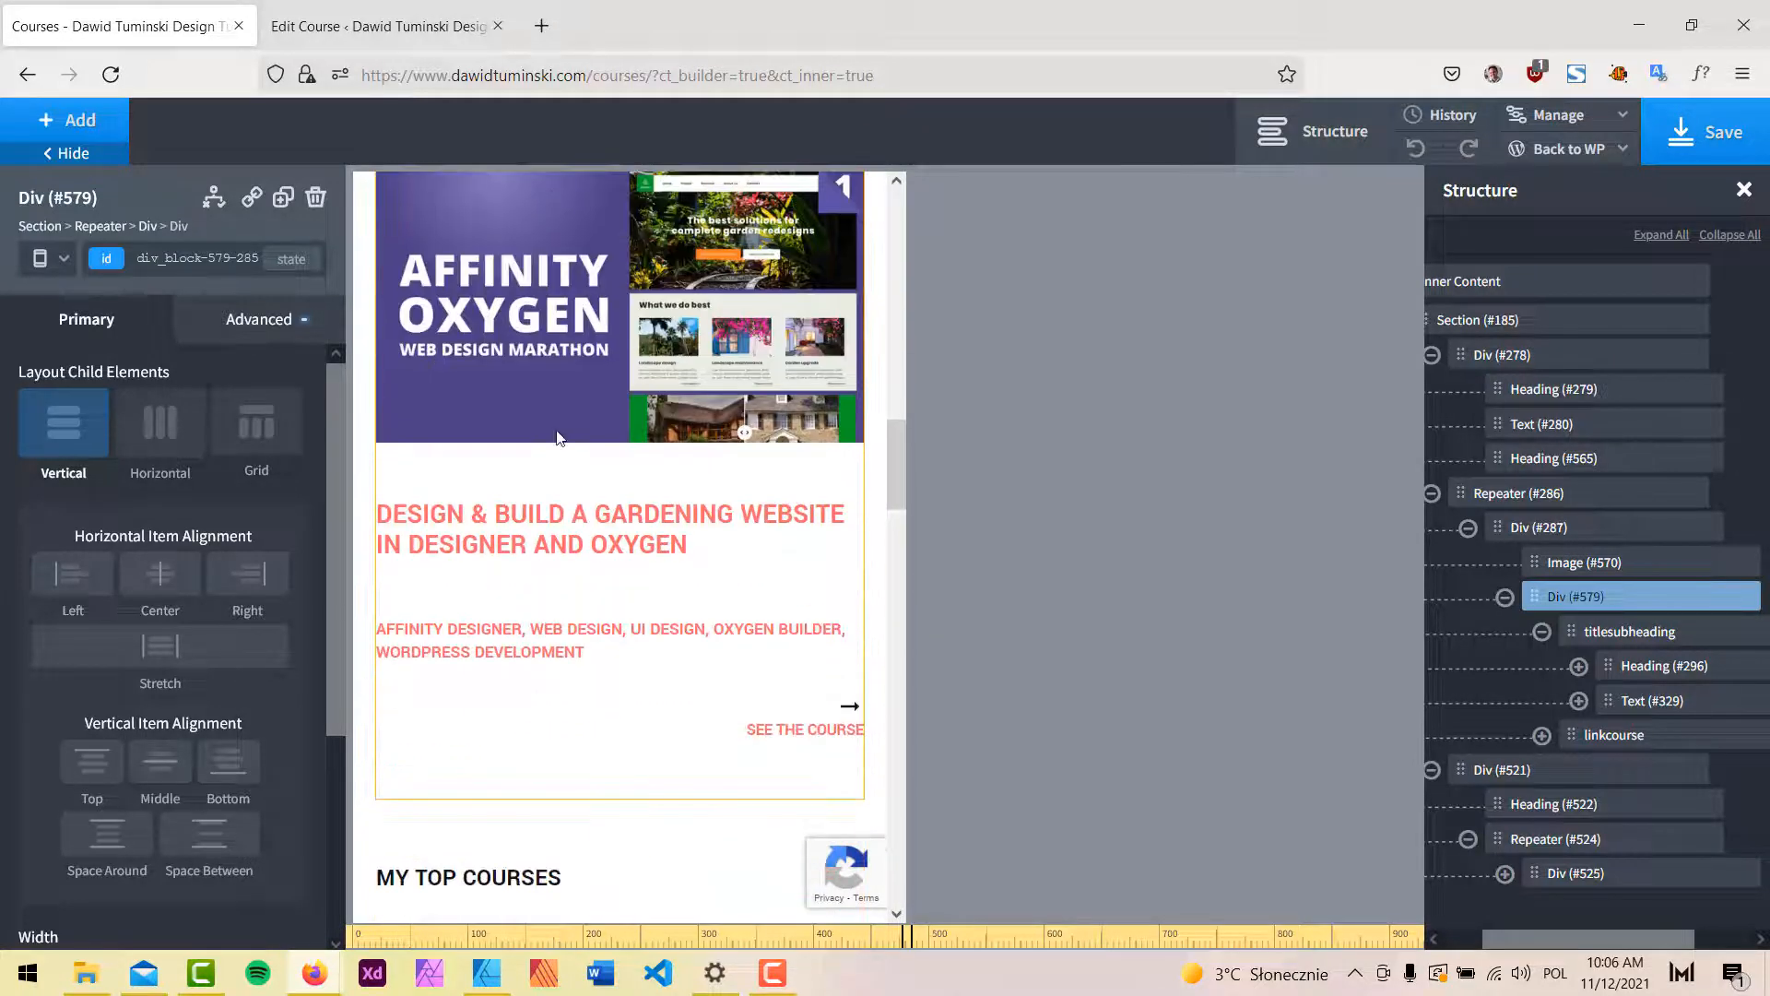
scroll(584, 335, "up", 5)
left_click(575, 333)
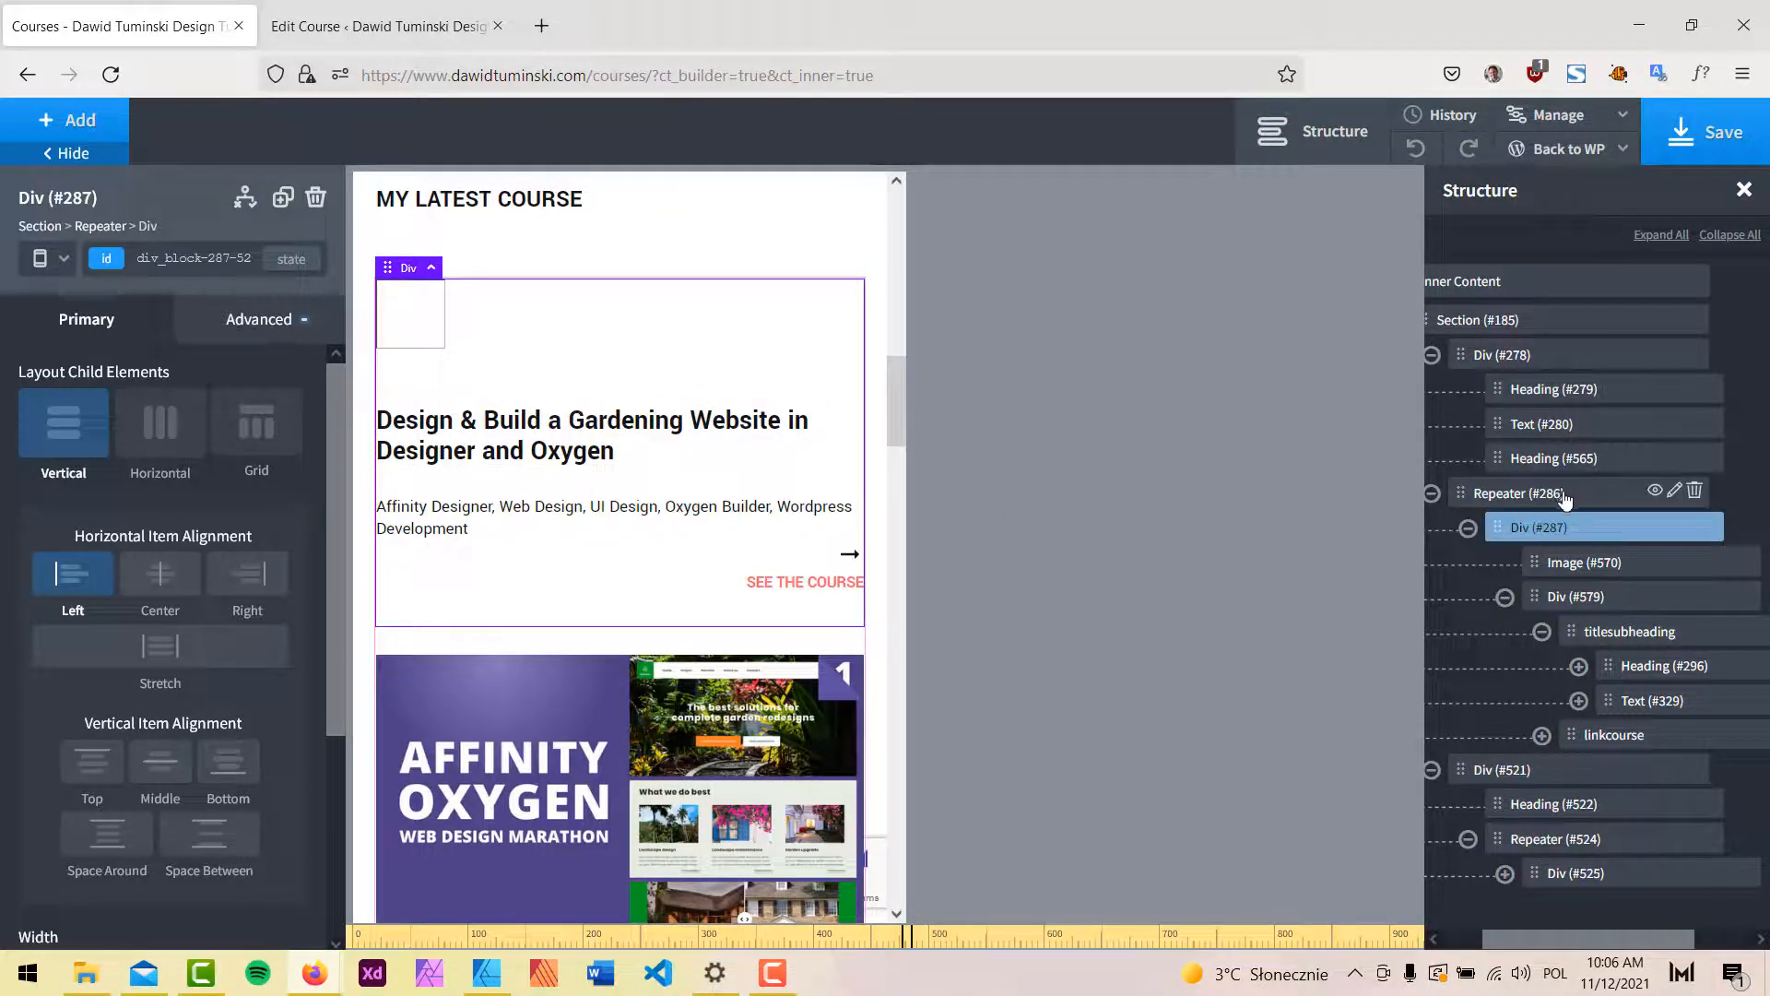
left_click(1565, 492)
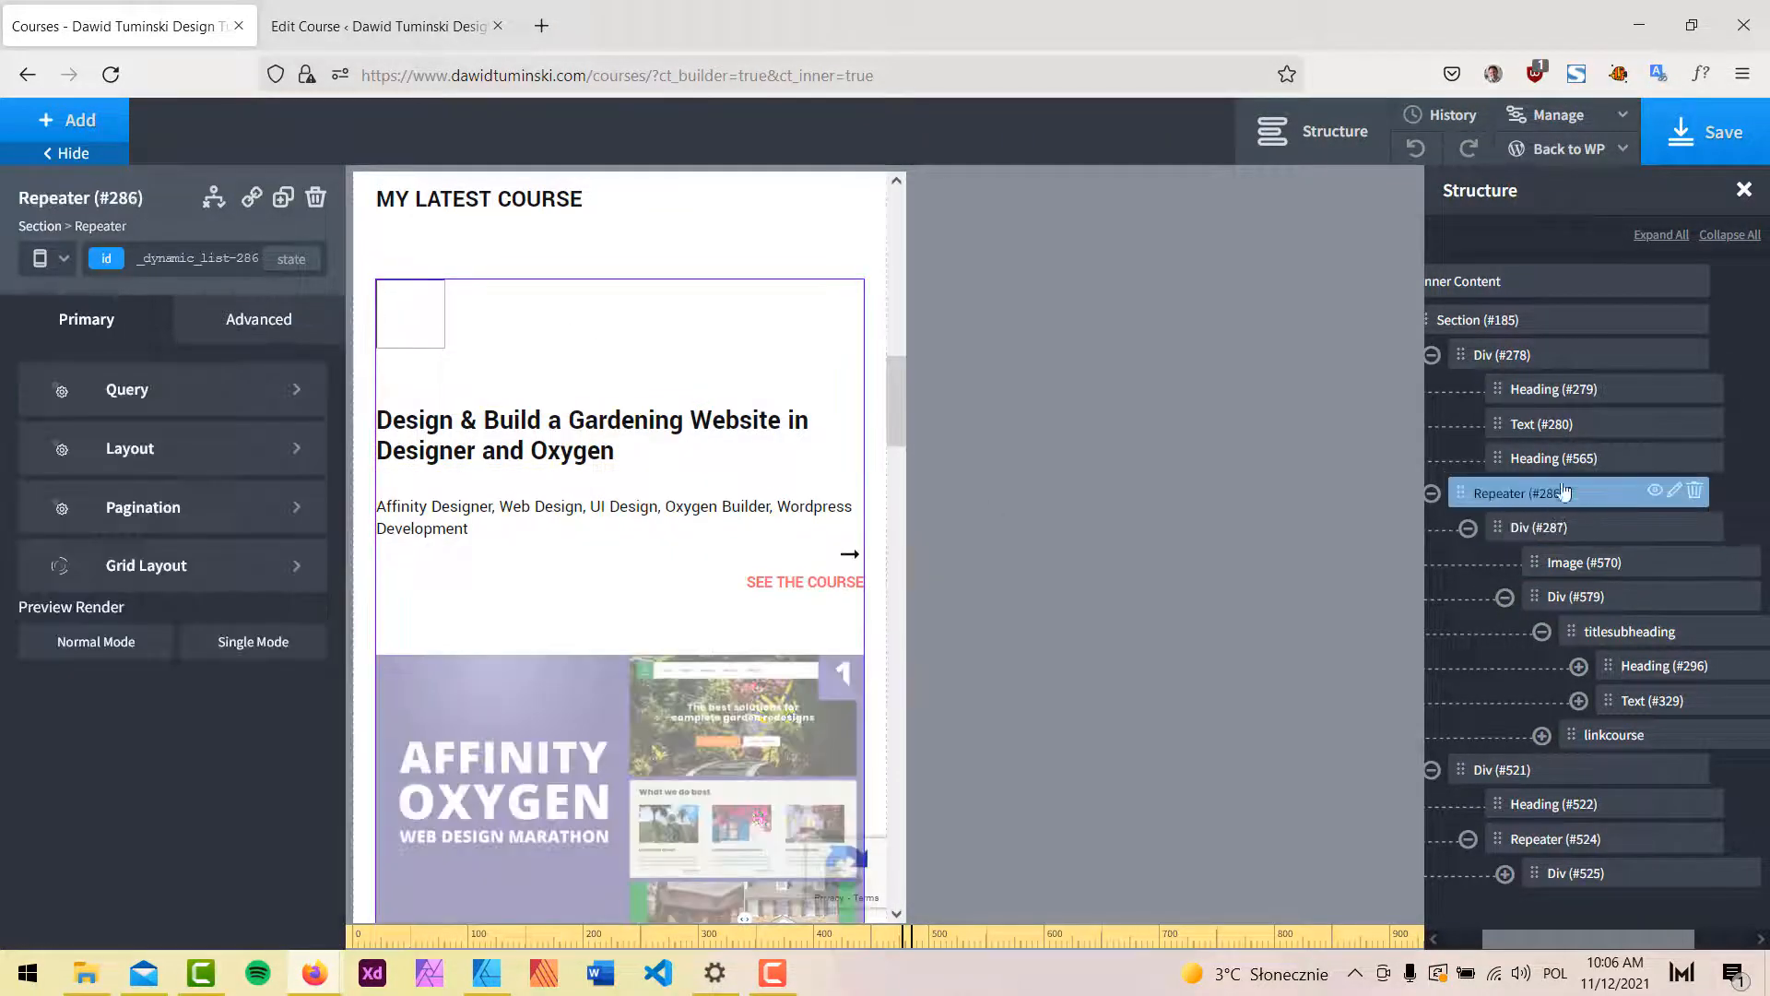
left_click(246, 327)
left_click(186, 398)
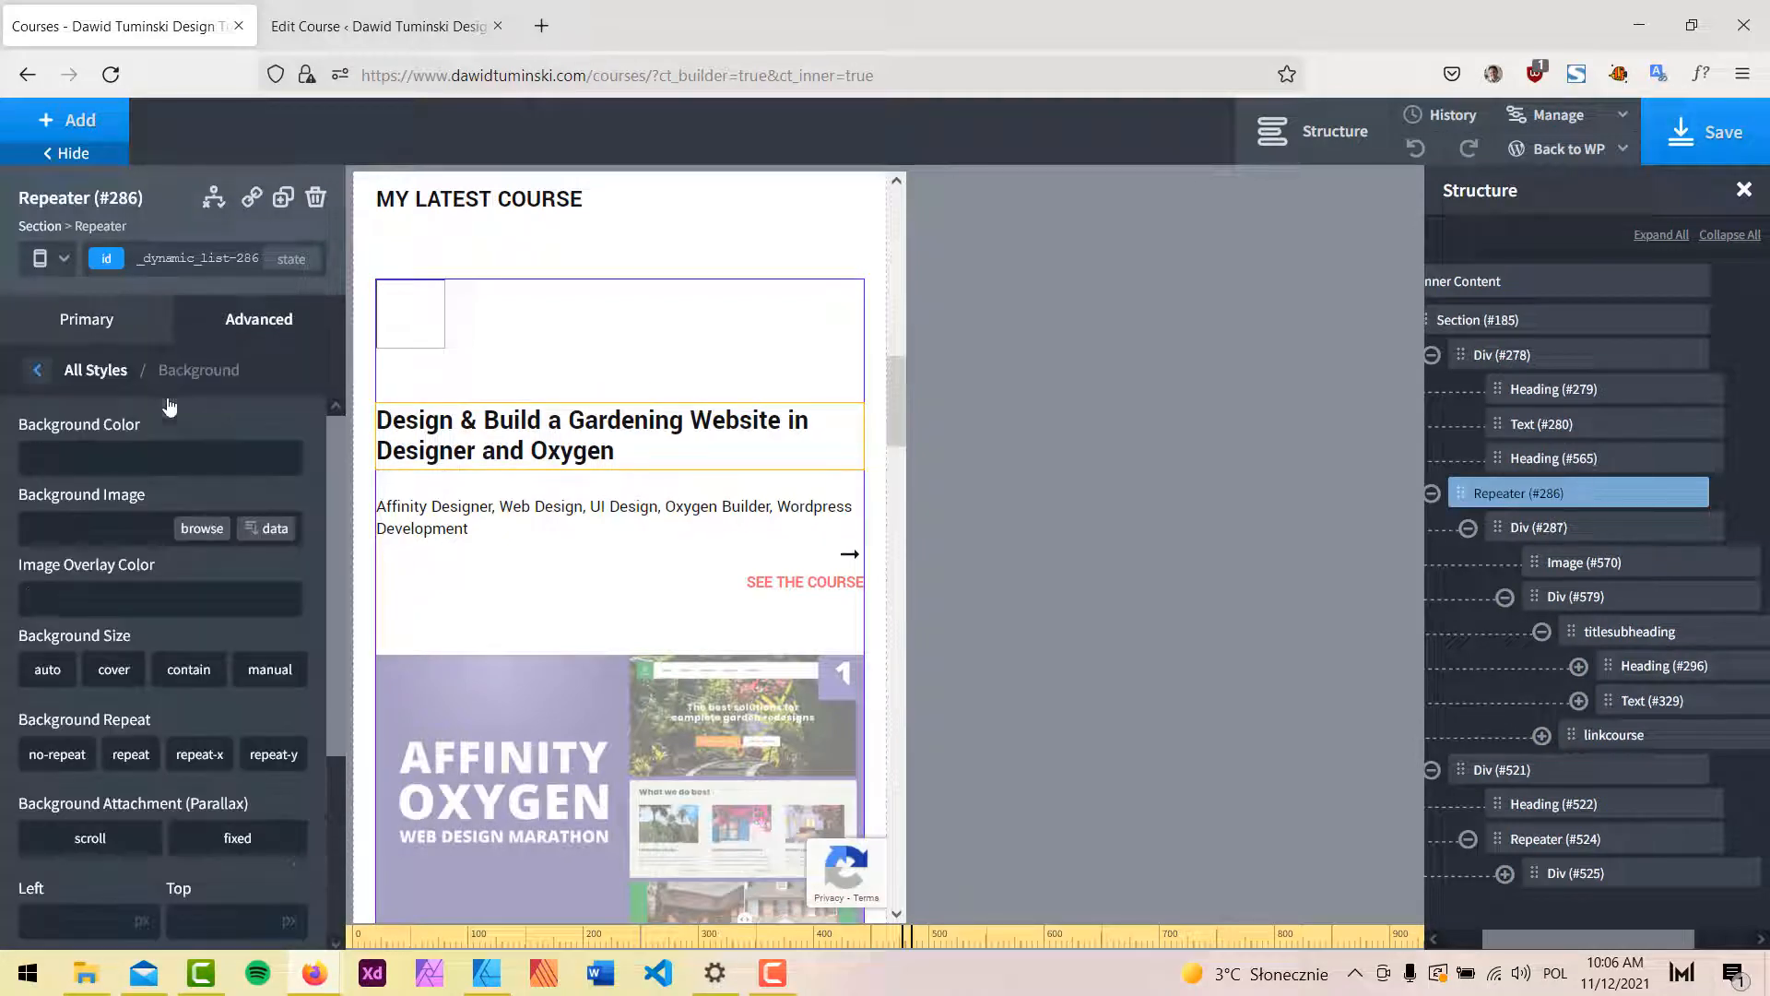
left_click(37, 457)
scroll(180, 618, "down", 3)
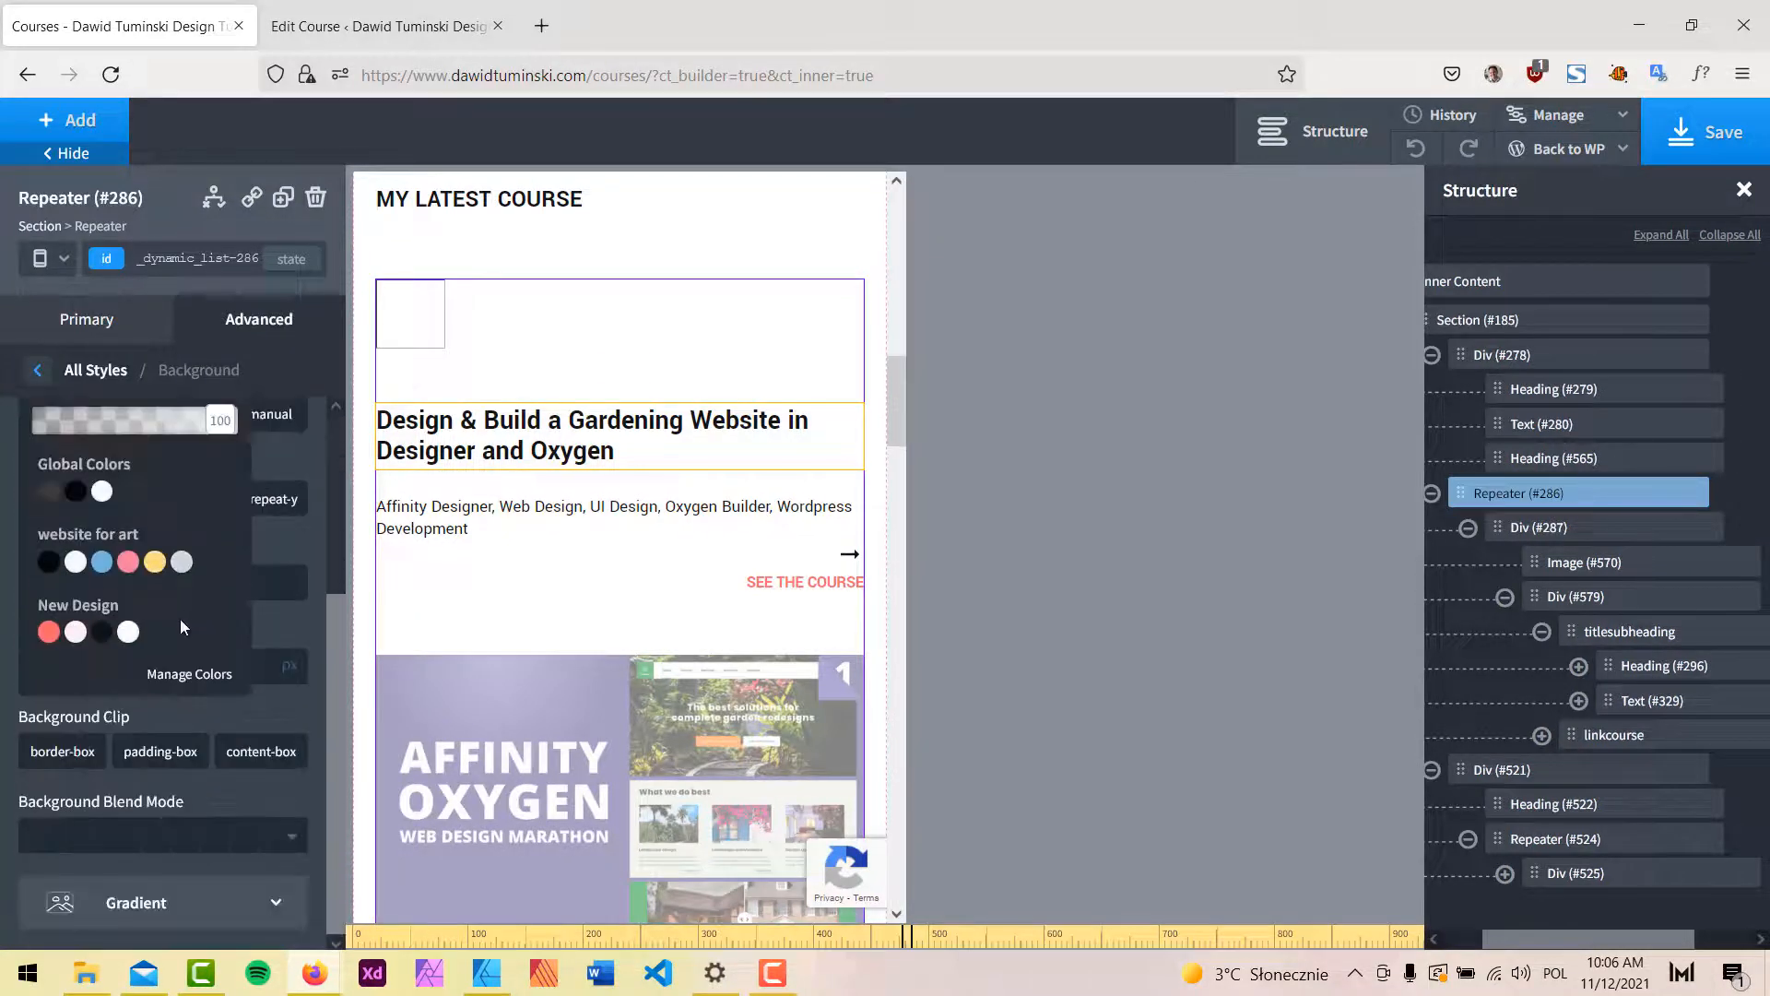
left_click(75, 631)
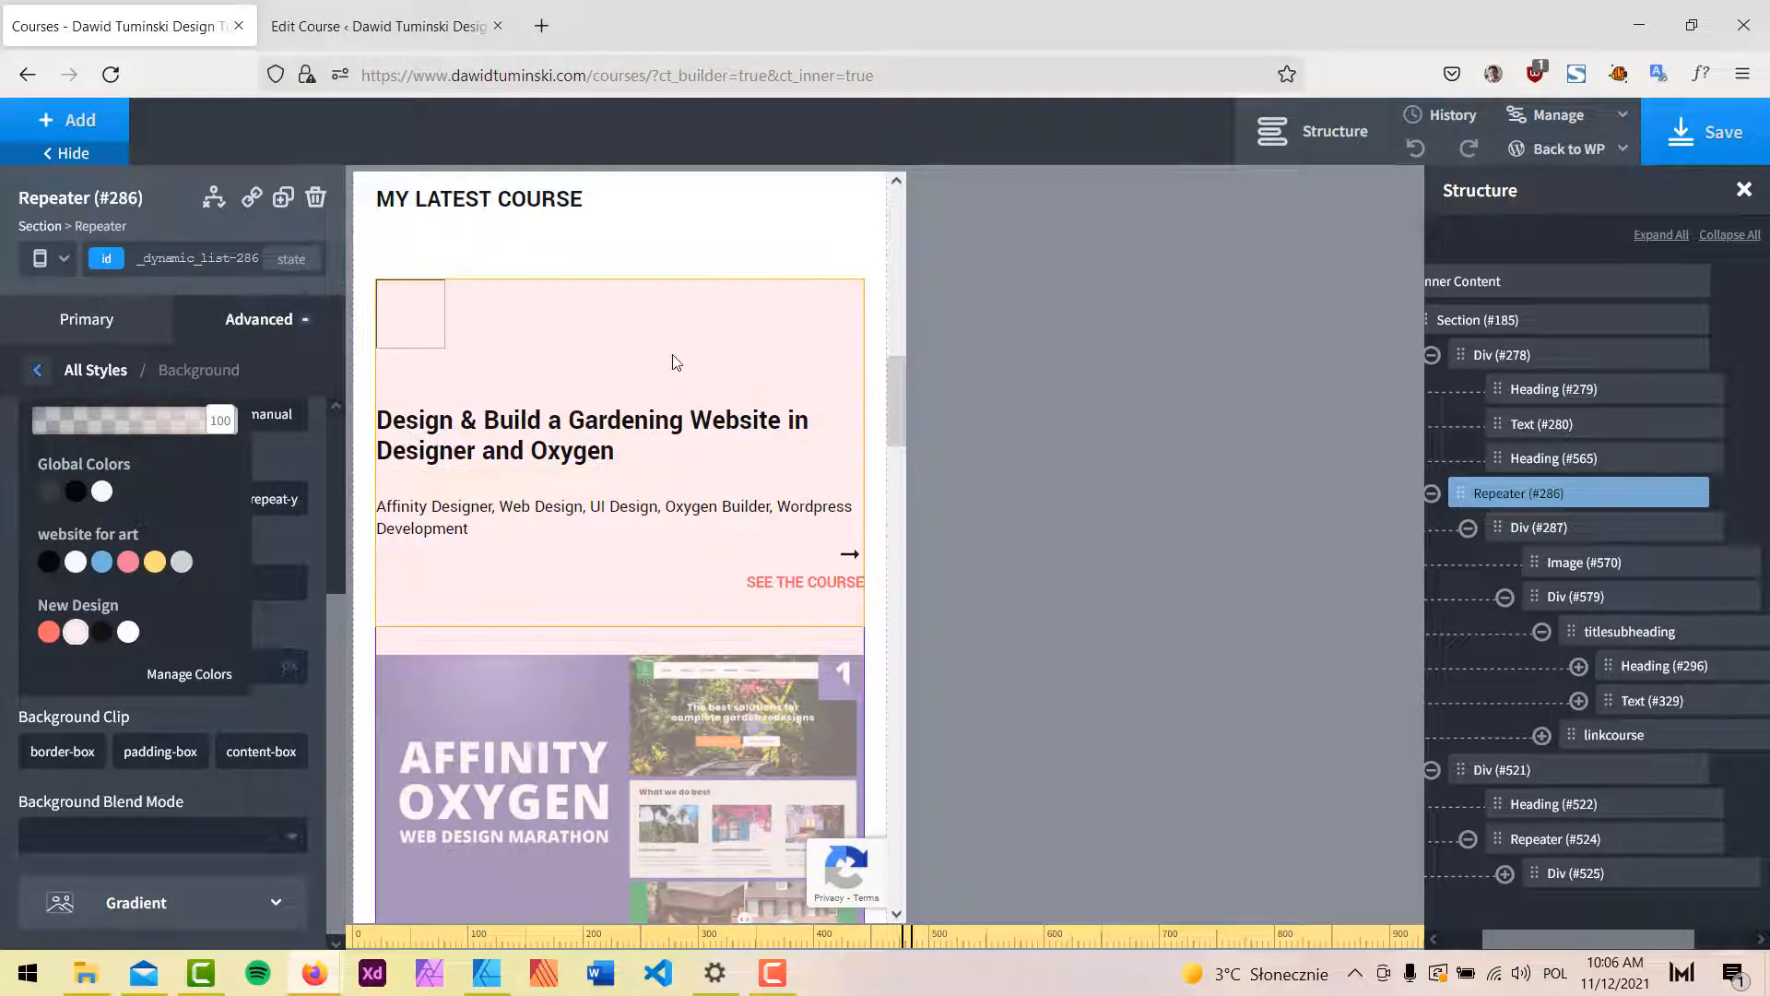
scroll(676, 362, "down", 4)
scroll(668, 350, "down", 3)
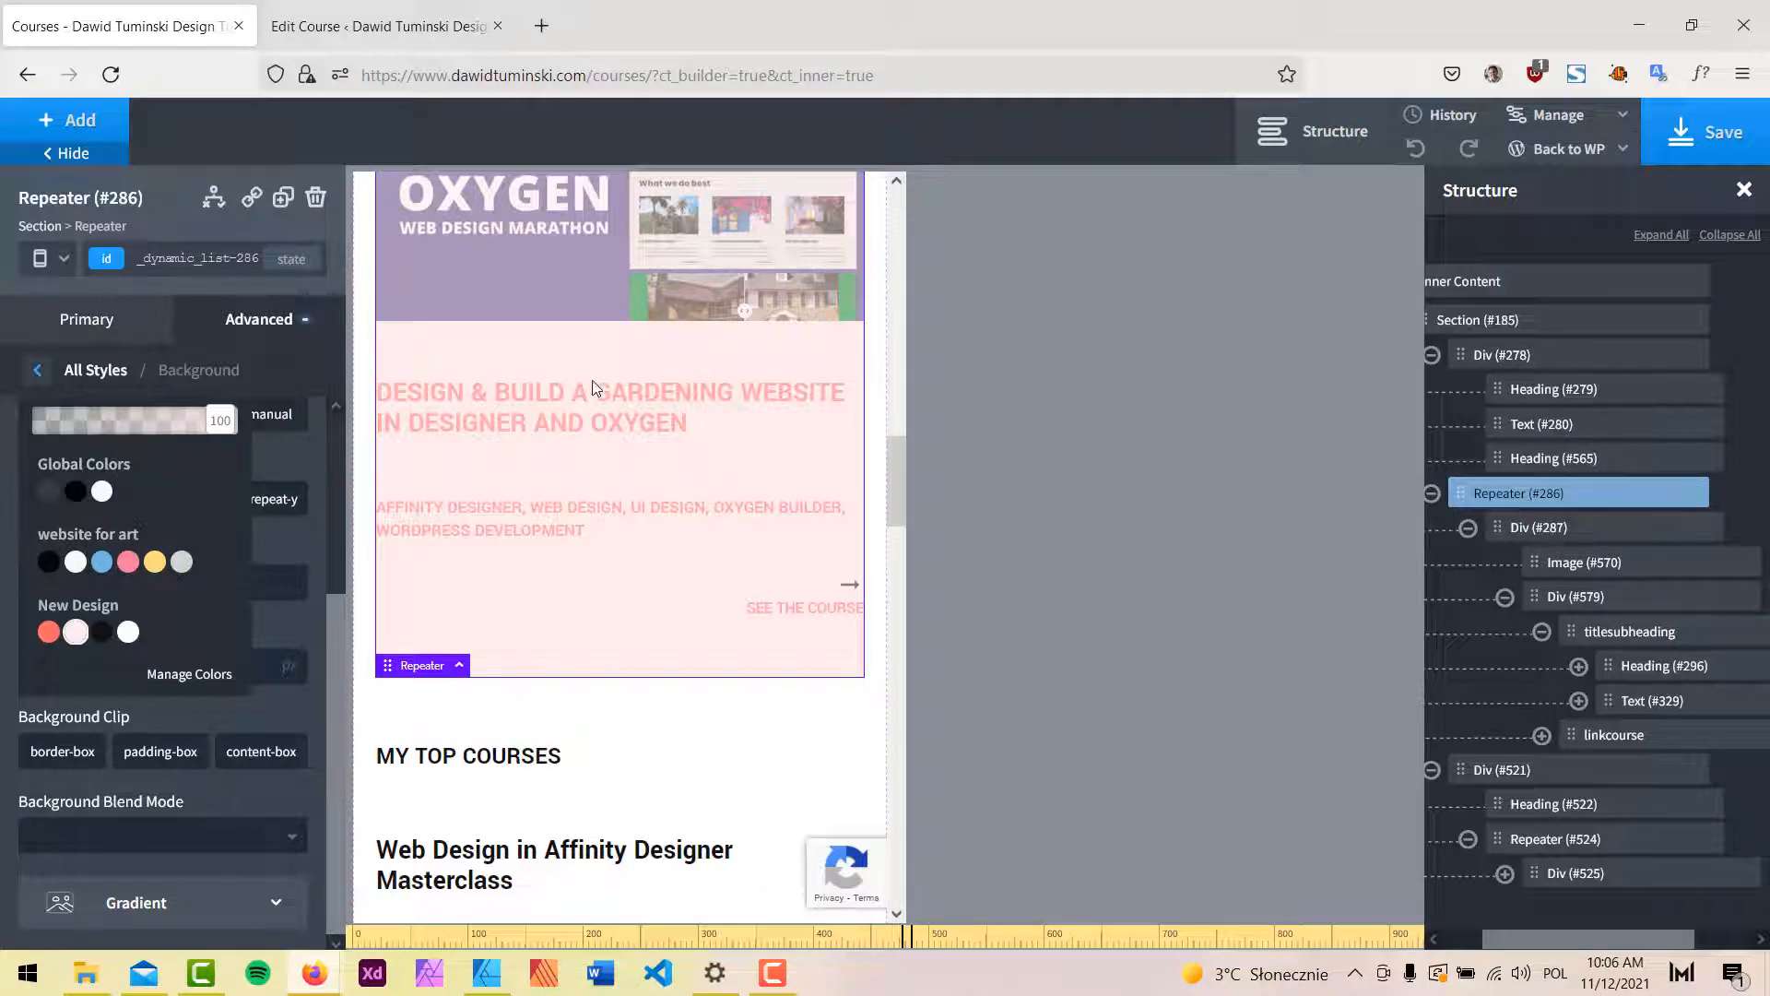
scroll(677, 461, "up", 4)
scroll(673, 464, "up", 4)
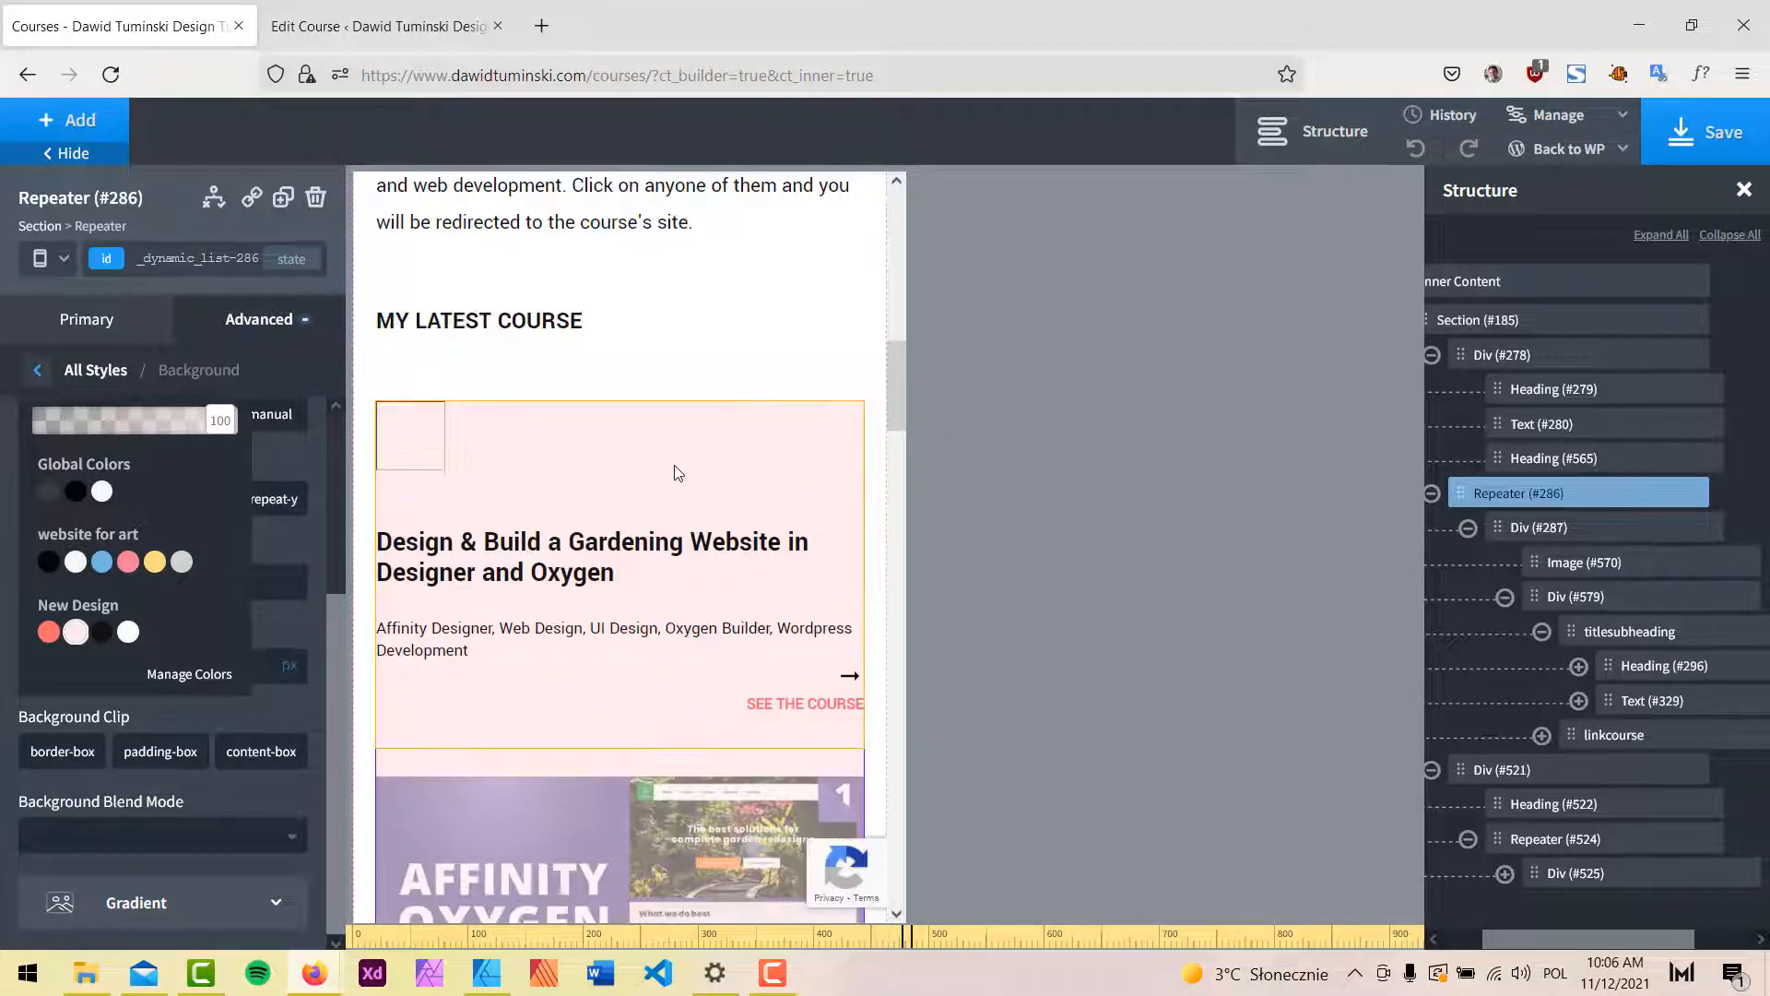
scroll(673, 465, "down", 3)
scroll(673, 465, "up", 2)
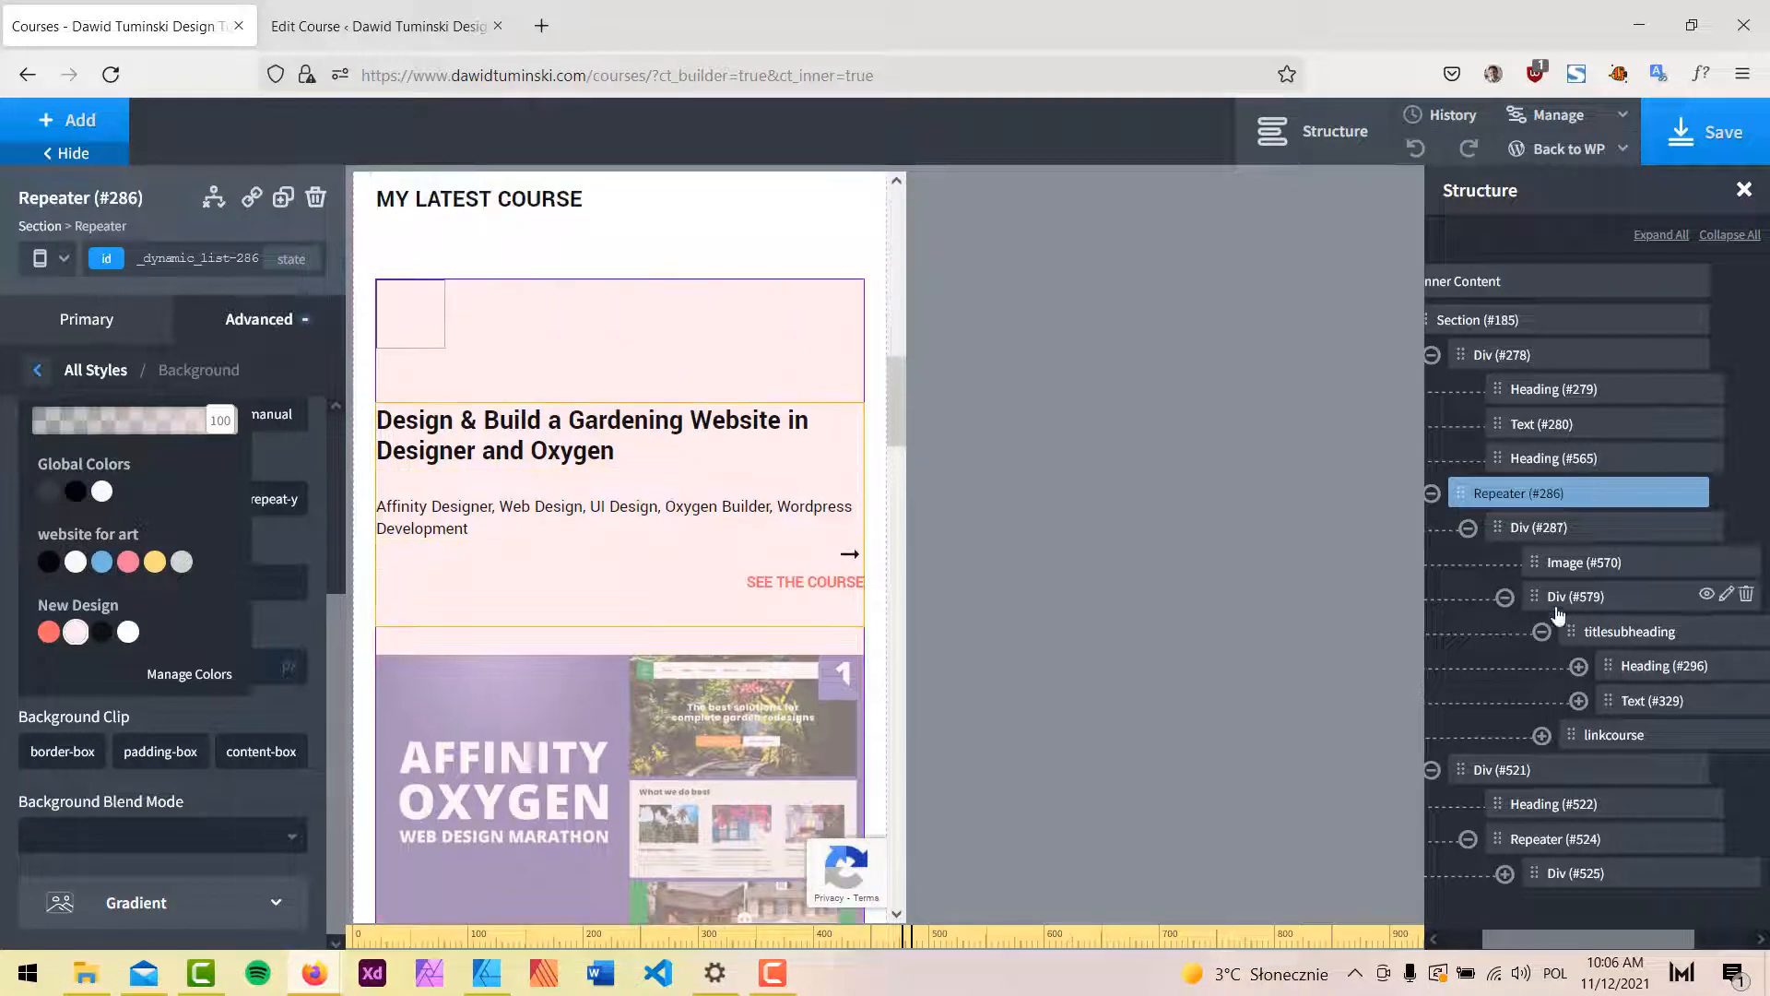
Give Div #579 25px padding on all sides, save, and bring up the live preview window.
left_click(1570, 599)
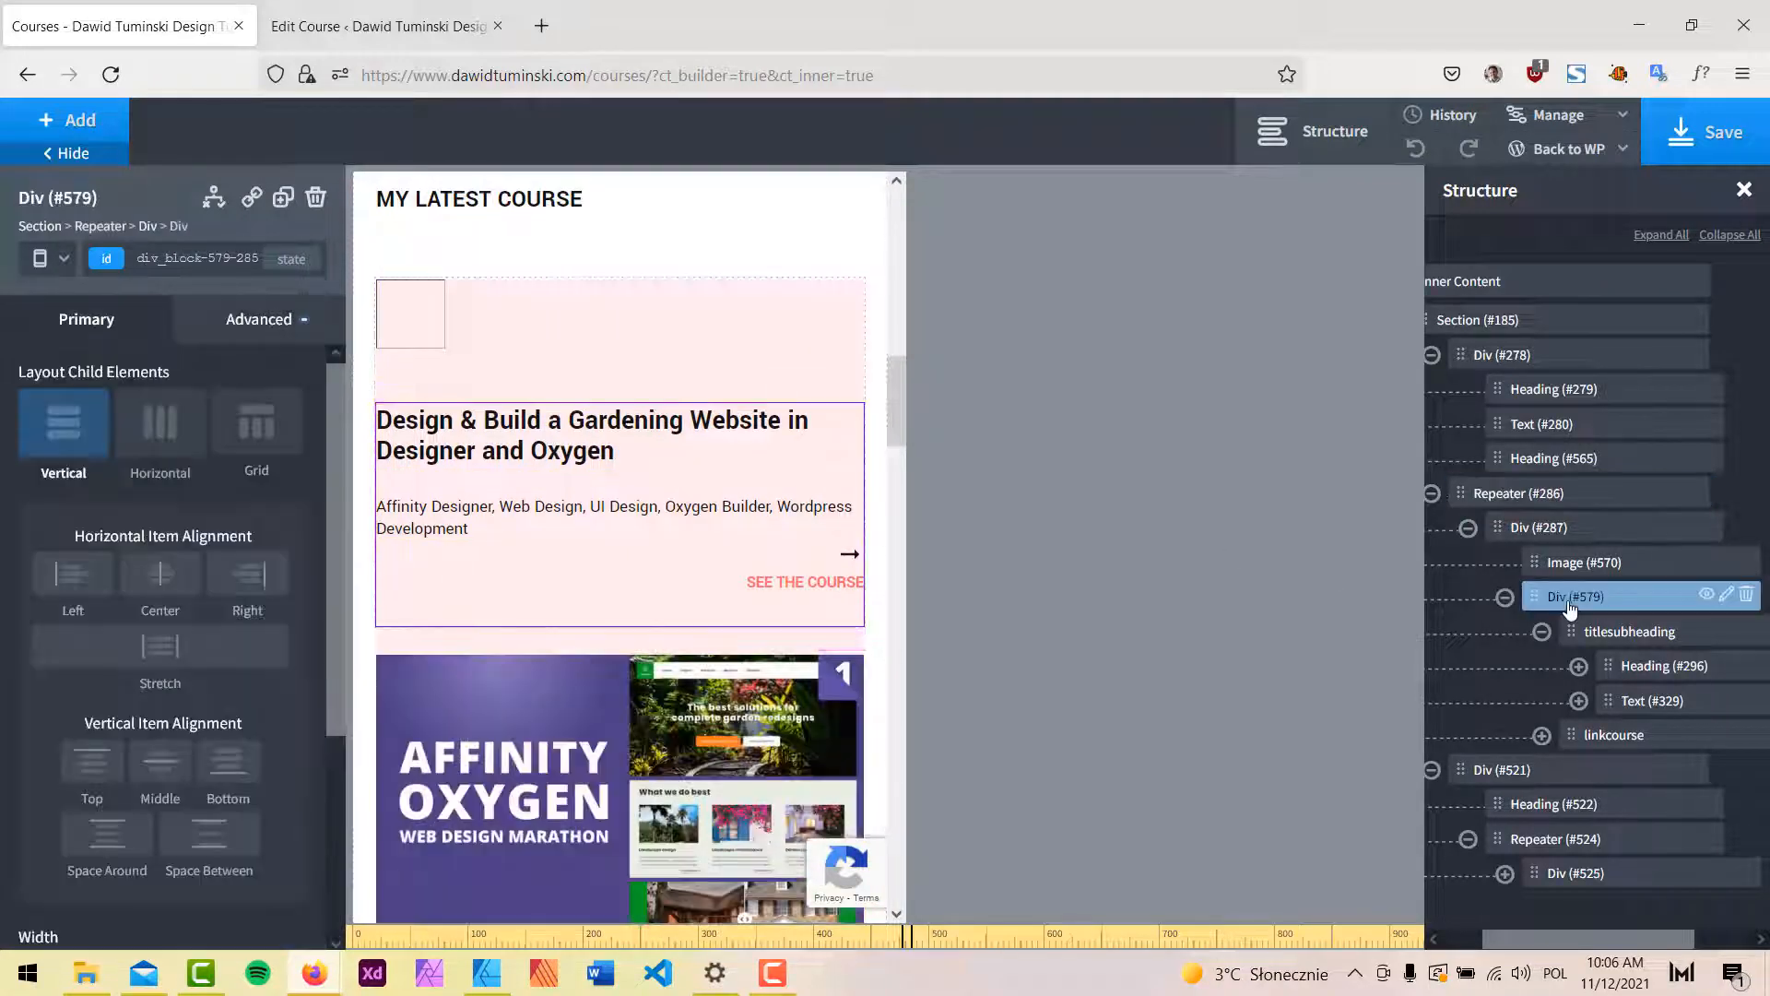
left_click(276, 320)
left_click(162, 448)
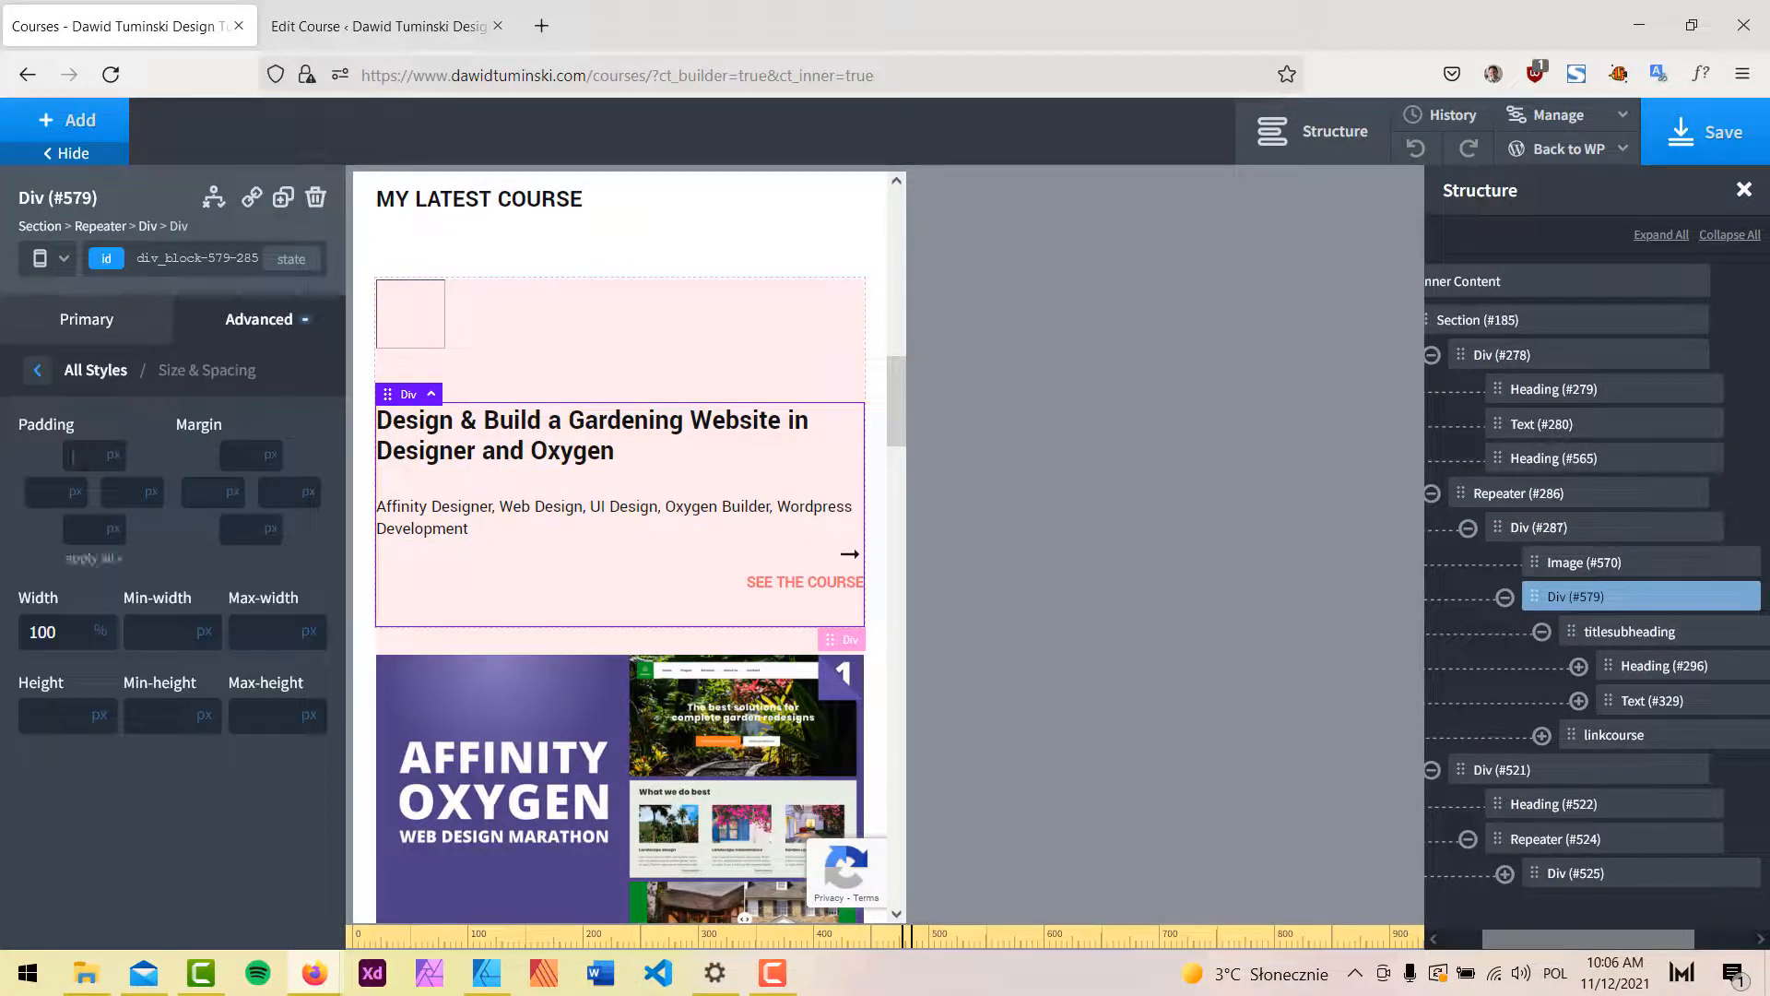
left_click(83, 456)
type("25")
left_click(88, 559)
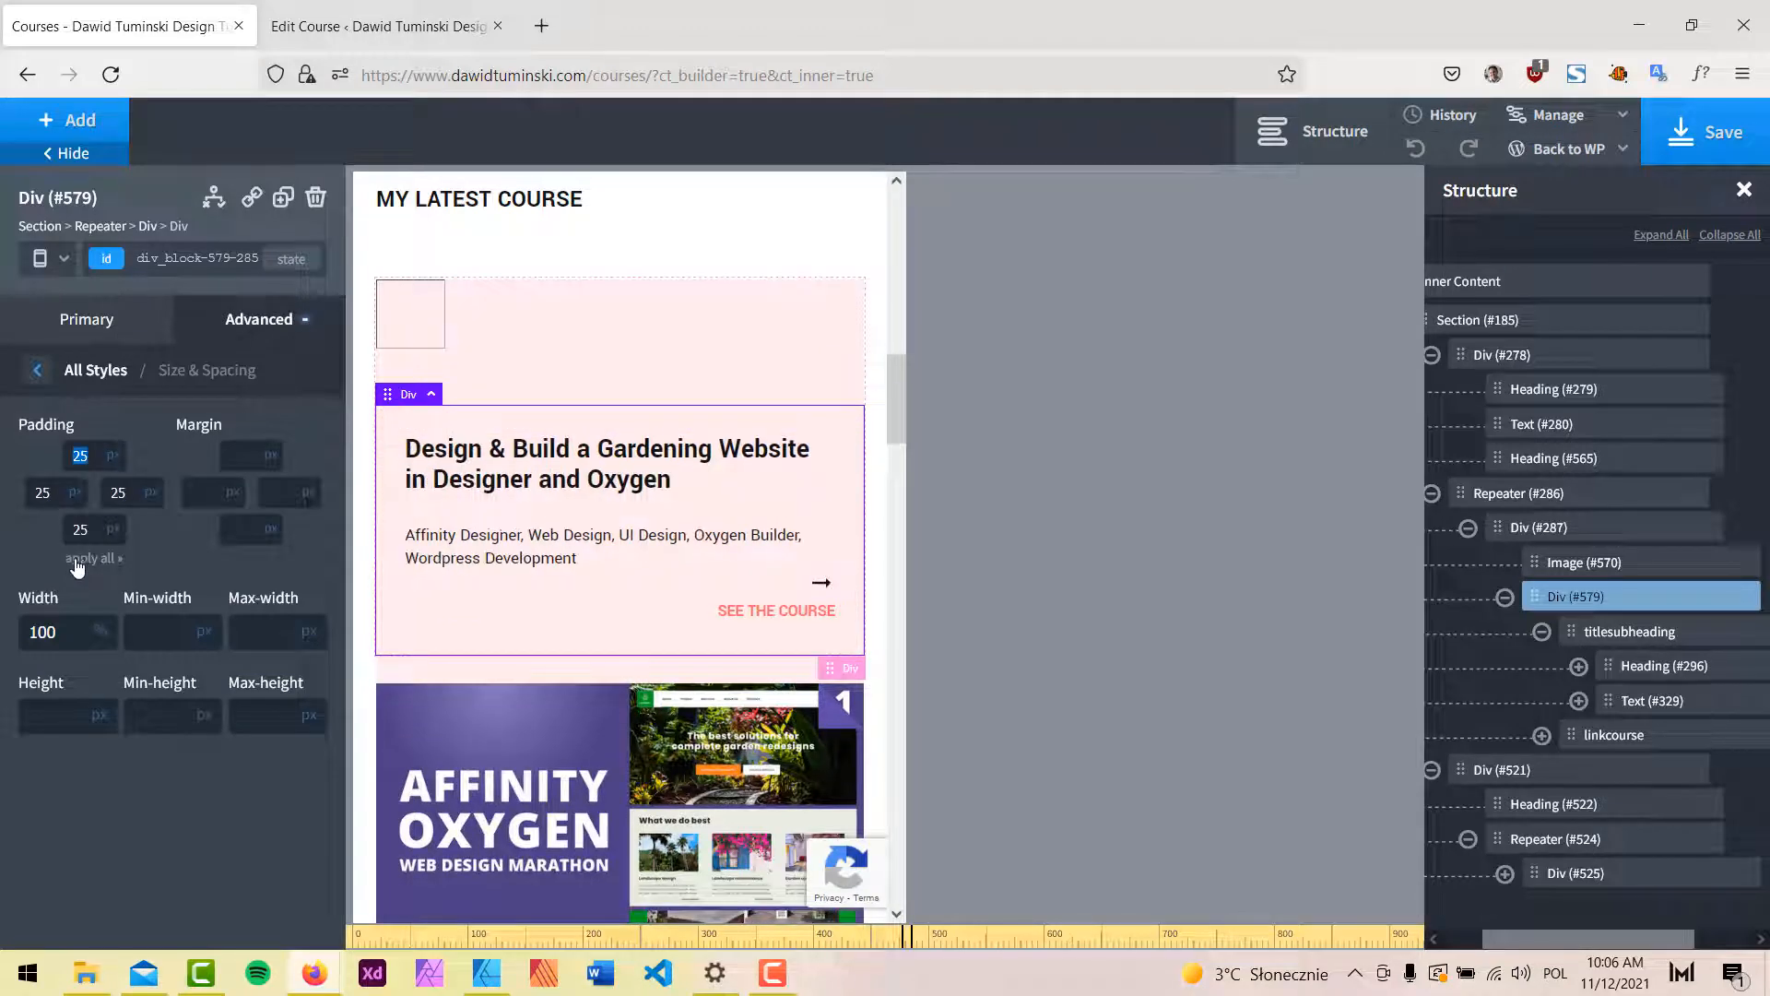
left_click(1705, 132)
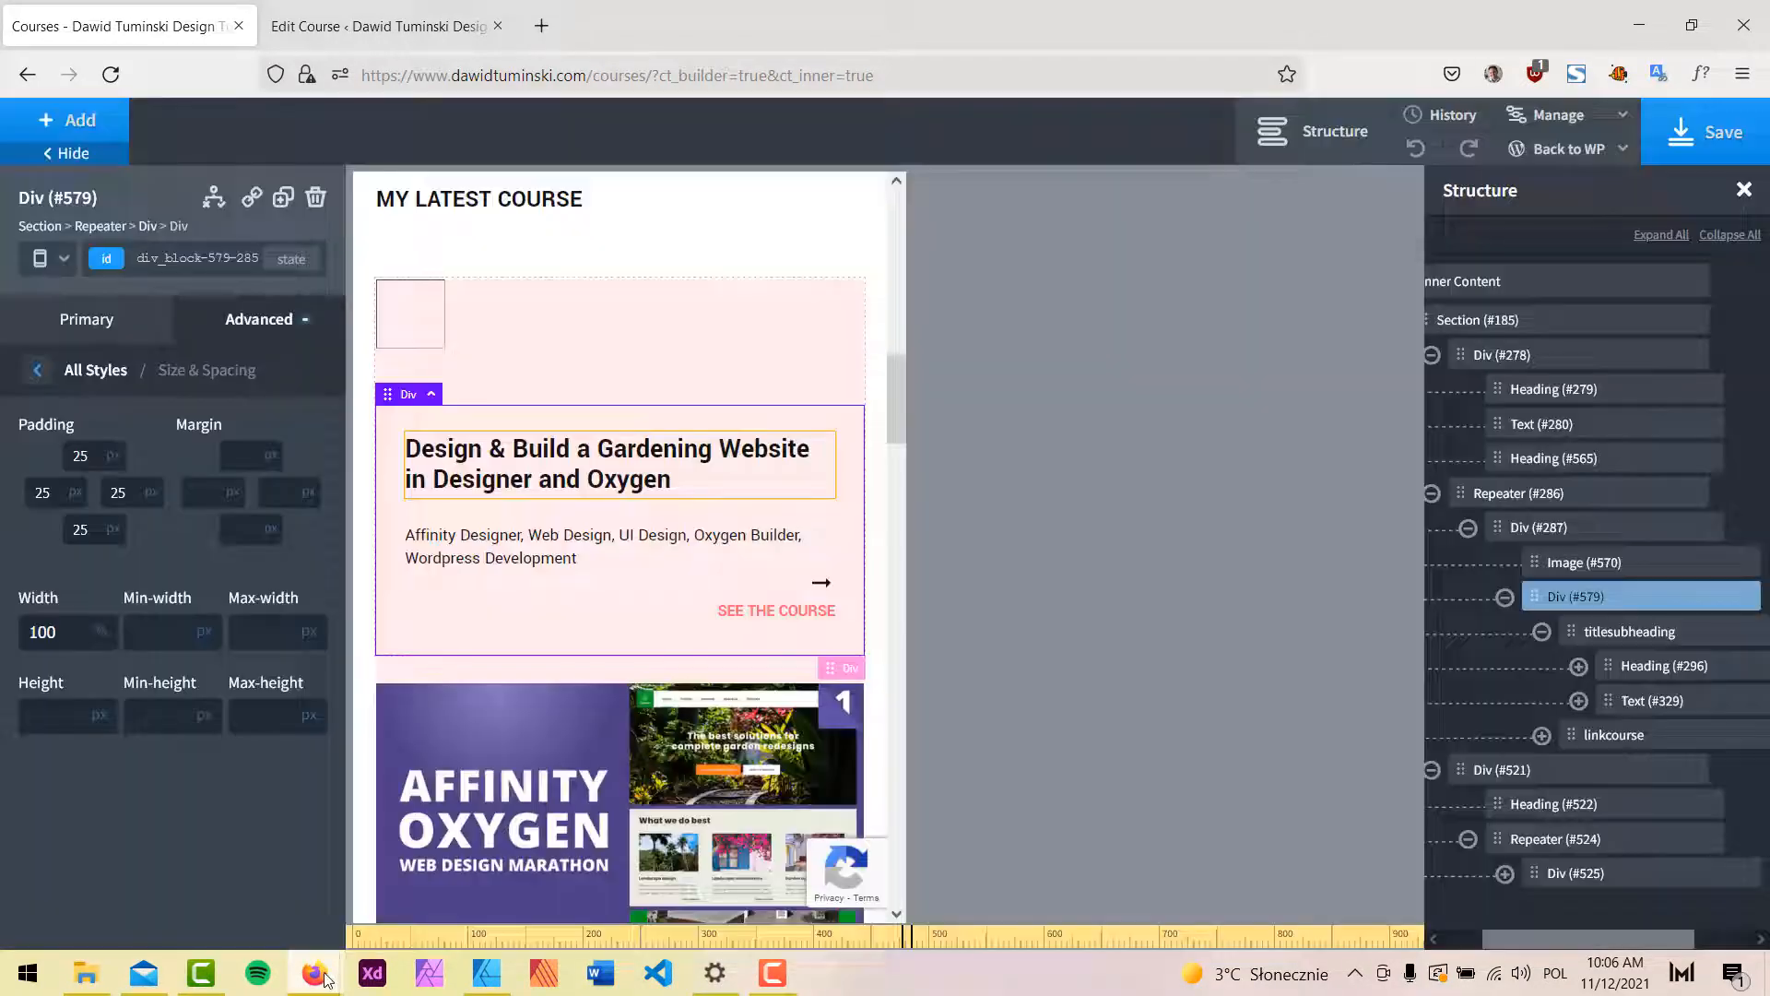
mouse_move(314, 972)
left_click(420, 899)
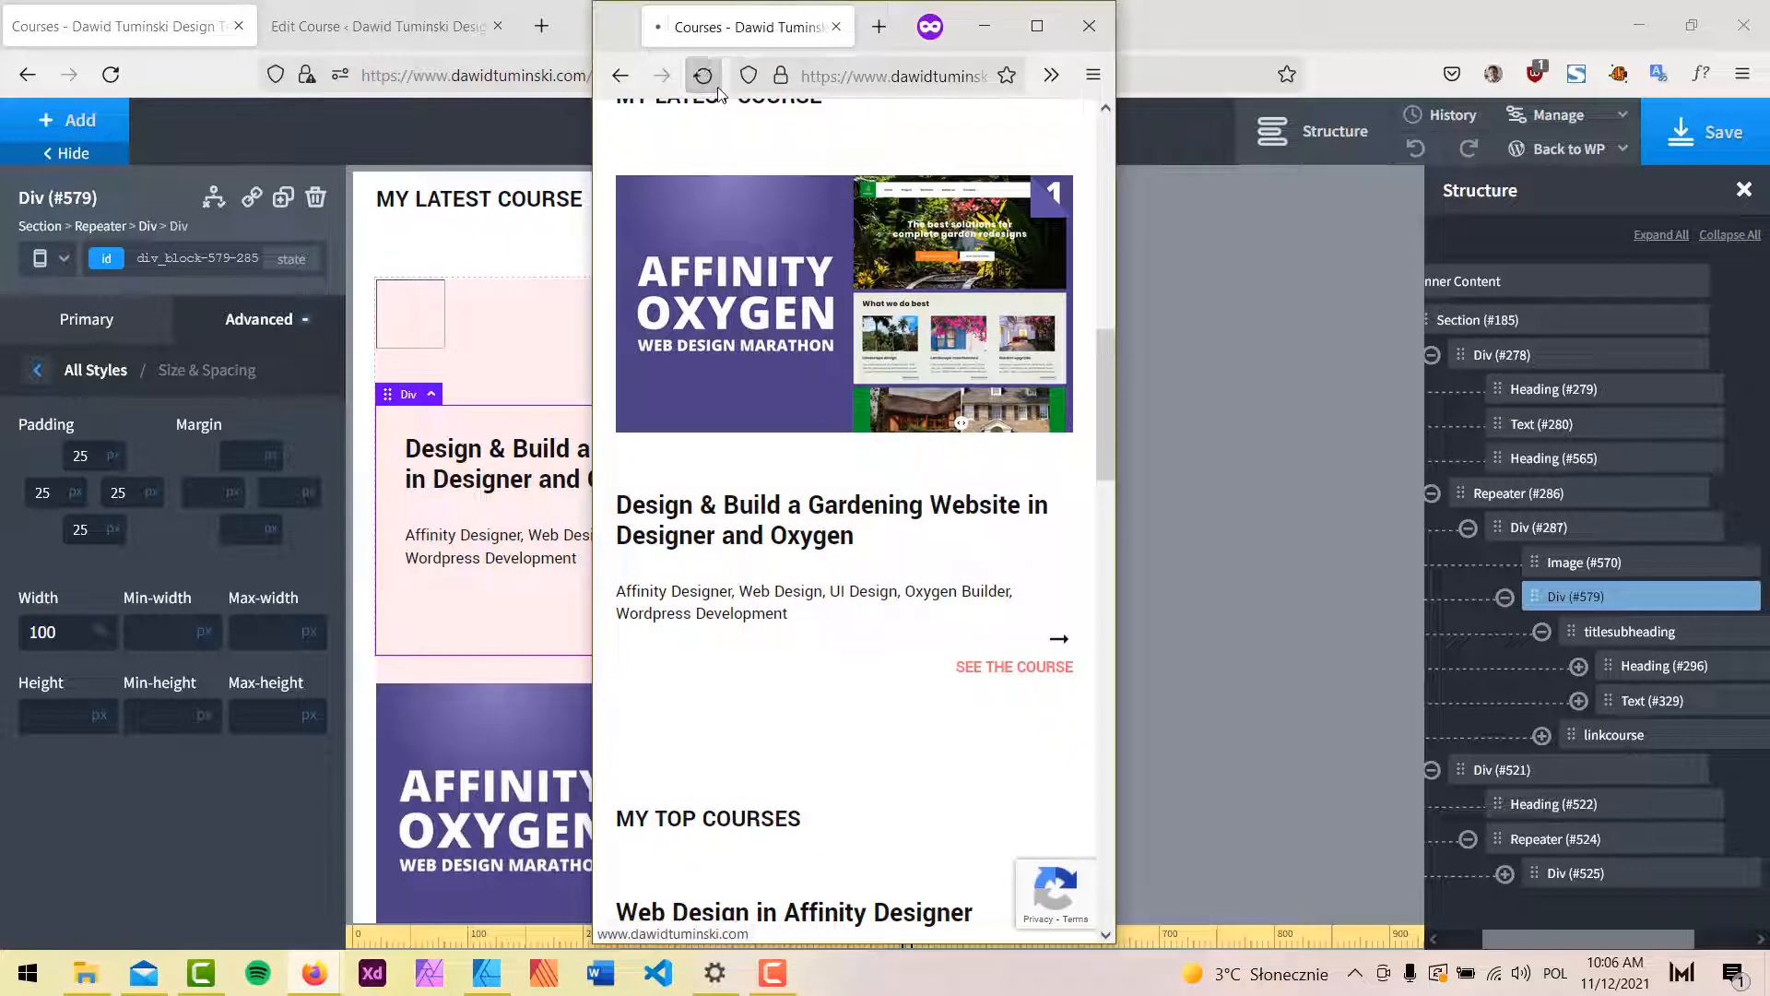
Check the padded latest-course text in its pink card live, then save the course card changes.
scroll(950, 360, "down", 3)
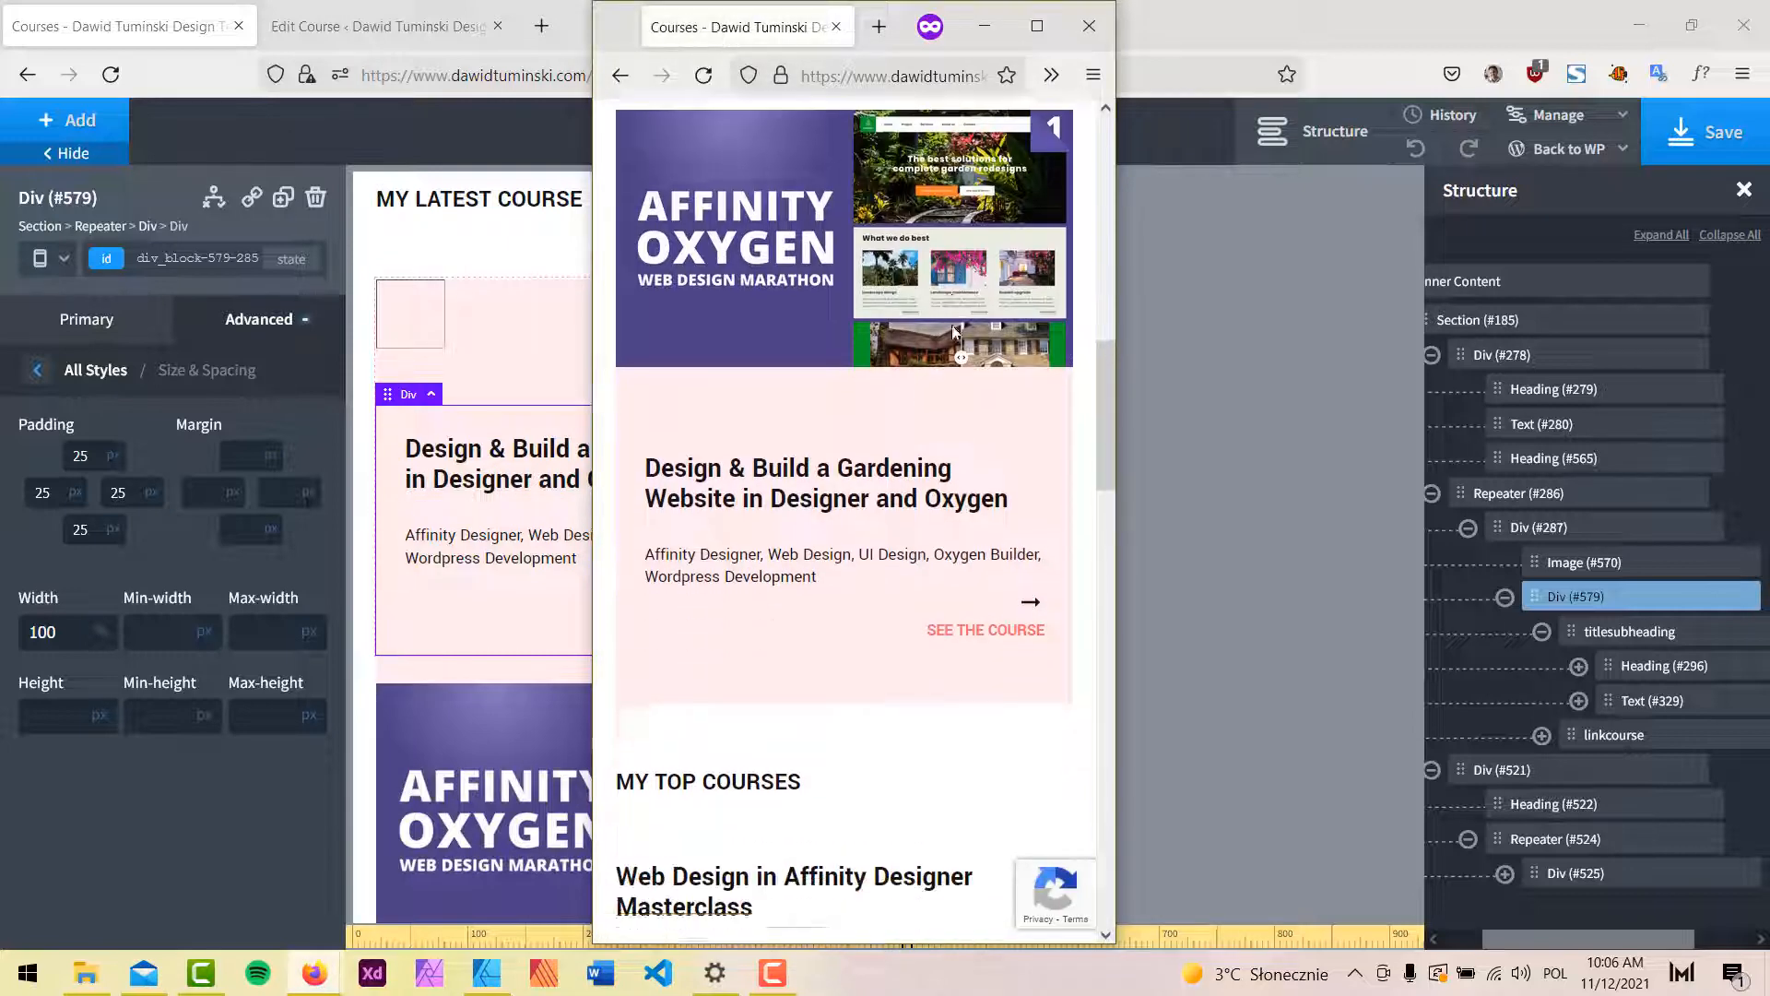
scroll(952, 332, "up", 4)
scroll(927, 379, "down", 1)
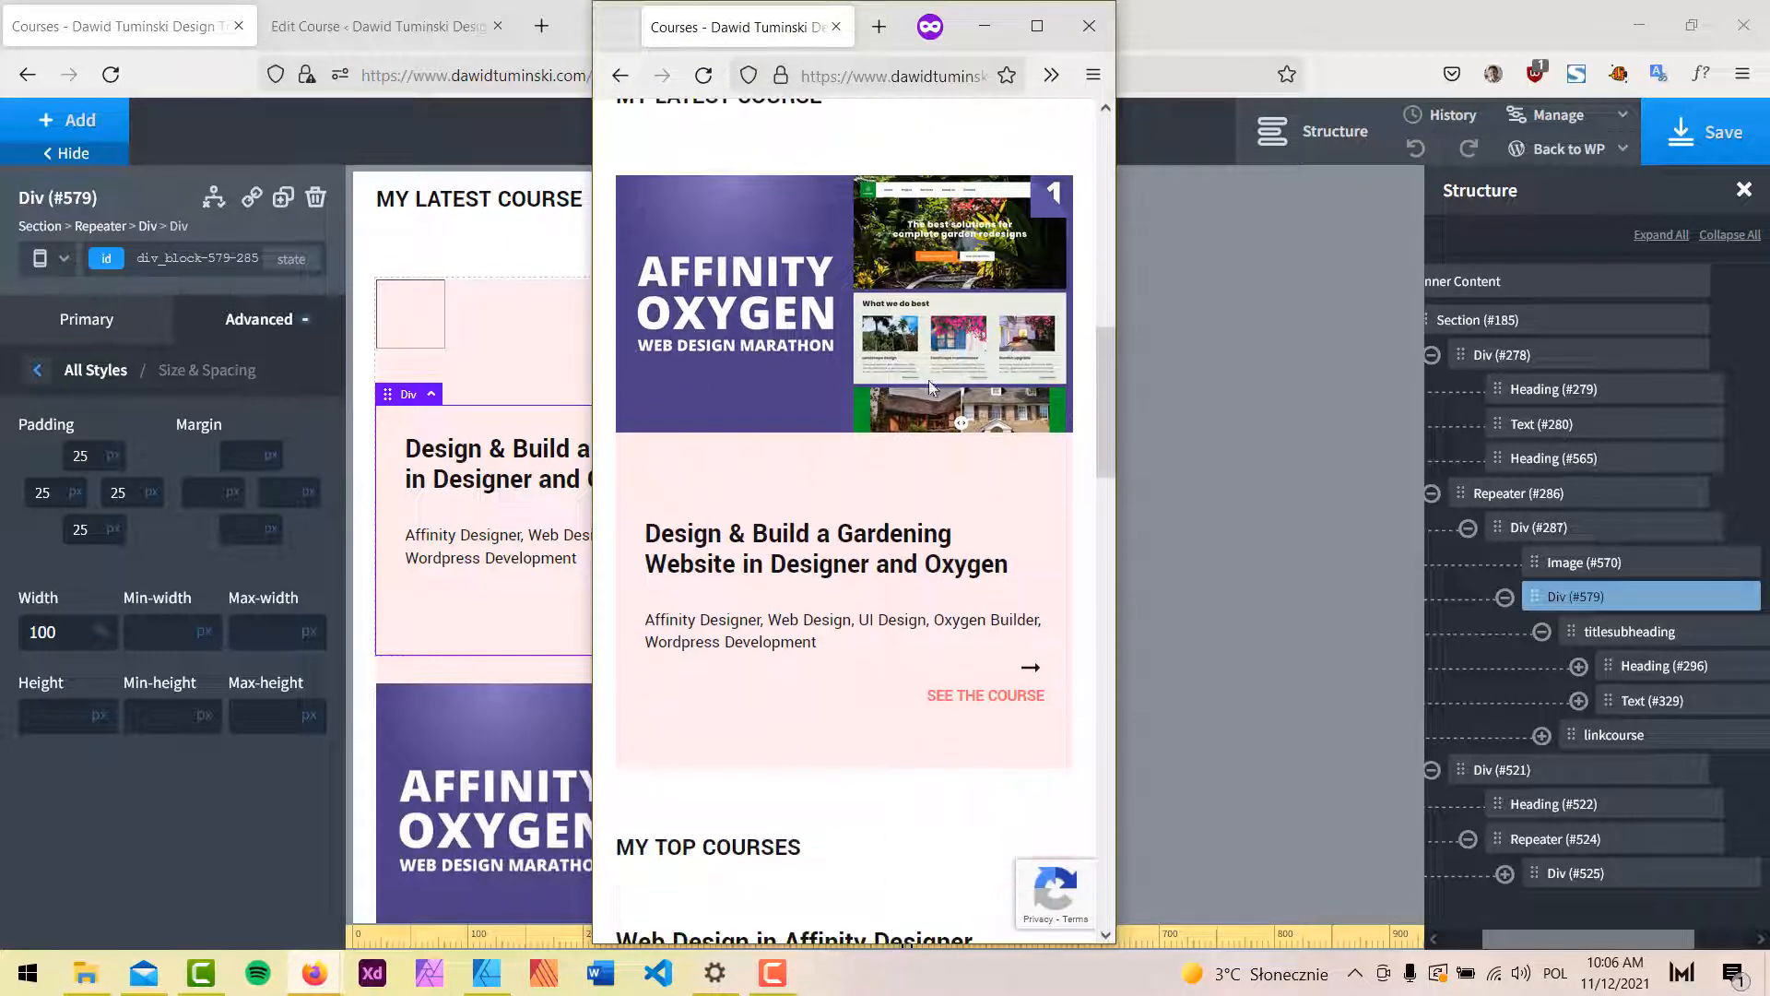
scroll(936, 474, "down", 2)
scroll(935, 470, "down", 1)
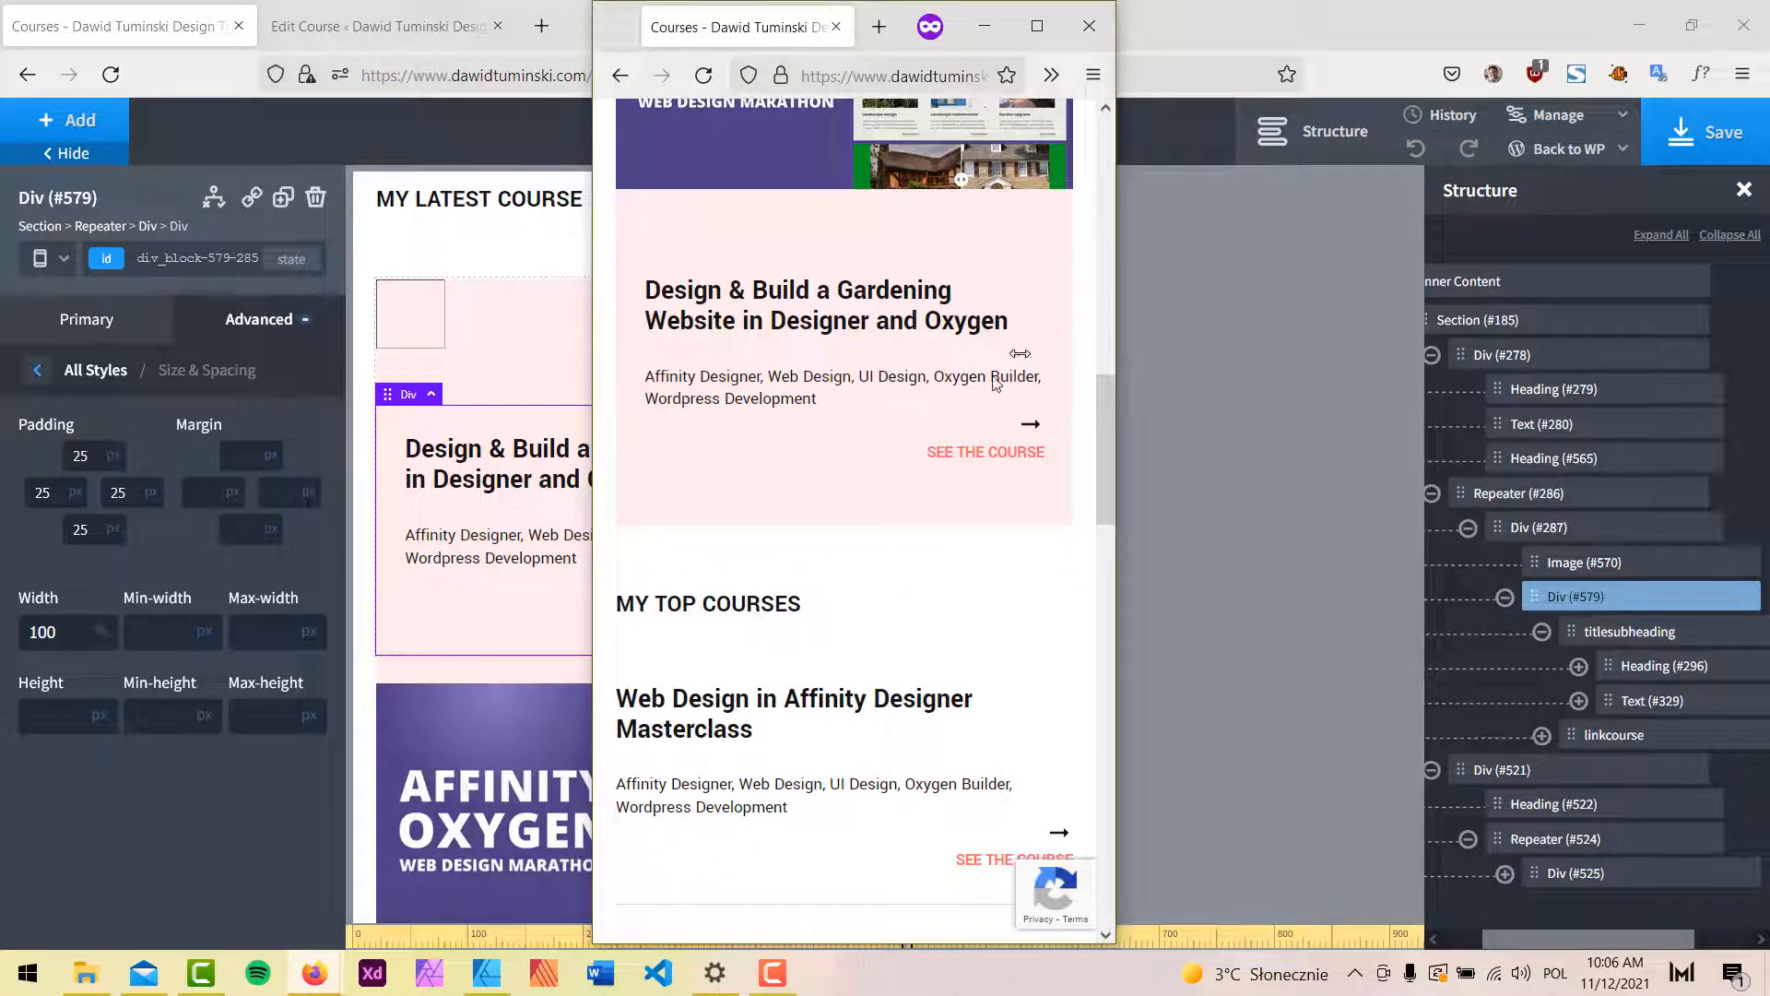
scroll(888, 612, "down", 3)
scroll(904, 541, "up", 10)
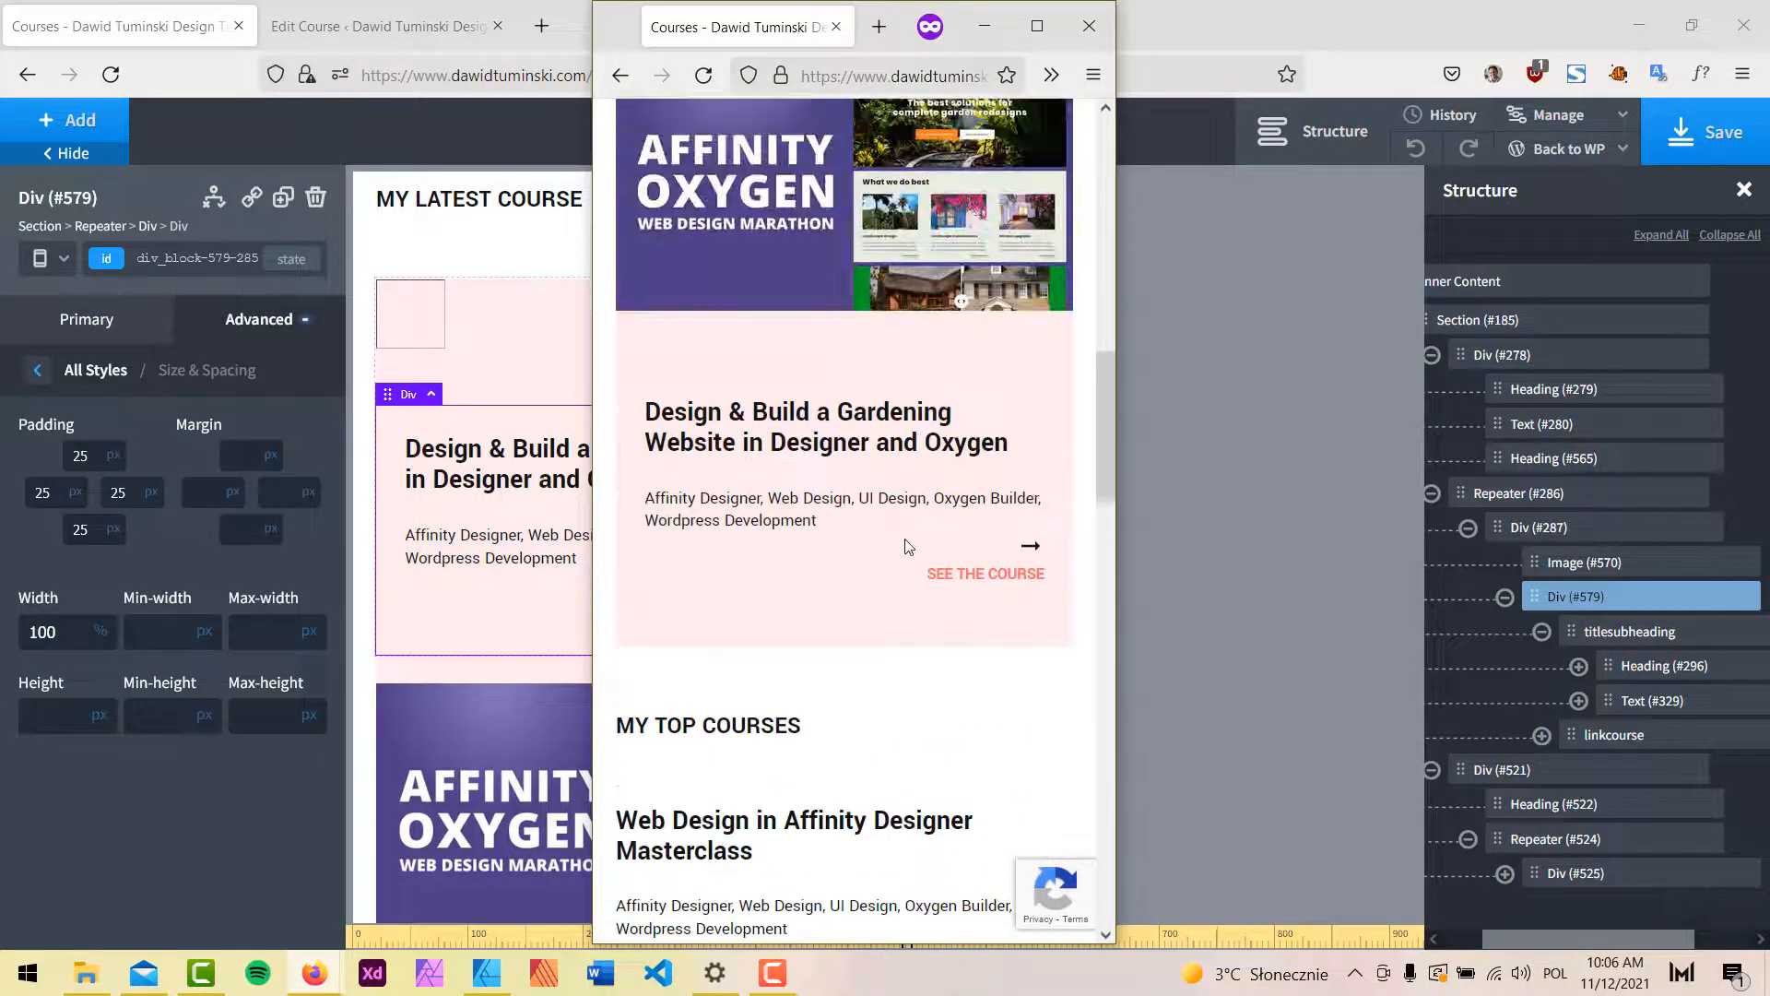
scroll(906, 539, "down", 1)
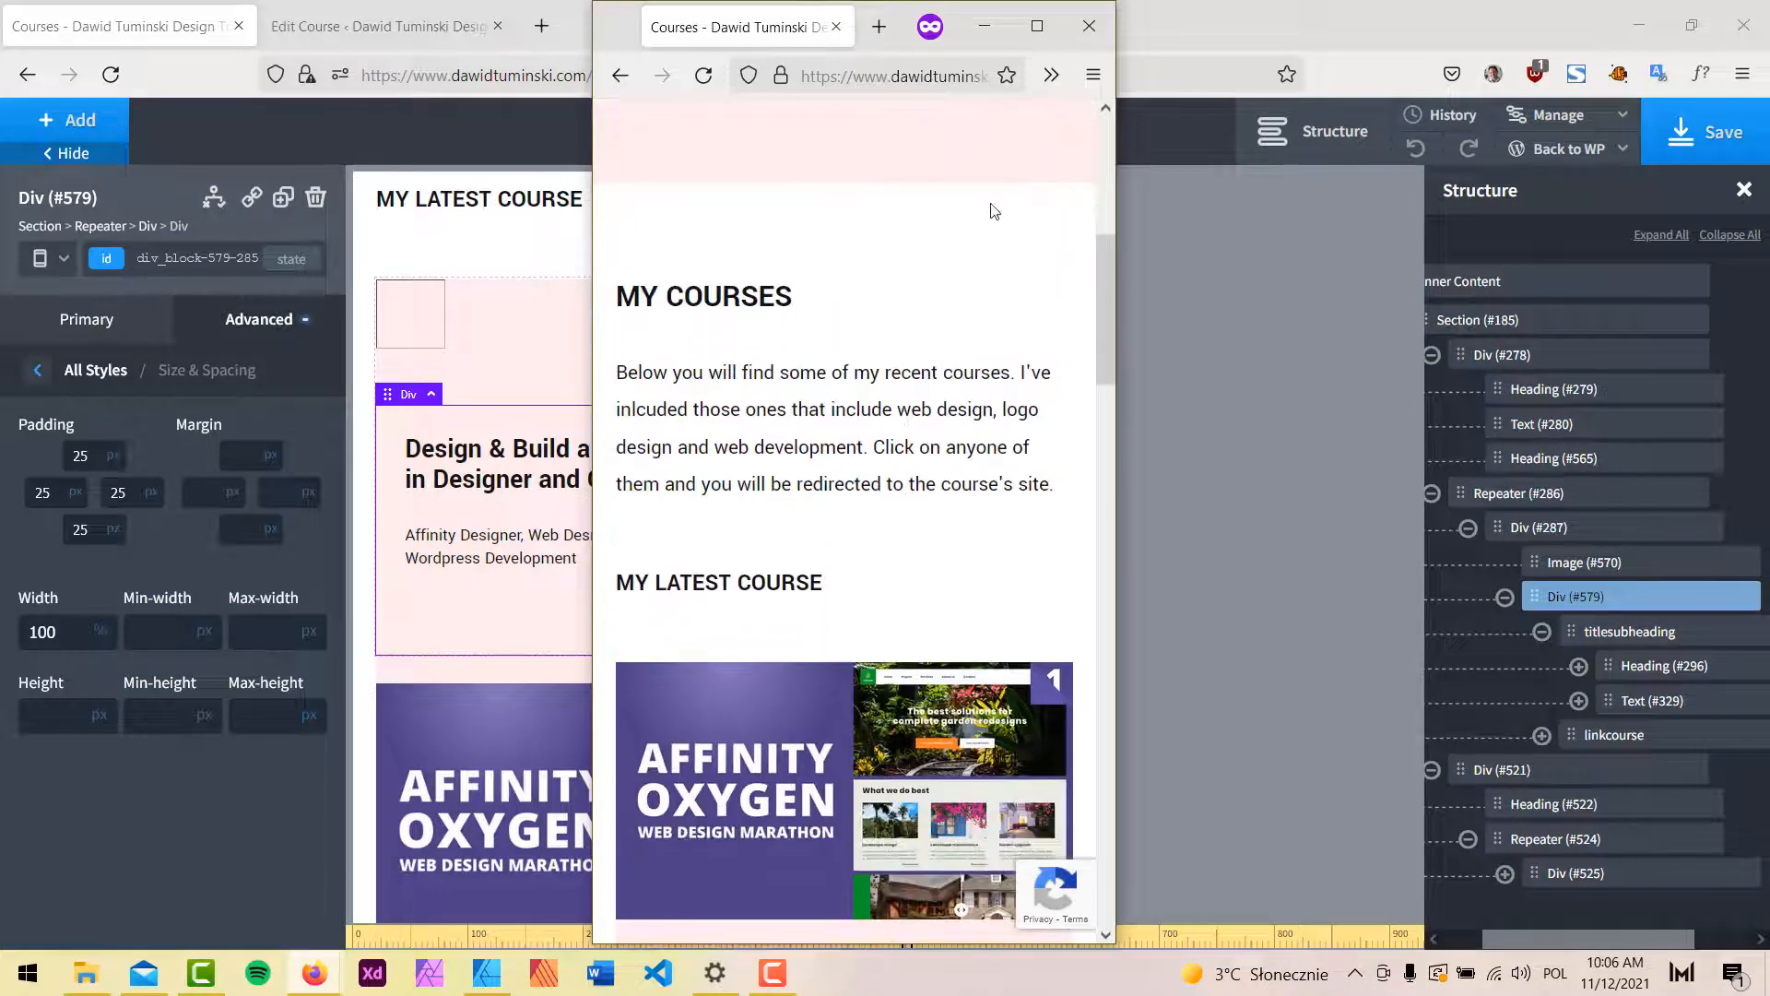
left_click(984, 26)
left_click(1711, 129)
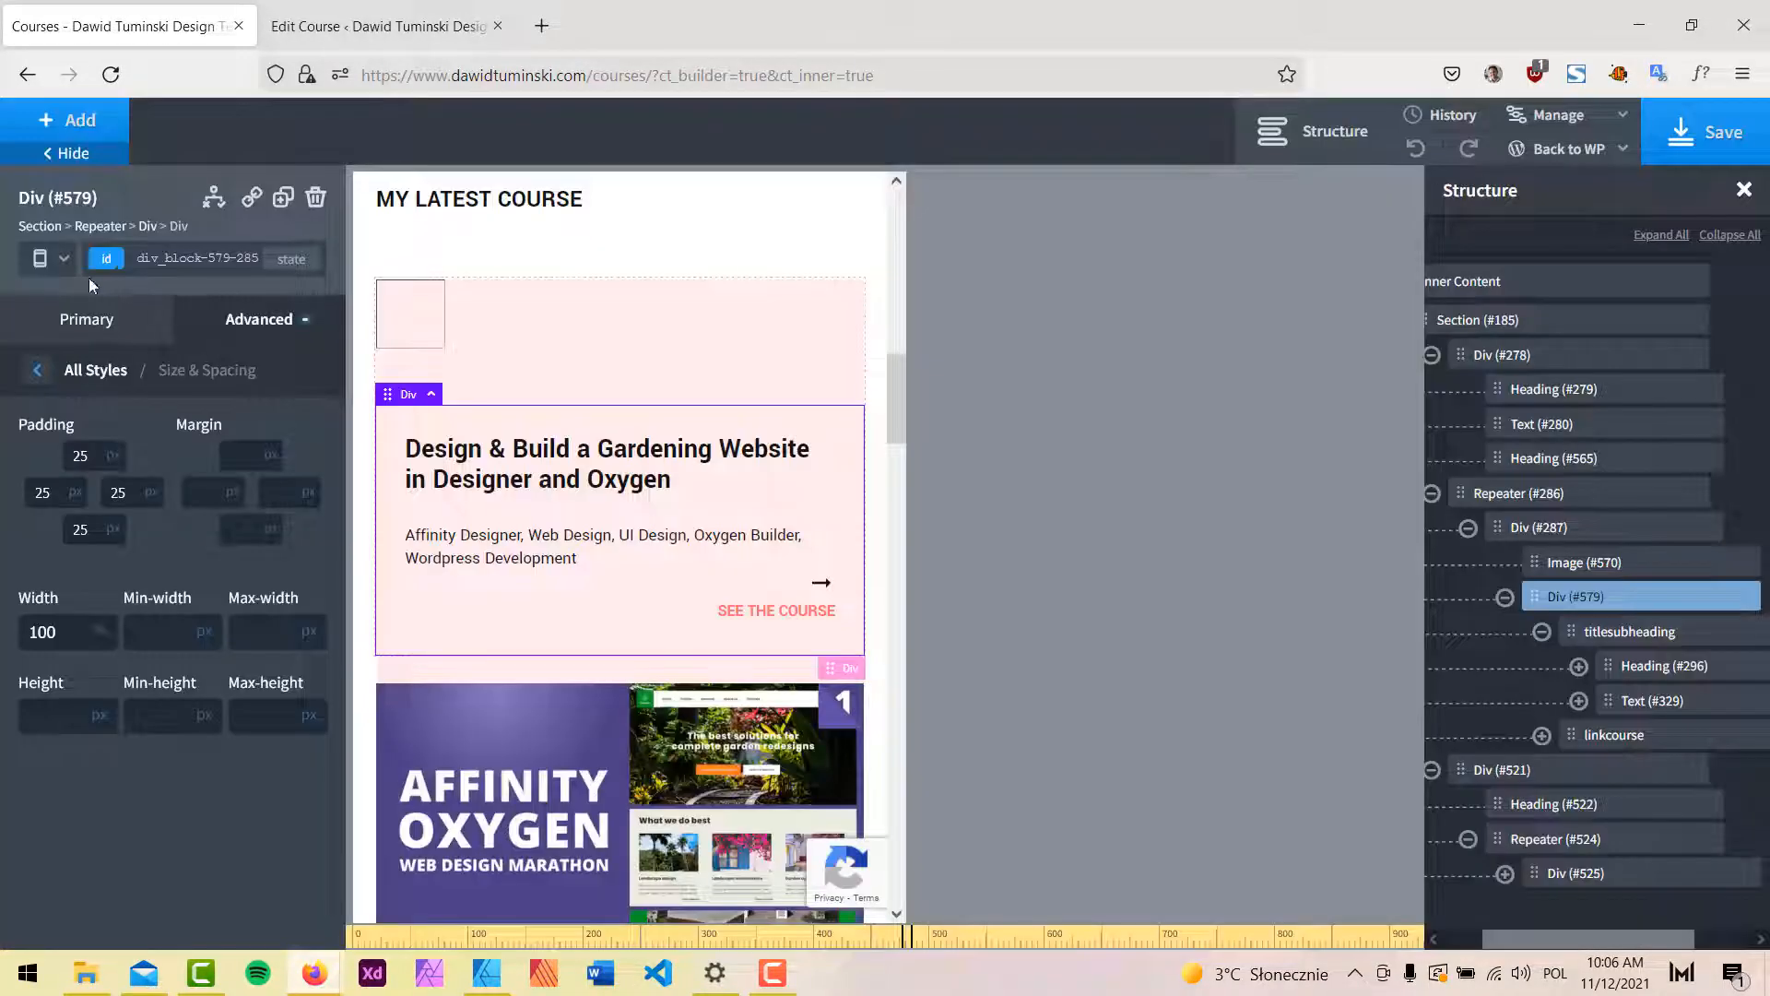
Preview the course card at the 'Less than 480px' breakpoint, save, and return to WordPress admin.
left_click(54, 258)
left_click(95, 437)
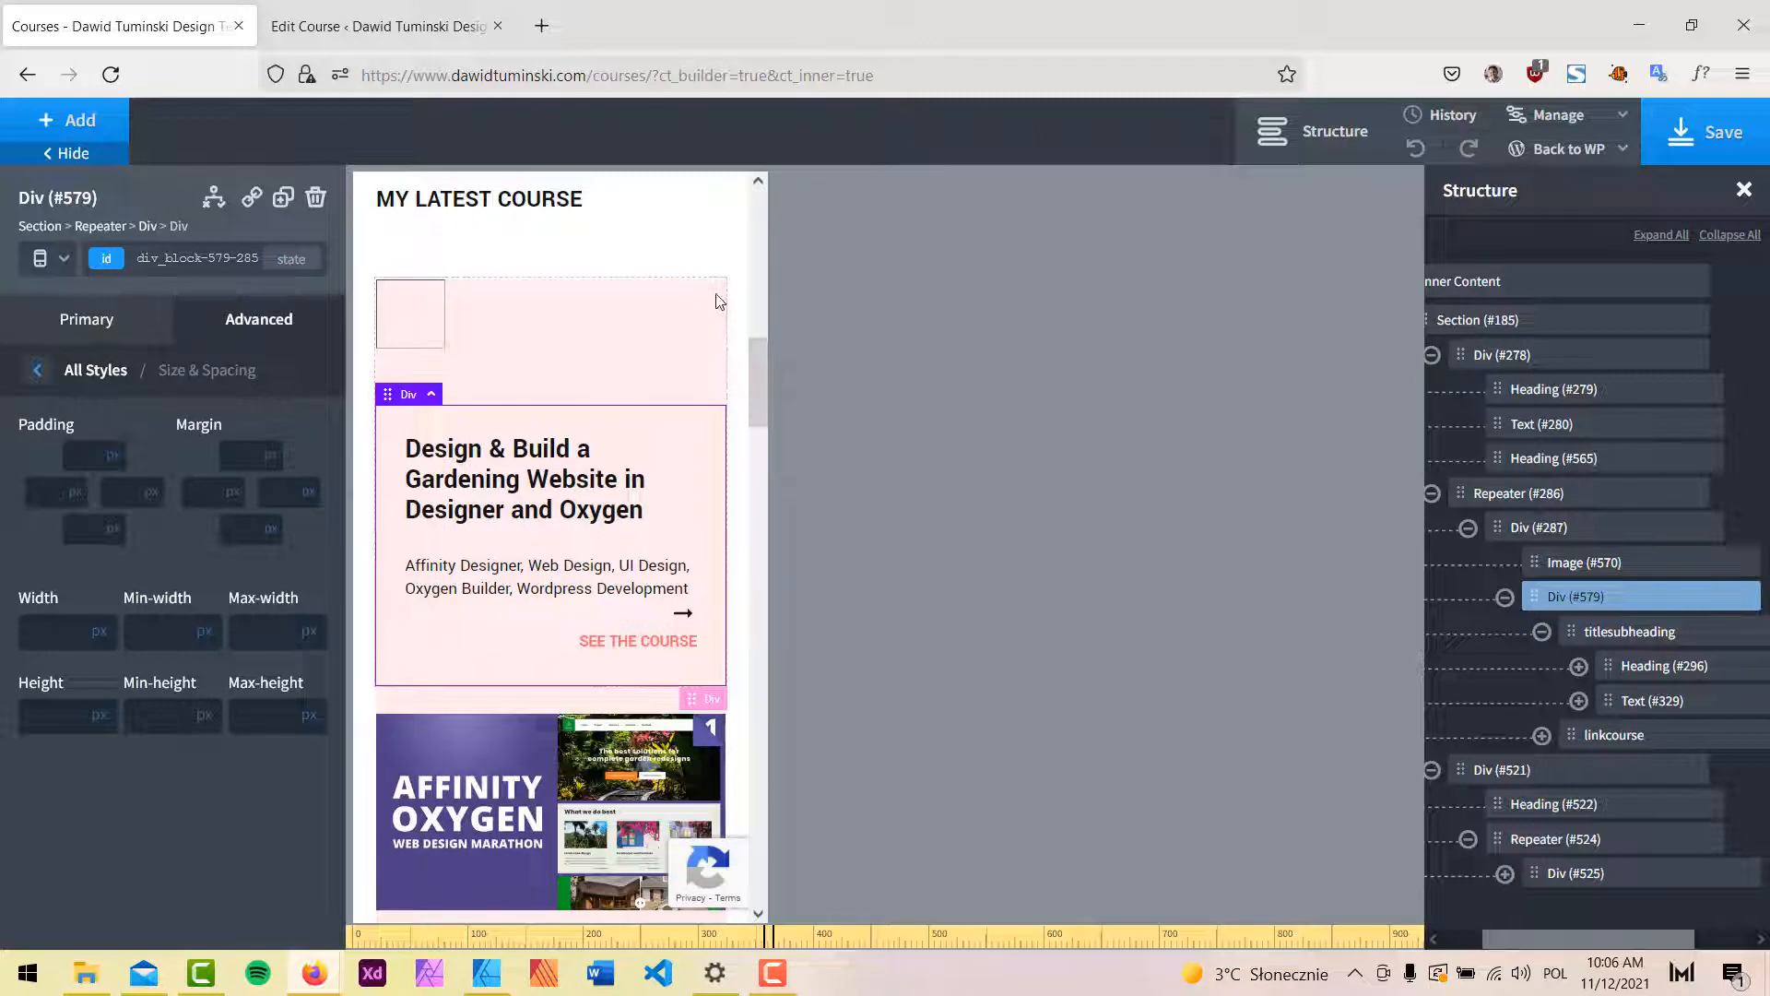
scroll(719, 301, "down", 10)
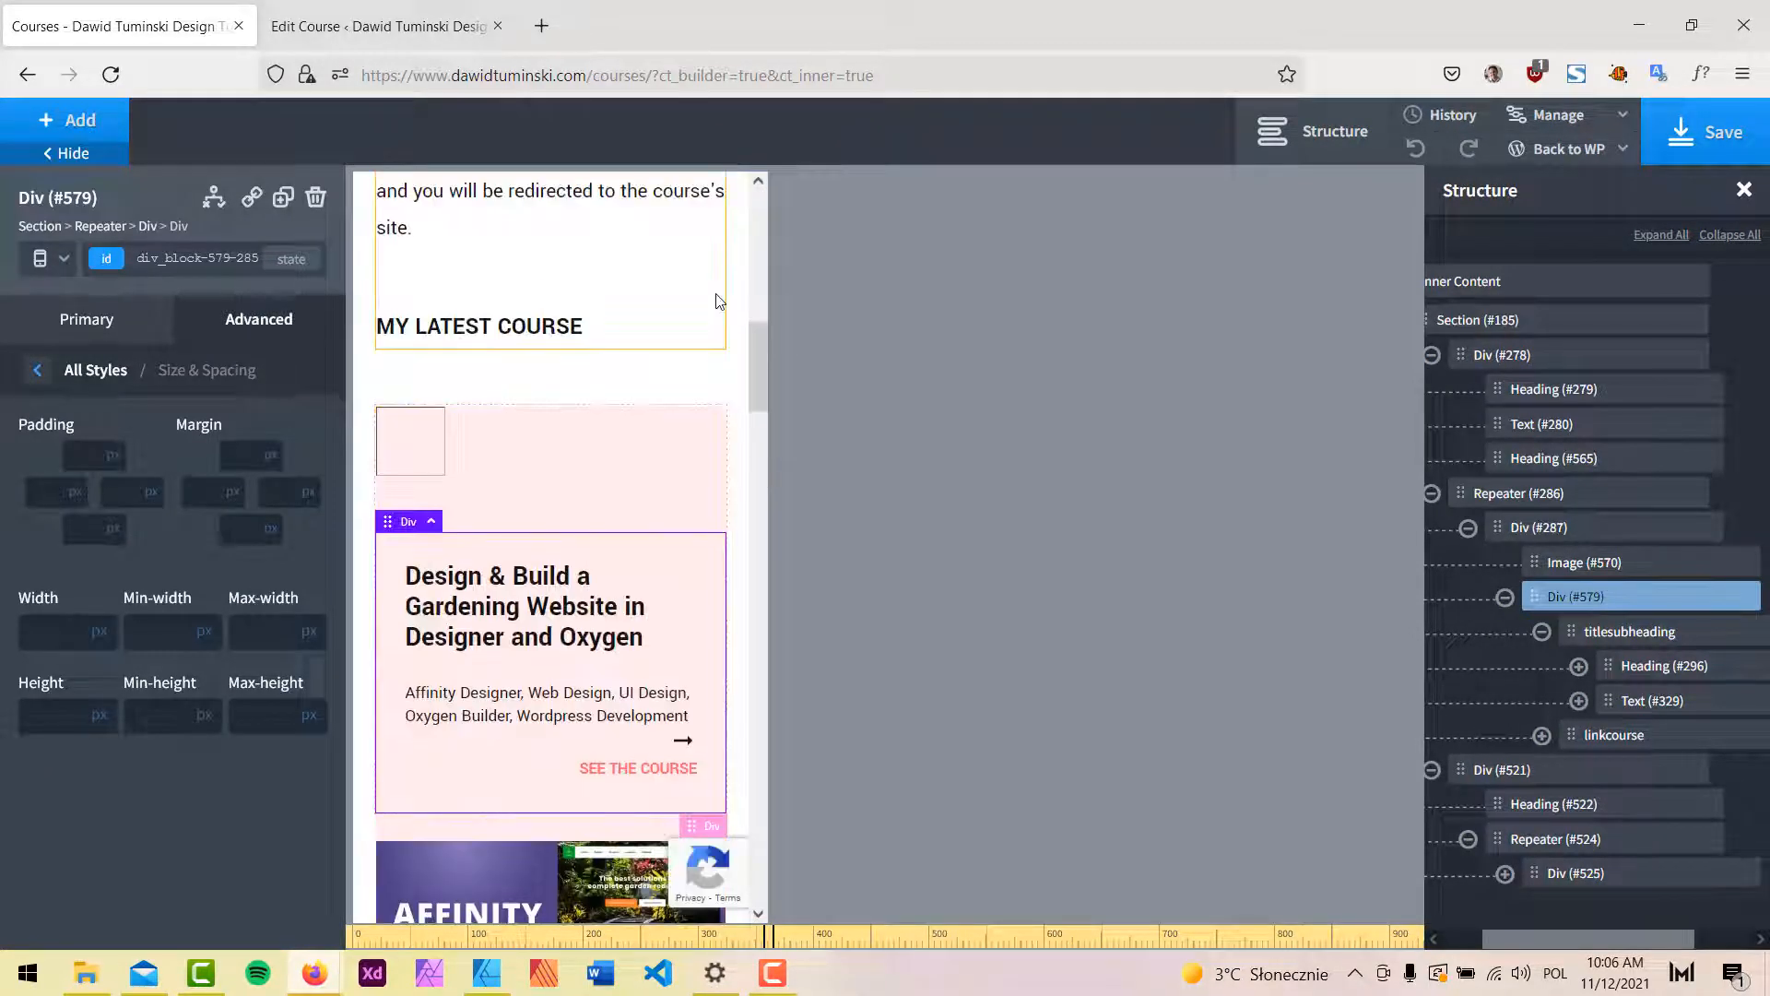
left_click(1715, 134)
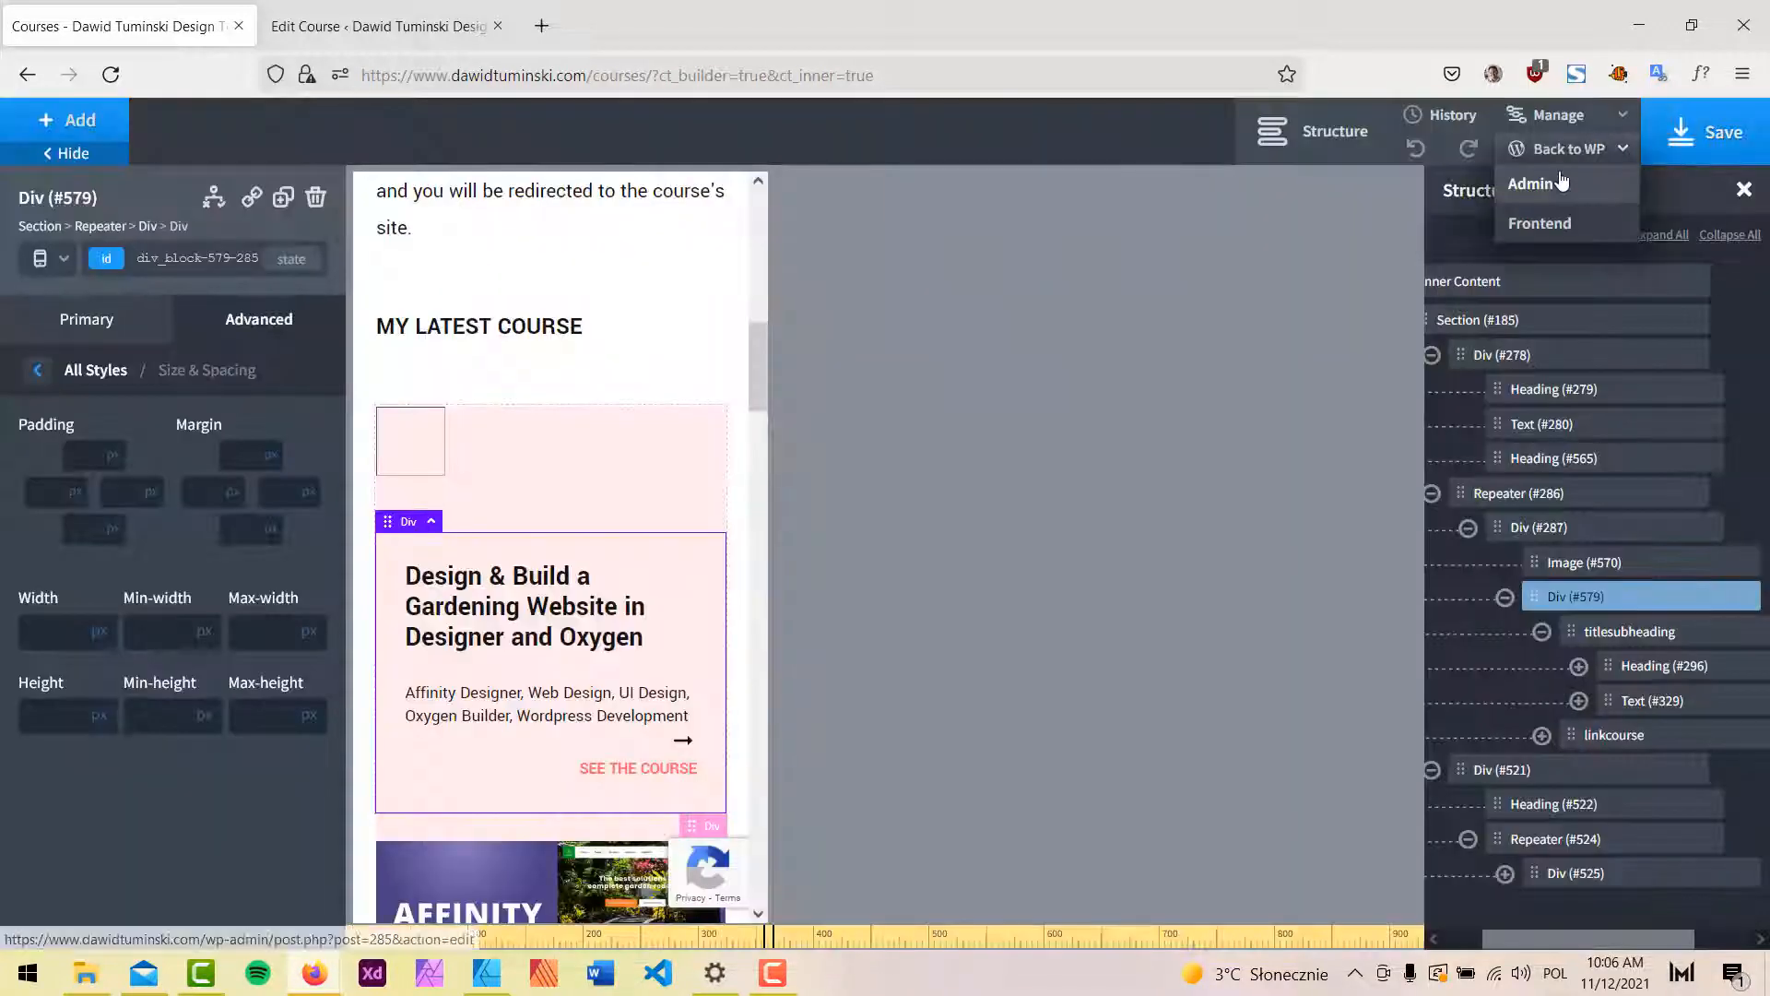
left_click(1560, 177)
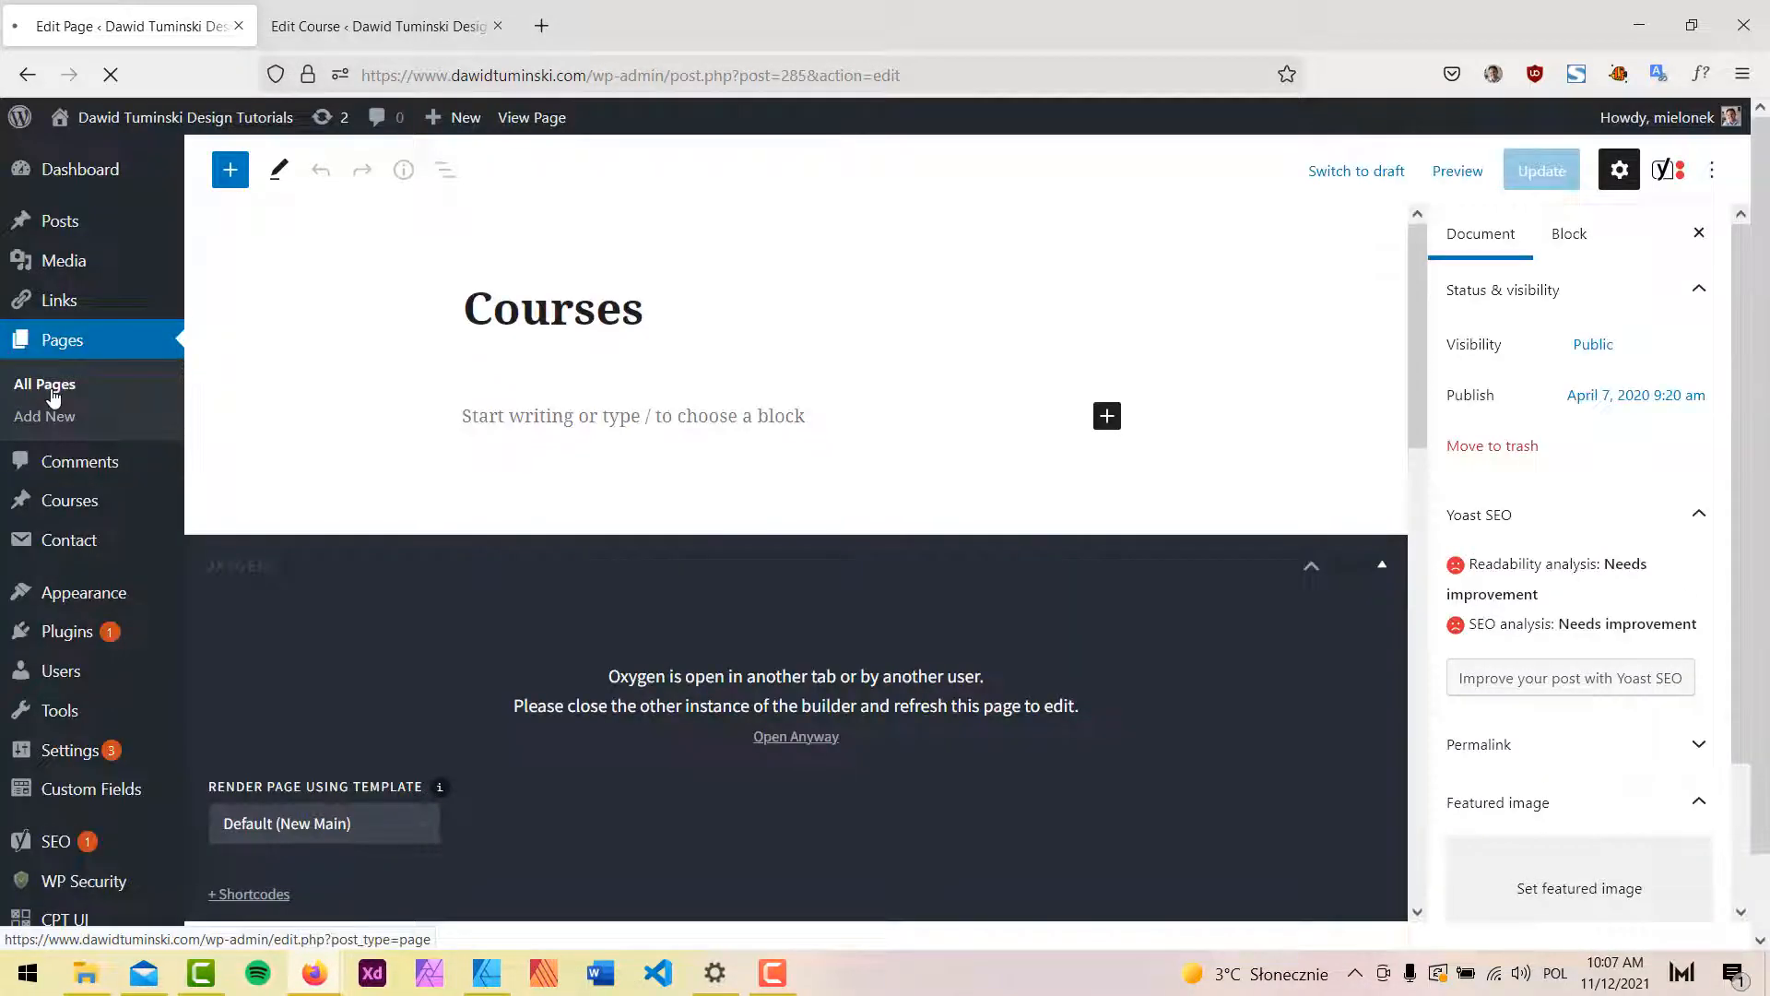
Open the Contact page in Oxygen, delete Section (#57), and save the page.
left_click(54, 386)
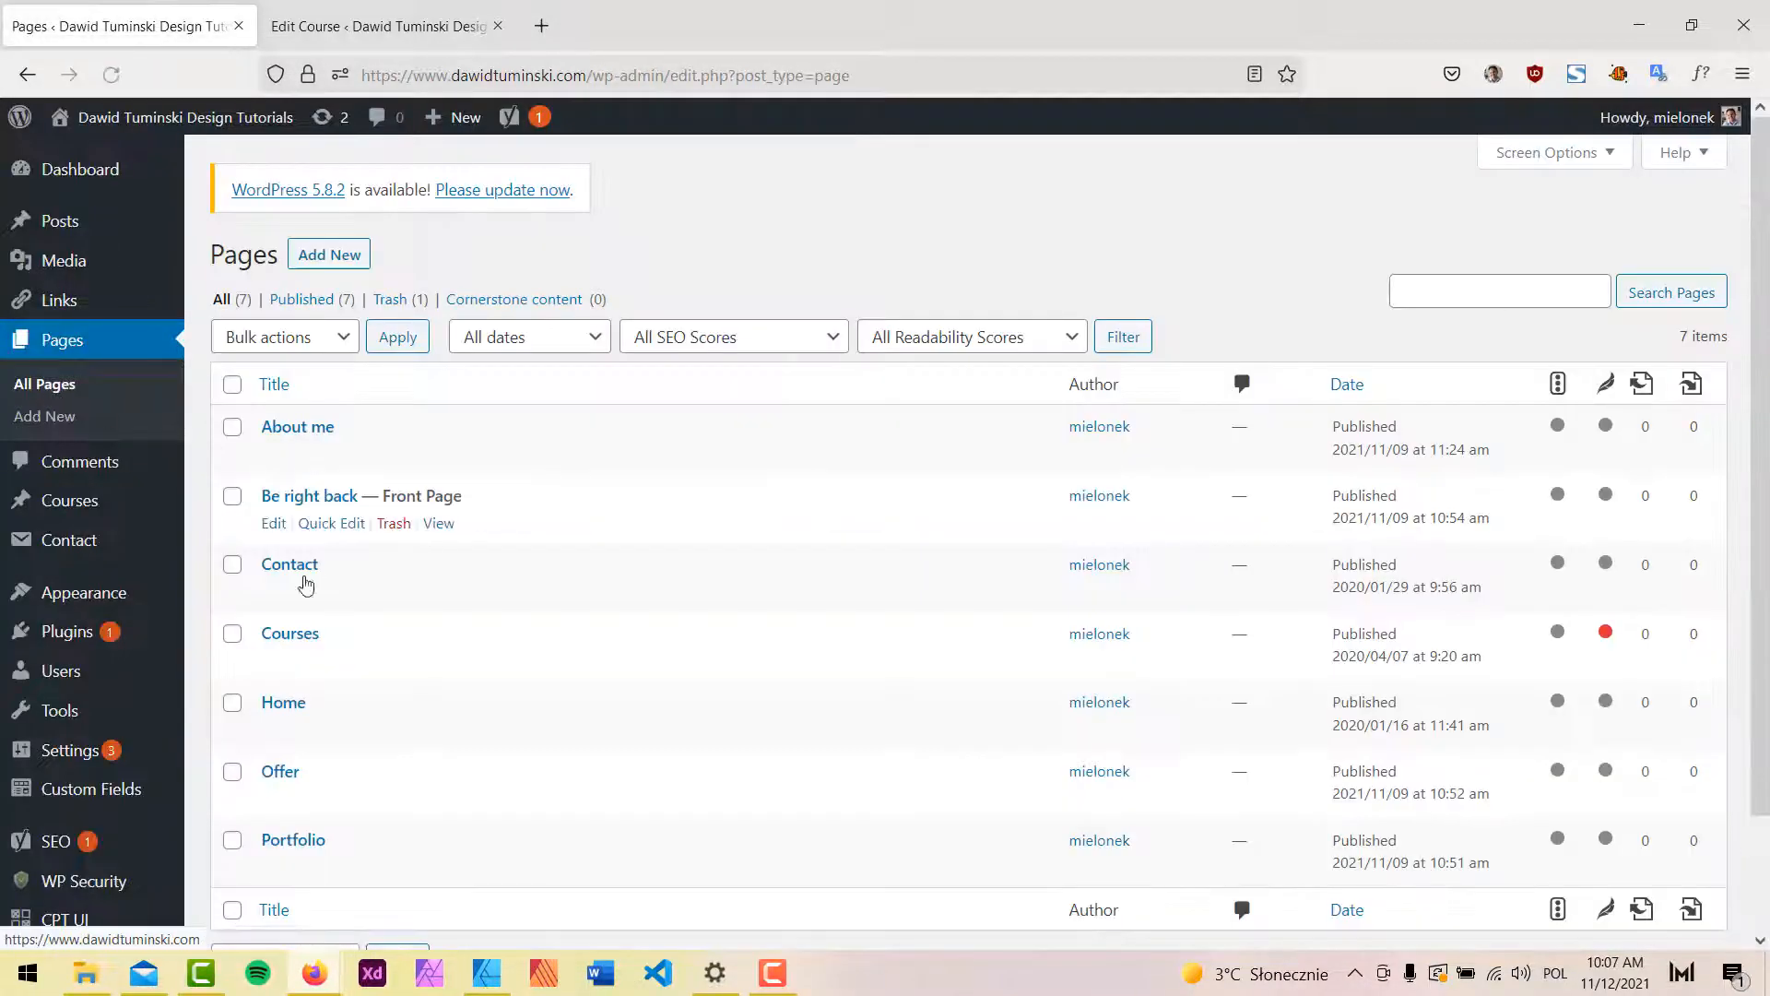
left_click(276, 595)
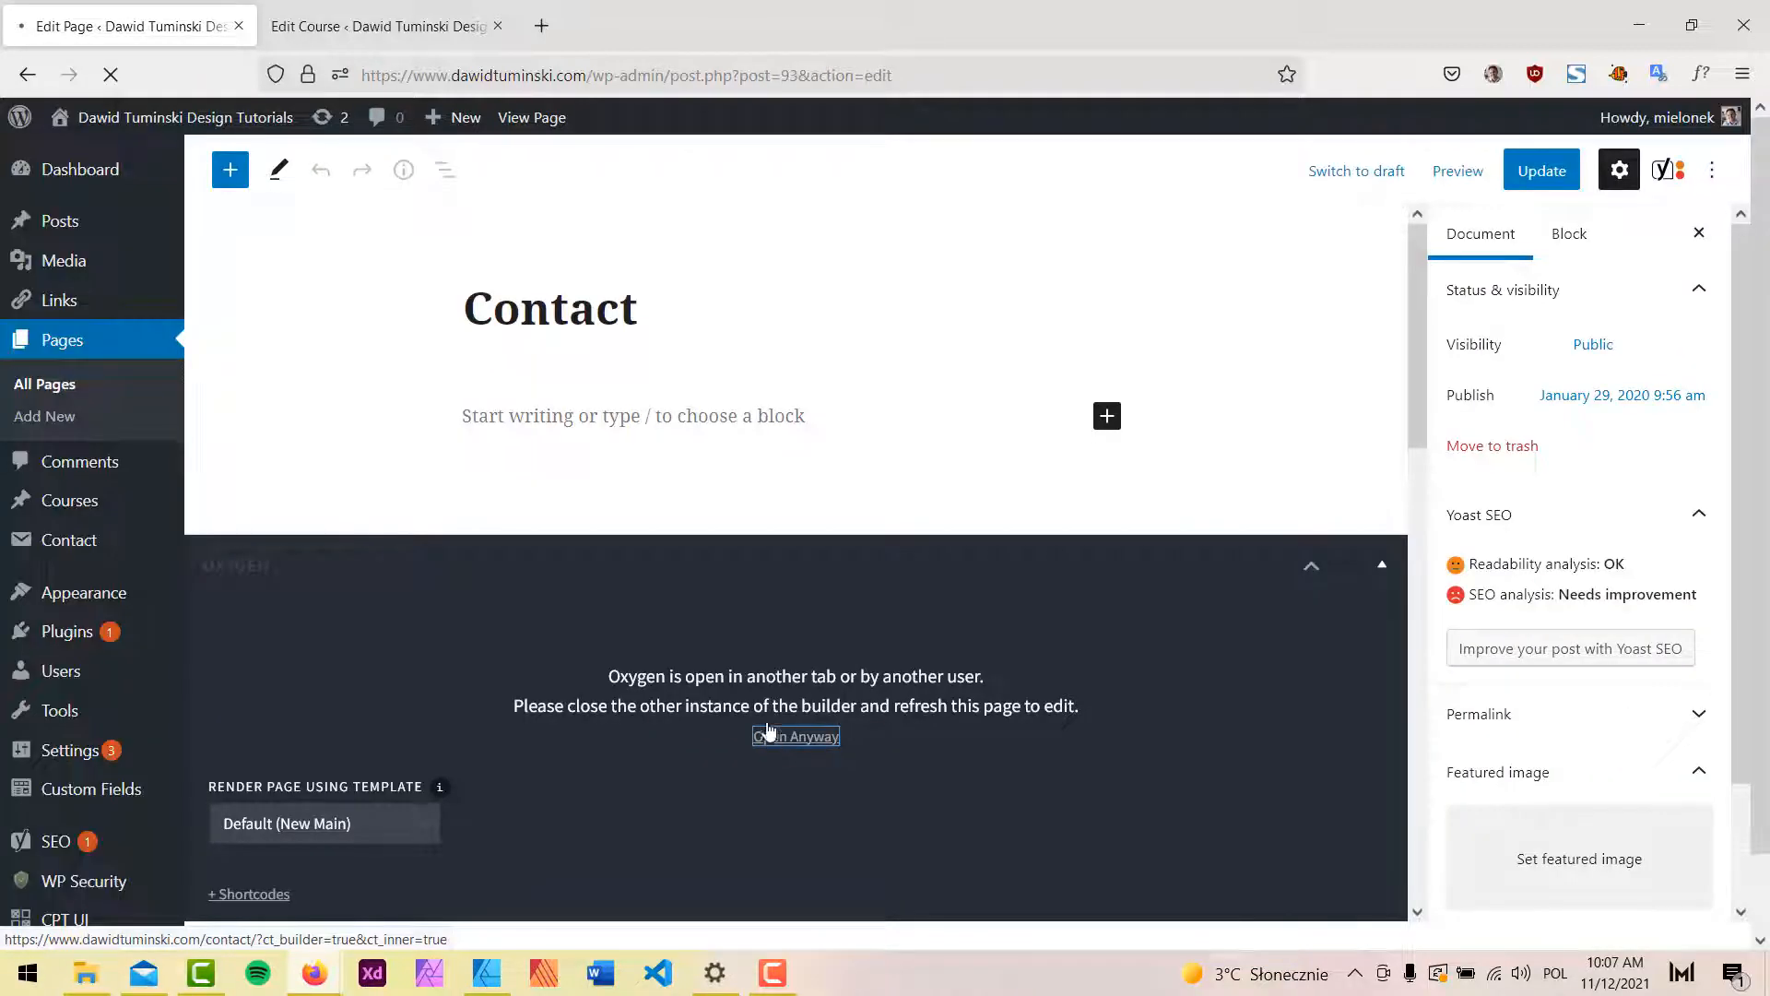
left_click(769, 735)
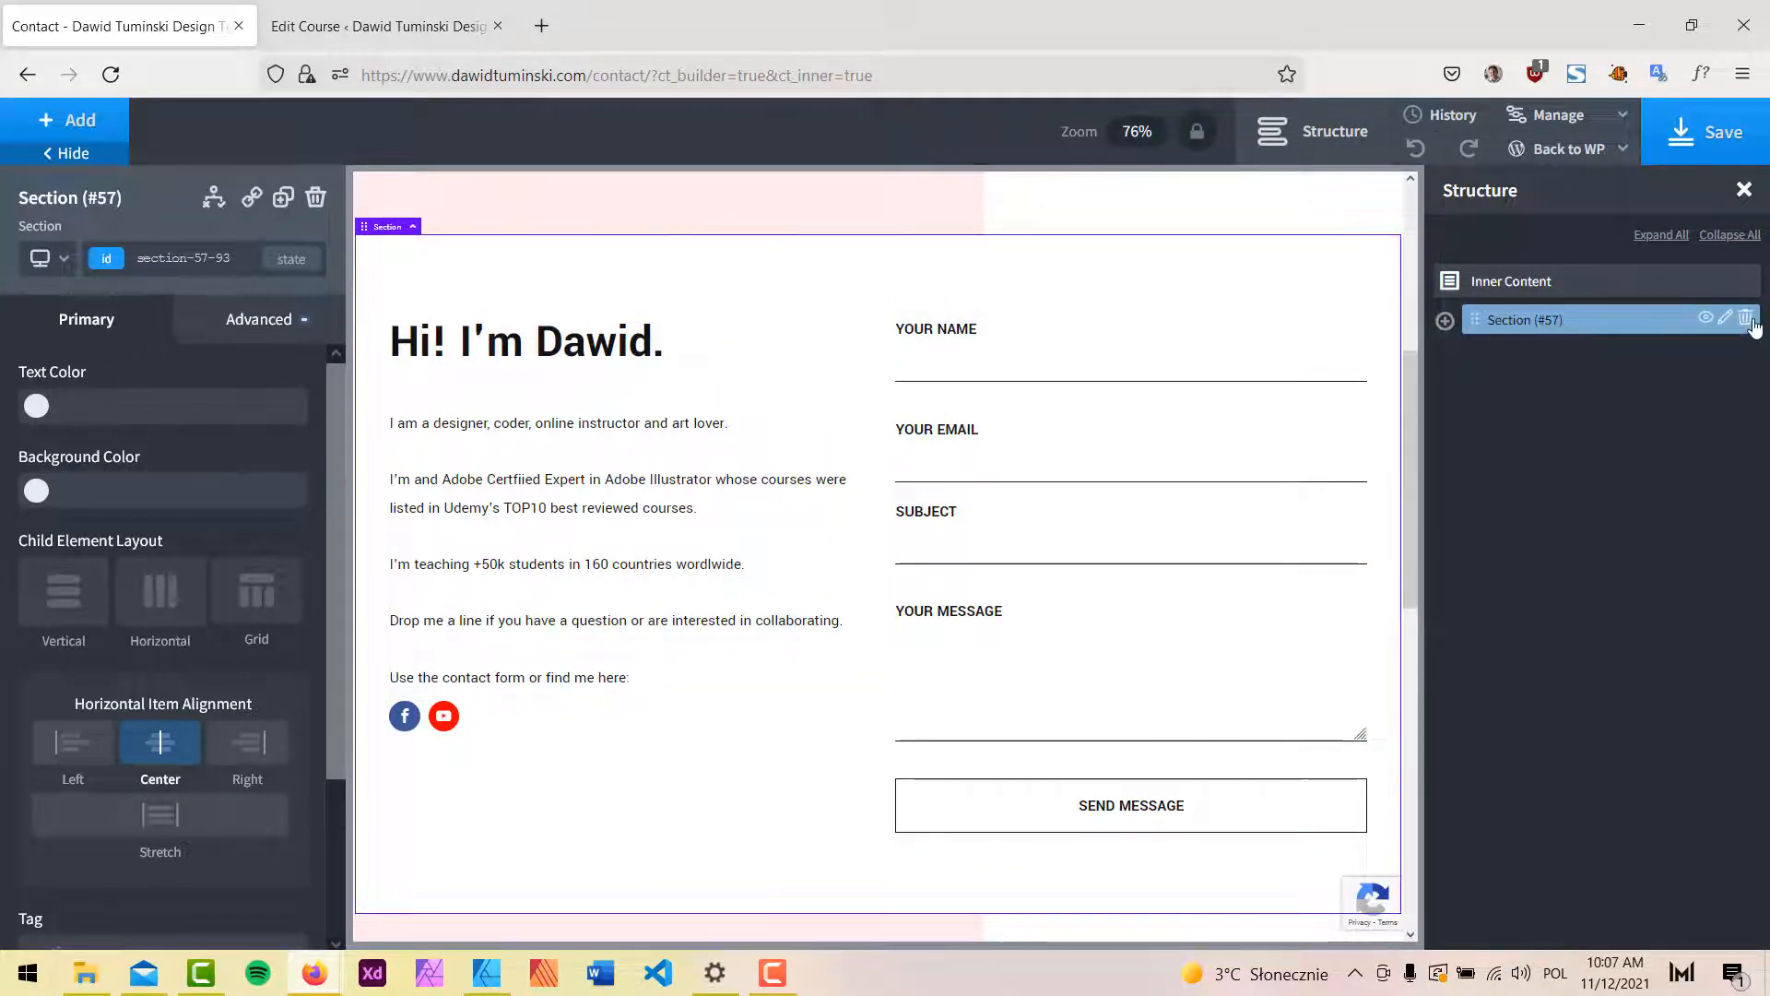
left_click(1745, 318)
left_click(1701, 124)
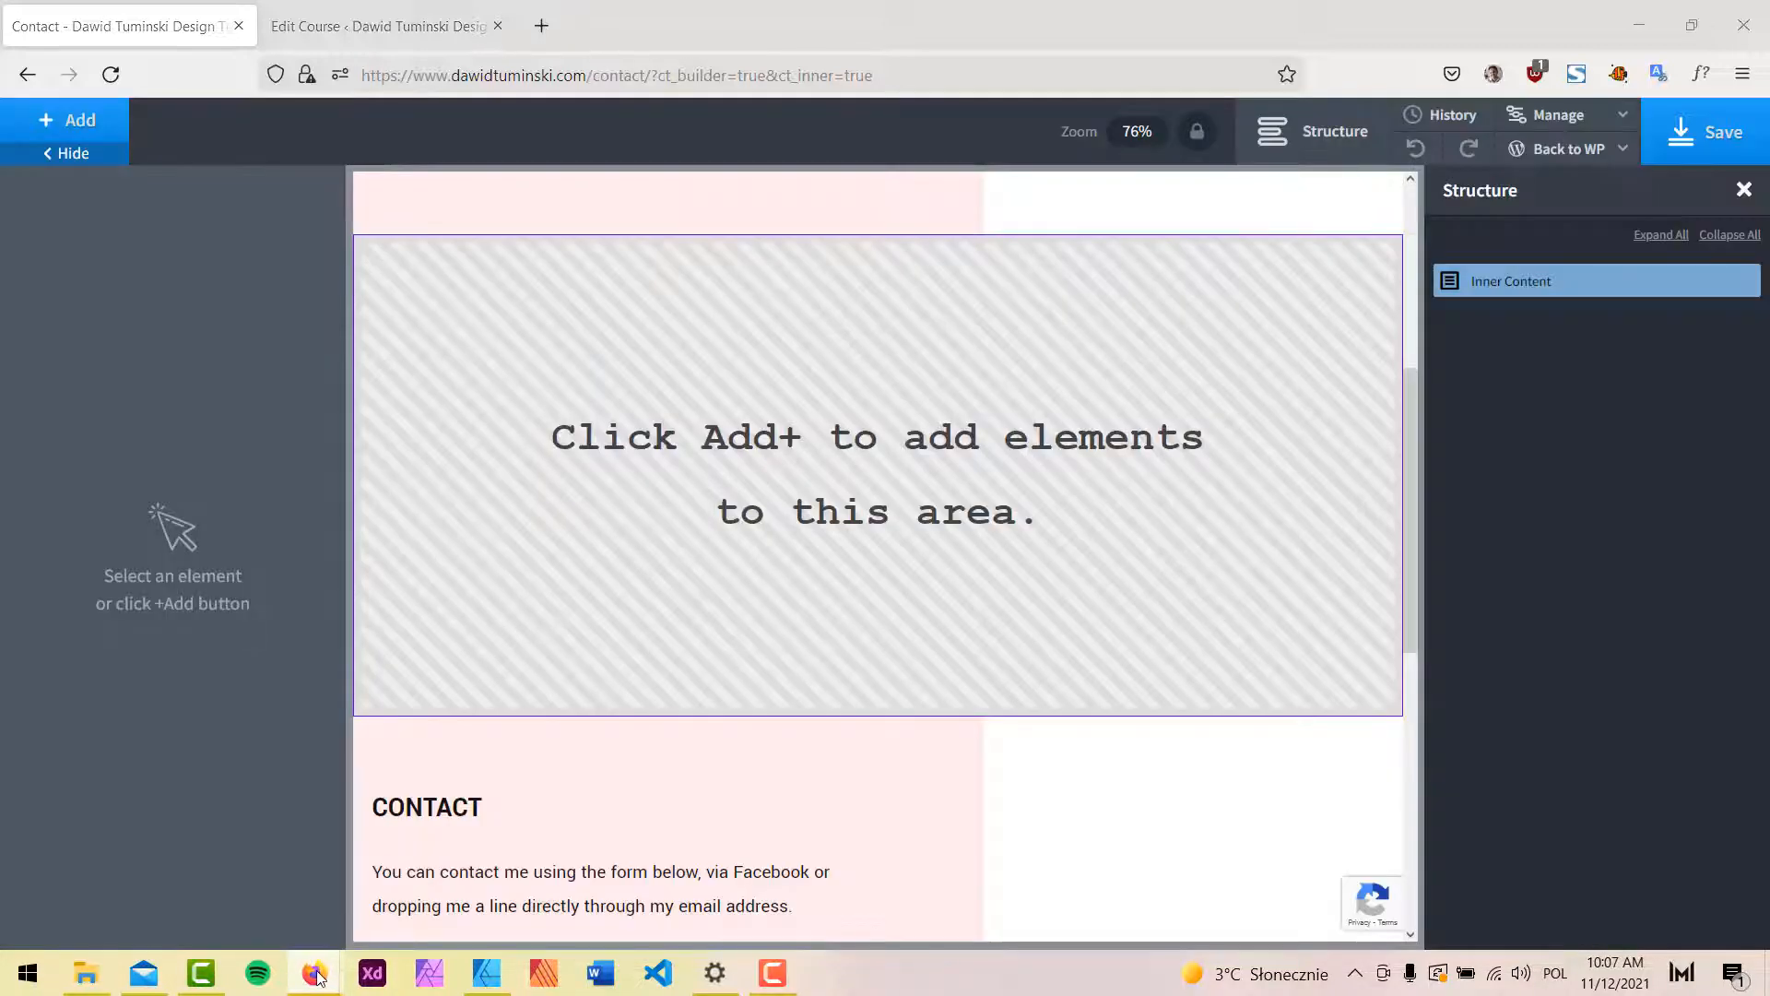
Restore the live Courses site window and maximize it.
mouse_move(314, 972)
left_click(433, 889)
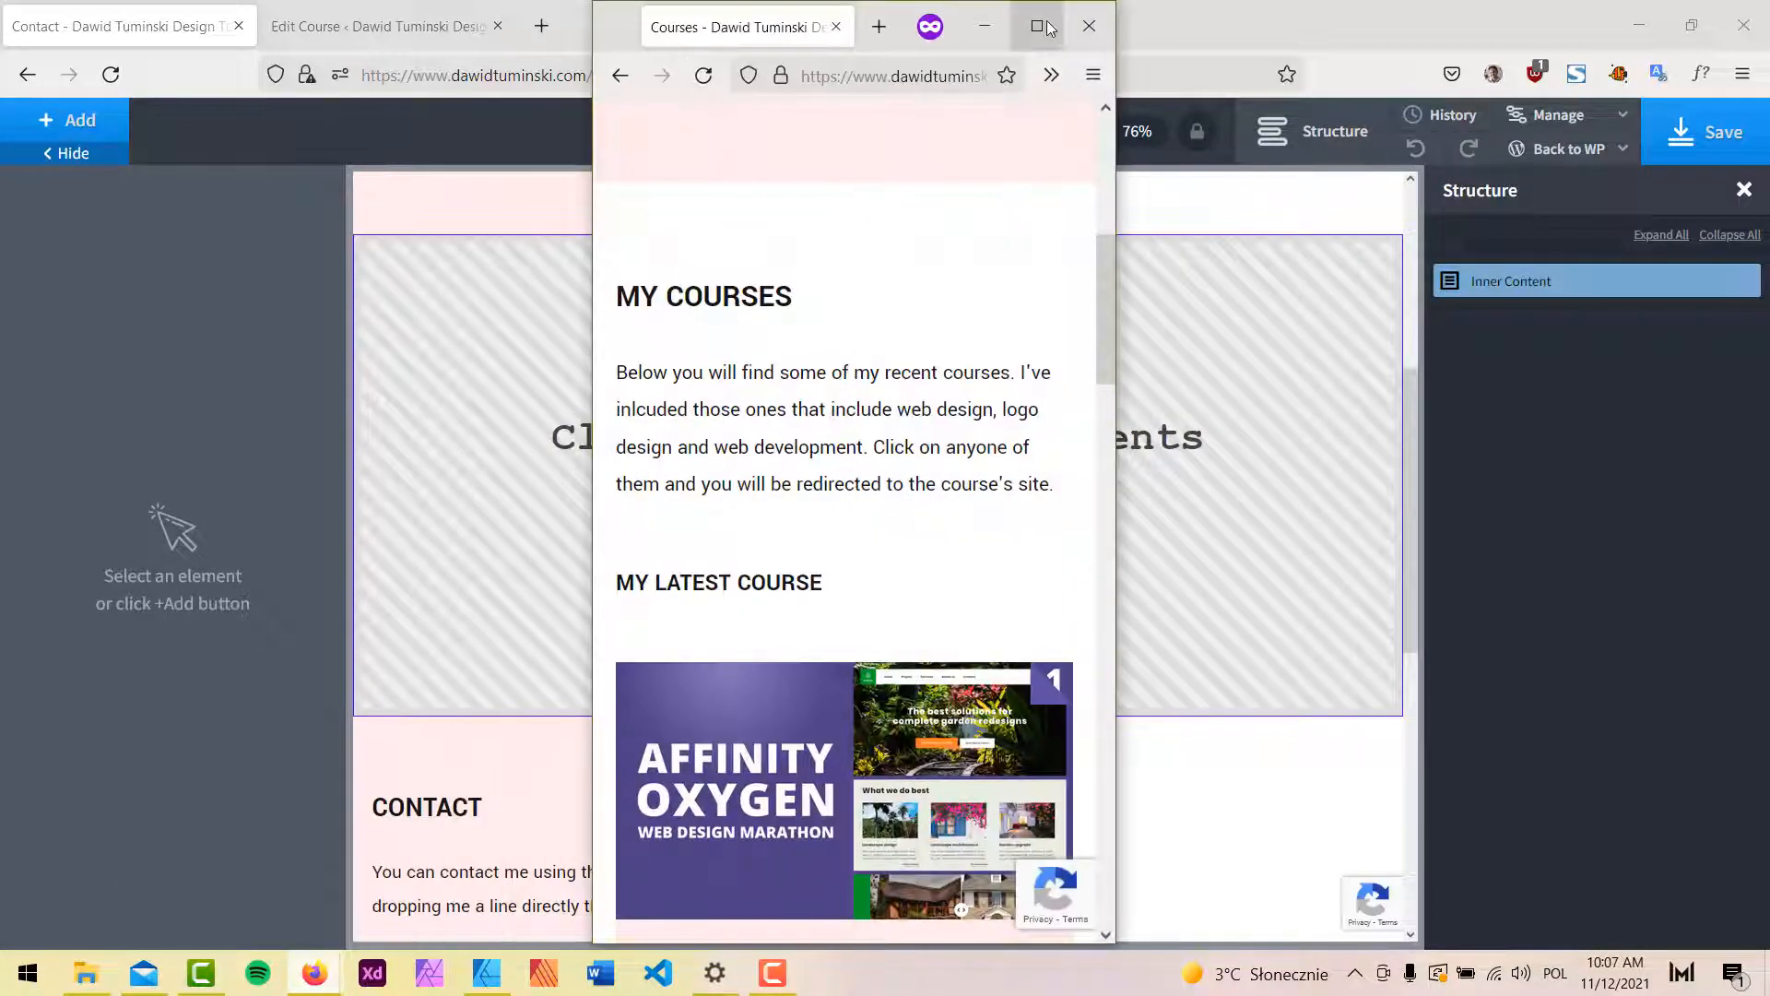
left_click(1048, 29)
scroll(1601, 493, "up", 5)
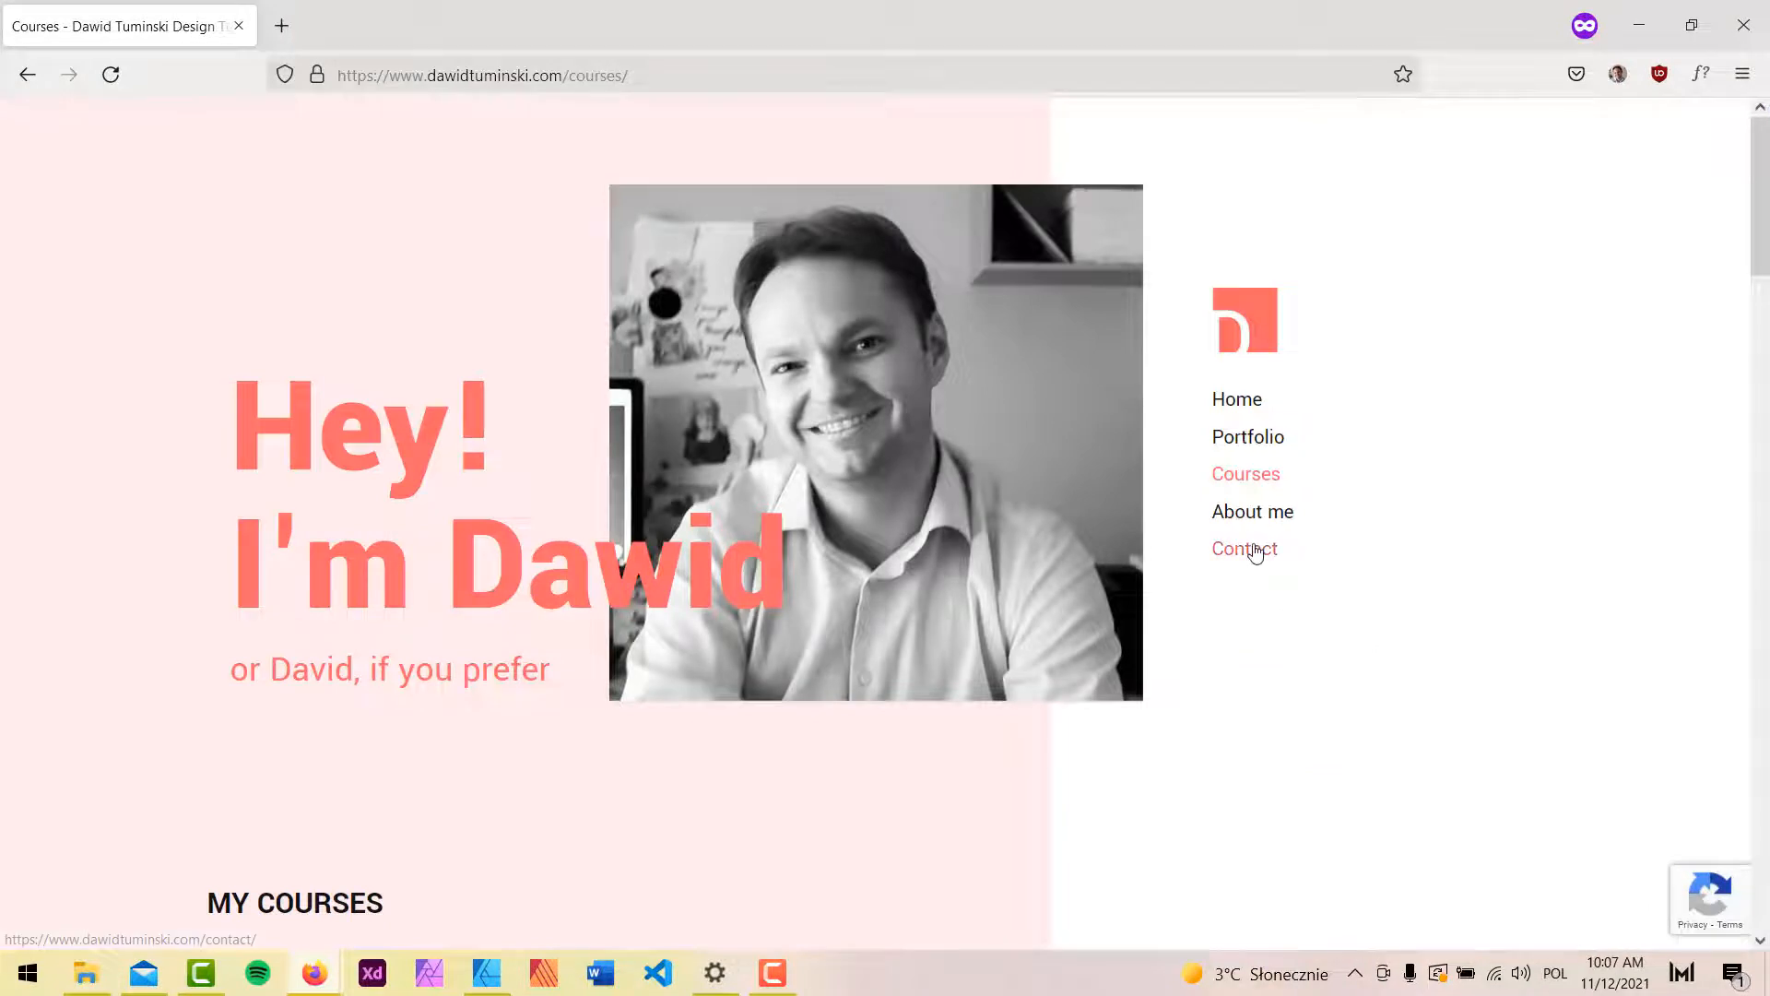
Verify the live Contact page shows a single contact form, then return to the Edit Course tab.
left_click(1249, 549)
scroll(1596, 550, "down", 7)
scroll(1599, 554, "down", 4)
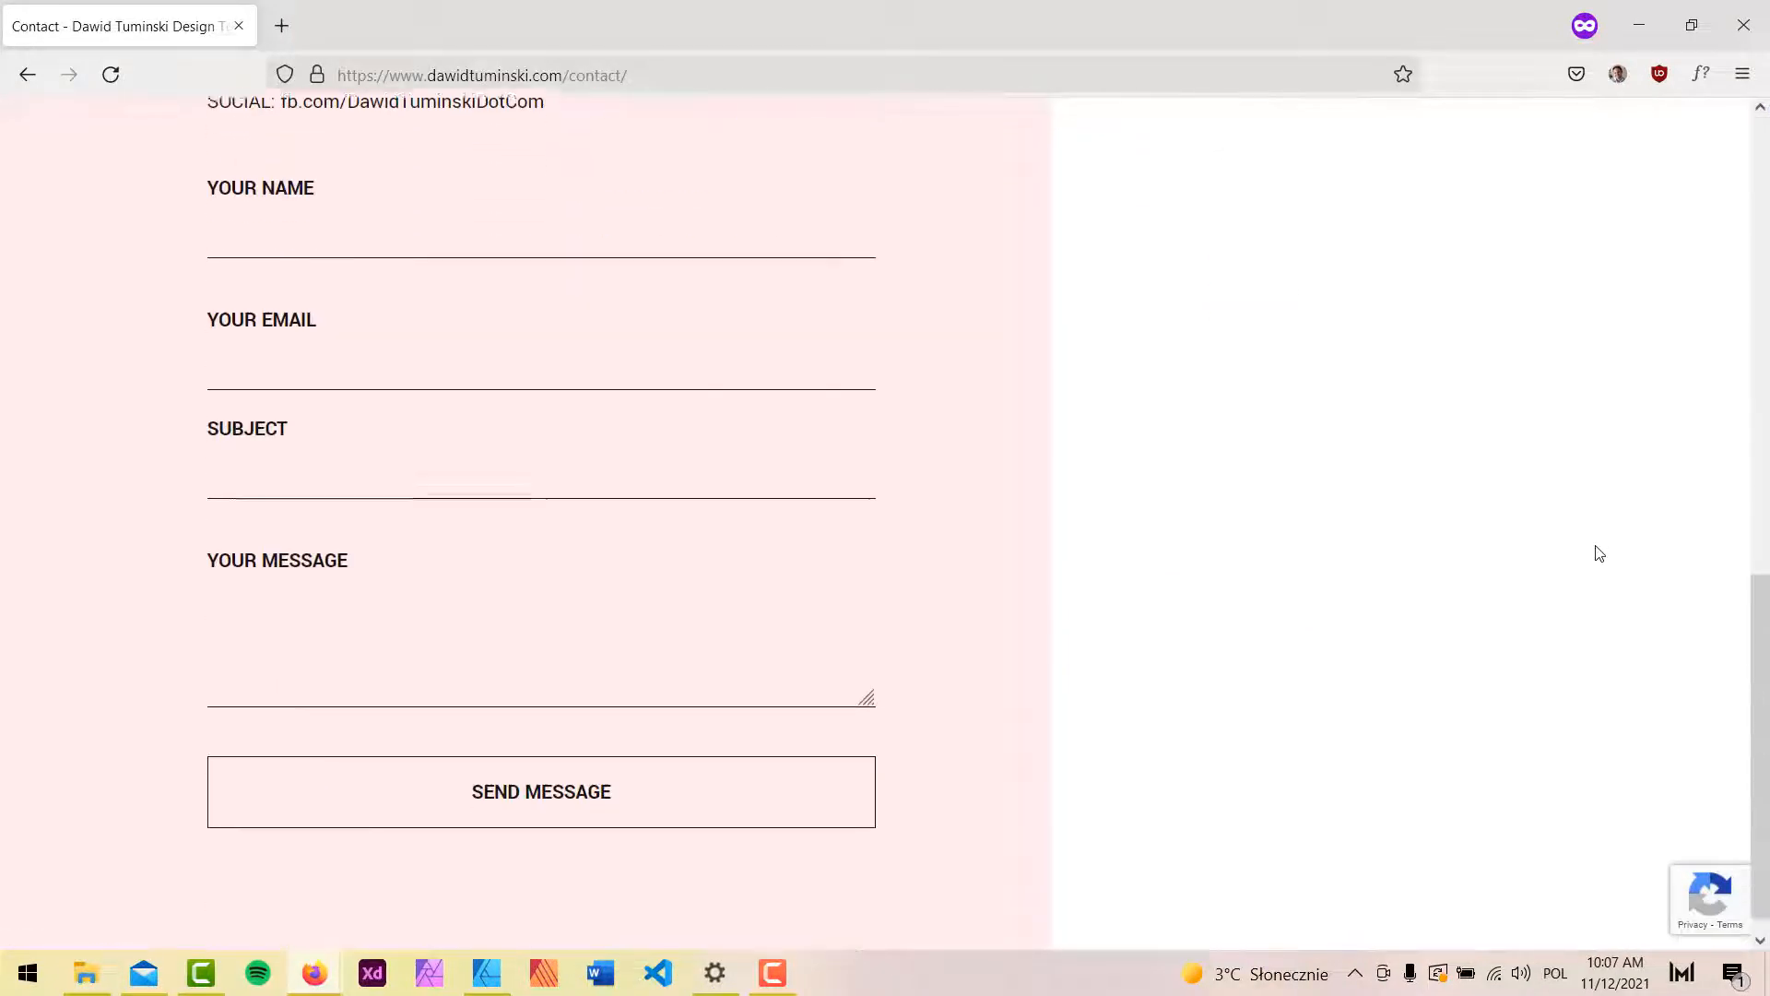
scroll(1599, 553, "up", 8)
scroll(1600, 553, "down", 3)
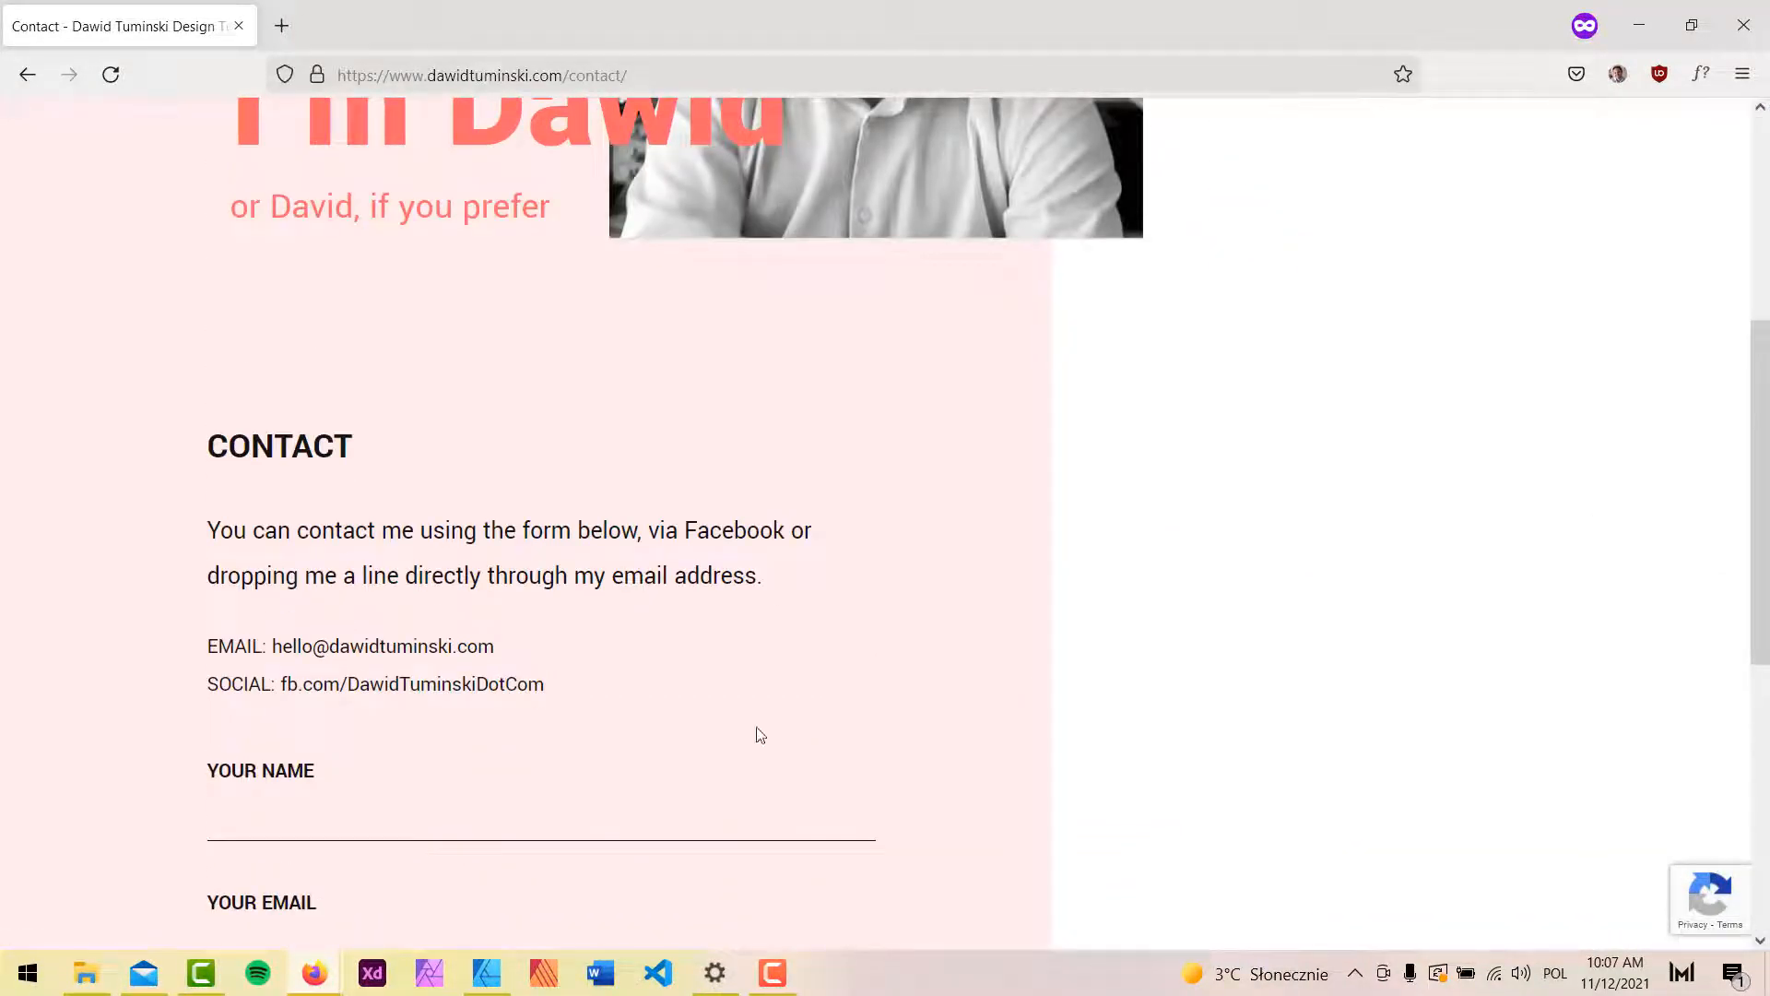
scroll(983, 451, "up", 3)
scroll(660, 553, "down", 8)
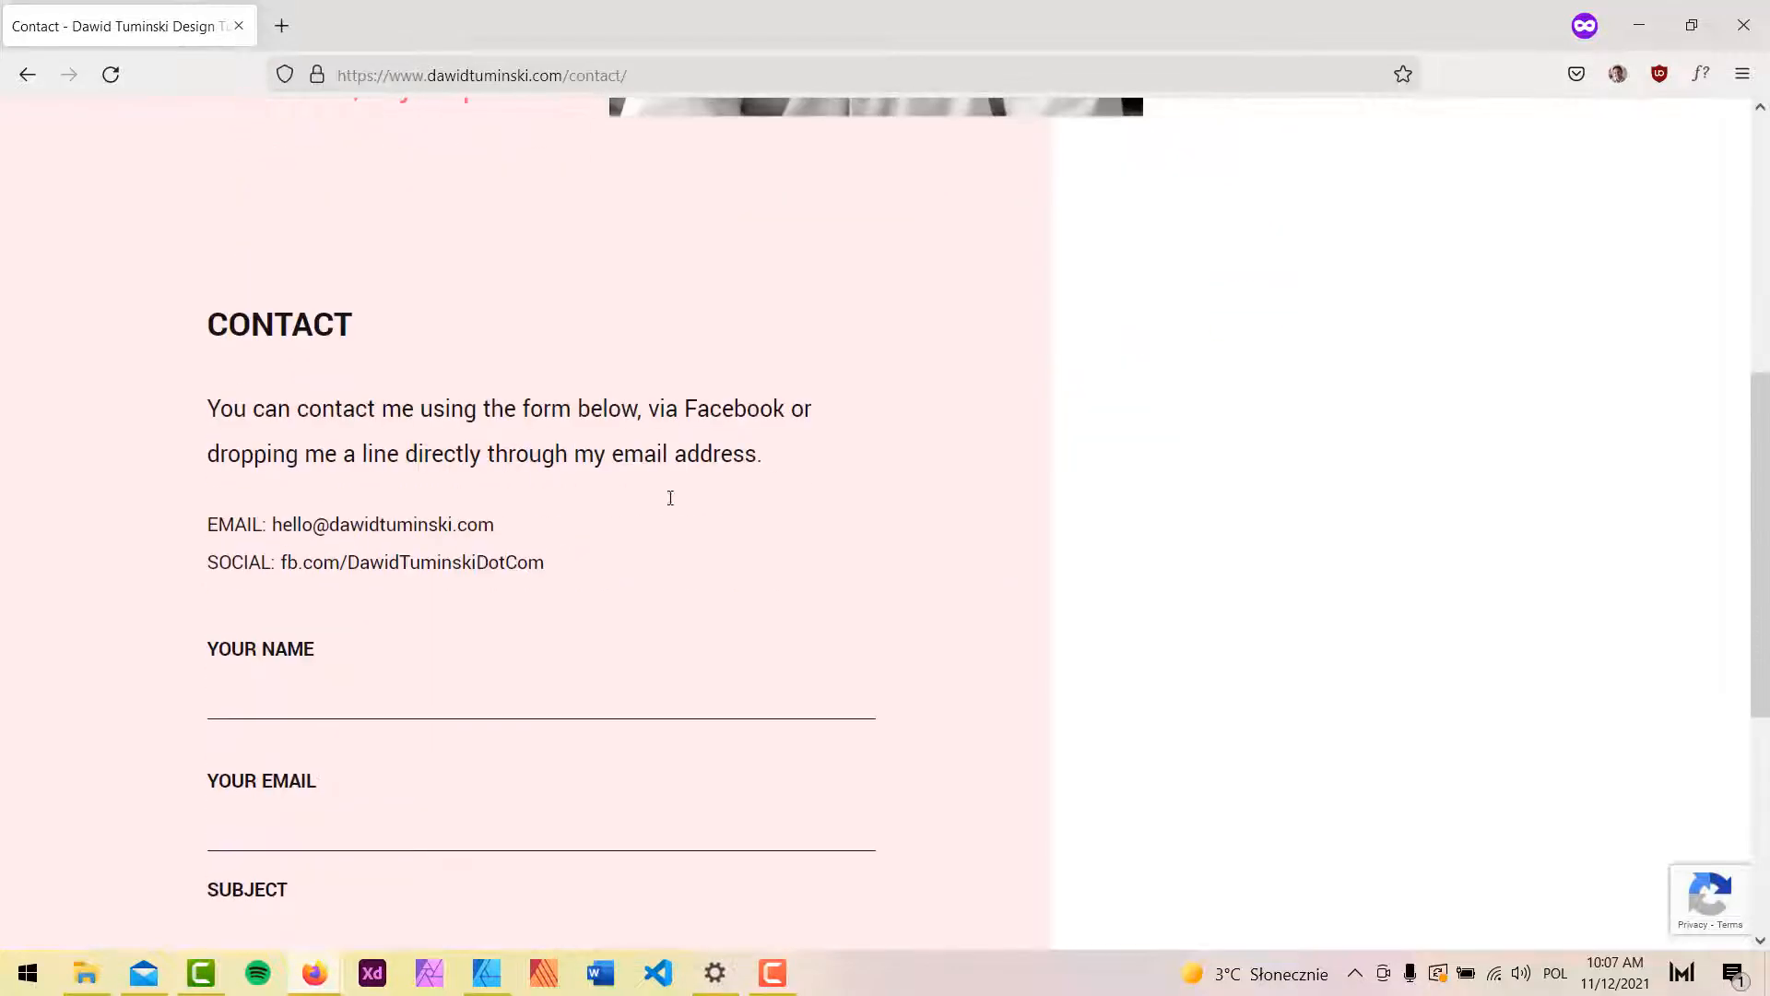
scroll(672, 458, "up", 4)
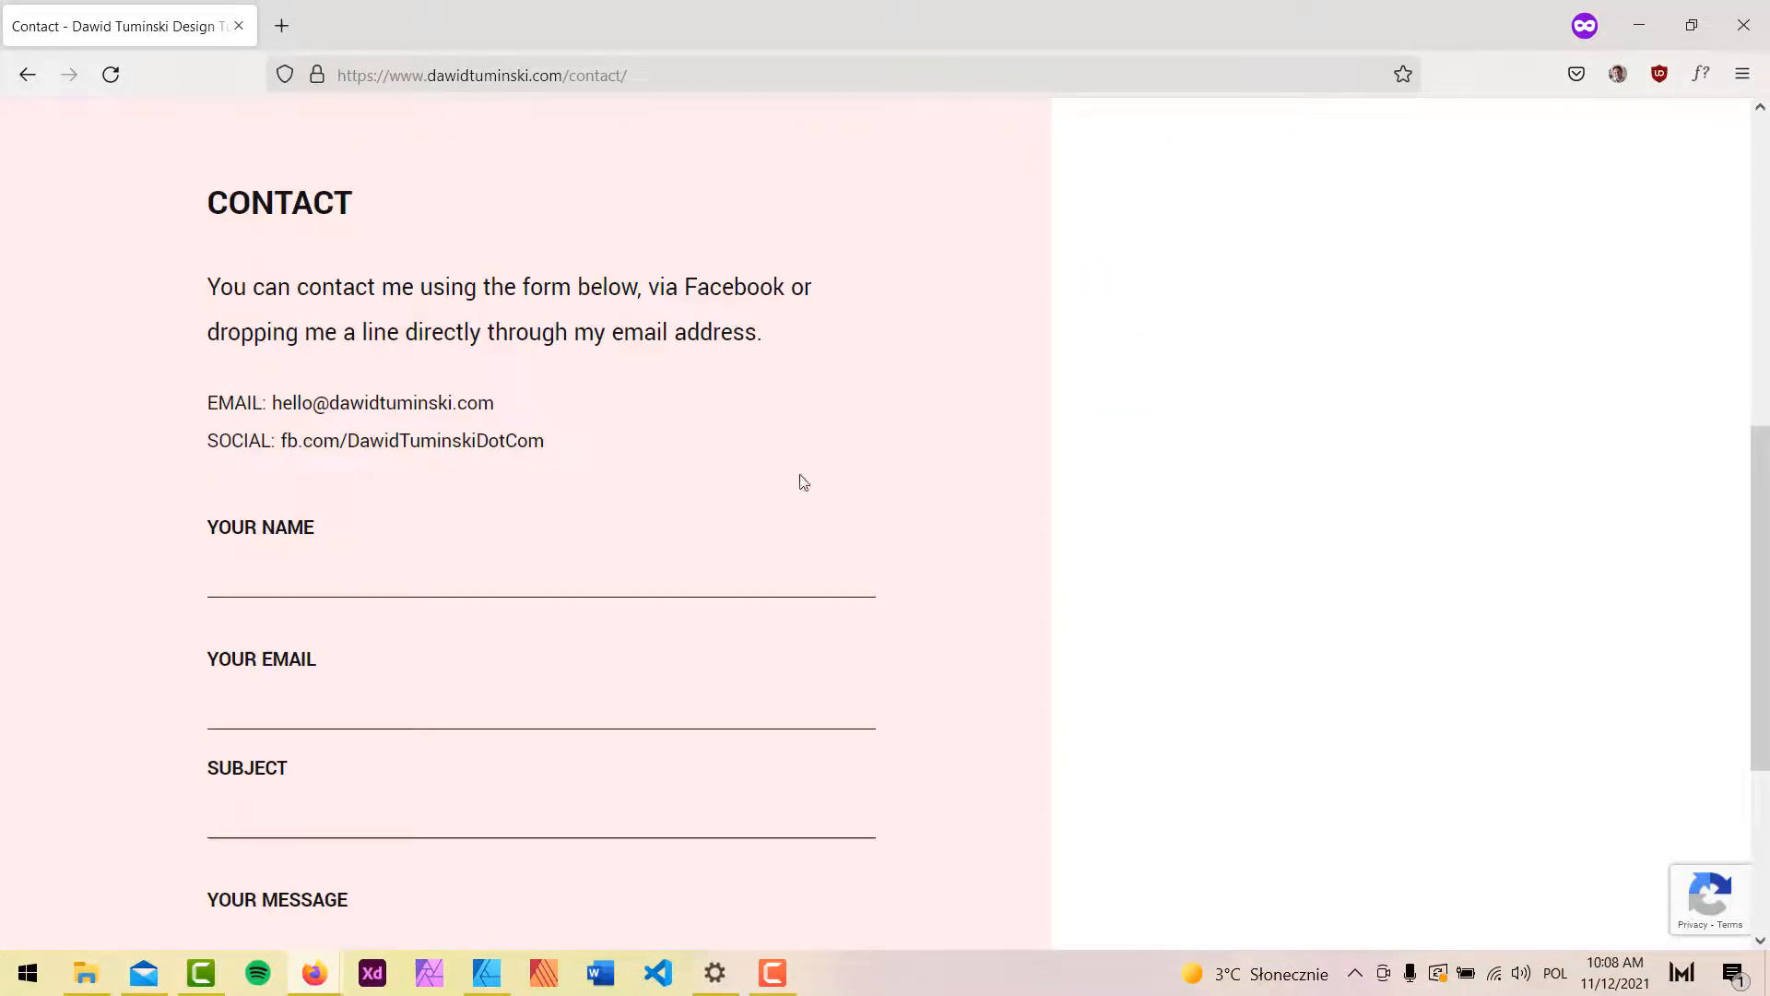
scroll(793, 452, "up", 5)
scroll(1592, 428, "up", 2)
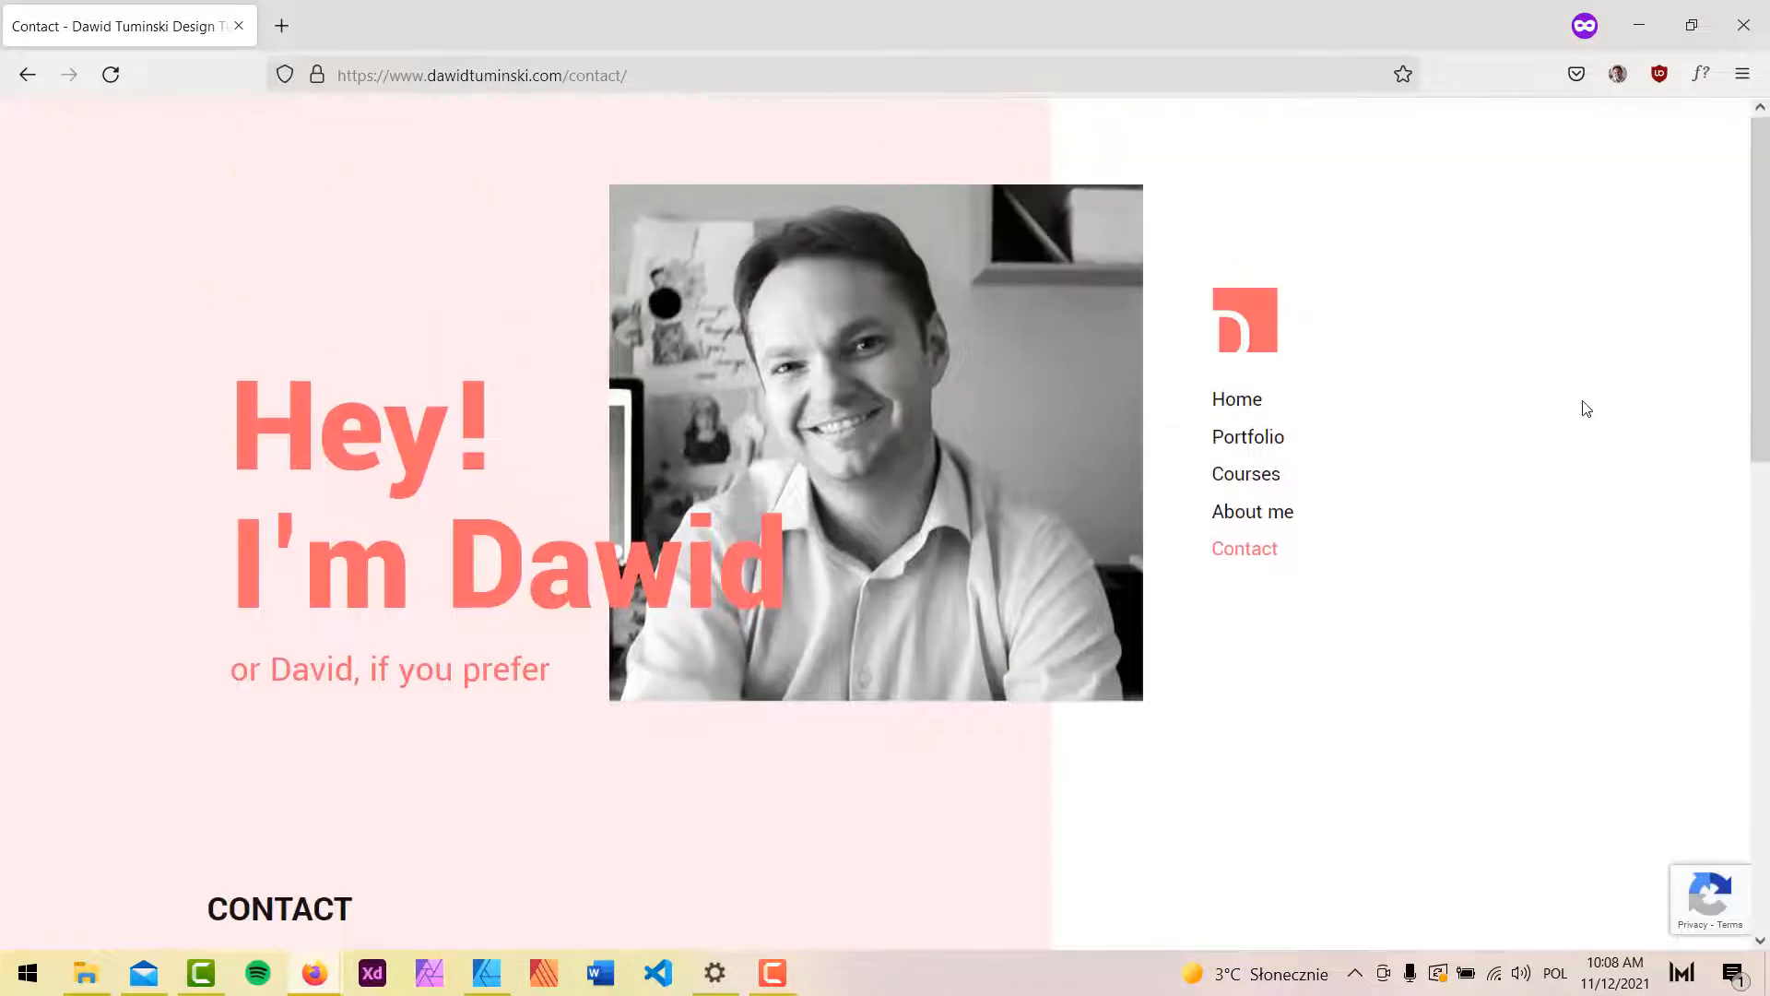
left_click(1638, 25)
left_click(288, 29)
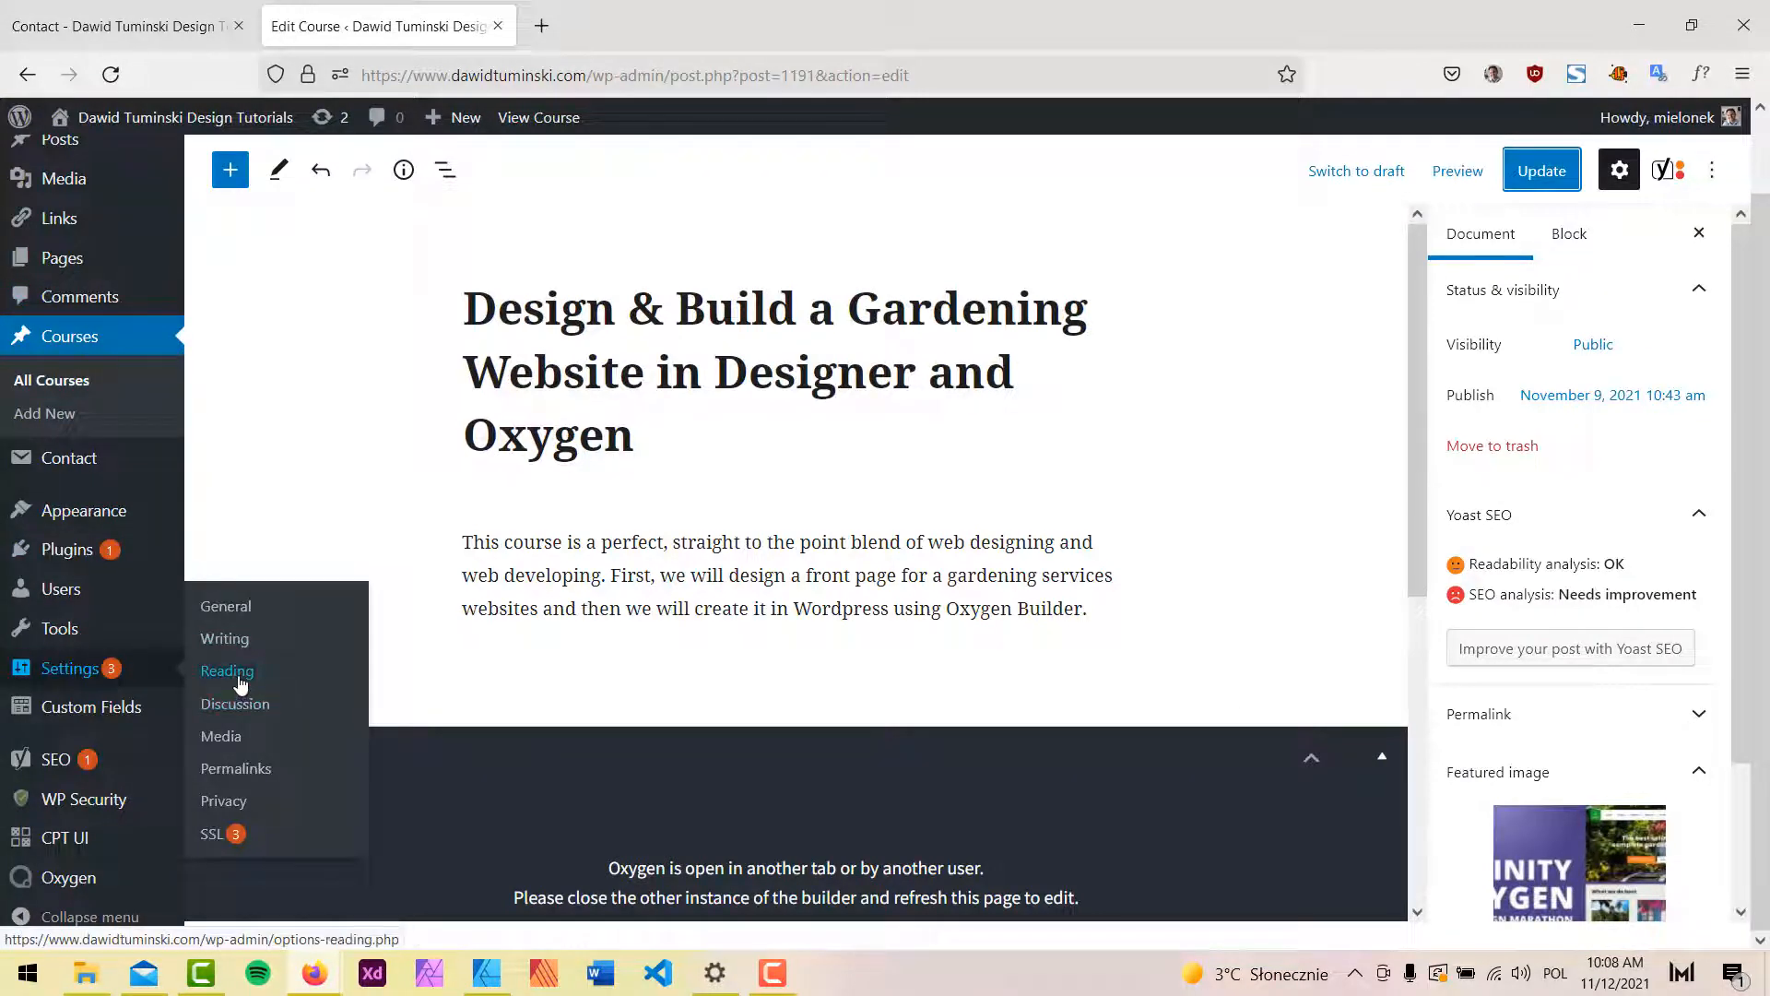
Set the static homepage to Home in Settings > Reading and save the changes.
left_click(236, 676)
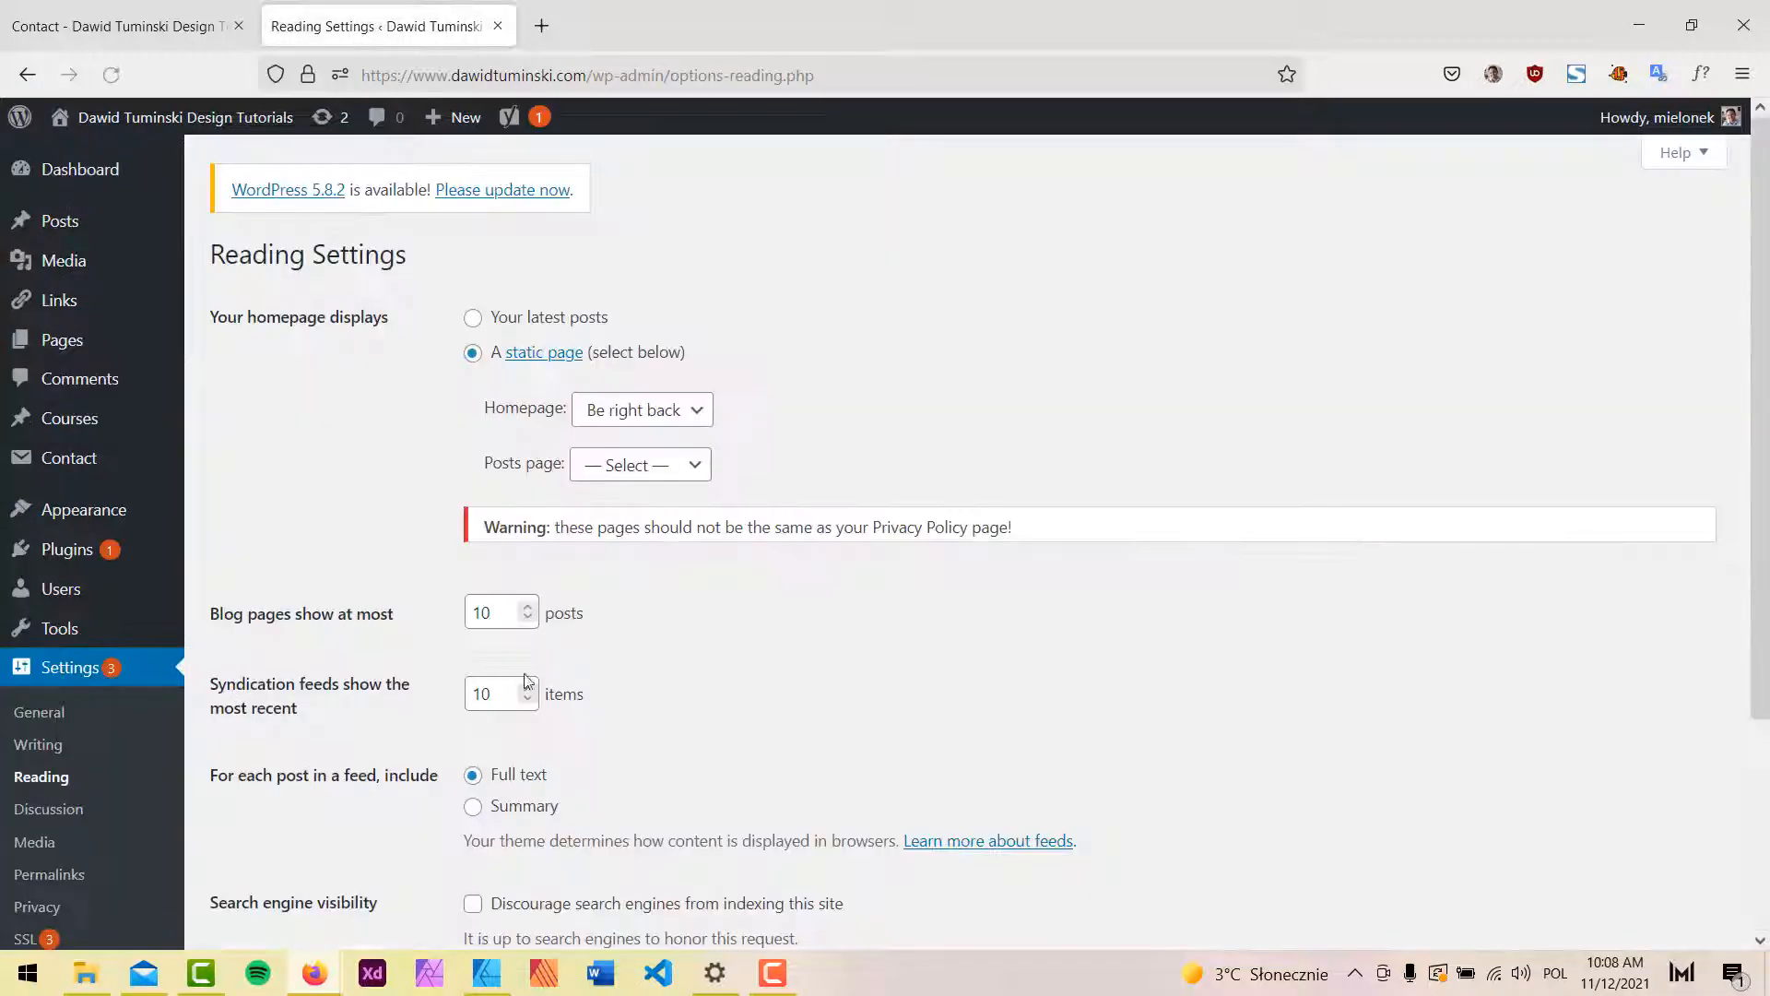
left_click(645, 409)
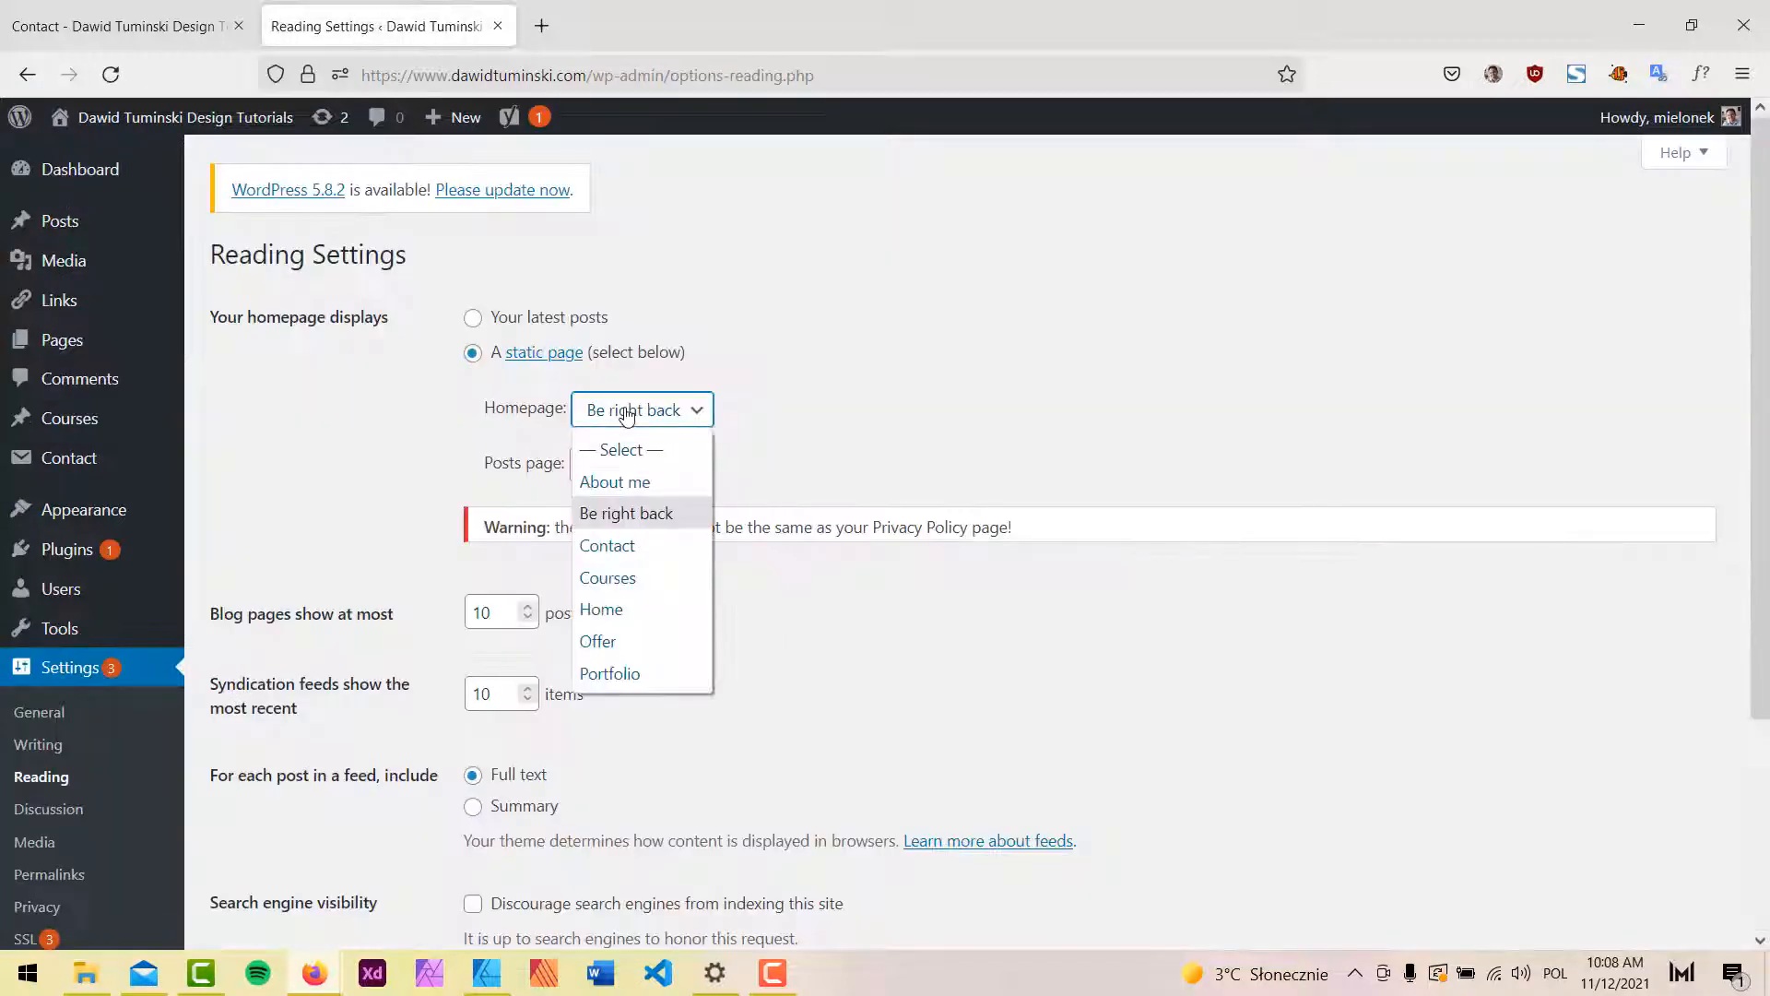
left_click(601, 610)
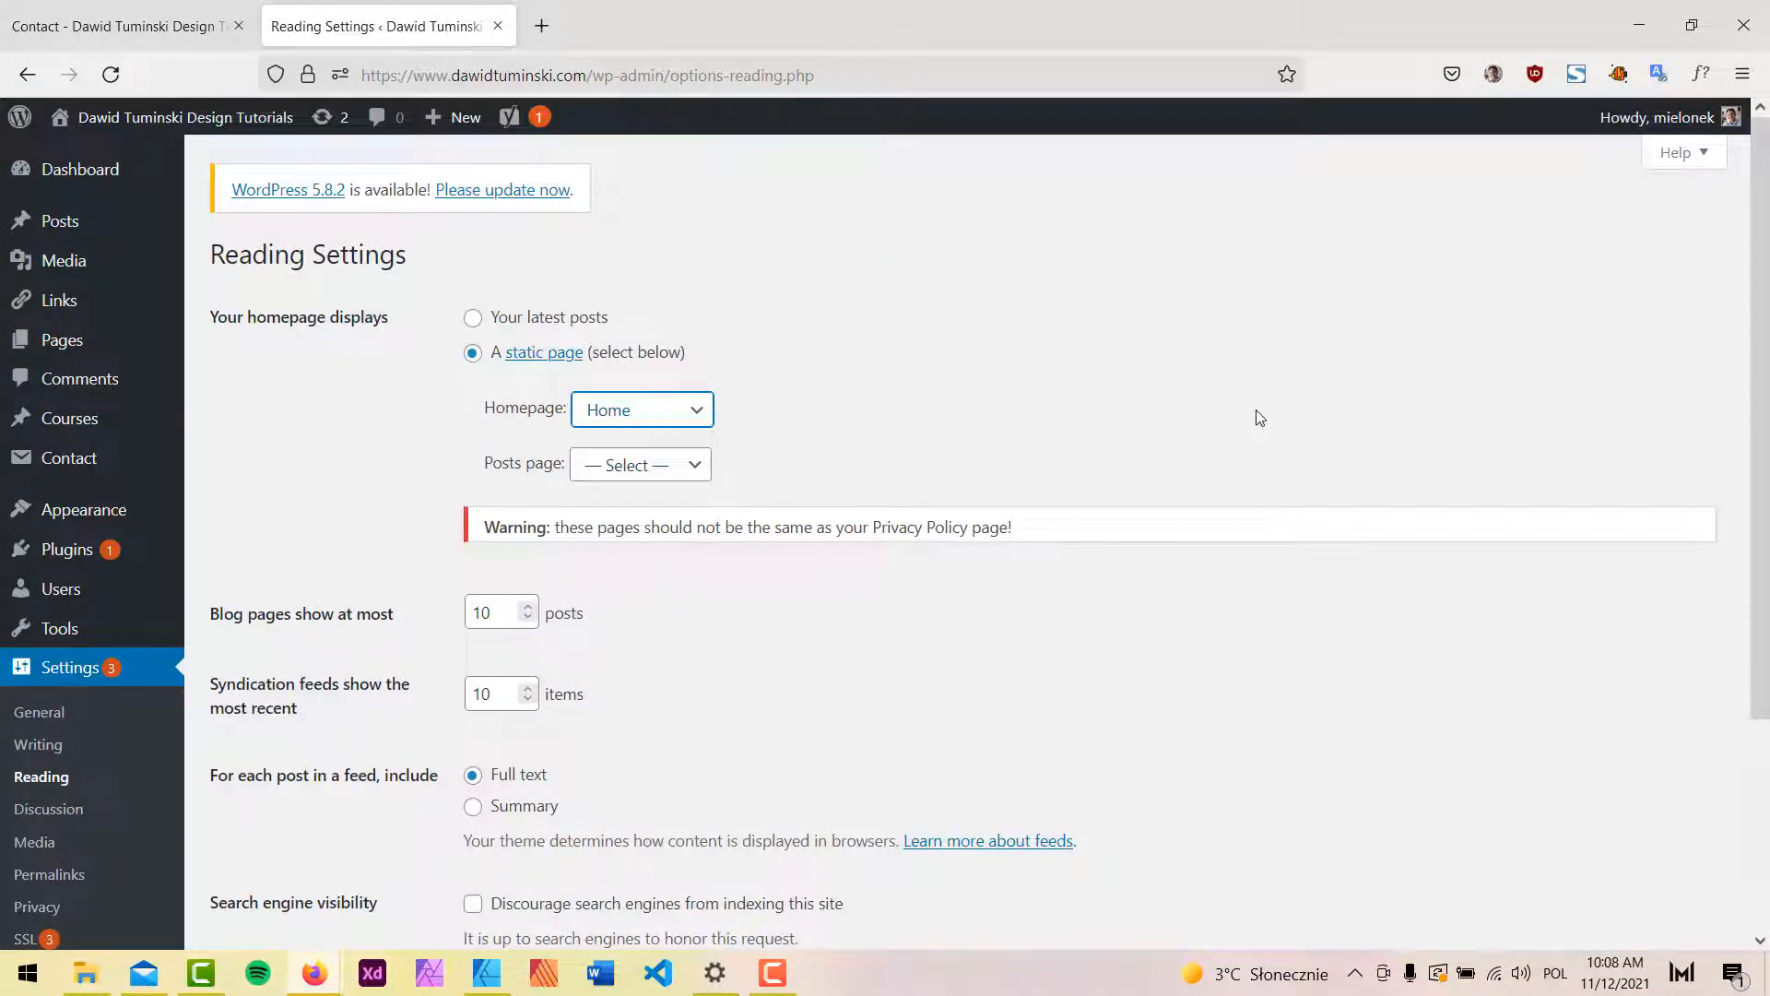
scroll(1163, 467, "down", 3)
left_click(267, 730)
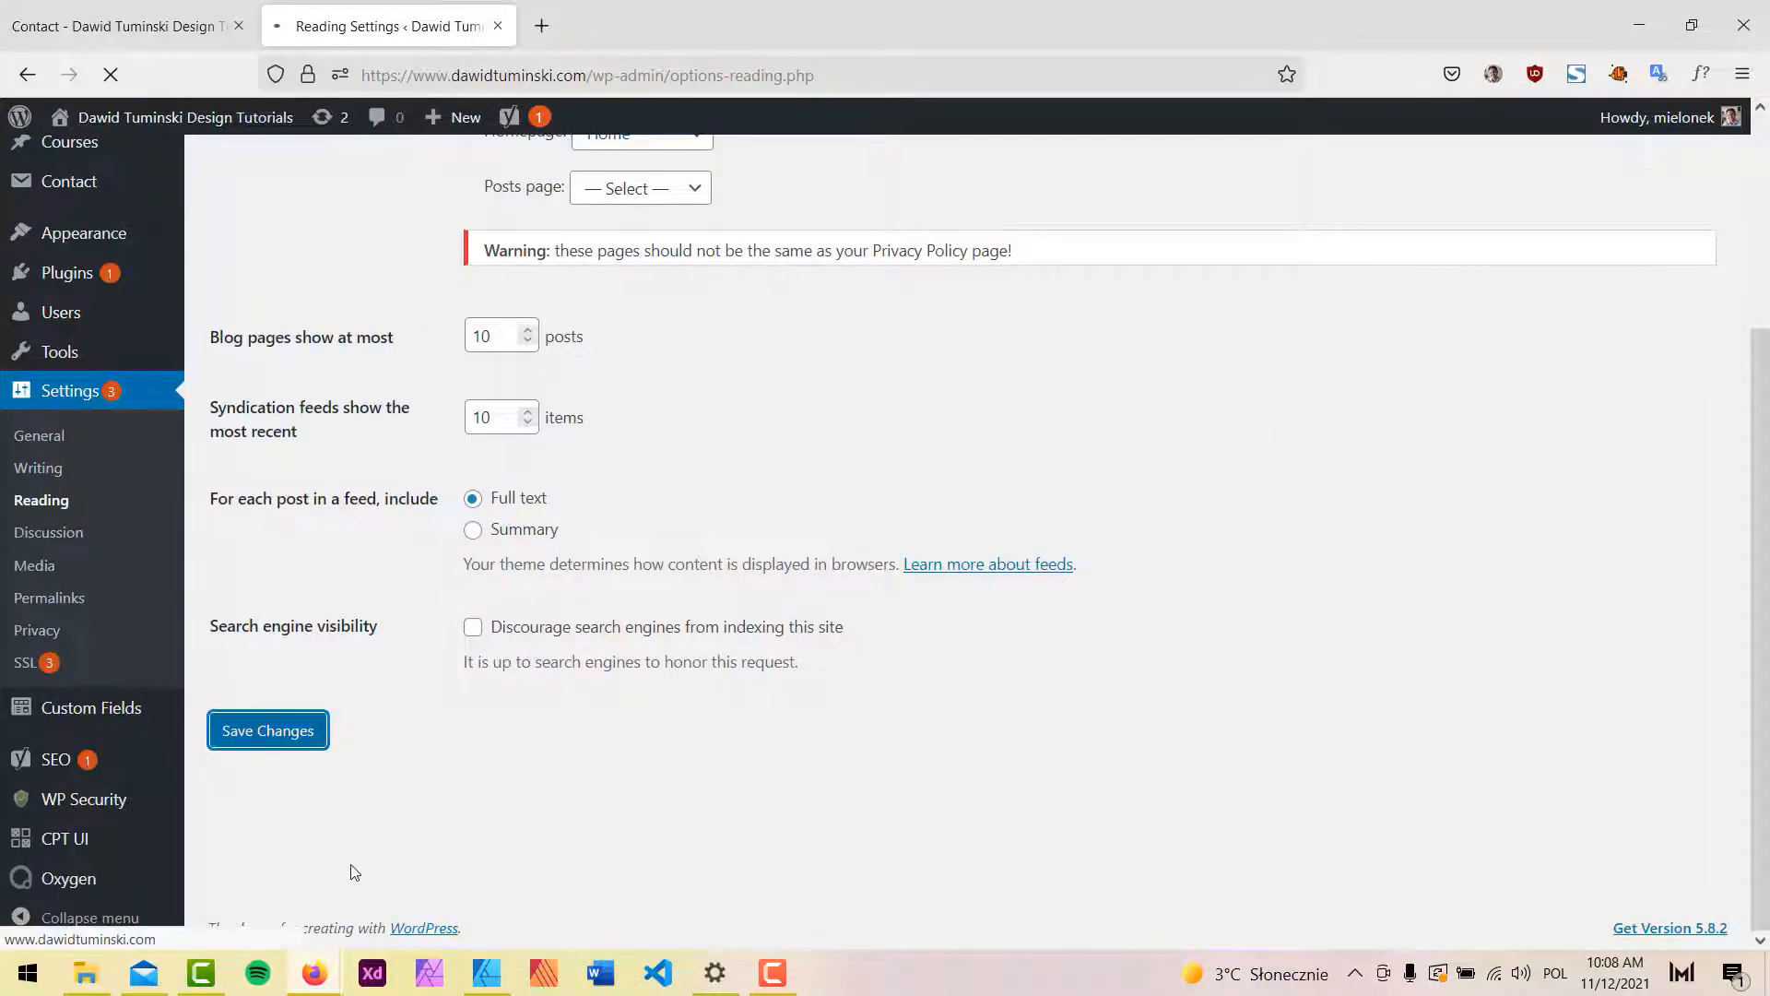
Open Home on the live site and scroll from the hero through About Me, Latest Work, courses to Contact.
mouse_move(314, 973)
left_click(444, 876)
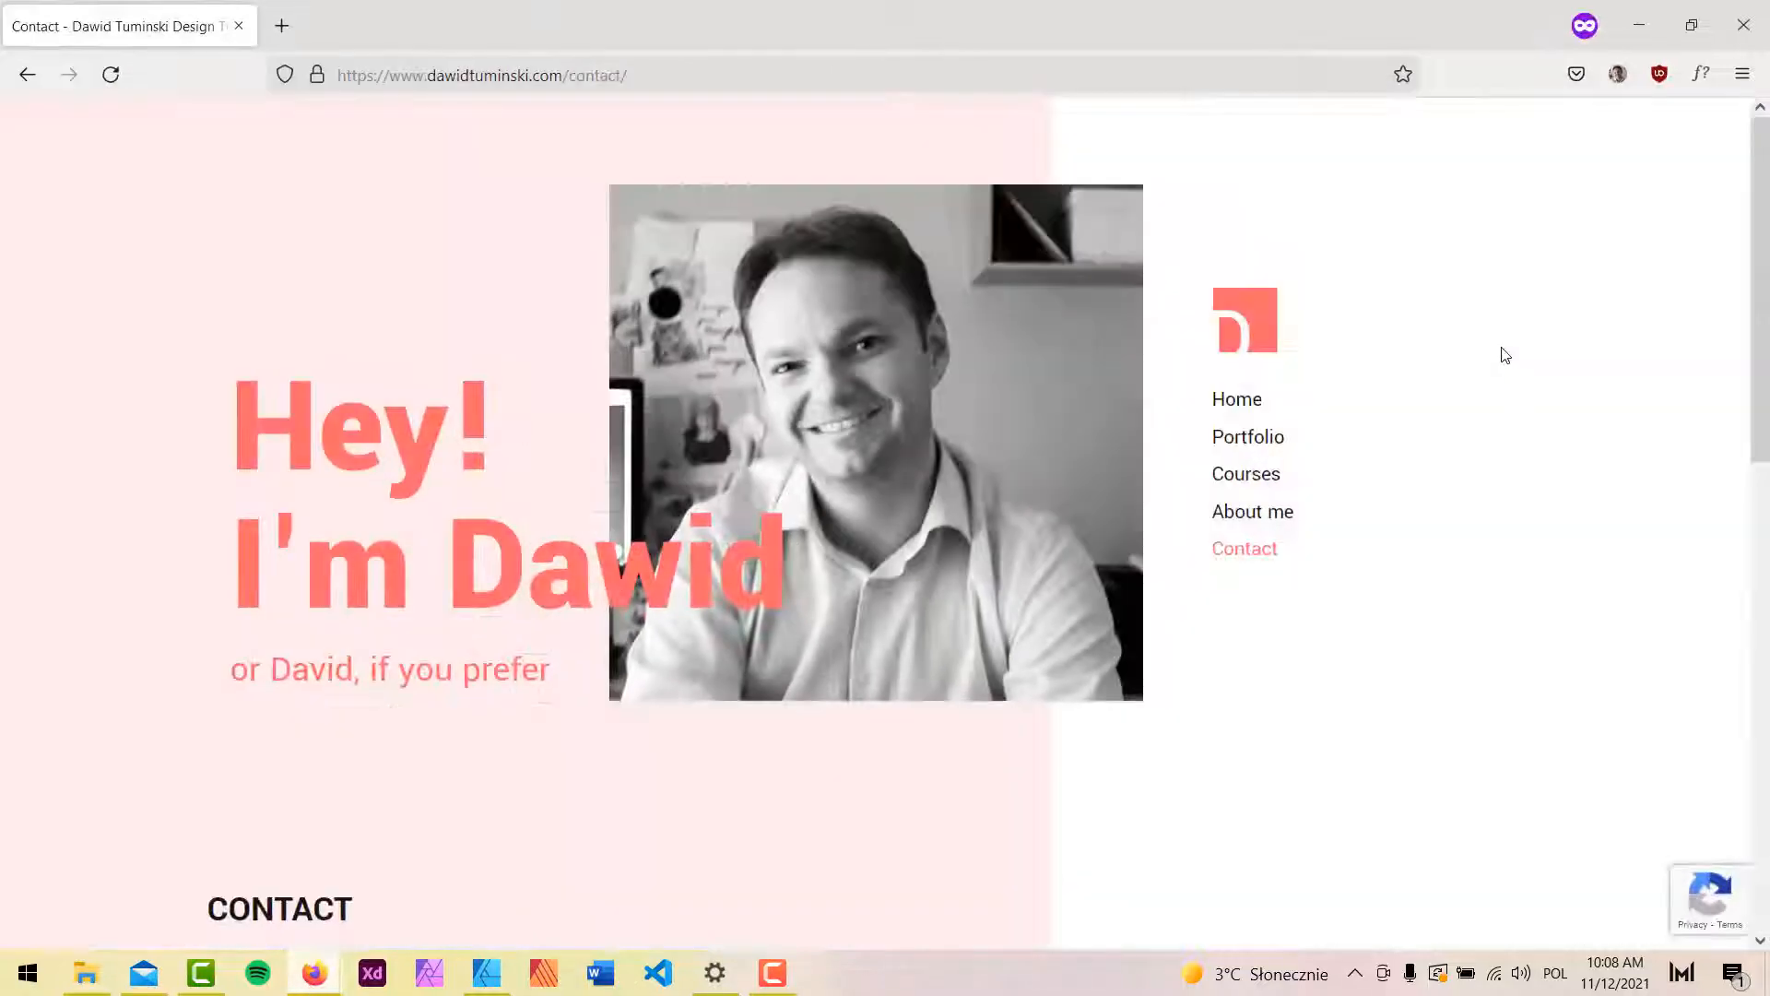
left_click(1258, 410)
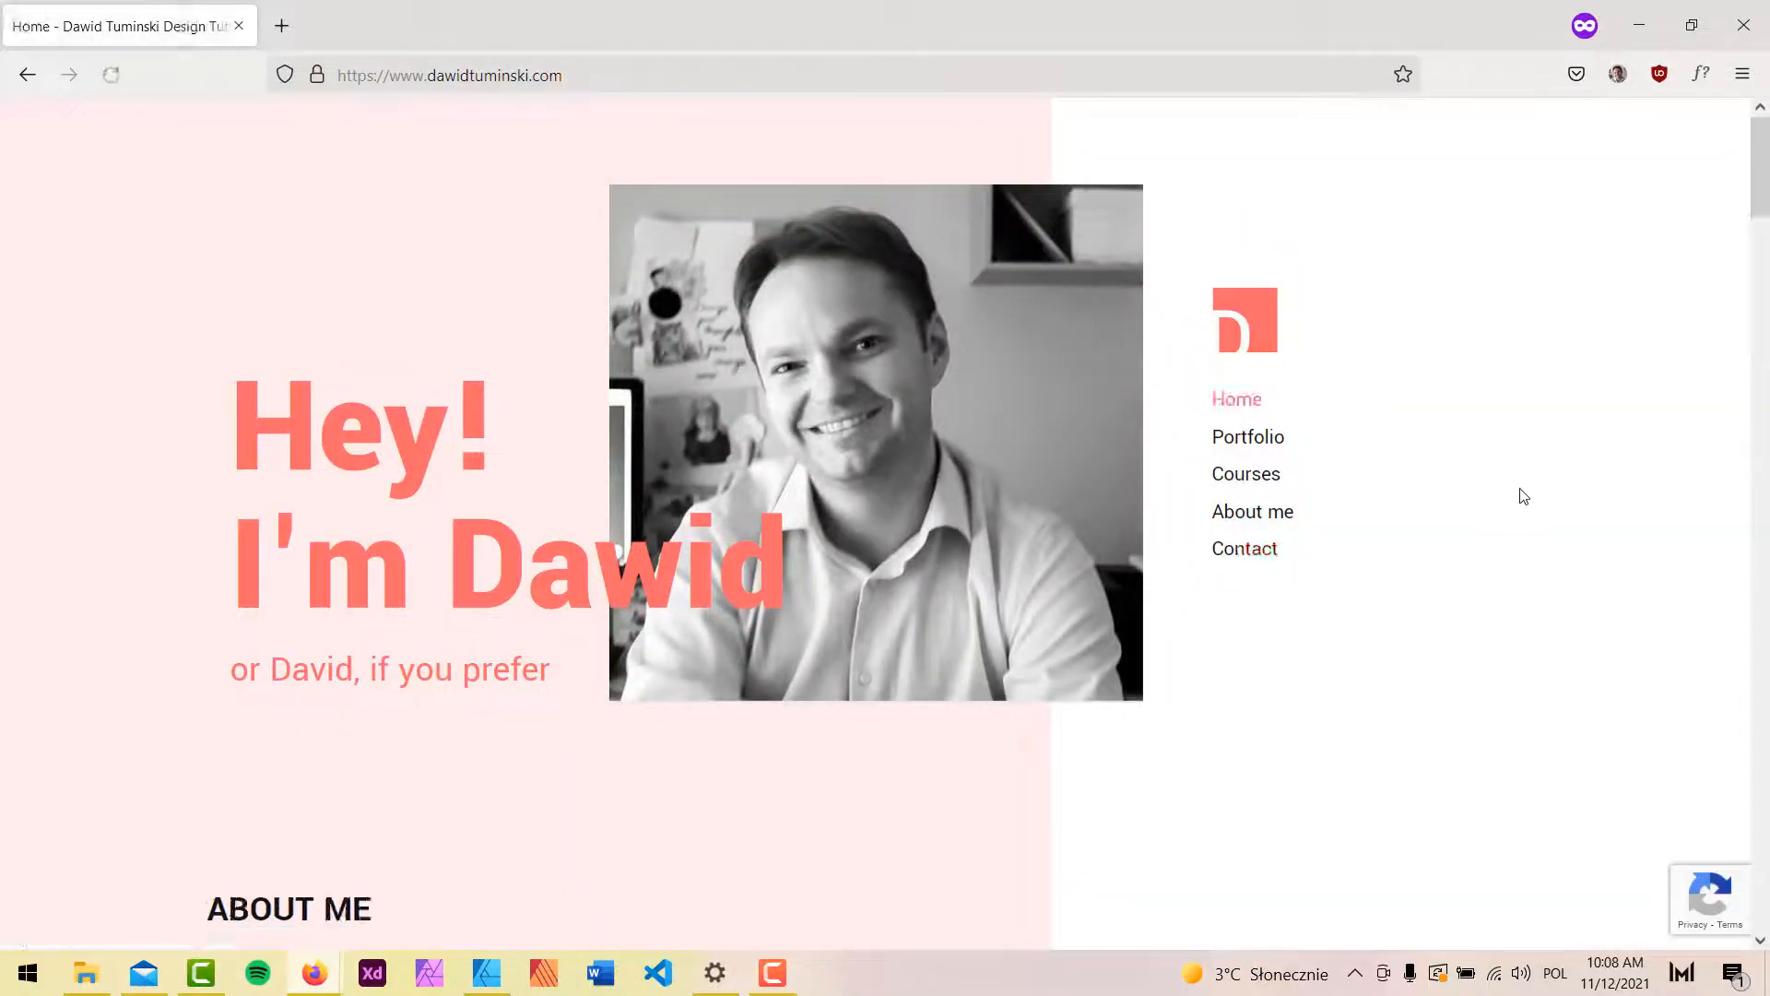
scroll(1523, 496, "down", 15)
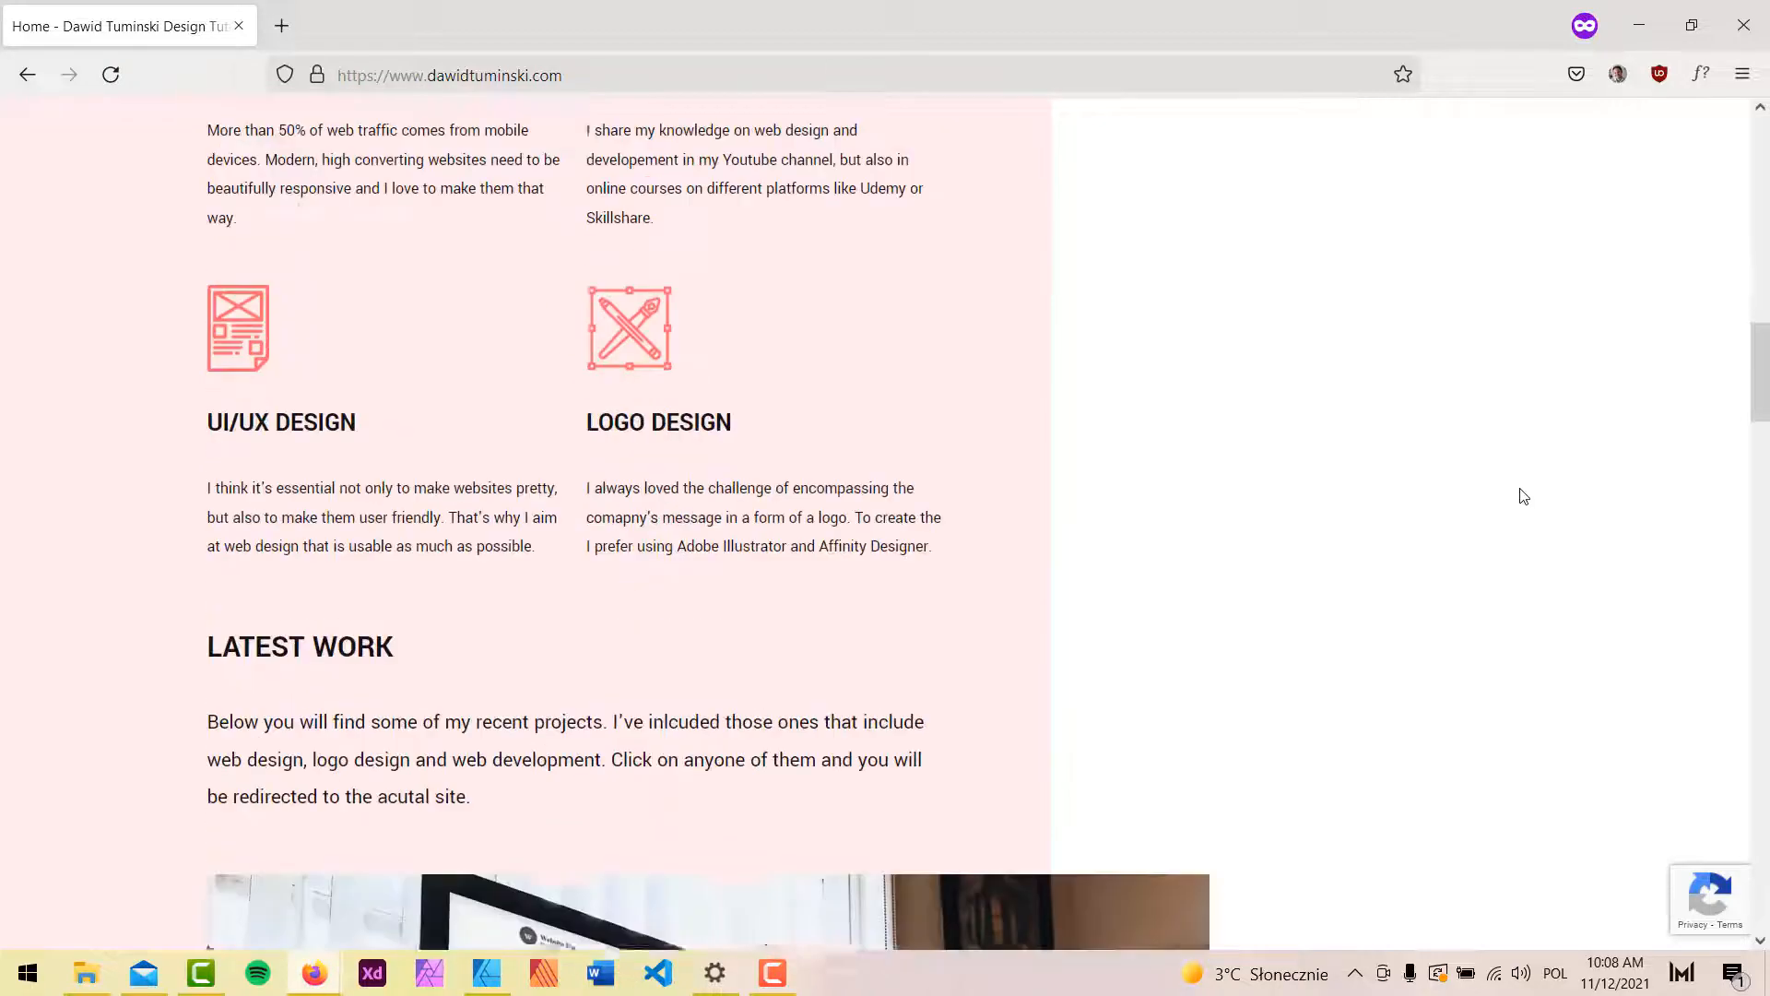
scroll(1523, 496, "down", 12)
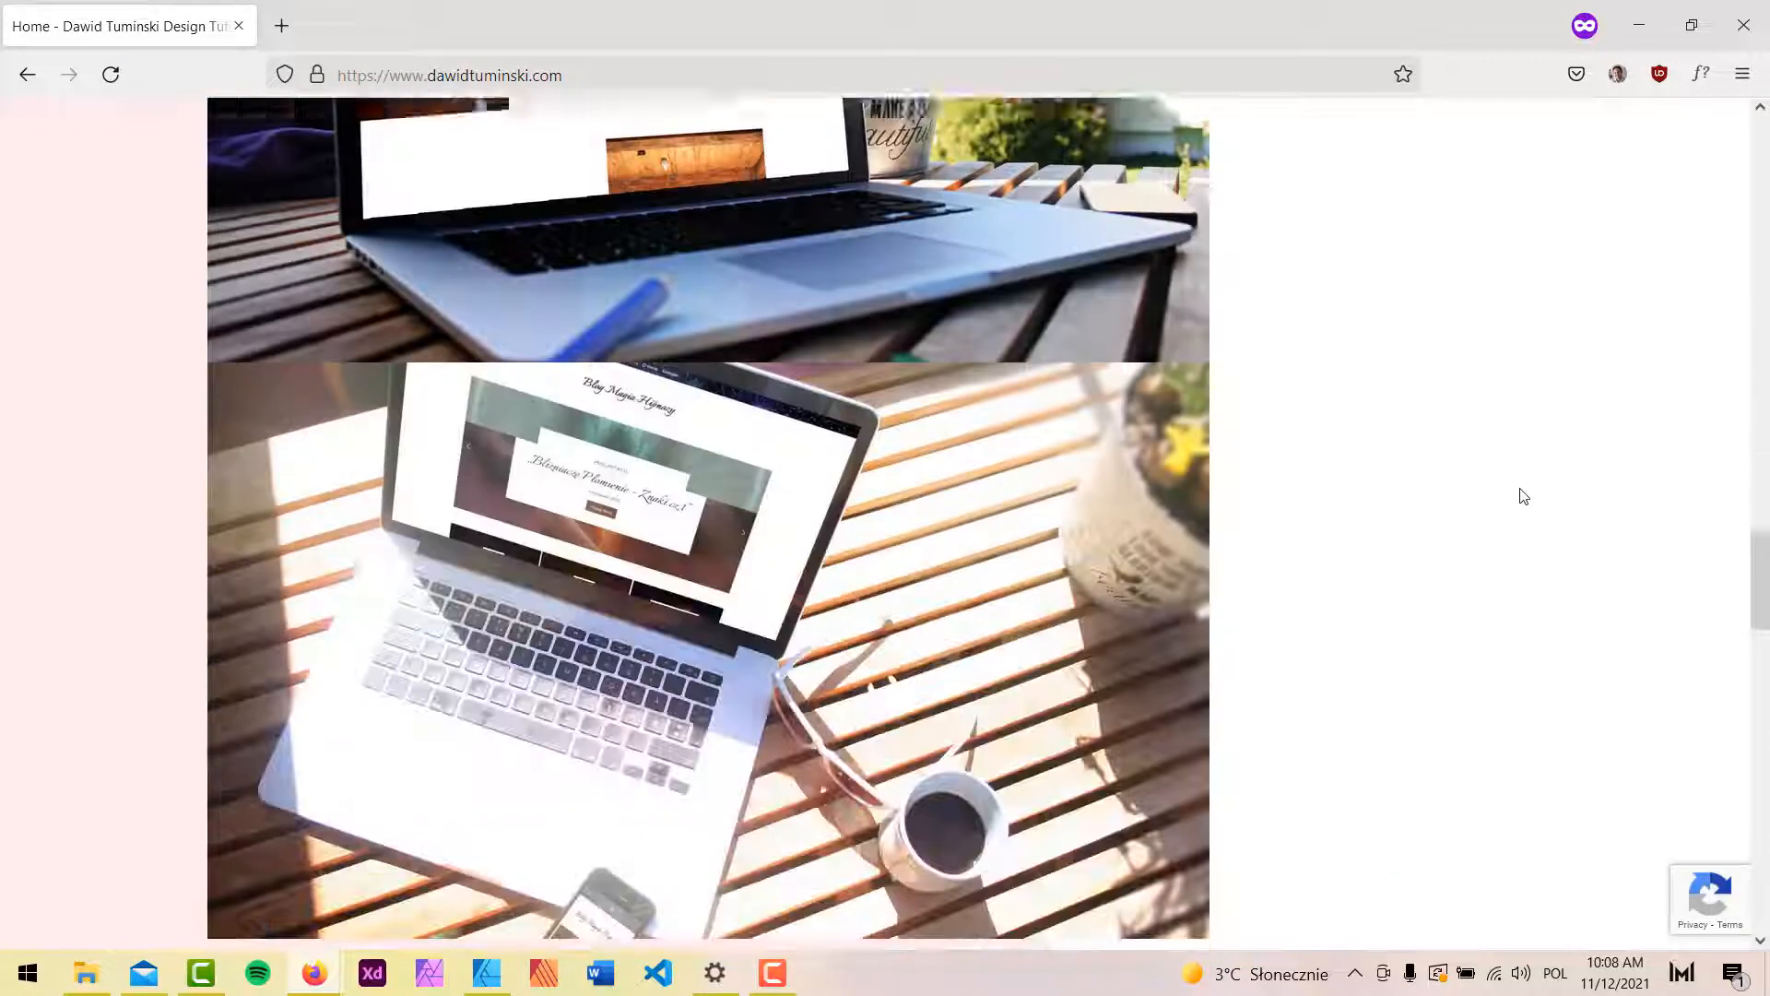
scroll(1523, 496, "down", 12)
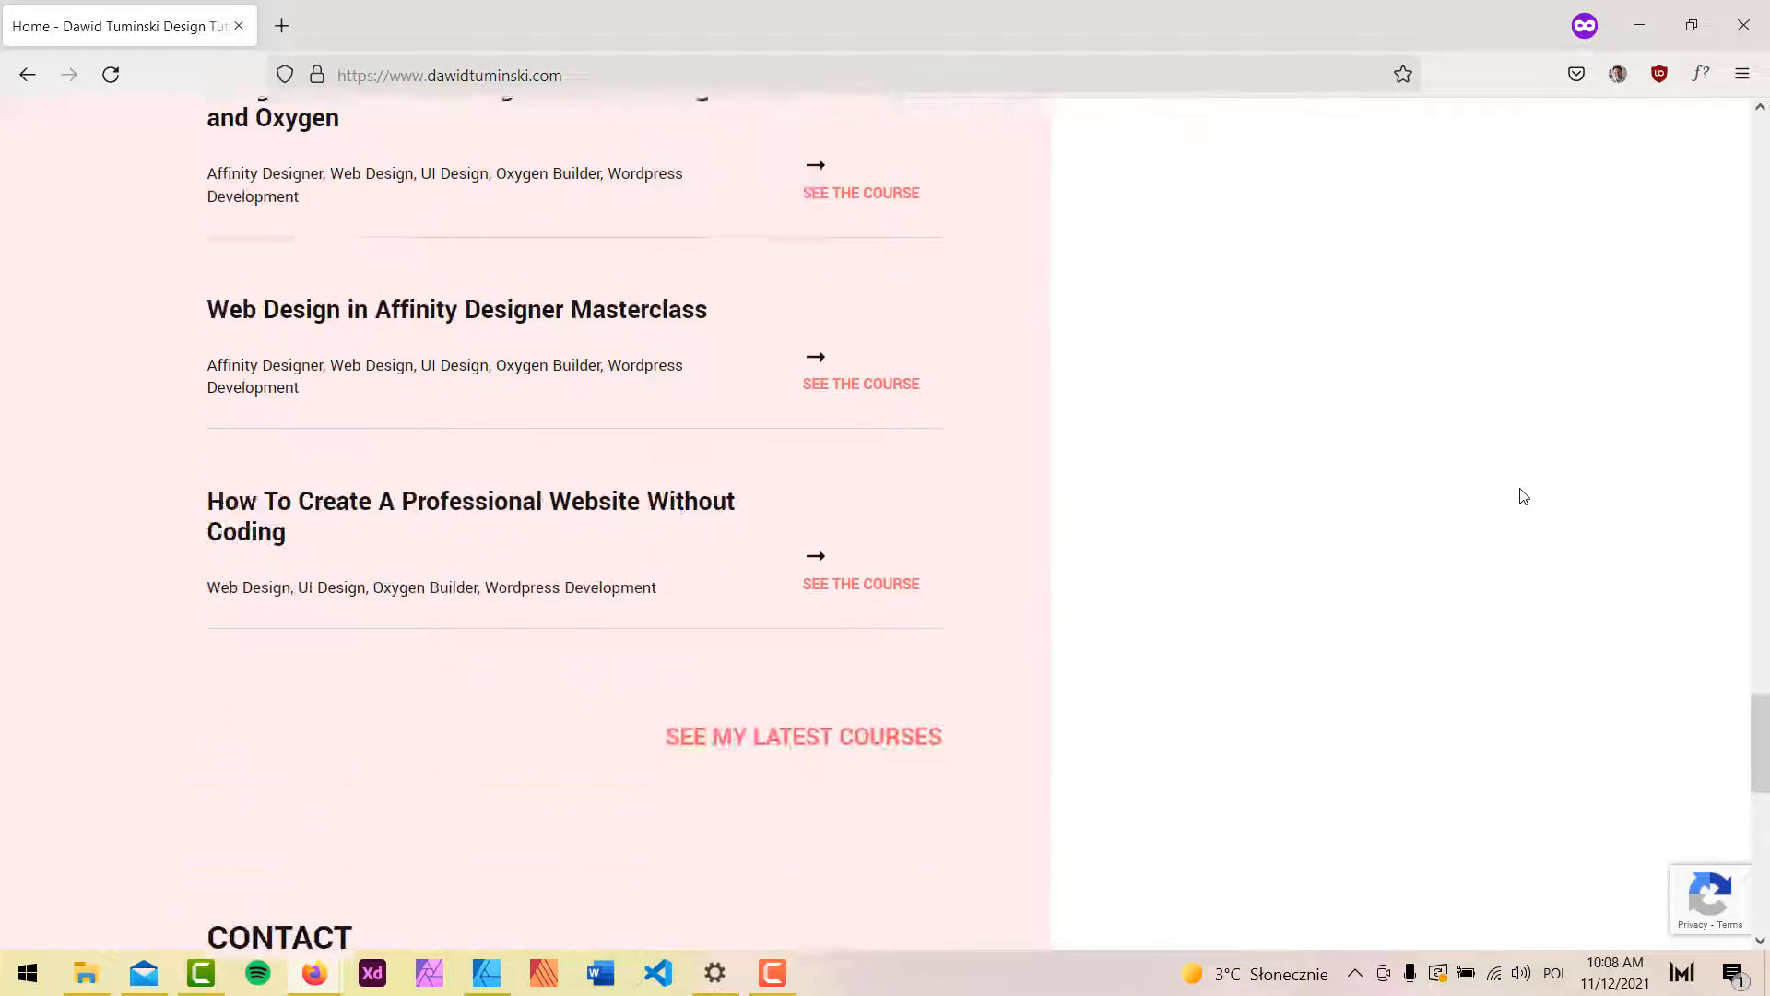
scroll(1523, 496, "down", 8)
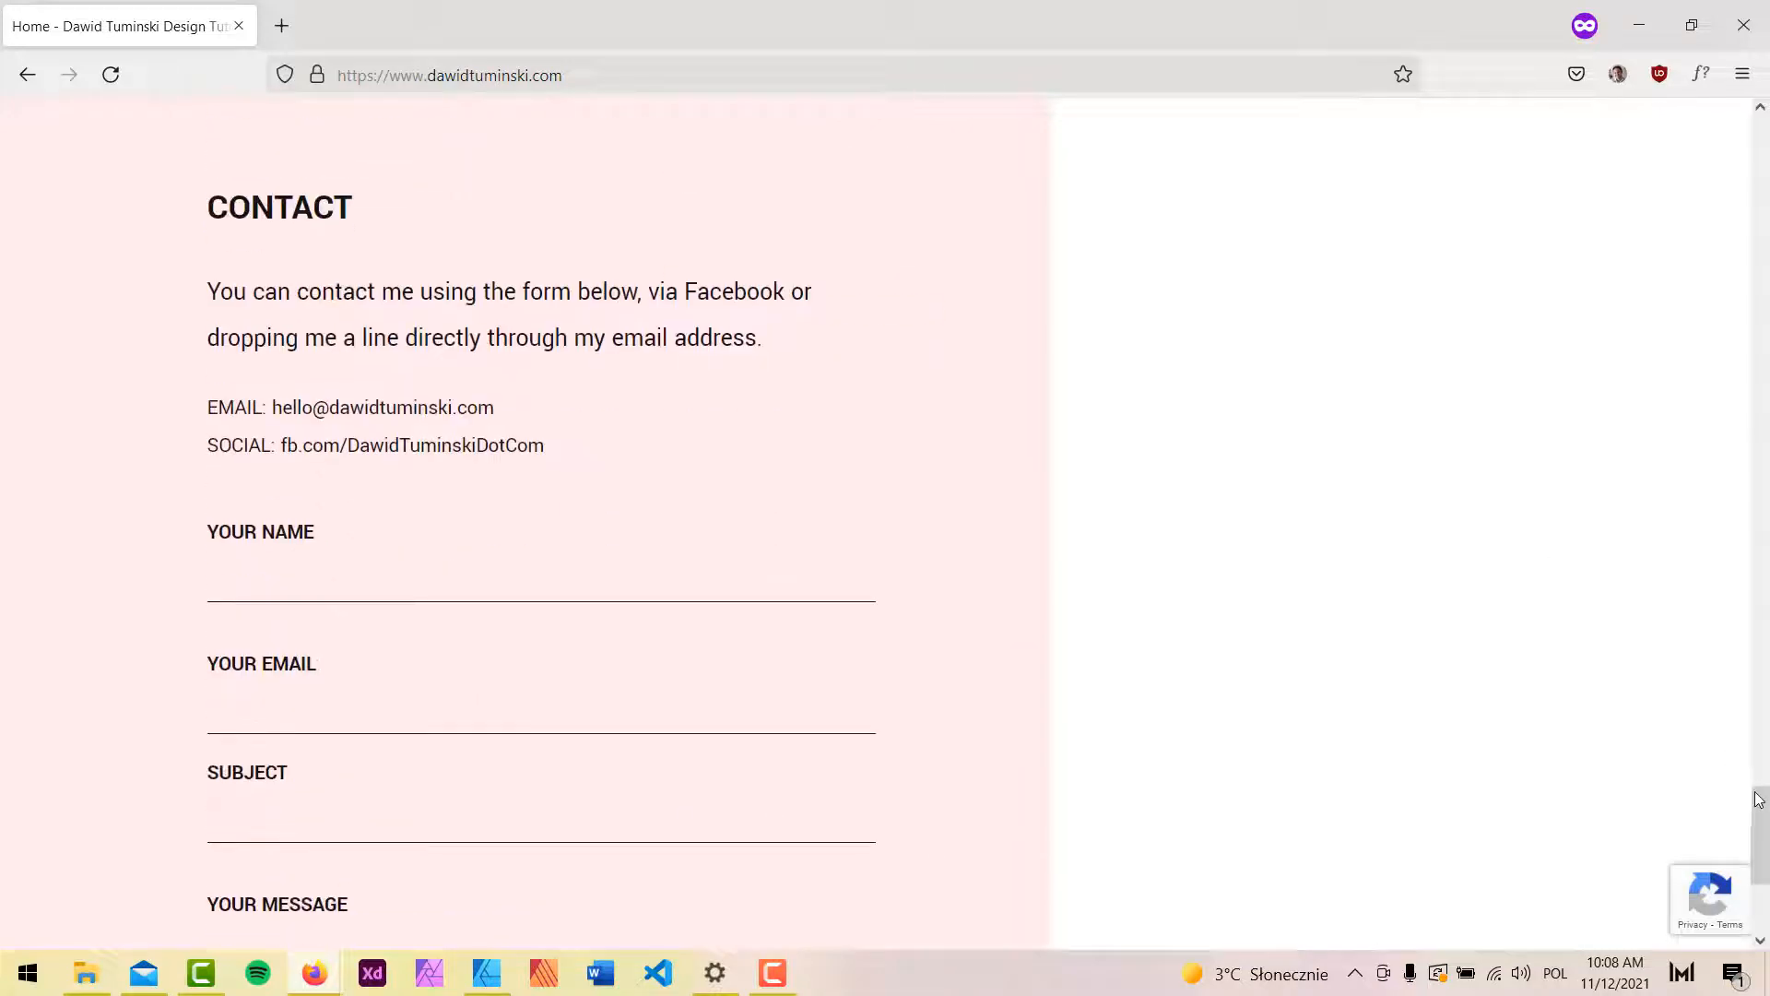
left_click_drag(1758, 798, 1758, 129)
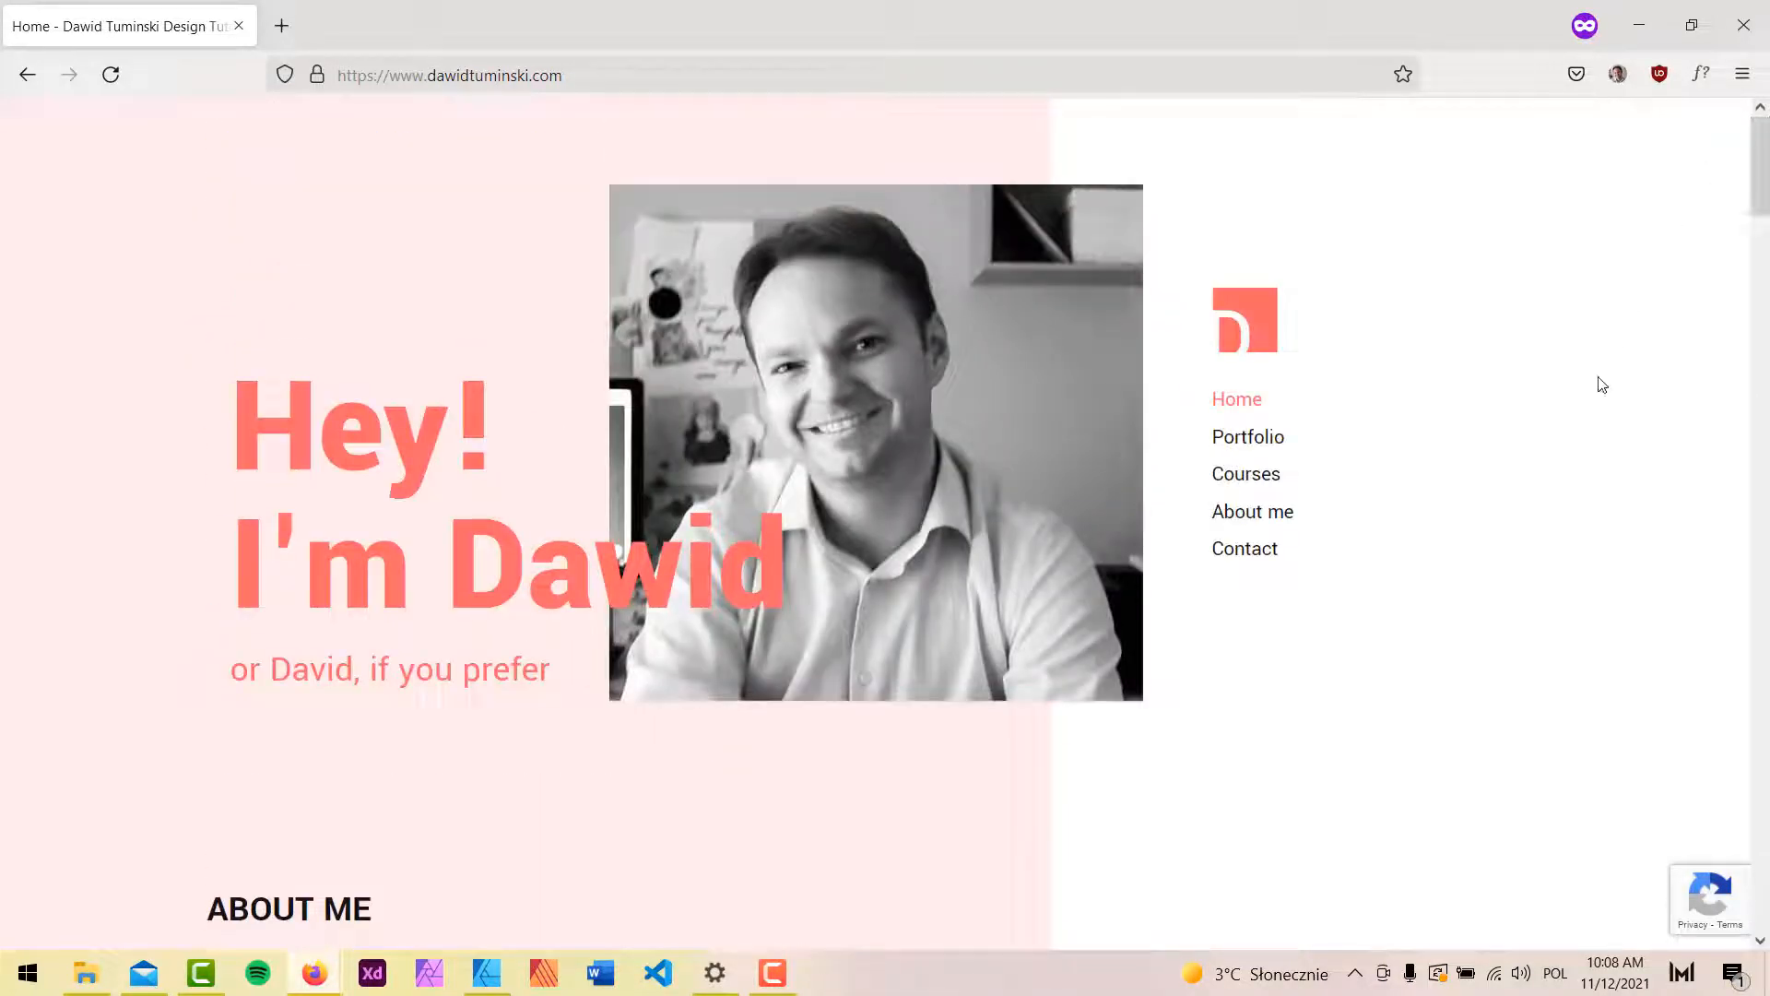